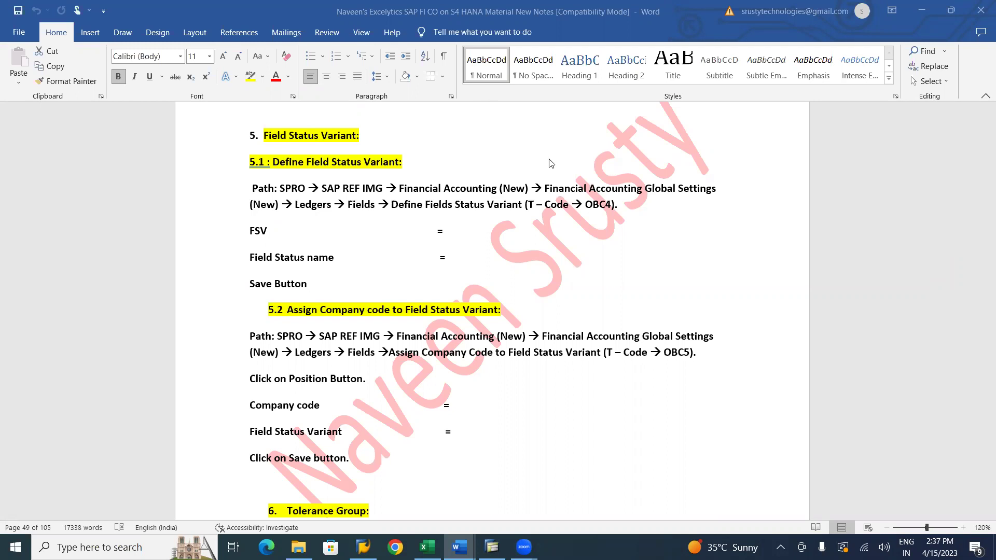
# Switch to the File Explorer window showing the personal folder and close it
pyautogui.hotkey('alt', 'Tab')
pyautogui.press('Tab')
pyautogui.press('Tab')
pyautogui.press('Tab')
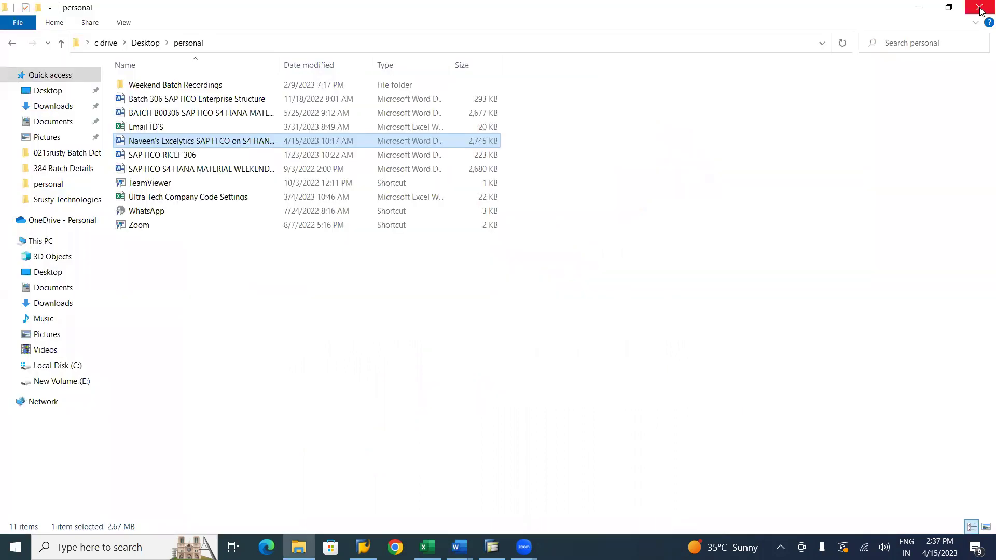
pyautogui.click(980, 9)
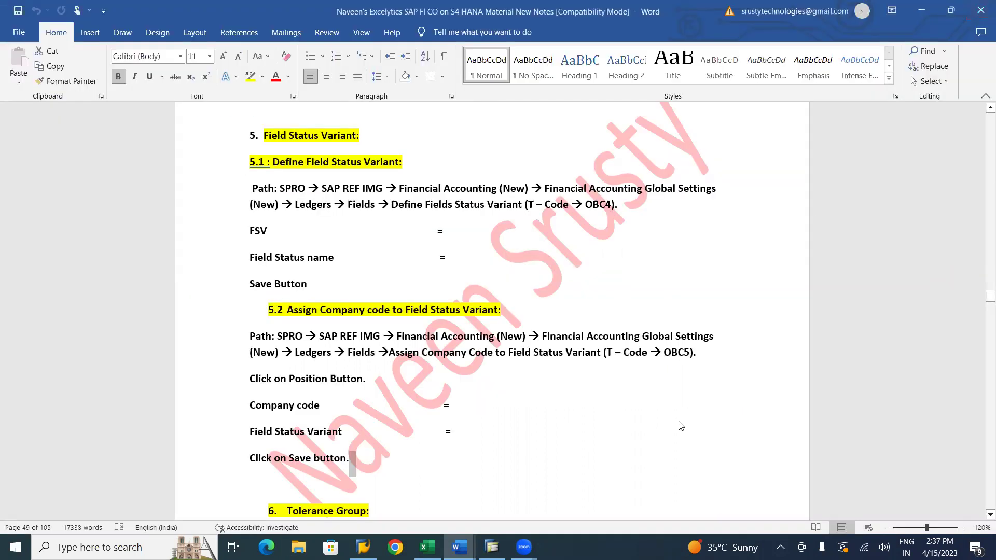
# Switch to the Excel workbook with the company code settings
pyautogui.hotkey('alt', 'Tab')
pyautogui.press('Tab')
pyautogui.press('Tab')
pyautogui.press('Tab')
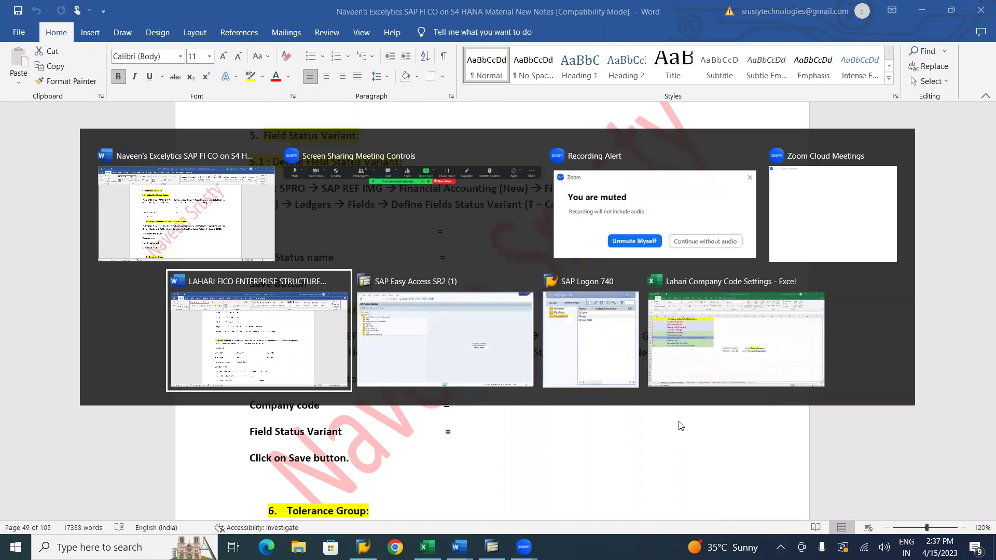
pyautogui.press('Tab')
pyautogui.press('Tab')
pyautogui.press('Tab')
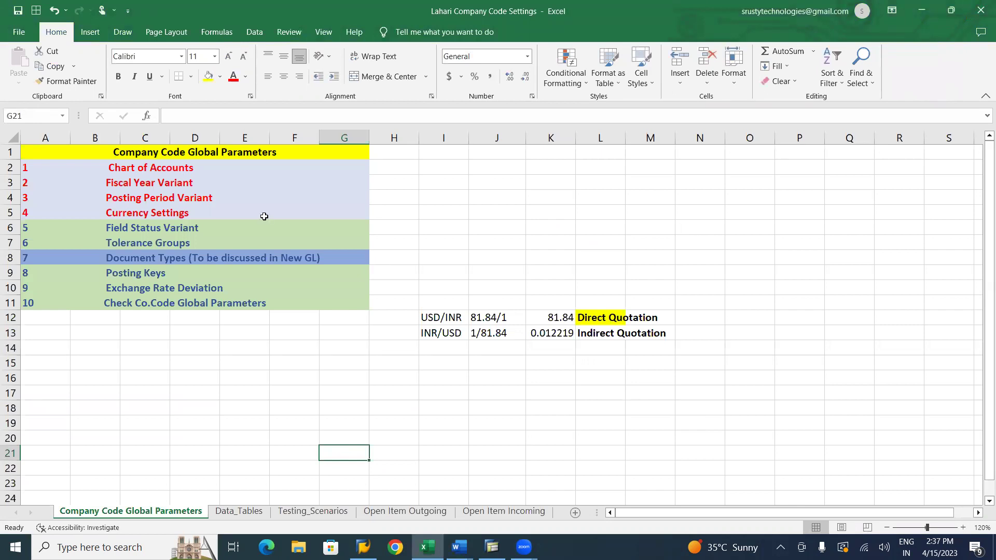
# Review the Company Code Global Parameters list from Chart of Accounts down to Field Status Variant
pyautogui.click(141, 171)
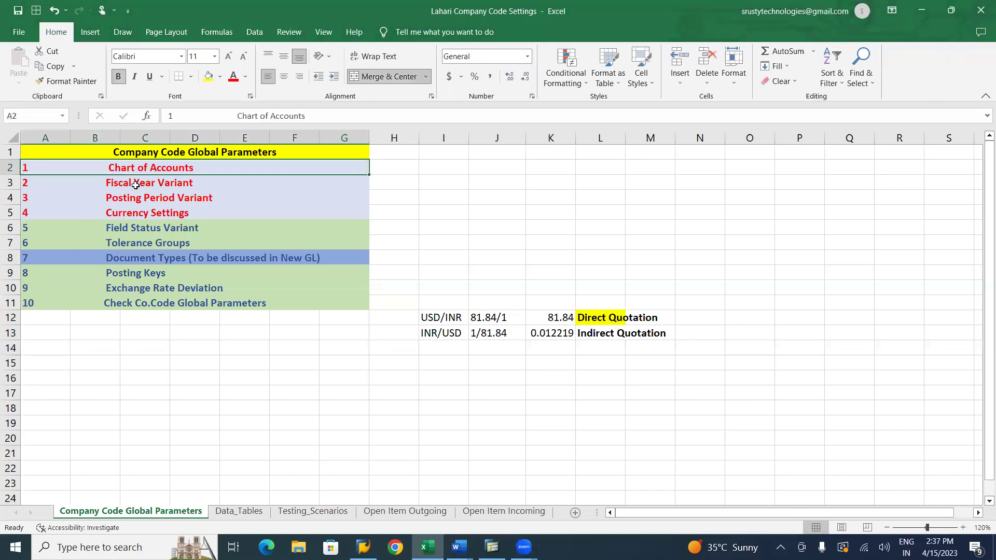
pyautogui.click(135, 185)
pyautogui.click(130, 200)
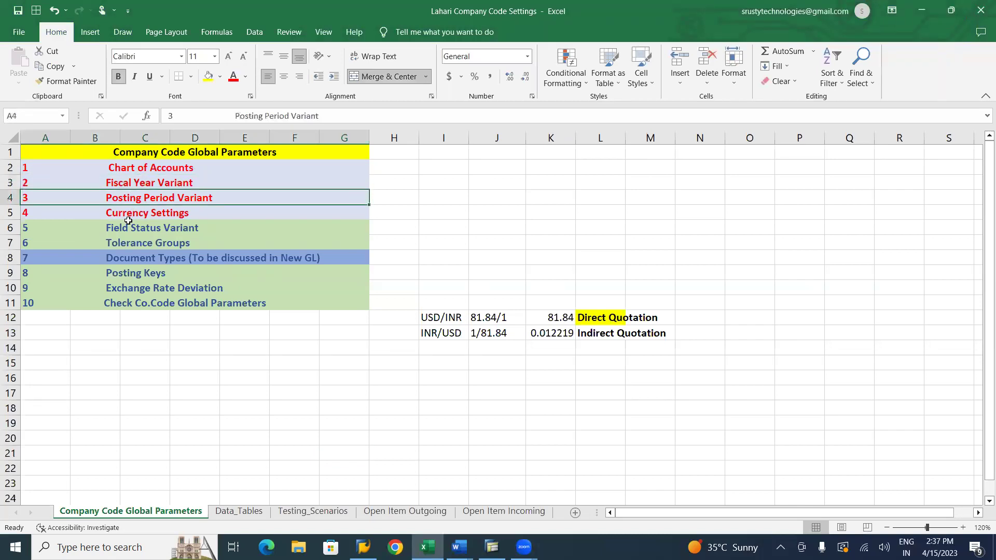
pyautogui.click(131, 215)
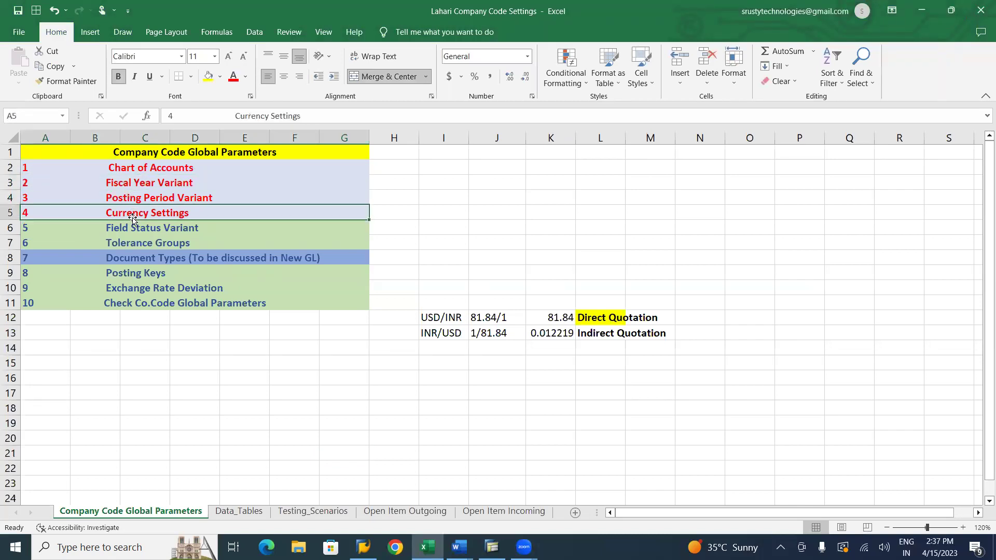
pyautogui.click(172, 226)
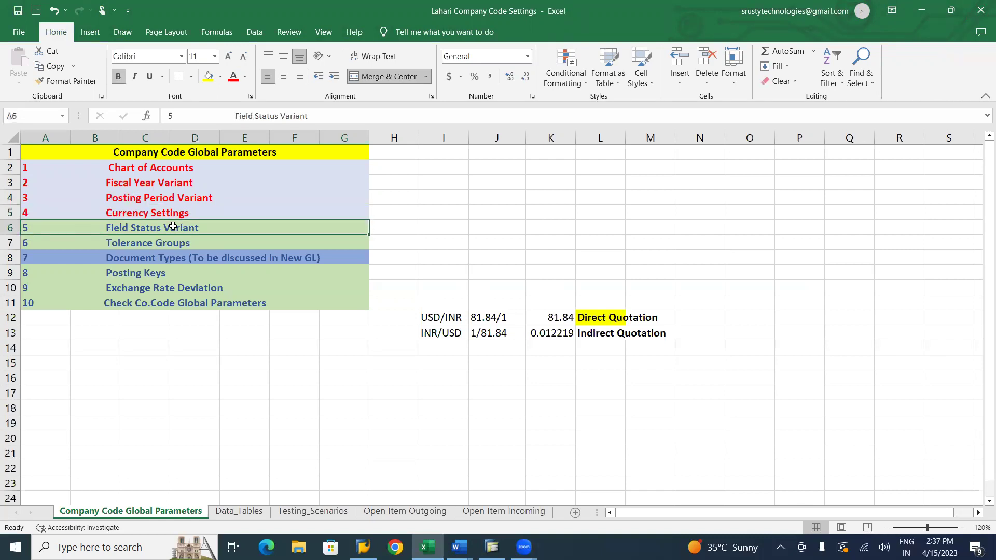
pyautogui.click(397, 77)
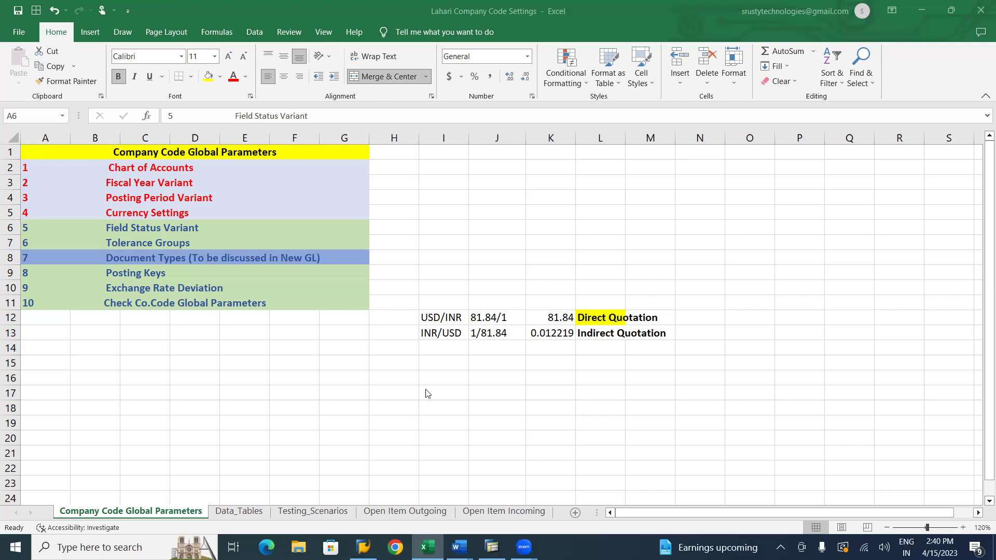
# Switch to SAP Easy Access and open the vendor invoice transaction FB60
pyautogui.click(362, 544)
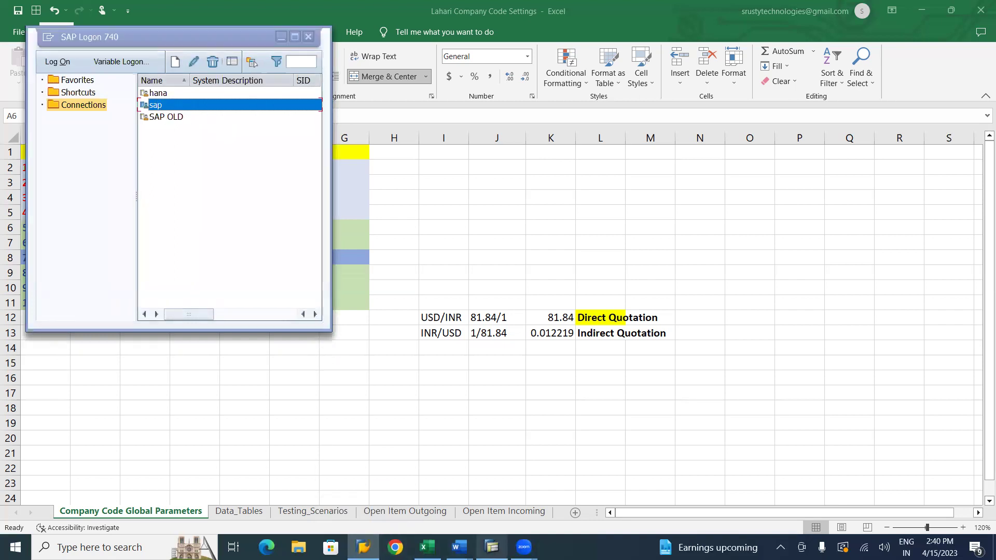
pyautogui.write('fb60')
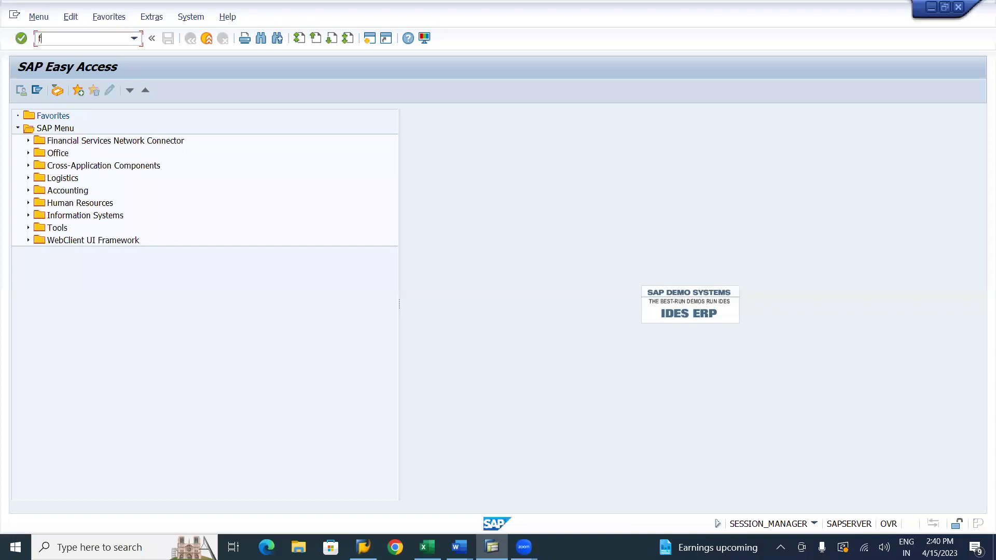
pyautogui.press('Return')
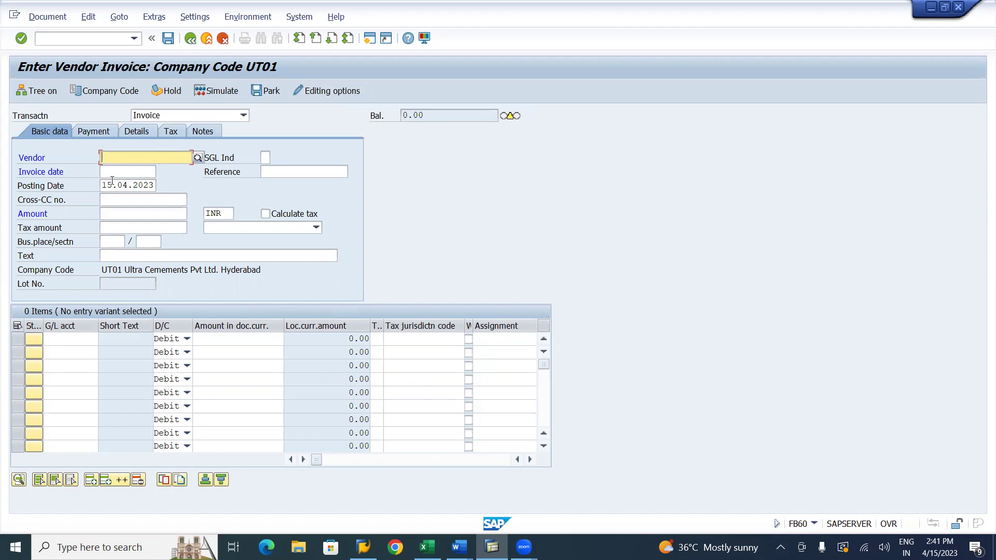
# Examine the invoice's basic data fields from Vendor through Reference and Posting Date to Cross-CC number
pyautogui.press('Tab')
pyautogui.press('Tab')
pyautogui.press('Tab')
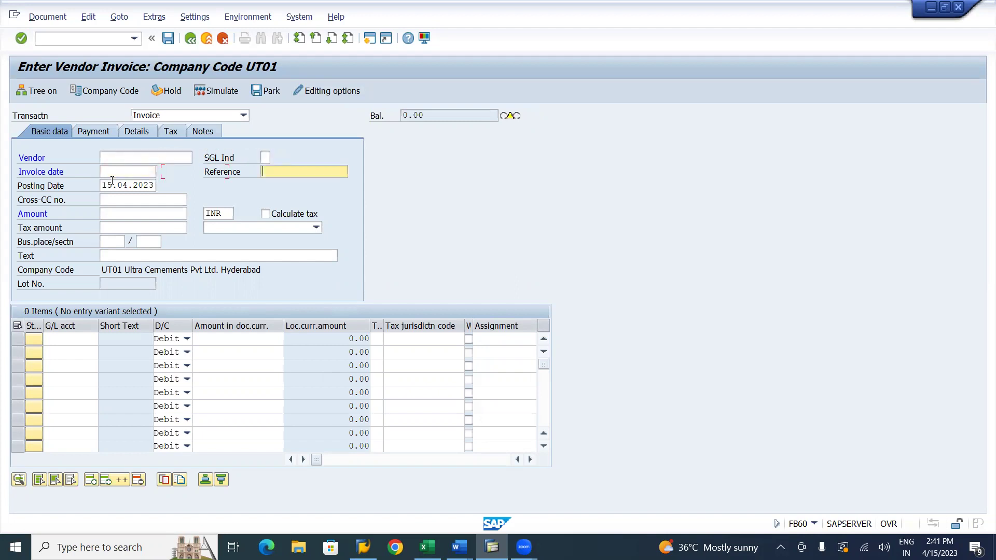
pyautogui.press('Tab')
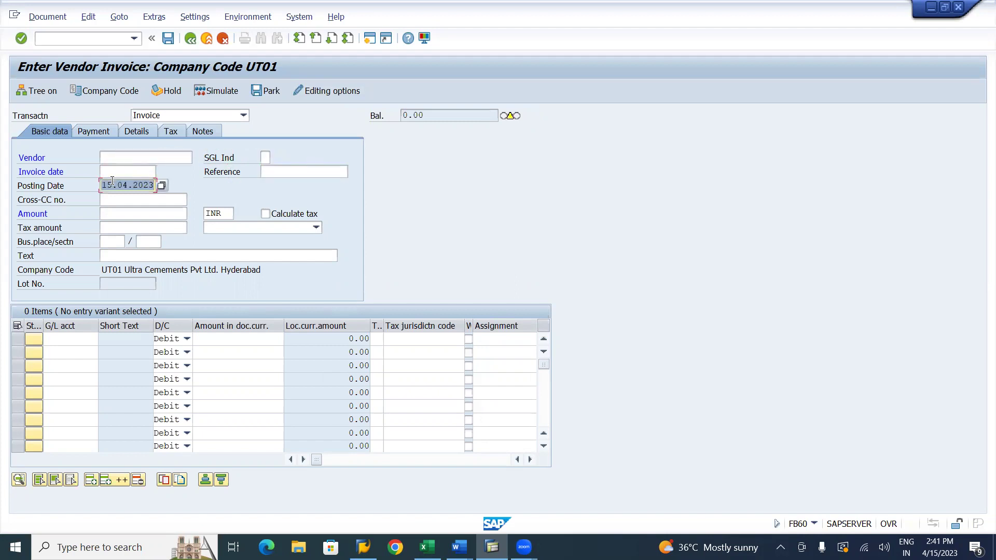
pyautogui.press('Tab')
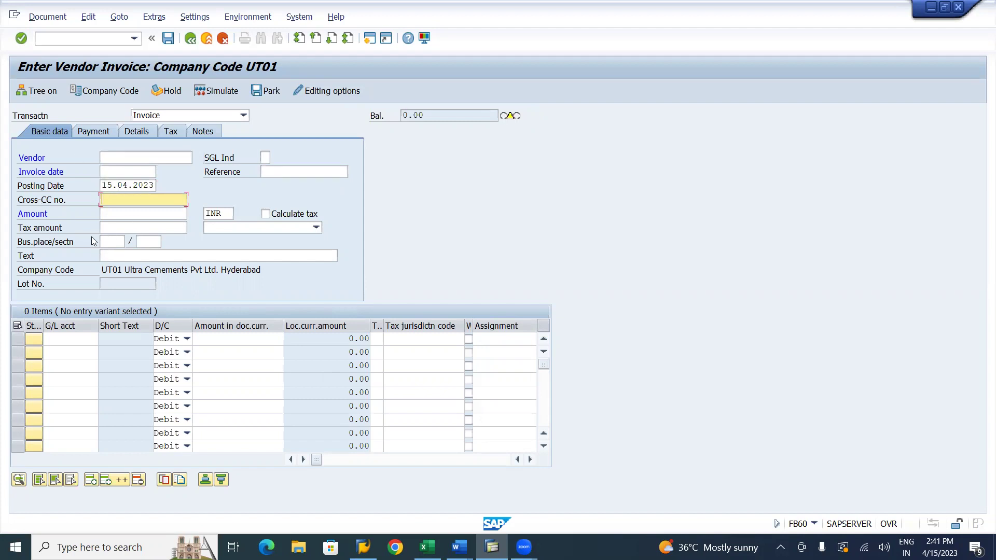
# Examine the first line item's fields from G/L account across to Cost center and Order
pyautogui.click(69, 338)
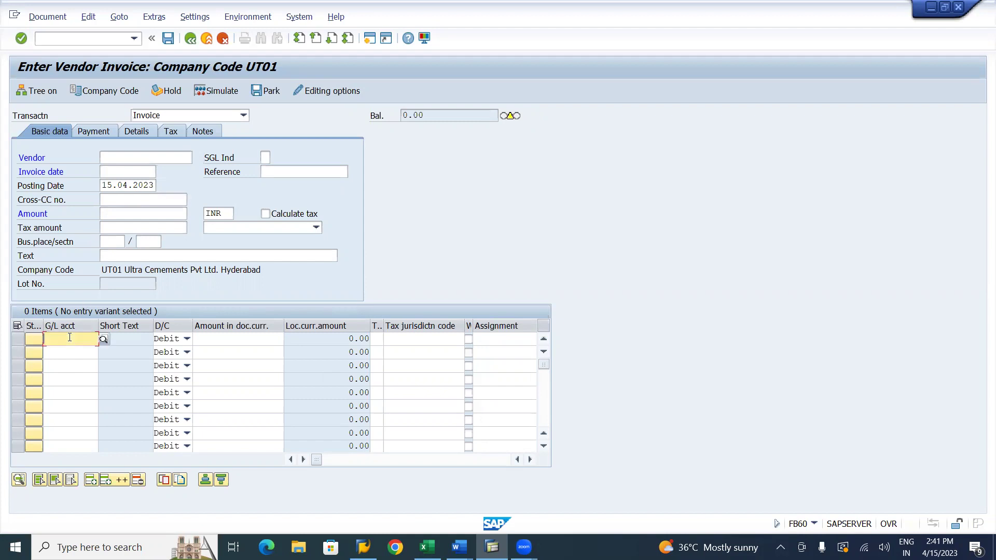
pyautogui.press('Tab')
pyautogui.press('Tab')
pyautogui.press('Tab')
pyautogui.press('Tab')
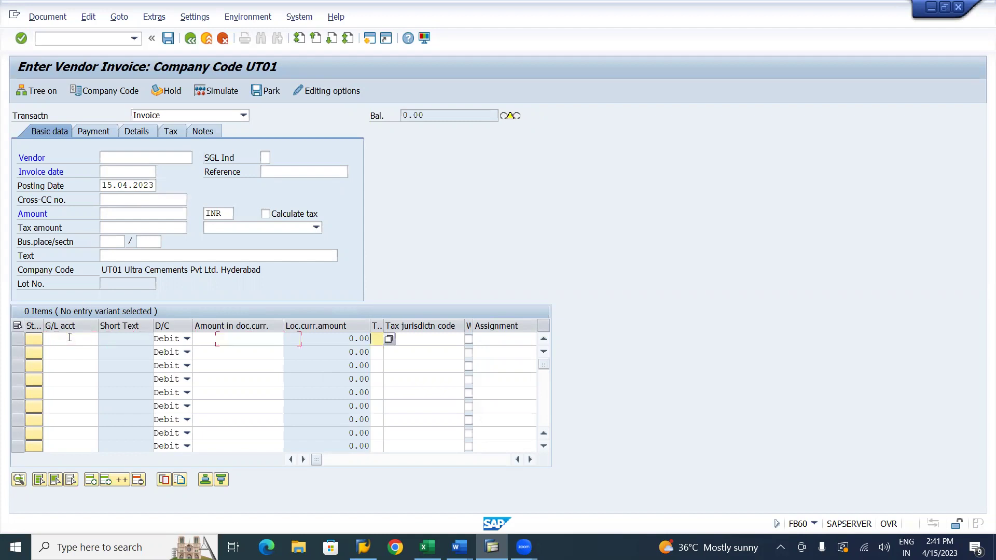
pyautogui.press('Tab')
pyautogui.press('Tab')
pyautogui.press('Tab')
pyautogui.press('Tab')
pyautogui.press('Tab')
pyautogui.press('Tab')
pyautogui.press('Tab')
pyautogui.press('Tab')
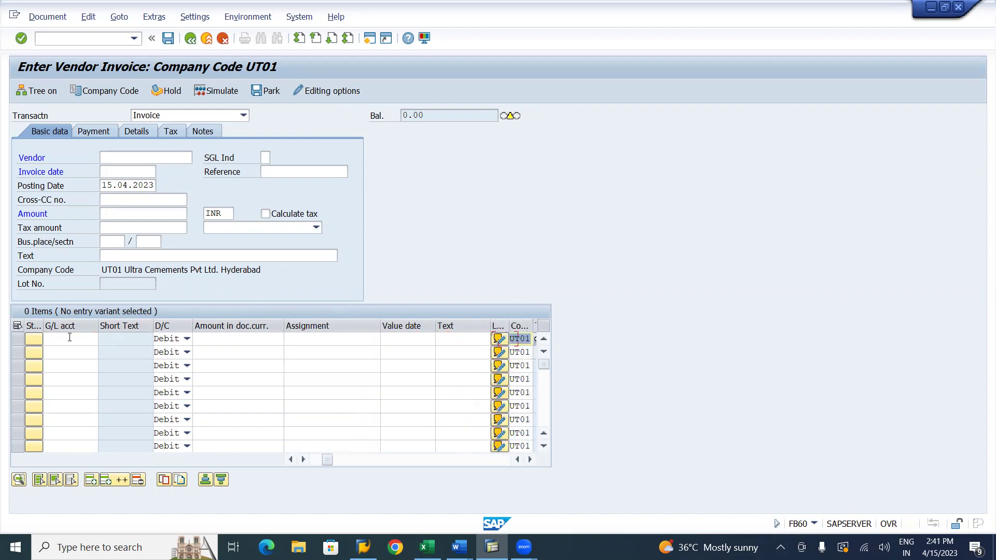
pyautogui.press('Tab')
pyautogui.press('Tab')
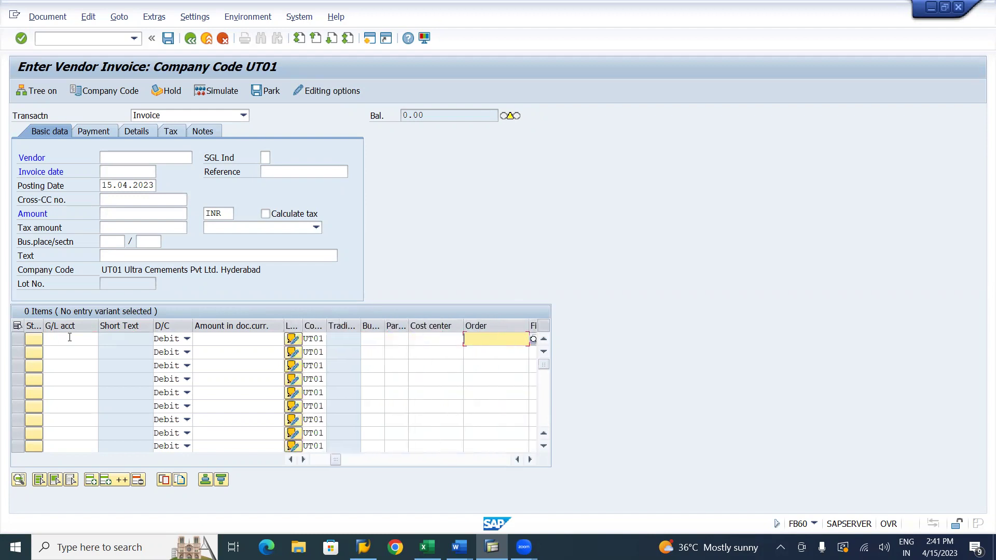
pyautogui.hotkey('shift', 'Tab')
pyautogui.hotkey('shift', 'Tab')
pyautogui.hotkey('shift', 'Tab')
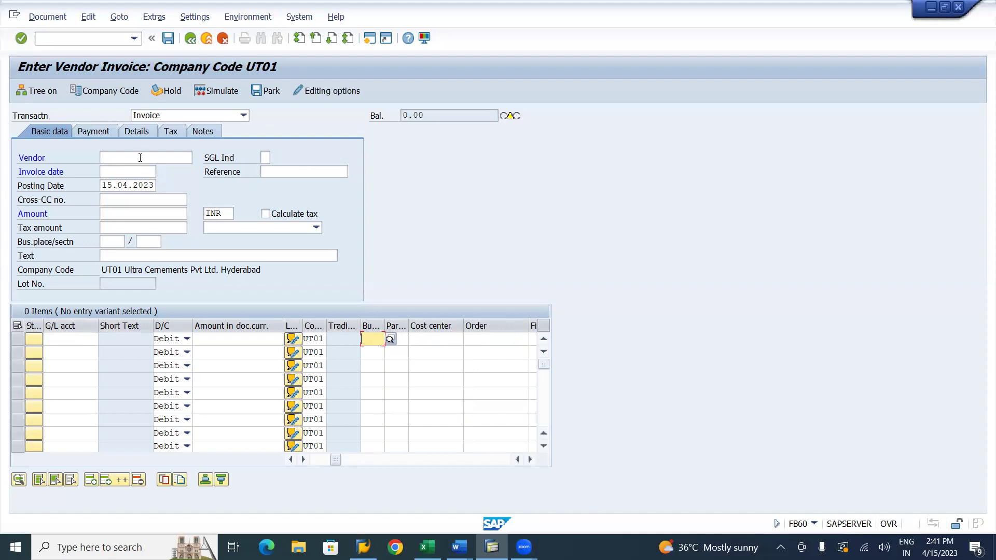
# Check the Vendor field, and examine the first line item's further columns through Profit center, WBS element and Commitment item
pyautogui.click(140, 158)
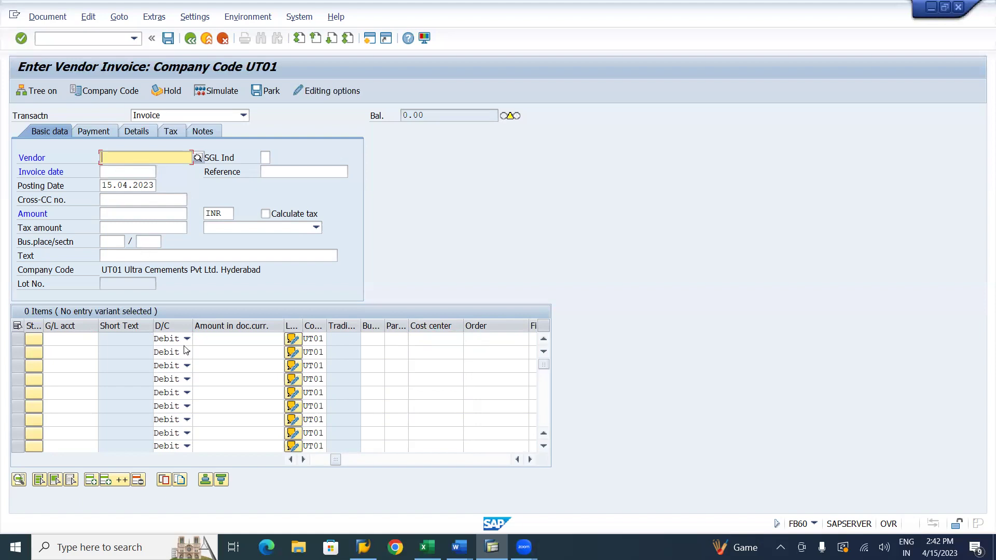
pyautogui.click(115, 340)
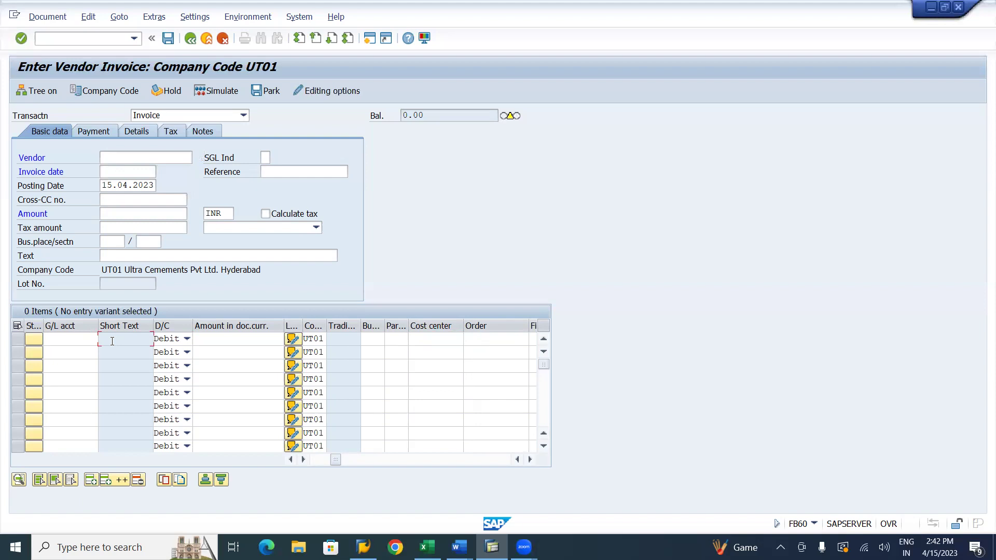
pyautogui.click(352, 337)
pyautogui.press('Tab')
pyautogui.press('Tab')
pyautogui.press('Tab')
pyautogui.press('Tab')
pyautogui.press('Tab')
pyautogui.press('Tab')
pyautogui.press('Tab')
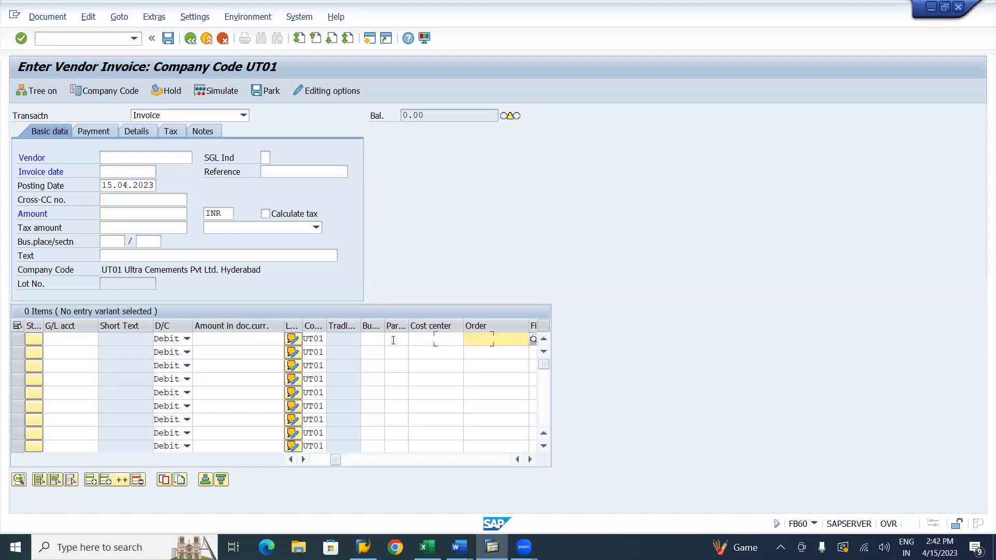
pyautogui.press('Tab')
pyautogui.press('Tab')
pyautogui.press('Tab')
pyautogui.press('Tab')
pyautogui.press('Tab')
pyautogui.press('Tab')
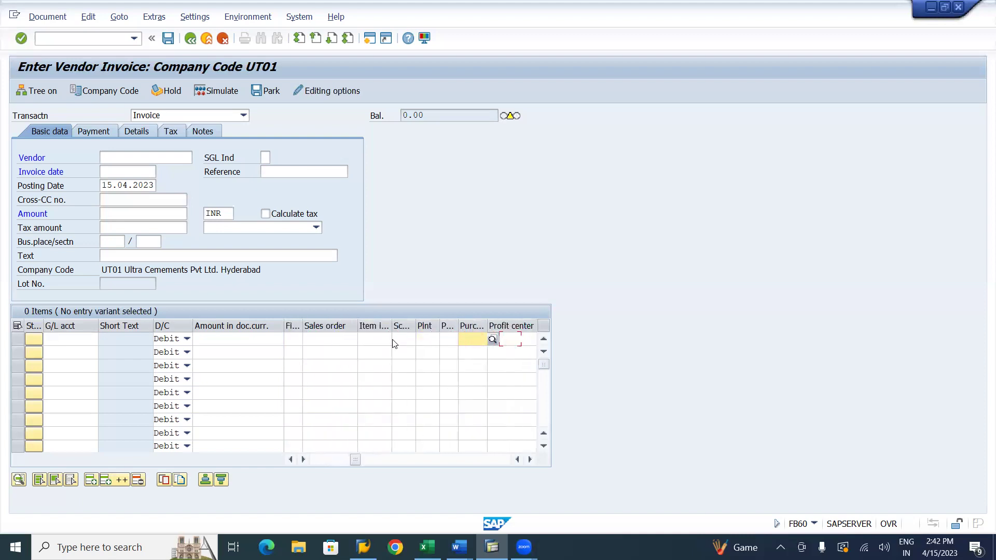
pyautogui.press('Tab')
pyautogui.press('Tab')
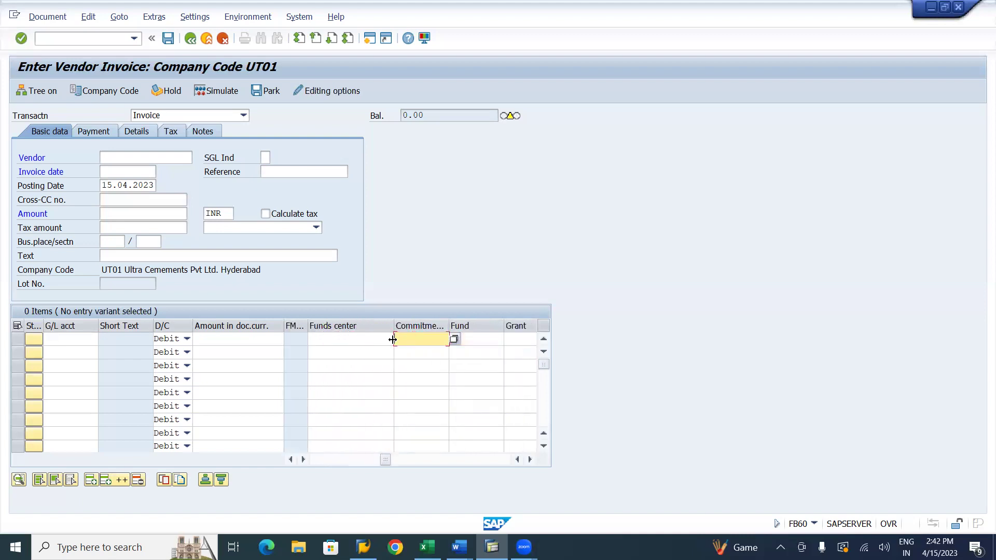
pyautogui.hotkey('shift', 'Tab')
pyautogui.hotkey('shift', 'Tab')
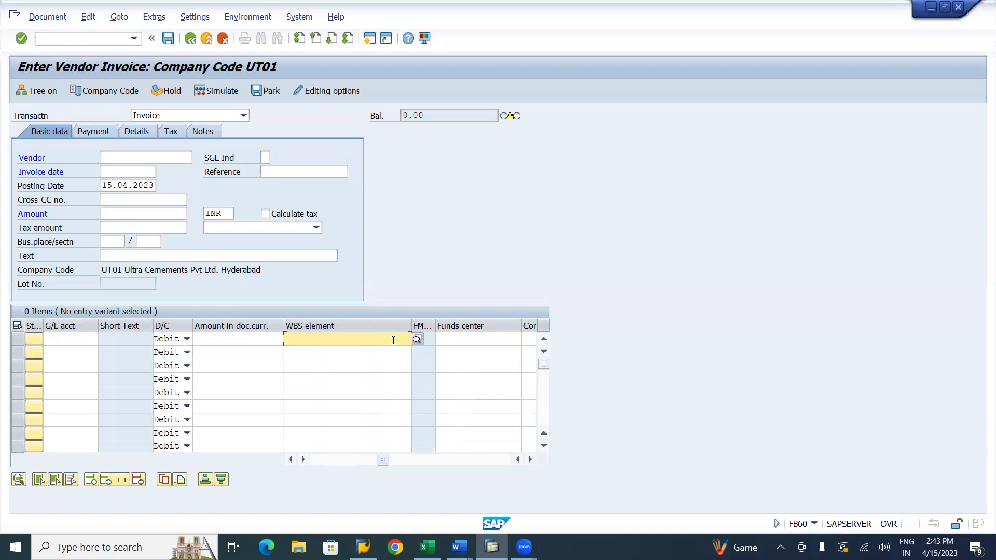
# Go back through the first line item's fields from WBS element to the start of the row
pyautogui.hotkey('shift', 'Tab')
pyautogui.hotkey('shift', 'Tab')
pyautogui.hotkey('shift', 'Tab')
pyautogui.hotkey('shift', 'Tab')
pyautogui.hotkey('shift', 'Tab')
pyautogui.hotkey('shift', 'Tab')
pyautogui.hotkey('shift', 'Tab')
pyautogui.hotkey('shift', 'Tab')
pyautogui.hotkey('shift', 'Tab')
pyautogui.hotkey('shift', 'Tab')
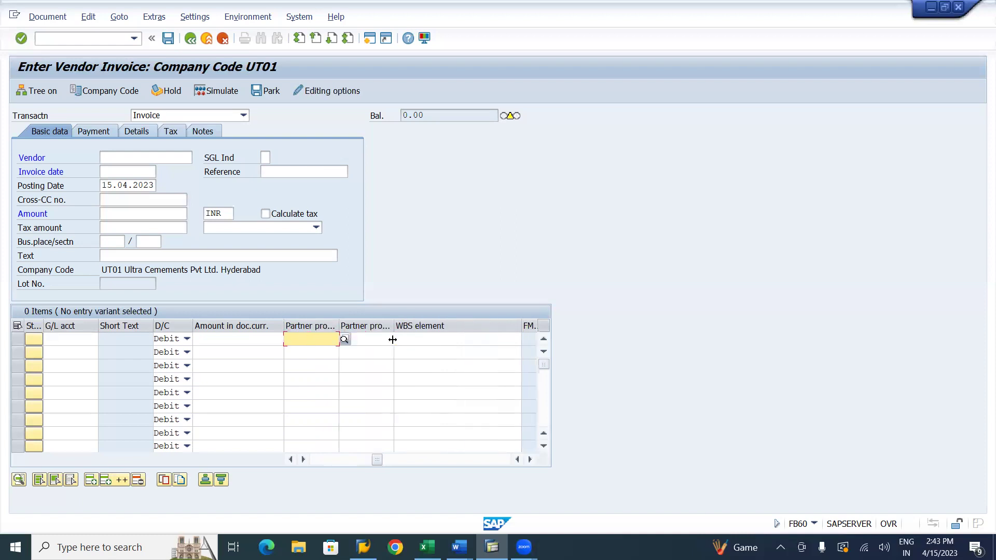
pyautogui.hotkey('shift', 'Tab')
pyautogui.hotkey('shift', 'Tab')
pyautogui.hotkey('shift', 'Tab')
pyautogui.hotkey('shift', 'Tab')
pyautogui.hotkey('shift', 'Tab')
pyautogui.hotkey('shift', 'Tab')
pyautogui.hotkey('shift', 'Tab')
pyautogui.hotkey('shift', 'Tab')
pyautogui.hotkey('shift', 'Tab')
pyautogui.hotkey('shift', 'Tab')
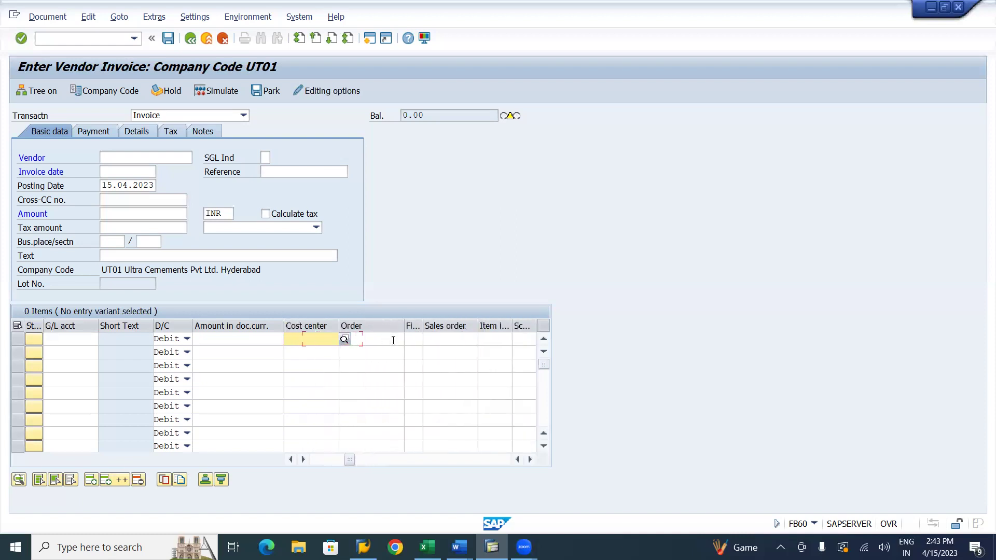
pyautogui.hotkey('shift', 'Tab')
pyautogui.hotkey('shift', 'Tab')
pyautogui.hotkey('shift', 'Tab')
pyautogui.hotkey('shift', 'Tab')
pyautogui.hotkey('shift', 'Tab')
pyautogui.hotkey('shift', 'Tab')
pyautogui.hotkey('shift', 'Tab')
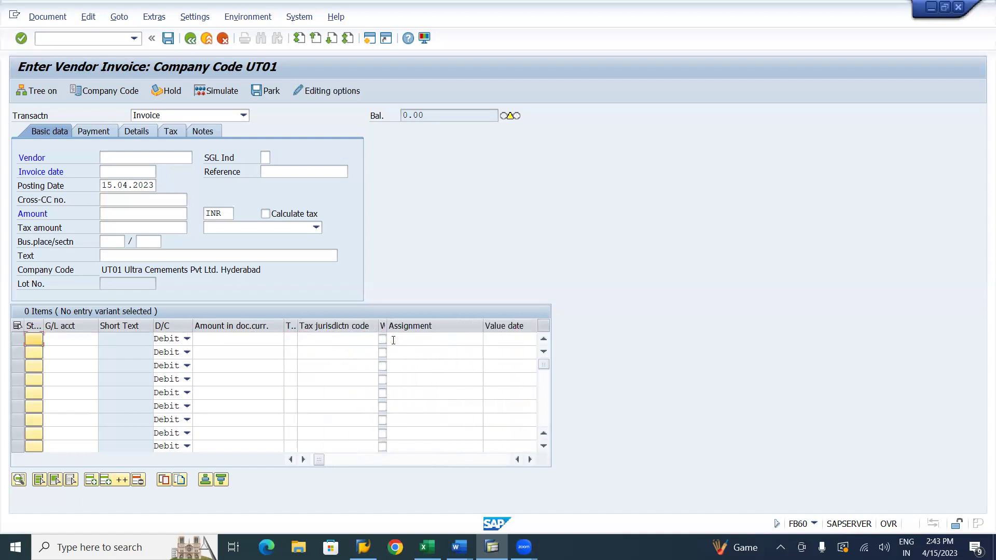
# Walk through the first line item's fields again, from G/L account and tax code to Cost center and Profit center
pyautogui.press('Tab')
pyautogui.press('Tab')
pyautogui.press('Tab')
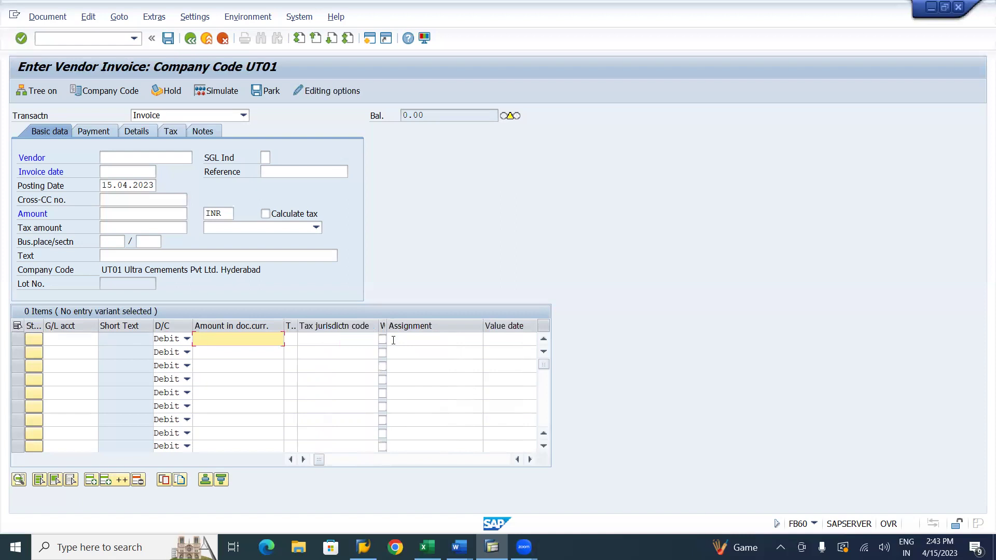
pyautogui.press('Tab')
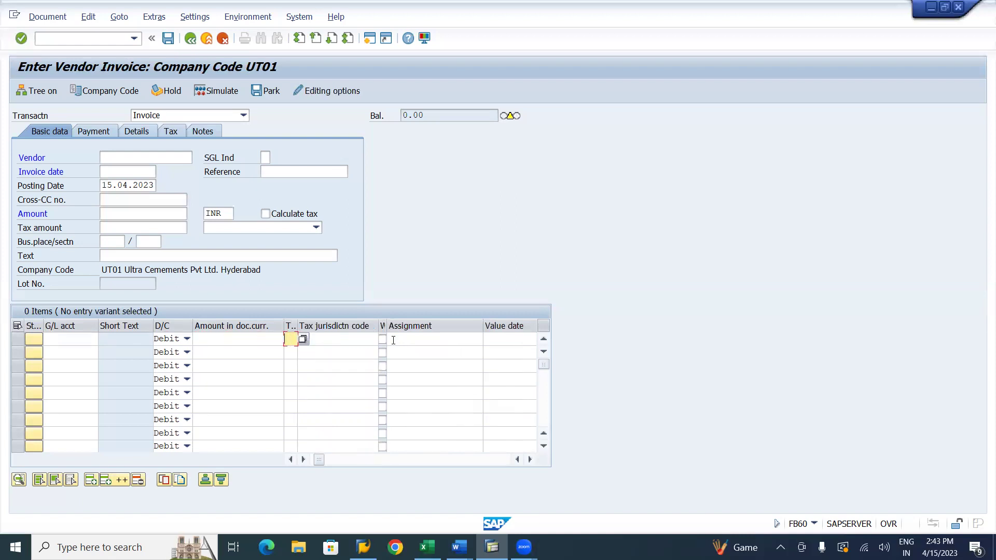
pyautogui.press('Tab')
pyautogui.press('Tab')
pyautogui.press('Tab')
pyautogui.press('Tab')
pyautogui.press('Tab')
pyautogui.press('Tab')
pyautogui.press('Tab')
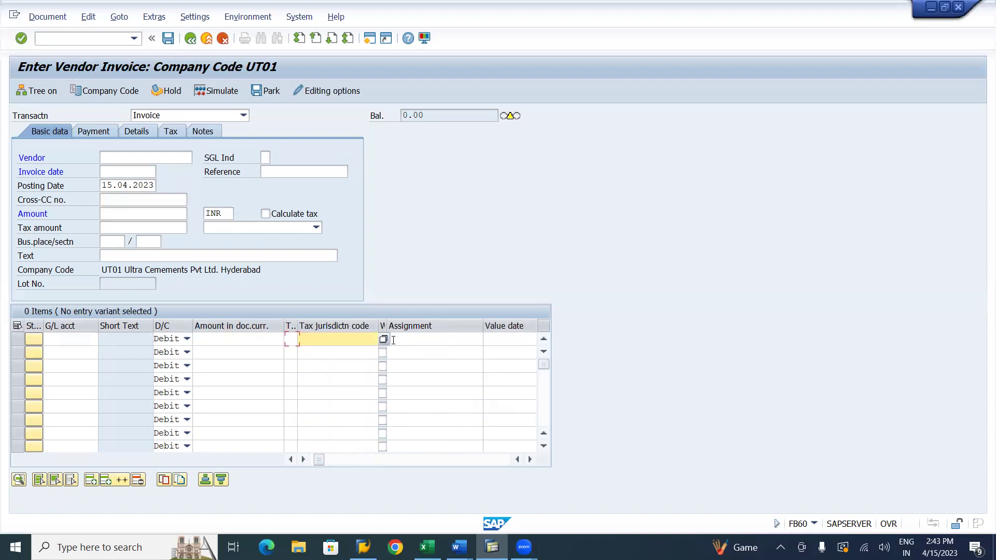
pyautogui.press('Tab')
pyautogui.press('Tab')
pyautogui.press('Tab')
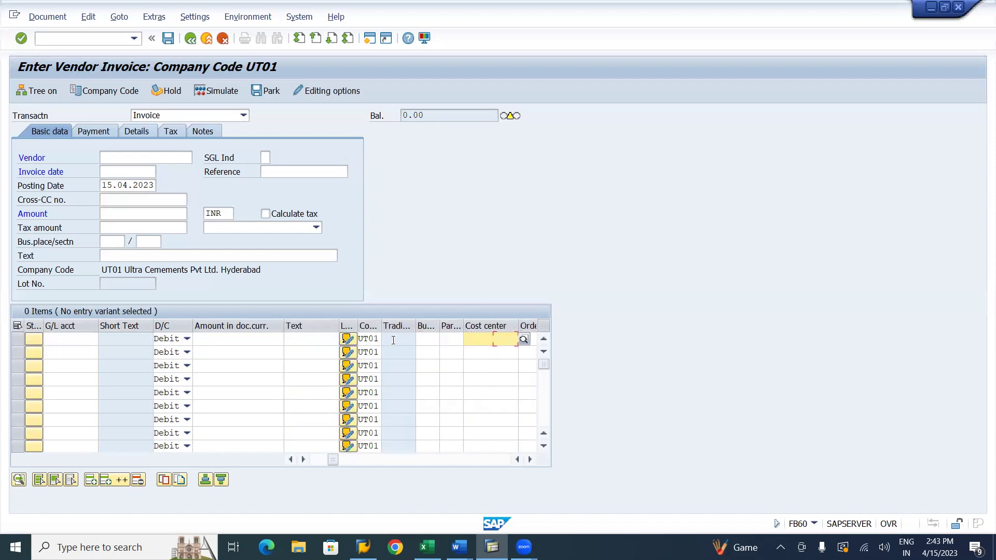
pyautogui.press('Tab')
pyautogui.press('Tab')
pyautogui.press('Tab')
pyautogui.press('Tab')
pyautogui.press('Tab')
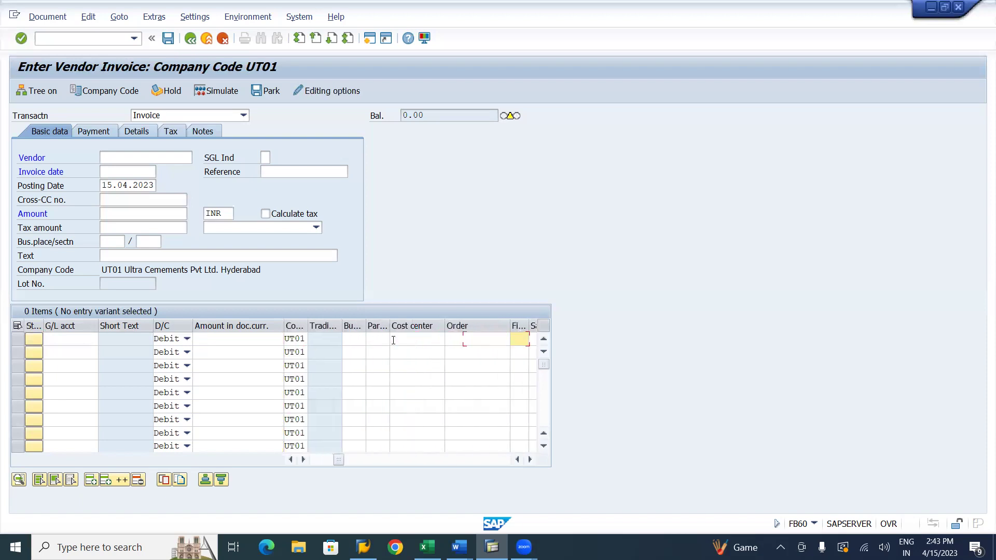
pyautogui.press('Tab')
pyautogui.press('Tab')
pyautogui.press('Tab')
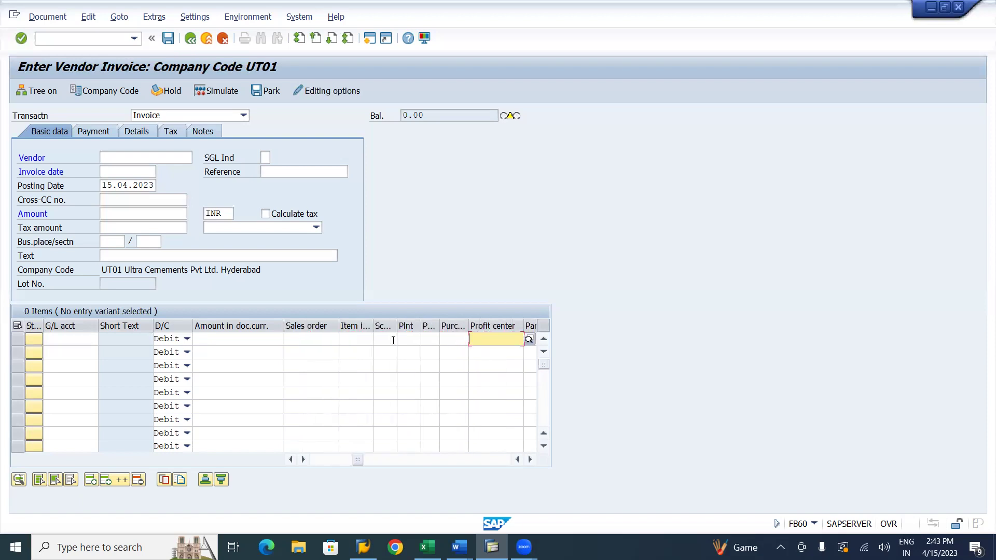
# Go back through the first line item's fields from Profit center to Cost center and the columns before it
pyautogui.hotkey('shift', 'Tab')
pyautogui.hotkey('shift', 'Tab')
pyautogui.hotkey('shift', 'Tab')
pyautogui.hotkey('shift', 'Tab')
pyautogui.hotkey('shift', 'Tab')
pyautogui.hotkey('shift', 'Tab')
pyautogui.hotkey('shift', 'Tab')
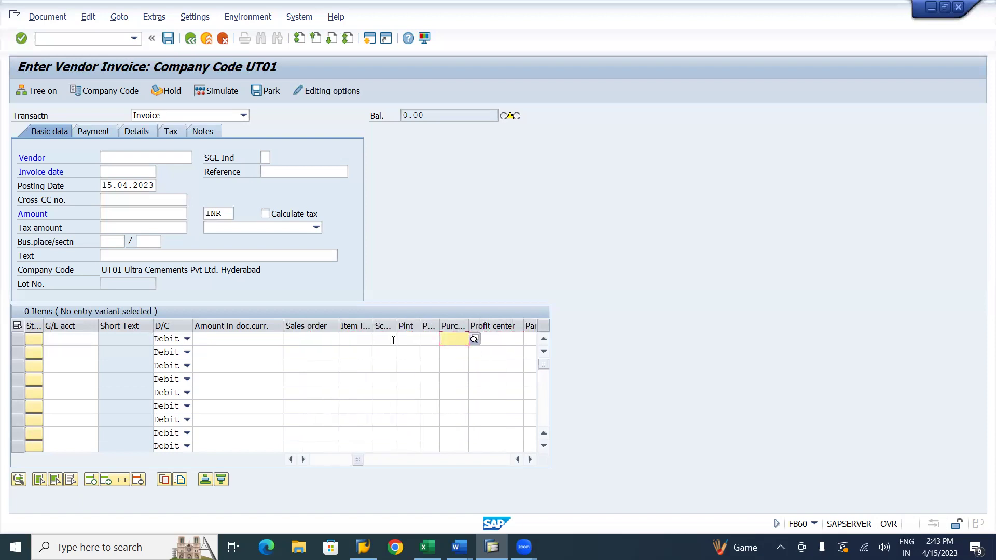
pyautogui.hotkey('shift', 'Tab')
pyautogui.hotkey('shift', 'Tab')
pyautogui.hotkey('shift', 'Tab')
pyautogui.hotkey('shift', 'Tab')
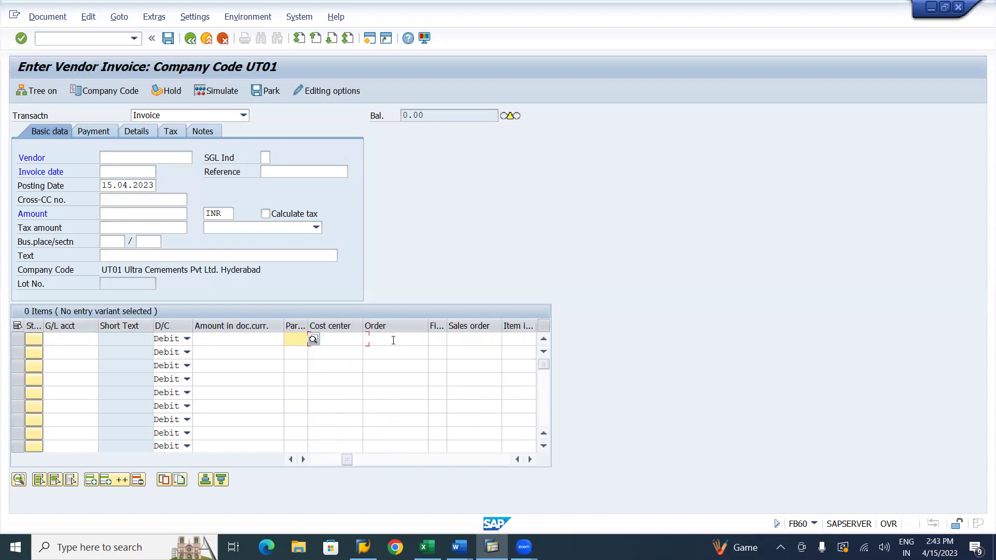
pyautogui.press('Tab')
pyautogui.press('Tab')
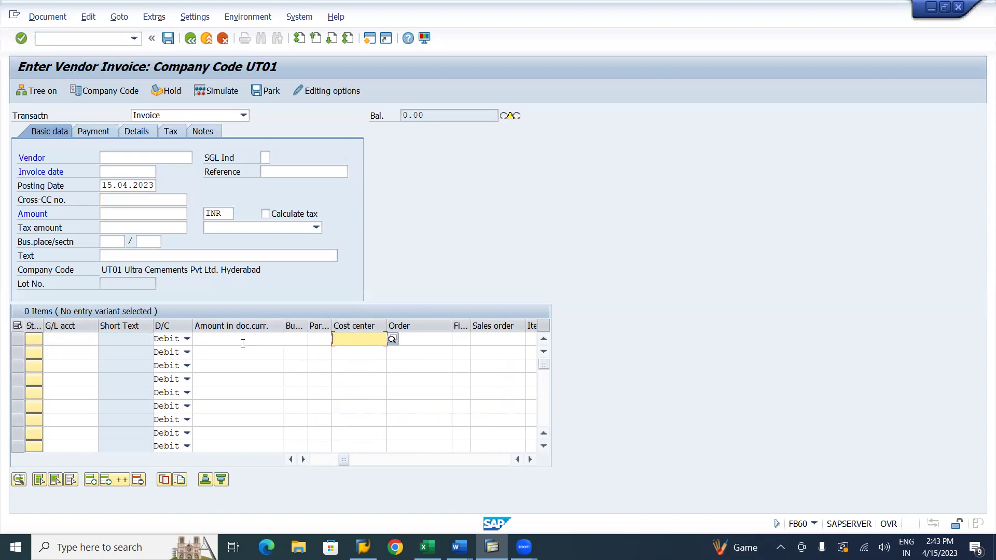
# Examine the first line item's fields from Cost center past Profit center to Commitment item, ending at WBS element
pyautogui.press('Tab')
pyautogui.press('Tab')
pyautogui.press('Tab')
pyautogui.press('Tab')
pyautogui.press('Tab')
pyautogui.press('Tab')
pyautogui.press('Tab')
pyautogui.press('Tab')
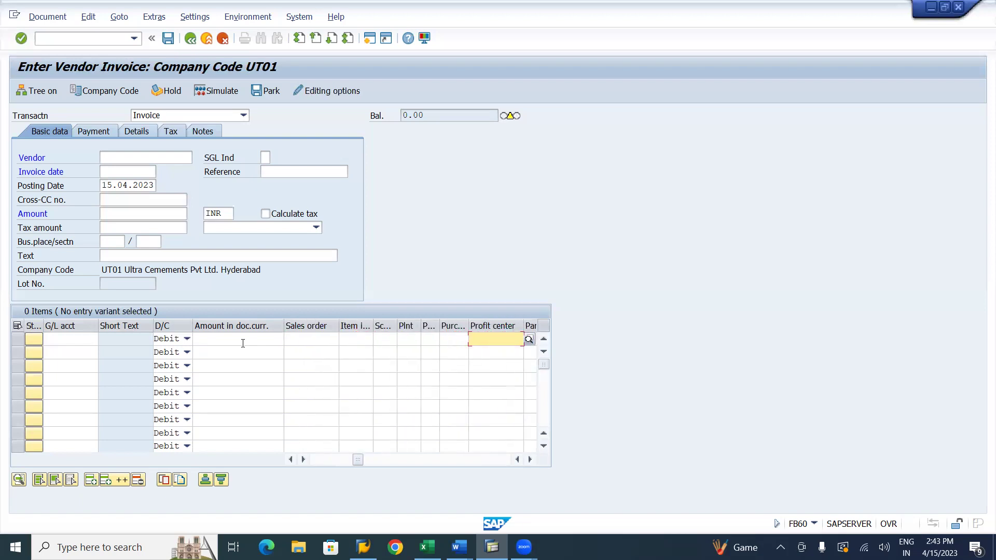
pyautogui.press('Tab')
pyautogui.press('Tab')
pyautogui.press('Tab')
pyautogui.press('Tab')
pyautogui.press('Tab')
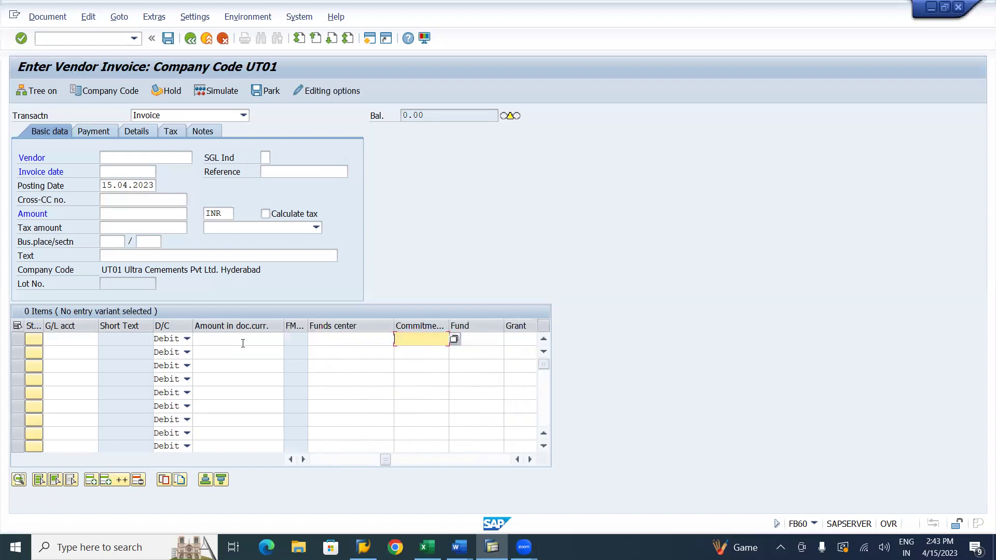
pyautogui.hotkey('shift', 'Tab')
pyautogui.hotkey('shift', 'Tab')
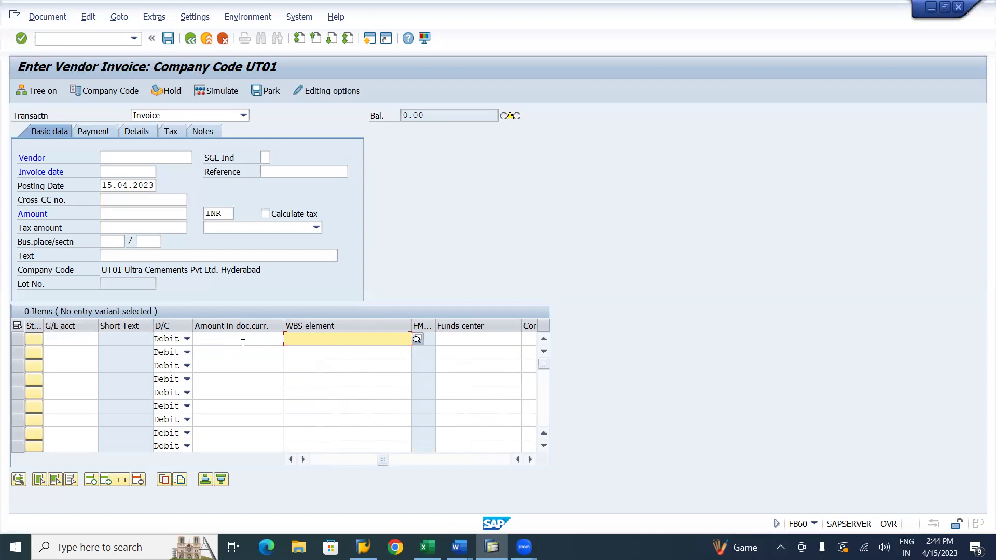
# Switch to the Word notes on the Field Status Variant and create a new blank document
pyautogui.hotkey('alt', 'Tab')
pyautogui.hotkey('alt', 'Tab')
pyautogui.hotkey('alt', 'Tab')
pyautogui.hotkey('alt', 'Tab')
pyautogui.hotkey('alt', 'Tab')
pyautogui.hotkey('alt', 'Tab')
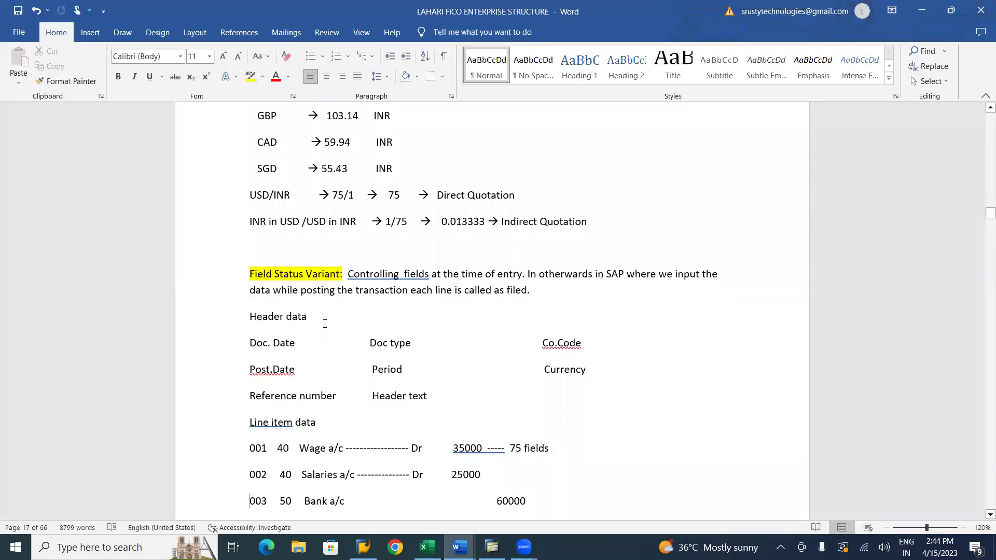
pyautogui.click(324, 323)
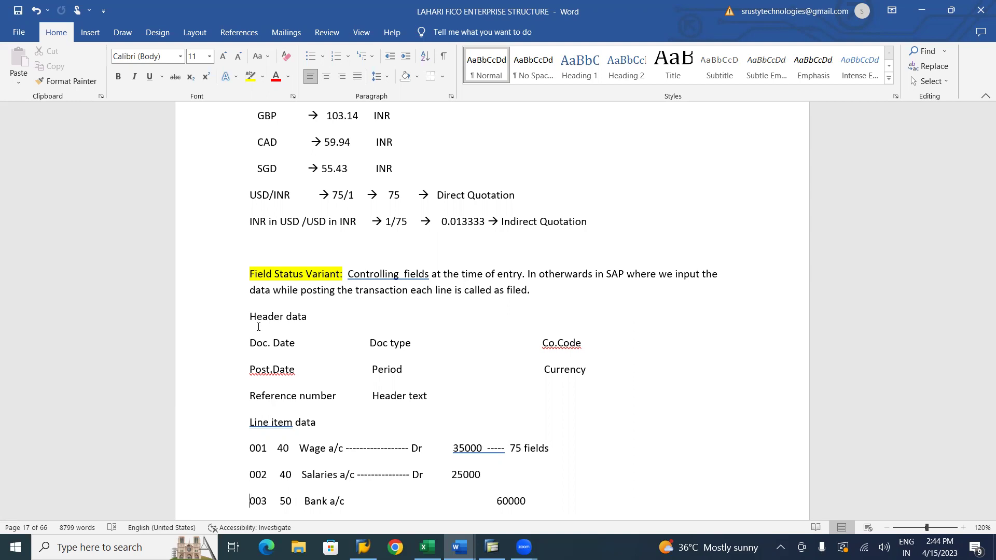
pyautogui.hotkey('ctrl', 'n')
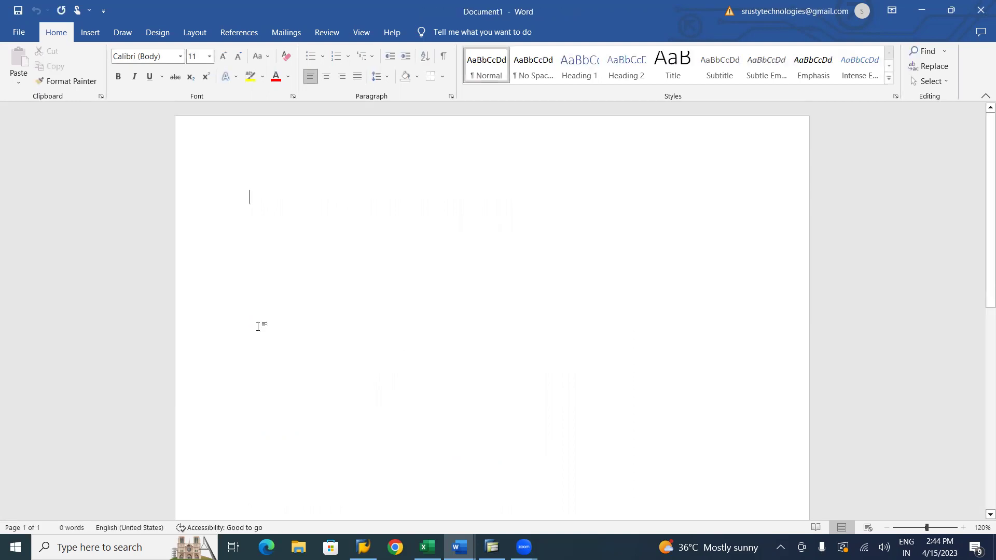
# Enter the title "FI Document" and, below a blank line, the heading "Document Header Data"
pyautogui.write('FI DO')
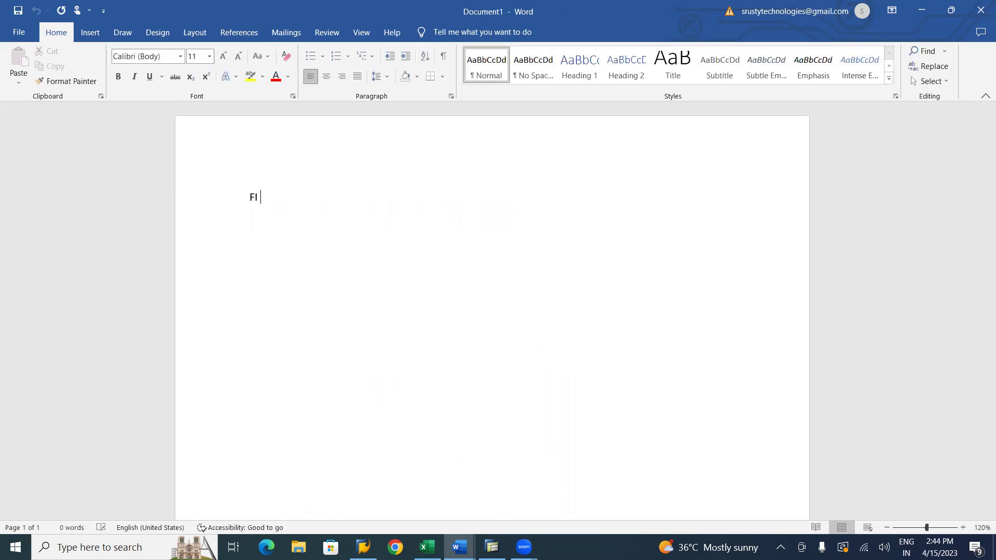
pyautogui.press('BackSpace')
pyautogui.write('ocumen')
pyautogui.press('BackSpace')
pyautogui.press('BackSpace')
pyautogui.press('BackSpace')
pyautogui.press('BackSpace')
pyautogui.write('ument')
pyautogui.press('Return')
pyautogui.press('Return')
pyautogui.write('Document ')
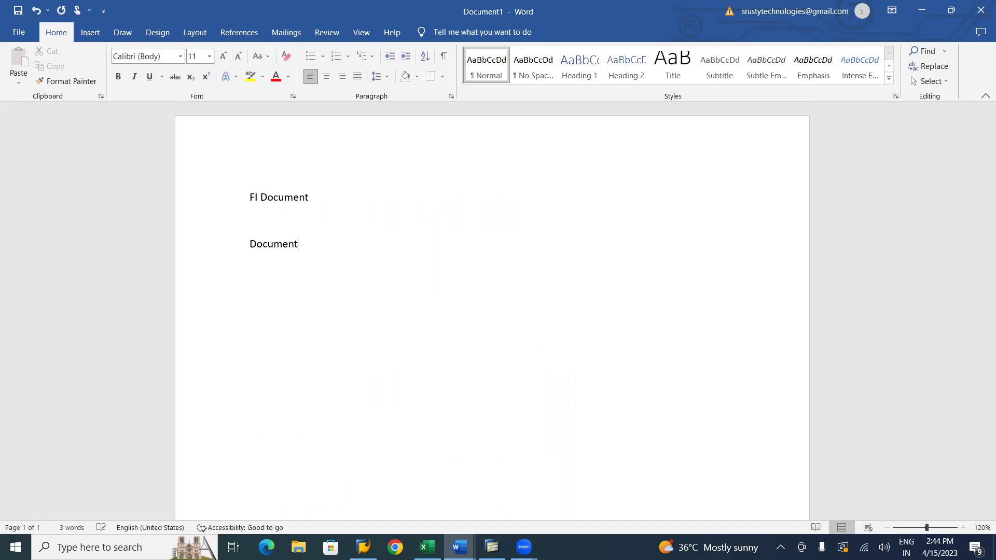
pyautogui.write('Header ')
pyautogui.write('Data')
# Add the heading "Document Line item Data" a few lines below the header data heading
pyautogui.write('Doc')
pyautogui.press('BackSpace')
pyautogui.press('BackSpace')
pyautogui.write('ocum')
pyautogui.press('BackSpace')
pyautogui.press('BackSpace')
pyautogui.press('BackSpace')
pyautogui.write('cument')
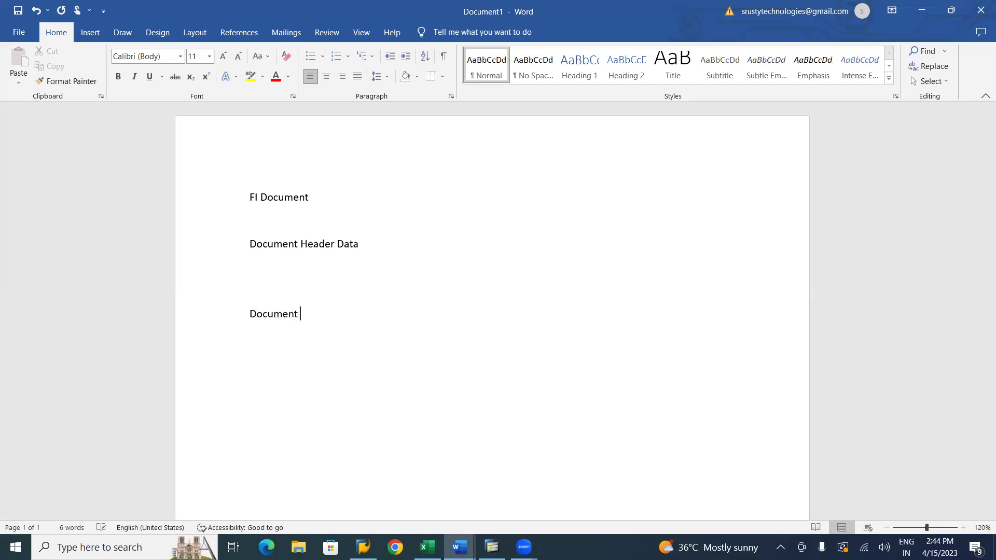
pyautogui.write(' Line item Data')
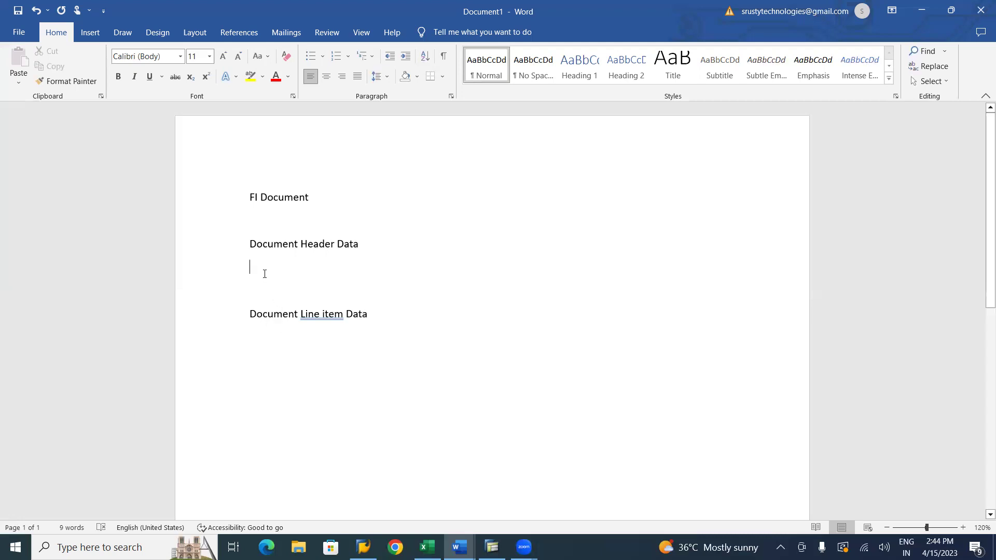
# List the fields Doc.Date, Pos.Date and Ref.No on separate lines under "Document Header Data"
pyautogui.write('Doc')
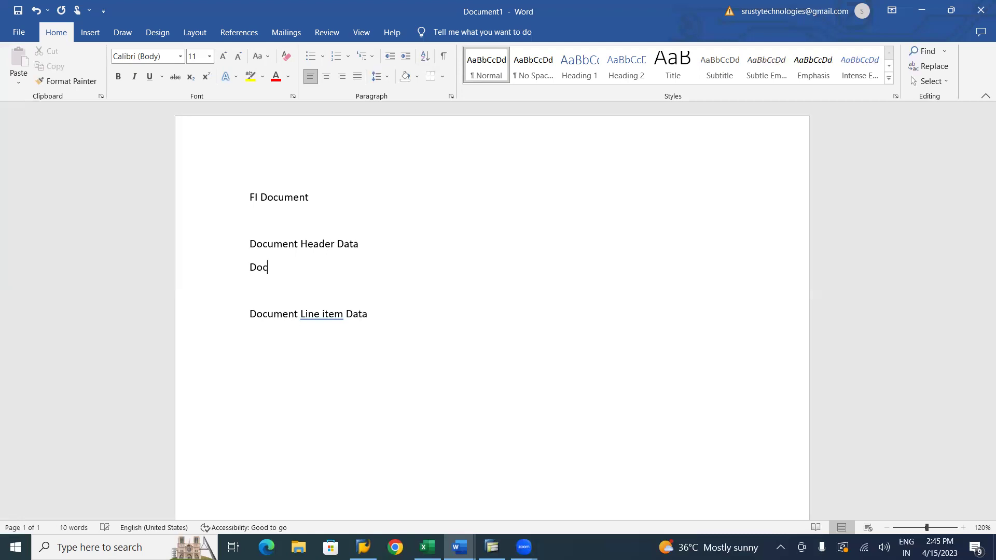
pyautogui.write('.Date')
pyautogui.press('Return')
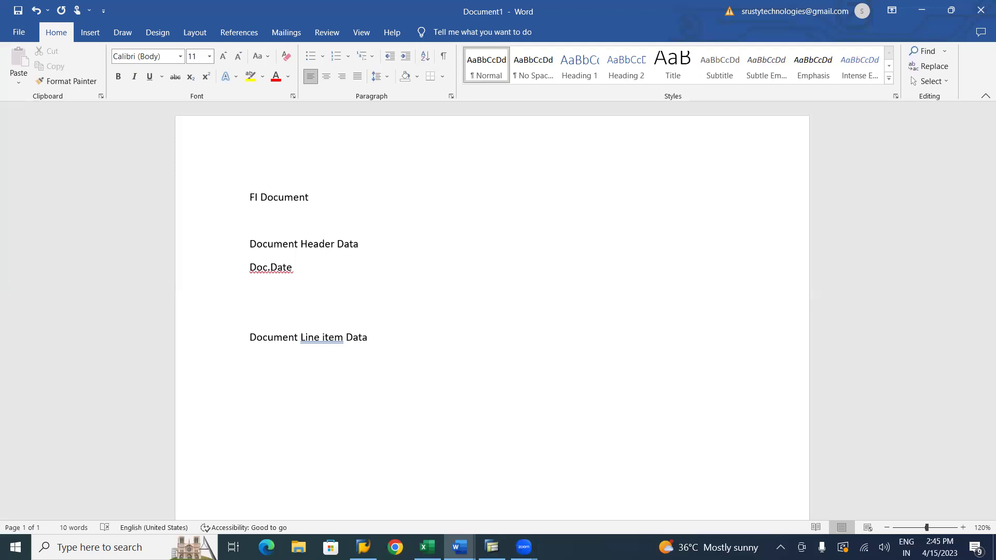
pyautogui.write('Pos.Date')
pyautogui.press('Return')
pyautogui.write('Ref.No')
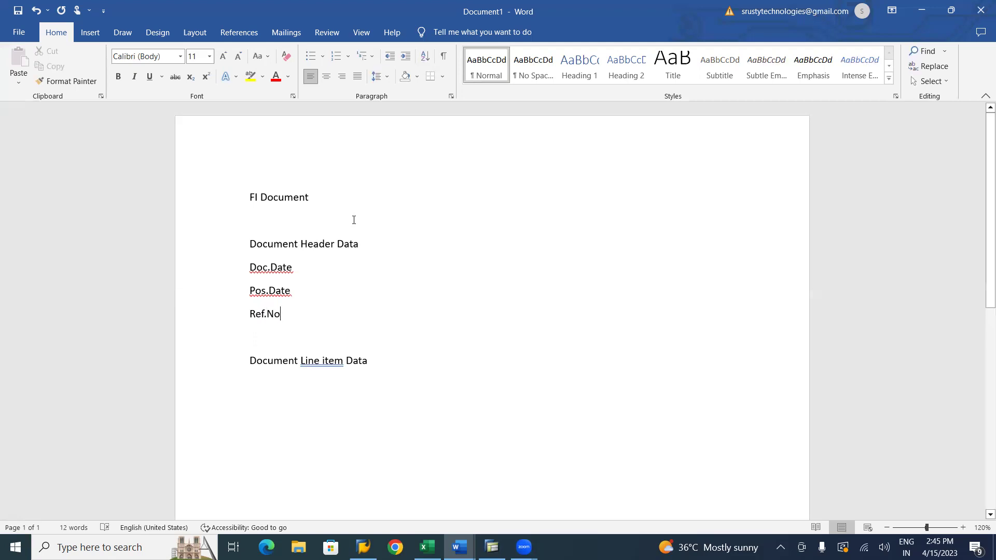
# Add a second column beside the header fields with the entries Doc. Type, Peiord and Document Header Text
pyautogui.click(299, 274)
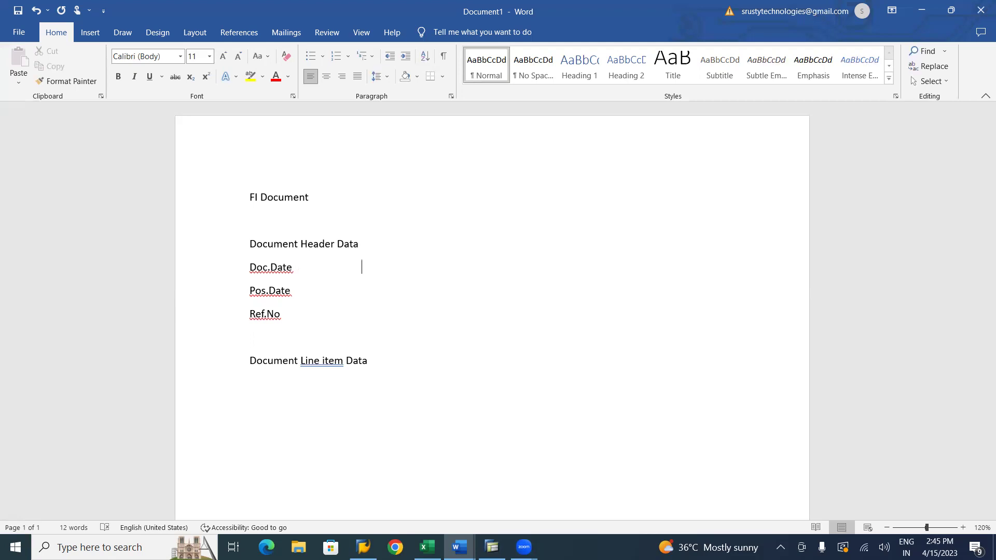
pyautogui.write('Doc. T')
pyautogui.write('ype')
pyautogui.write('Peiord')
pyautogui.press('Down')
pyautogui.write('Document Header Text')
# Add a third column with Co.Code on the Doc.Date row and Currency on the Pos.Date row
pyautogui.click(414, 268)
pyautogui.press('Tab')
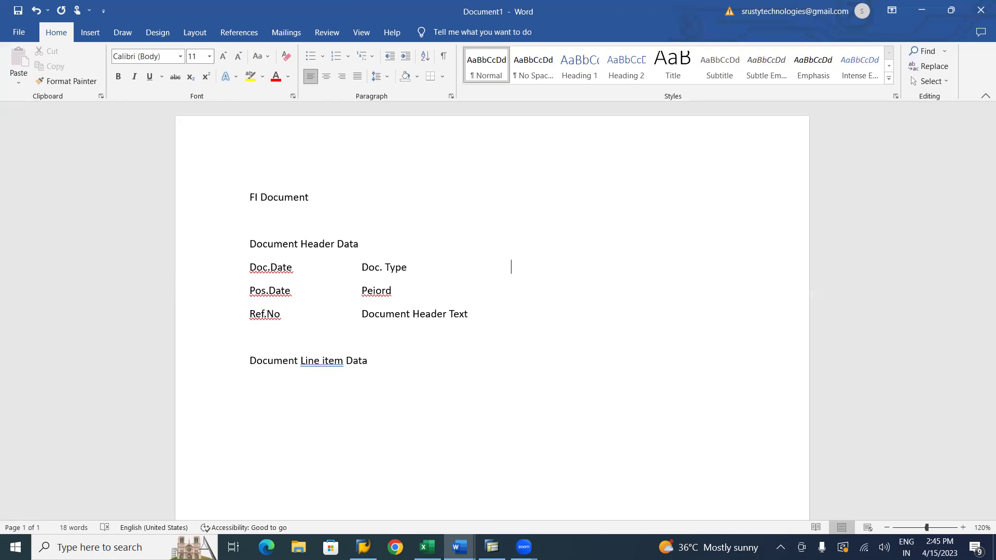
pyautogui.write('Co.Code')
pyautogui.click(398, 290)
pyautogui.press('Tab')
pyautogui.write('Currency')
# Remove the blank line above "Document Line item Data" and enter "001 40 wages A/c -----Dr" below that heading
pyautogui.press('BackSpace')
pyautogui.press('End')
pyautogui.press('Return')
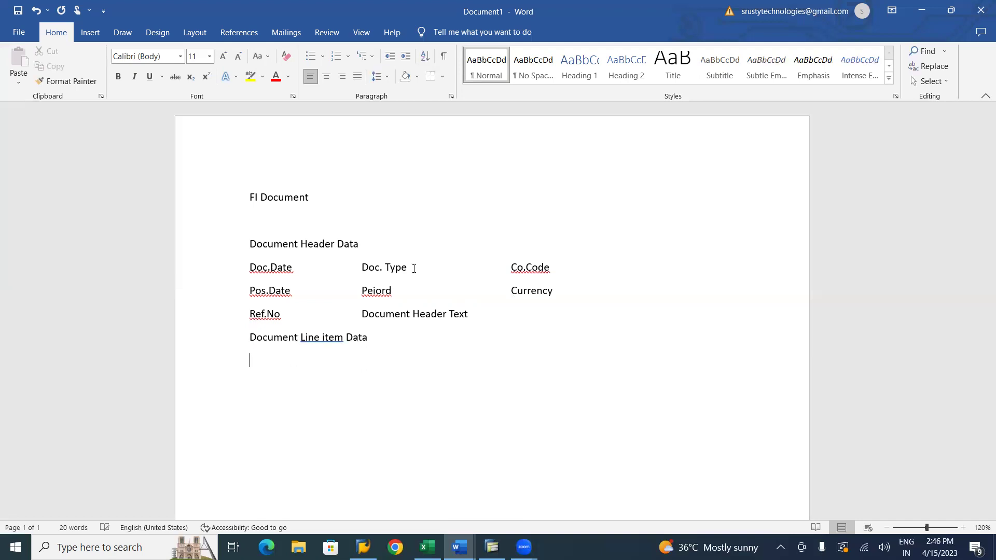
pyautogui.write('001')
pyautogui.write('   40')
pyautogui.write('wa')
pyautogui.write('ges')
pyautogui.press('Left')
pyautogui.write('A/c')
pyautogui.press('BackSpace')
pyautogui.write('-----Dr')
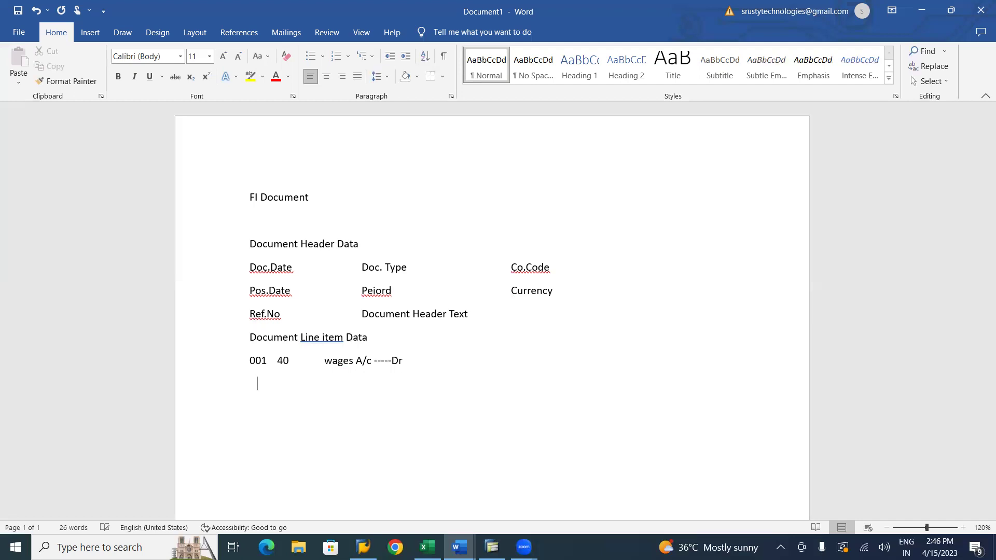
# Add the line items "40 Salary A/c -----Dr" and "50 Cash A/c" below the wages line
pyautogui.write('         40        Salary A/c -----Dr')
pyautogui.press('Return')
pyautogui.write('40')
pyautogui.write('50')
pyautogui.write('Cas')
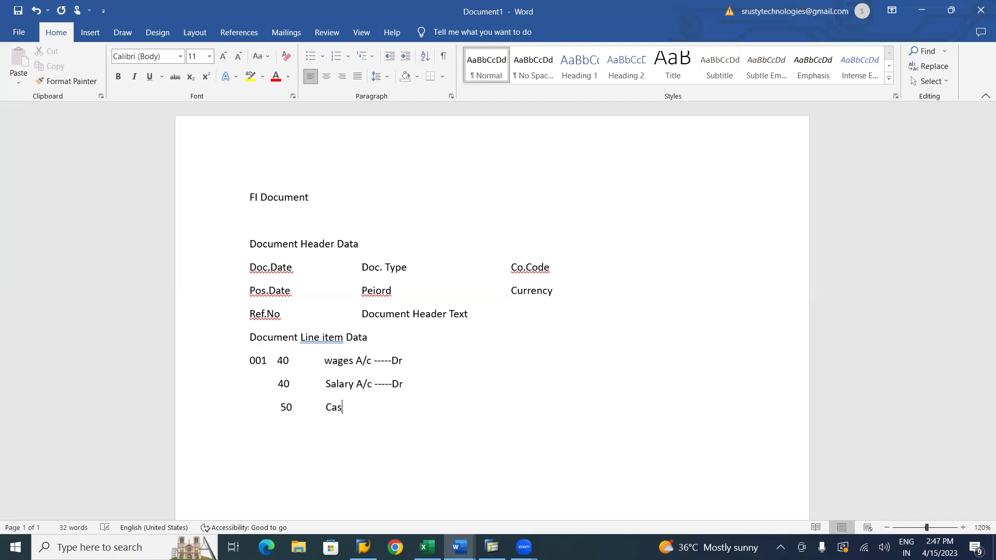
pyautogui.write('h A/c')
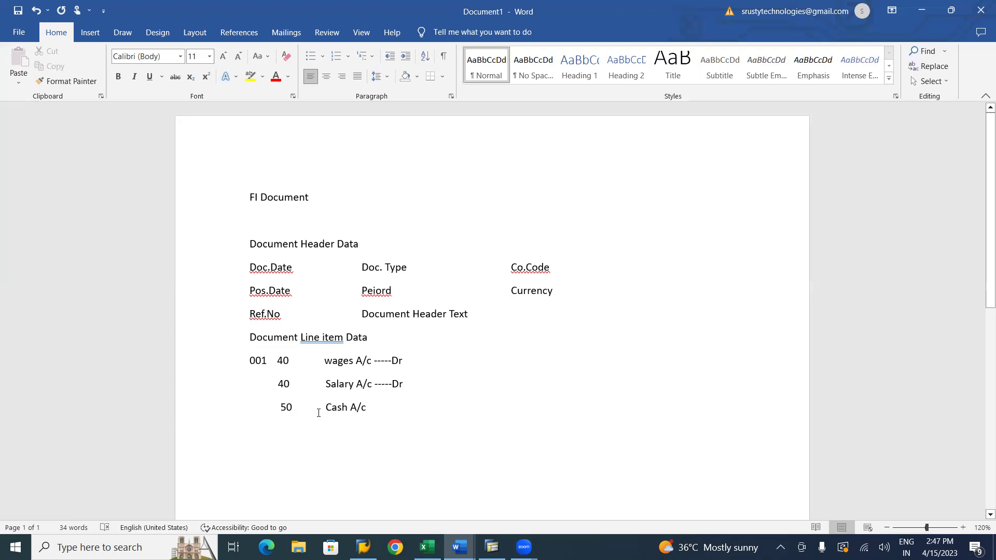
# Delete "-----Dr" from the end of the Salary and wages lines
pyautogui.press('BackSpace')
pyautogui.press('BackSpace')
pyautogui.press('BackSpace')
pyautogui.press('BackSpace')
pyautogui.press('BackSpace')
pyautogui.press('BackSpace')
pyautogui.press('BackSpace')
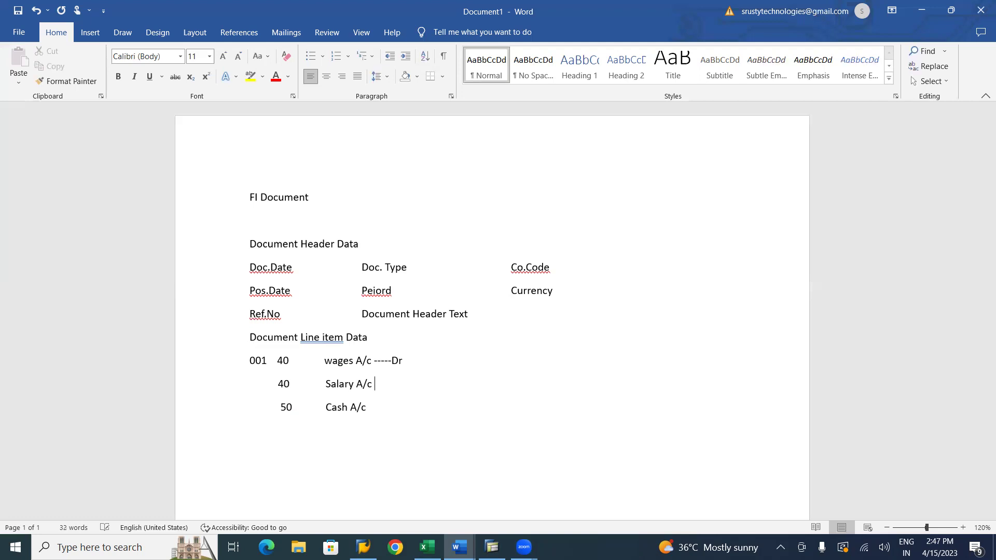
pyautogui.click(402, 360)
pyautogui.press('BackSpace')
pyautogui.press('BackSpace')
pyautogui.press('BackSpace')
pyautogui.press('BackSpace')
pyautogui.press('BackSpace')
pyautogui.press('BackSpace')
pyautogui.press('BackSpace')
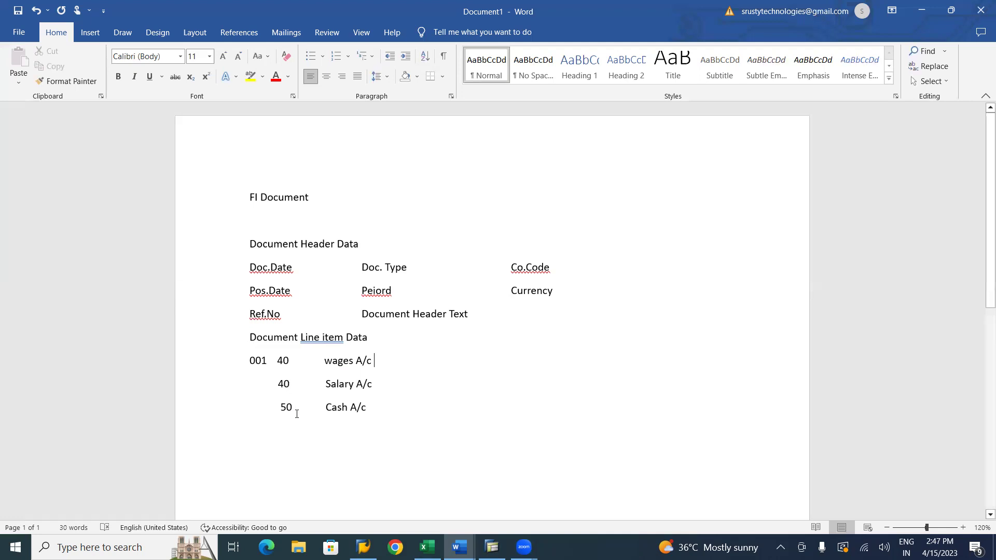
# Enter the amounts 35000 for wages, 15000 for Salary and -50000 for Cash beside the accounts
pyautogui.click(402, 360)
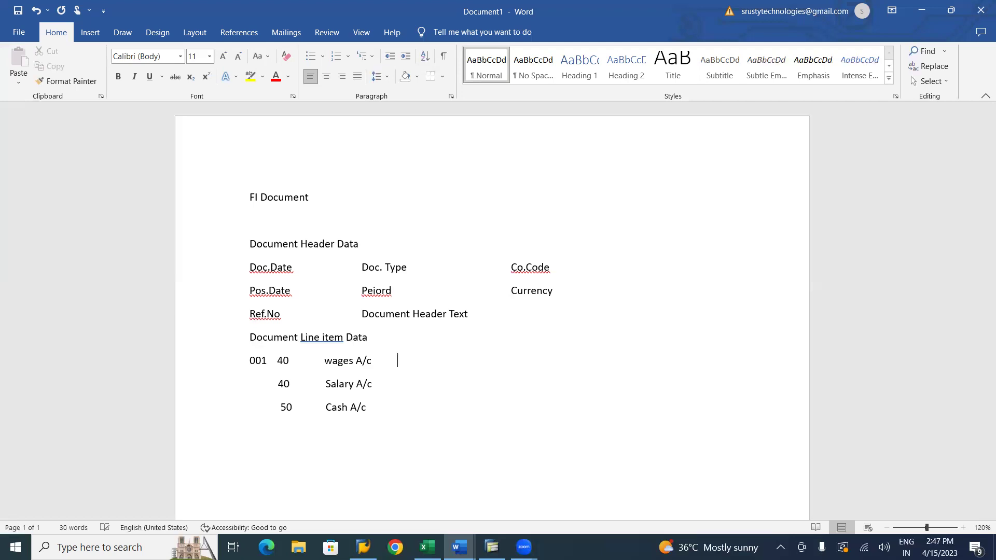
pyautogui.write('3500015000')
pyautogui.write('-50000')
pyautogui.hotkey('alt', 'Tab')
pyautogui.hotkey('alt', 'Tab')
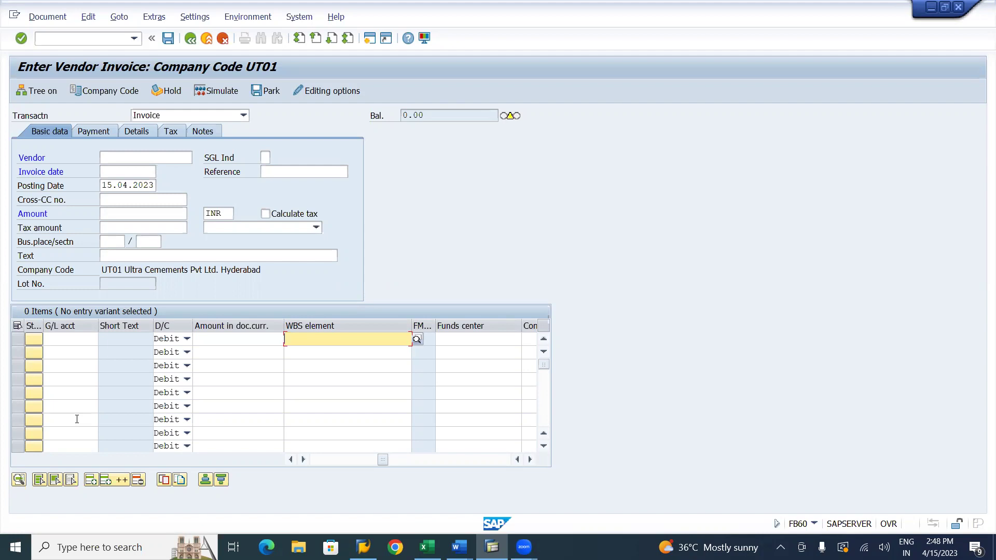
pyautogui.hotkey('alt', 'Tab')
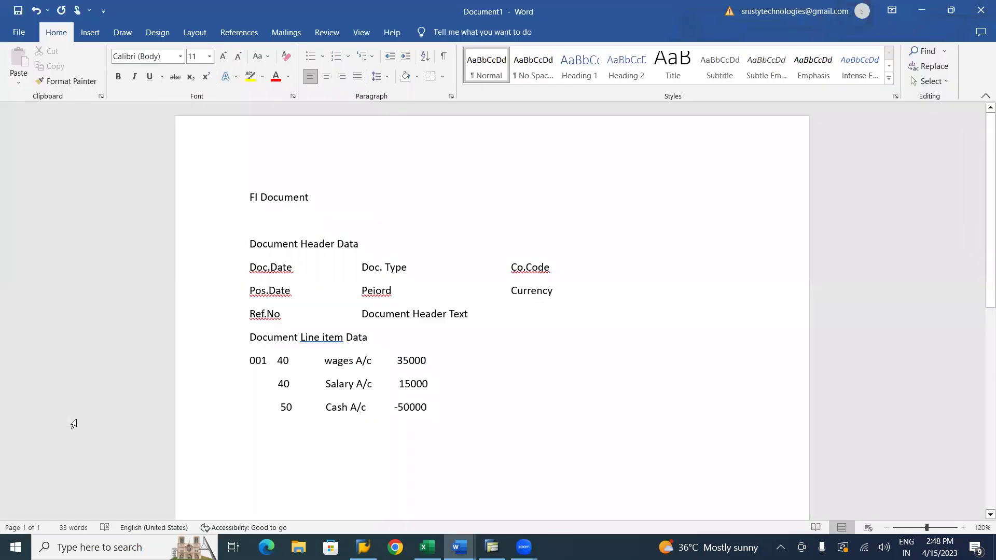
# Below the line items, add the lines "999 - ECC 6.0" and "999999 - S/4 Hana"
pyautogui.press('Return')
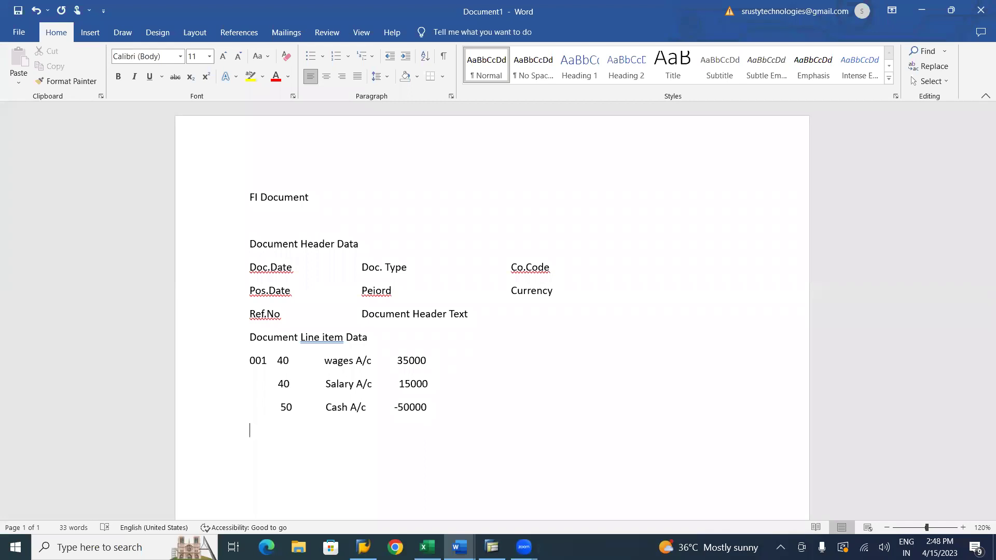
pyautogui.write('999')
pyautogui.press('Return')
pyautogui.write('999999')
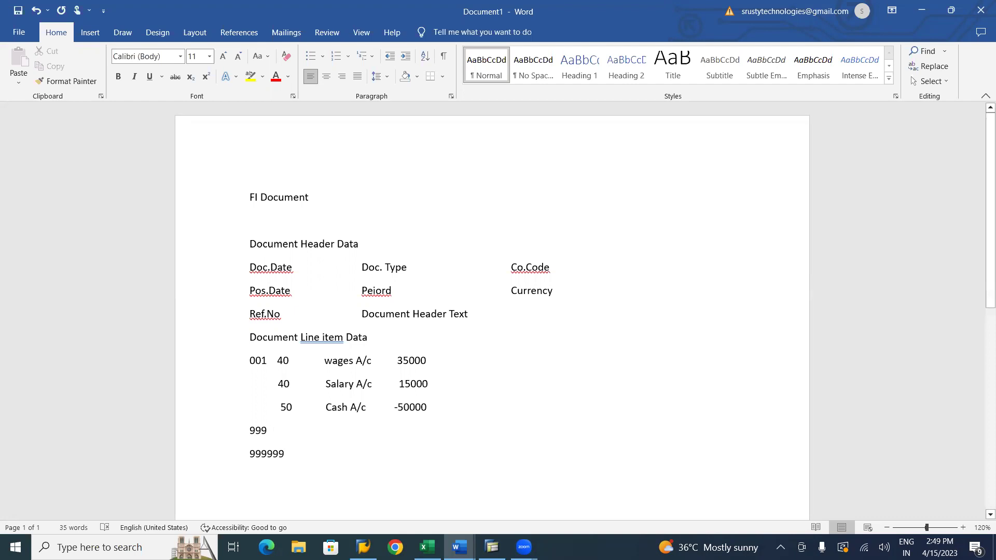
pyautogui.moveTo(286, 431)
pyautogui.mouseDown()
pyautogui.moveTo(290, 407)
pyautogui.moveTo(287, 432)
pyautogui.mouseUp()
pyautogui.write('- ECC 999999  -')
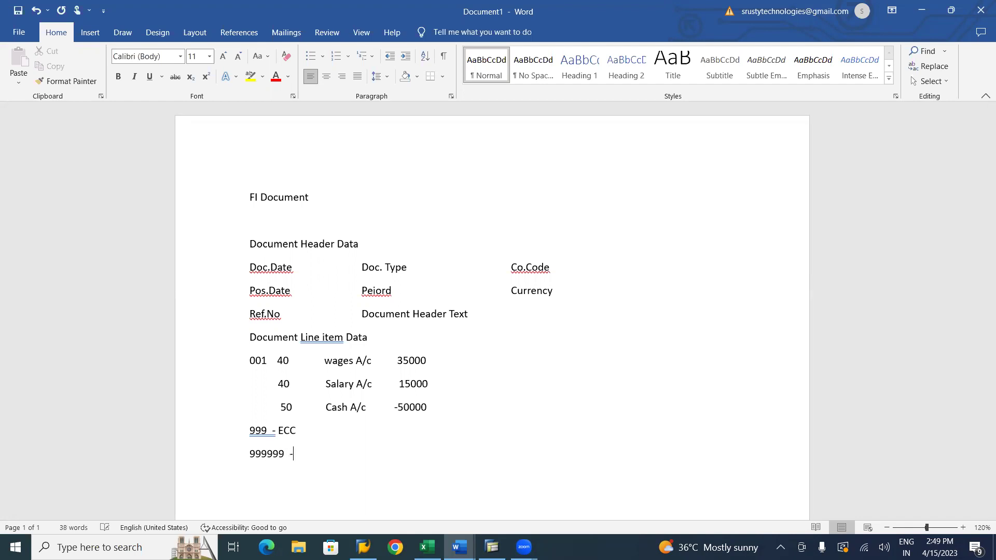
pyautogui.write('S/4 Hana')
pyautogui.click(295, 454)
pyautogui.click(307, 428)
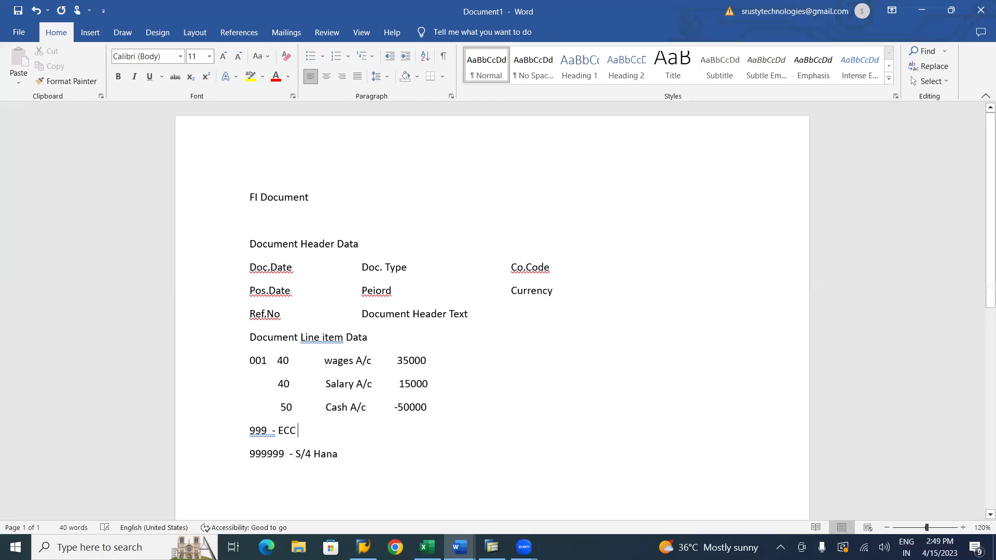
pyautogui.write('6.0')
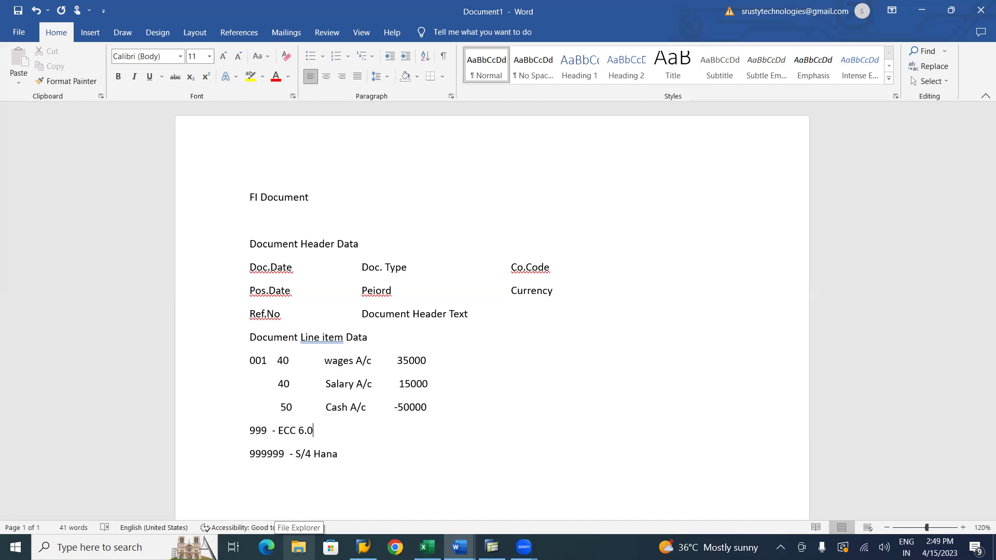
# Append "- 75 Fields" to the wages line after its amount
pyautogui.moveTo(363, 545)
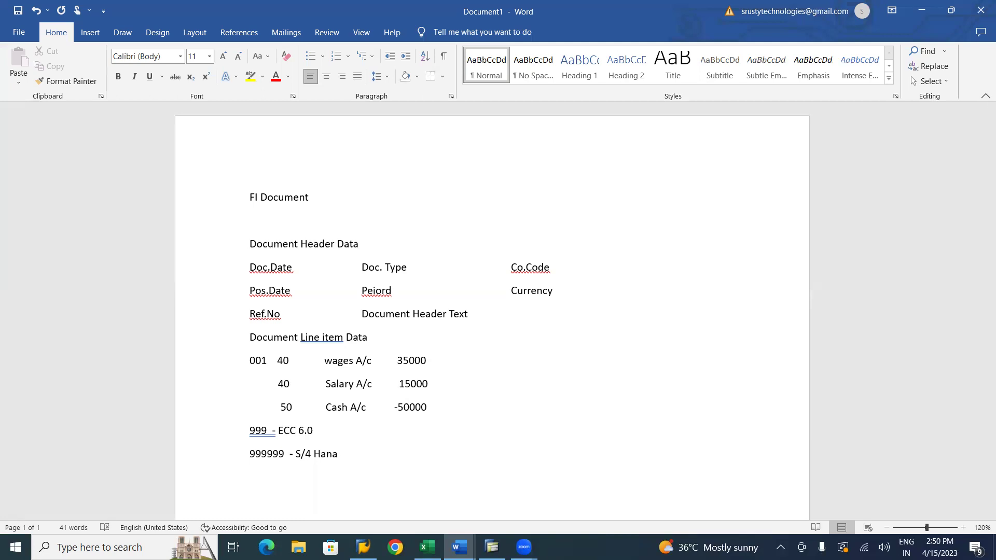
pyautogui.write('- 75 f')
pyautogui.press('BackSpace')
pyautogui.write('RE')
pyautogui.press('BackSpace')
pyautogui.press('BackSpace')
pyautogui.write('File')
pyautogui.press('BackSpace')
pyautogui.press('BackSpace')
pyautogui.write('elds')
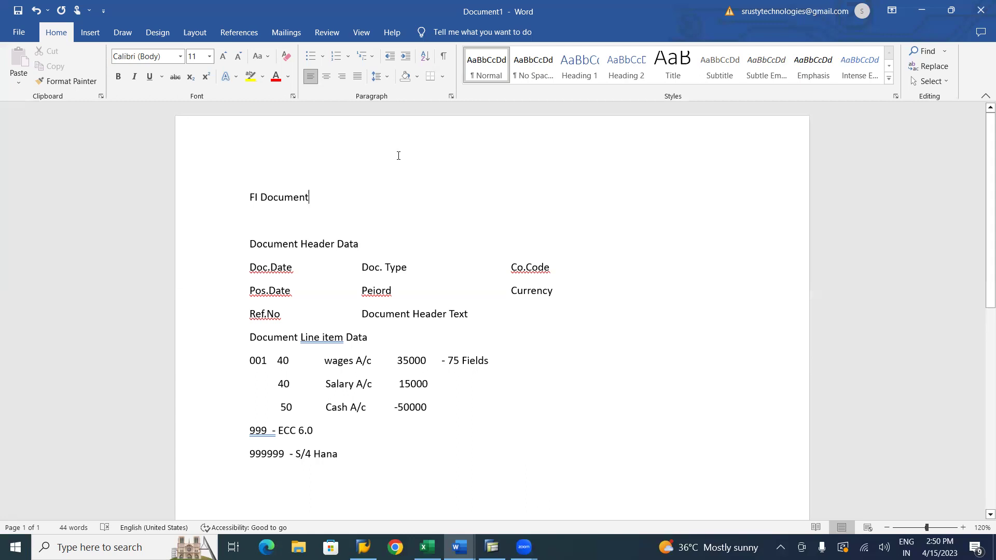
# Add the title "Field Status Variant" on a new line above "FI Document"
pyautogui.click(248, 195)
pyautogui.press('Return')
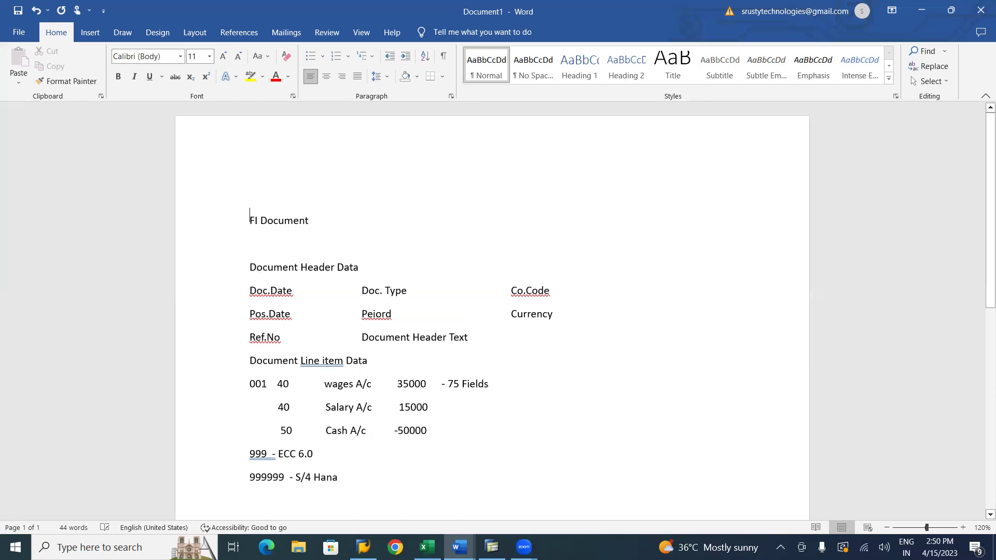
pyautogui.write('Fi')
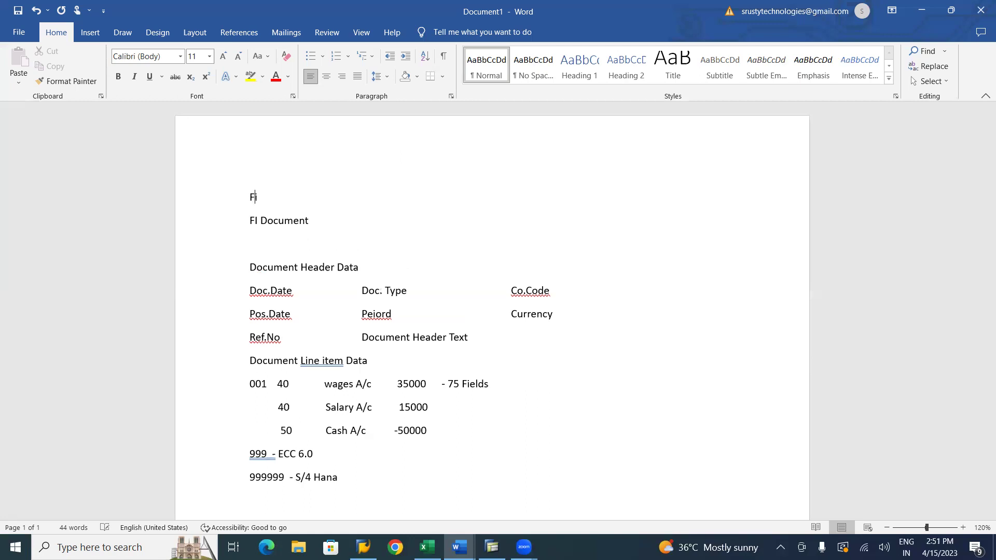
pyautogui.write('eld Status VAria')
pyautogui.press('BackSpace')
pyautogui.press('BackSpace')
pyautogui.press('BackSpace')
pyautogui.press('BackSpace')
pyautogui.press('BackSpace')
pyautogui.write('arina')
pyautogui.press('BackSpace')
pyautogui.press('BackSpace')
pyautogui.write('ant')
# Center the "Field Status Variant" title on the page
pyautogui.press('Left')
pyautogui.press('Left')
pyautogui.press('Left')
pyautogui.click(263, 197)
pyautogui.hotkey('ctrl', 'e')
pyautogui.click(245, 198)
# Switch to SAP to view the FB60 vendor invoice entry screen, and return to the Word document
pyautogui.click(551, 379)
pyautogui.hotkey('alt', 'Tab')
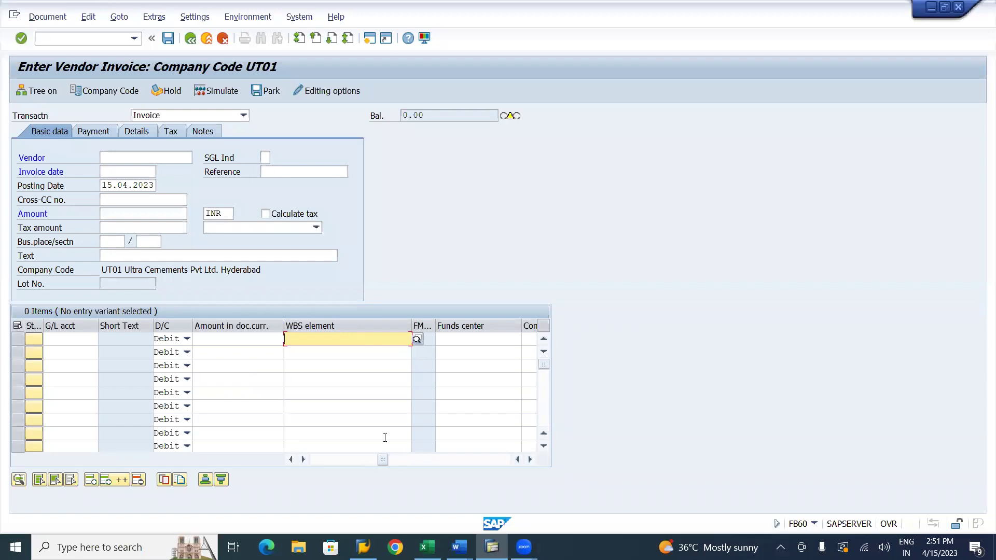
pyautogui.hotkey('alt', 'Tab')
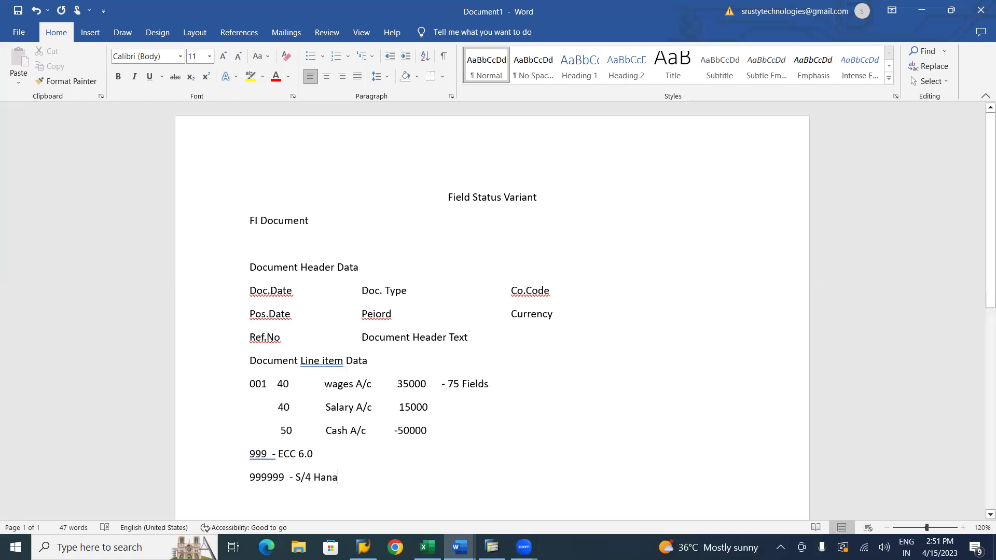
# Below the "999999 - S/4 Hana" line, add the lines "Field Status Variant" and "Field Status Groups", leaving blank lines between them
pyautogui.press('Return')
pyautogui.press('Return')
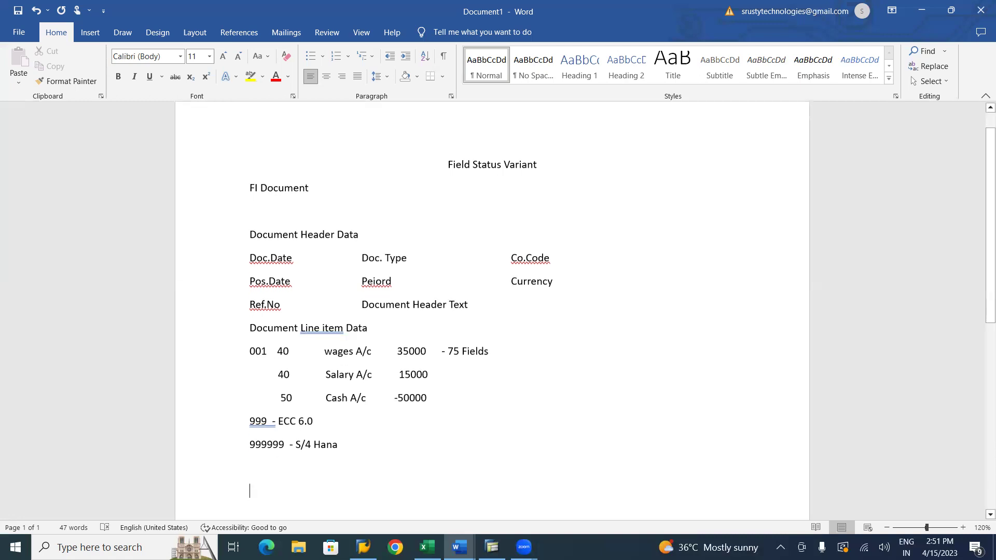
pyautogui.write('F')
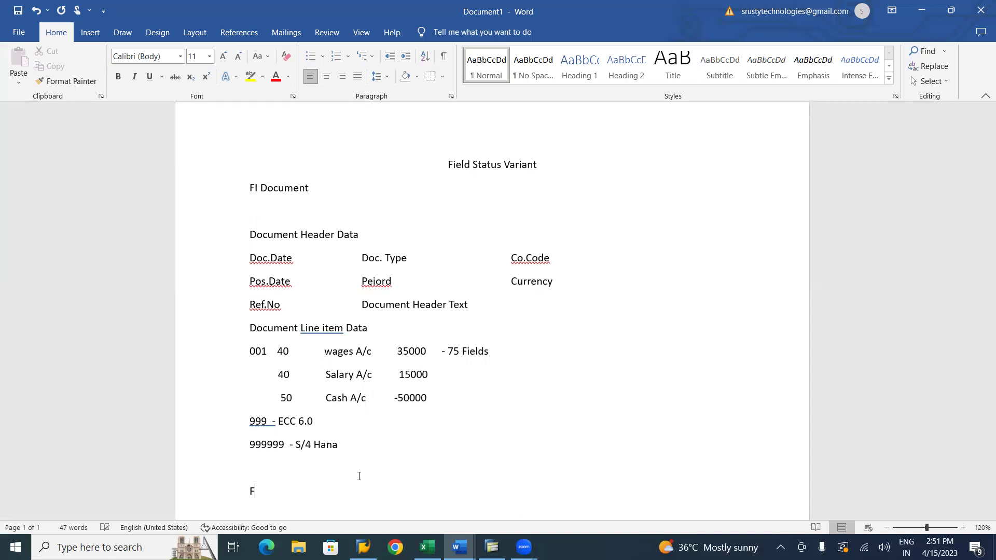
pyautogui.write('ield Status Variant')
pyautogui.press('Return')
pyautogui.write('Fiel')
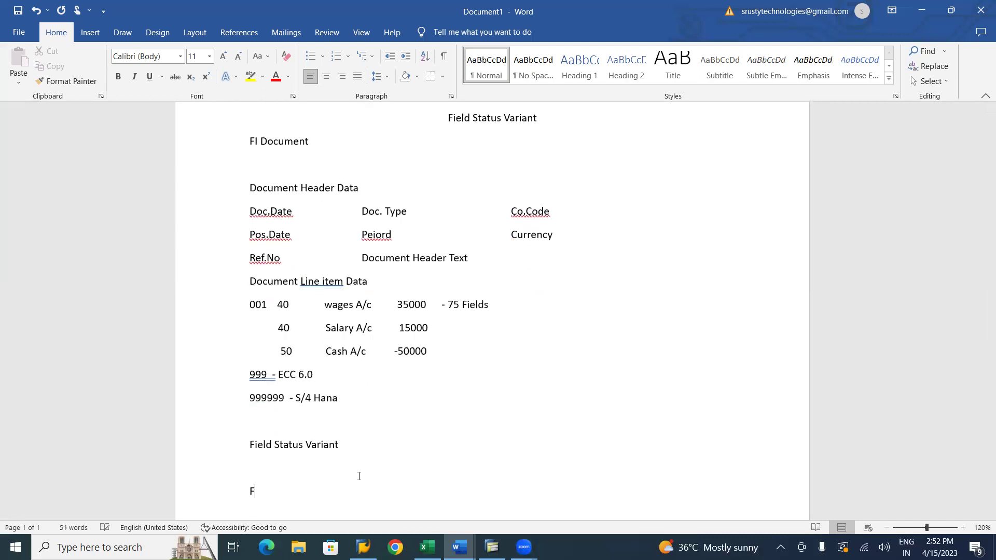
pyautogui.write('d Status Groups')
pyautogui.press('Return')
# Add the lines "Fields Sub Groups" and "Fileds" below Field Status Groups, and slightly indent the "Fileds" line
pyautogui.write('Fields ')
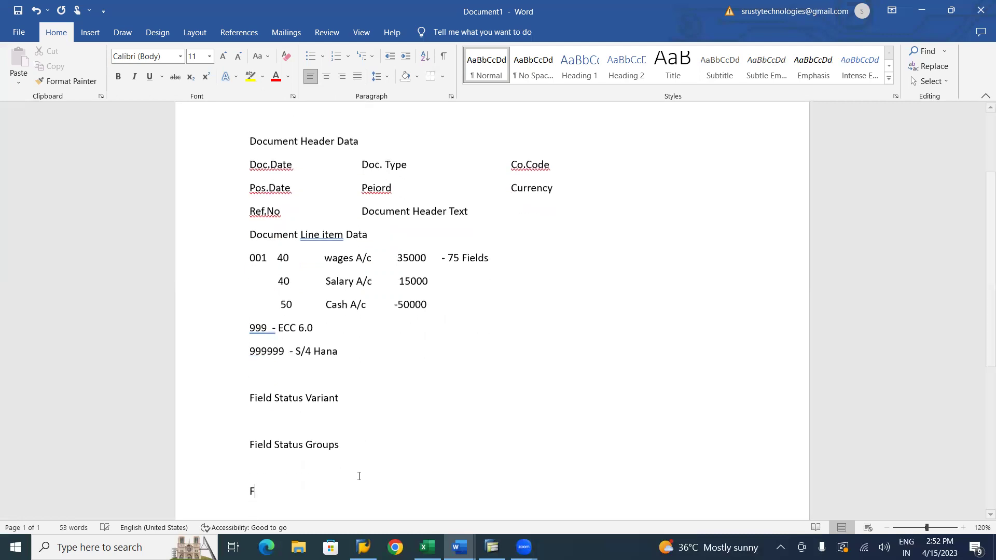
pyautogui.write('Su')
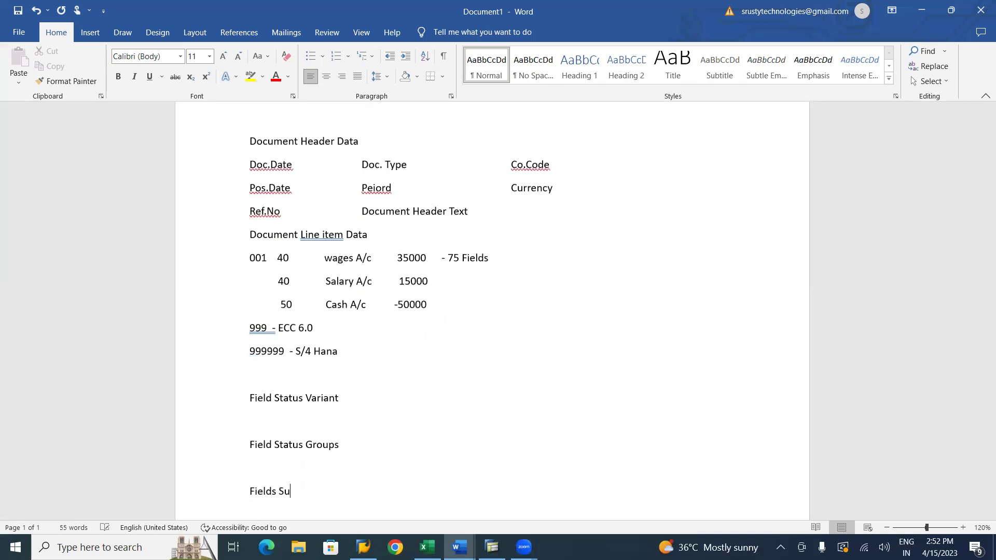
pyautogui.write('b Groups')
pyautogui.press('Return')
pyautogui.press('Return')
pyautogui.write('Fileds')
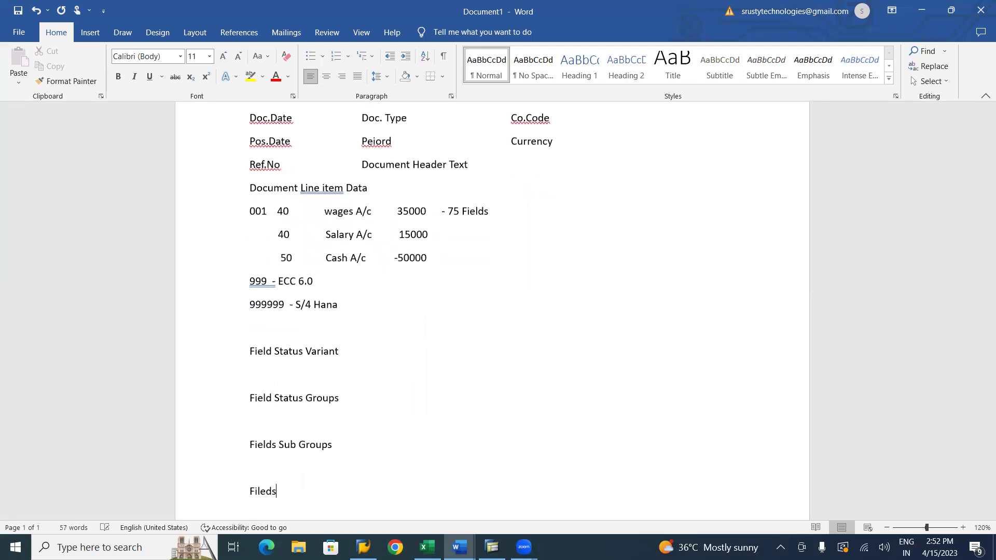
pyautogui.click(249, 490)
pyautogui.press('Tab')
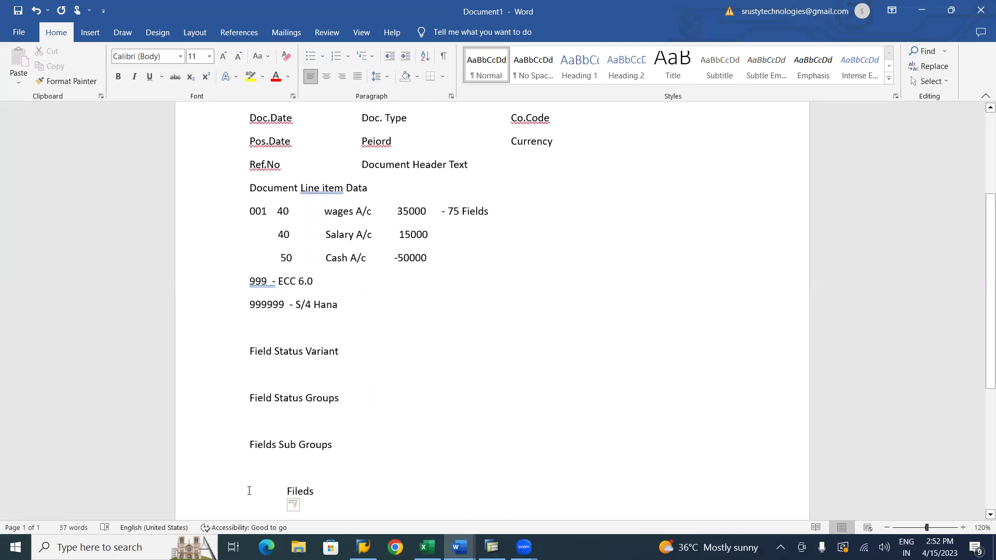
pyautogui.press('BackSpace')
# Write "0001 → LFSV" beside the lower Field Status Variant line
pyautogui.click(354, 352)
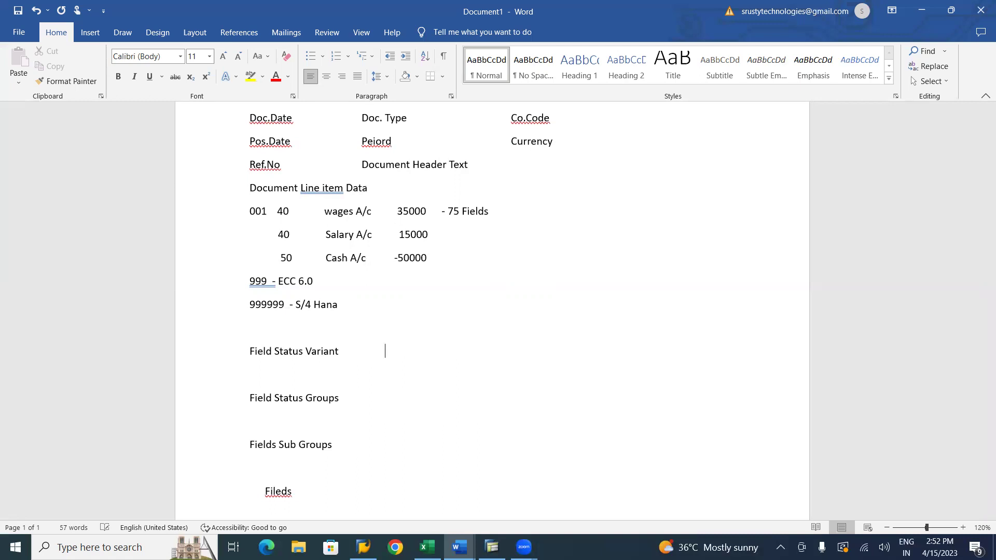
pyautogui.write('0001')
pyautogui.write('--')
pyautogui.write('>')
pyautogui.hotkey('alt', 'Tab')
pyautogui.hotkey('alt', 'shift', 'Tab')
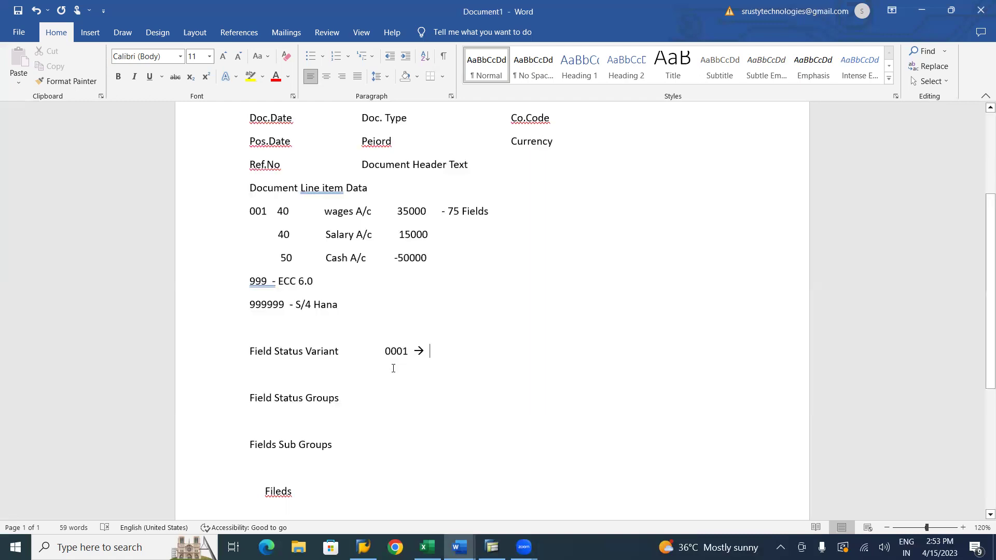
pyautogui.write('LFSV')
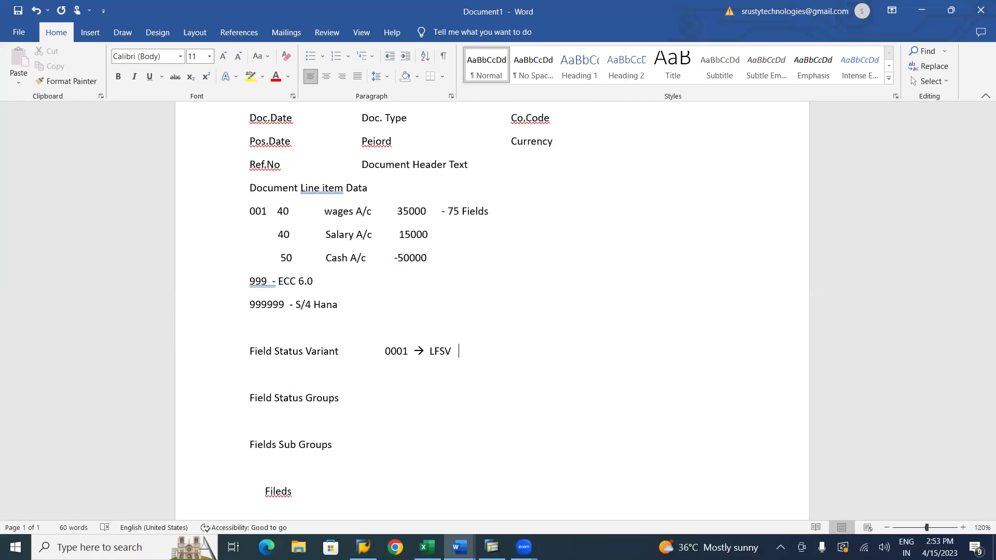
# Append "→ LI01, LI02, & LU01" after LFSV on the Field Status Variant line
pyautogui.write(' --')
pyautogui.write('> ')
pyautogui.write('LI01')
pyautogui.write(', LI')
pyautogui.write('02, ')
pyautogui.write('AND')
pyautogui.press('BackSpace')
pyautogui.press('BackSpace')
pyautogui.press('BackSpace')
pyautogui.write('& LU')
pyautogui.write('01')
# Enter 41 beside Field Status Groups, "10 * 41" beside Fields Sub Groups and 75 beside Fileds
pyautogui.write('41')
pyautogui.press('Tab')
pyautogui.write('10')
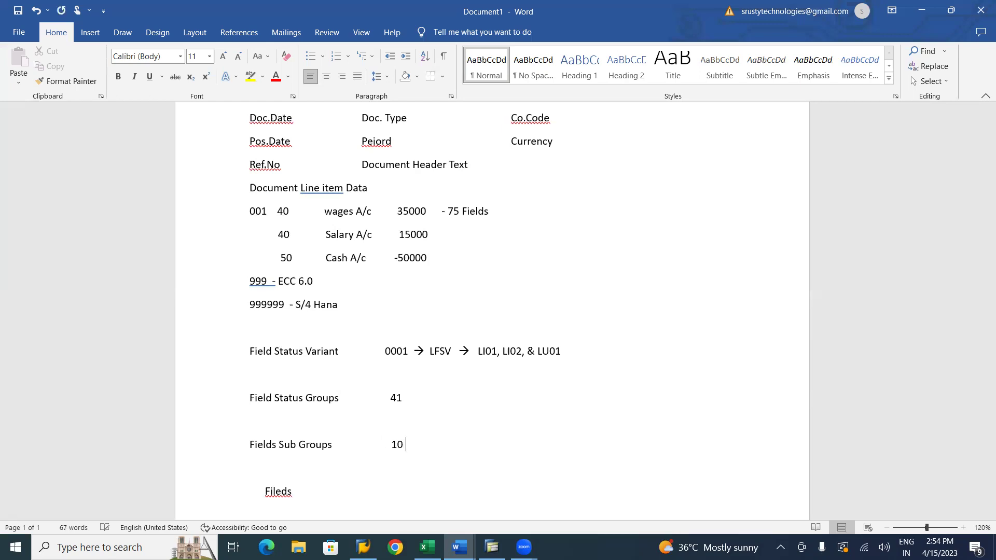
pyautogui.write(' * ')
pyautogui.write('41 ')
pyautogui.write('    75')
# Add "G001 – Balance Sheet Accouts" on the Field Status Groups line, well to the right of 41
pyautogui.press('BackSpace')
pyautogui.press('BackSpace')
pyautogui.press('BackSpace')
pyautogui.press('BackSpace')
pyautogui.press('BackSpace')
pyautogui.write('G')
pyautogui.write('001')
pyautogui.write(' -')
pyautogui.write(' Balance ')
pyautogui.write('Sheet Accou')
pyautogui.write('ts')
# Add "G003 – Material Consumptions" aligned below the G001 entry, and correct "Accouts" to "Accounts" in G001
pyautogui.click(250, 420)
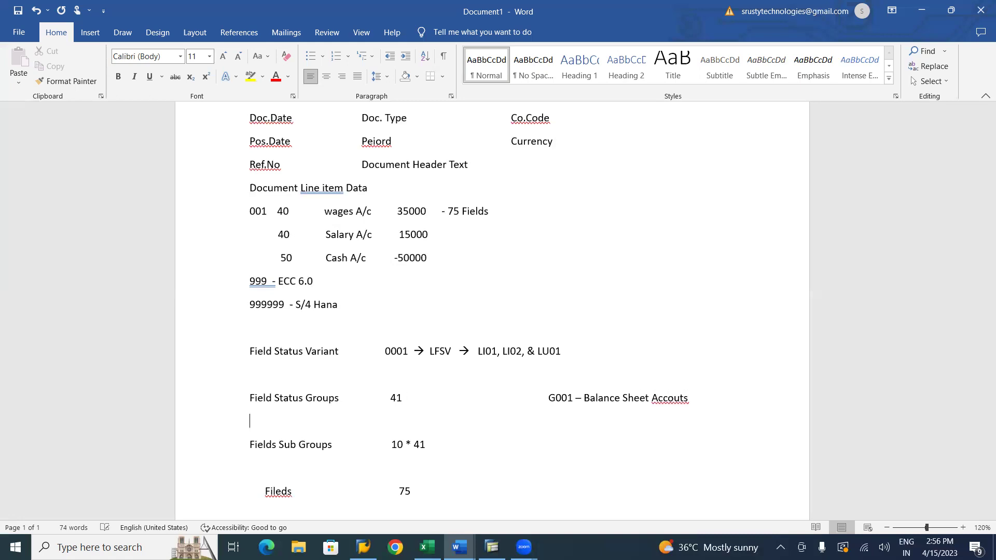
pyautogui.press('Tab')
pyautogui.press('Tab')
pyautogui.press('Tab')
pyautogui.press('Tab')
pyautogui.press('Tab')
pyautogui.write('g')
pyautogui.press('BackSpace')
pyautogui.write('G')
pyautogui.write('003 ')
pyautogui.write('- ')
pyautogui.write('ma')
pyautogui.press('BackSpace')
pyautogui.press('BackSpace')
pyautogui.write('Material Consult')
pyautogui.press('BackSpace')
pyautogui.press('BackSpace')
pyautogui.write('mptions')
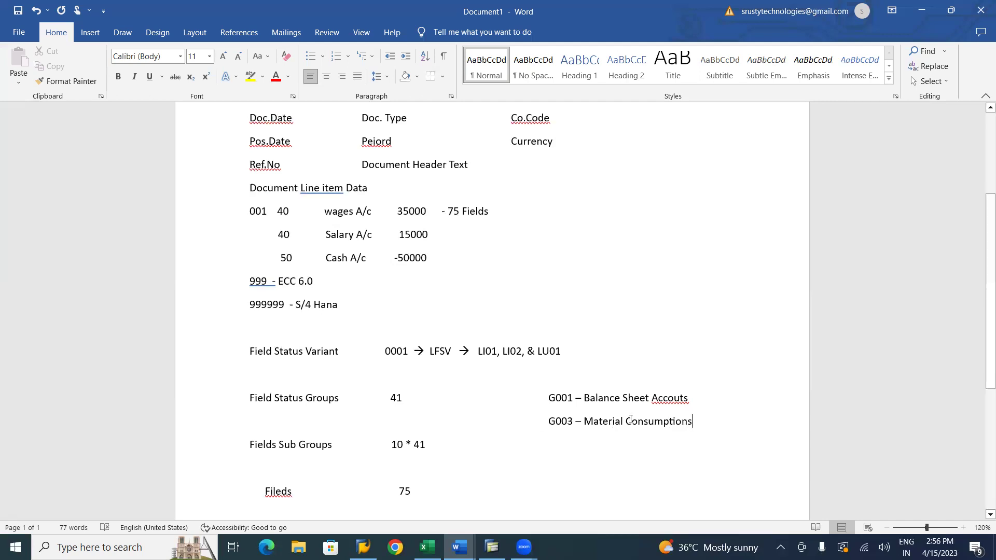
pyautogui.click(680, 397)
pyautogui.write('n')
# Add "G004 – Cost Accounts" on the Fields Sub Groups line, aligned below the G003 entry
pyautogui.press('Tab')
pyautogui.press('Tab')
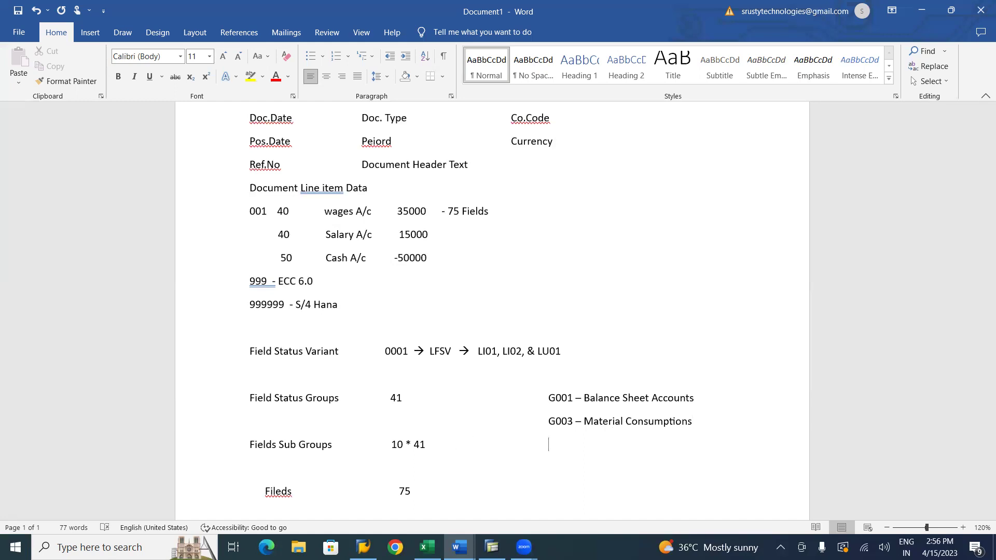
pyautogui.write('G')
pyautogui.write('004 ')
pyautogui.write('- ')
pyautogui.write('Cost ')
pyautogui.write('Account')
pyautogui.write('s')
# Add "G005 – Cash & Bank" aligned below the G004 entry
pyautogui.click(362, 467)
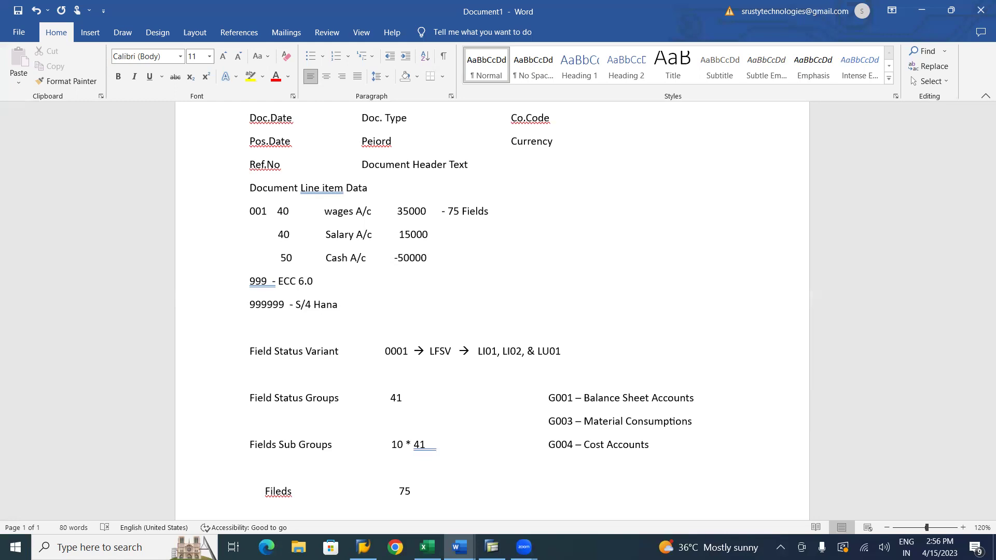
pyautogui.write('G')
pyautogui.write('00')
pyautogui.write('5 ')
pyautogui.write('- ')
pyautogui.write('Cash& ')
pyautogui.write('Ba')
pyautogui.press('BackSpace')
pyautogui.press('BackSpace')
pyautogui.press('BackSpace')
pyautogui.press('BackSpace')
pyautogui.write('& Bank')
# Add "G006 – Material Accounts" on the Fileds line, aligned below the G005 entry
pyautogui.write('G006 ')
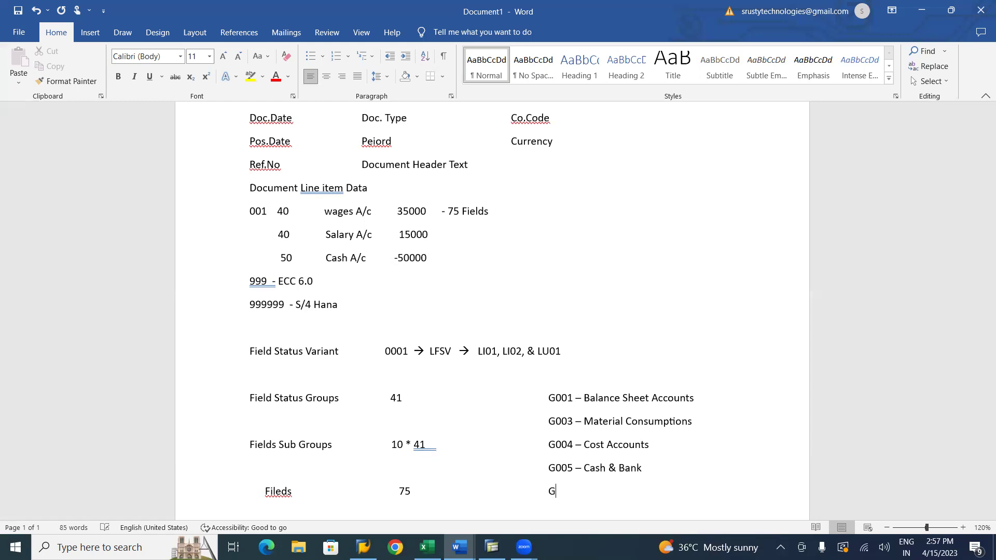
pyautogui.write('- ')
pyautogui.write('Ma')
pyautogui.press('BackSpace')
pyautogui.press('BackSpace')
pyautogui.write('Material Accounts')
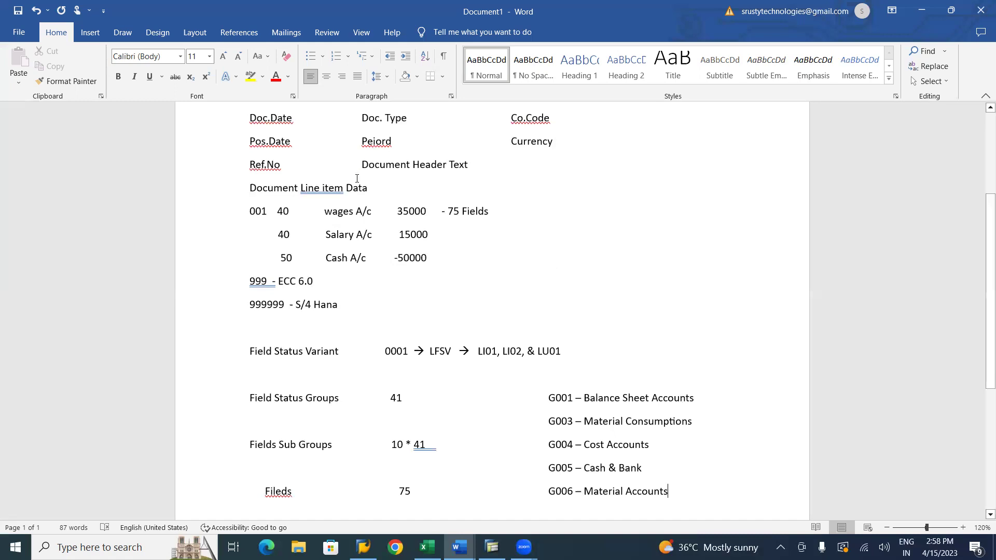
# Draw downward arrows about 0.55" long from Field Status Variant to Field Status Groups and about 0.49" long from there to Fields Sub Groups
pyautogui.click(86, 35)
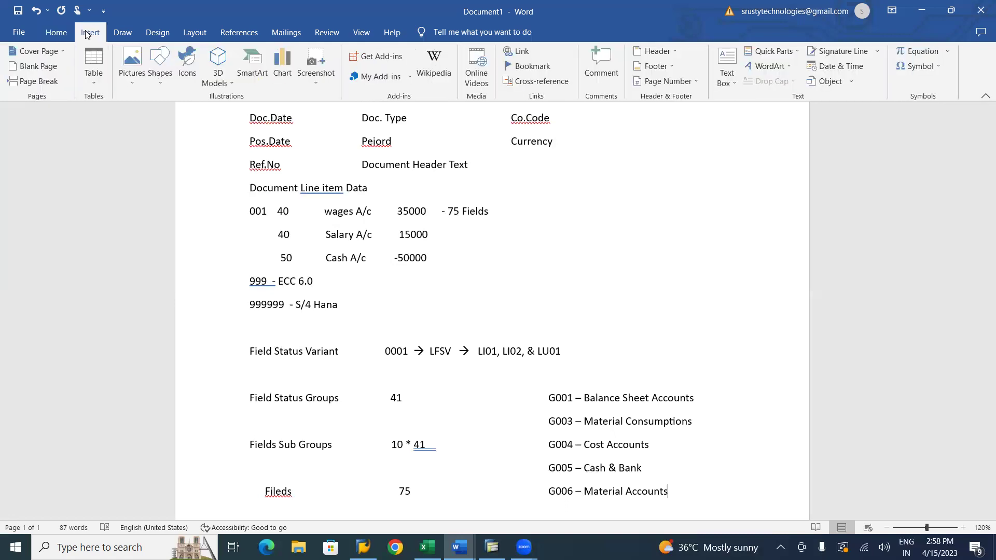
pyautogui.click(164, 82)
pyautogui.click(180, 114)
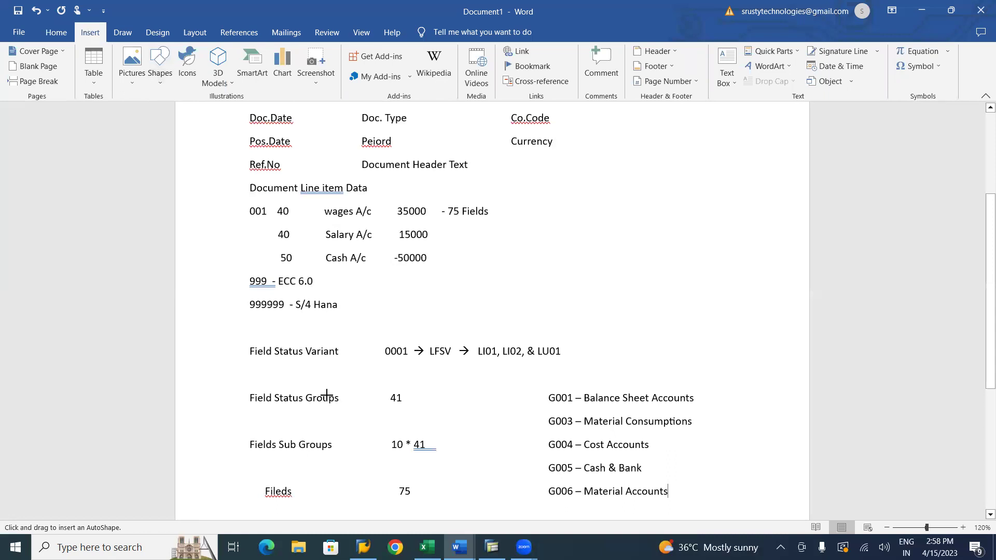
pyautogui.moveTo(290, 361); pyautogui.dragTo(289, 399)
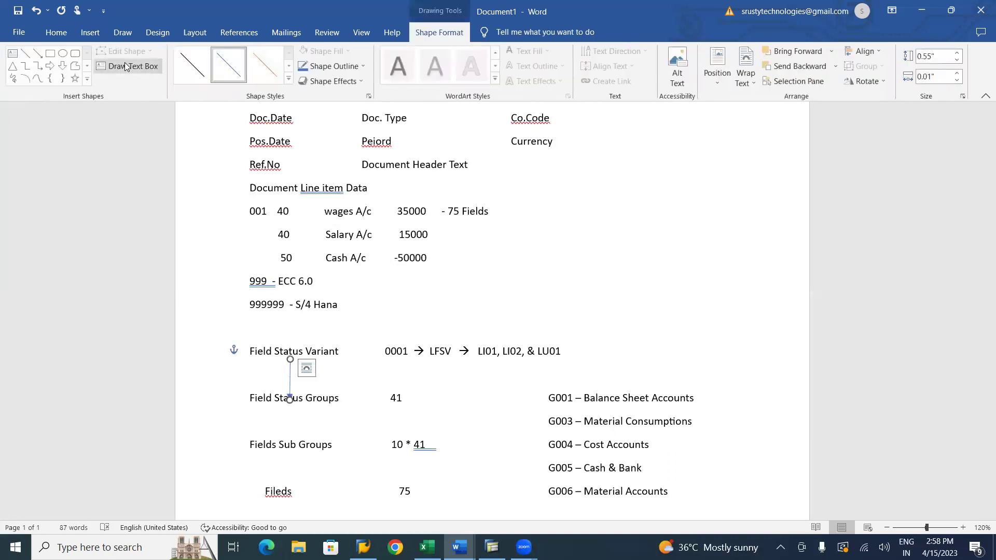
pyautogui.click(43, 57)
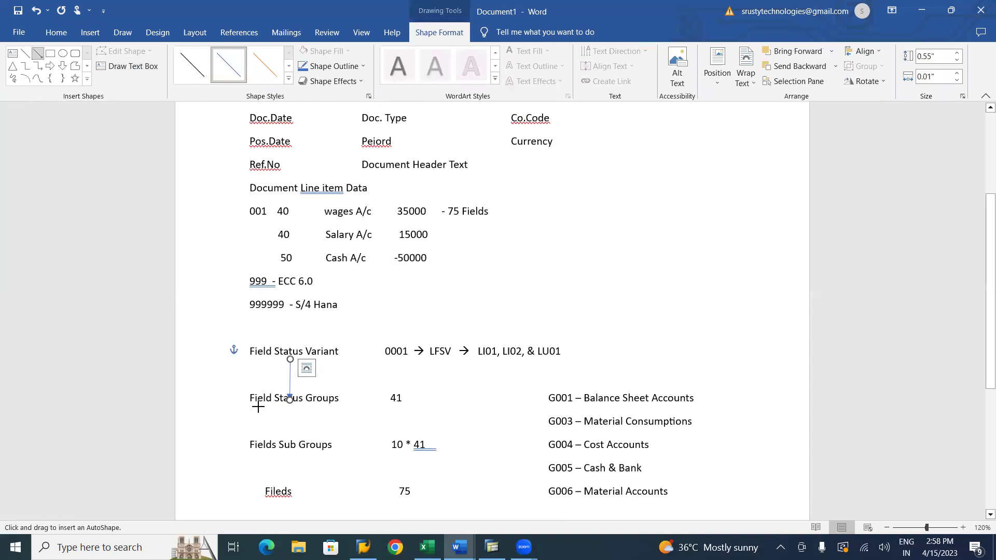
pyautogui.moveTo(288, 403); pyautogui.dragTo(289, 440)
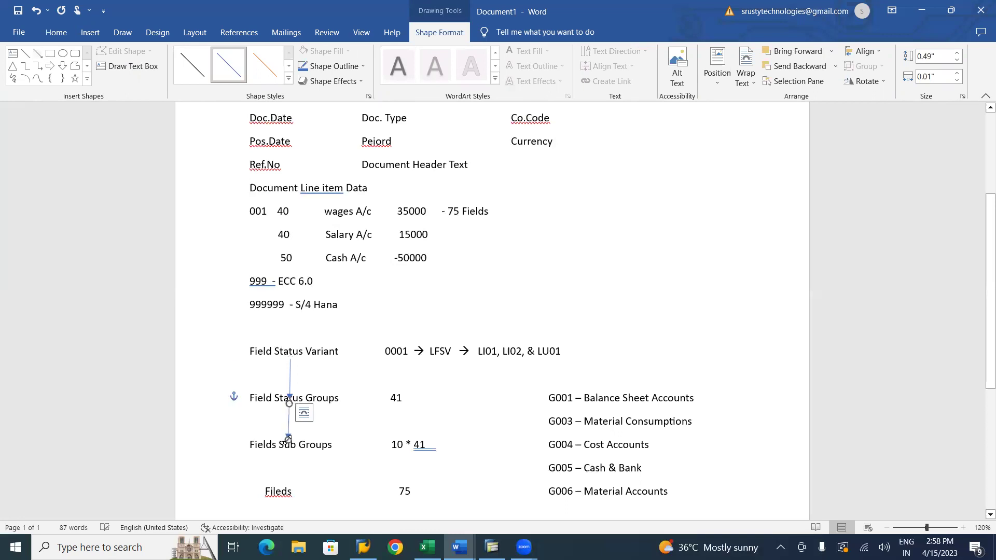
# Shift "Fileds" slightly to the right and draw a downward arrow about 0.55" long to it from Fields Sub Groups
pyautogui.click(266, 491)
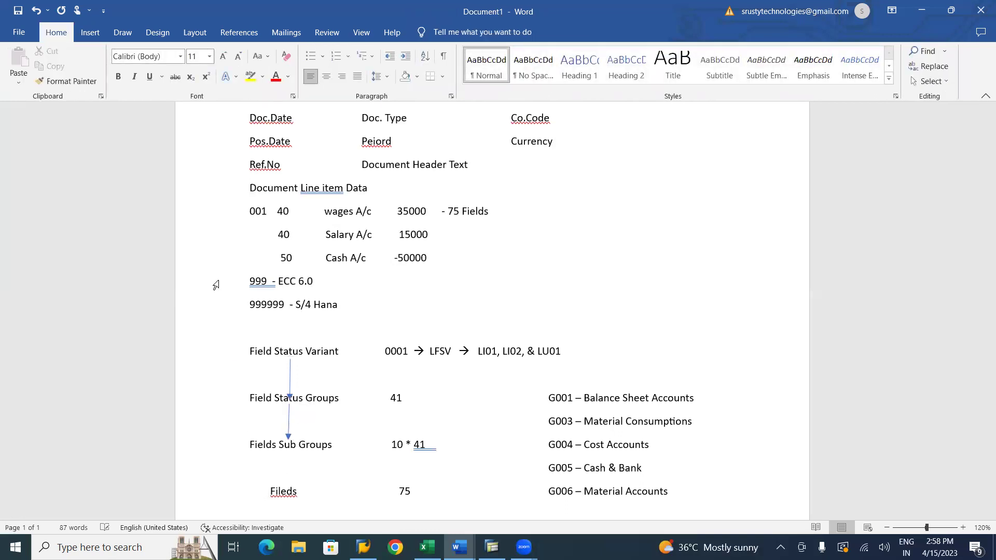
pyautogui.click(95, 37)
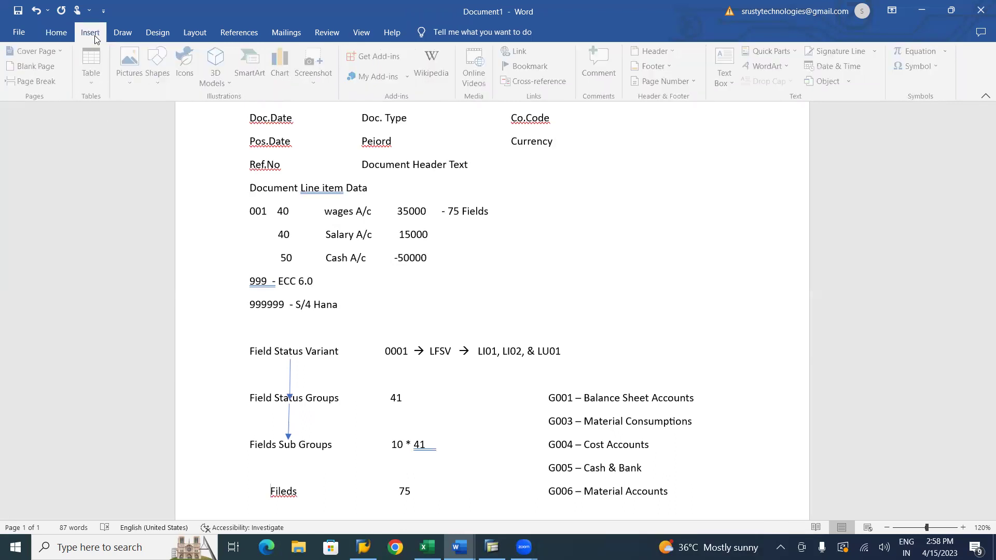
pyautogui.click(160, 78)
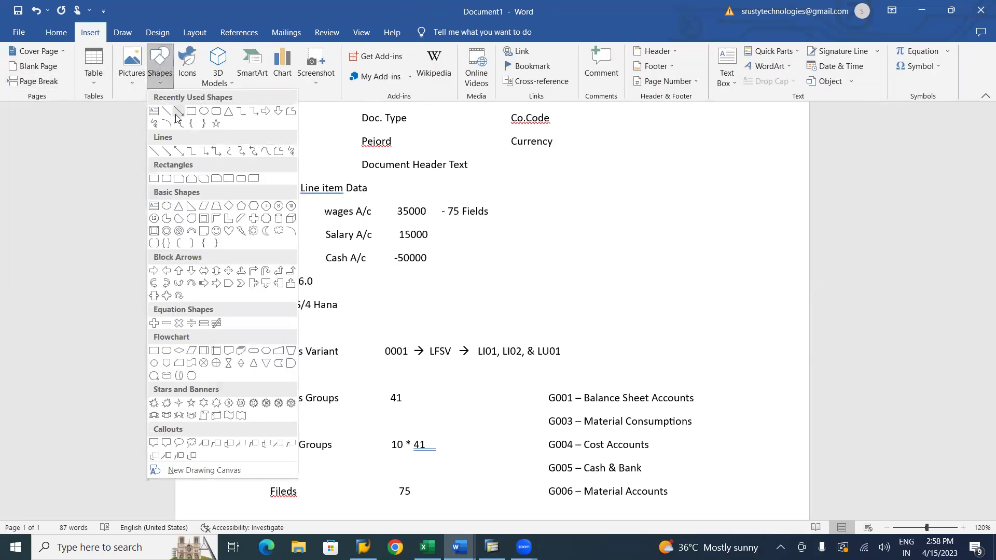
pyautogui.click(181, 112)
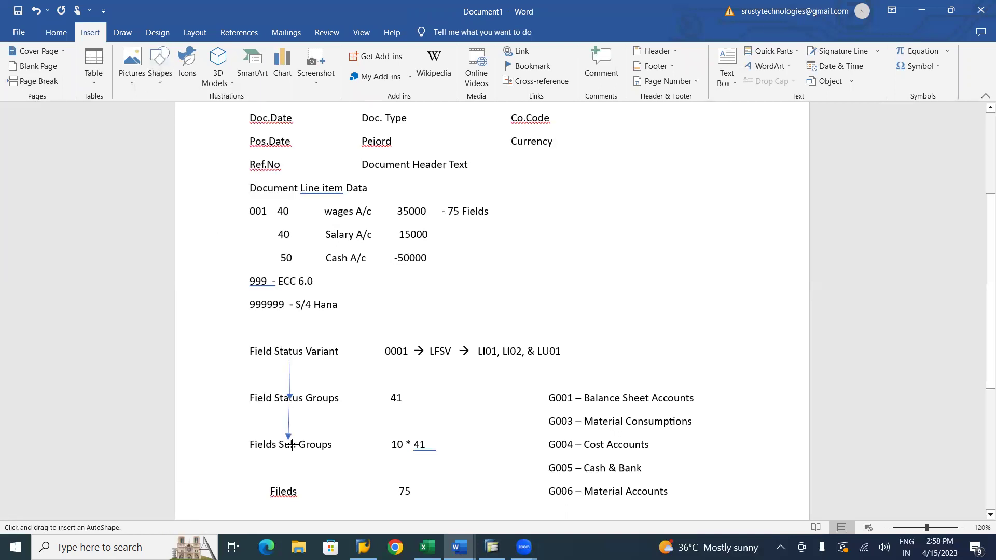
pyautogui.moveTo(289, 450); pyautogui.dragTo(286, 490)
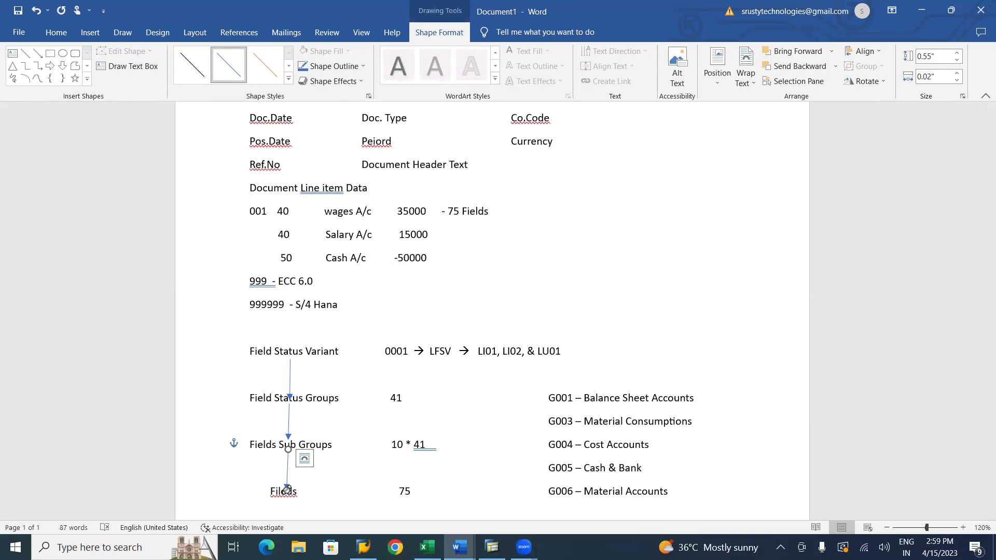
# Apply the thickest blue line theme style to all three downward arrows between Field Status Variant and Fileds
pyautogui.click(291, 384)
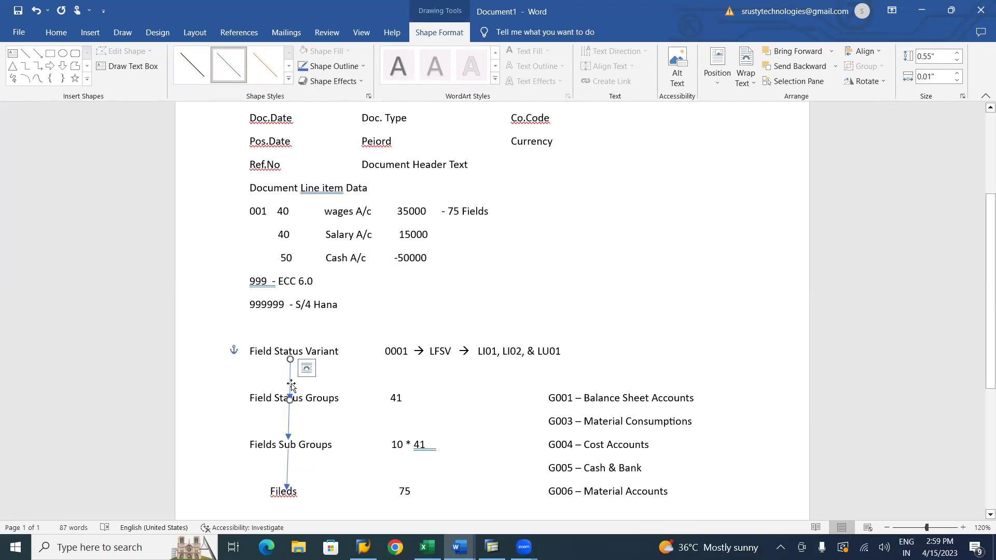
pyautogui.click(289, 81)
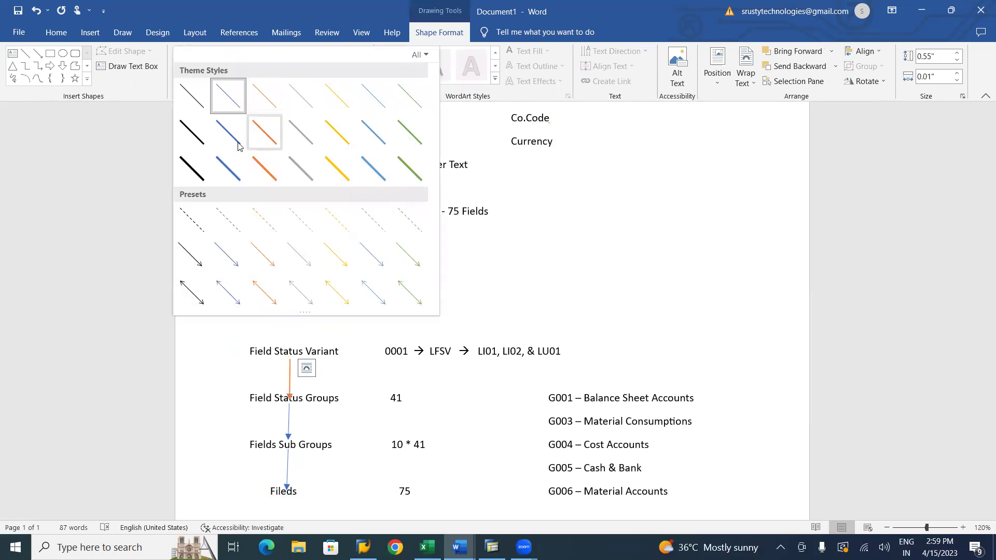
pyautogui.click(232, 170)
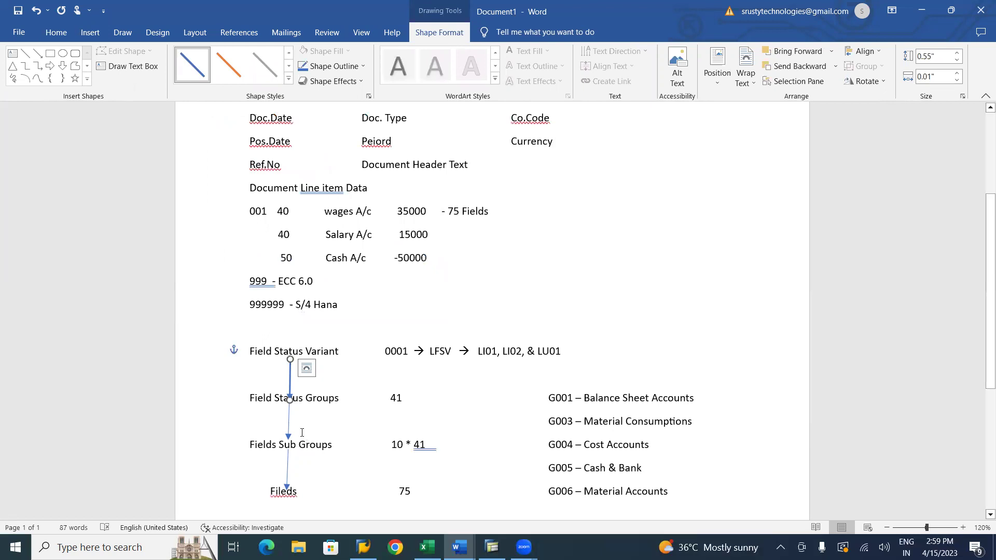
pyautogui.click(289, 423)
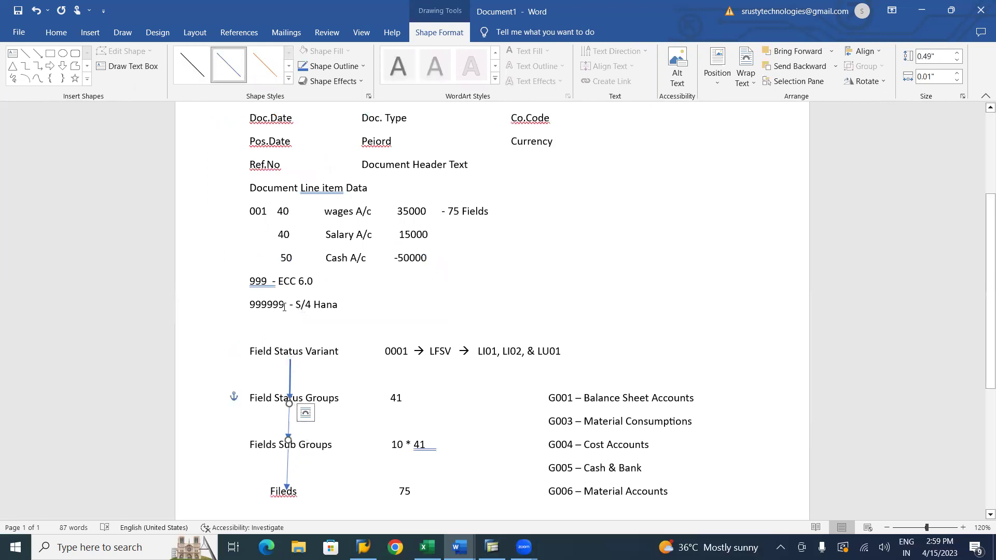
pyautogui.click(289, 81)
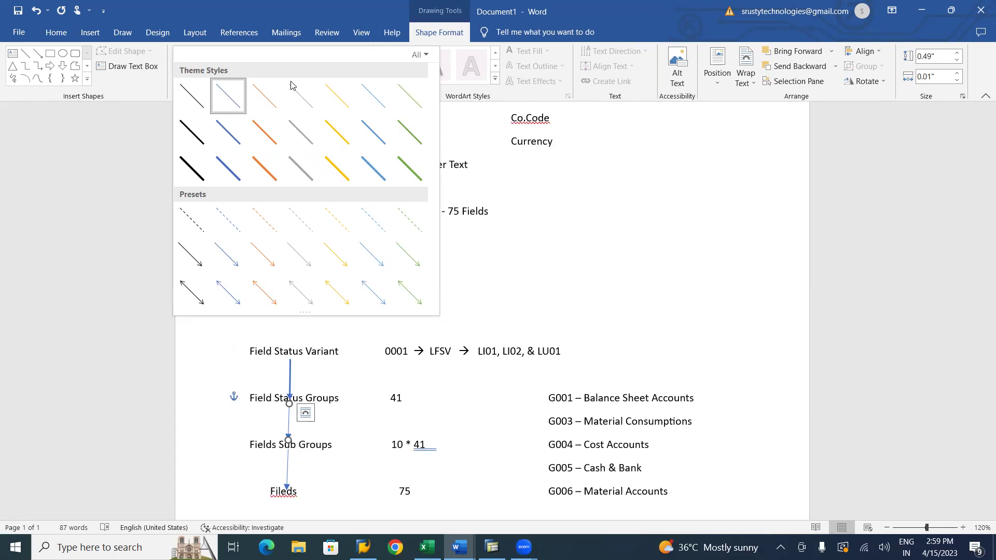
pyautogui.click(231, 174)
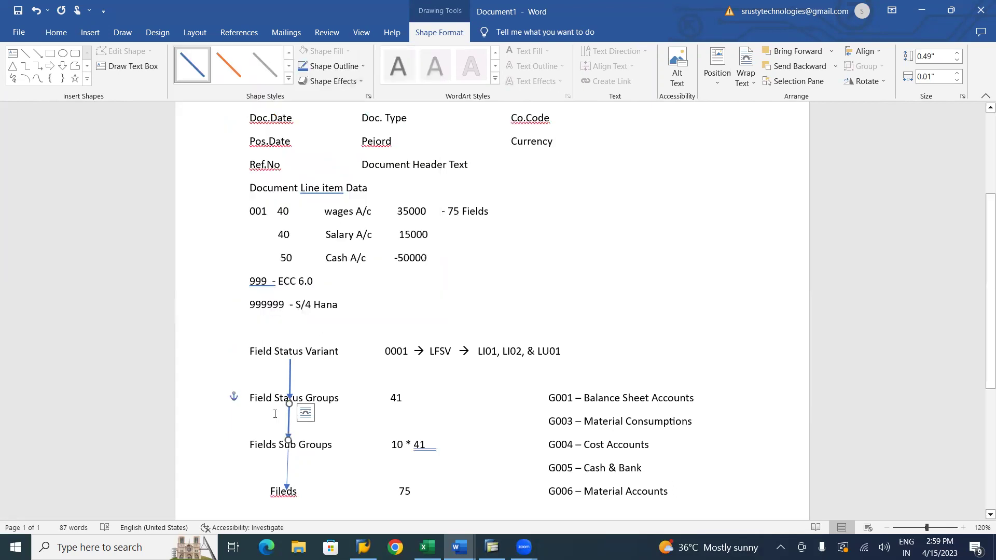
pyautogui.click(288, 470)
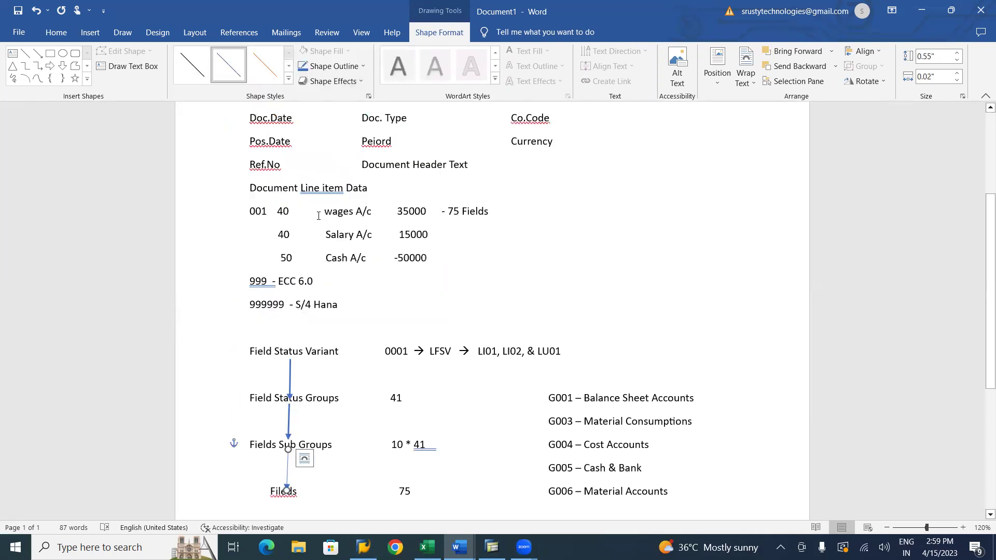
pyautogui.click(290, 79)
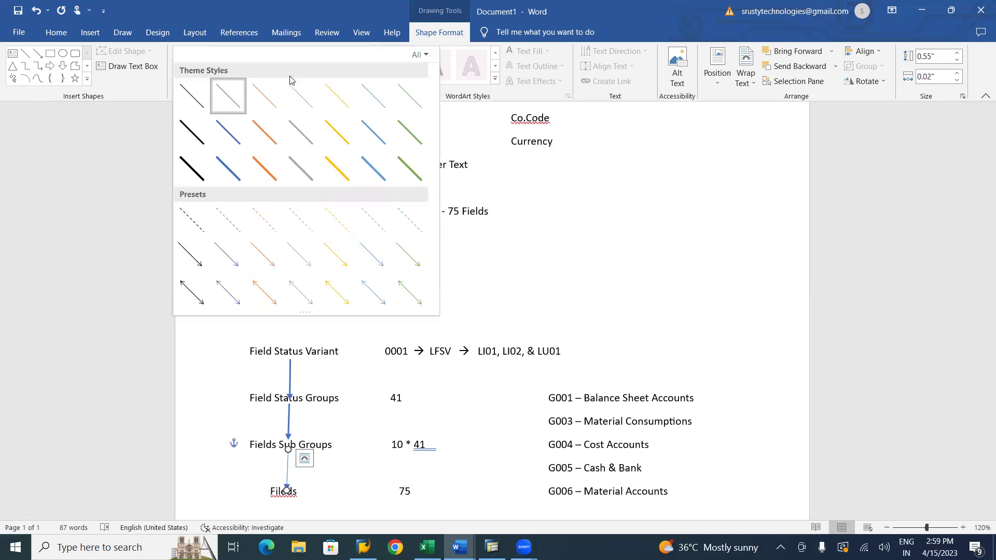
pyautogui.click(222, 170)
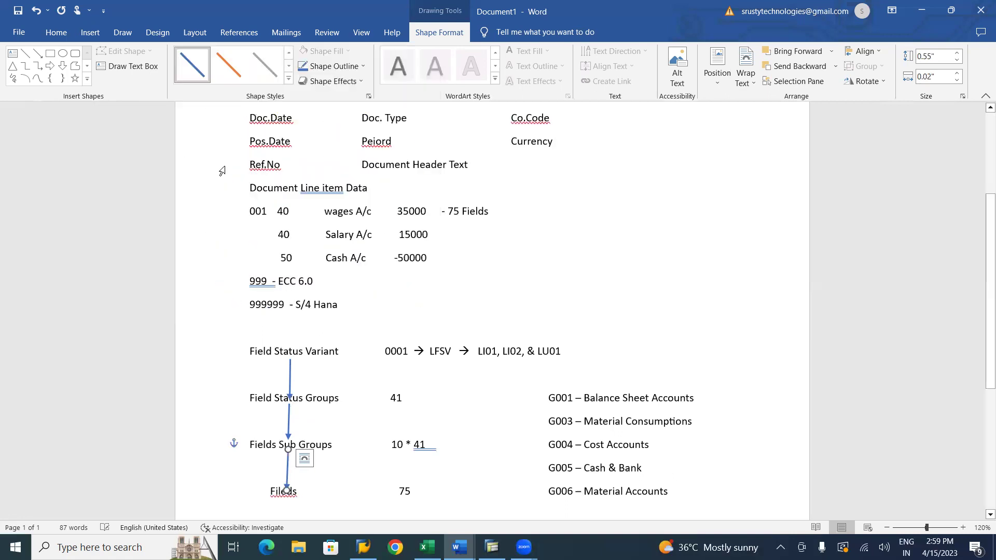
pyautogui.click(644, 270)
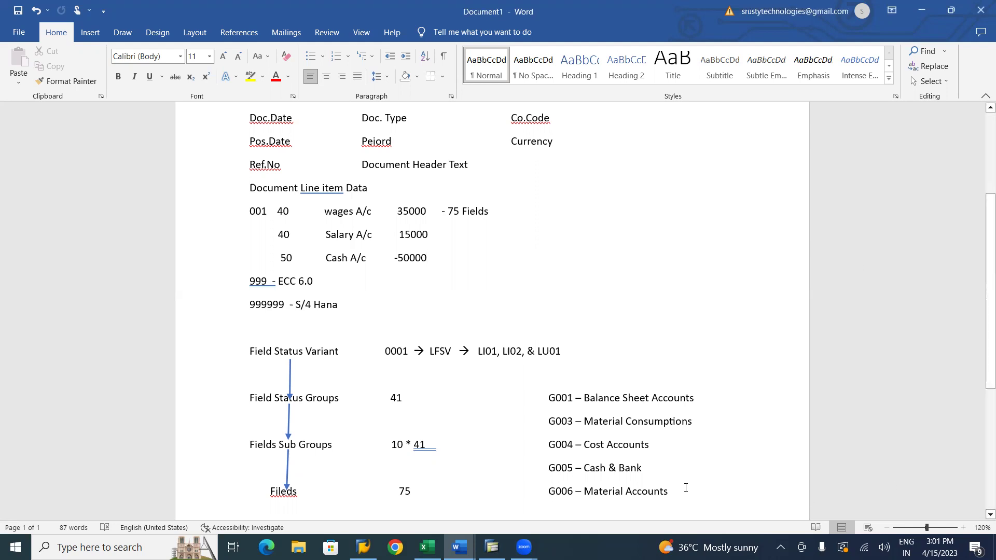
# Add the line "GL Debit = GL Credit" below the Fileds row, with spacing around the equals sign
pyautogui.scroll(-1, 686, 487)
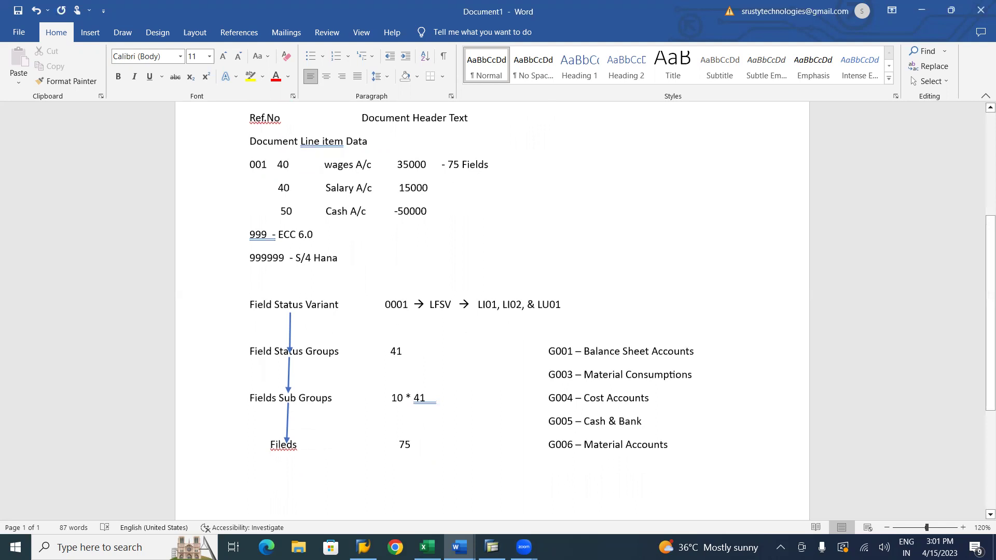
pyautogui.write('GL D')
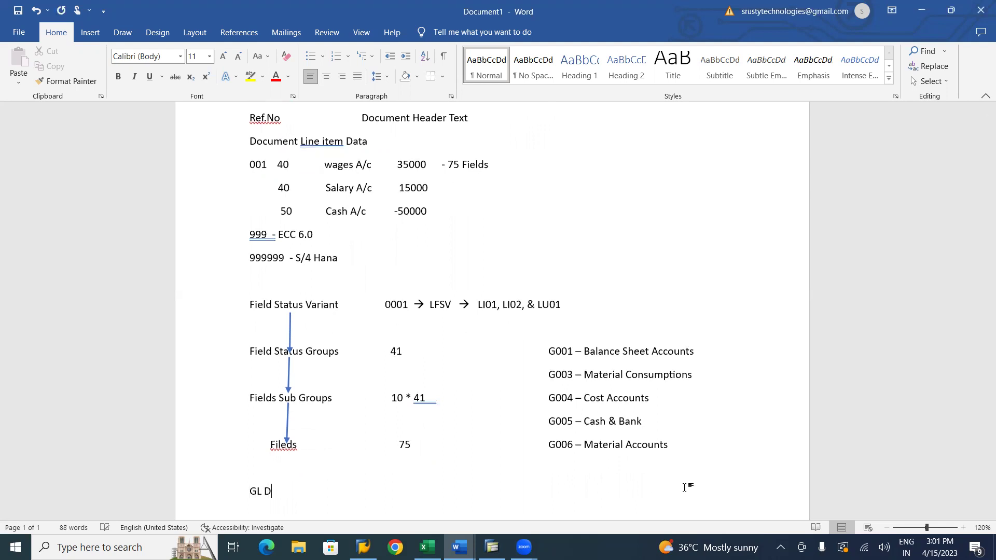
pyautogui.write('ebit =gl')
pyautogui.press('BackSpace')
pyautogui.press('BackSpace')
pyautogui.write('GL Cre')
pyautogui.write('dit')
# Begin the line below GL Debit with "GL + BA + PC + SEG Debit ="
pyautogui.write('GL ')
pyautogui.write('+ BA')
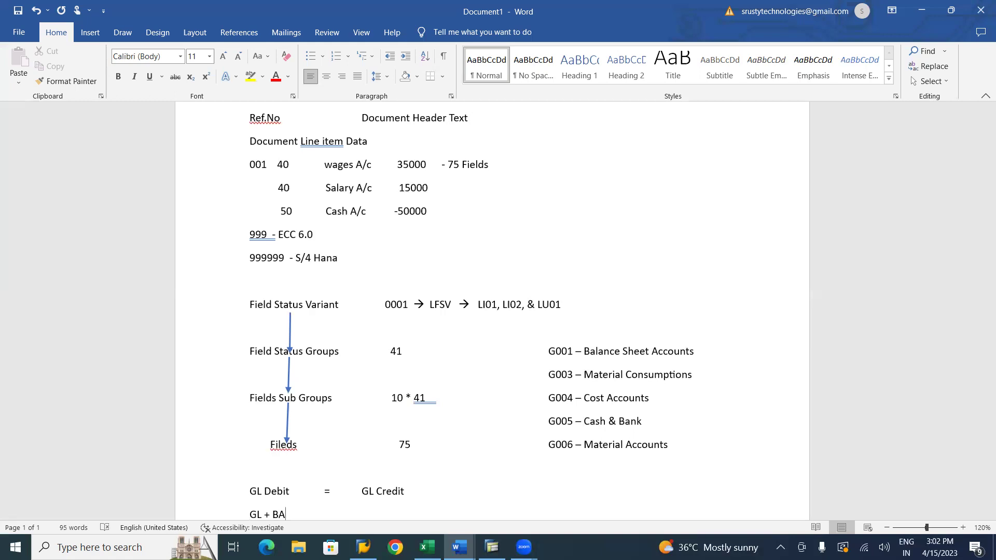
pyautogui.write('{')
pyautogui.write(' + PC')
pyautogui.write(' + S')
pyautogui.write('EG')
pyautogui.write(' Debi')
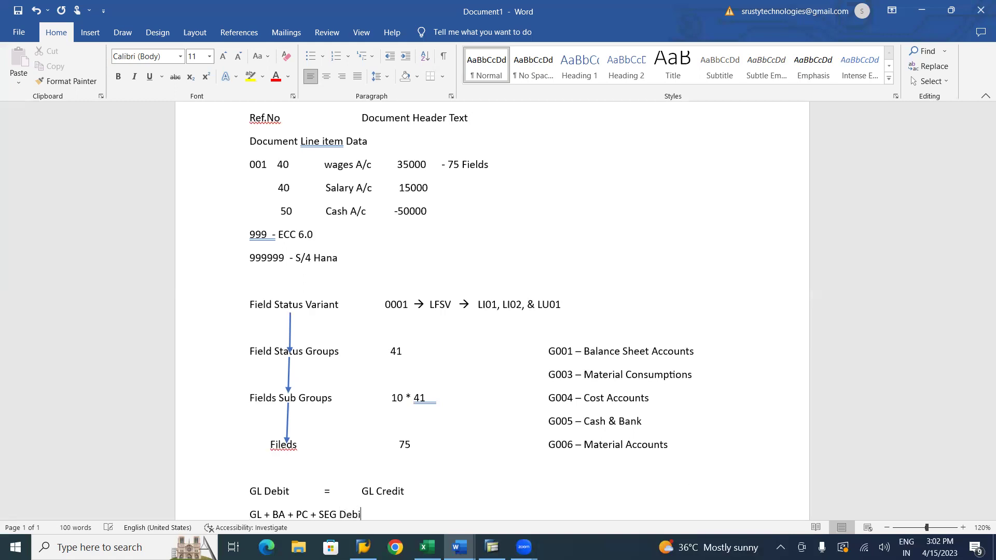
pyautogui.write('t =')
pyautogui.press('BackSpace')
pyautogui.write('= GL')
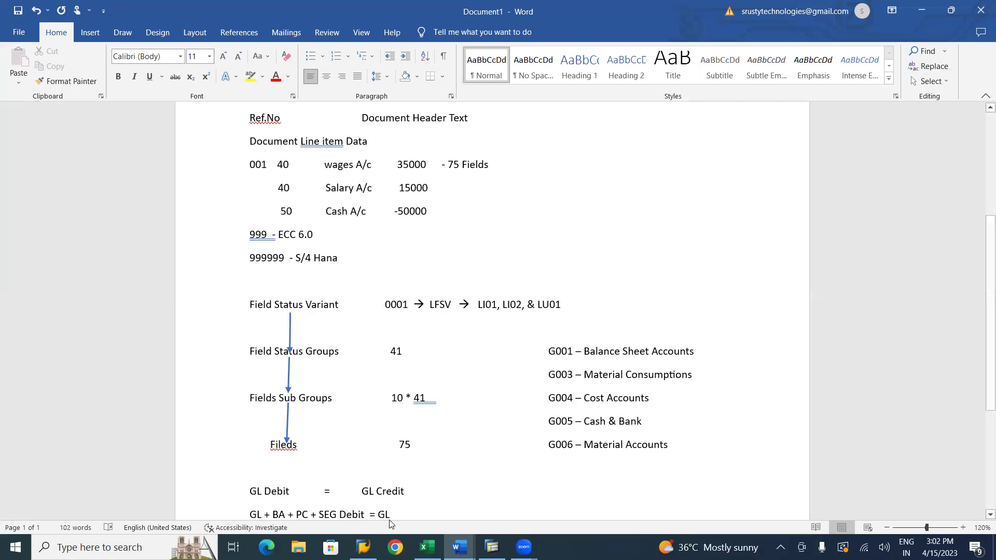
pyautogui.press('BackSpace')
pyautogui.press('BackSpace')
pyautogui.press('BackSpace')
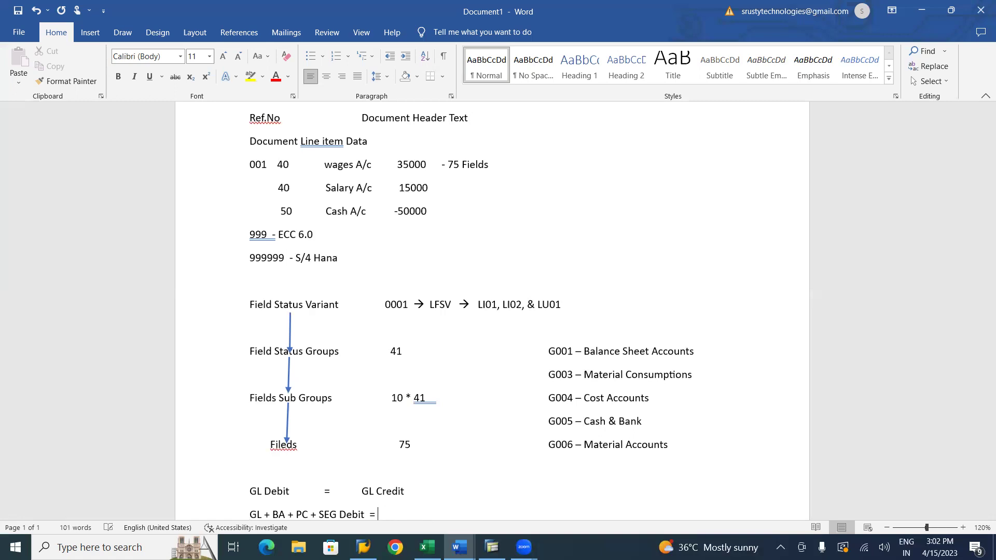
# Copy "GL + BA + PC + SEG" to after the equals sign and complete the line with "Credit"
pyautogui.moveTo(336, 514); pyautogui.dragTo(254, 516)
pyautogui.hotkey('ctrl', 'c')
pyautogui.scroll(-1, 249, 488)
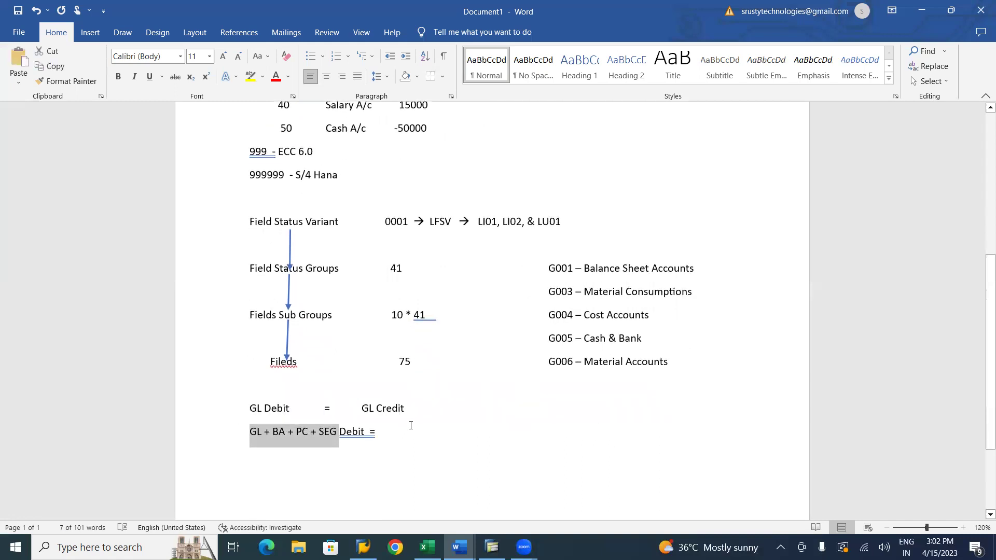
pyautogui.click(387, 426)
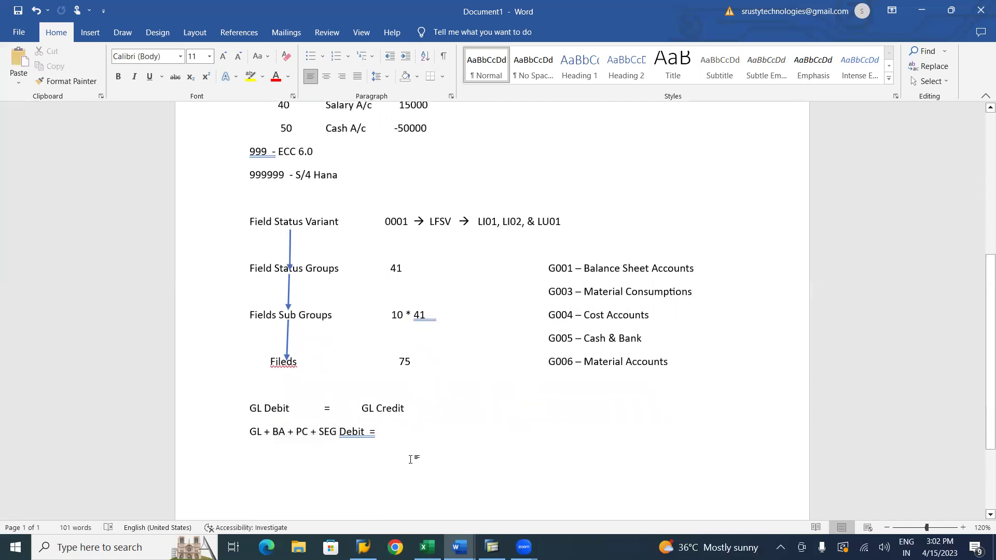
pyautogui.hotkey('ctrl', 'v')
pyautogui.press('Escape')
pyautogui.write('Credit')
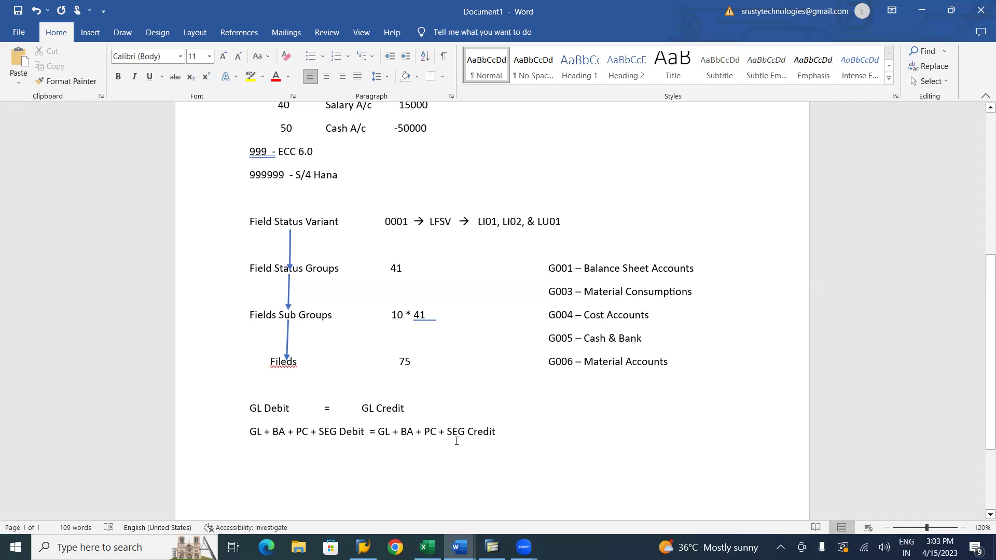
# Add "Busines Area @ Optional" on a new line below the SEG Debit and Credit equation
pyautogui.press('Return')
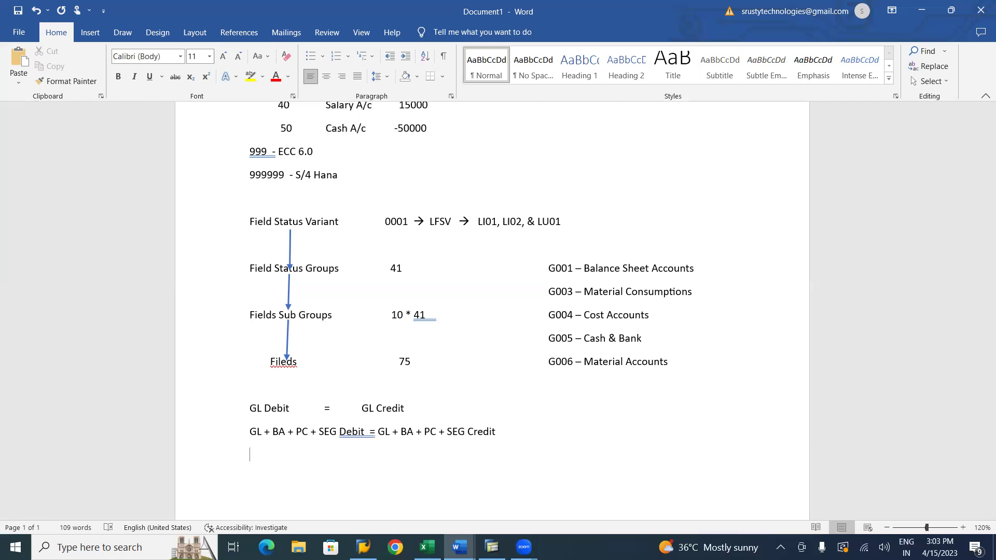
pyautogui.write('Busines Area  @')
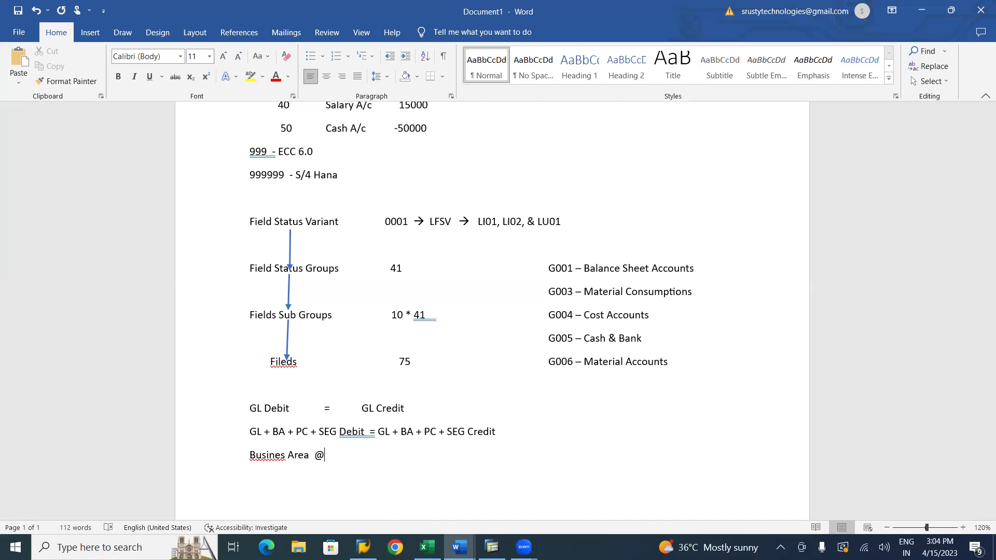
pyautogui.write(' Optional')
# Add "Profit Center @ Optional" on the line below Busines Area
pyautogui.press('Return')
pyautogui.write('Sa')
pyautogui.press('BackSpace')
pyautogui.press('BackSpace')
pyautogui.write('p')
pyautogui.press('BackSpace')
pyautogui.write('Profit Center ')
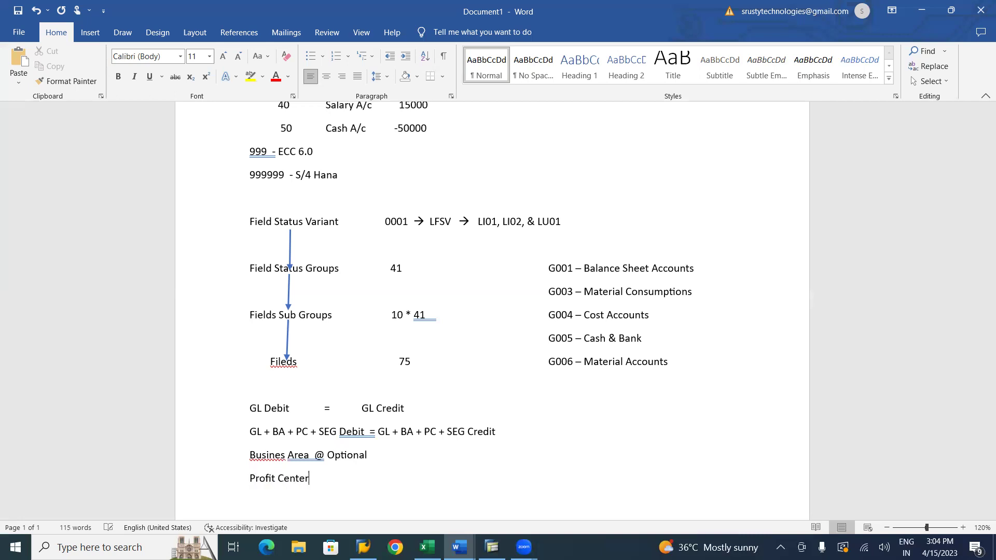
pyautogui.write('@ 0')
pyautogui.press('BackSpace')
pyautogui.write('Optional')
# Add "Segment @ Optional", aligned with the entries above, and "Functional Area @ Optional" below it
pyautogui.press('Return')
pyautogui.write('Segment')
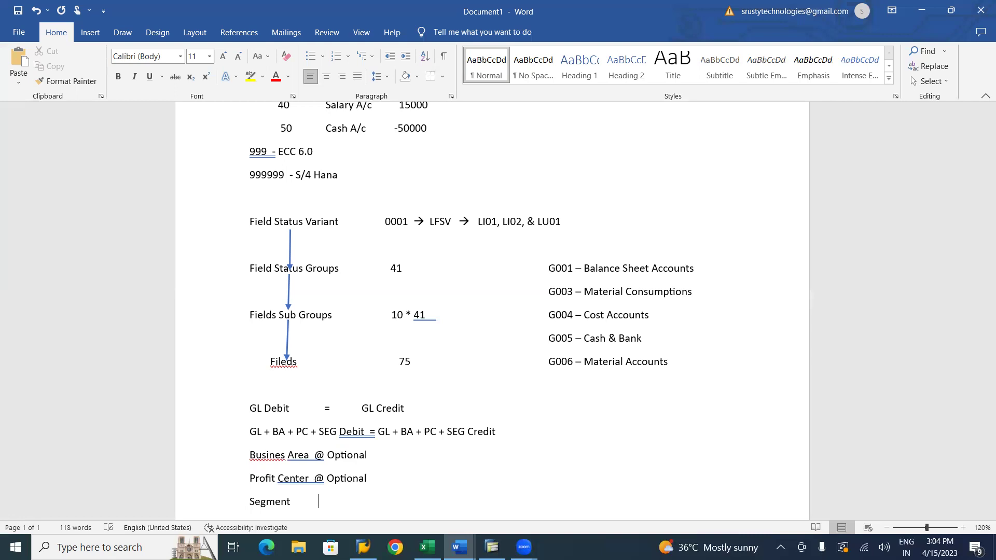
pyautogui.write('@ Optional')
pyautogui.press('Return')
pyautogui.press('Return')
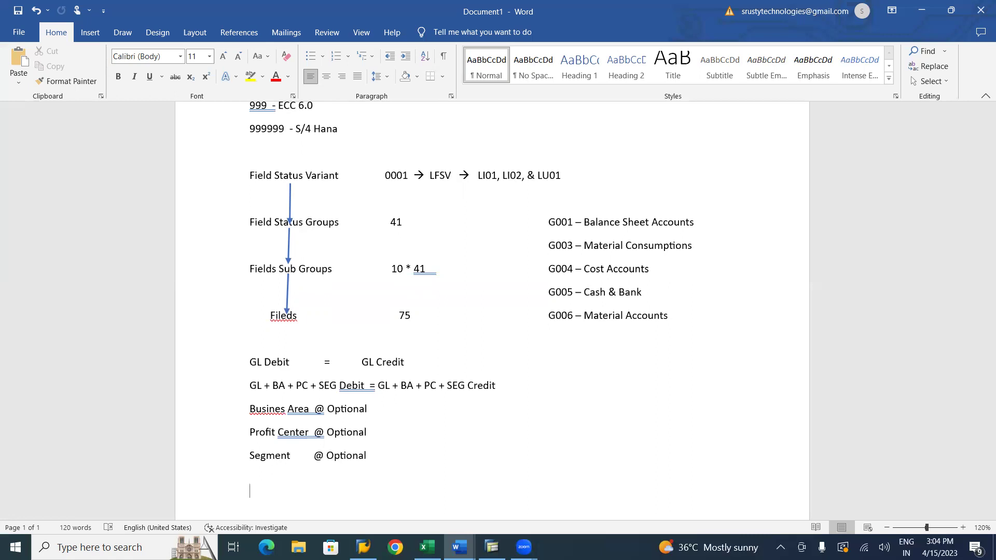
pyautogui.write('Functional Area @ Optional')
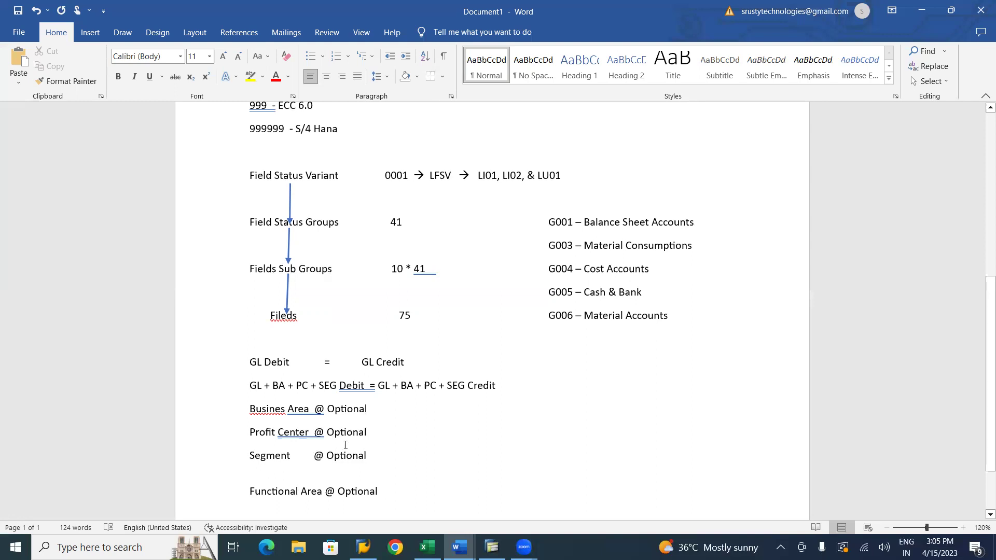
# Try to close the extra gap between the Segment and Functional Area lines
pyautogui.click(387, 458)
pyautogui.press('Delete')
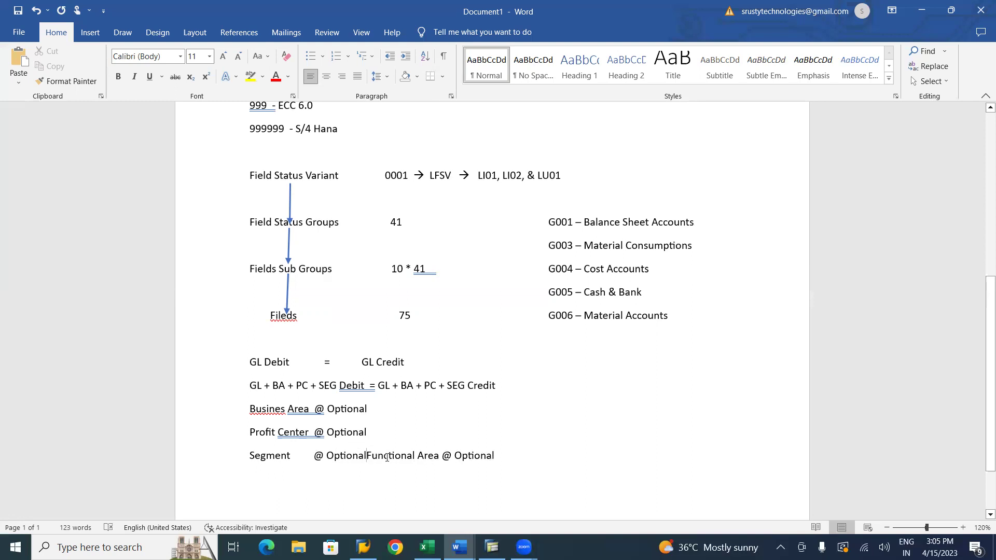
pyautogui.press('Return')
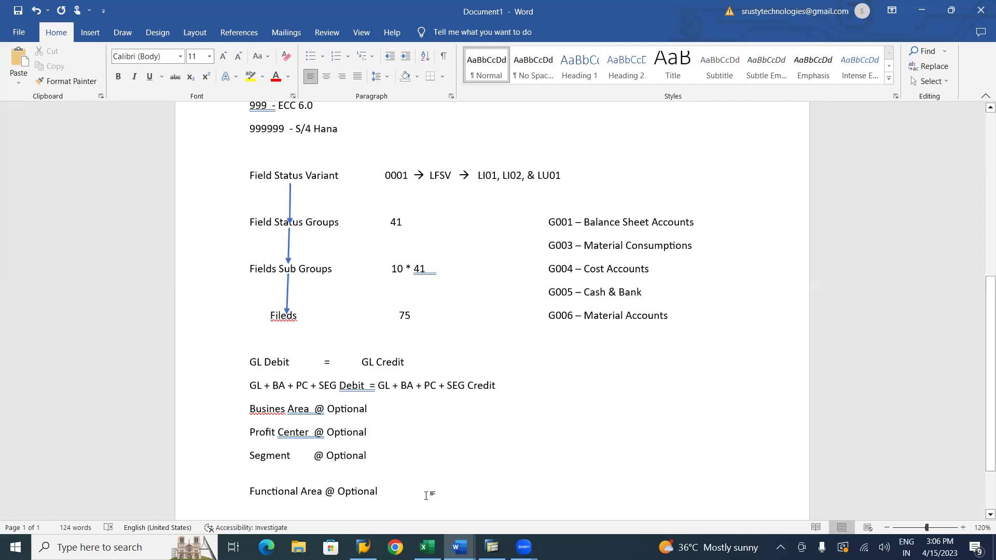
# Switch to the SAP FI CO on S4 HANA notes and review section 5 Field Status Variant and the following Tolerance Group section
pyautogui.hotkey('alt', 'Tab')
pyautogui.hotkey('alt', 'Tab')
pyautogui.hotkey('alt', 'Tab')
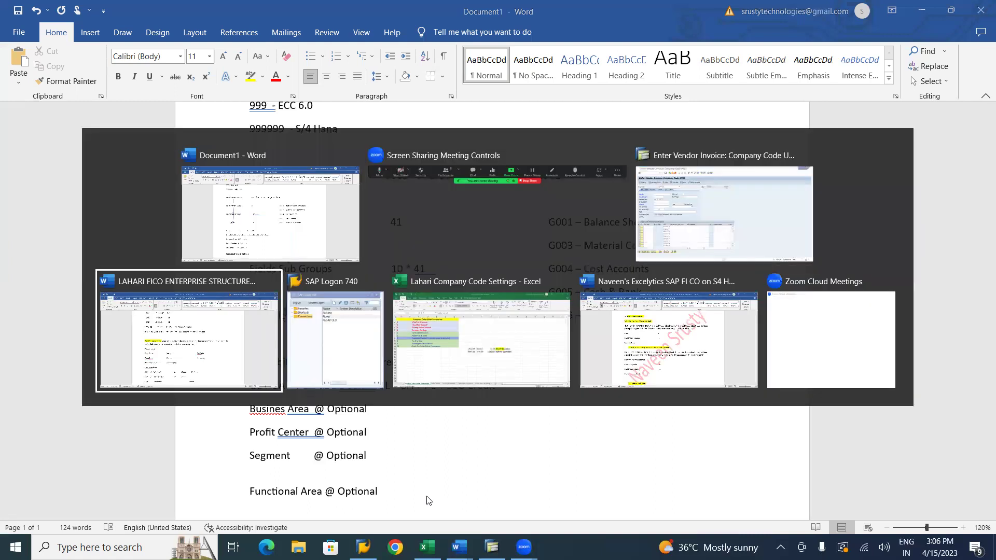
pyautogui.hotkey('alt', 'Tab')
pyautogui.hotkey('alt', 'Tab')
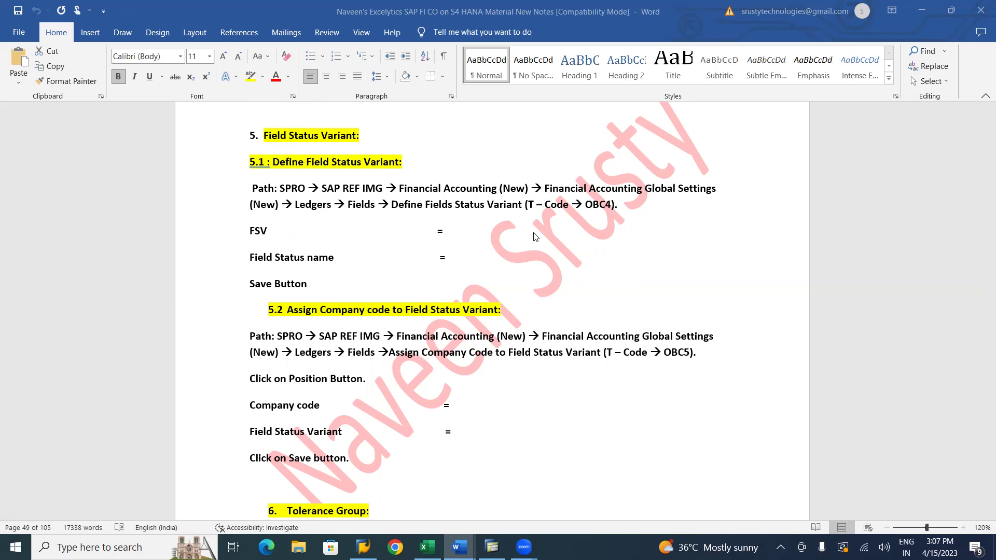
pyautogui.scroll(-7, 535, 237)
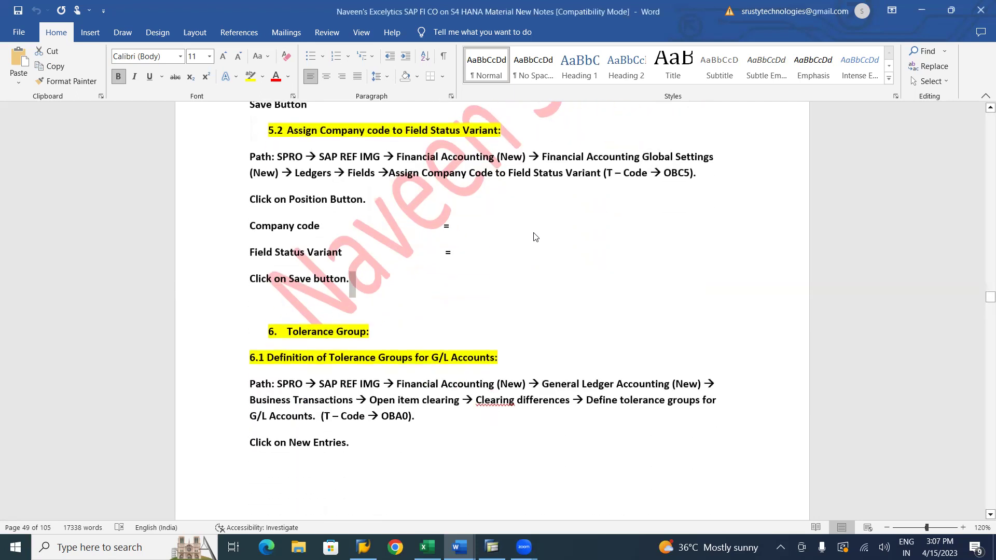
pyautogui.scroll(5, 535, 237)
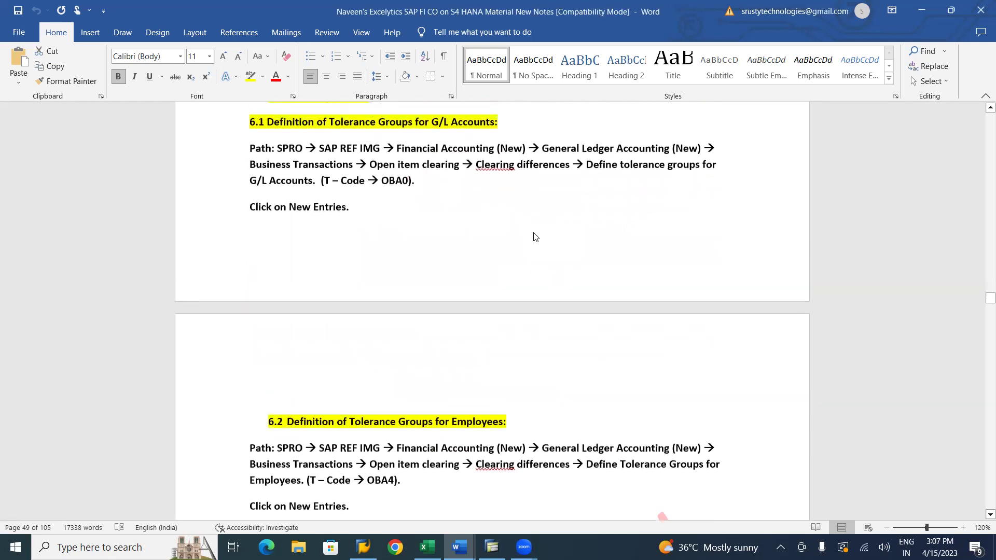
pyautogui.scroll(1, 535, 237)
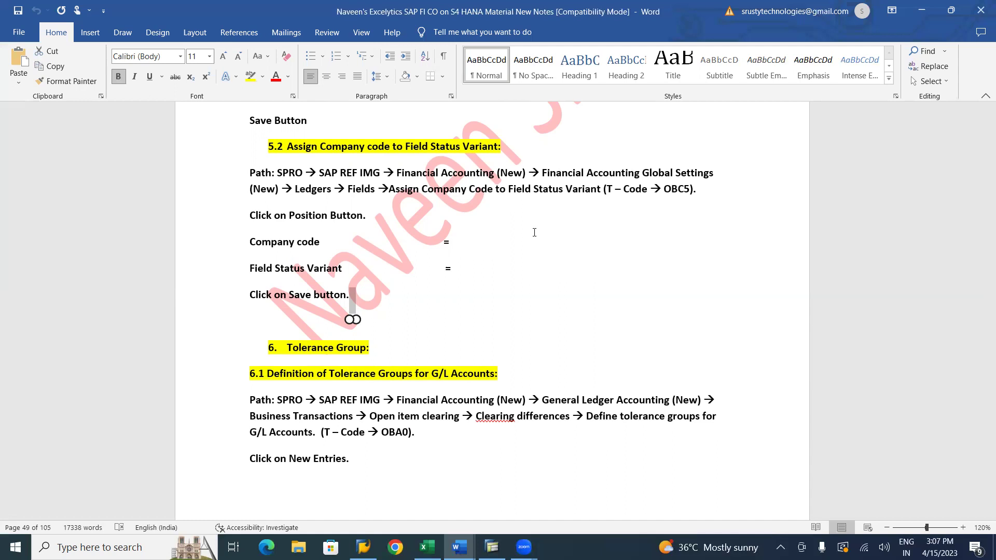
# Switch to the SAP window showing vendor invoice entry for company code UT01
pyautogui.hotkey('alt', 'Tab')
pyautogui.hotkey('alt', 'Tab')
pyautogui.hotkey('alt', 'Tab')
pyautogui.hotkey('alt', 'Tab')
pyautogui.hotkey('alt', 'Tab')
pyautogui.hotkey('alt', 'Tab')
pyautogui.hotkey('alt', 'Tab')
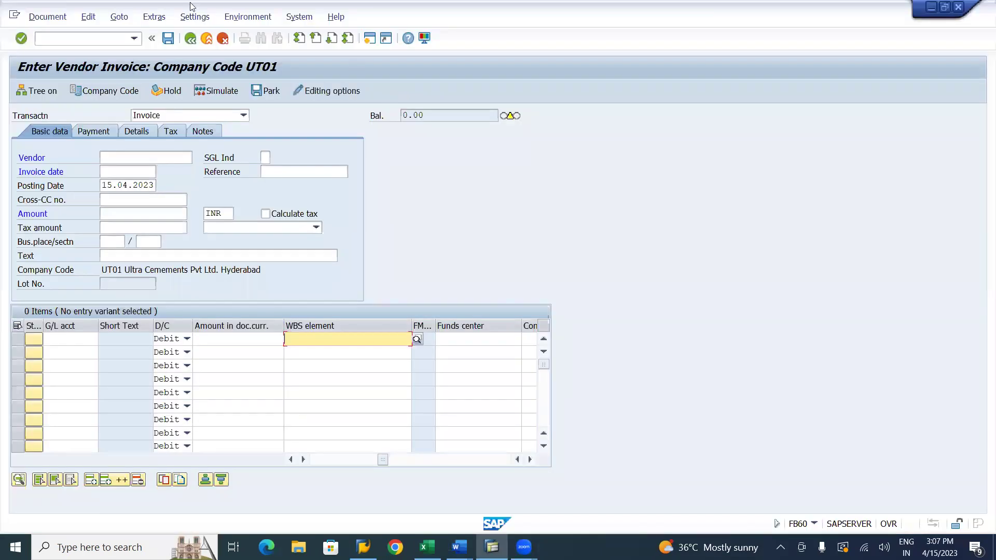
# Leave the vendor invoice entry, run transaction SPRO and open the SAP Reference IMG
pyautogui.click(59, 40)
pyautogui.write('/n')
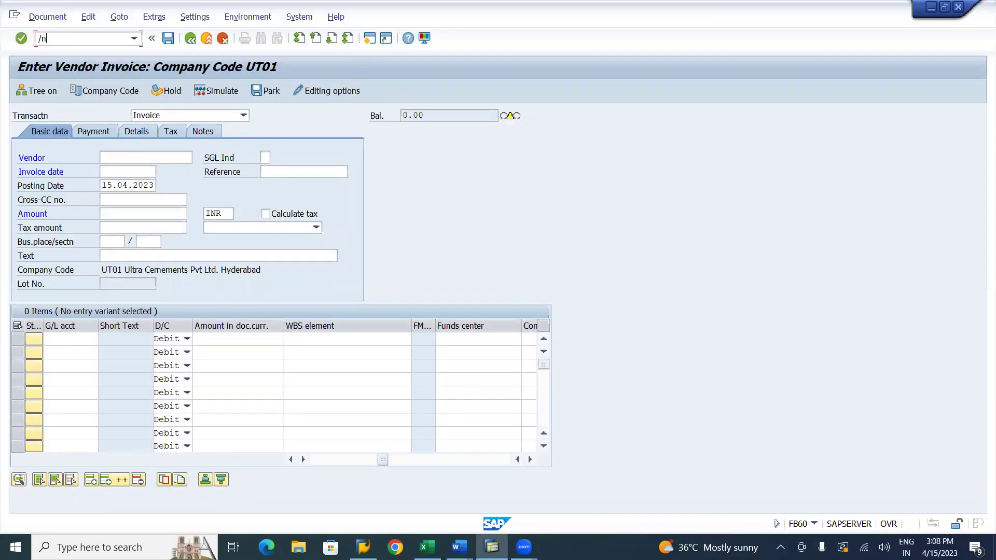
pyautogui.press('Return')
pyautogui.write('spro')
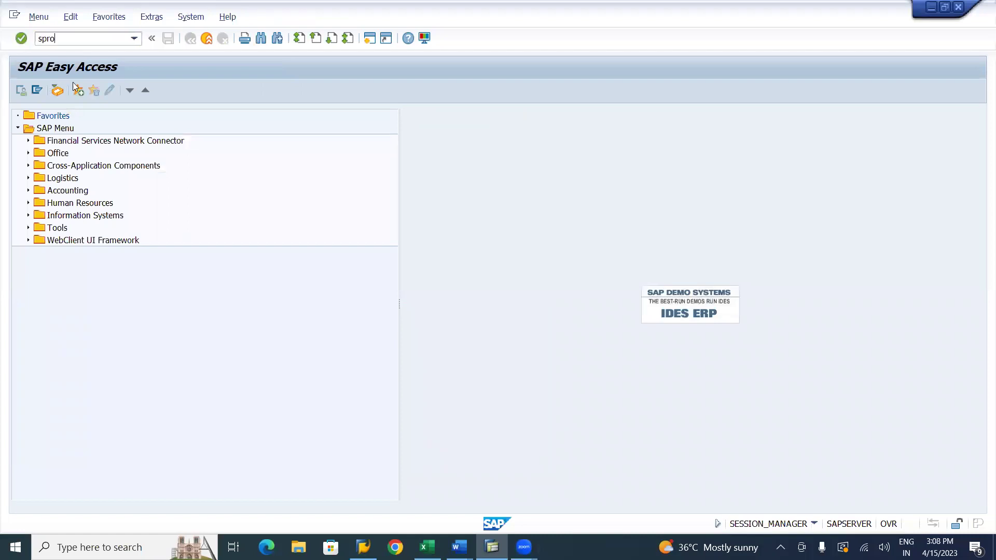
pyautogui.press('Return')
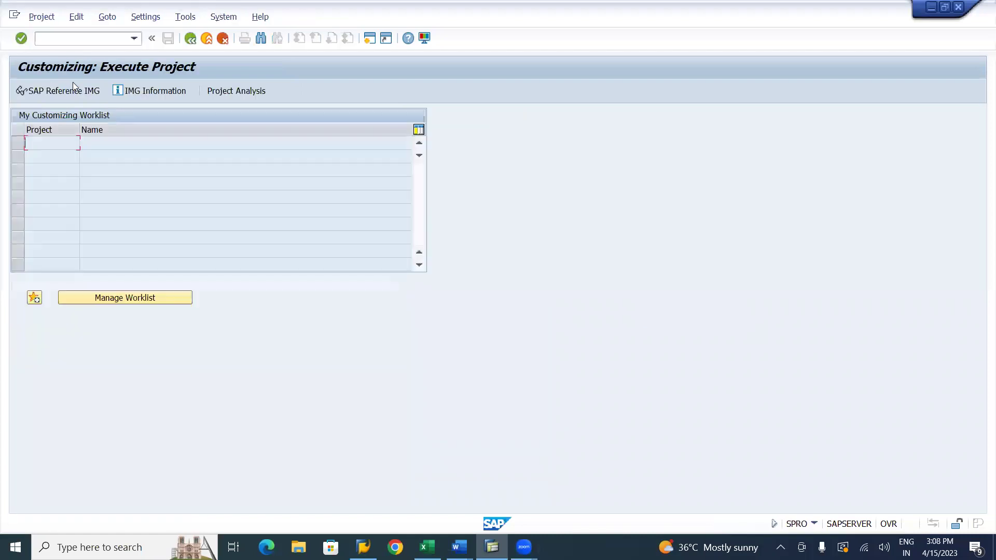
pyautogui.click(48, 92)
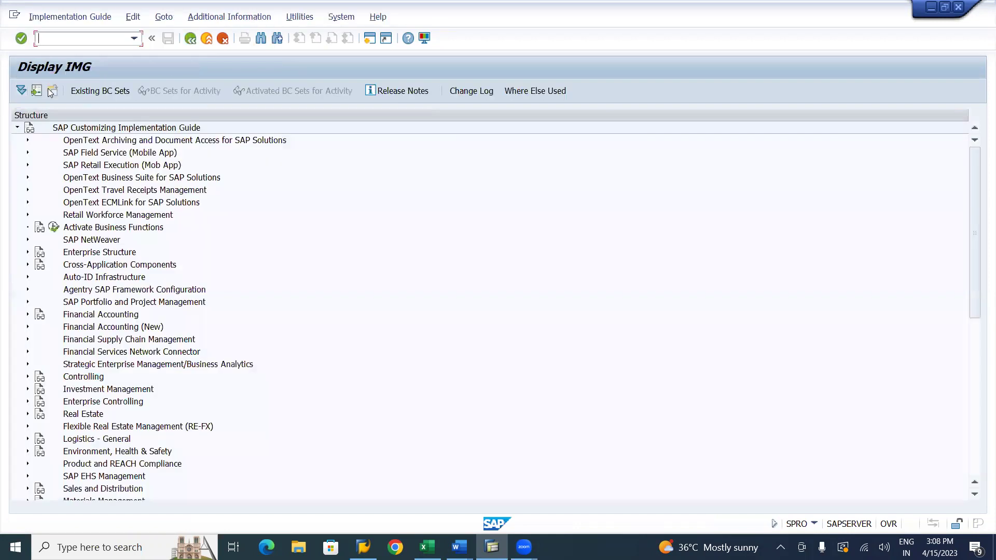
# Expand Financial Accounting (New), Financial Accounting Global Settings (New), Ledgers and Fields in the implementation guide
pyautogui.click(28, 328)
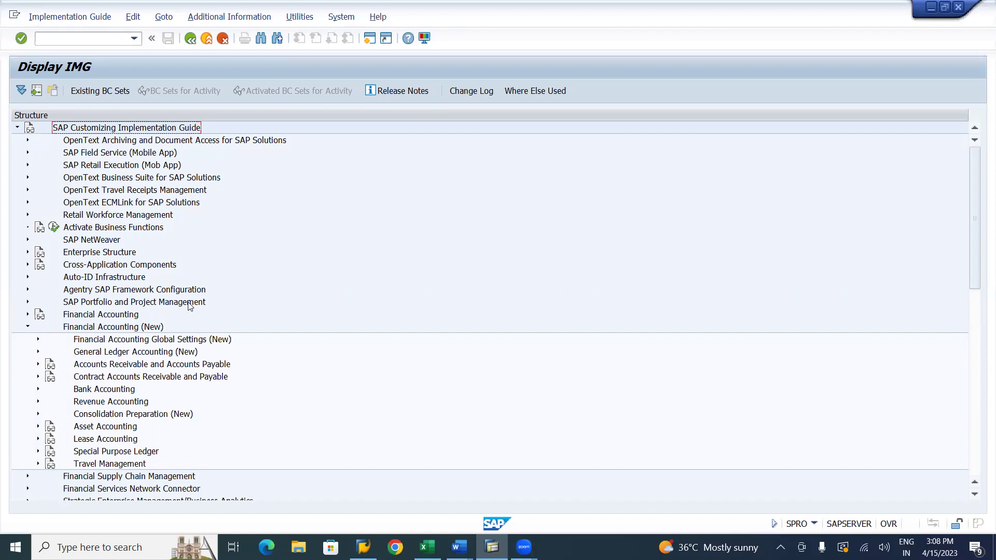
pyautogui.click(146, 325)
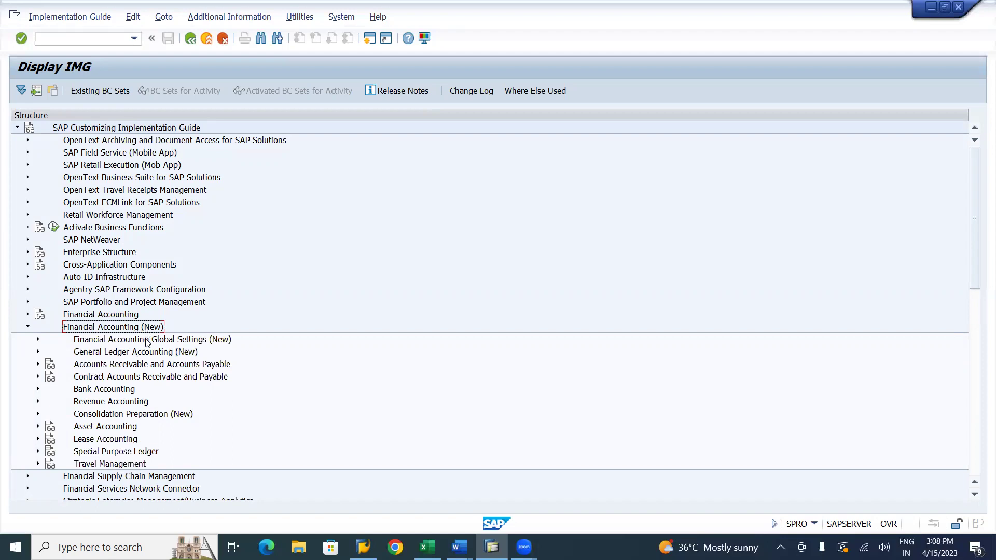
pyautogui.click(147, 340)
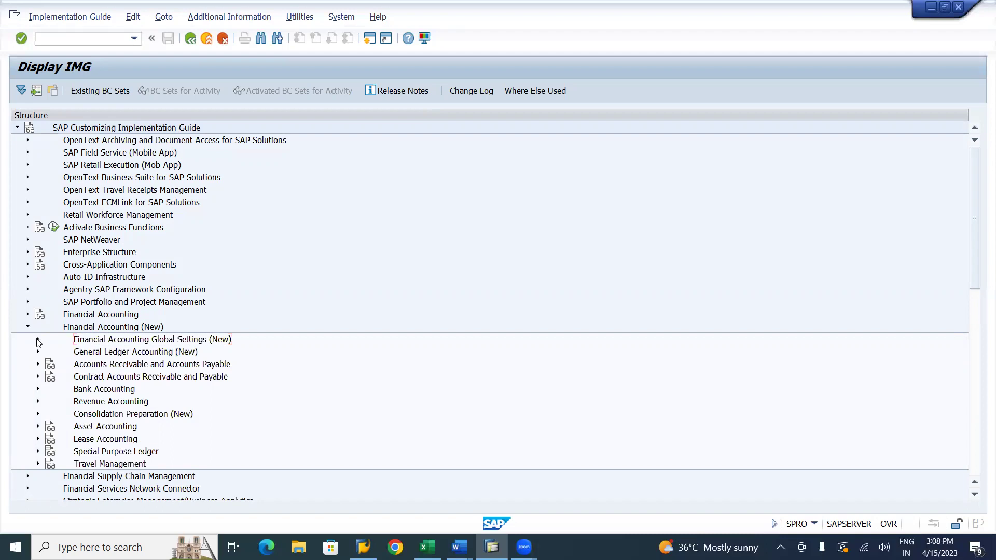
pyautogui.click(38, 341)
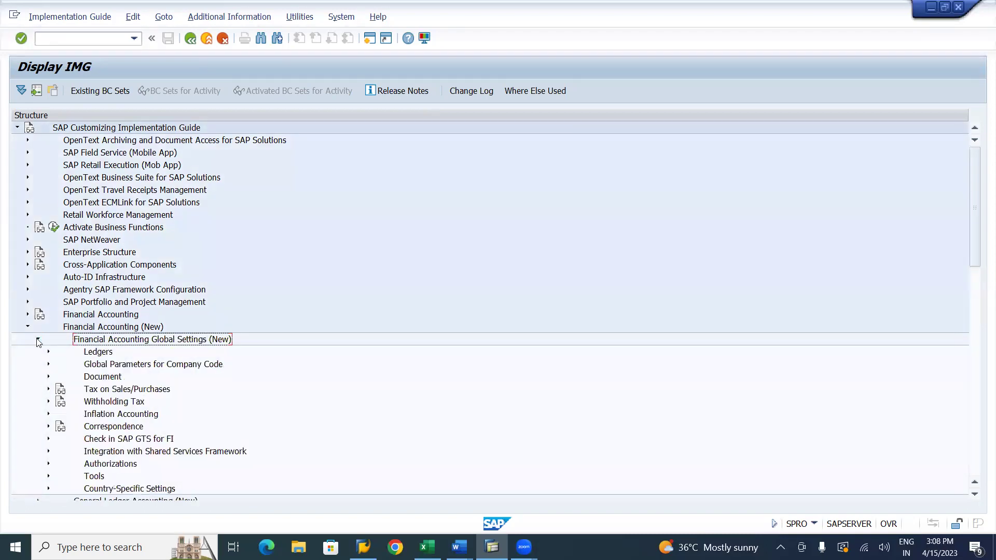
pyautogui.click(105, 355)
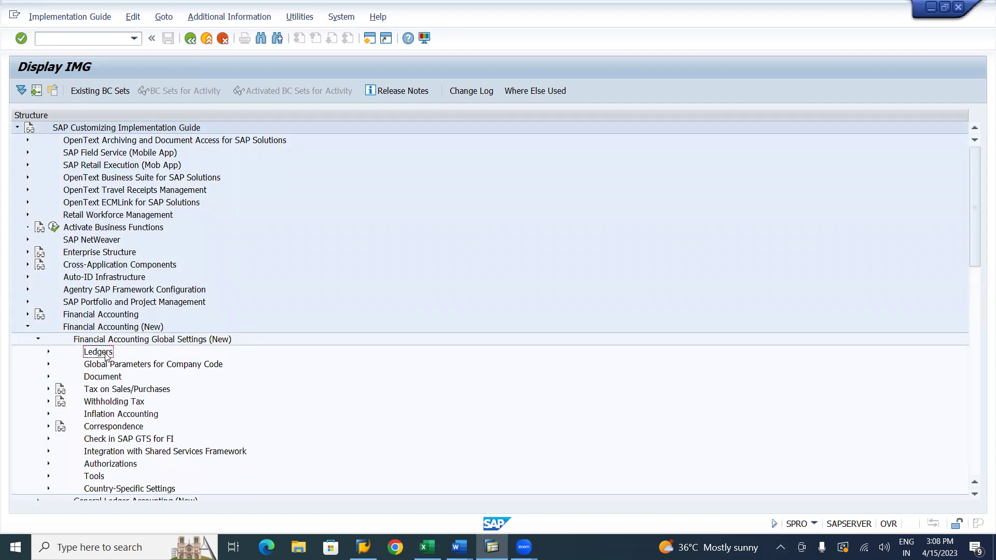
pyautogui.click(49, 352)
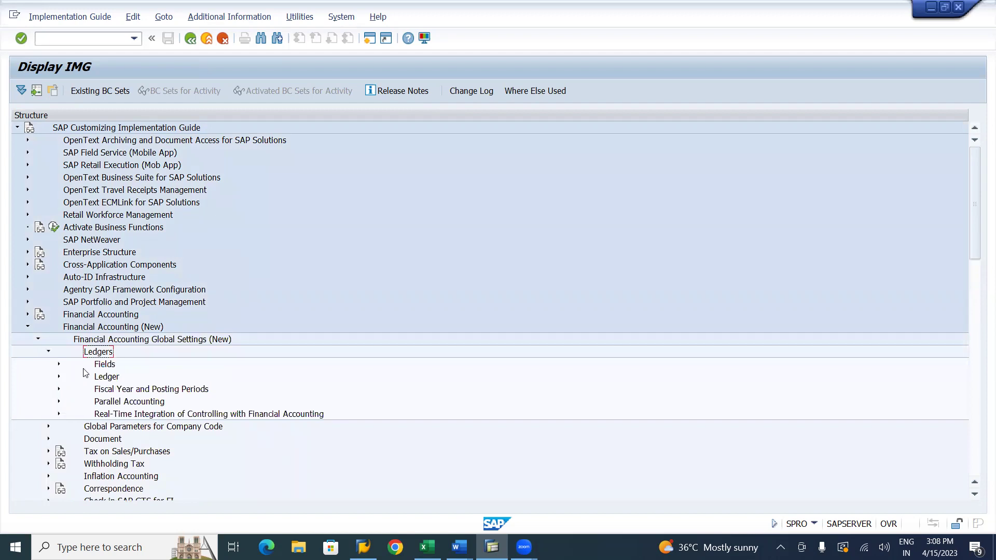
pyautogui.click(107, 365)
pyautogui.click(59, 365)
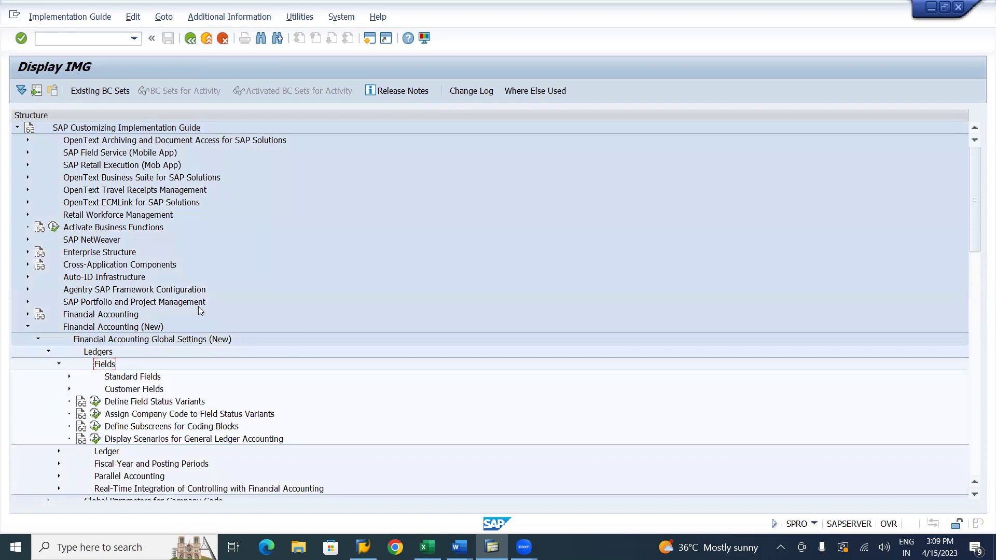
# Display the IMG Activity keys as additional information and widen their column to fit the full keys
pyautogui.click(212, 20)
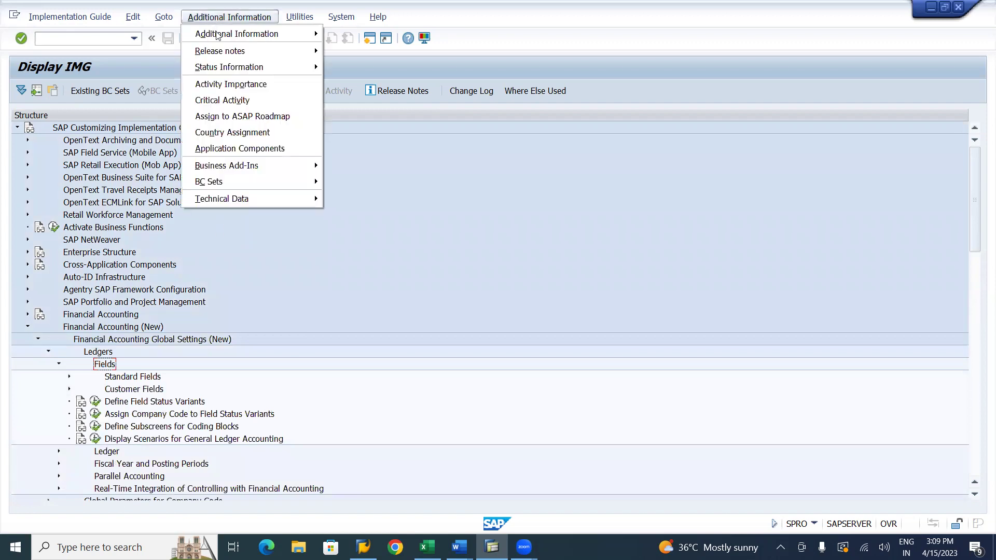
pyautogui.moveTo(217, 36)
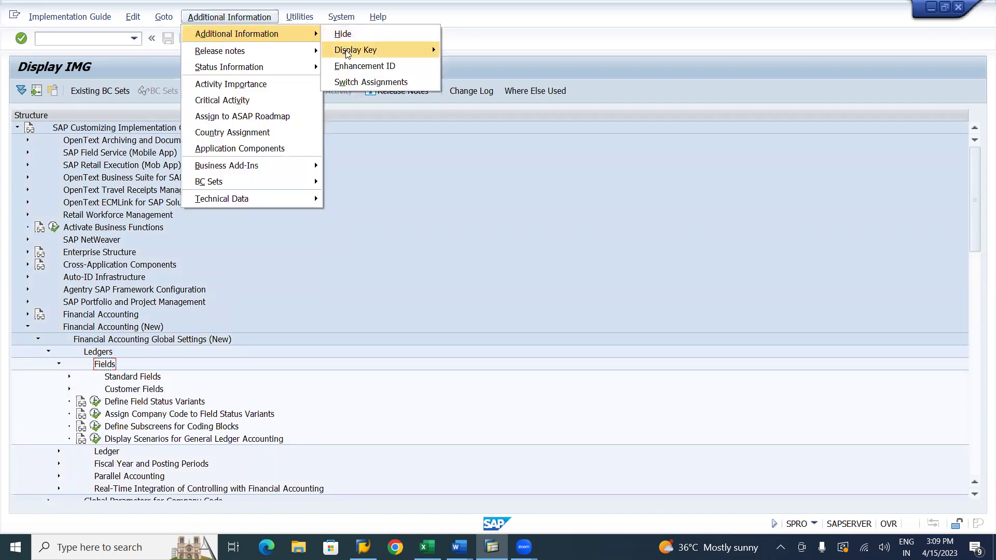
pyautogui.moveTo(346, 51)
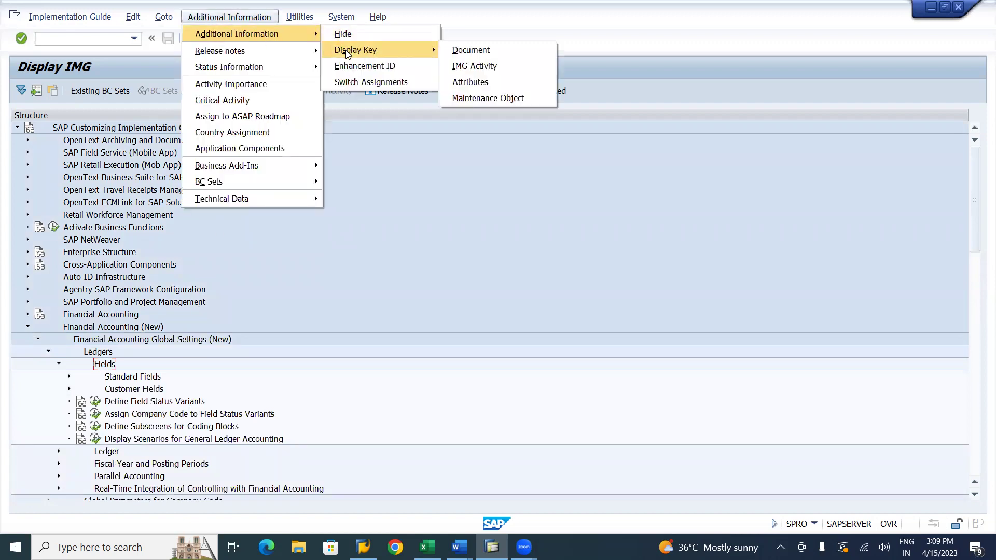
pyautogui.click(483, 67)
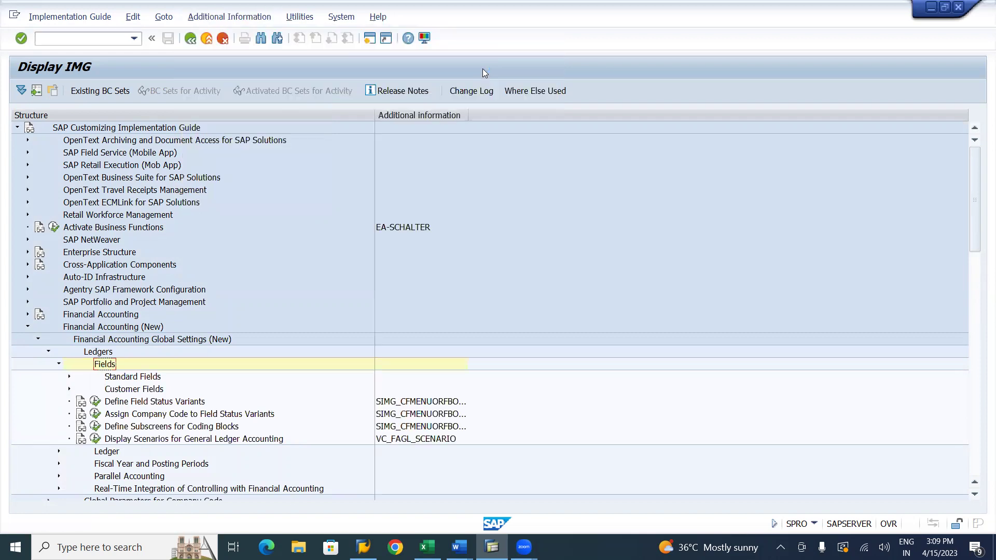
pyautogui.moveTo(468, 114); pyautogui.dragTo(481, 114)
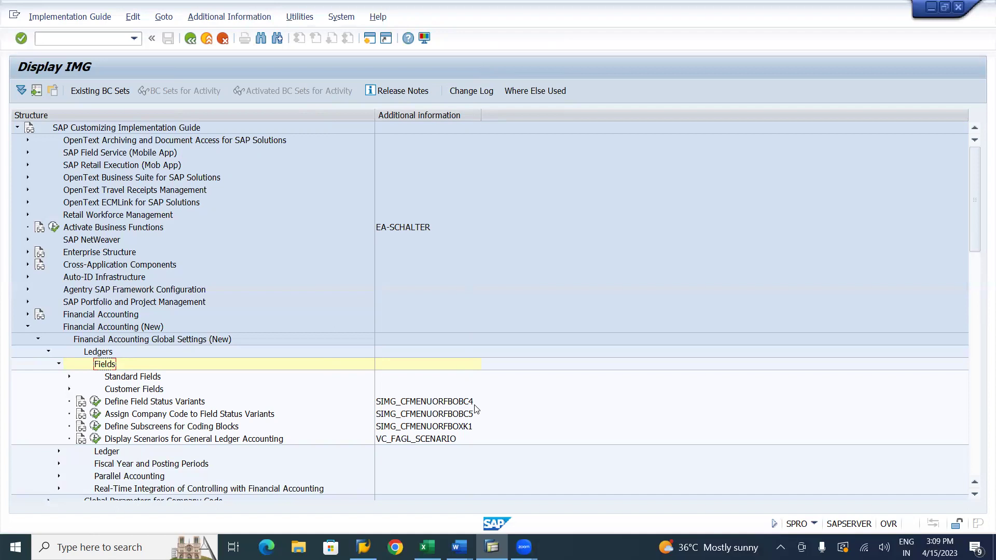
# Open the Define Field Status Variants activity and select variant 0001
pyautogui.click(95, 401)
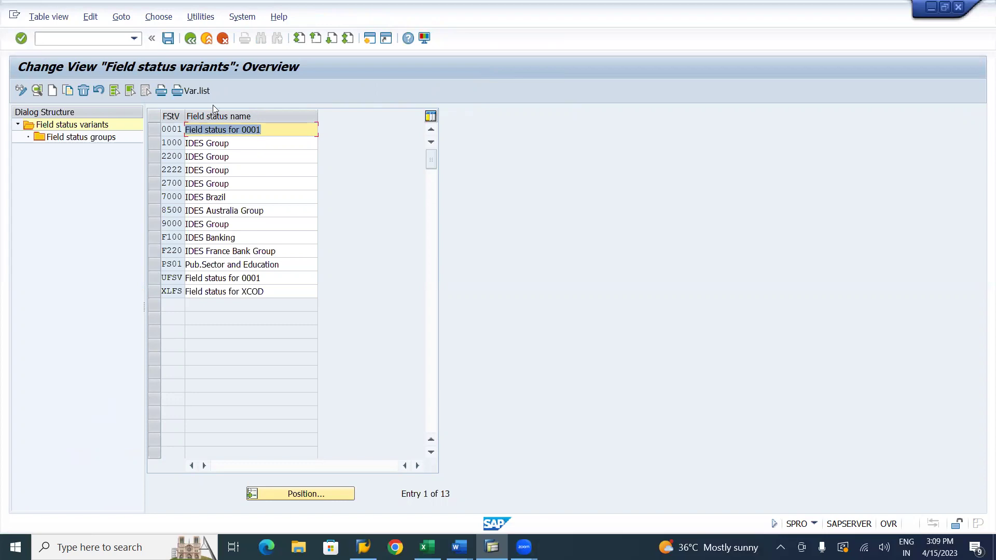
pyautogui.hotkey('shift', 'Tab')
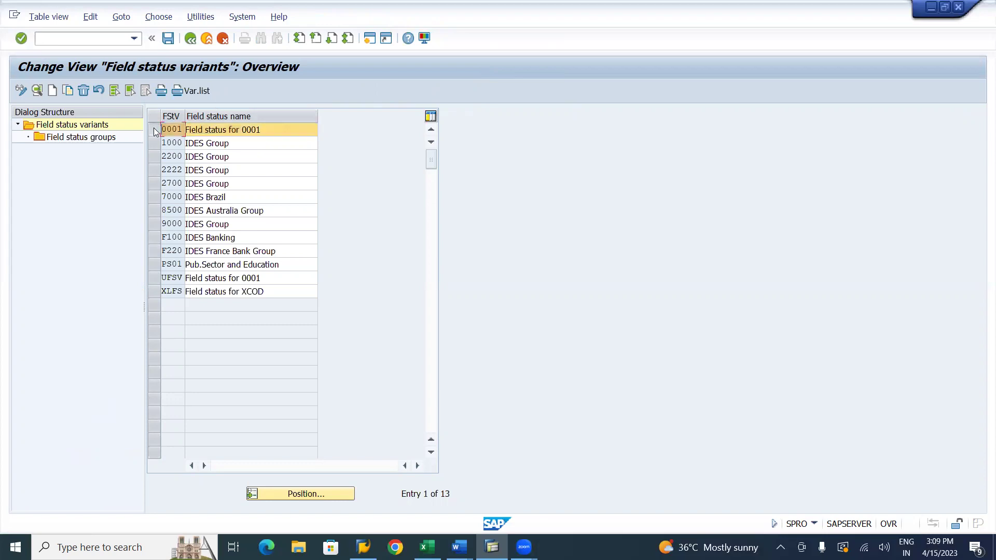
# Switch to the LAHARI FICO ENTERPRISE STRUCTURE Word document and review its notes from Posting Period Variant through Field Status Variant
pyautogui.hotkey('alt', 'Tab')
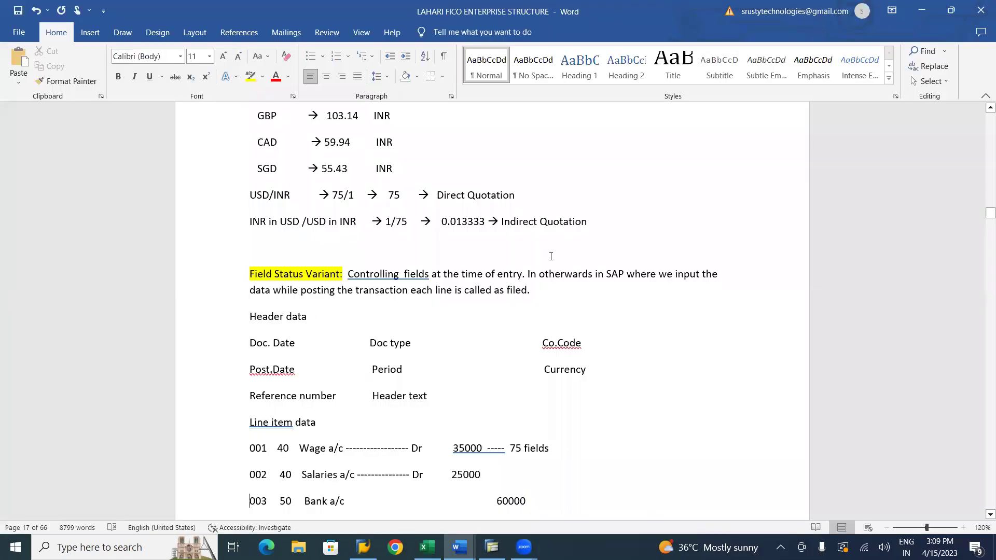
pyautogui.scroll(10, 551, 256)
pyautogui.scroll(8, 551, 255)
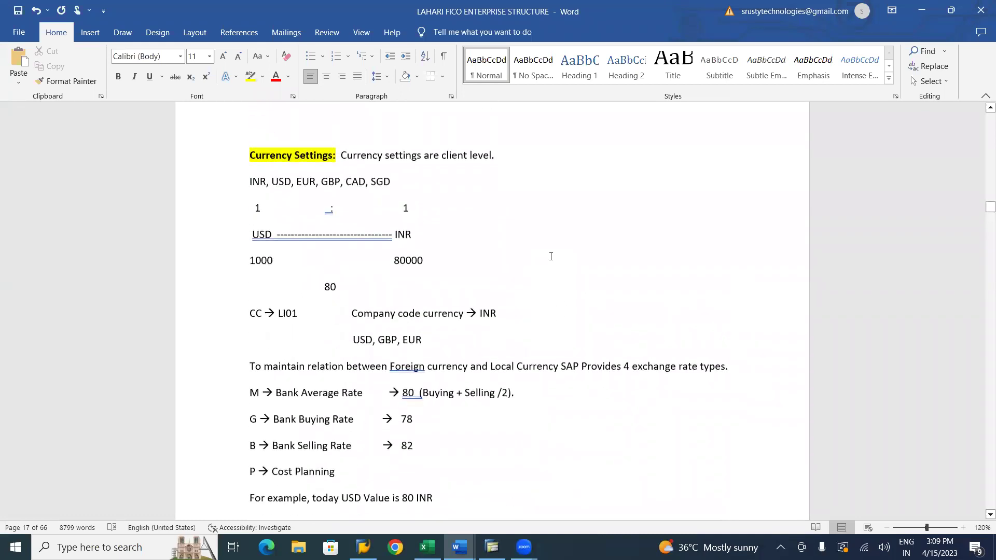
pyautogui.scroll(11, 551, 256)
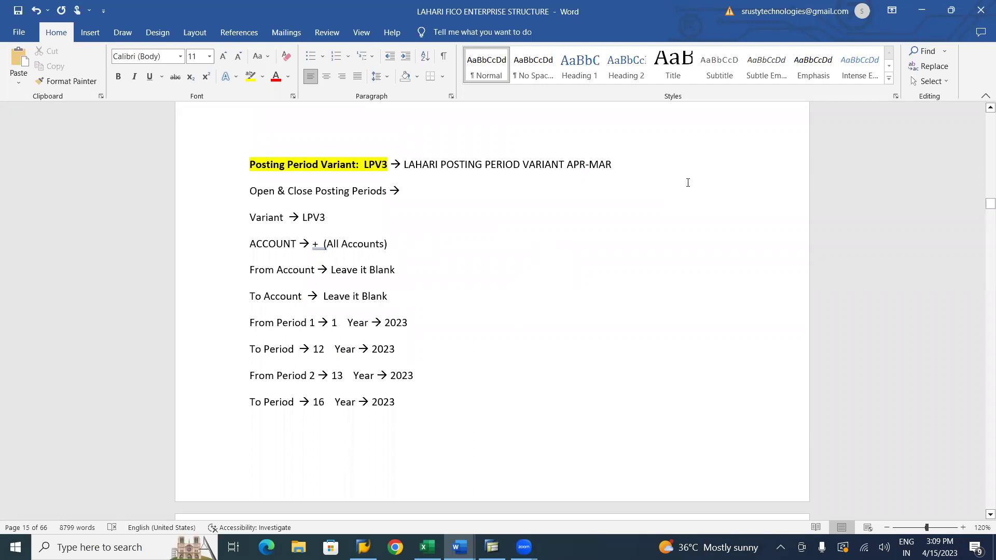
pyautogui.scroll(-13, 659, 236)
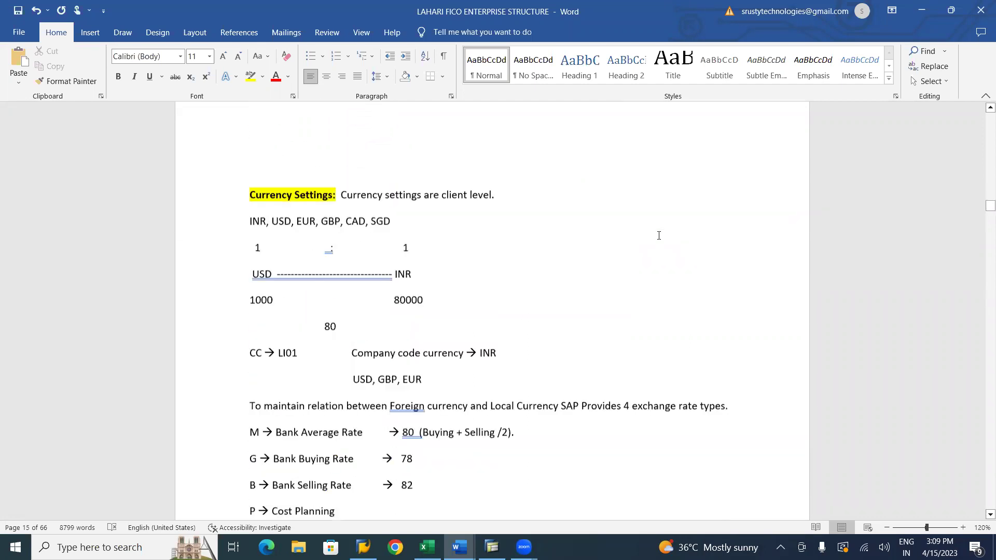
pyautogui.scroll(-11, 659, 236)
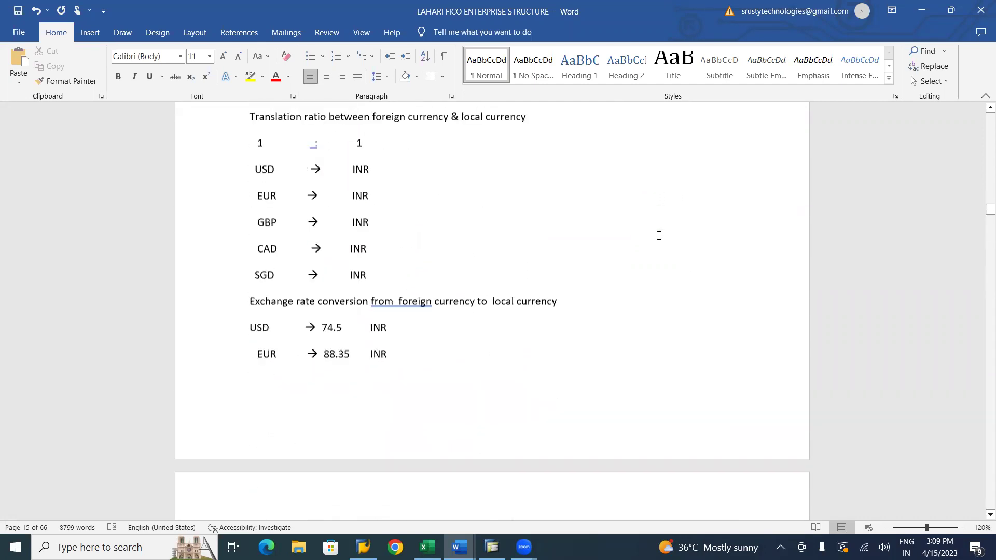
pyautogui.scroll(-6, 659, 235)
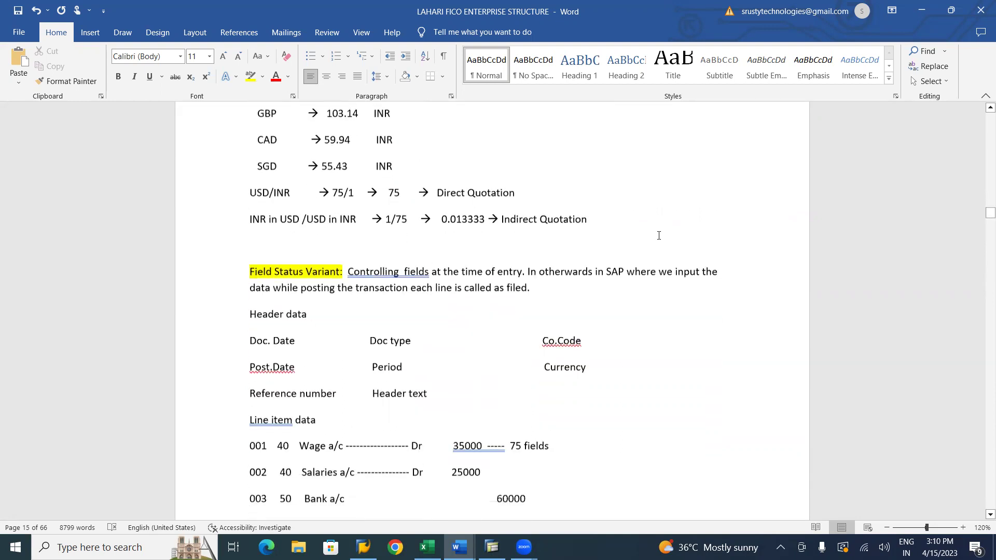
pyautogui.scroll(-5, 658, 235)
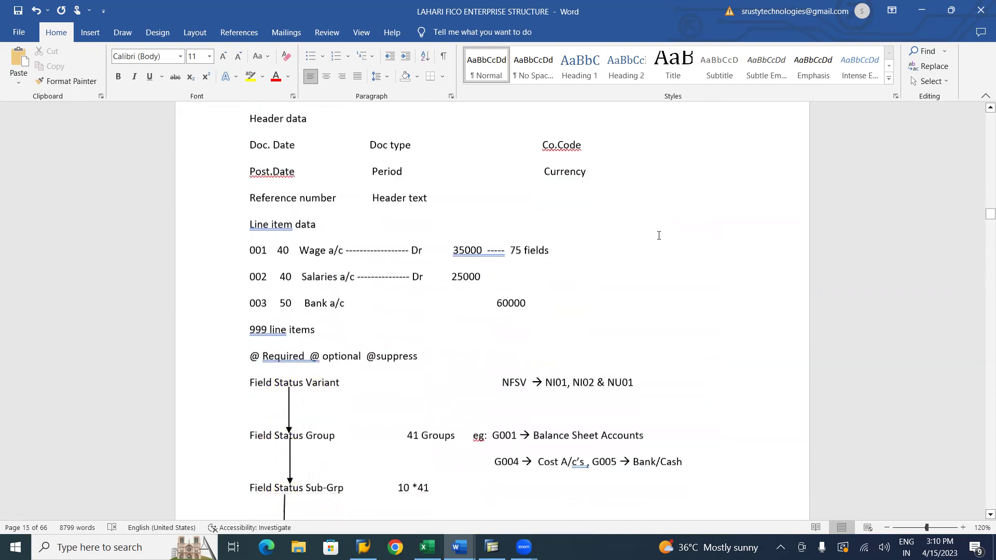
pyautogui.click(250, 226)
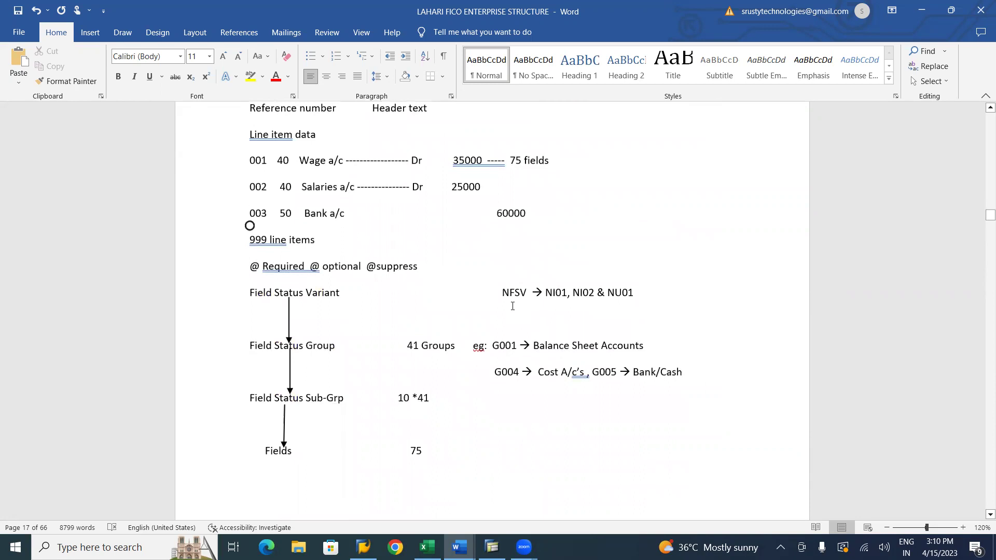
# Check the field status variant hierarchy in the Document1 Word file and return to the SAP field status variants overview
pyautogui.hotkey('alt', 'Tab')
pyautogui.hotkey('alt', 'Tab')
pyautogui.hotkey('alt', 'Tab')
pyautogui.hotkey('alt', 'Tab')
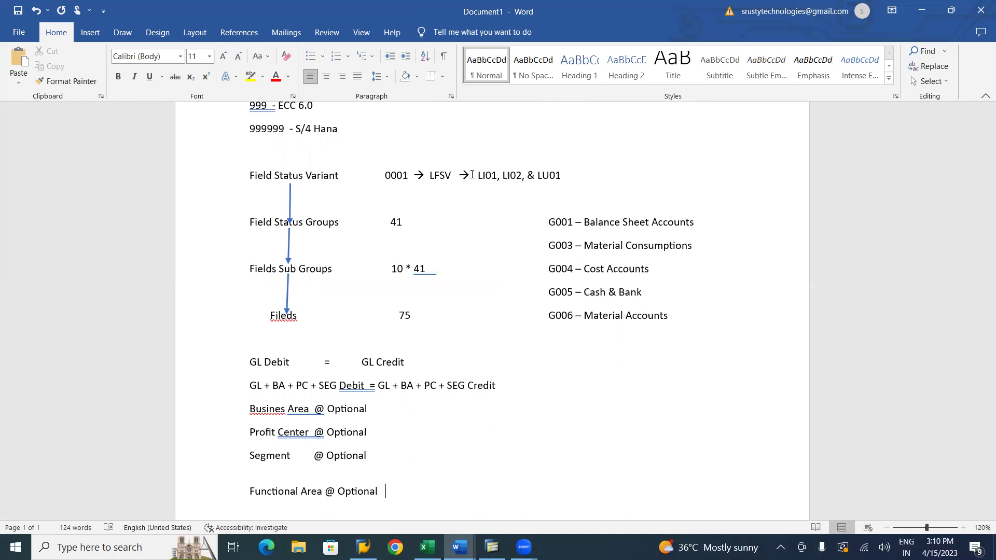
pyautogui.hotkey('alt', 'Tab')
pyautogui.hotkey('alt', 'Tab')
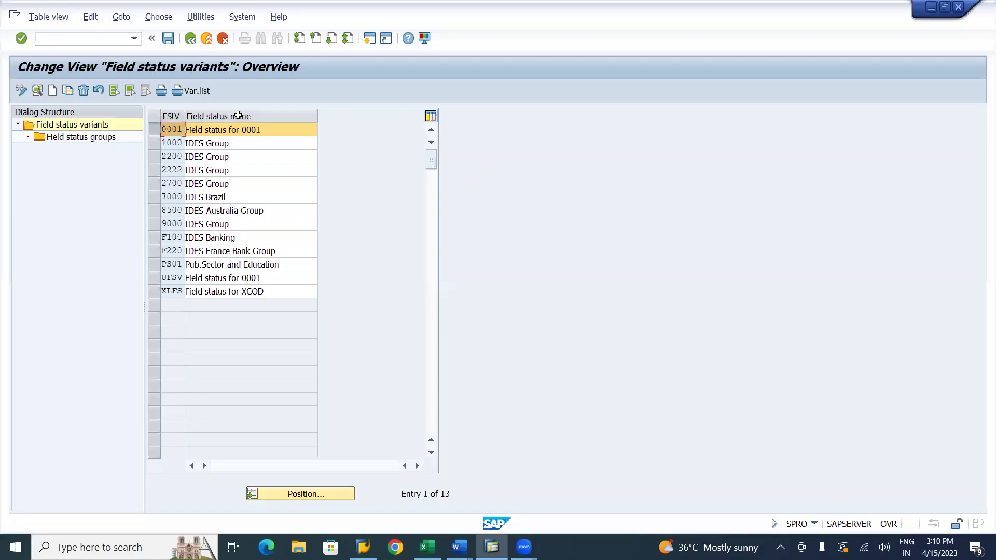
# Copy field status variant 0001 and enter LFSV as the new variant's key
pyautogui.moveTo(162, 129); pyautogui.dragTo(179, 130)
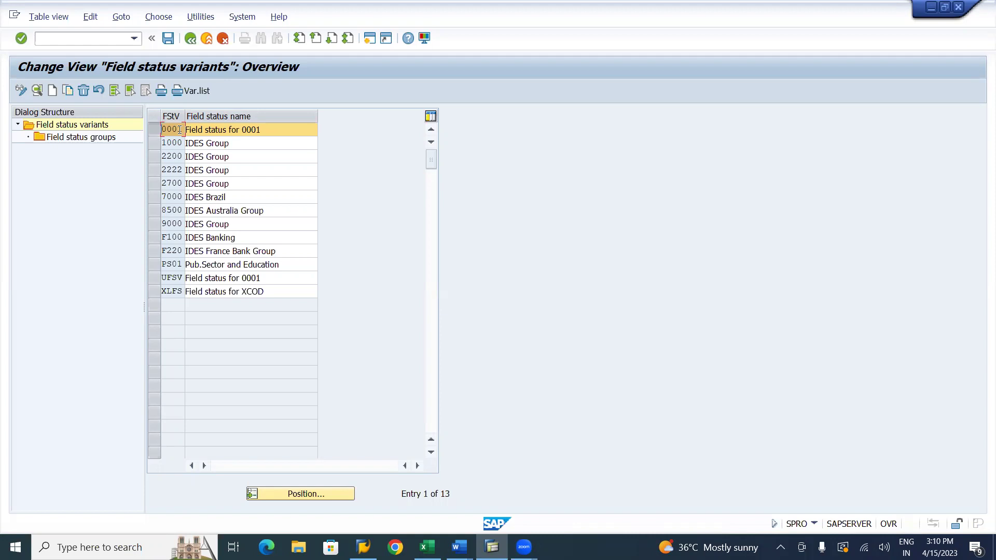
pyautogui.click(67, 91)
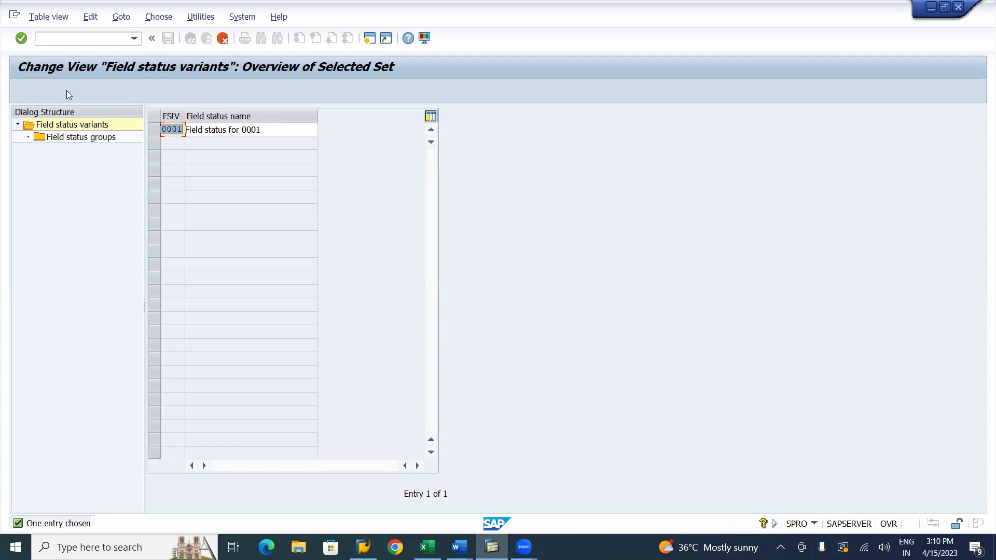
pyautogui.hotkey('alt', 'Tab')
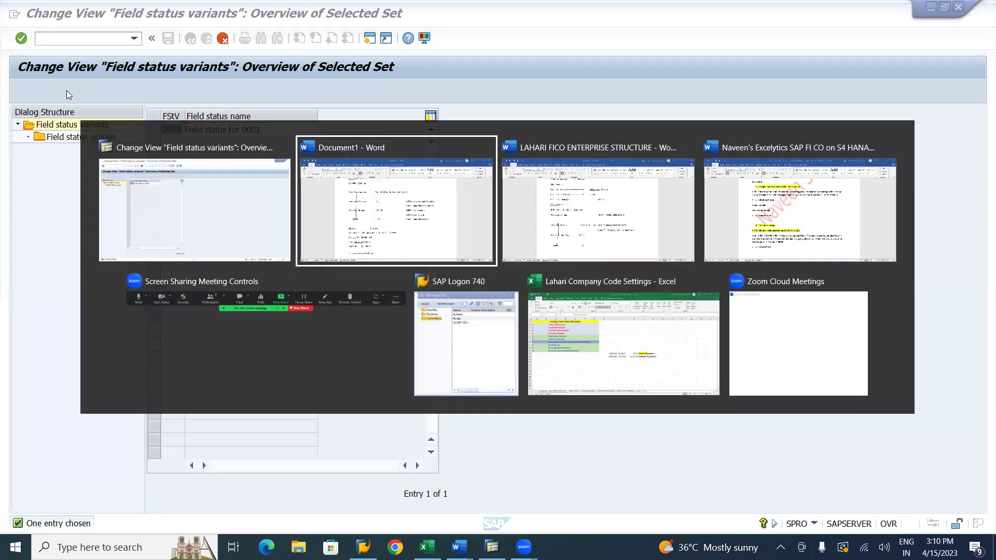
pyautogui.hotkey('alt', 'Tab')
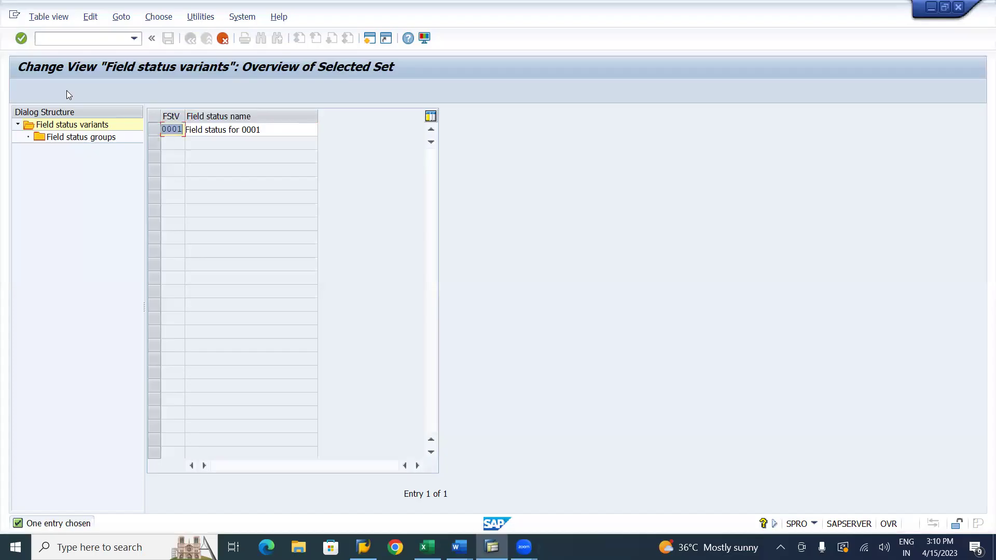
pyautogui.write('FSV')
# Name the new variant "Field status for Lahari" and copy it with all dependent entries
pyautogui.click(242, 128)
pyautogui.press('Delete')
pyautogui.press('Delete')
pyautogui.press('Delete')
pyautogui.press('Delete')
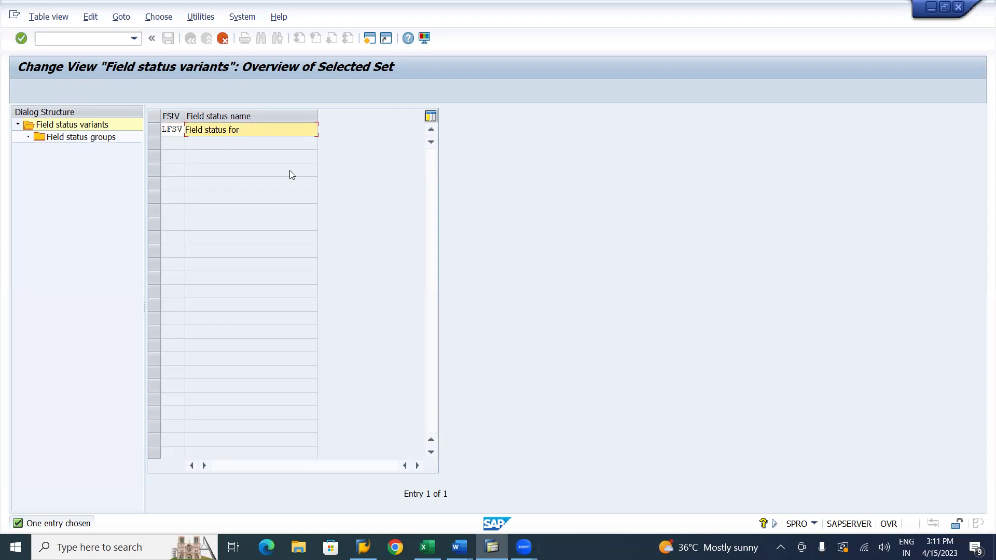
pyautogui.write('Lahari')
pyautogui.press('Return')
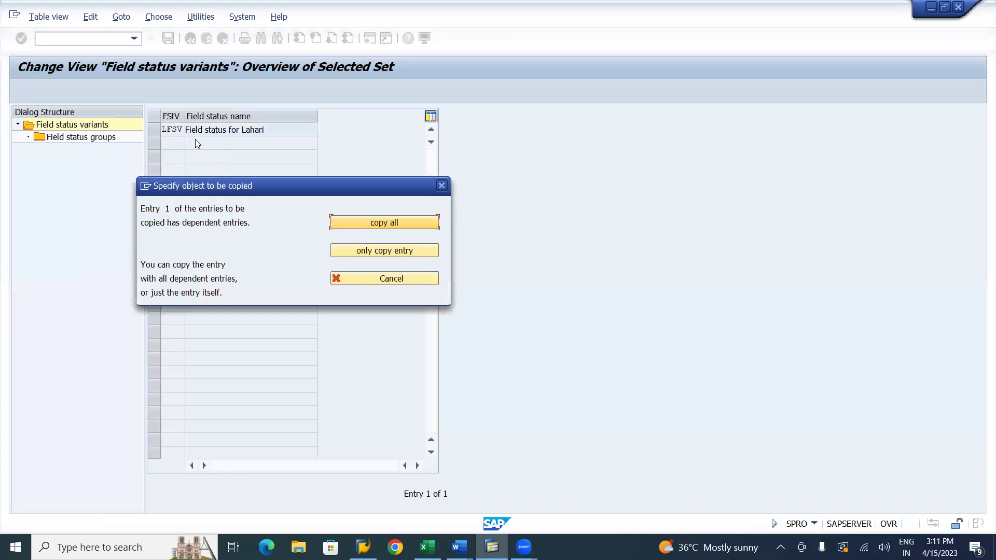
pyautogui.click(388, 222)
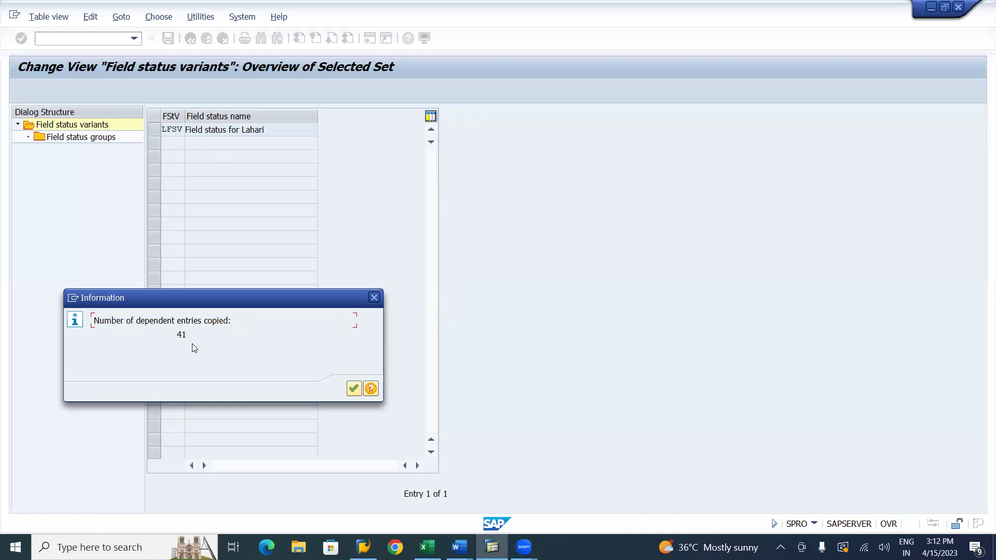
# Check the Field Status Groups entry in the Document1 Word notes, return to SAP and acknowledge the dependent entries message
pyautogui.hotkey('alt', 'Tab')
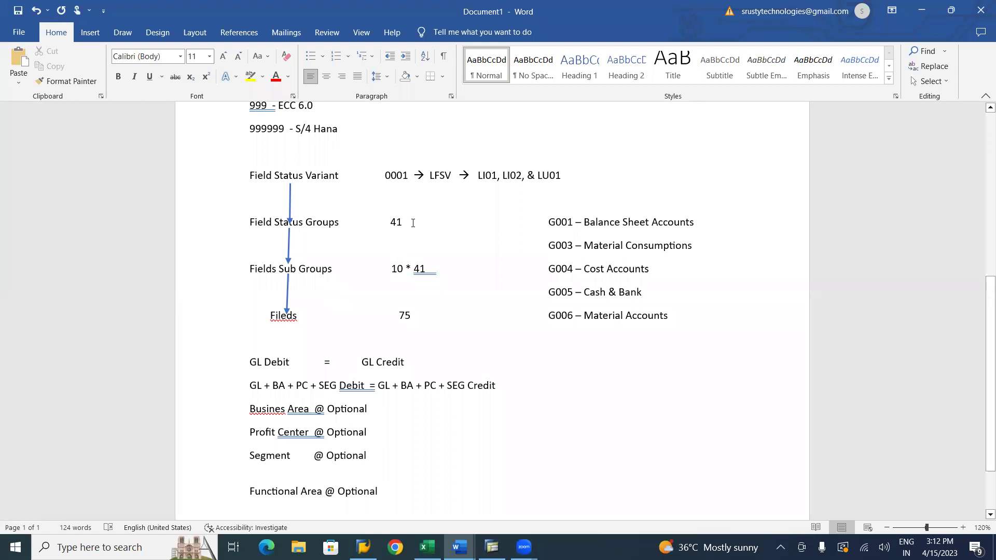
pyautogui.hotkey('alt', 'Tab')
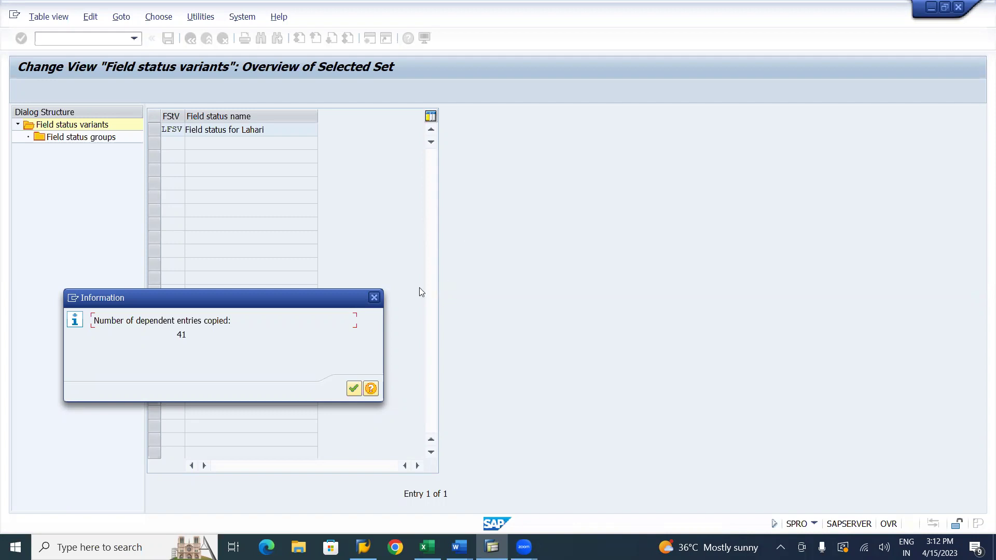
pyautogui.click(356, 389)
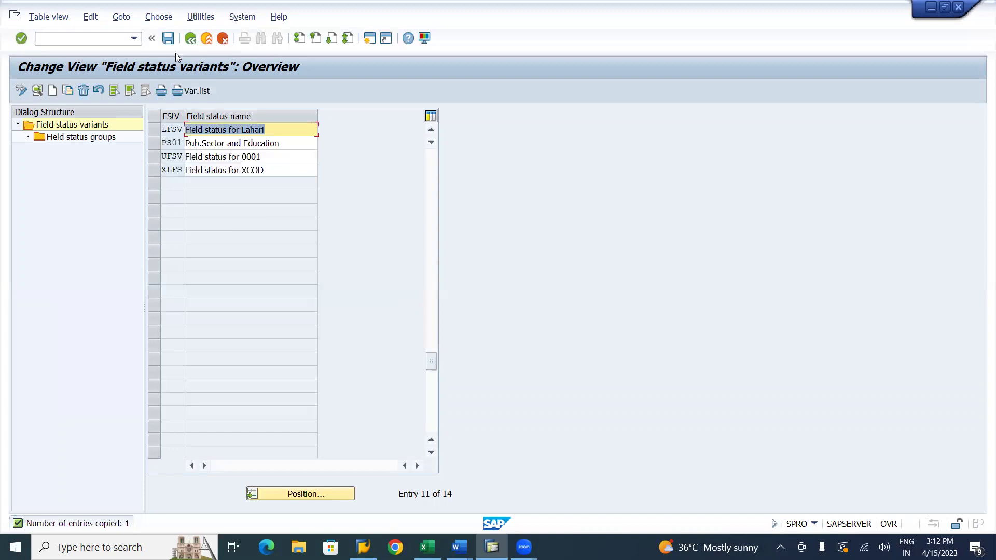
# Save the LFSV variant and choose the FICO_CD_Lahari Group Company request from the own requests for the customizing prompt
pyautogui.click(168, 38)
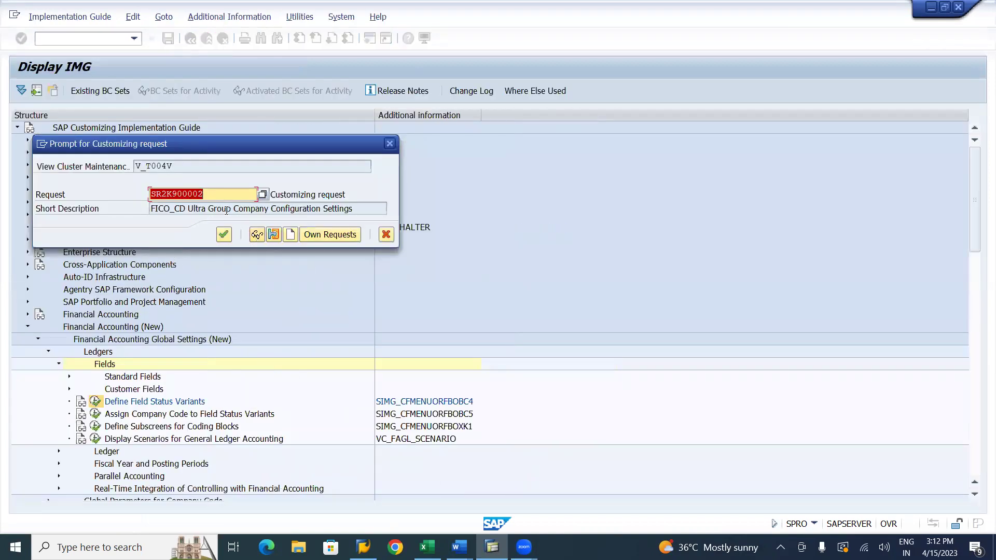
pyautogui.click(320, 236)
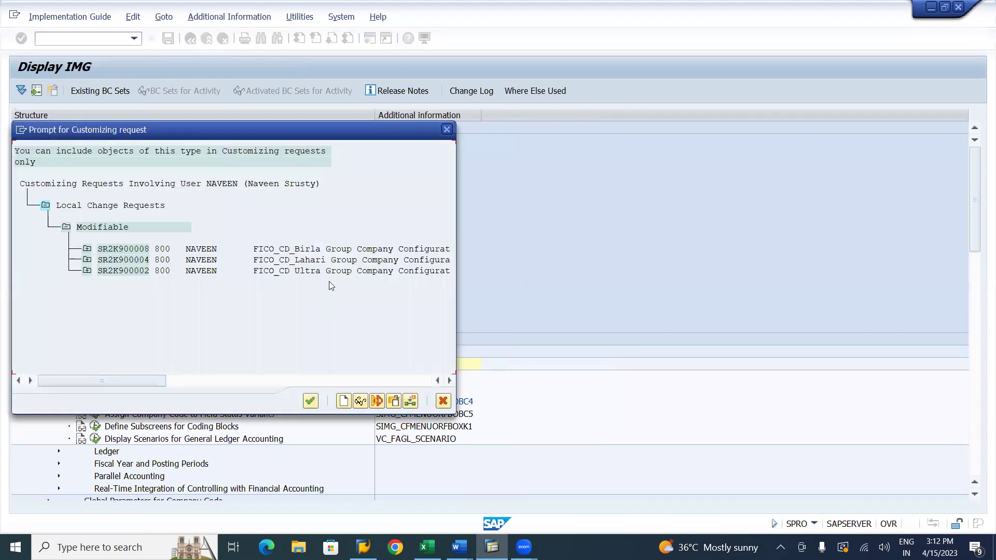
pyautogui.doubleClick(346, 260)
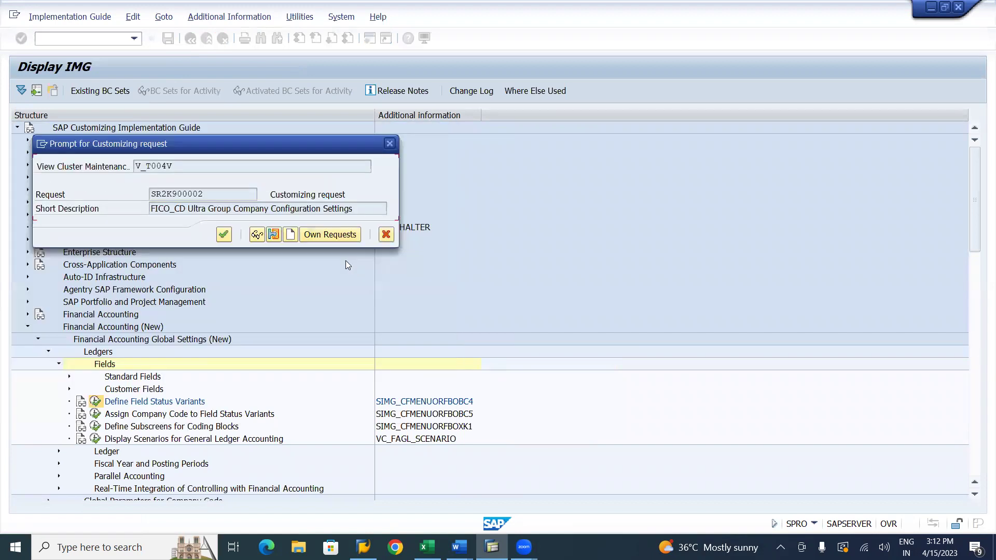
pyautogui.click(226, 239)
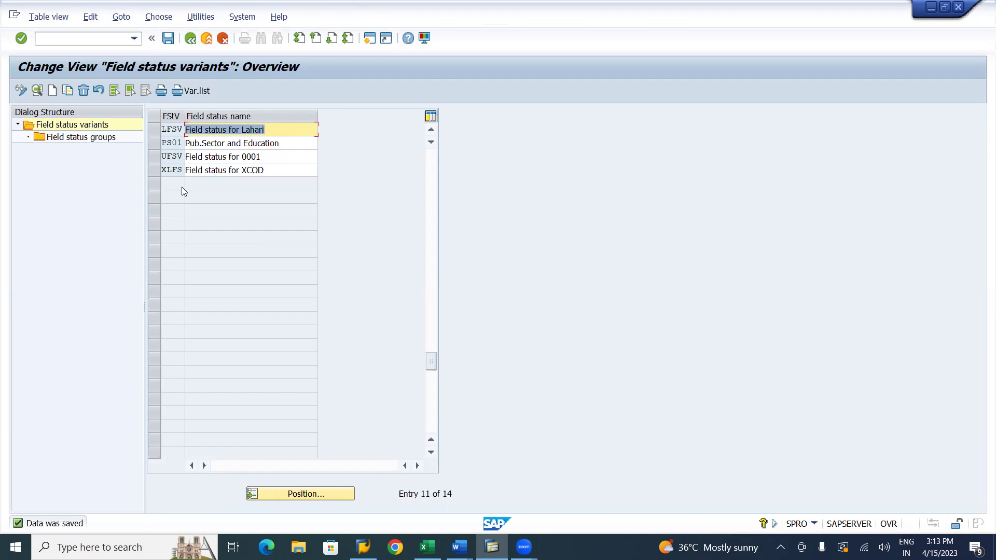
# Open the field status groups of variant LFSV and select groups G001, G003 through G008, and G014
pyautogui.click(152, 133)
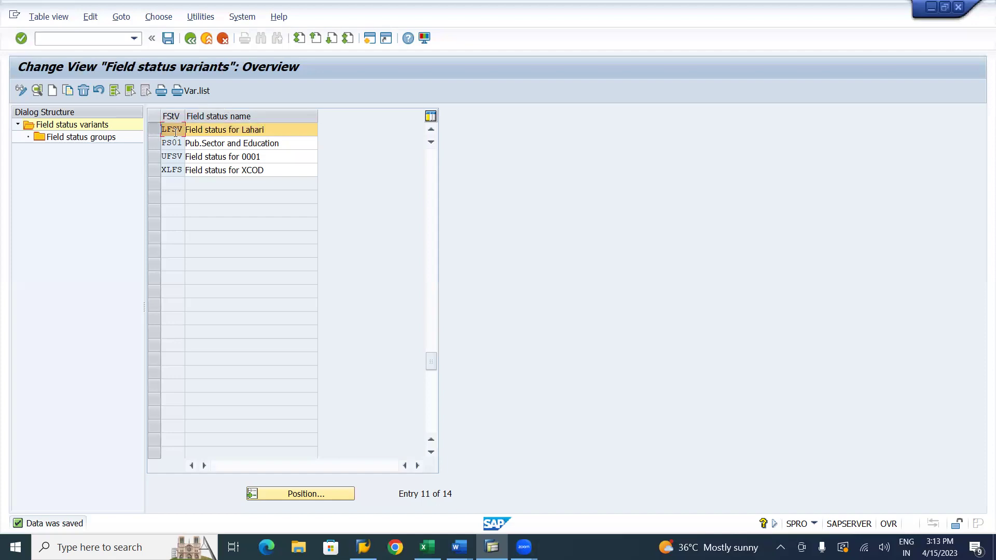
pyautogui.doubleClick(87, 136)
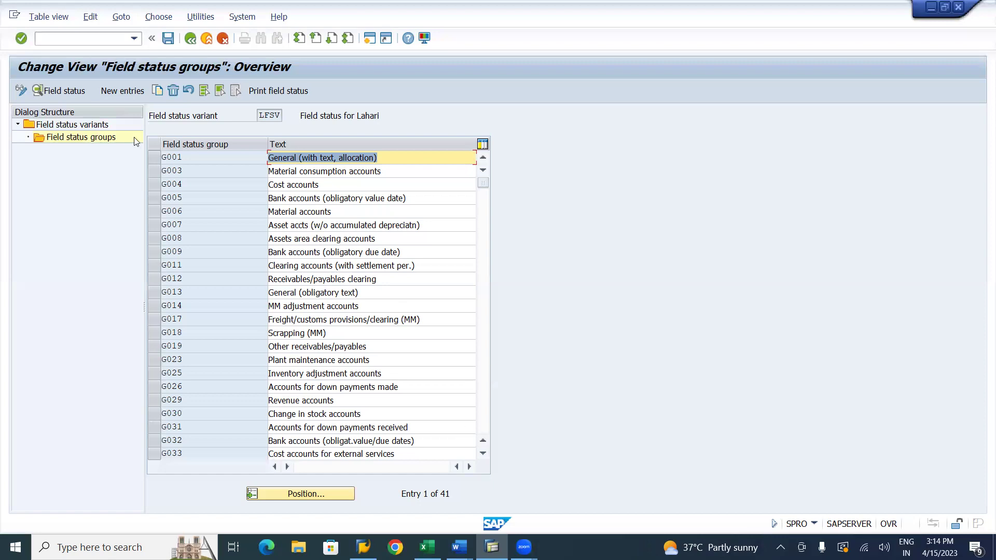
pyautogui.click(153, 158)
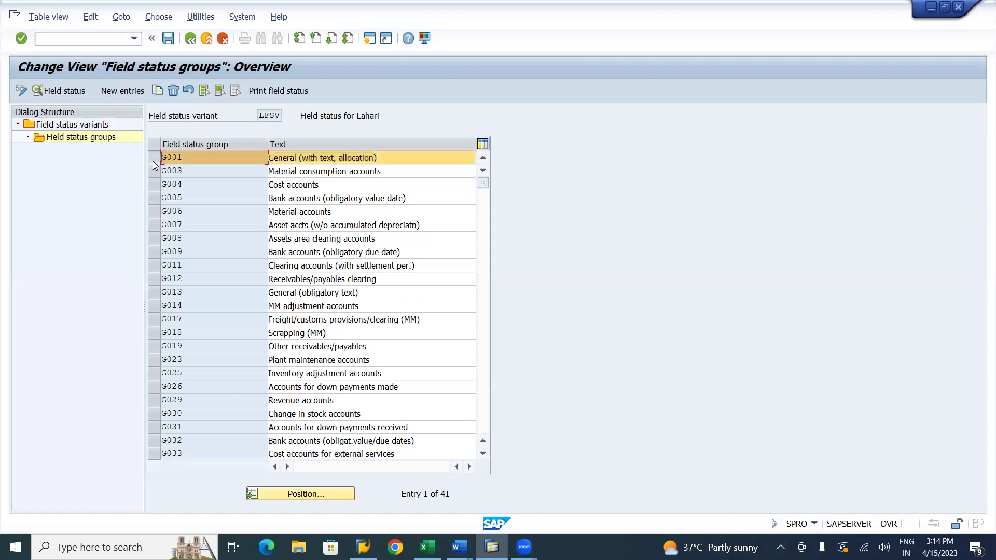
pyautogui.click(153, 172)
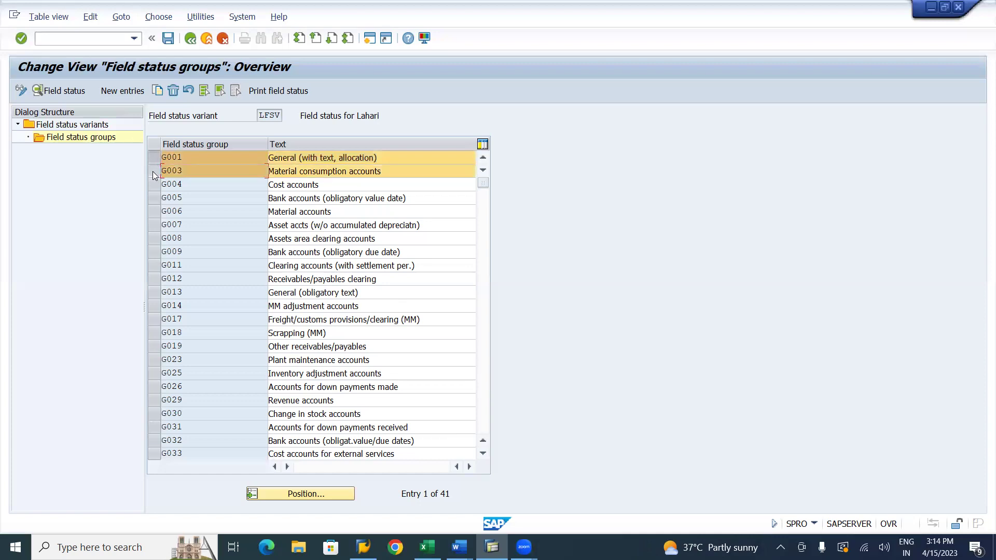
pyautogui.click(155, 186)
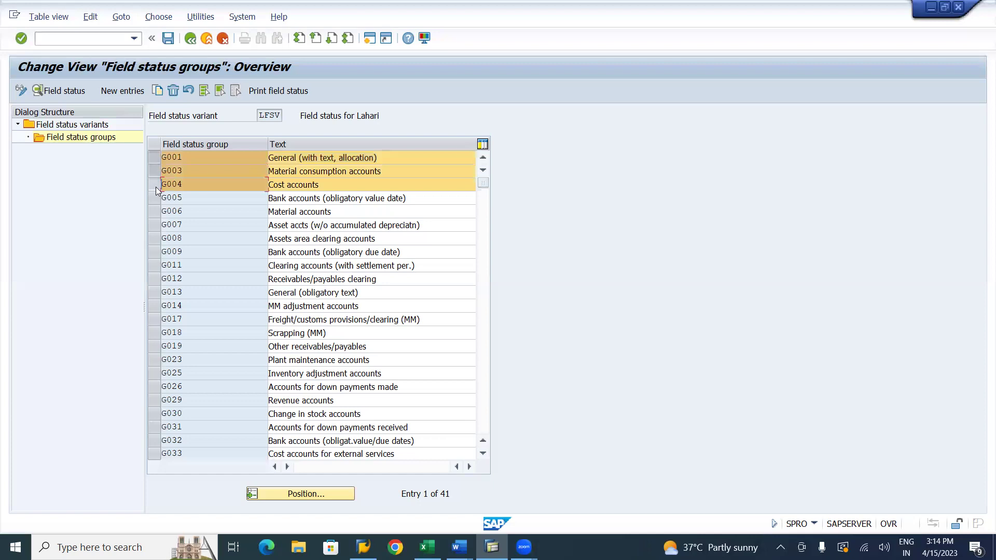
pyautogui.click(155, 198)
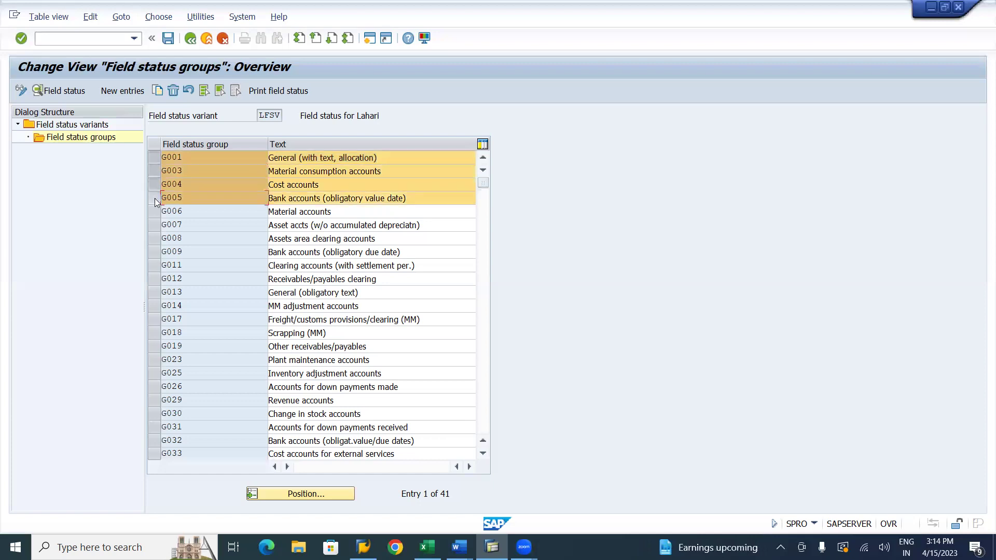
pyautogui.click(152, 225)
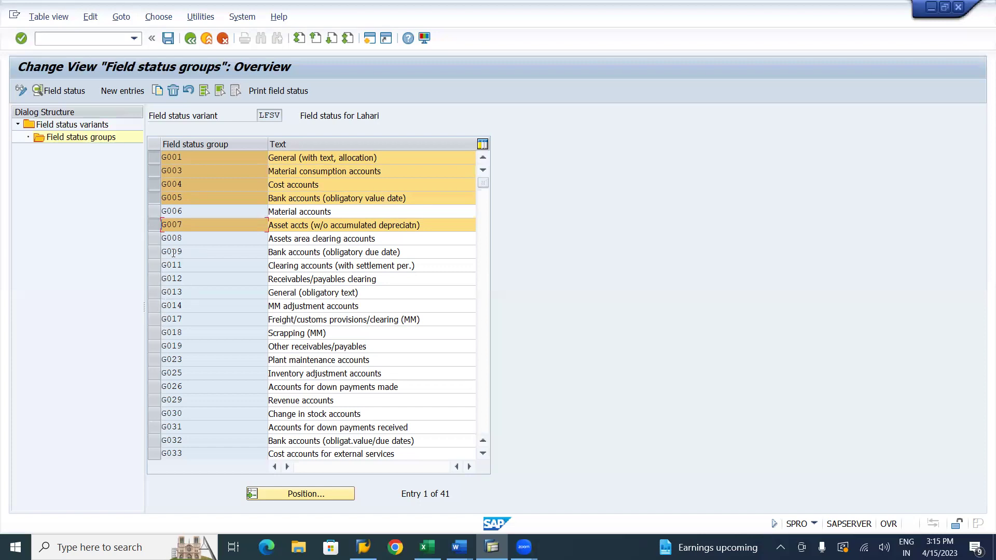
pyautogui.click(155, 209)
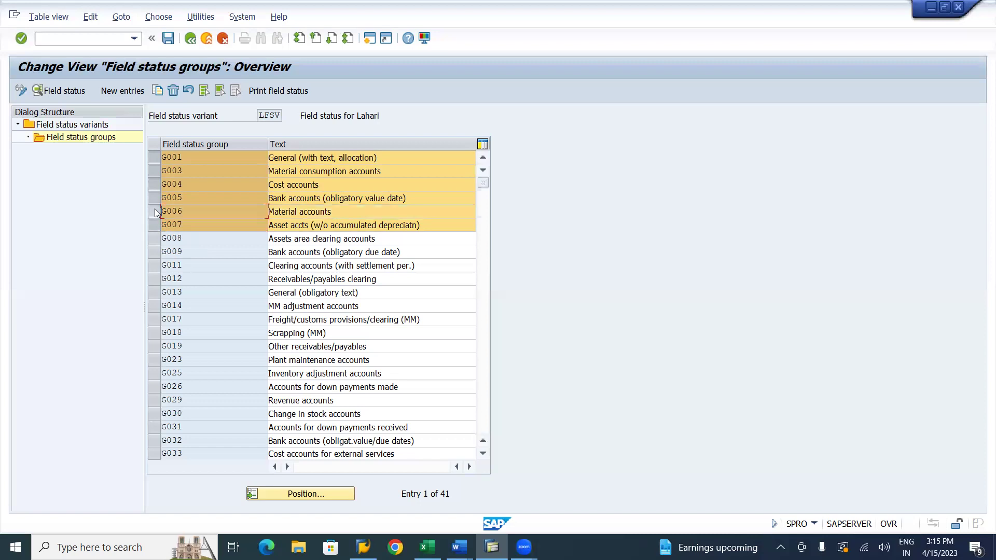
pyautogui.click(153, 238)
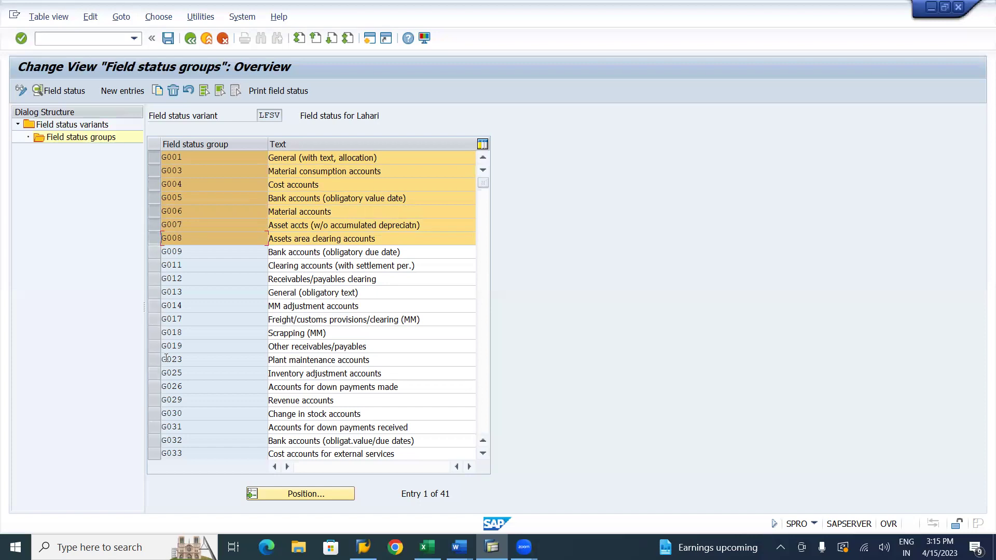
pyautogui.click(151, 308)
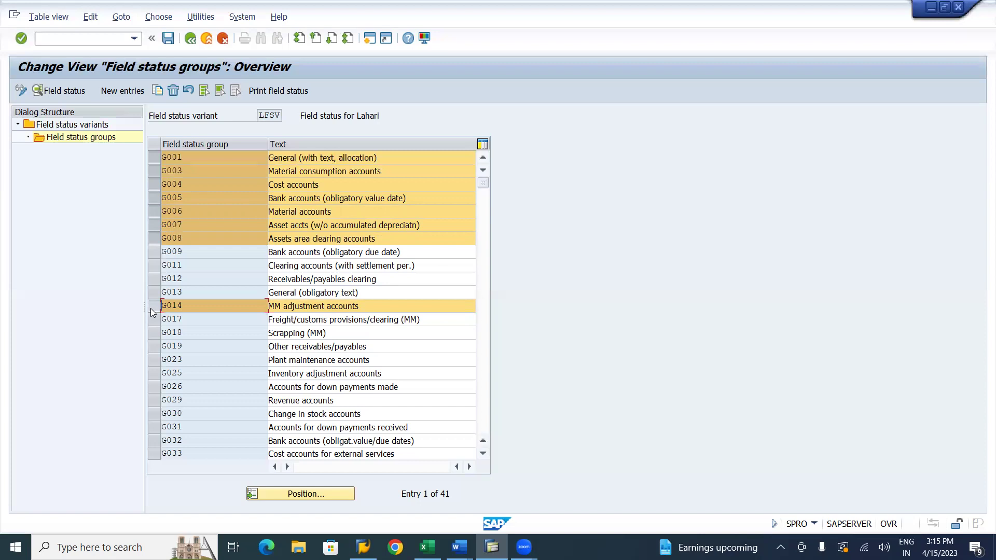
# Switch to the Document1 Word file and add "G007 – Asset Account (w/o Accum dep)" below the G006 line
pyautogui.hotkey('alt', 'Tab')
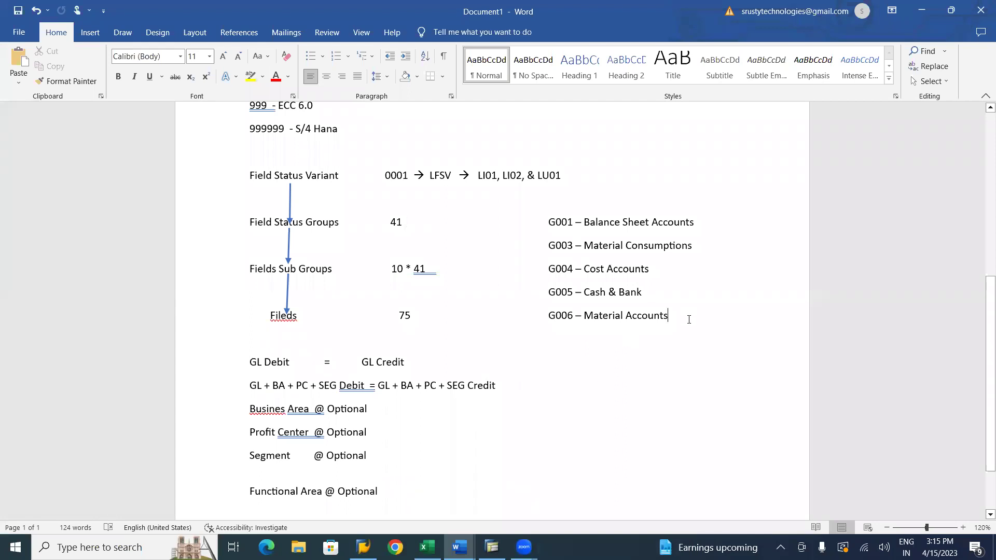
pyautogui.press('Tab')
pyautogui.press('Tab')
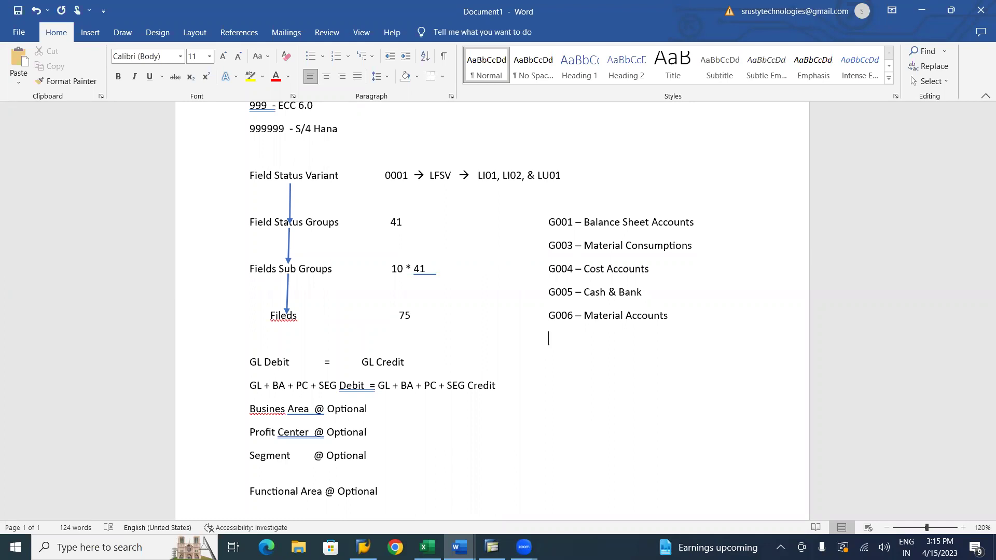
pyautogui.write('G')
pyautogui.write('00')
pyautogui.write('7')
pyautogui.write(' -')
pyautogui.write(' ADS')
pyautogui.press('BackSpace')
pyautogui.press('BackSpace')
pyautogui.write('sset Account')
pyautogui.press('BackSpace')
pyautogui.write('(w/c')
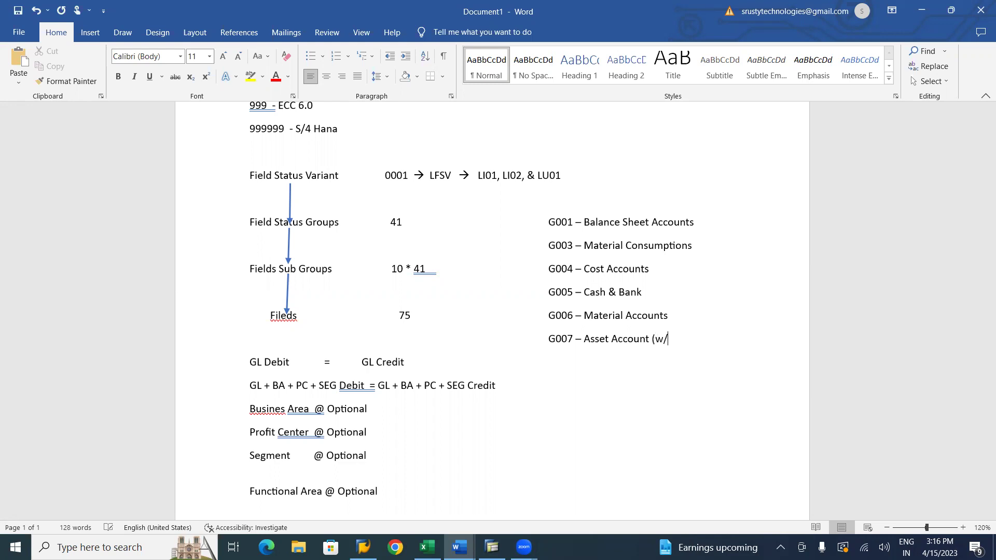
pyautogui.write('Accum dep)')
# Add the line "G008 – Assets Area Clearing accounts" below G007 in the field status group list
pyautogui.press('Return')
pyautogui.write('G008 -')
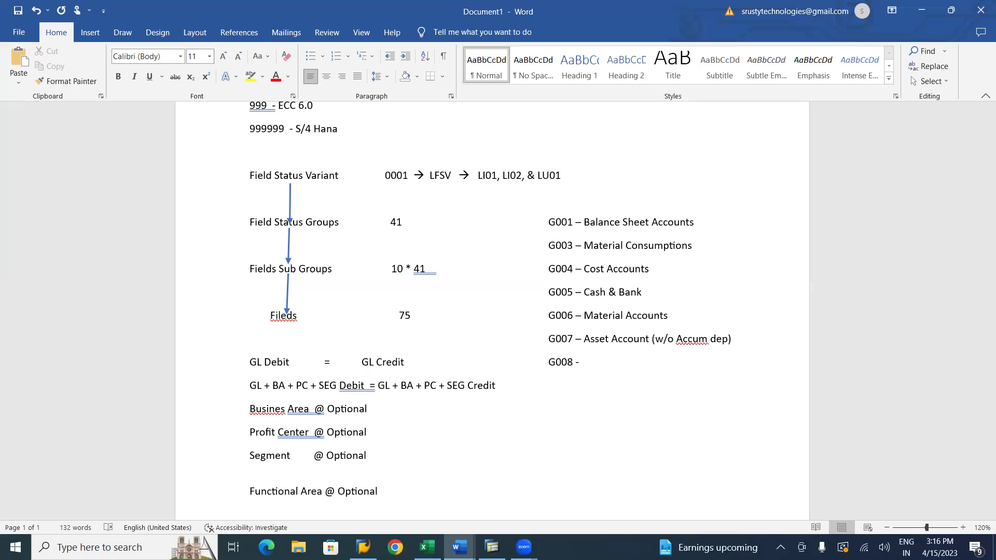
pyautogui.write(' al')
pyautogui.press('BackSpace')
pyautogui.press('BackSpace')
pyautogui.write('Assets Area ')
pyautogui.write('Ce')
pyautogui.write('l')
pyautogui.press('BackSpace')
pyautogui.press('BackSpace')
pyautogui.write('learing accounts')
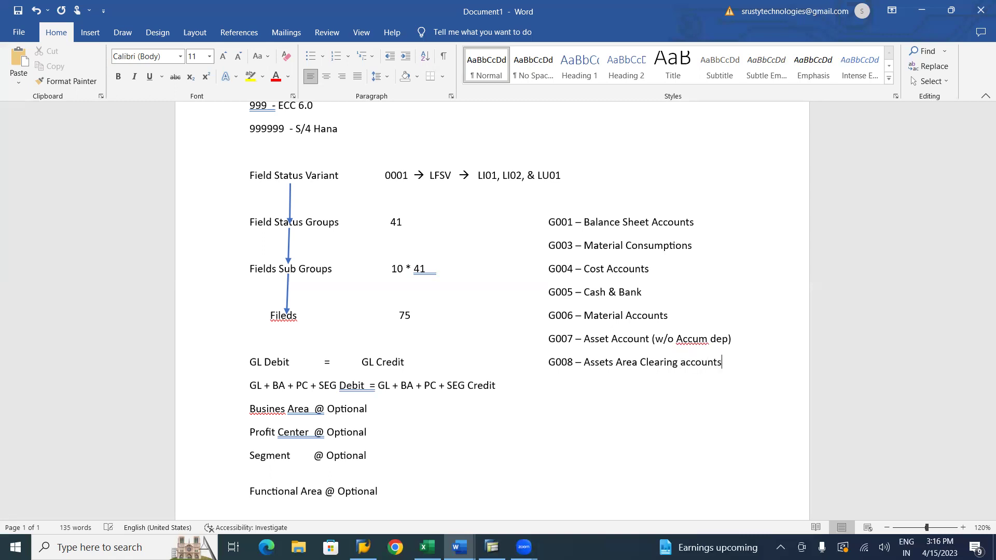
# Add "G014 – MM Adjustment Accounts" below G008, aligned with the other groups on the GL + BA + PC + SEG line
pyautogui.click(498, 386)
pyautogui.press('Tab')
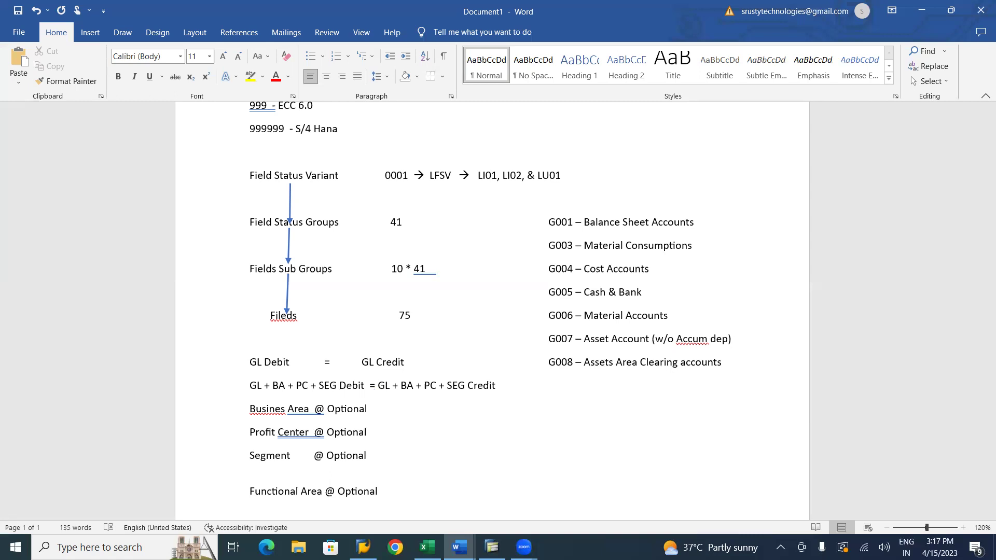
pyautogui.write('G016')
pyautogui.press('BackSpace')
pyautogui.press('BackSpace')
pyautogui.write('4 -')
pyautogui.write('MM Adj')
pyautogui.write('ustment A')
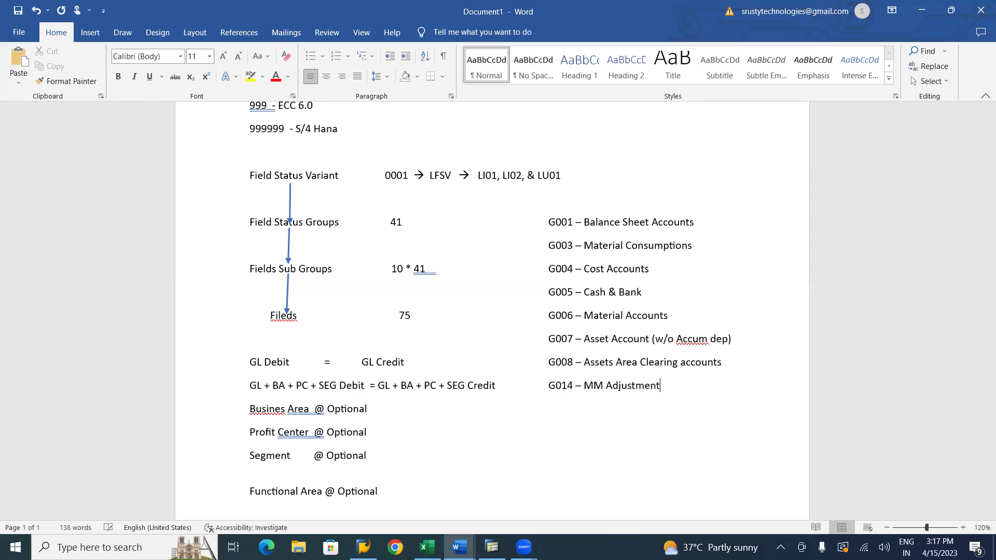
pyautogui.write('ccounts')
# Return to the SAP field status groups and also select G030 Change in stock accounts and G029 Revenue accounts
pyautogui.hotkey('alt', 'Tab')
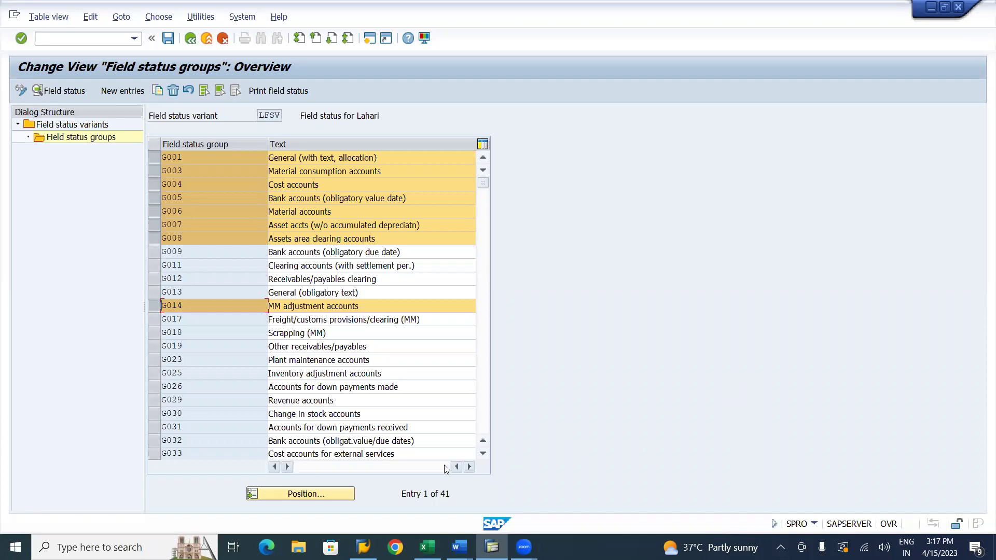
pyautogui.click(154, 414)
pyautogui.click(153, 400)
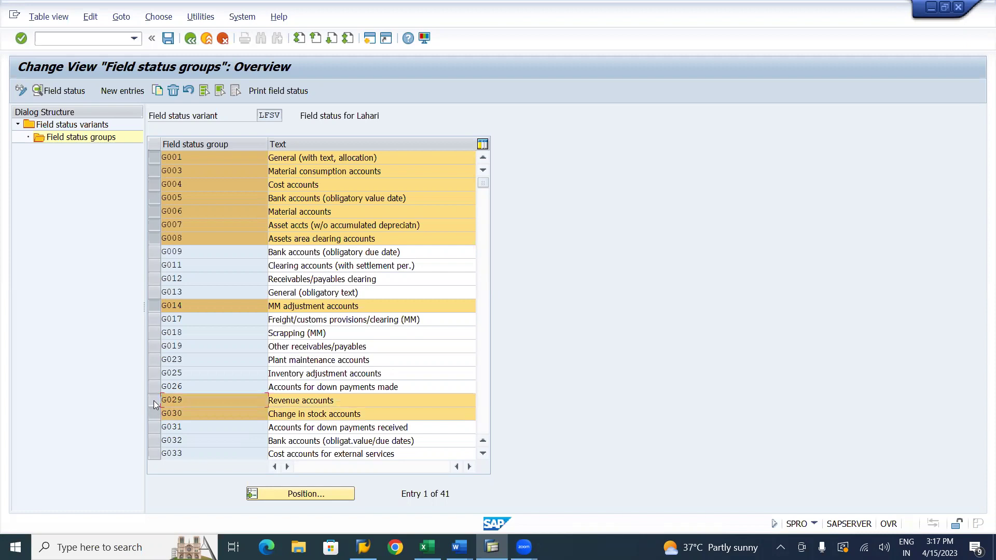
# Switch to the Word document and add "G029 – Revenue Accounts" below the G014 line
pyautogui.hotkey('alt', 'Tab')
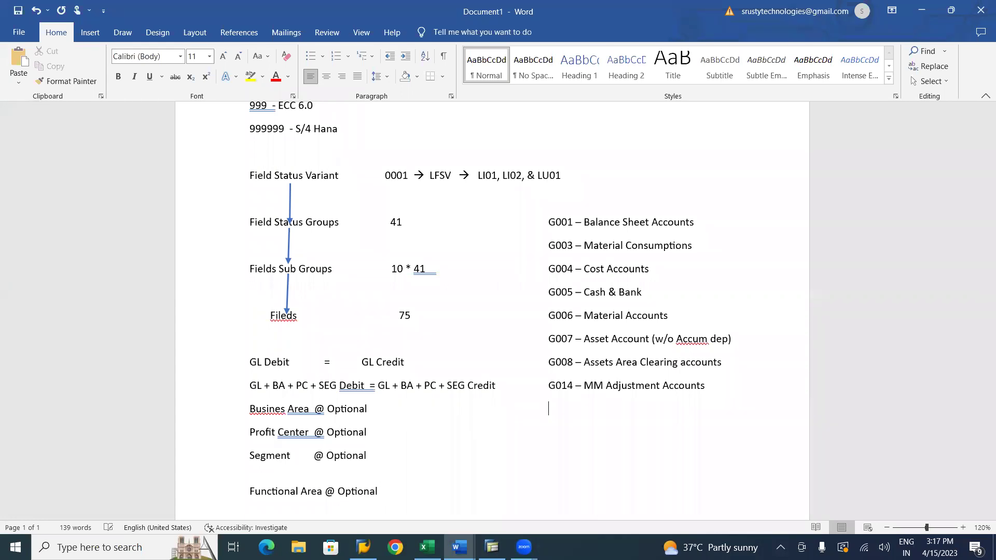
pyautogui.write('G02')
pyautogui.write('9 - ')
pyautogui.write('Reven')
pyautogui.write('ue Accounts')
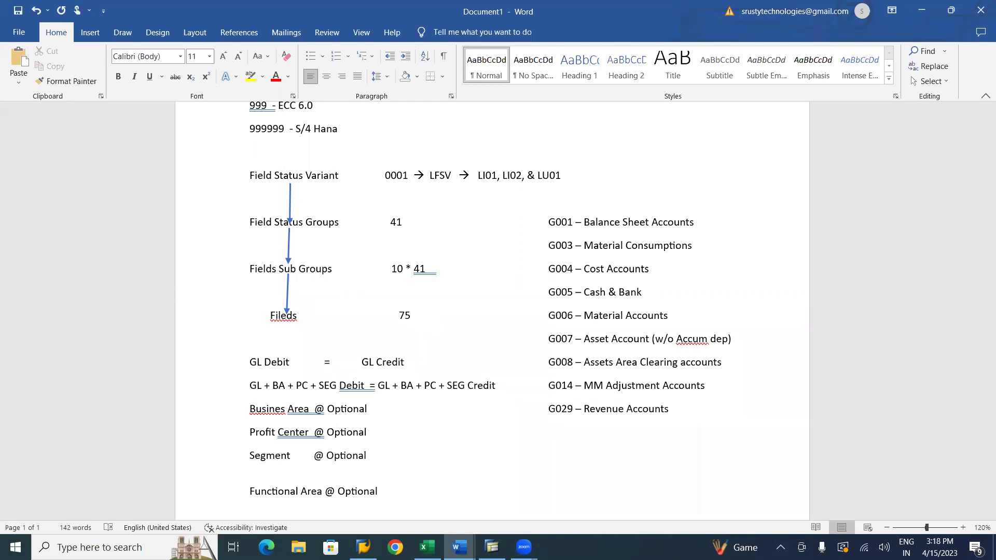
# Add the line "G030 – Change in Stock Accounts" below G029 in the field status group list
pyautogui.press('Return')
pyautogui.write('g')
pyautogui.press('BackSpace')
pyautogui.write('G030-')
pyautogui.press('BackSpace')
pyautogui.press('BackSpace')
pyautogui.write('- cha')
pyautogui.press('BackSpace')
pyautogui.press('BackSpace')
pyautogui.press('BackSpace')
pyautogui.write('Change in Stock Accounts')
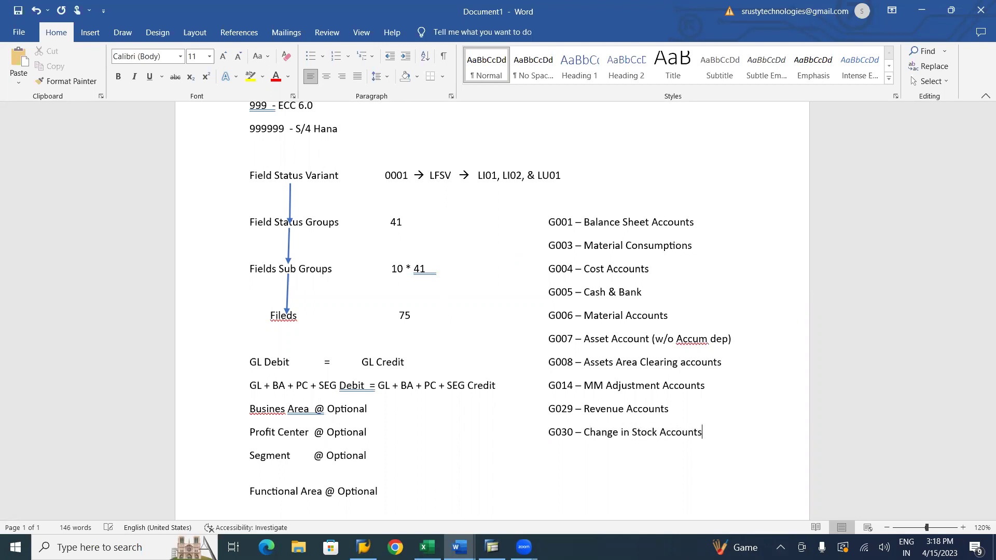
# Select field status group G045 Goods/invoice received clearing accounts in SAP, and return to the Word notes
pyautogui.hotkey('alt', 'Tab')
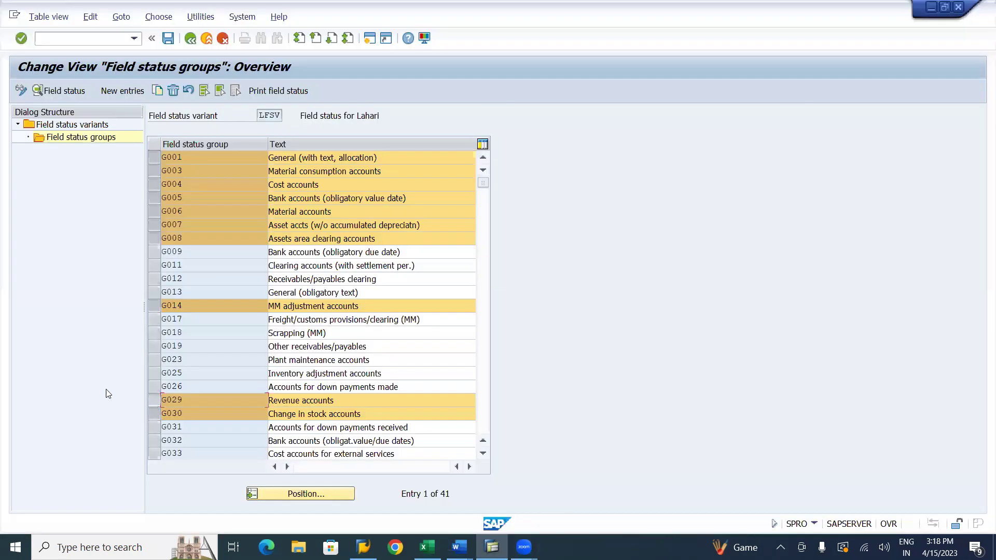
pyautogui.hotkey('alt', 'Tab')
pyautogui.hotkey('alt', 'Tab')
pyautogui.click(483, 453)
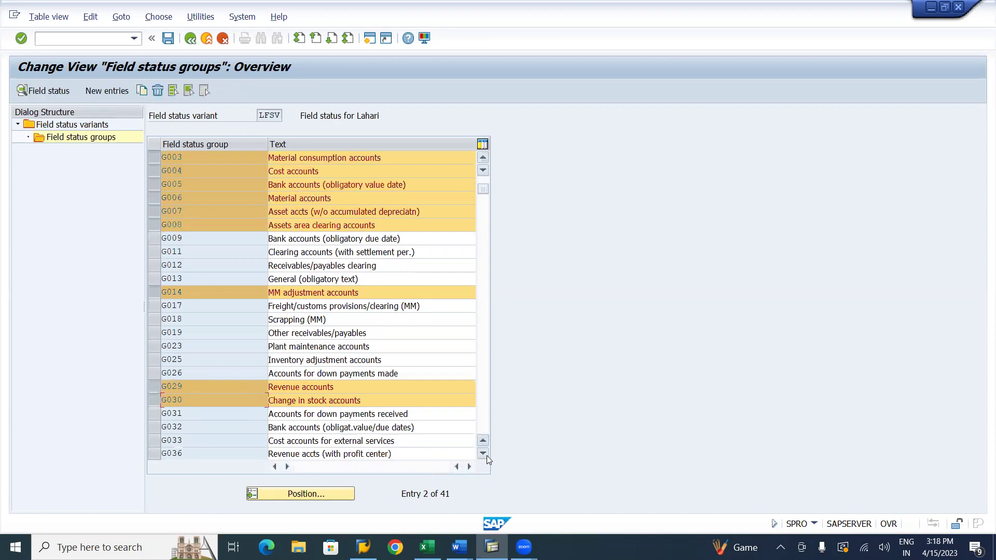
pyautogui.click(486, 456)
pyautogui.click(487, 456)
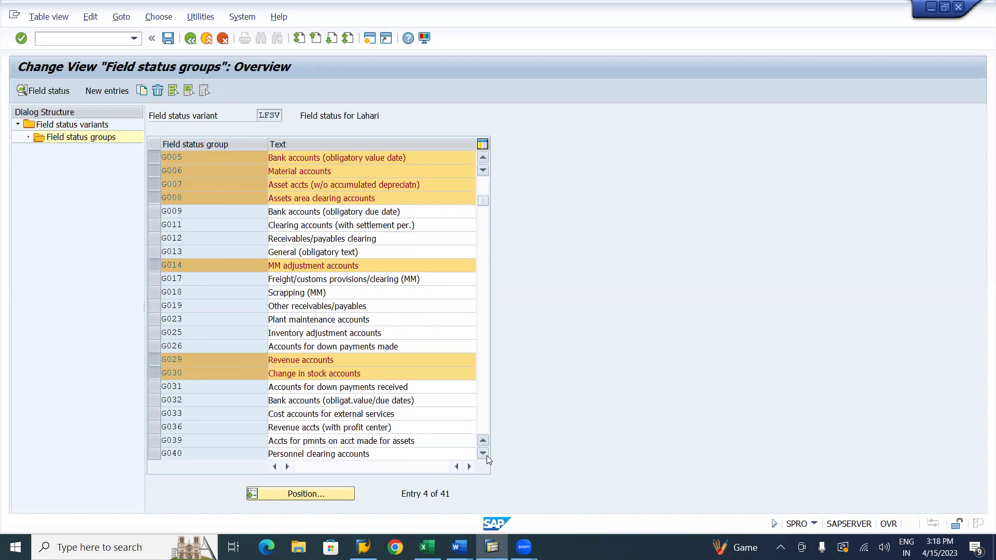
pyautogui.click(487, 455)
pyautogui.click(487, 455)
pyautogui.click(487, 455)
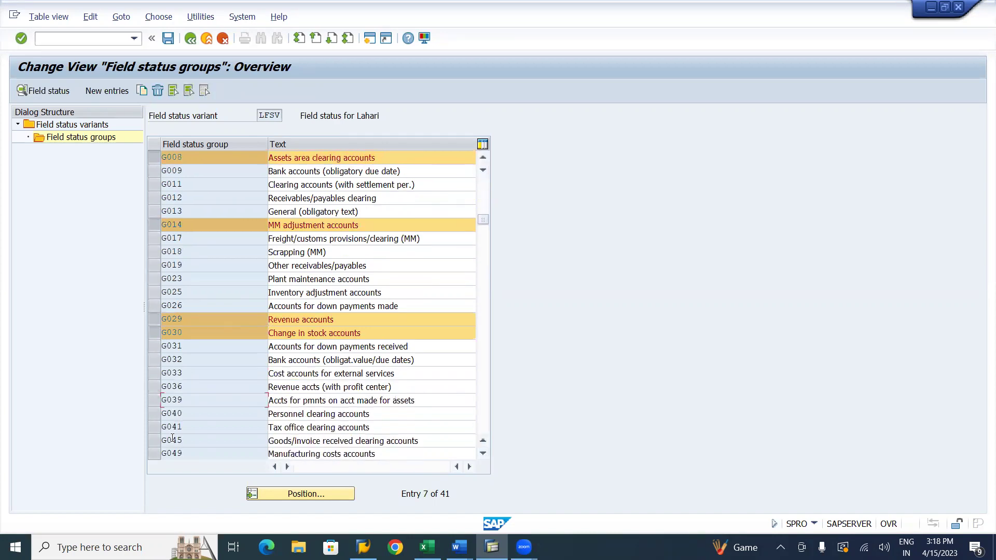
pyautogui.click(154, 444)
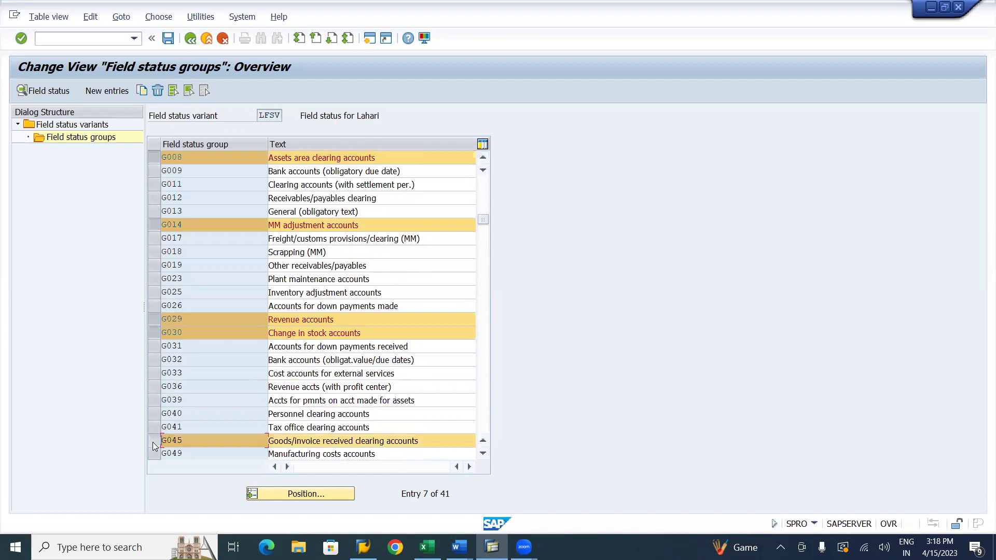
pyautogui.hotkey('alt', 'Tab')
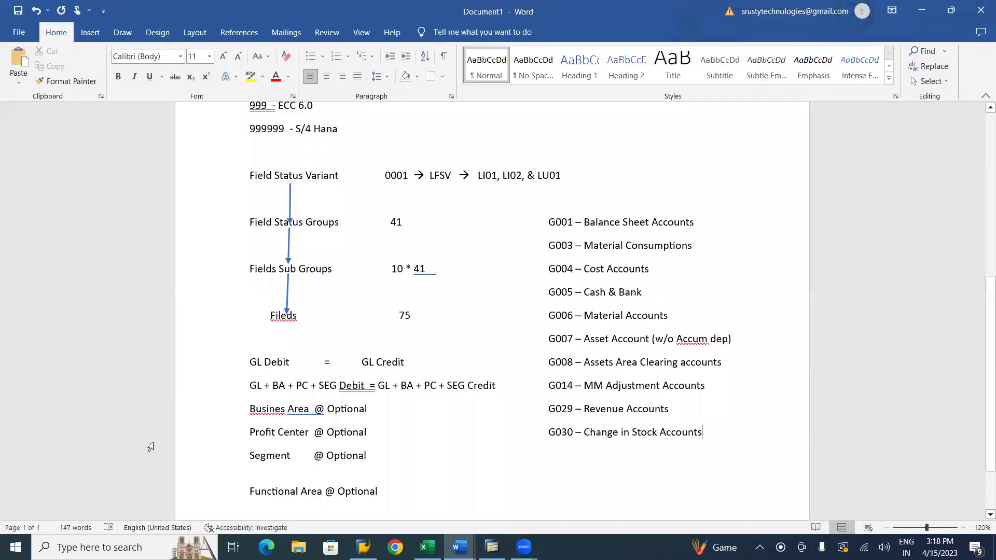
# Add the line "G045 – Goods/Service Recvd Clrng A/c" below the G030 line in the field status group list
pyautogui.click(547, 455)
pyautogui.write('G')
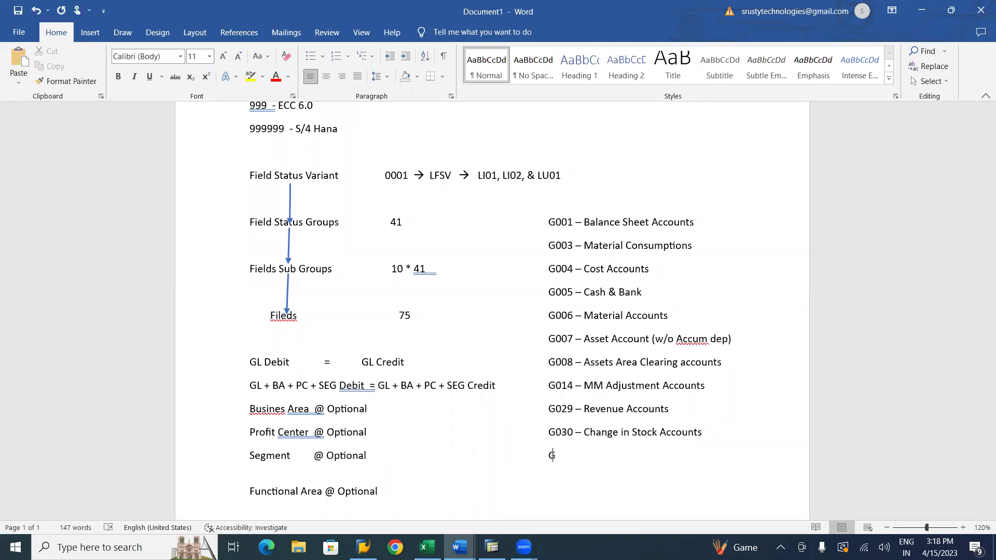
pyautogui.write('0')
pyautogui.write('45')
pyautogui.write(' -')
pyautogui.write('Goods/')
pyautogui.write('Service')
pyautogui.write('R')
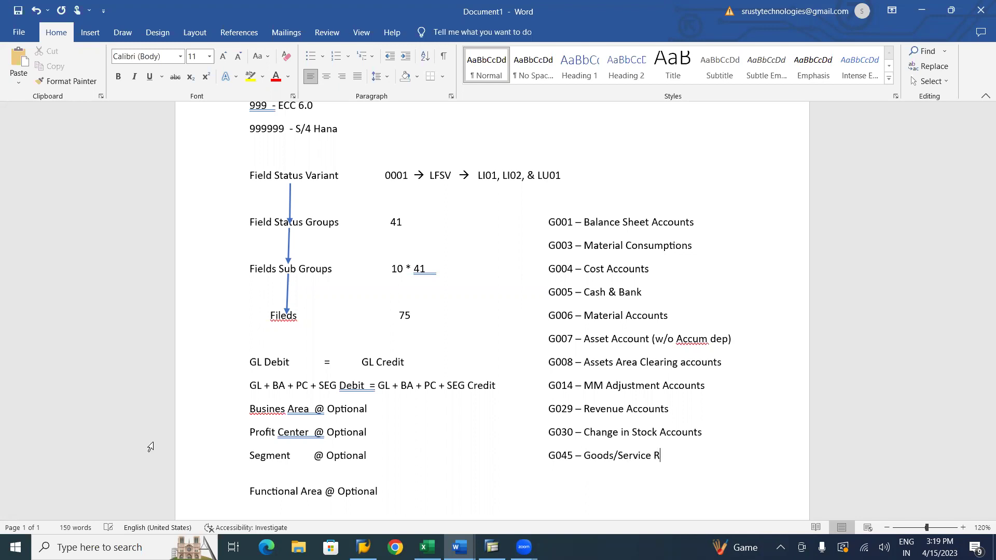
pyautogui.write('ecvd Clrng A.c')
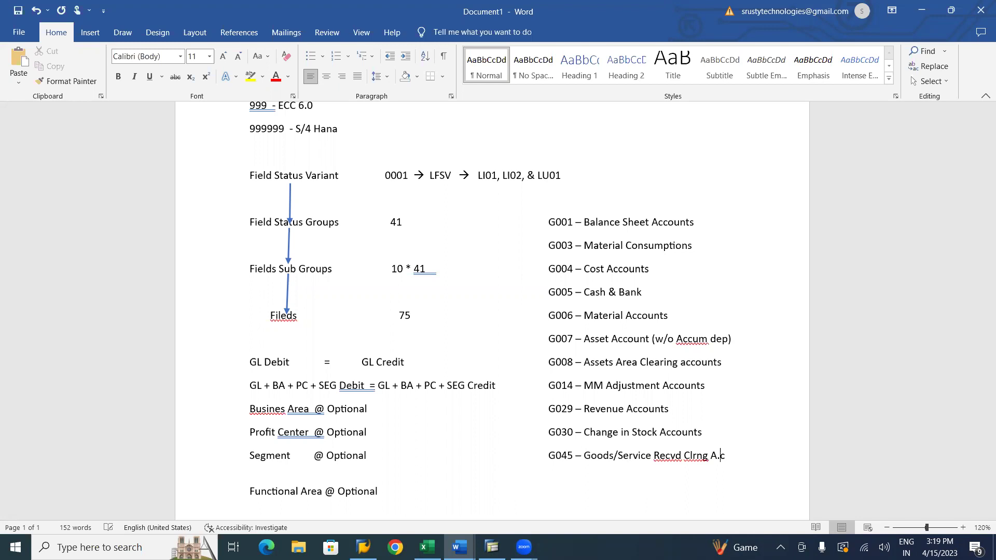
pyautogui.press('BackSpace')
pyautogui.press('BackSpace')
pyautogui.write('/c')
# Check the G045 description in SAP and change "Service" to "Invoice" in the G045 line of the Word notes
pyautogui.hotkey('alt', 'Tab')
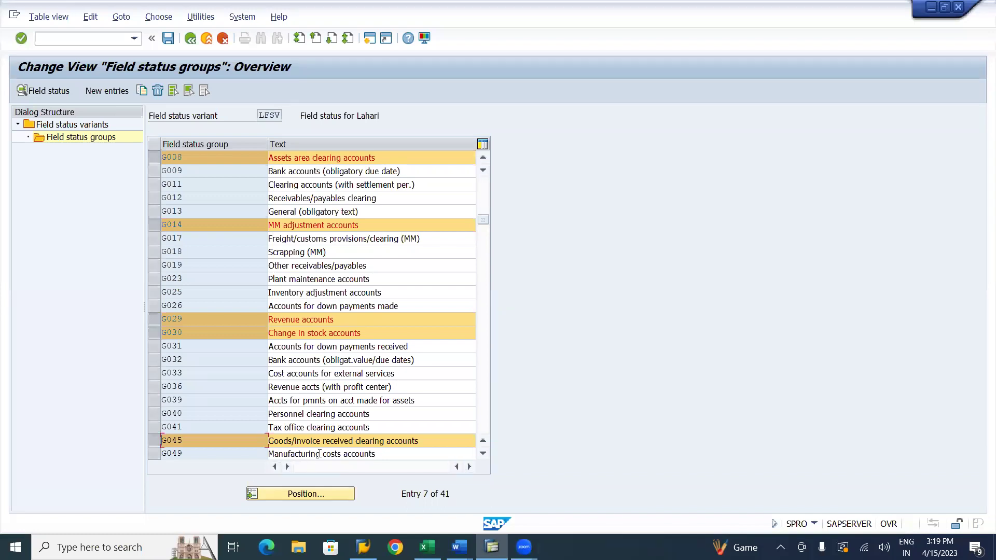
pyautogui.hotkey('alt', 'Tab')
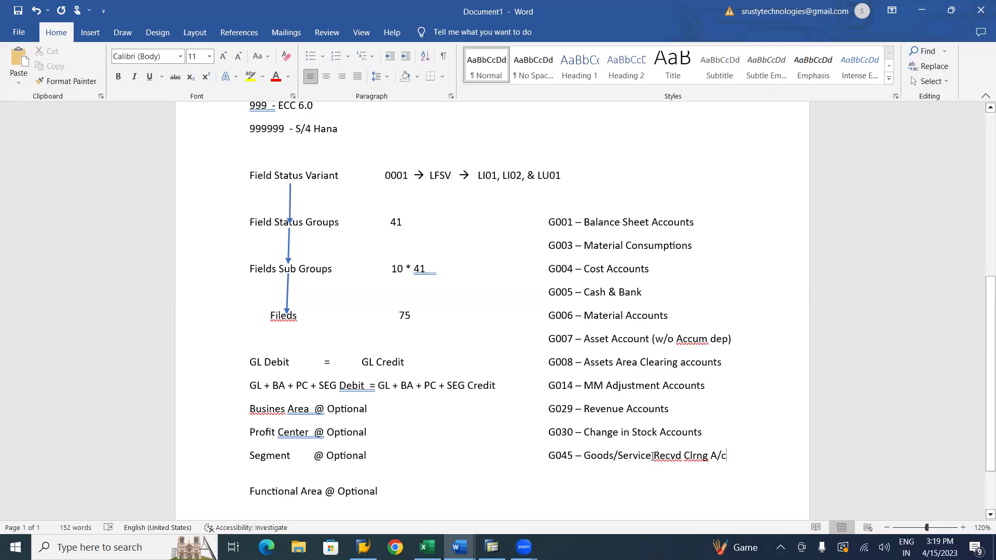
pyautogui.press('BackSpace')
pyautogui.press('BackSpace')
pyautogui.press('BackSpace')
pyautogui.press('BackSpace')
pyautogui.press('BackSpace')
pyautogui.press('BackSpace')
pyautogui.press('BackSpace')
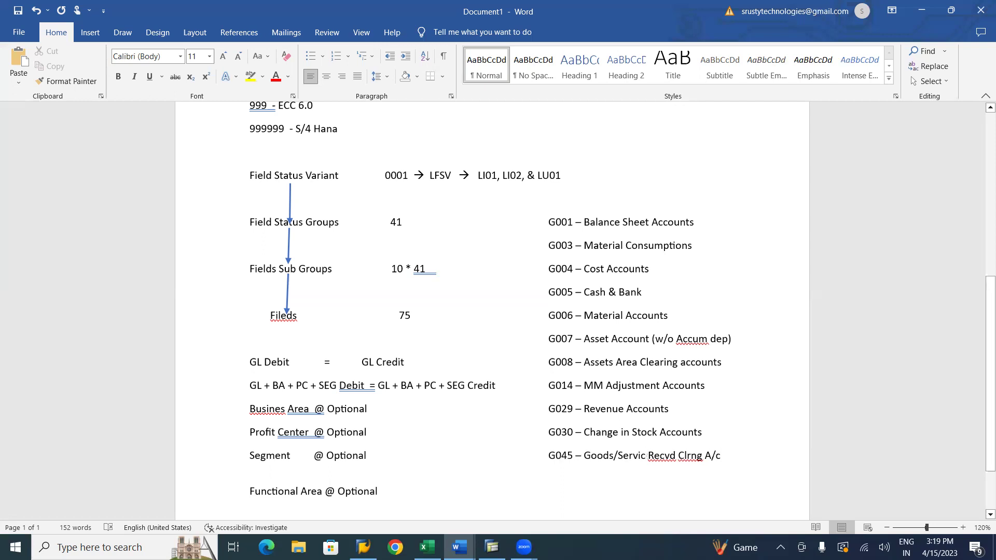
pyautogui.write('Invoice')
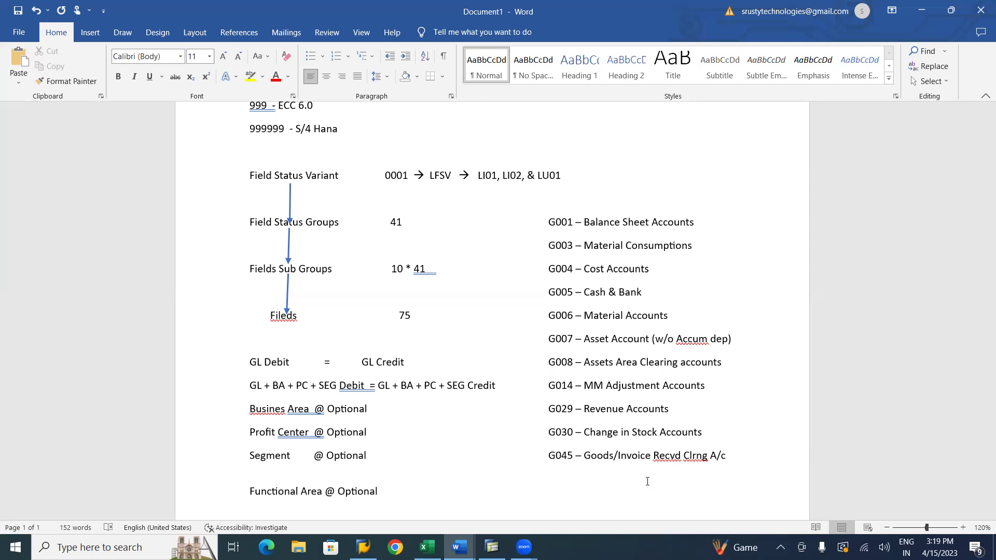
# Switch to SAP, also select field status group G052 Accounts for fixed asset retirement, and return to the Word notes
pyautogui.hotkey('alt', 'Tab')
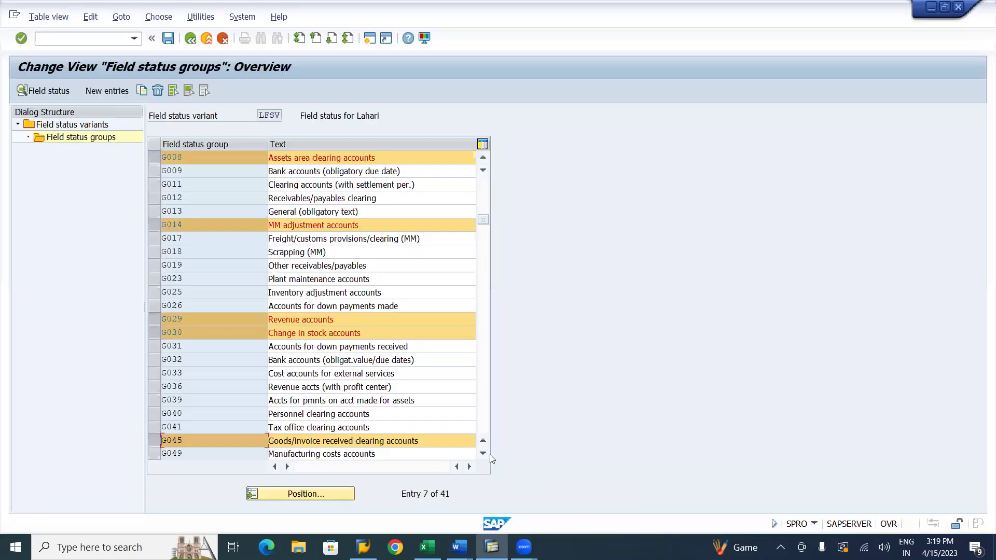
pyautogui.click(483, 454)
pyautogui.click(483, 454)
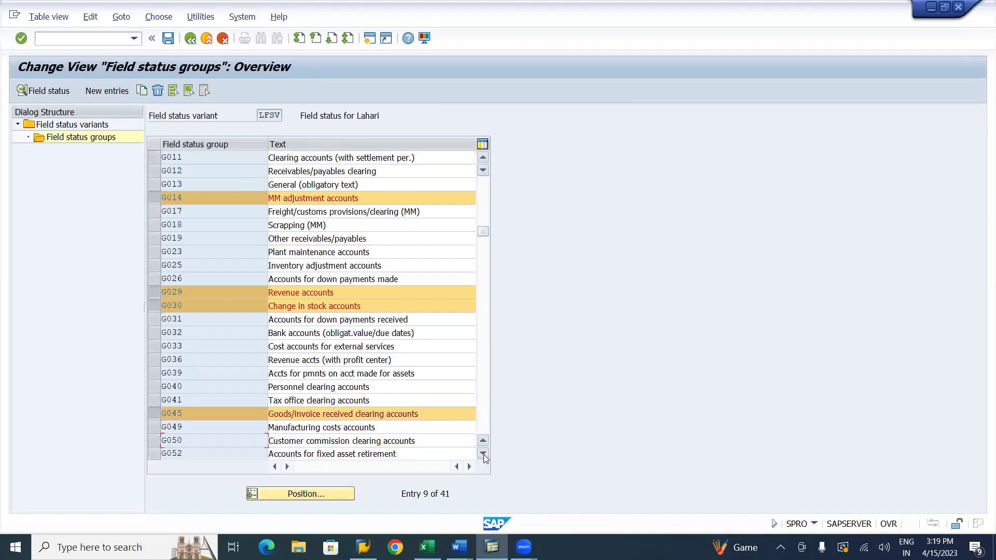
pyautogui.click(483, 454)
pyautogui.click(483, 454)
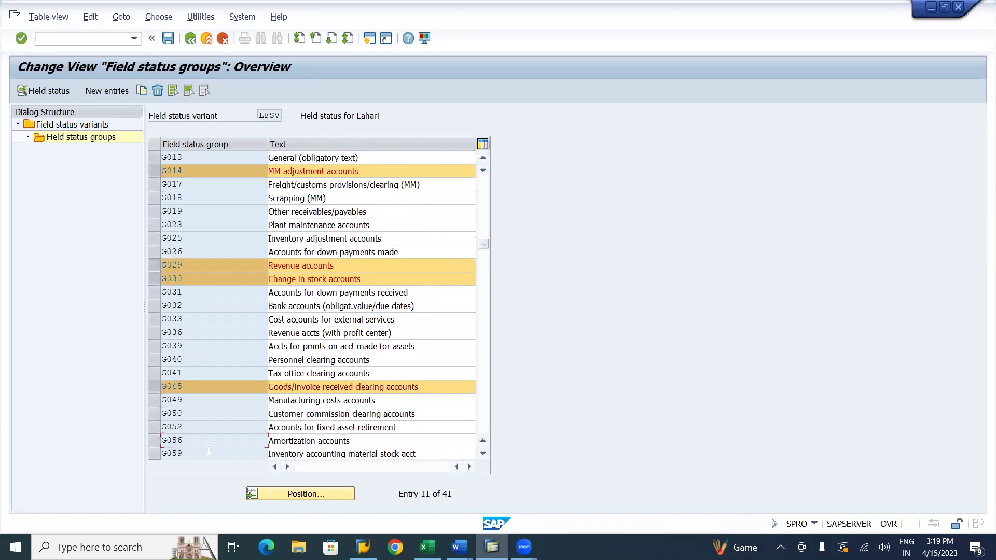
pyautogui.click(153, 428)
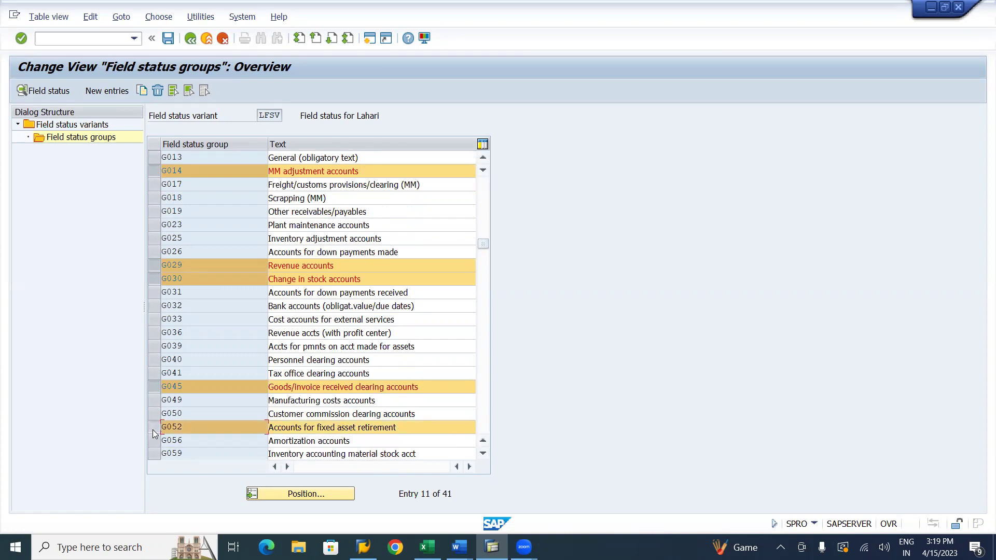
pyautogui.hotkey('alt', 'Tab')
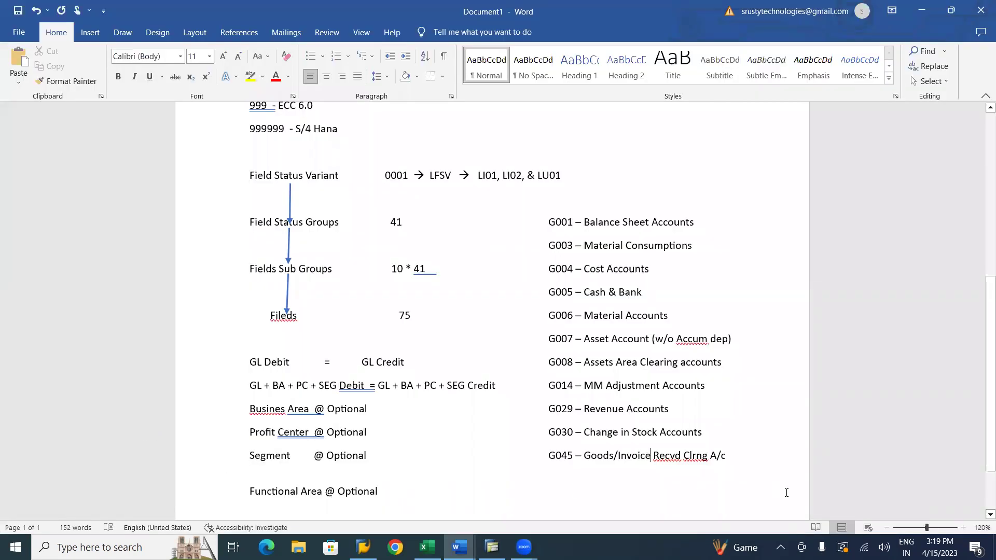
# Start the line "G052 – Accounts" below G045, aligned with the list on the Functional Area line
pyautogui.press('Down')
pyautogui.press('Tab')
pyautogui.press('Tab')
pyautogui.press('Tab')
pyautogui.press('Tab')
pyautogui.press('Tab')
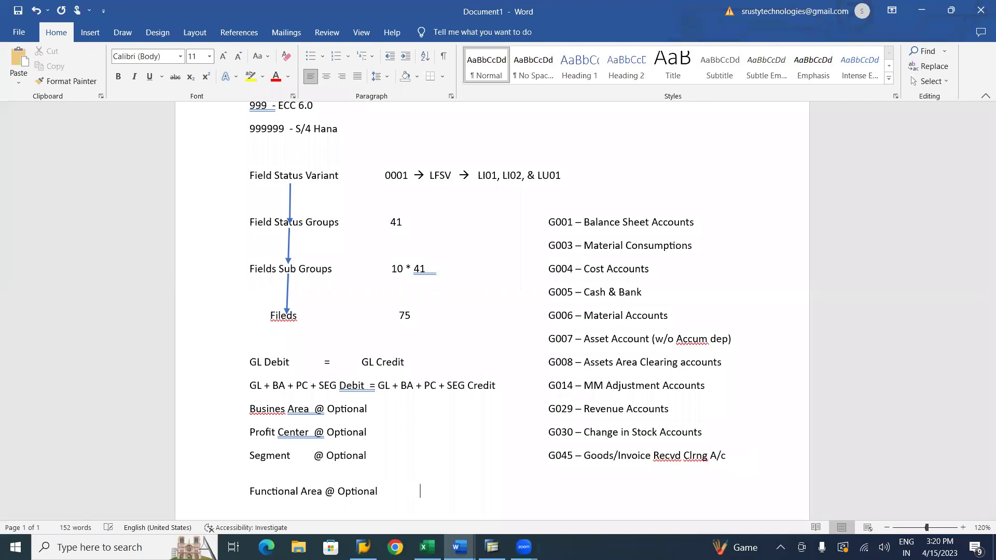
pyautogui.write('G')
pyautogui.press('BackSpace')
pyautogui.press('BackSpace')
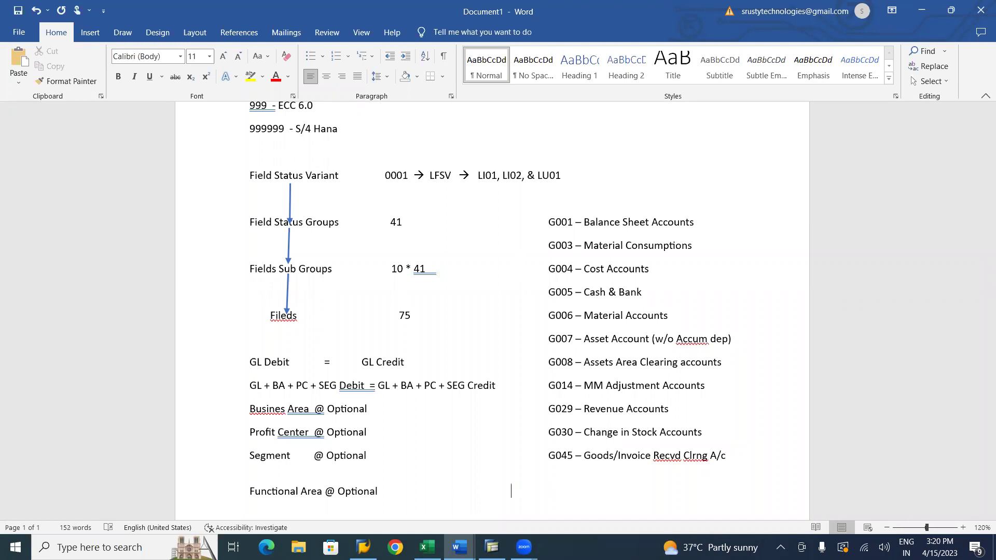
pyautogui.write('G')
pyautogui.write('052')
pyautogui.write(' - ')
pyautogui.write('Accounts ')
# Try to complete the G052 line with "for Fixed Assets retirement", and undo the added words
pyautogui.write('for Fixed')
pyautogui.write(' Assets ')
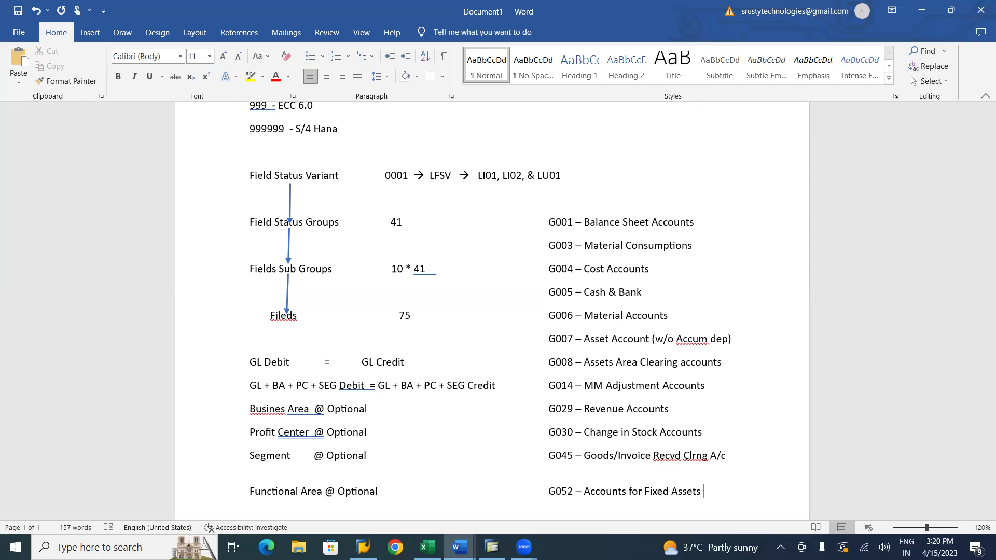
pyautogui.write('retirement')
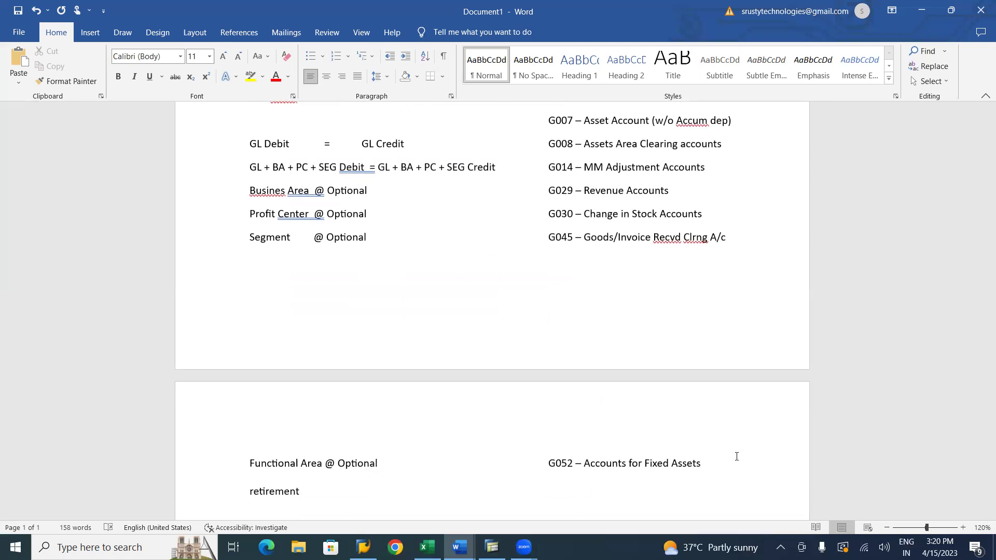
pyautogui.hotkey('ctrl', 'z')
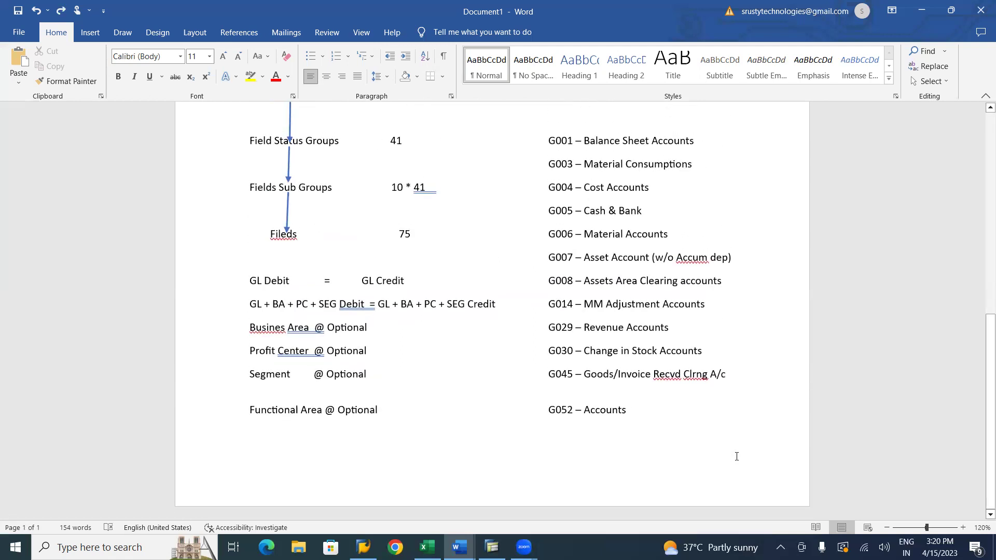
# Complete the G052 line with the shortened wording "for Fixed Assets rtr"
pyautogui.write('for Fixed ')
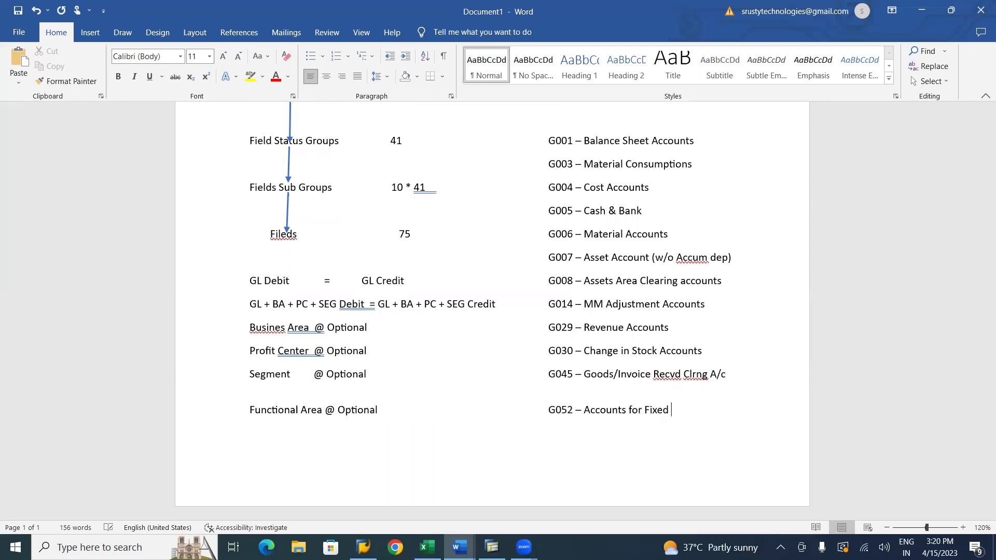
pyautogui.write('Assets rtr')
# Switch to SAP, also select field status group G067 Reconciliation accounts, and return to the Word notes
pyautogui.hotkey('alt', 'Tab')
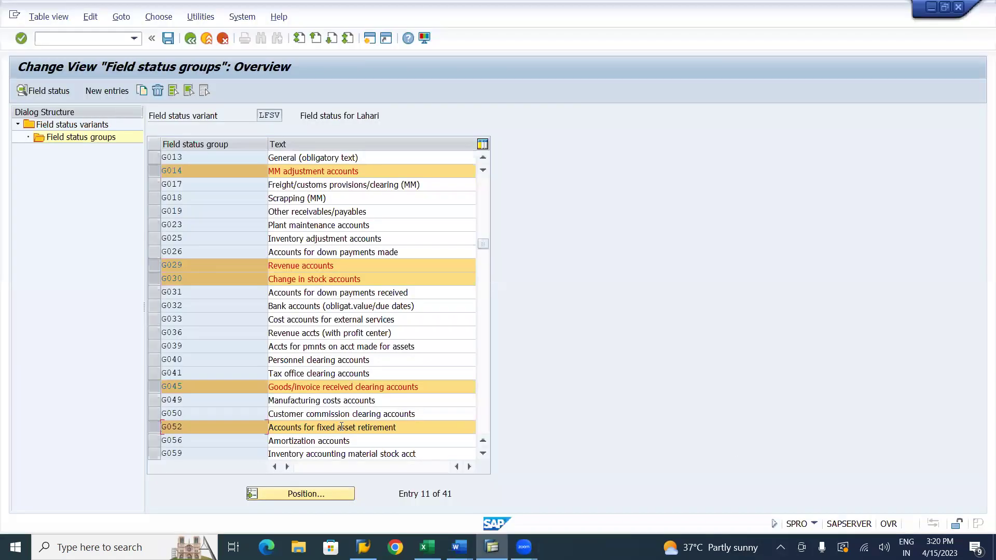
pyautogui.click(486, 425)
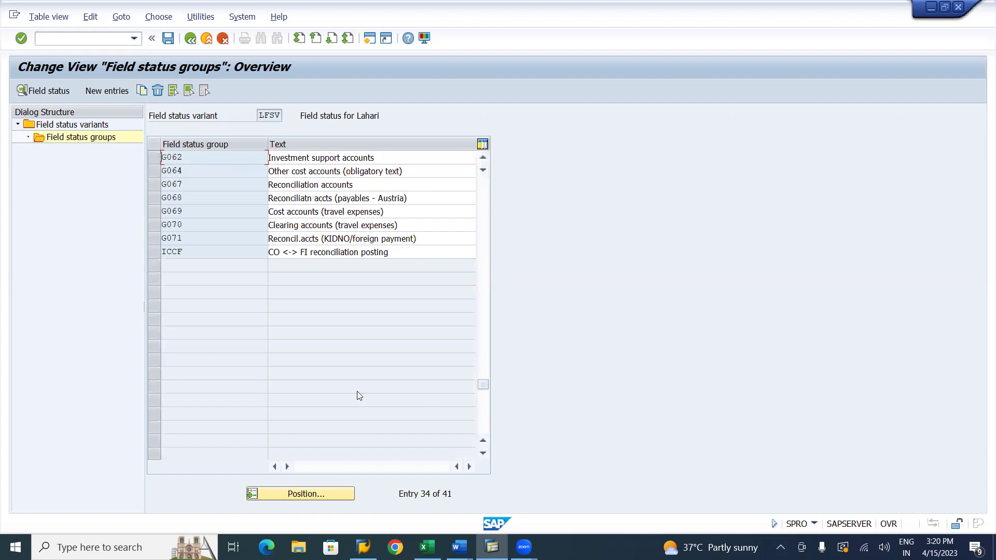
pyautogui.click(151, 185)
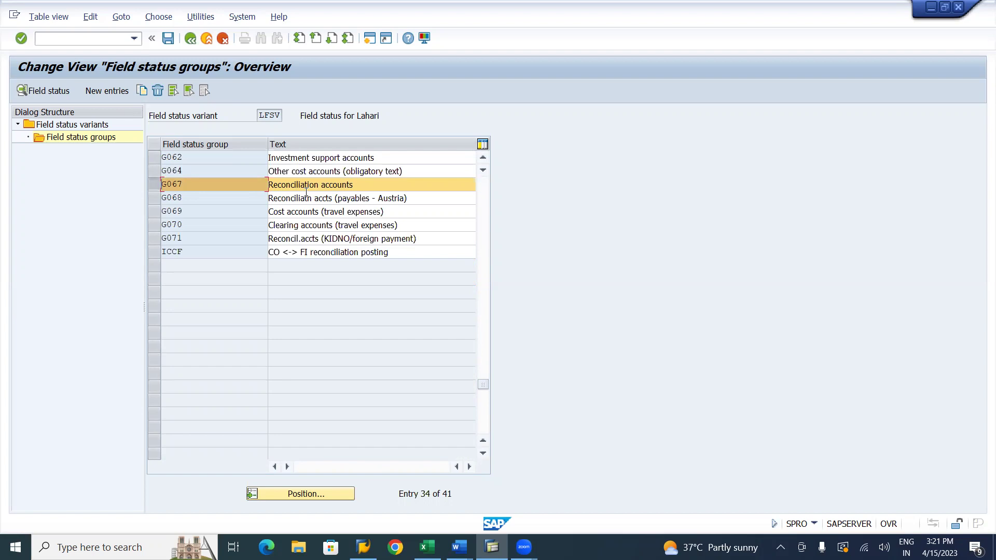
pyautogui.hotkey('alt', 'Tab')
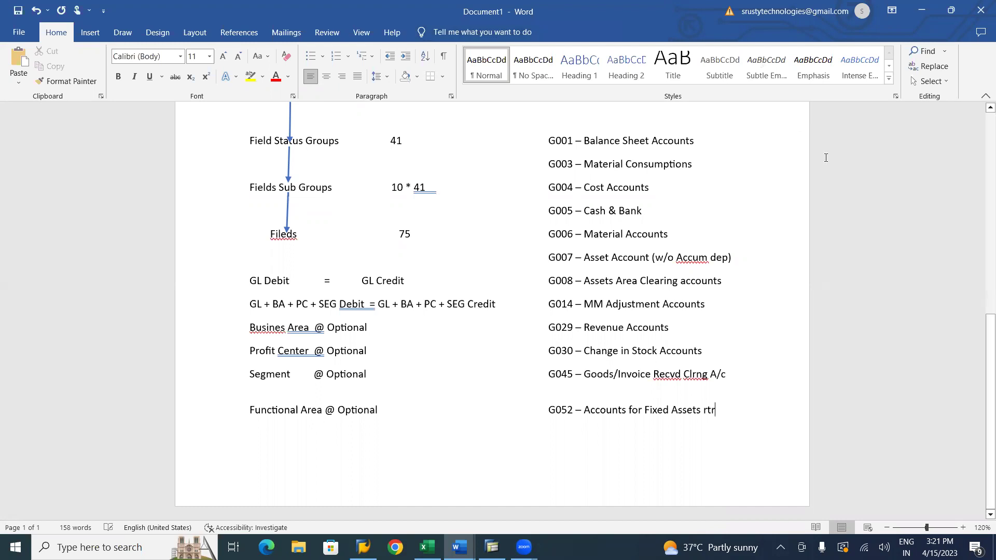
# Add the line "G067 – Reconciliation Accounts" on a new page, aligned with the field status group list
pyautogui.moveTo(982, 333); pyautogui.dragTo(981, 310)
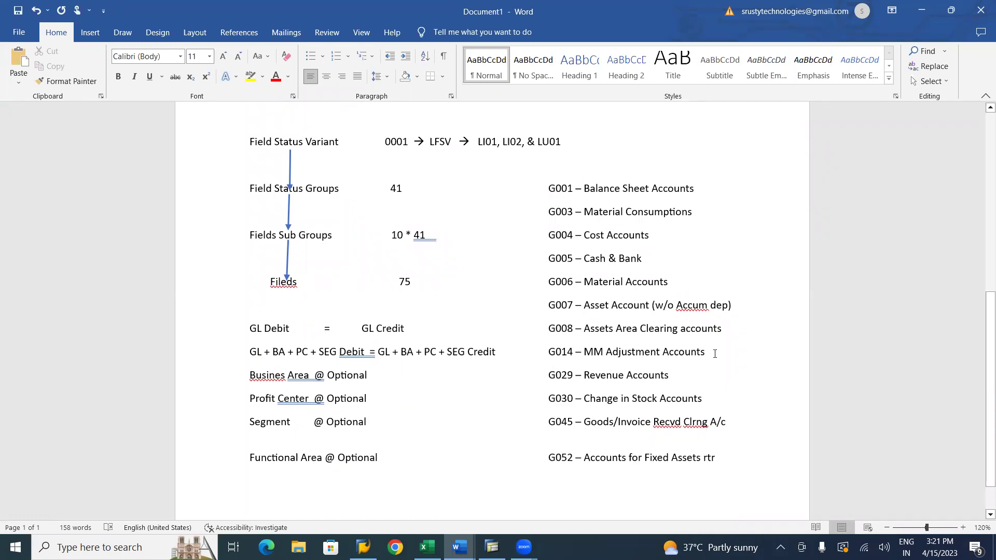
pyautogui.click(562, 438)
pyautogui.click(981, 517)
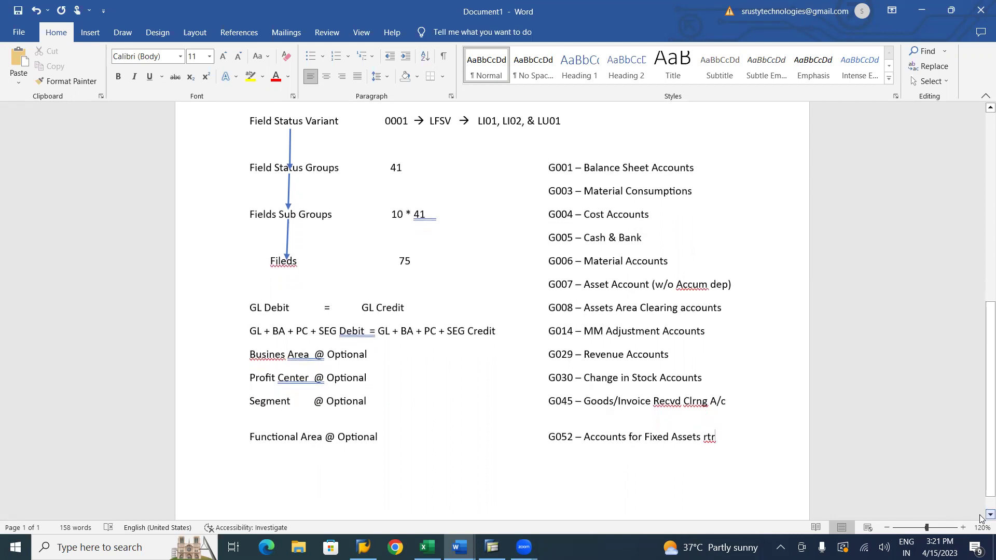
pyautogui.click(980, 517)
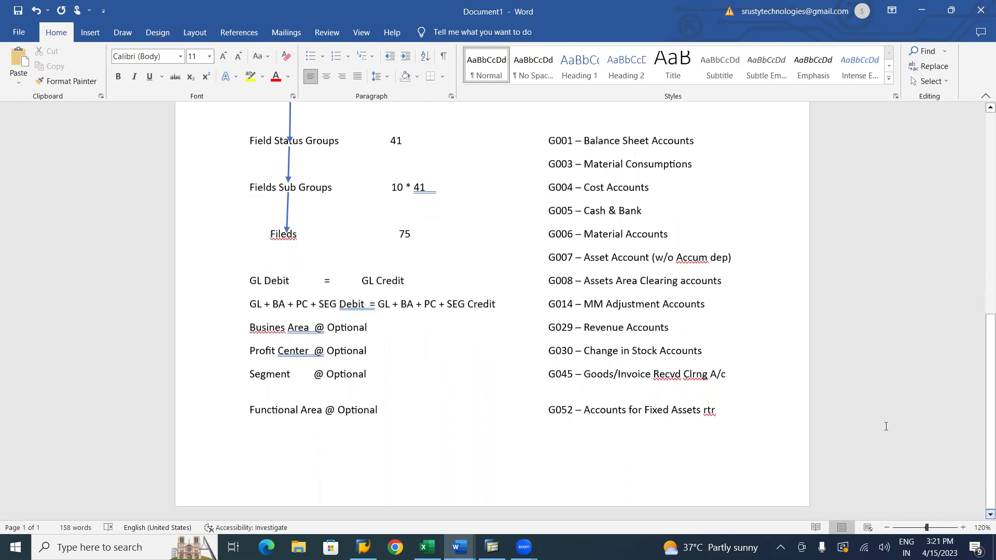
pyautogui.scroll(-3, 754, 396)
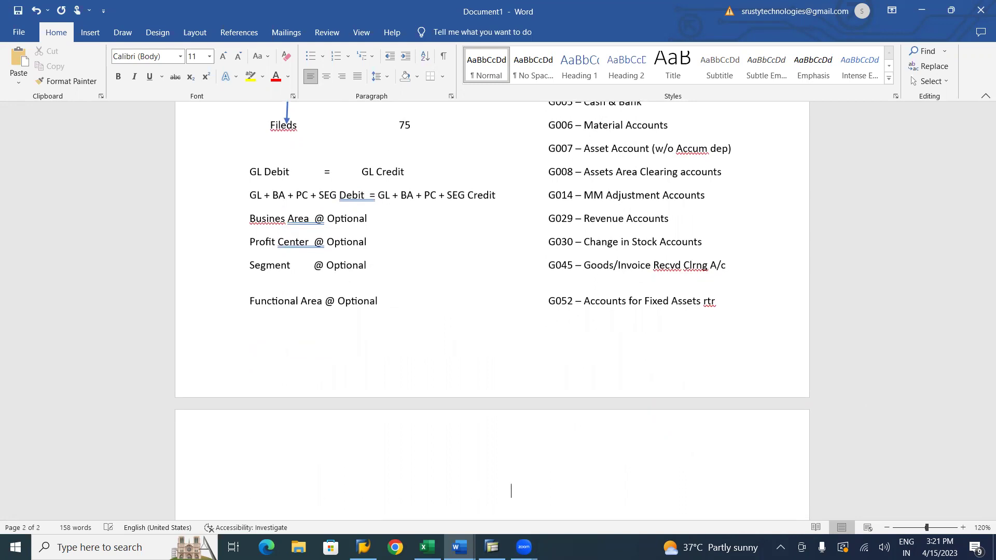
pyautogui.write('G')
pyautogui.write('0')
pyautogui.write('67 -')
pyautogui.write(' R')
pyautogui.write('ecpon')
pyautogui.press('BackSpace')
pyautogui.press('BackSpace')
pyautogui.press('BackSpace')
pyautogui.write('onciliation Accounts')
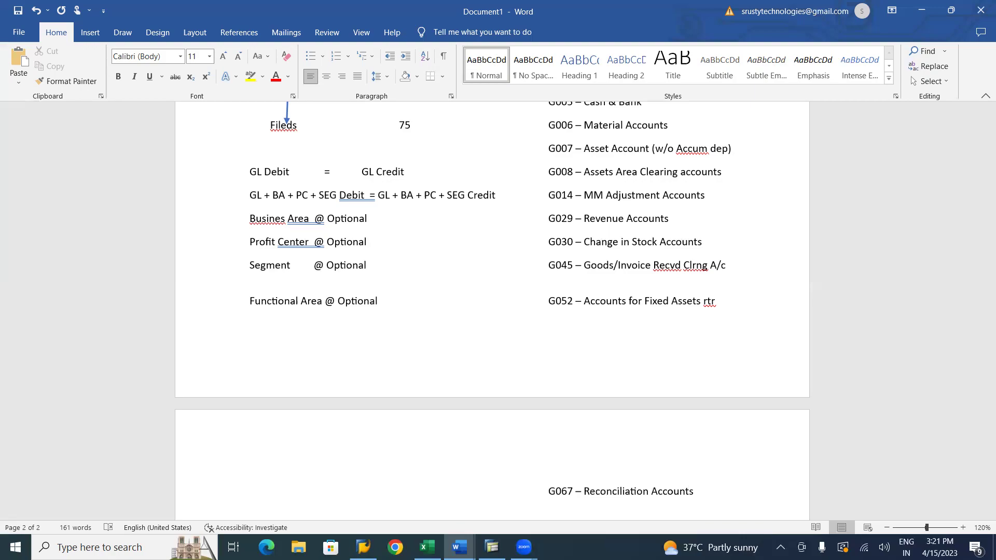
# Return to the SAP field status groups of variant LFSV and copy all the selected groups
pyautogui.hotkey('alt', 'Tab')
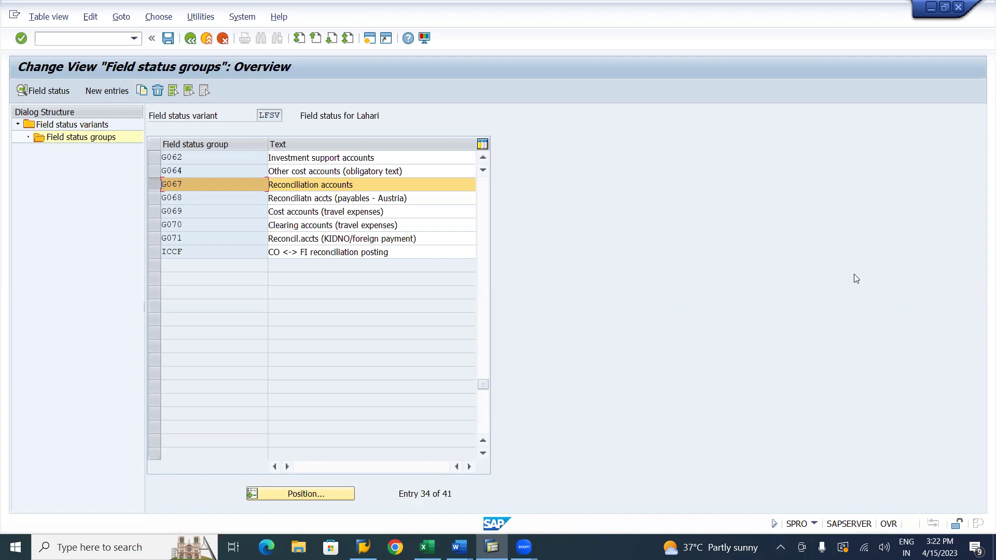
pyautogui.click(482, 158)
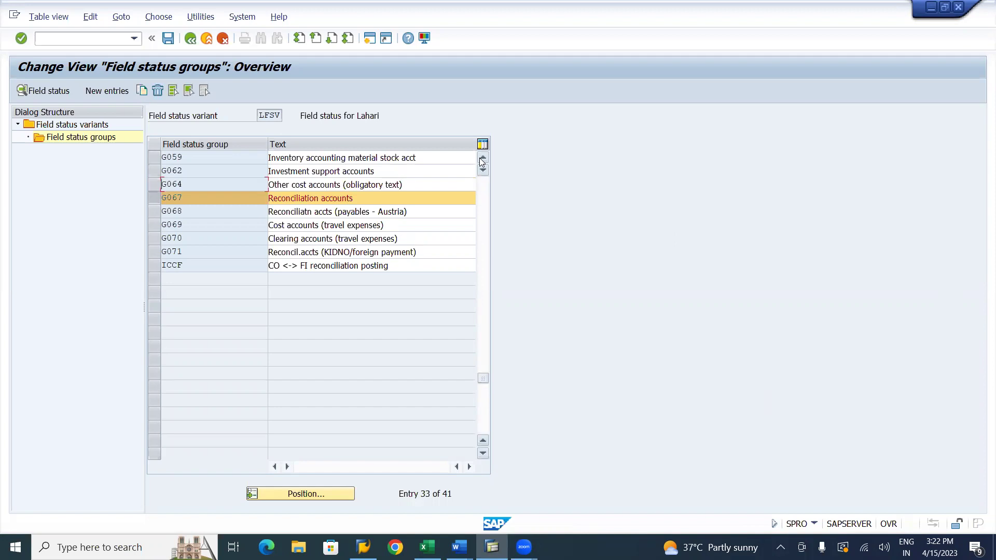
pyautogui.click(482, 158)
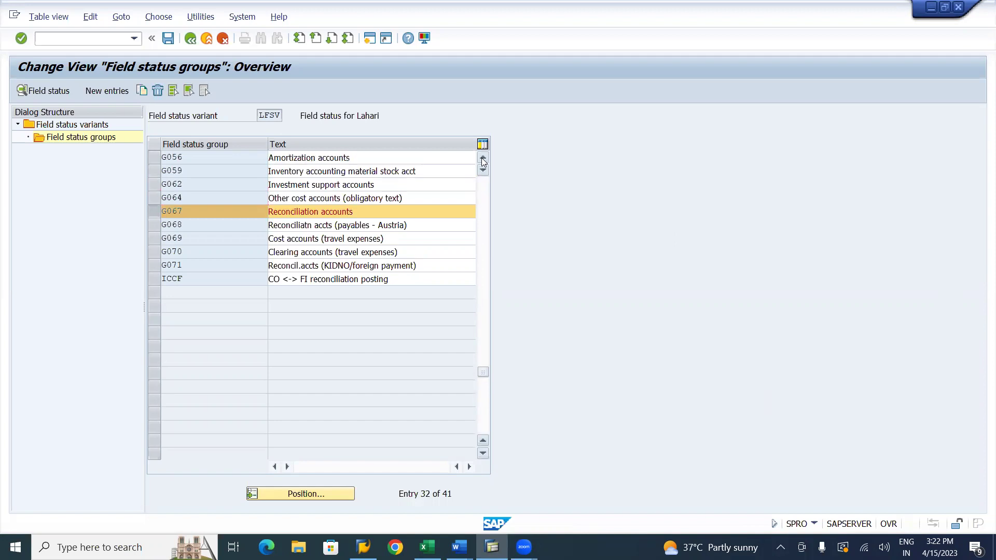
pyautogui.click(481, 158)
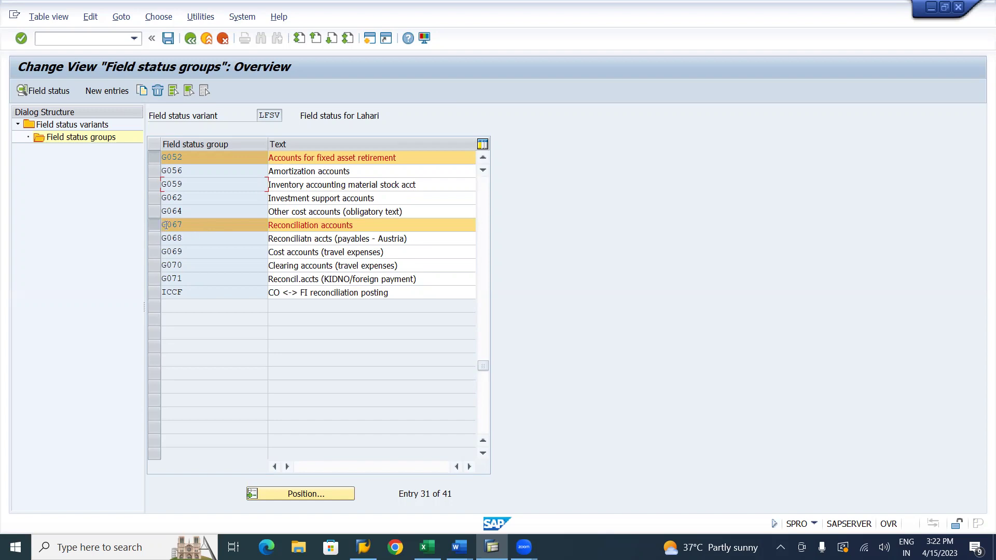
pyautogui.click(142, 90)
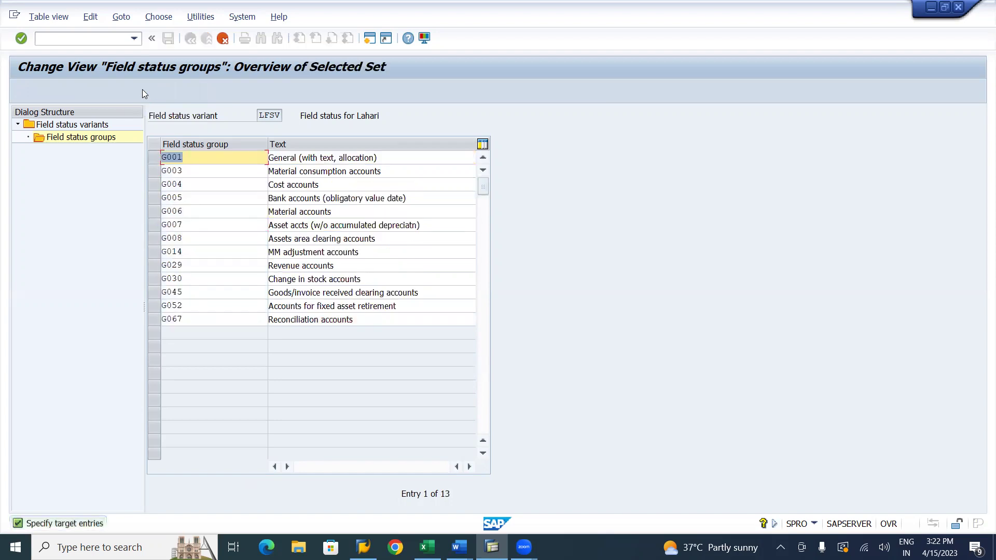
# Rename the first three copied field status groups to L001, L003 and L004
pyautogui.press('End')
pyautogui.press('BackSpace')
pyautogui.write('L')
pyautogui.press('Down')
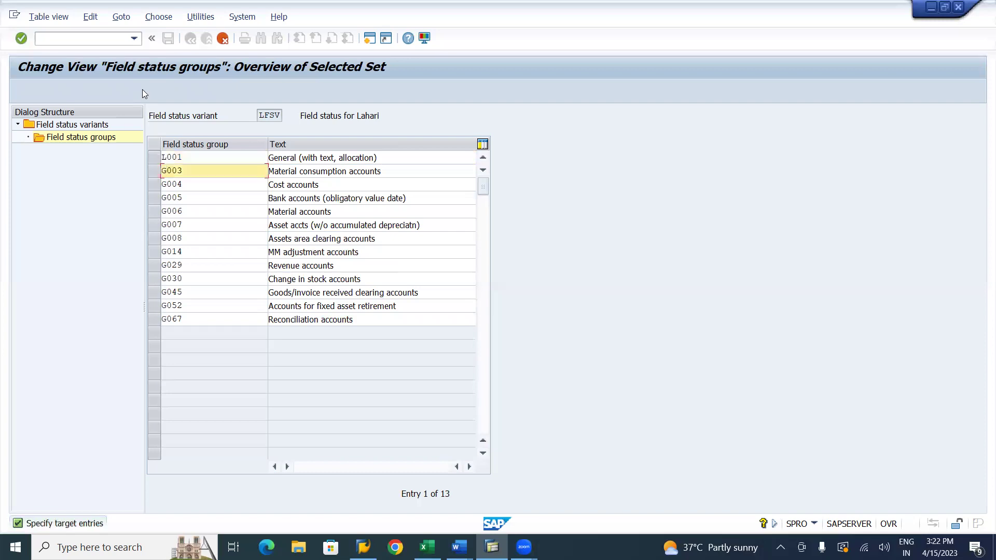
pyautogui.write('L')
pyautogui.press('Down')
pyautogui.write('L')
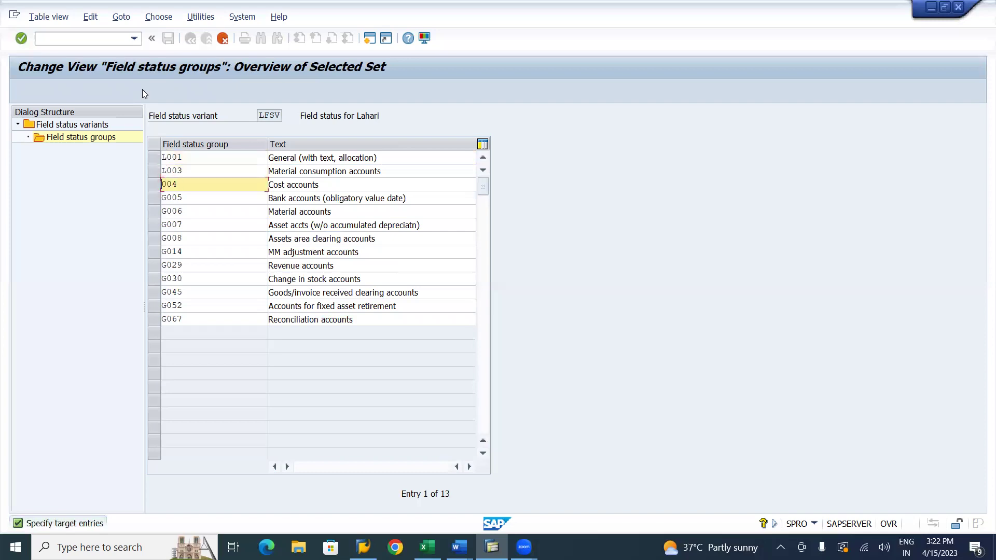
pyautogui.press('Down')
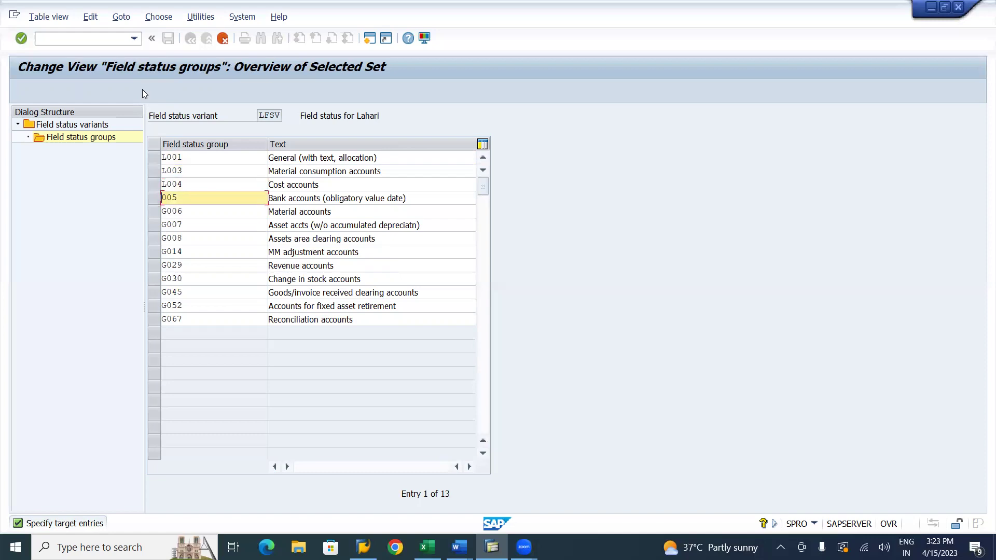
# Rename the copied groups for bank, material, asset and assets area clearing accounts to L005, L006, L007 and L008
pyautogui.write('L')
pyautogui.press('Down')
pyautogui.press('BackSpace')
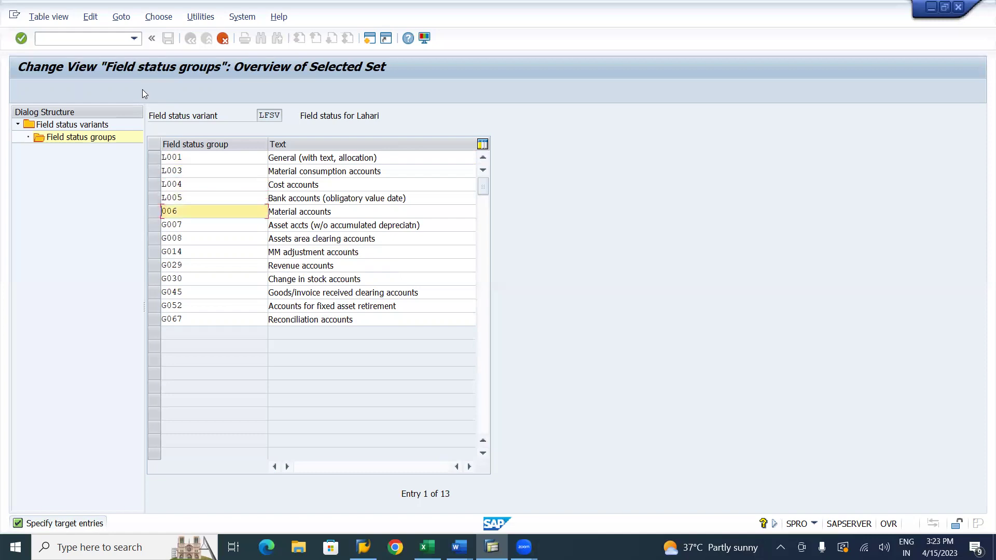
pyautogui.write('L')
pyautogui.press('Down')
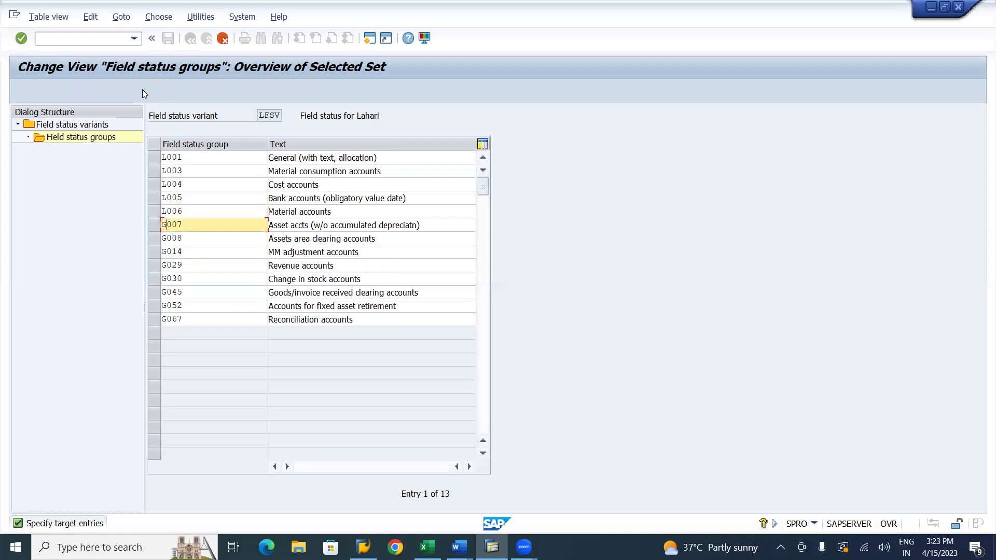
pyautogui.press('BackSpace')
pyautogui.write('L')
pyautogui.press('Down')
pyautogui.press('BackSpace')
pyautogui.write('L')
pyautogui.press('Down')
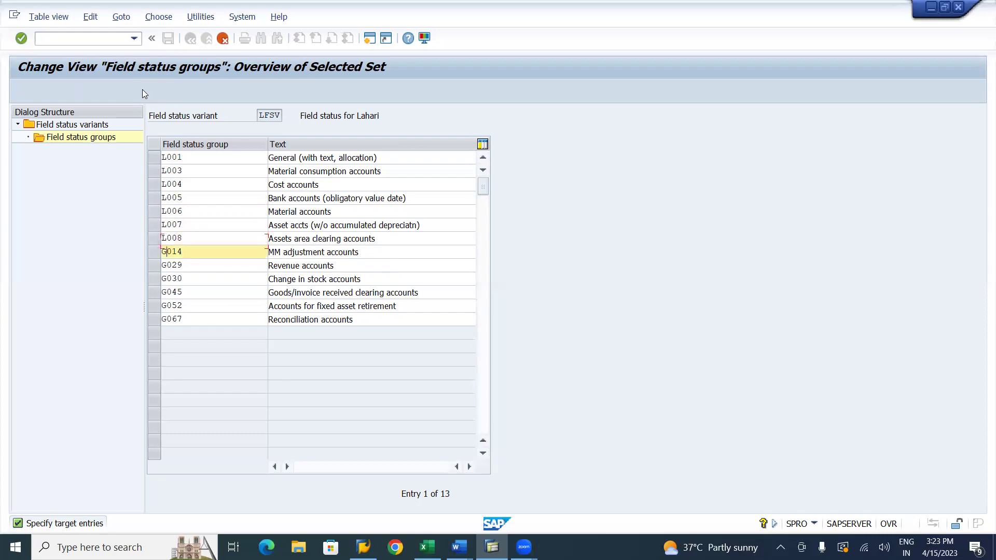
# Rename the copied groups G014, G029, G030 and G045 to L014, L029, L030 and L045
pyautogui.press('BackSpace')
pyautogui.write('L')
pyautogui.press('Down')
pyautogui.press('BackSpace')
pyautogui.write('L')
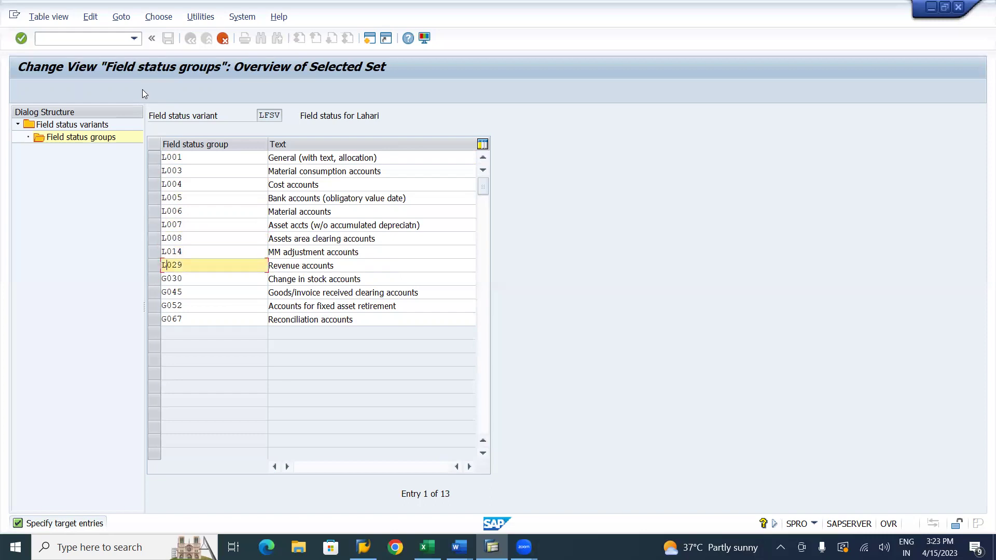
pyautogui.press('Down')
pyautogui.press('BackSpace')
pyautogui.write('L')
pyautogui.press('Down')
pyautogui.press('BackSpace')
pyautogui.write('L')
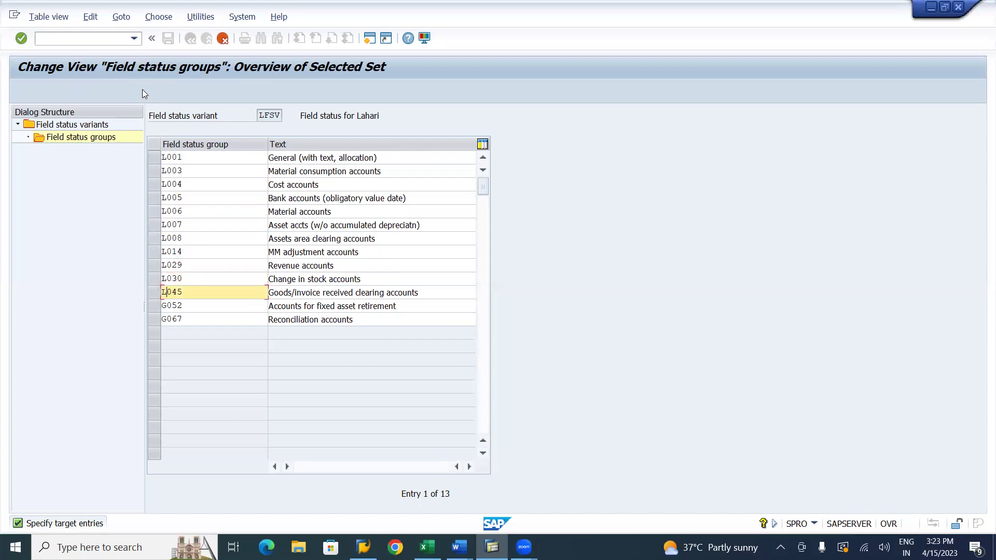
# Rename the fixed asset retirement and reconciliation account groups to L052 and L067
pyautogui.press('Down')
pyautogui.press('BackSpace')
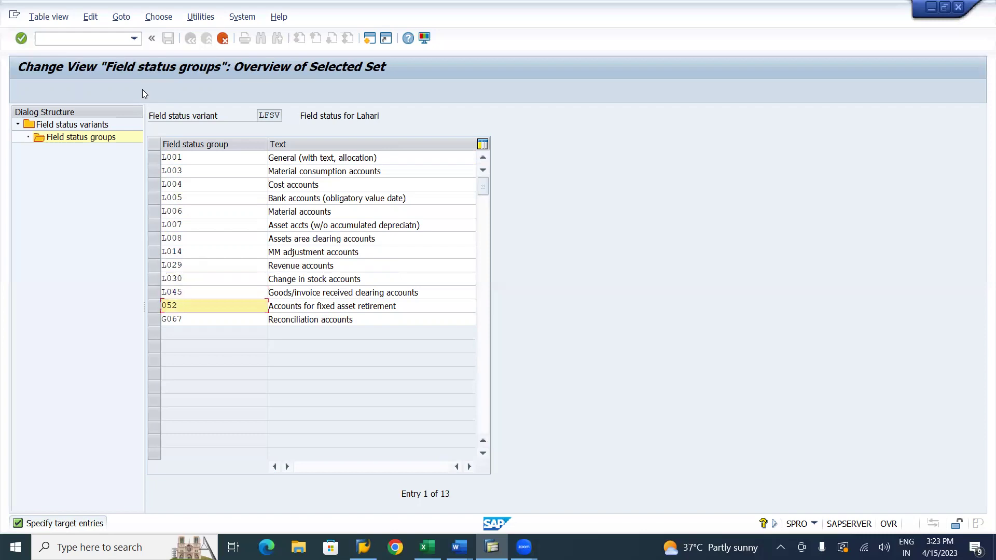
pyautogui.write('L')
pyautogui.press('Down')
pyautogui.press('BackSpace')
pyautogui.write('L')
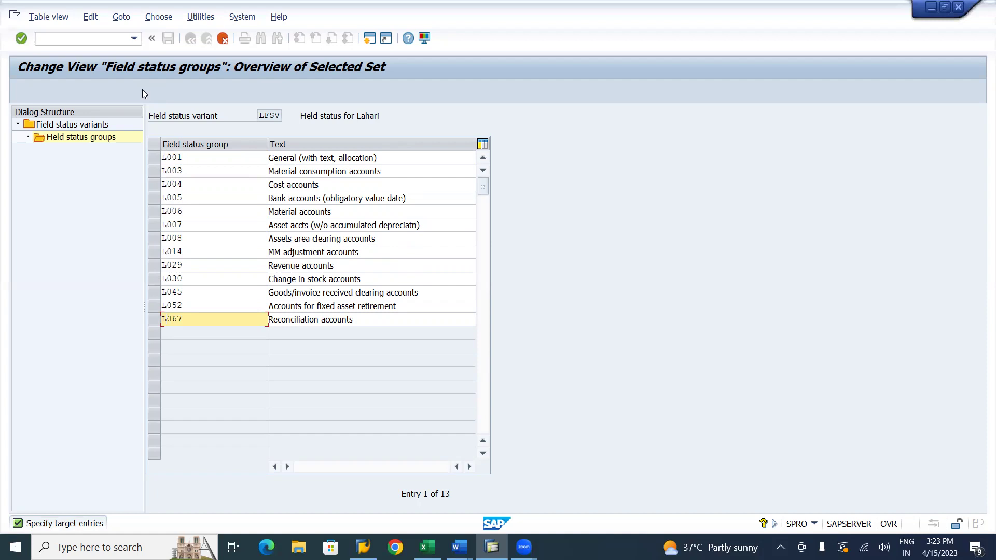
# Replace the text of group L001 with "Lahari Balance Sheet Accounts"
pyautogui.click(388, 158)
pyautogui.press('BackSpace')
pyautogui.press('BackSpace')
pyautogui.press('BackSpace')
pyautogui.press('BackSpace')
pyautogui.press('BackSpace')
pyautogui.press('BackSpace')
pyautogui.press('BackSpace')
pyautogui.press('BackSpace')
pyautogui.press('BackSpace')
pyautogui.press('BackSpace')
pyautogui.press('BackSpace')
pyautogui.press('BackSpace')
pyautogui.press('BackSpace')
pyautogui.press('BackSpace')
pyautogui.press('BackSpace')
pyautogui.press('BackSpace')
pyautogui.press('BackSpace')
pyautogui.press('BackSpace')
pyautogui.press('BackSpace')
pyautogui.press('BackSpace')
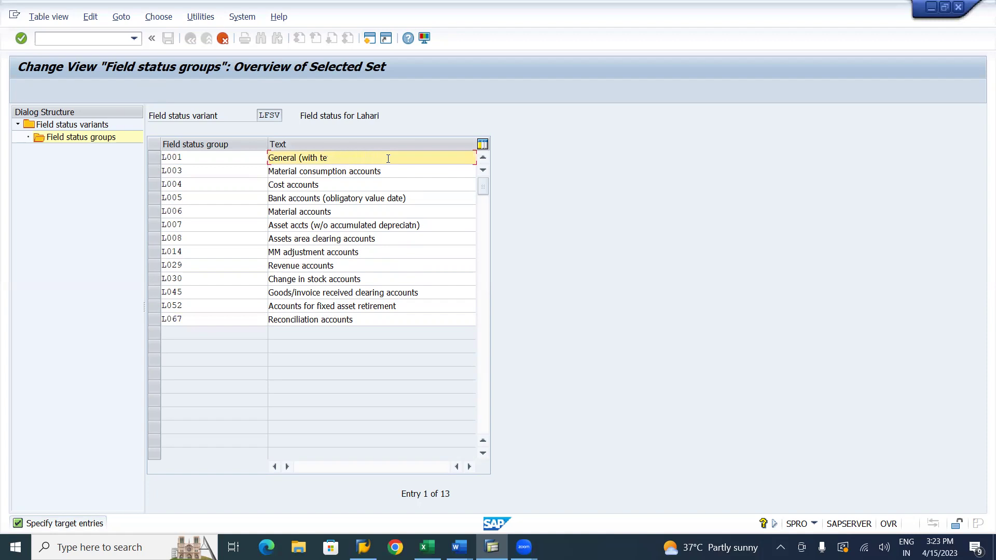
pyautogui.press('BackSpace')
pyautogui.press('BackSpace')
pyautogui.press('BackSpace')
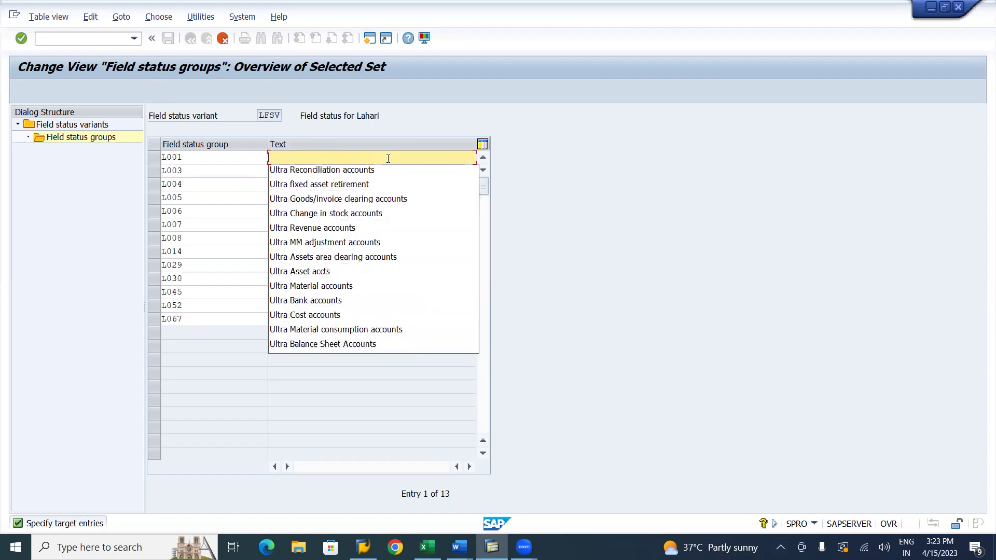
pyautogui.write('L')
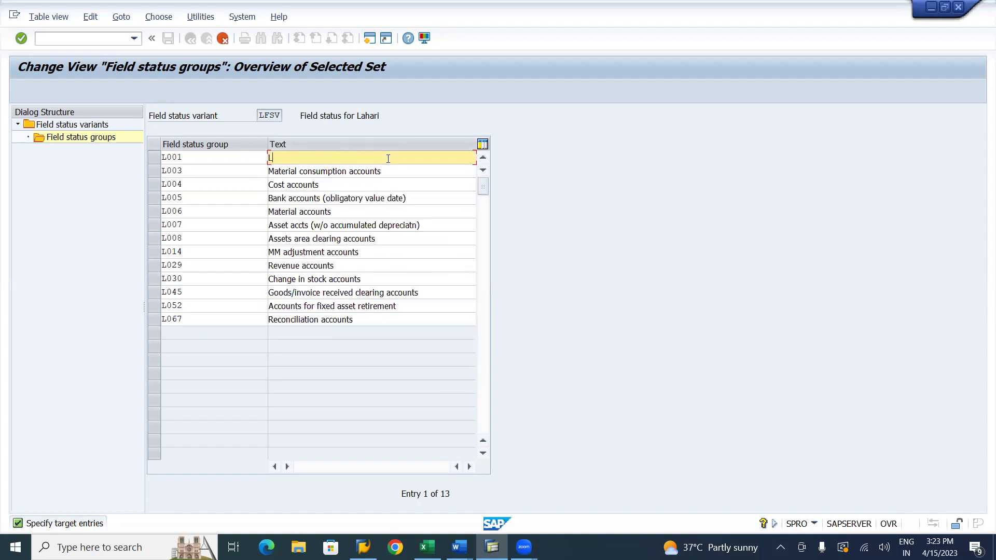
pyautogui.write('ahari Balancesh')
pyautogui.press('BackSpace')
pyautogui.press('BackSpace')
pyautogui.write('sheet Accounts')
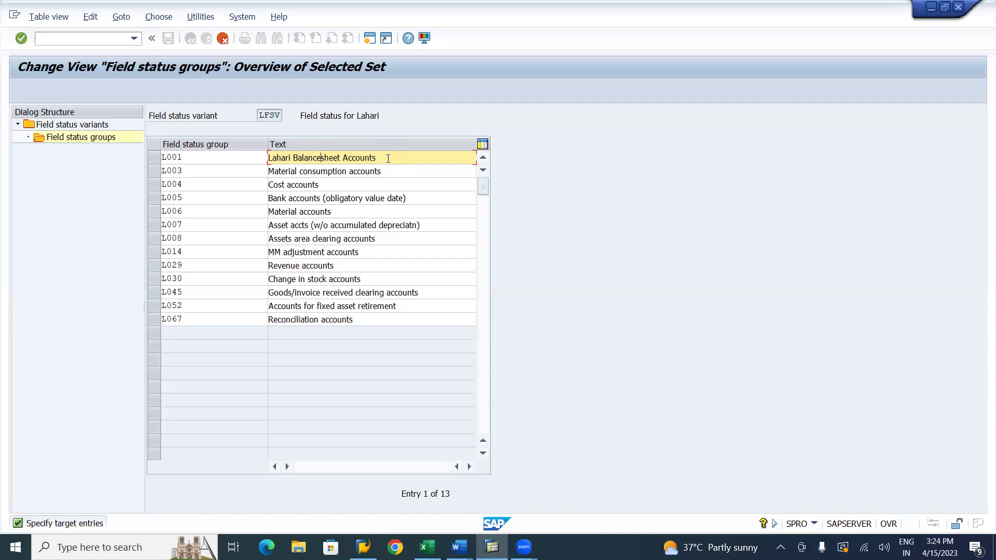
pyautogui.press('Delete')
pyautogui.write('S')
# Prefix the texts of groups L003 Material consumption accounts and L004 Cost accounts with "Lahari"
pyautogui.click(271, 171)
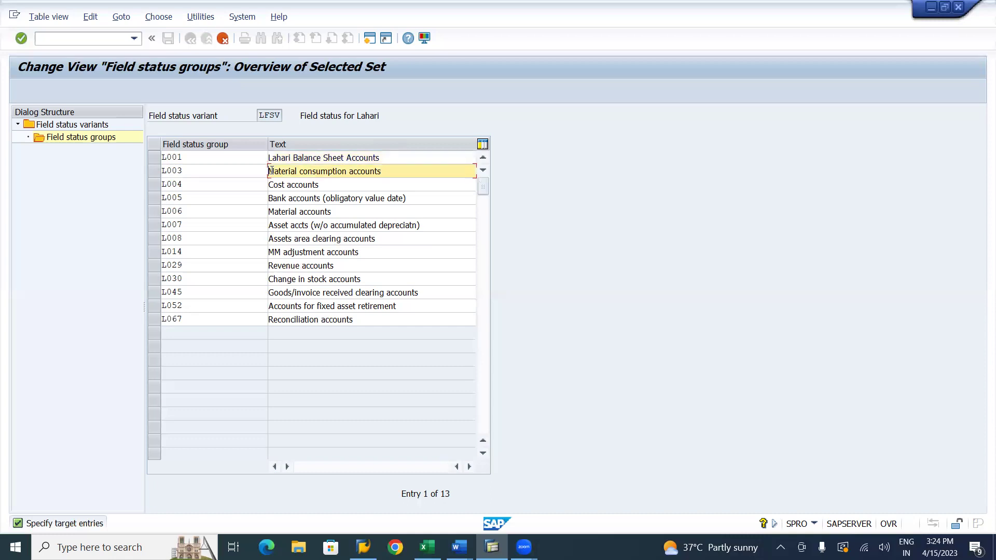
pyautogui.write('ahari')
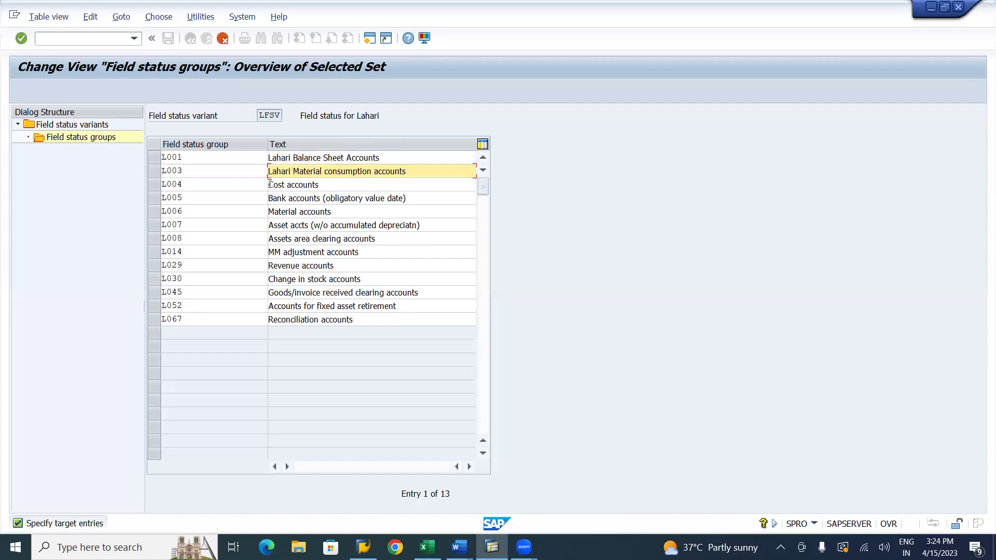
pyautogui.click(269, 185)
pyautogui.write('Lahari')
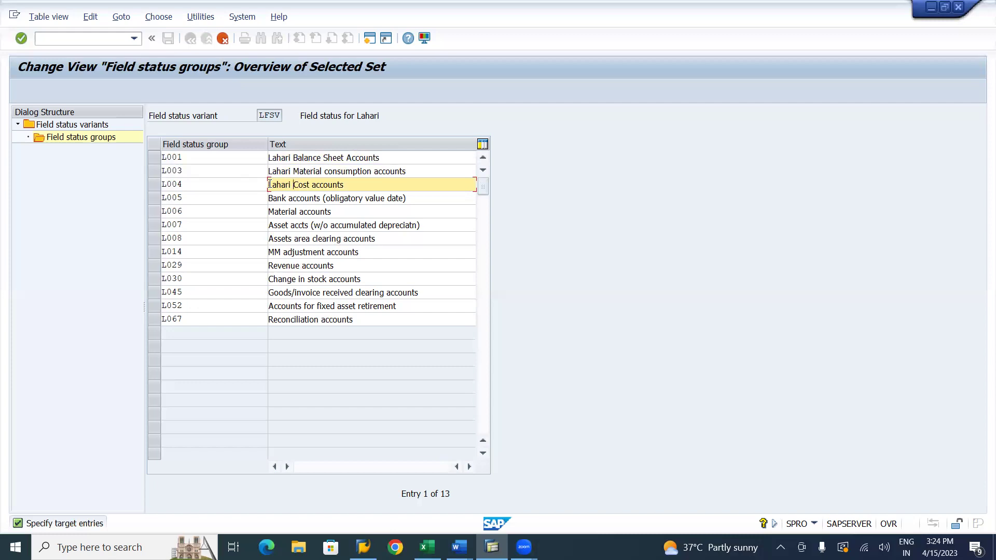
# Replace the text of group L005 with "Lahari Cash & Bank accounts"
pyautogui.click(419, 192)
pyautogui.press('BackSpace')
pyautogui.press('BackSpace')
pyautogui.press('BackSpace')
pyautogui.press('BackSpace')
pyautogui.press('BackSpace')
pyautogui.press('BackSpace')
pyautogui.press('BackSpace')
pyautogui.press('BackSpace')
pyautogui.press('BackSpace')
pyautogui.press('BackSpace')
pyautogui.press('BackSpace')
pyautogui.press('BackSpace')
pyautogui.press('BackSpace')
pyautogui.press('BackSpace')
pyautogui.press('BackSpace')
pyautogui.press('BackSpace')
pyautogui.press('BackSpace')
pyautogui.press('BackSpace')
pyautogui.press('BackSpace')
pyautogui.press('BackSpace')
pyautogui.press('BackSpace')
pyautogui.press('BackSpace')
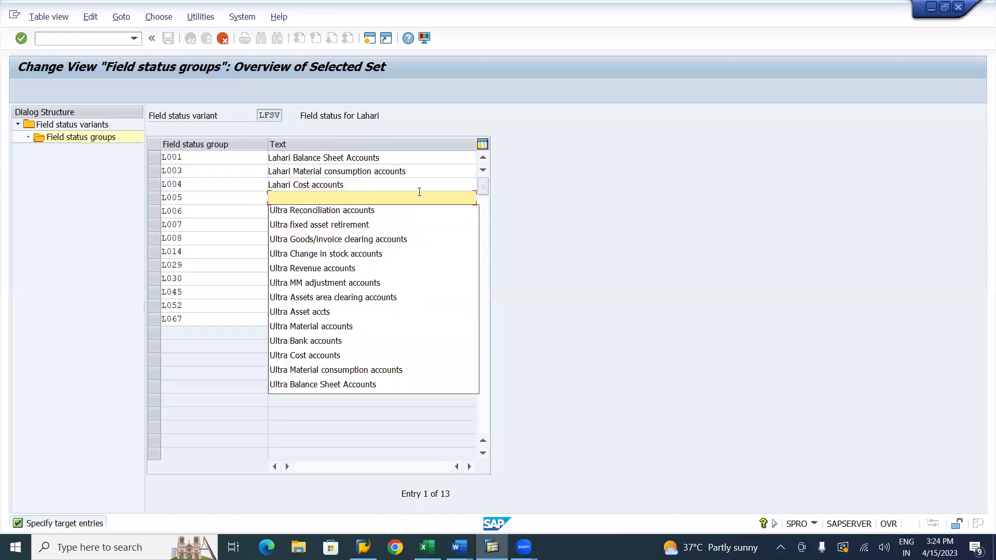
pyautogui.write('Laha')
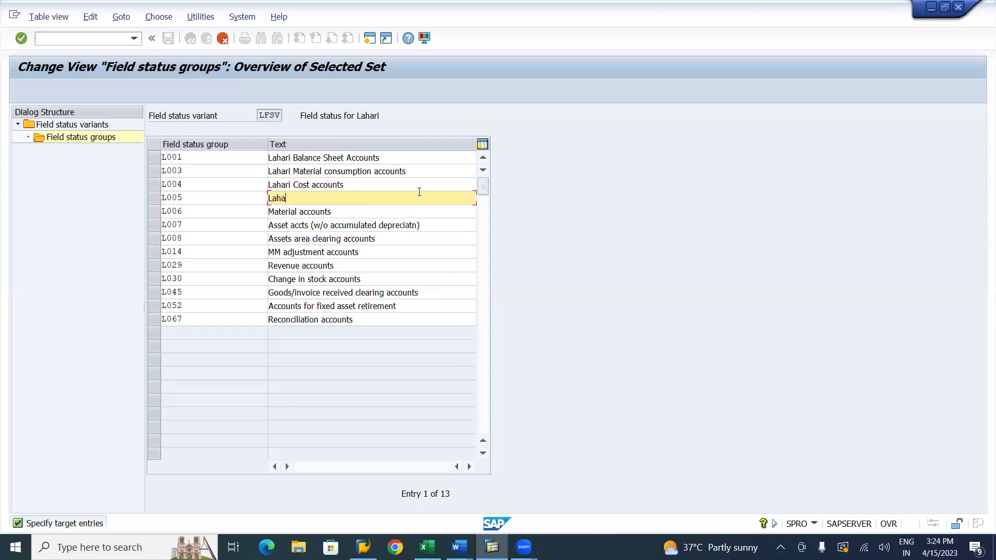
pyautogui.write('ri Cash & Banka')
pyautogui.press('BackSpace')
pyautogui.write('accounts')
# Set the text of group L006 to "Lahari Material accounts" and of group L007 to "Lahari Asset Accounts"
pyautogui.click(273, 210)
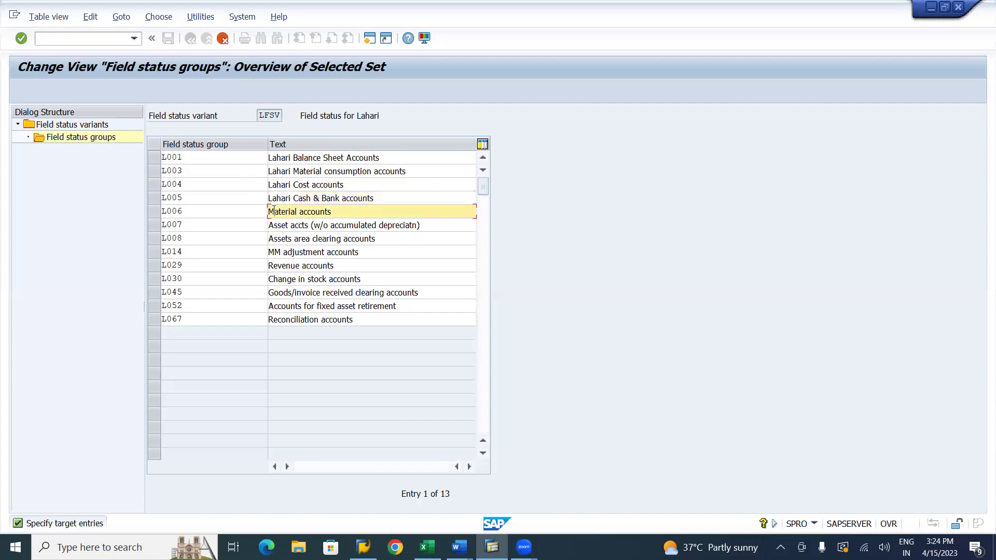
pyautogui.write('Lahari')
pyautogui.click(428, 222)
pyautogui.press('BackSpace')
pyautogui.press('BackSpace')
pyautogui.press('BackSpace')
pyautogui.press('BackSpace')
pyautogui.press('BackSpace')
pyautogui.press('BackSpace')
pyautogui.press('BackSpace')
pyautogui.press('BackSpace')
pyautogui.press('BackSpace')
pyautogui.press('BackSpace')
pyautogui.press('BackSpace')
pyautogui.press('BackSpace')
pyautogui.press('BackSpace')
pyautogui.press('BackSpace')
pyautogui.press('BackSpace')
pyautogui.press('BackSpace')
pyautogui.press('BackSpace')
pyautogui.press('BackSpace')
pyautogui.press('BackSpace')
pyautogui.press('BackSpace')
pyautogui.press('BackSpace')
pyautogui.press('BackSpace')
pyautogui.press('BackSpace')
pyautogui.press('BackSpace')
pyautogui.press('BackSpace')
pyautogui.press('BackSpace')
pyautogui.press('BackSpace')
pyautogui.press('BackSpace')
pyautogui.press('BackSpace')
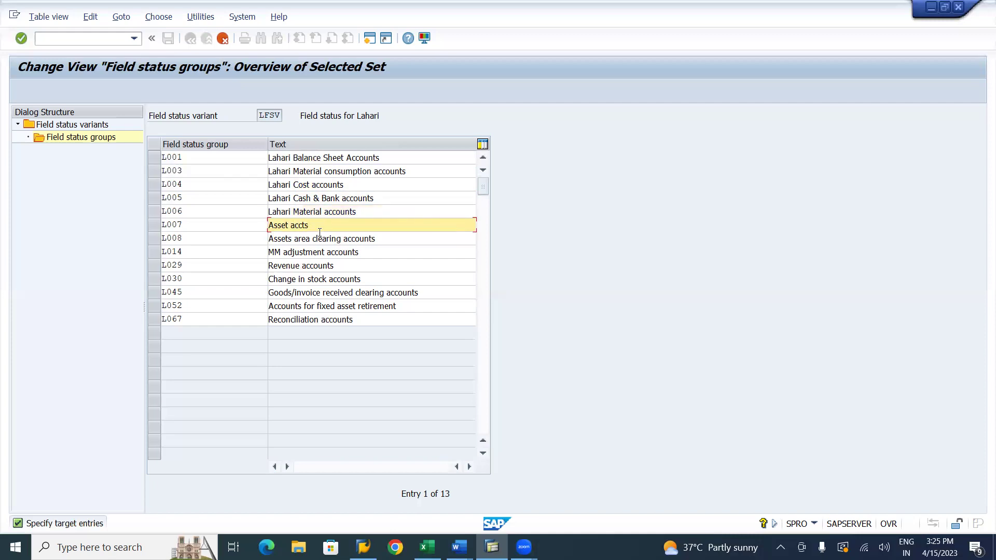
pyautogui.press('BackSpace')
pyautogui.press('BackSpace')
pyautogui.press('BackSpace')
pyautogui.press('BackSpace')
pyautogui.press('BackSpace')
pyautogui.press('BackSpace')
pyautogui.click(270, 224)
pyautogui.write('Lahari Asset Accounts')
# Change the text of group L008 to "Lahari Assets Clearing accounts", removing the word "area"
pyautogui.click(405, 242)
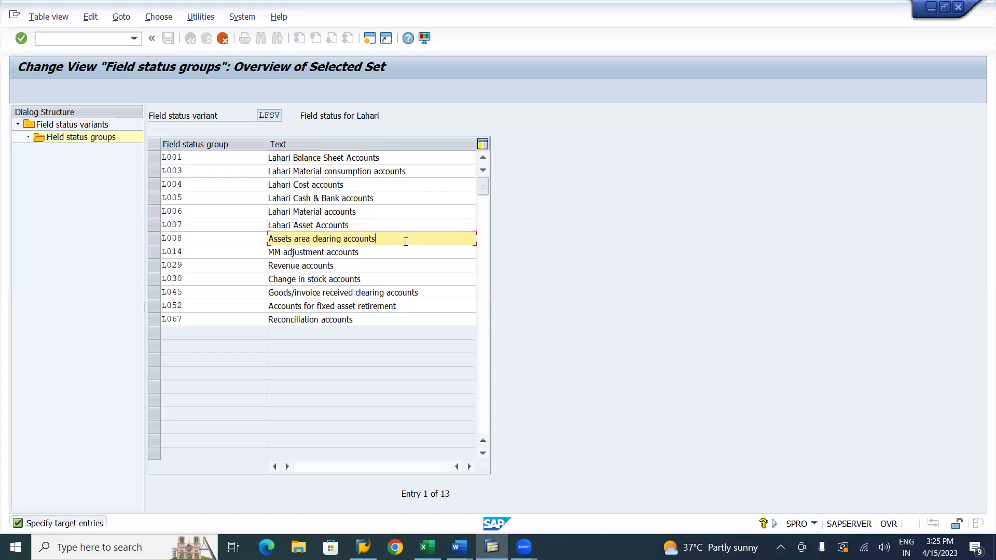
pyautogui.click(309, 239)
pyautogui.press('BackSpace')
pyautogui.press('BackSpace')
pyautogui.press('BackSpace')
pyautogui.press('BackSpace')
pyautogui.press('Delete')
pyautogui.press('Delete')
pyautogui.write('Cl')
pyautogui.click(270, 240)
pyautogui.write('Lahari')
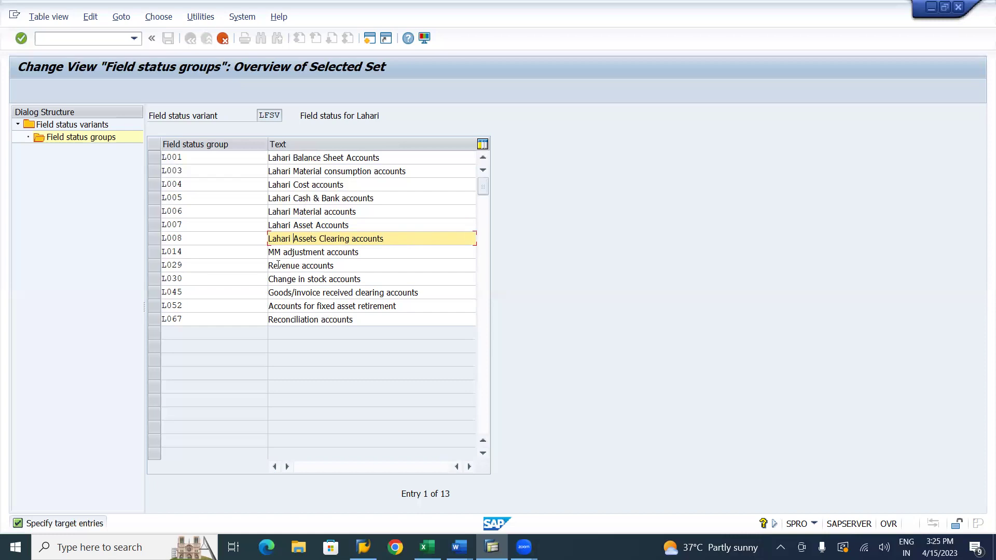
# Prefix the texts of groups L014 MM adjustment, L029 Revenue and L030 Change in stock accounts with "Lahari"
pyautogui.click(270, 253)
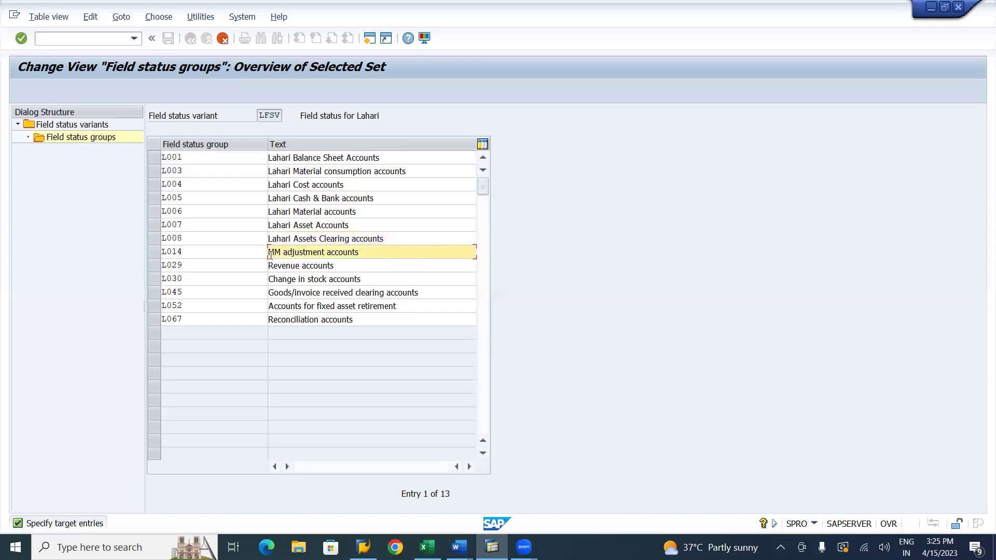
pyautogui.write('Lahari')
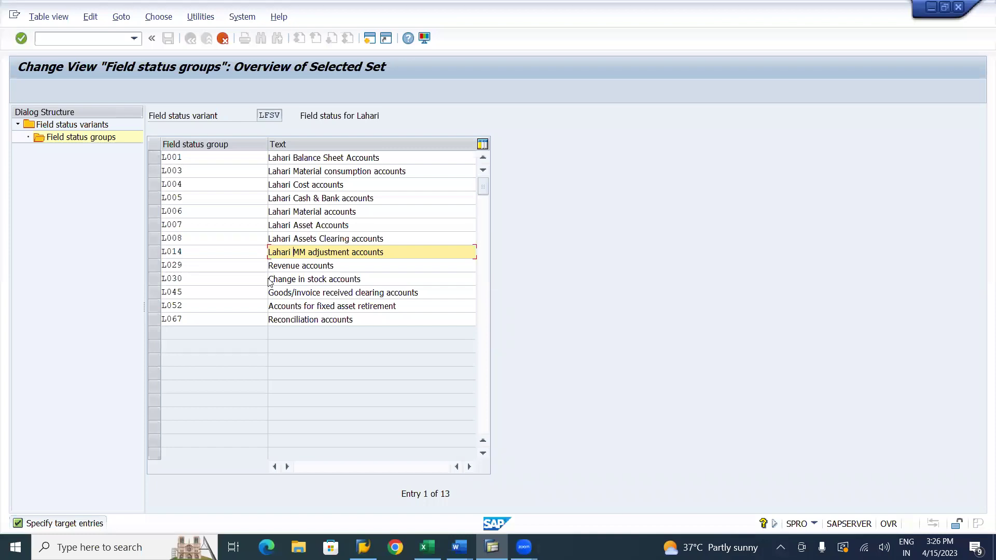
pyautogui.click(270, 265)
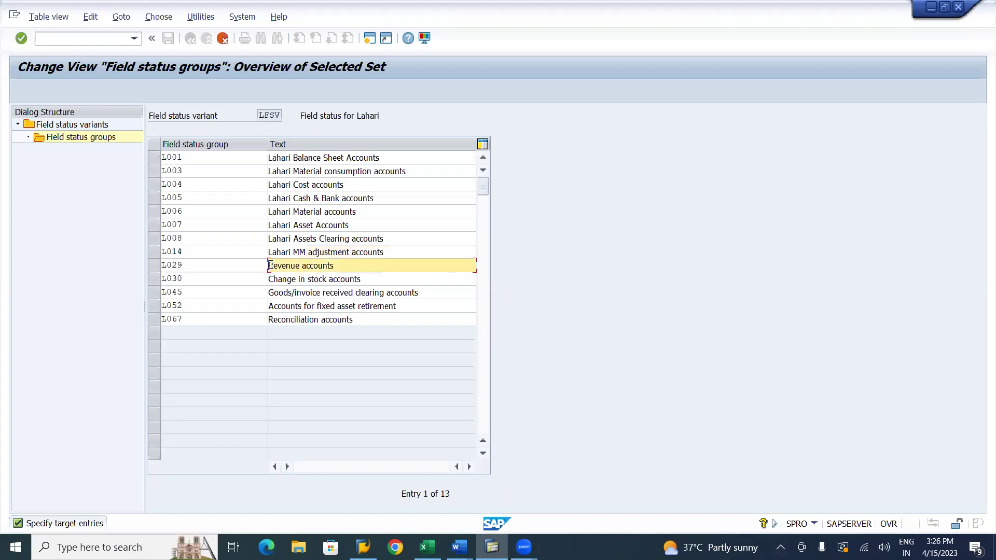
pyautogui.write('Lahari')
pyautogui.click(273, 281)
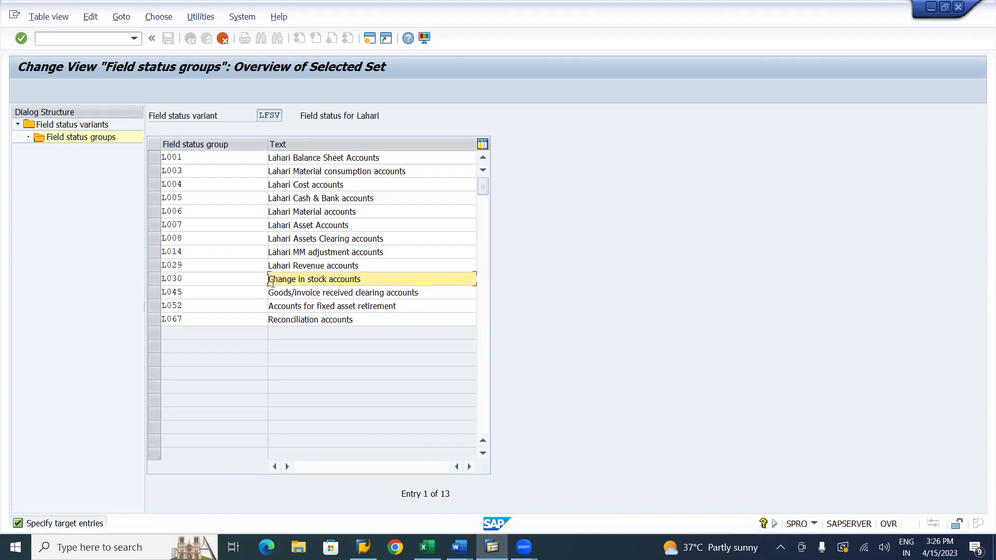
pyautogui.write('Lahari')
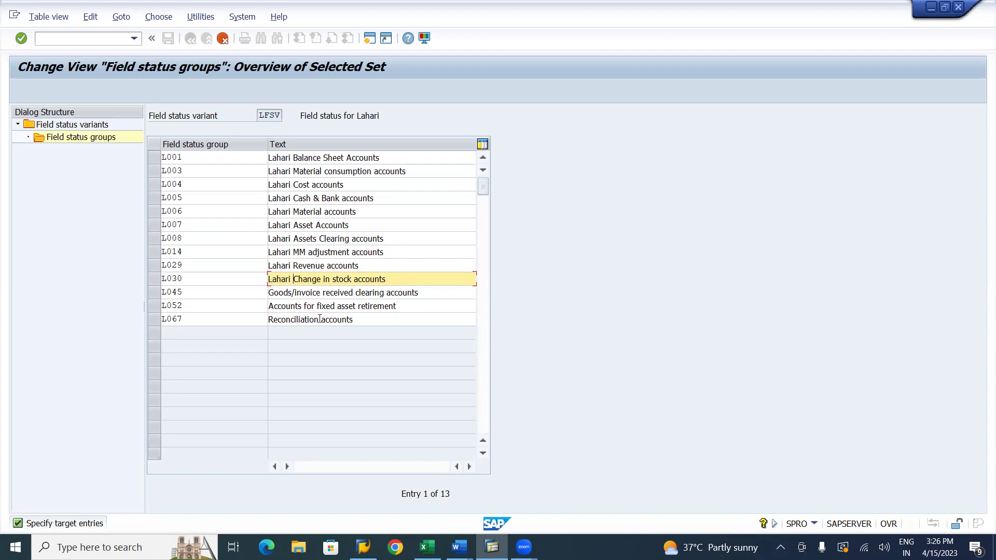
# Change the text of group L045 to "Lahari Goods/invoice clearing accounts", removing the word "received"
pyautogui.click(325, 293)
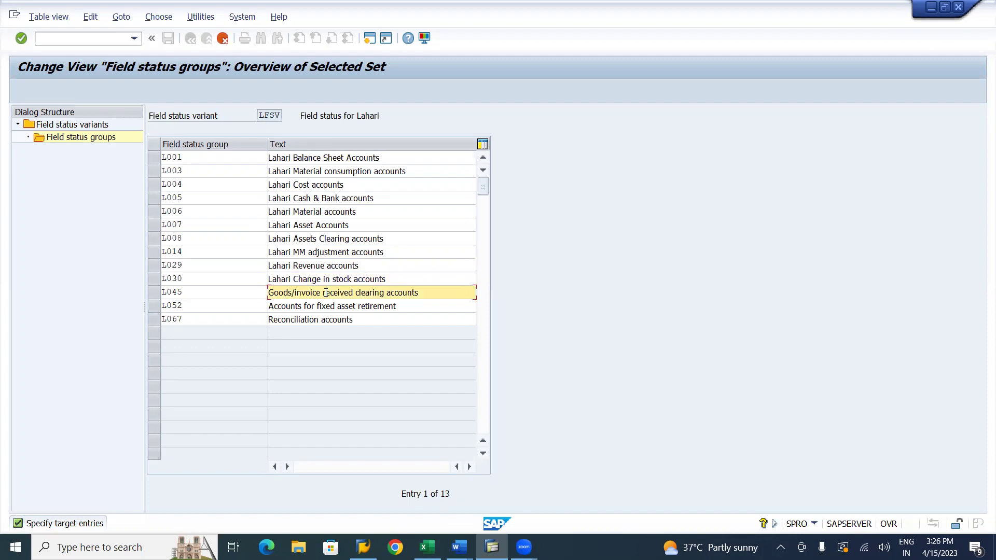
pyautogui.press('Delete')
pyautogui.press('Delete')
pyautogui.press('Delete')
pyautogui.press('Delete')
pyautogui.press('Delete')
pyautogui.press('Delete')
pyautogui.press('Delete')
pyautogui.press('Delete')
pyautogui.press('Delete')
pyautogui.write('Lahari')
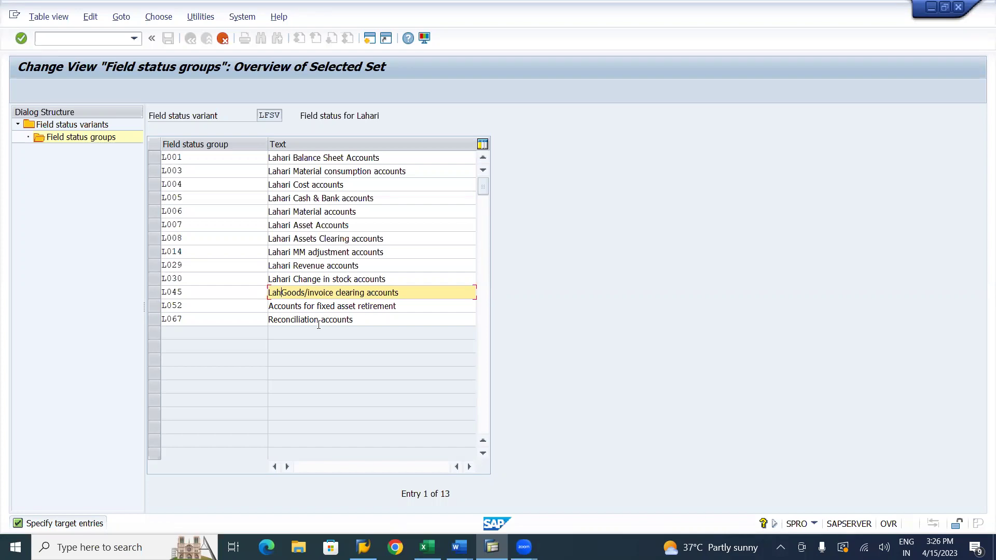
# Replace the text of group L052 with "Lahari Fixed asset retirement"
pyautogui.click(270, 306)
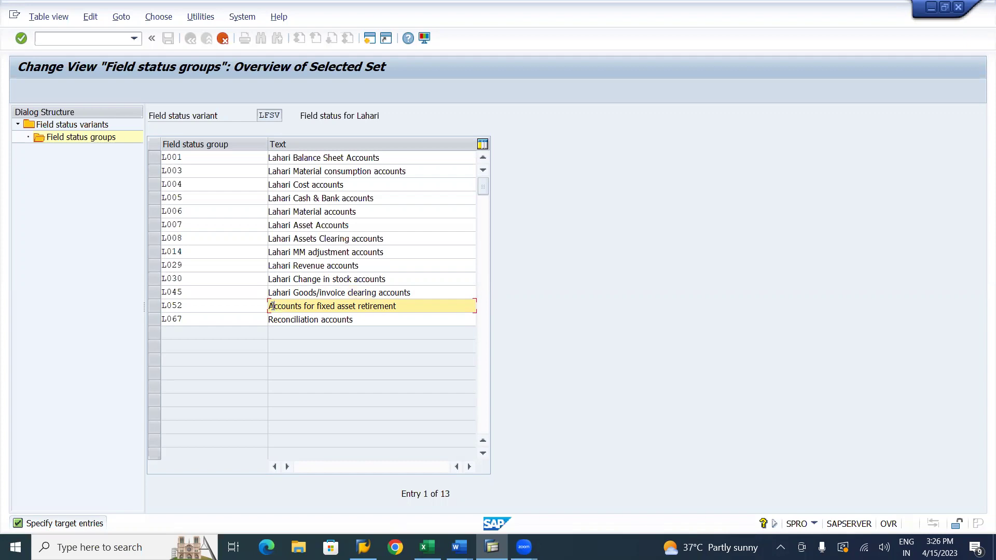
pyautogui.press('Delete')
pyautogui.press('Delete')
pyautogui.press('Delete')
pyautogui.press('Delete')
pyautogui.press('Delete')
pyautogui.press('Delete')
pyautogui.press('Delete')
pyautogui.press('Delete')
pyautogui.press('Delete')
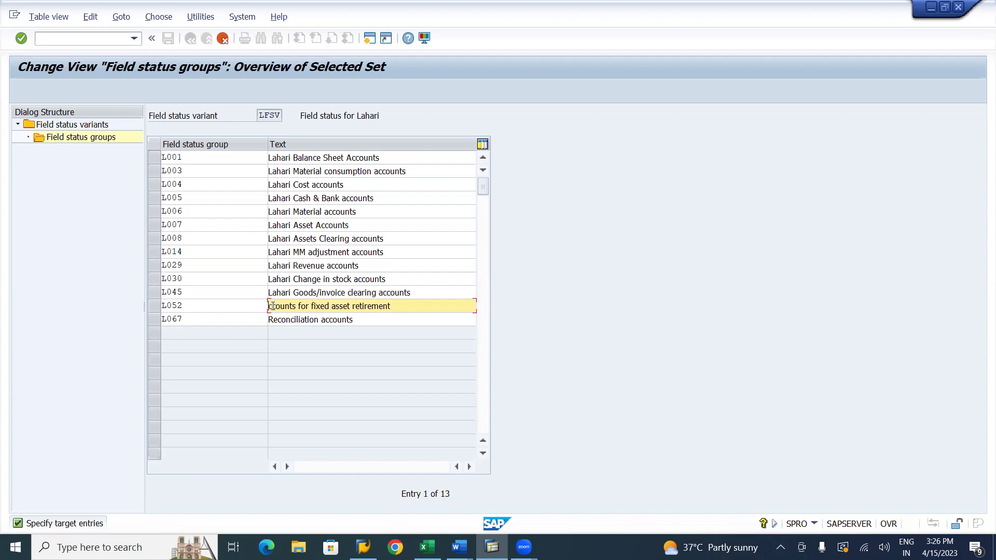
pyautogui.press('Delete')
pyautogui.press('Delete')
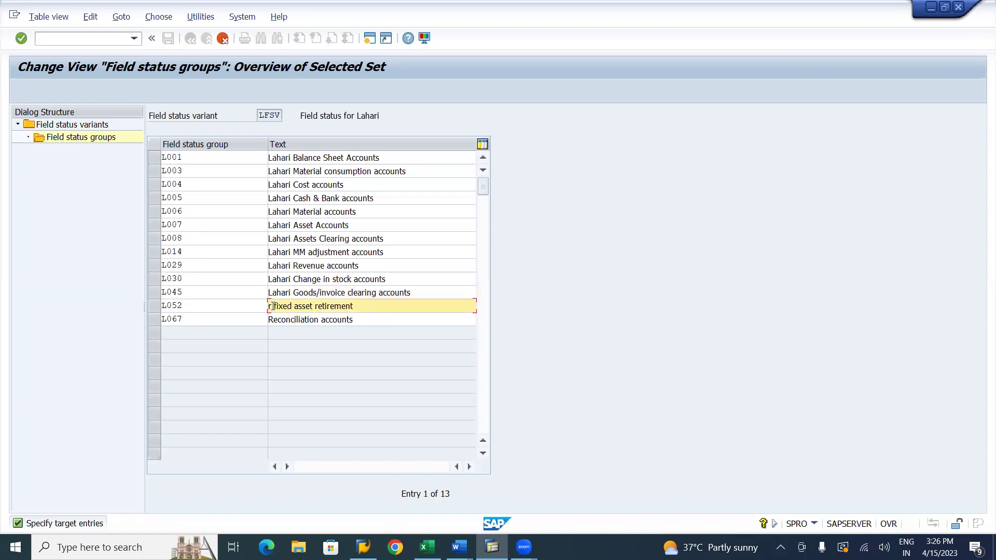
pyautogui.press('Delete')
pyautogui.press('Delete')
pyautogui.write('Lahari fixed')
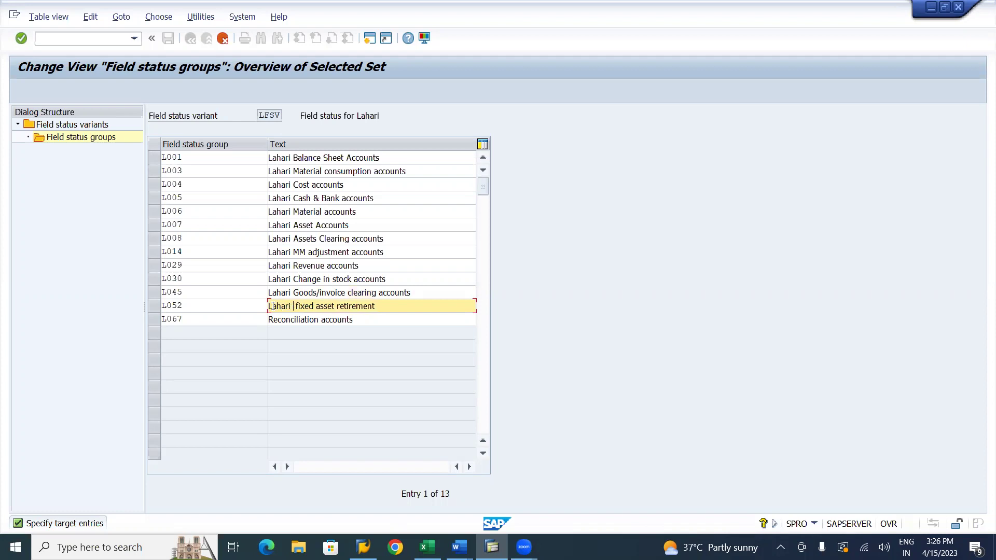
pyautogui.press('Delete')
pyautogui.press('Delete')
pyautogui.write('F')
# Prefix the Reconciliation accounts text of group L067 with "Lahari" and save the copied field status groups
pyautogui.press('Down')
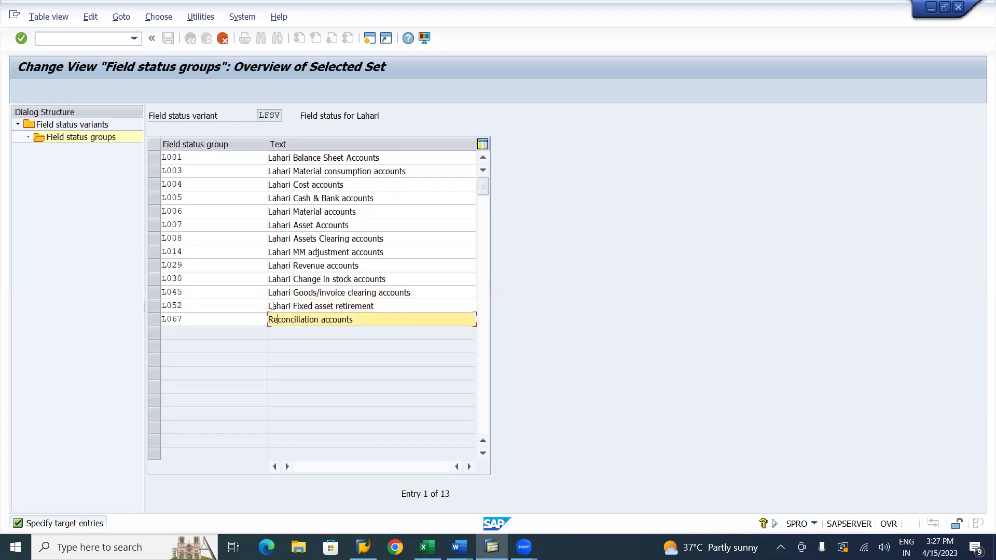
pyautogui.write('Lahari')
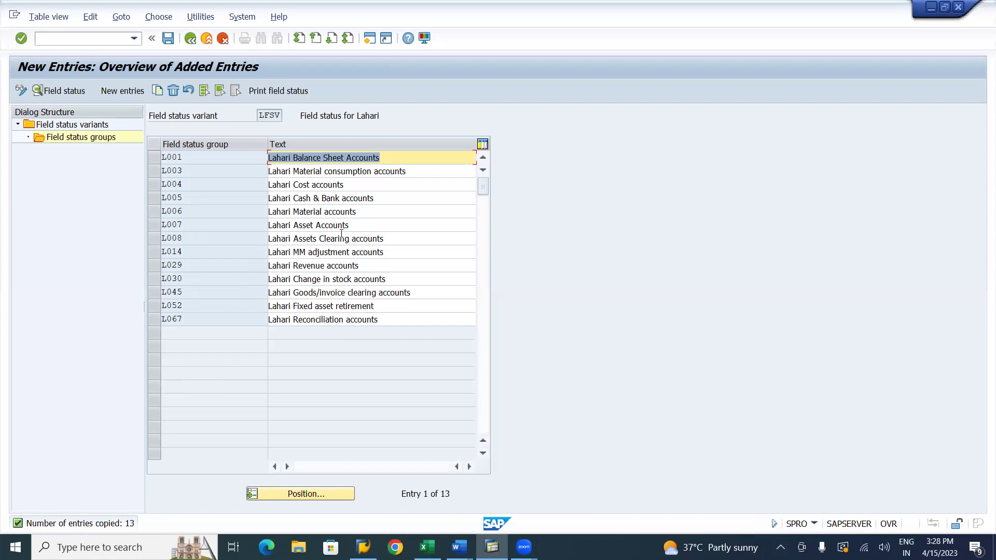
pyautogui.click(168, 38)
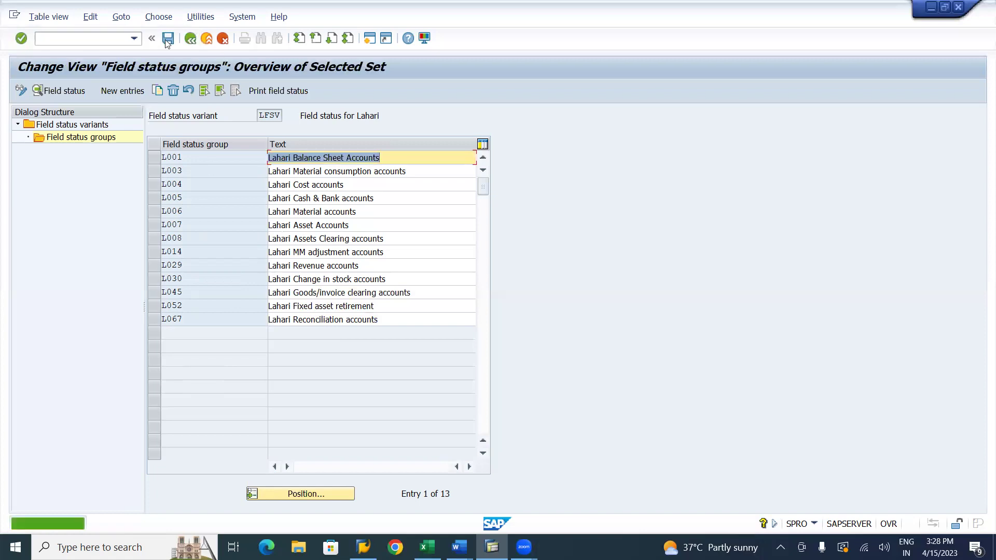
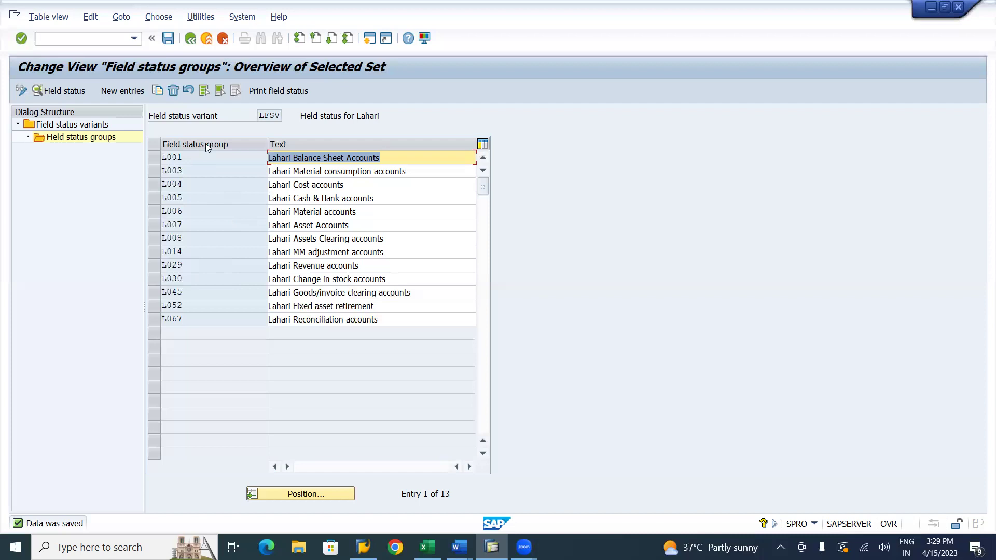
pyautogui.click(169, 39)
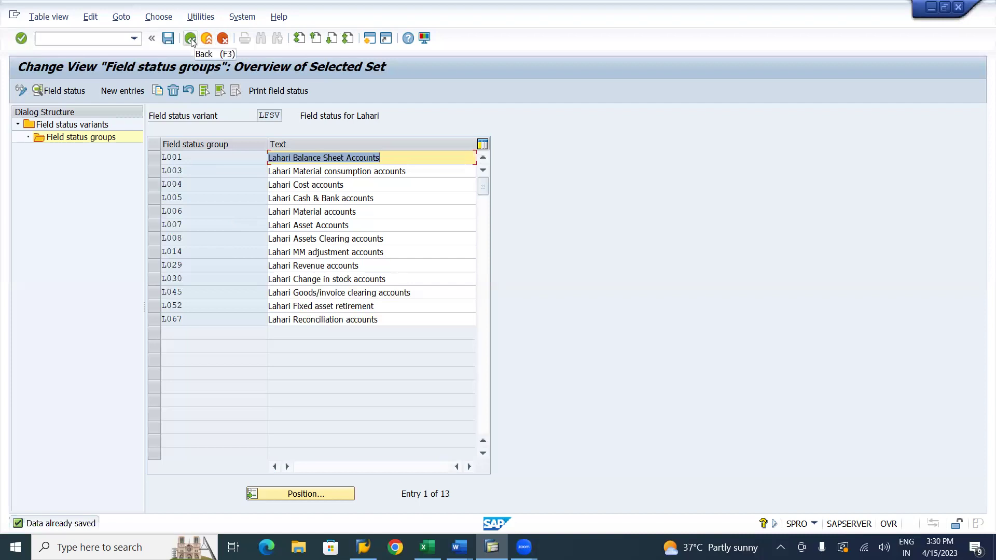
pyautogui.click(190, 39)
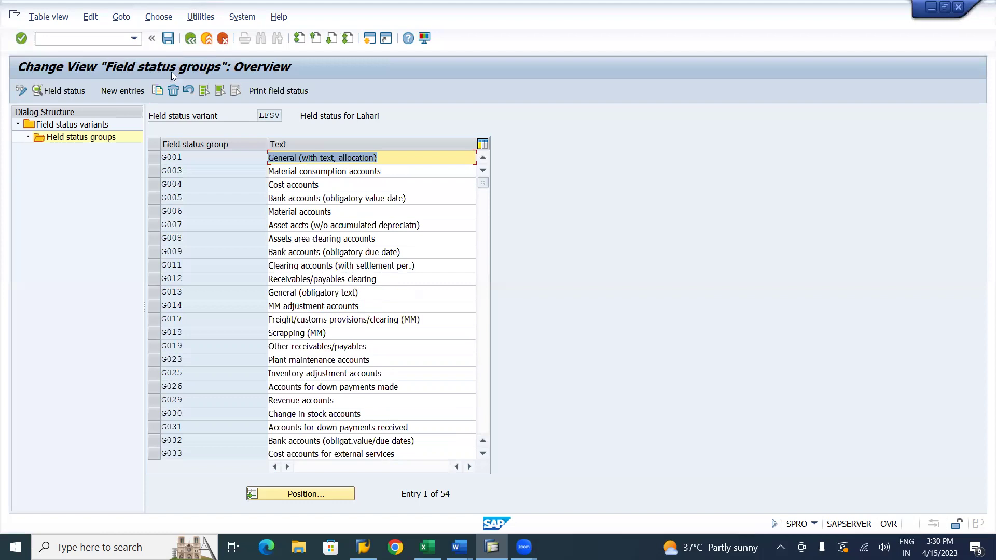
# Delete all G-prefixed groups and ICCF from variant LFSV, keeping only the L-prefixed Lahari groups L001 to L067
pyautogui.click(203, 90)
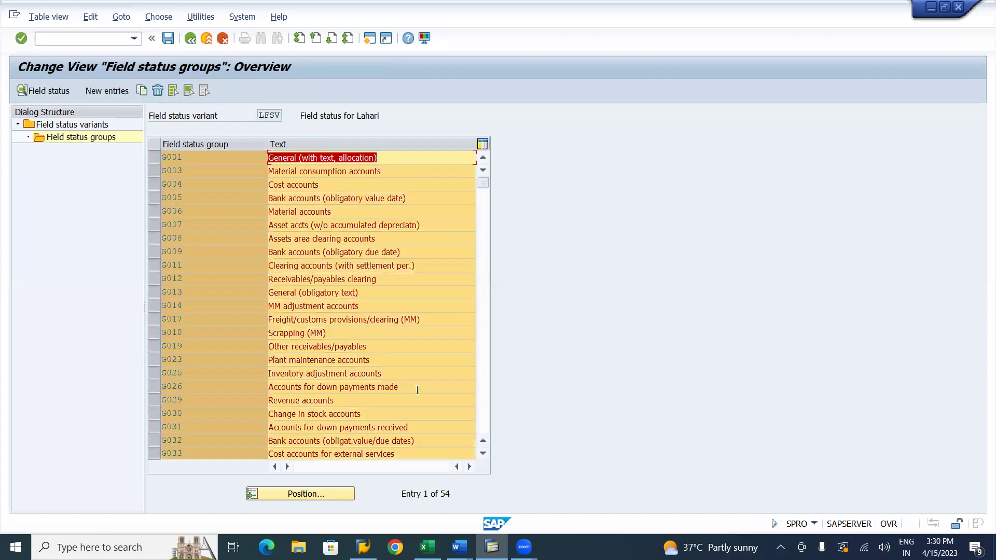
pyautogui.click(484, 424)
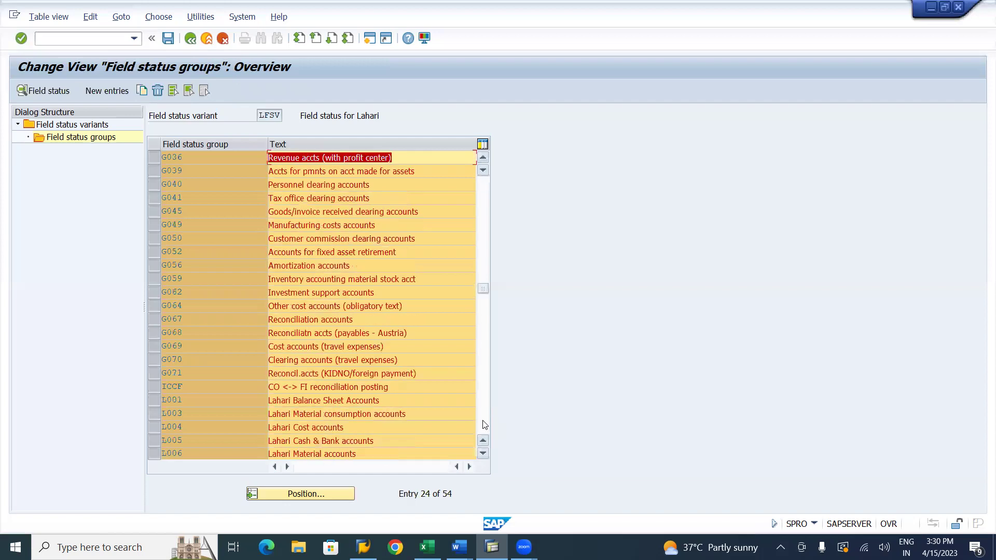
pyautogui.click(154, 400)
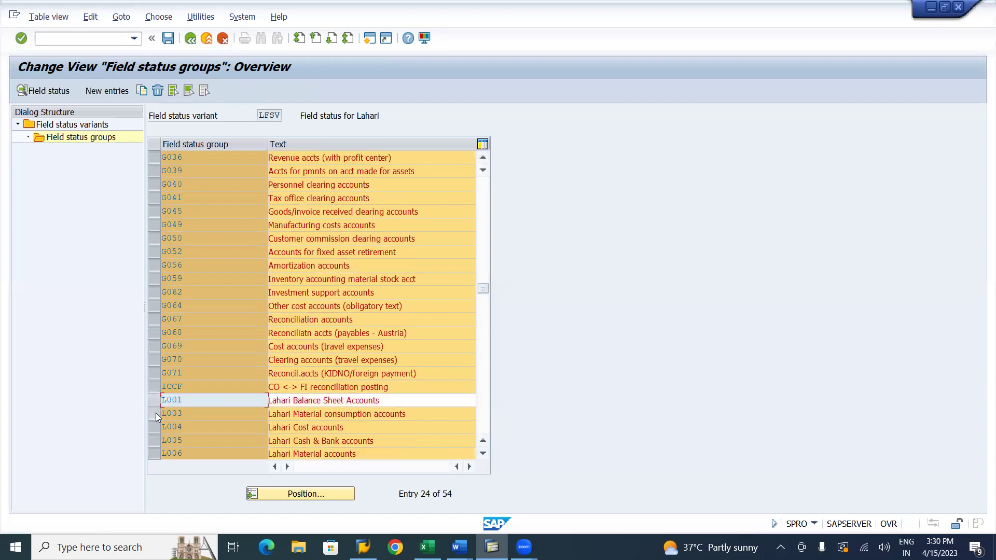
pyautogui.click(155, 412)
pyautogui.click(154, 428)
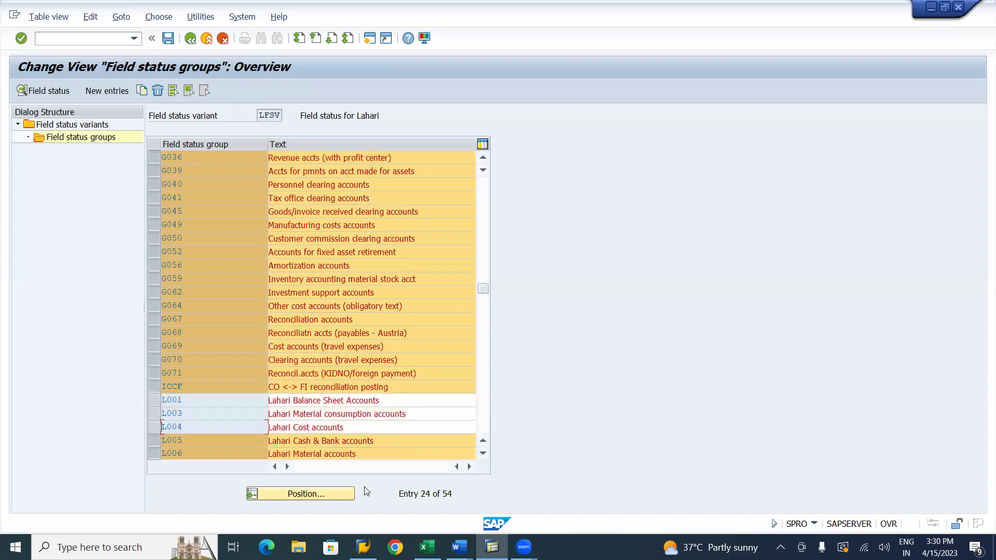
pyautogui.click(483, 453)
pyautogui.click(482, 453)
pyautogui.click(482, 453)
pyautogui.click(482, 454)
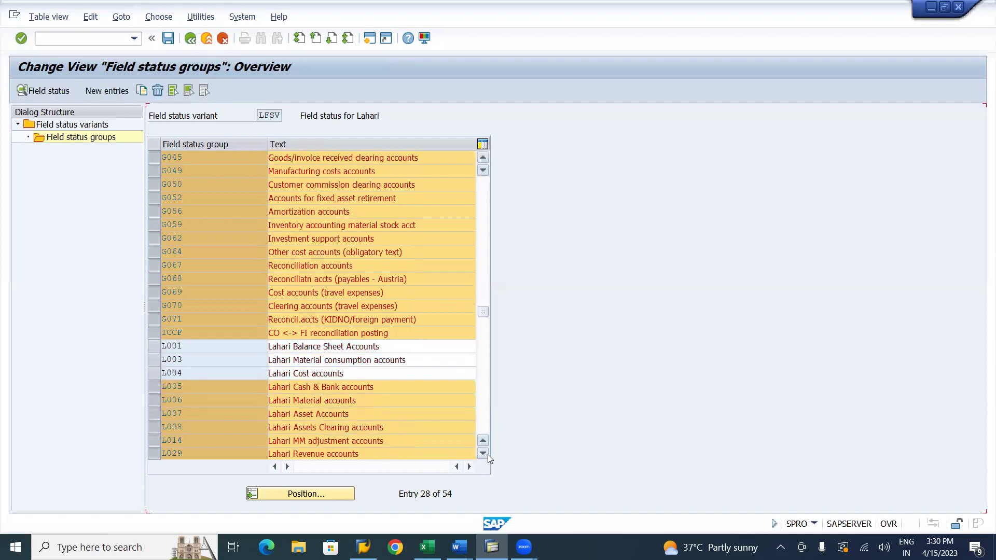
pyautogui.click(482, 453)
pyautogui.click(156, 454)
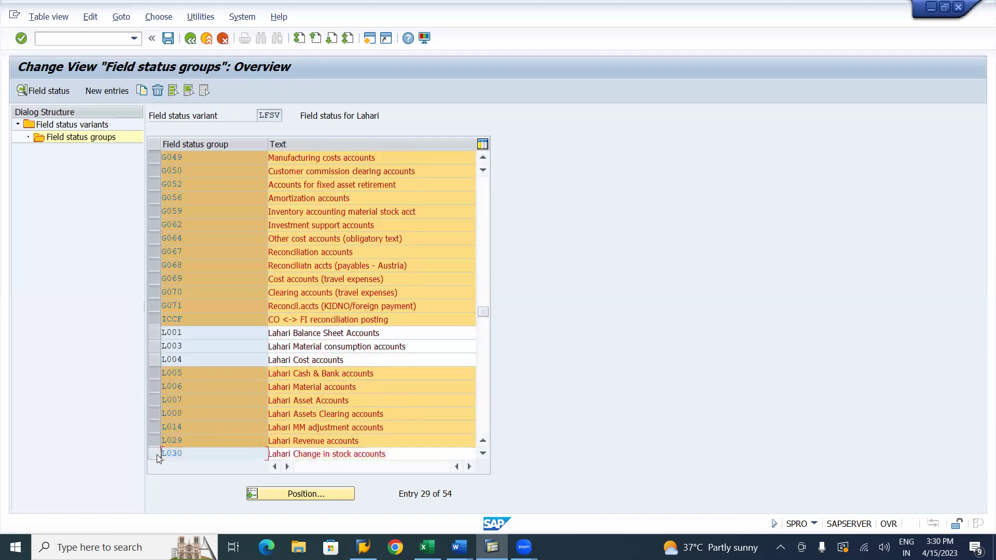
pyautogui.click(157, 433)
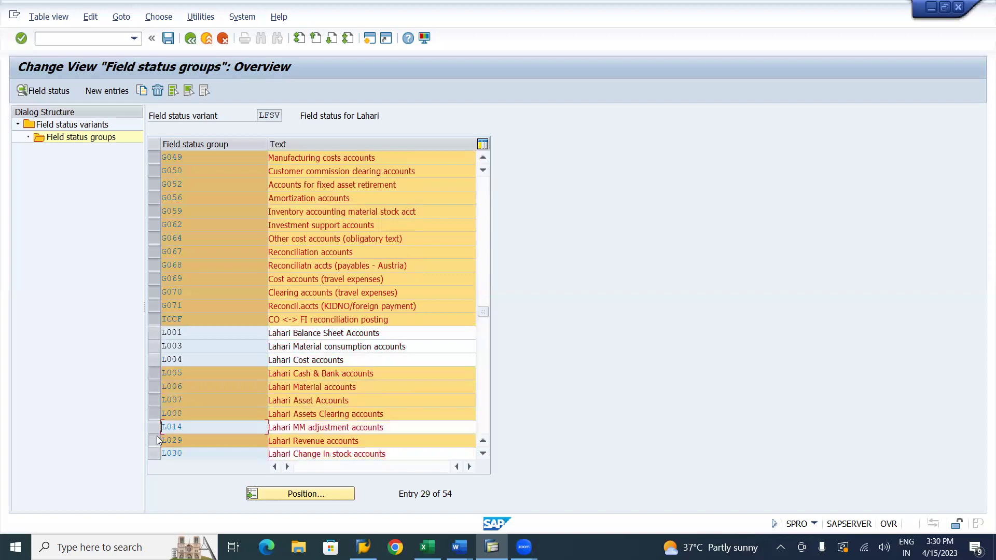
pyautogui.click(157, 435)
pyautogui.click(156, 413)
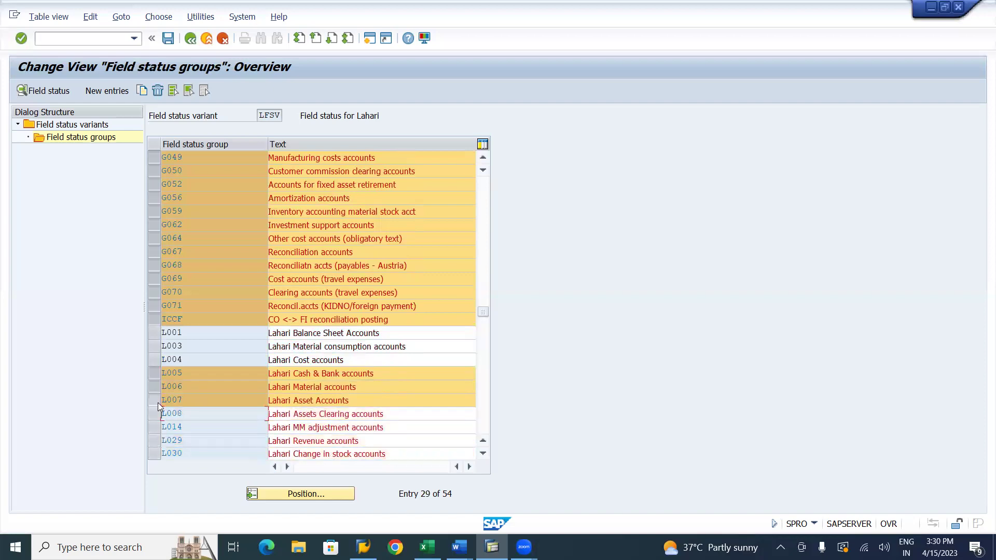
pyautogui.click(158, 386)
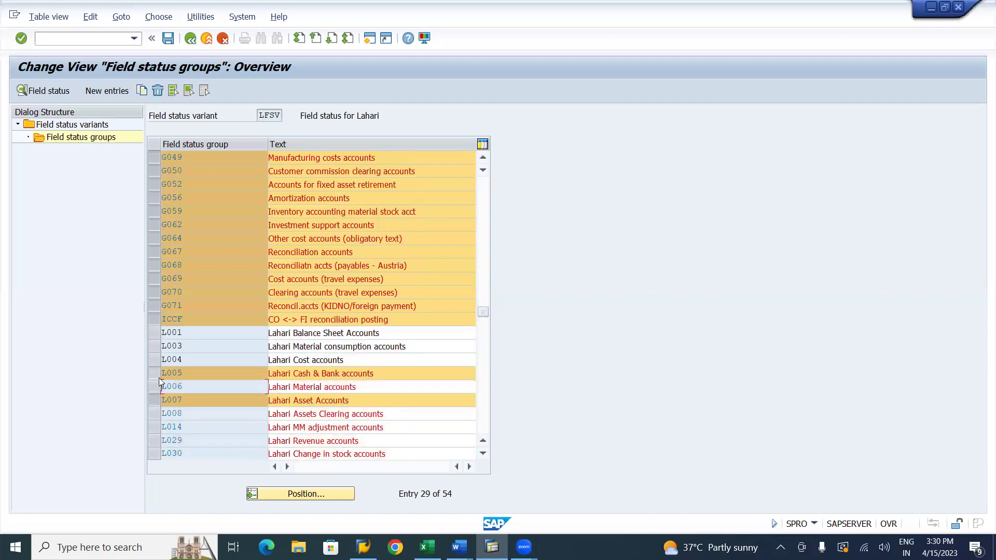
pyautogui.click(157, 373)
pyautogui.click(158, 400)
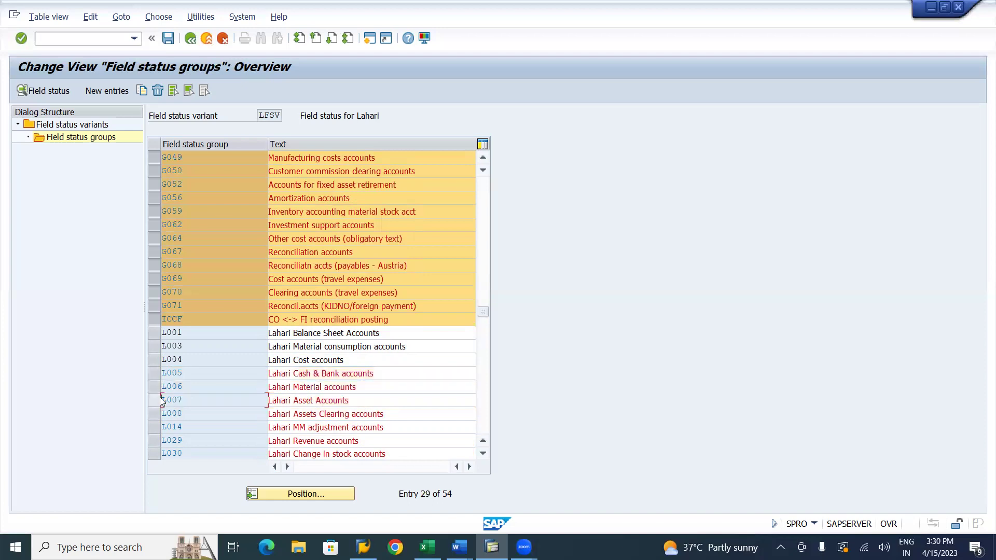
pyautogui.click(486, 456)
pyautogui.click(487, 456)
pyautogui.click(487, 456)
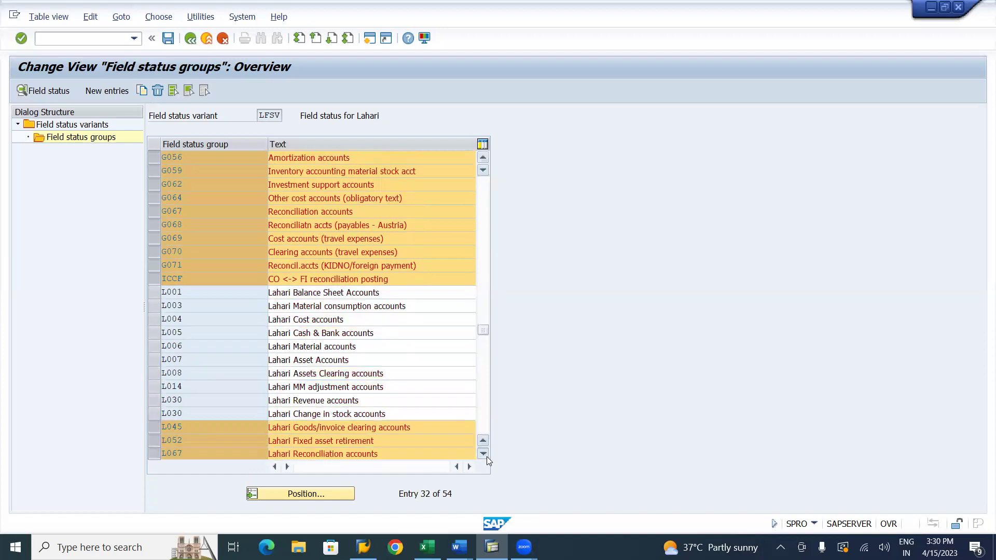
pyautogui.click(486, 457)
pyautogui.click(486, 457)
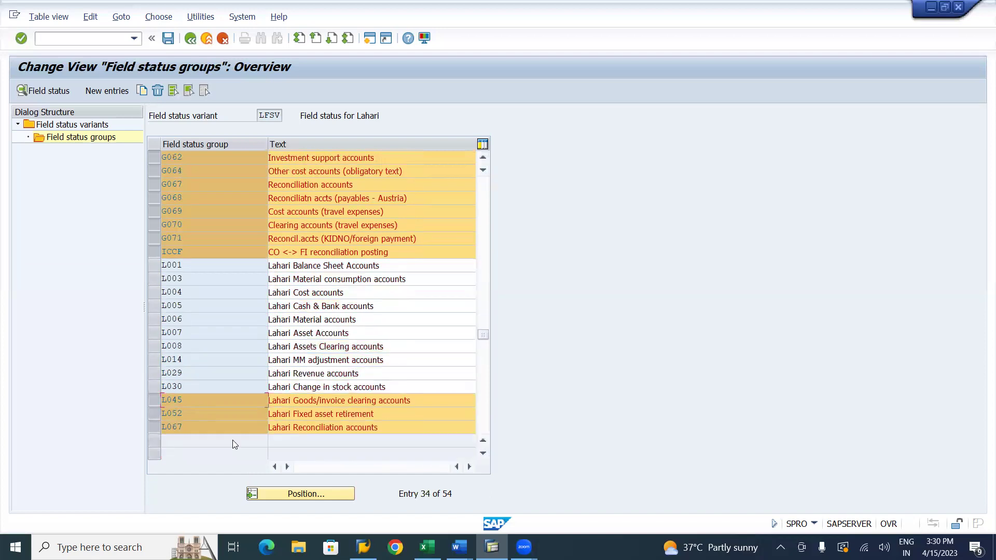
pyautogui.click(158, 429)
pyautogui.click(154, 415)
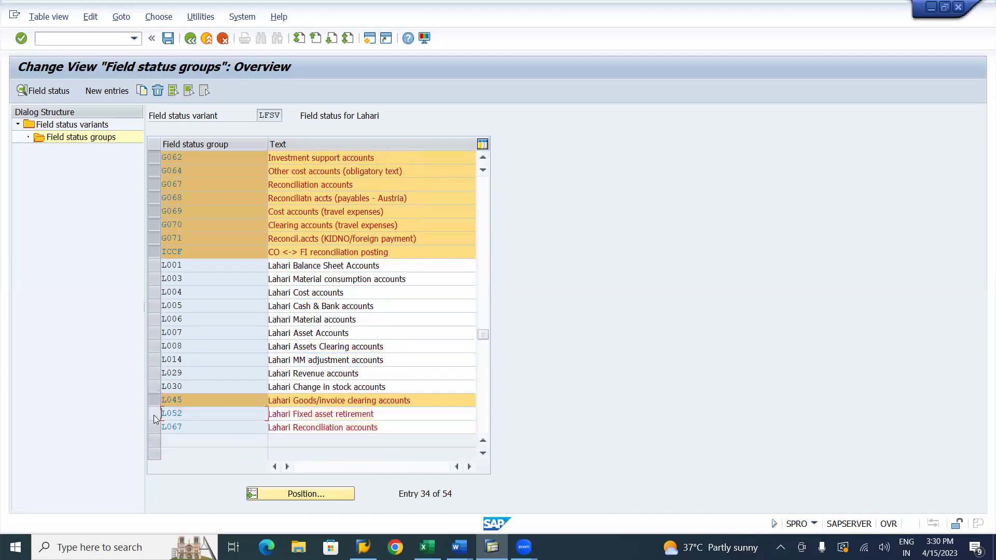
pyautogui.click(153, 401)
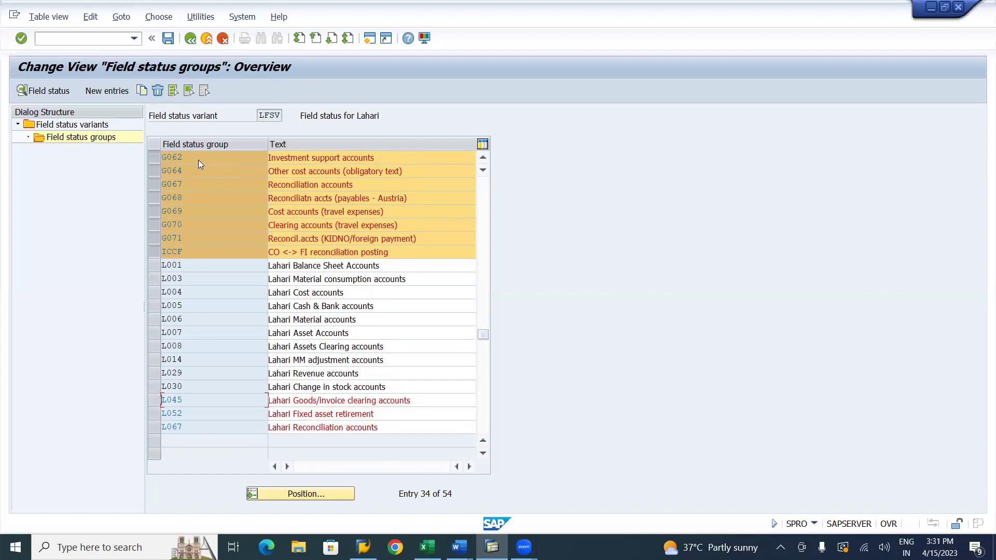
pyautogui.click(157, 92)
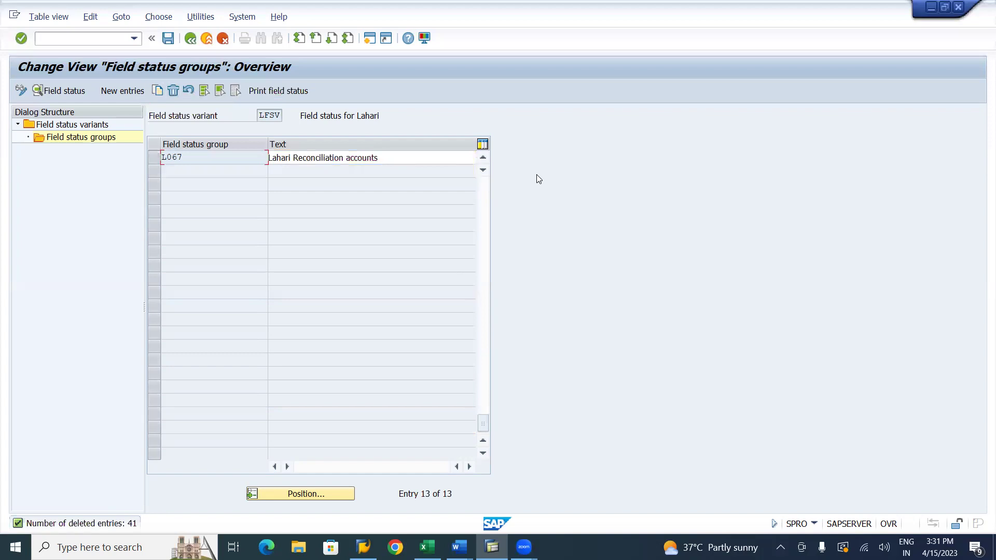
pyautogui.click(483, 187)
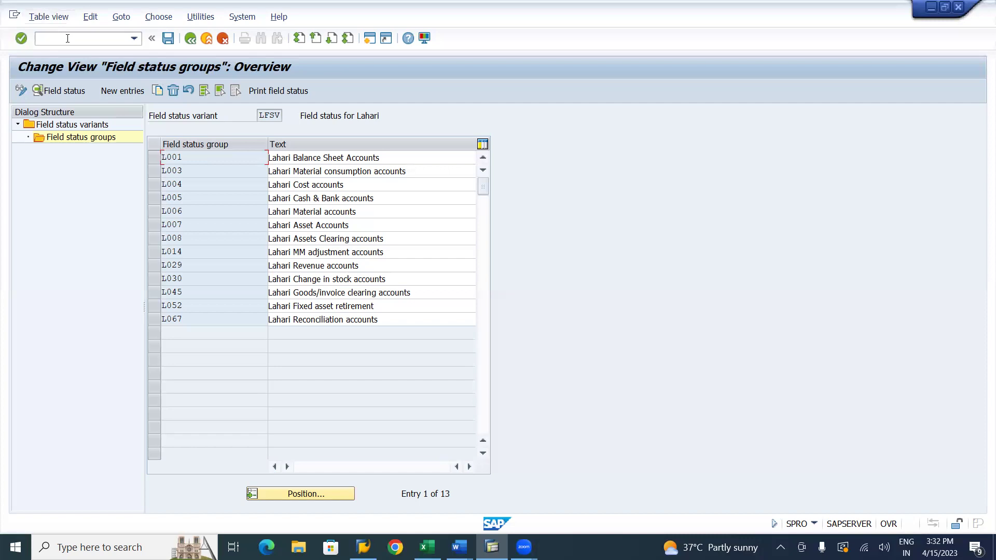
# Open transaction FS00 in a separate session and view the field status group of the Advertisement account 450000 in company code UT01
pyautogui.write('fs00')
pyautogui.press('Return')
pyautogui.write('fsd')
pyautogui.press('BackSpace')
pyautogui.press('BackSpace')
pyautogui.press('BackSpace')
pyautogui.write('/ofs00')
pyautogui.press('Return')
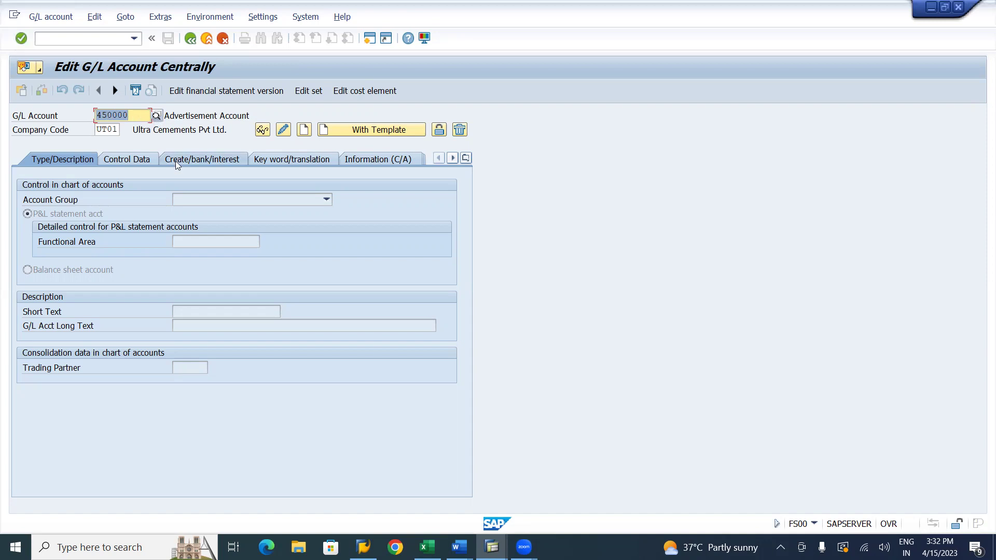
pyautogui.click(197, 160)
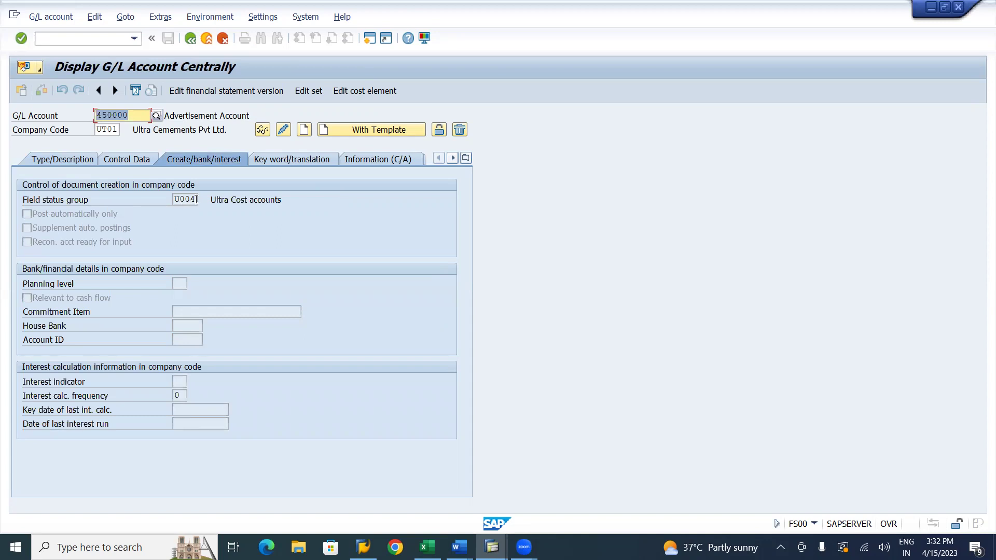
pyautogui.click(193, 200)
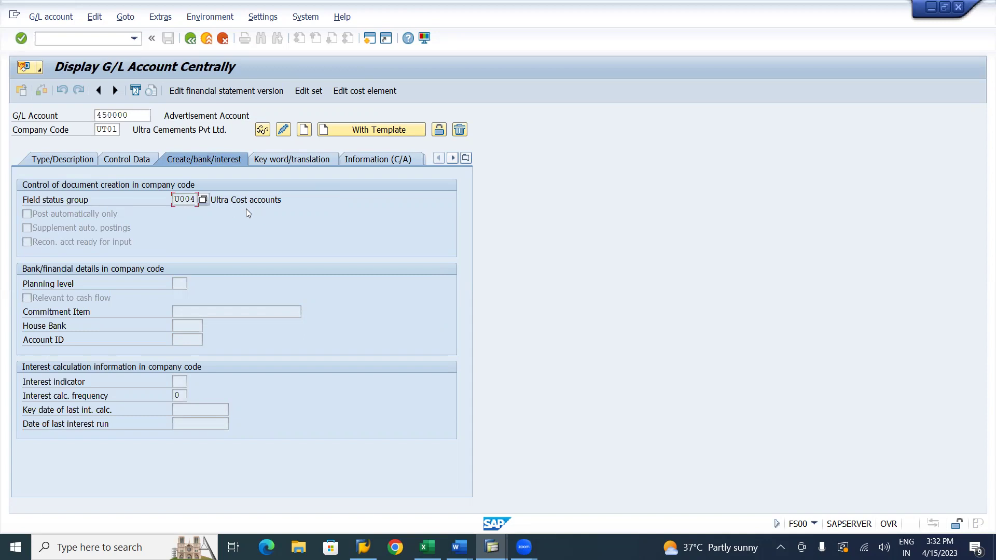
# Look up the field status group of the Equity Share Capital account 100000 in UT01, and return to the LFSV field status groups
pyautogui.click(143, 118)
pyautogui.click(154, 118)
pyautogui.press('Return')
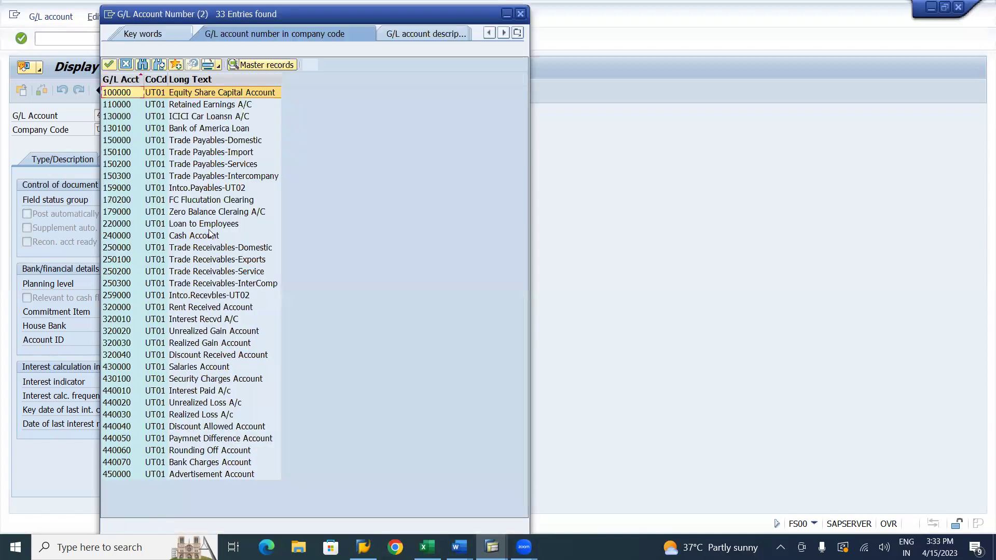
pyautogui.doubleClick(226, 93)
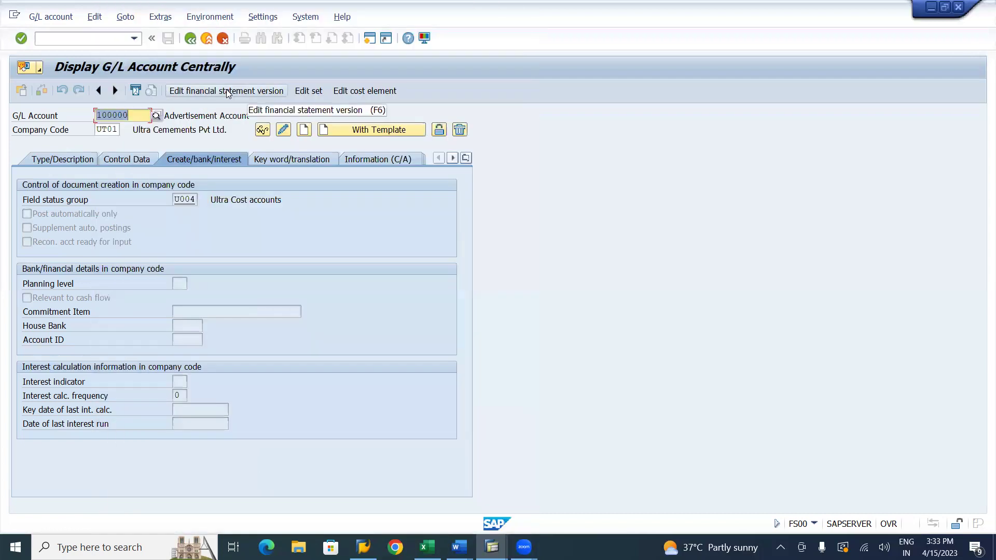
pyautogui.press('Return')
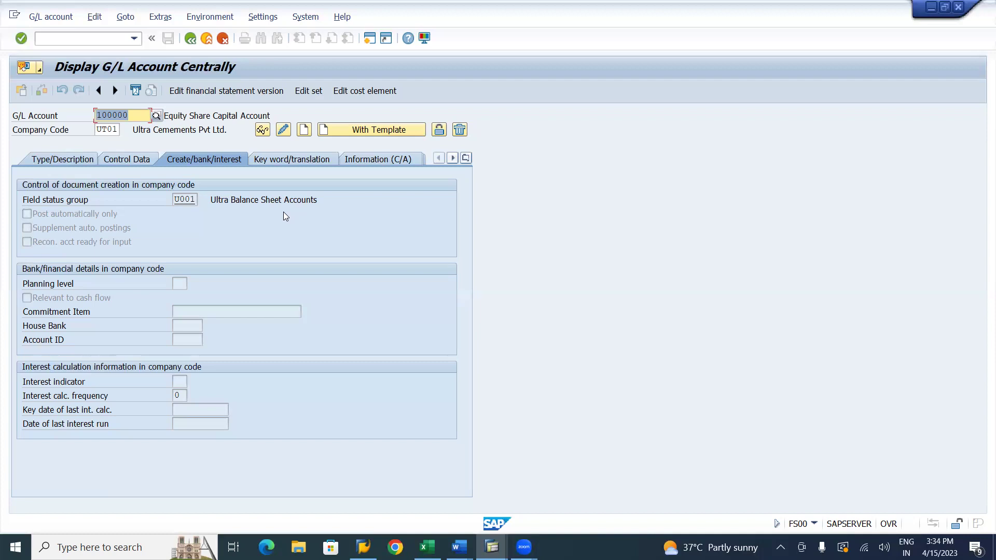
pyautogui.hotkey('alt', 'Tab')
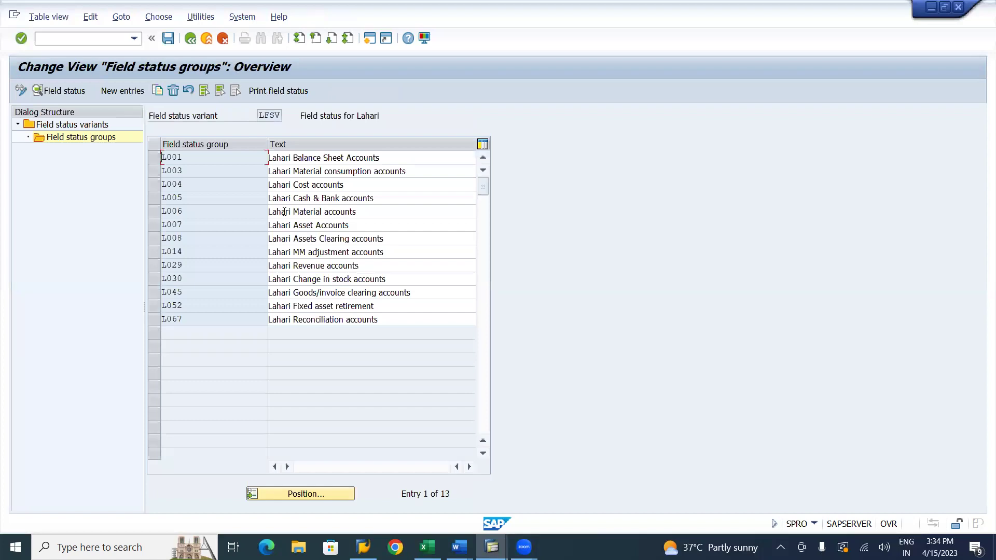
# Review the Word notes on G/L balancing fields and their entry status, and return to the LFSV field status groups in SAP
pyautogui.hotkey('alt', 'Tab')
pyautogui.hotkey('alt', 'Tab')
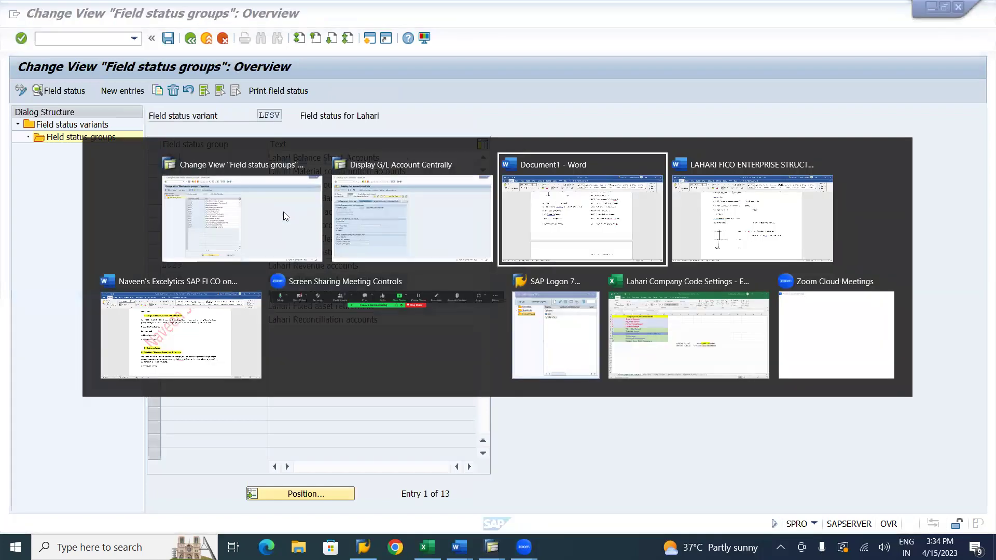
pyautogui.scroll(-5, 284, 211)
pyautogui.scroll(10, 284, 211)
pyautogui.scroll(3, 285, 211)
pyautogui.scroll(-8, 284, 211)
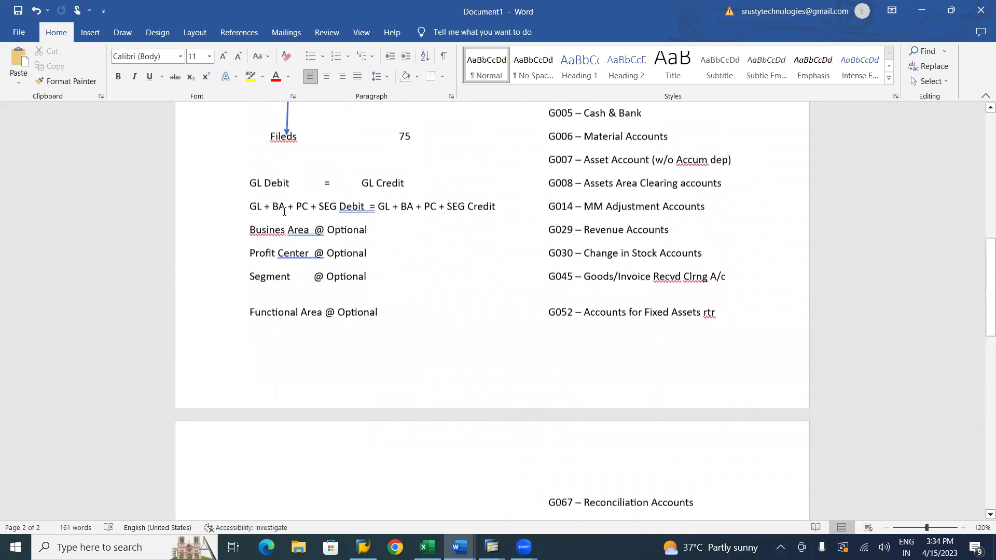
pyautogui.scroll(1, 284, 211)
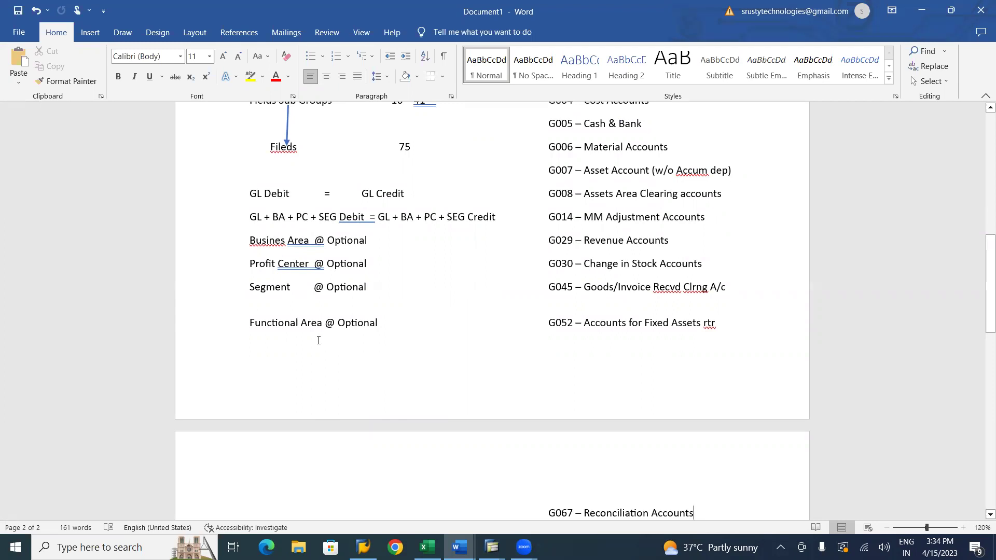
pyautogui.hotkey('alt', 'Tab')
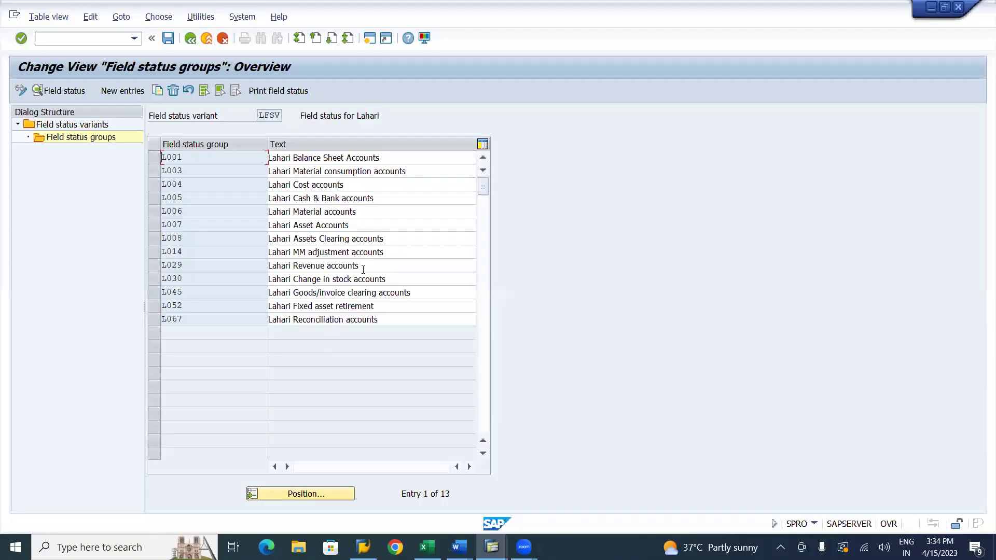
# Save the LFSV field status groups and open the field status of group L001, Lahari Balance Sheet Accounts
pyautogui.click(154, 161)
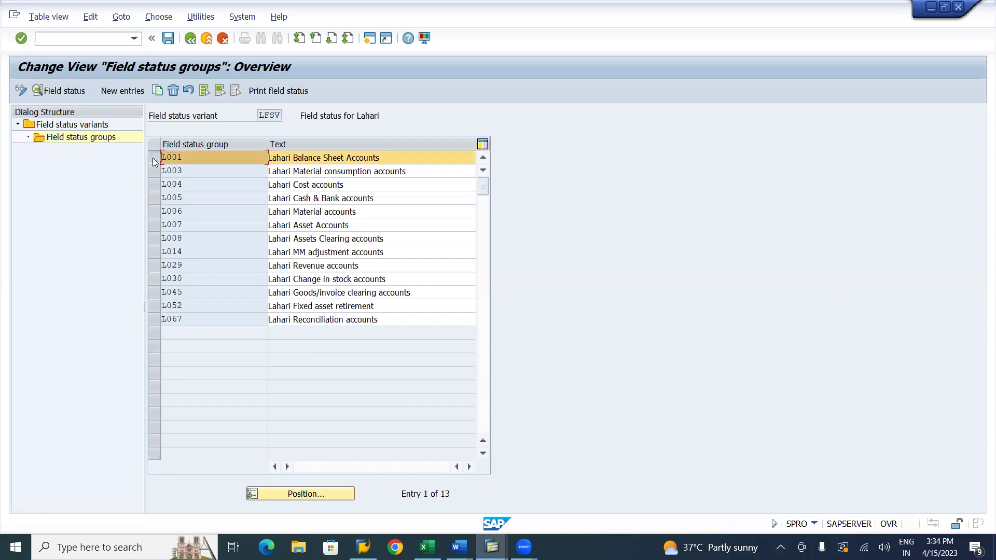
pyautogui.click(167, 38)
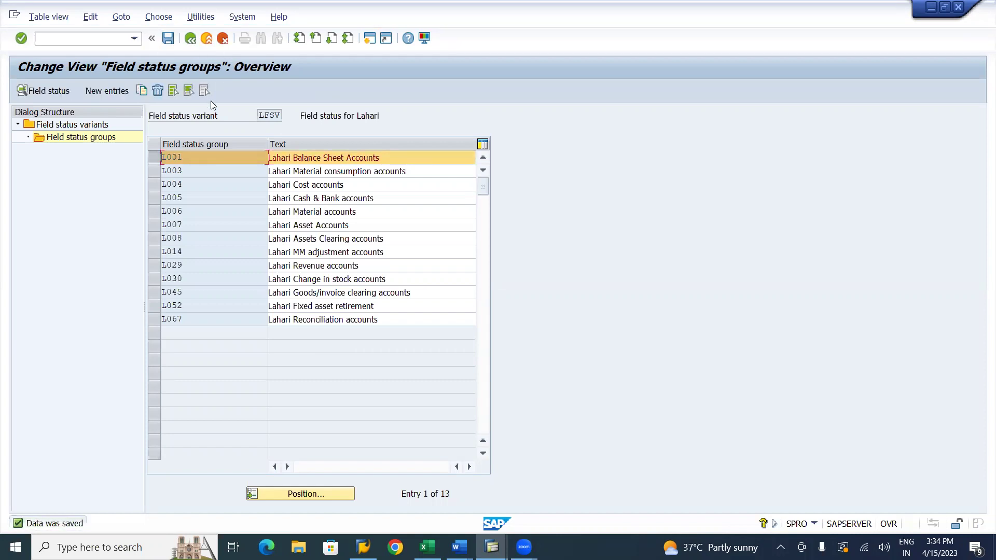
pyautogui.doubleClick(174, 158)
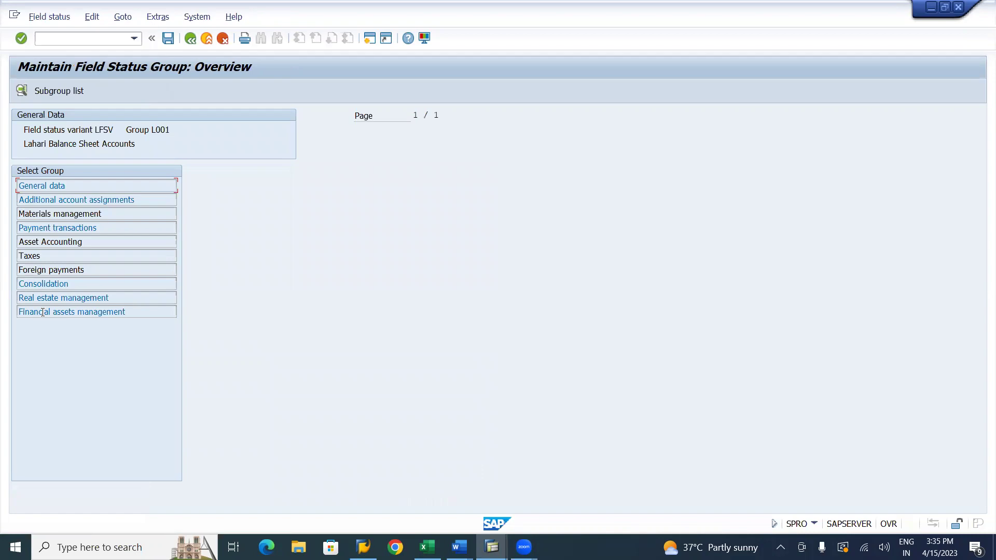
# Check the hierarchy of field status variant, groups, subgroups and fields in the Word notes, and return to group L001 in SAP
pyautogui.hotkey('alt', 'Tab')
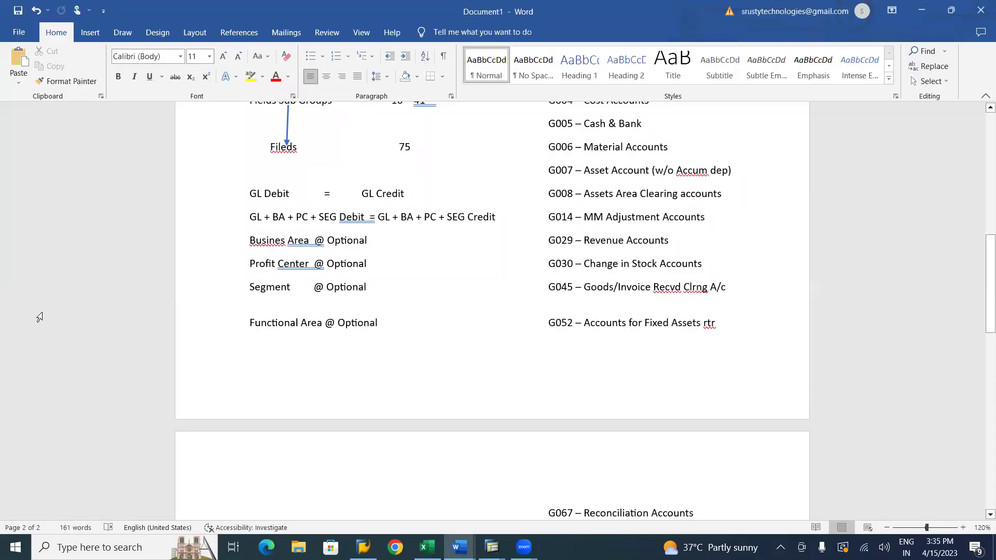
pyautogui.scroll(3, 350, 203)
pyautogui.click(465, 164)
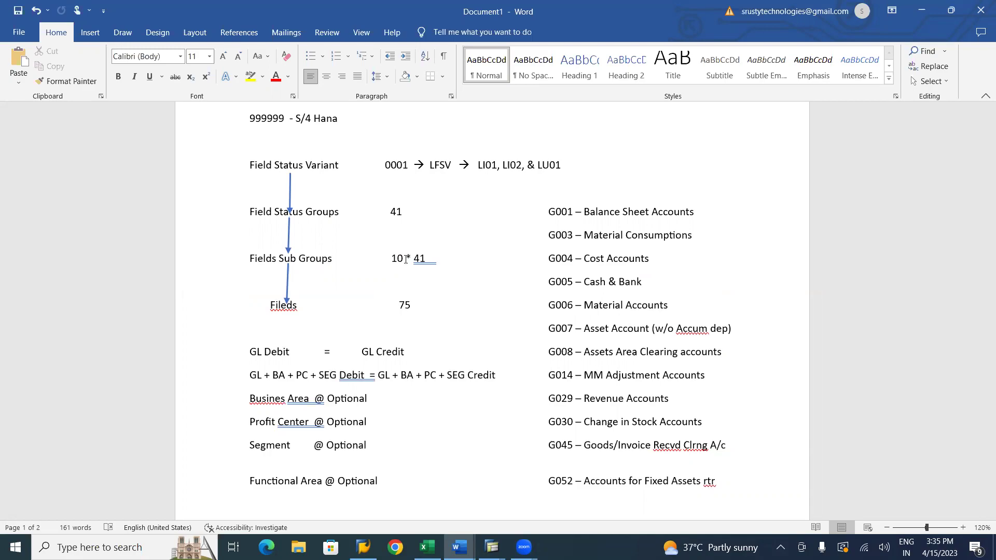
pyautogui.hotkey('alt', 'Tab')
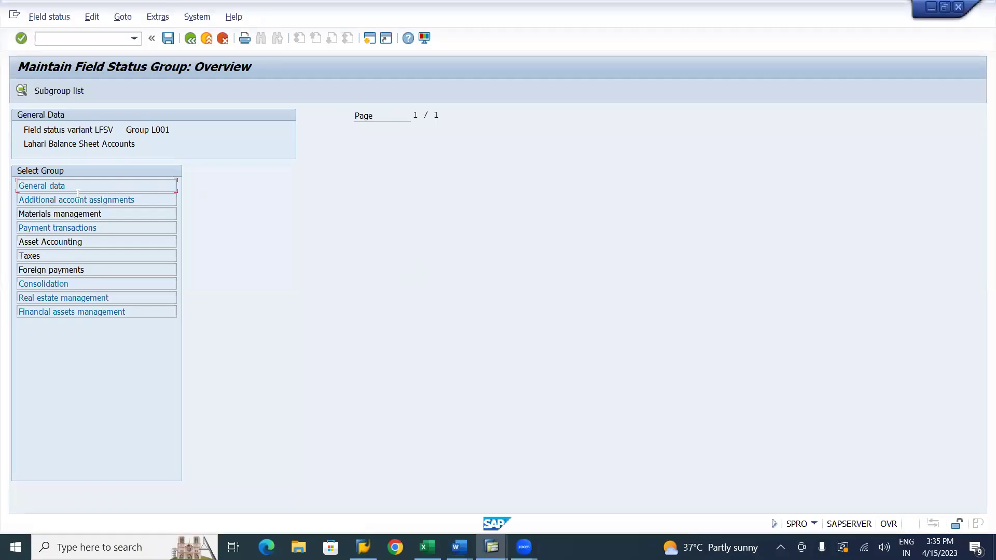
# Examine the field statuses in the General data and Materials management subgroups of group L001
pyautogui.doubleClick(56, 185)
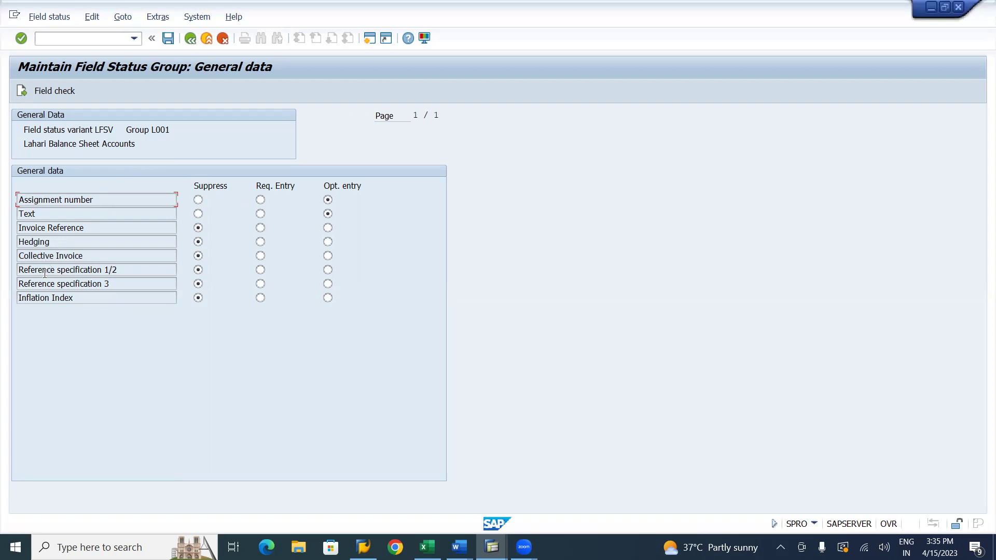
pyautogui.click(189, 39)
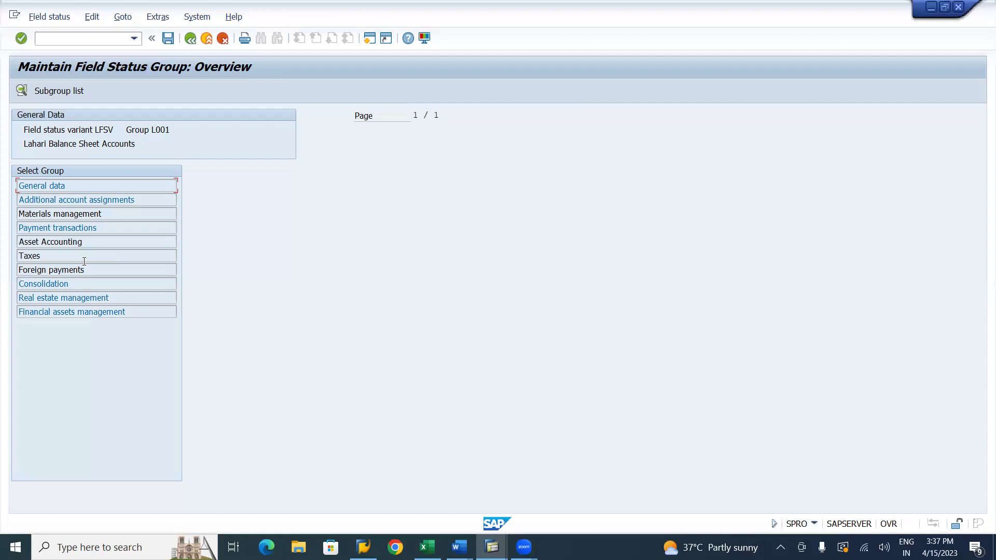
pyautogui.doubleClick(75, 213)
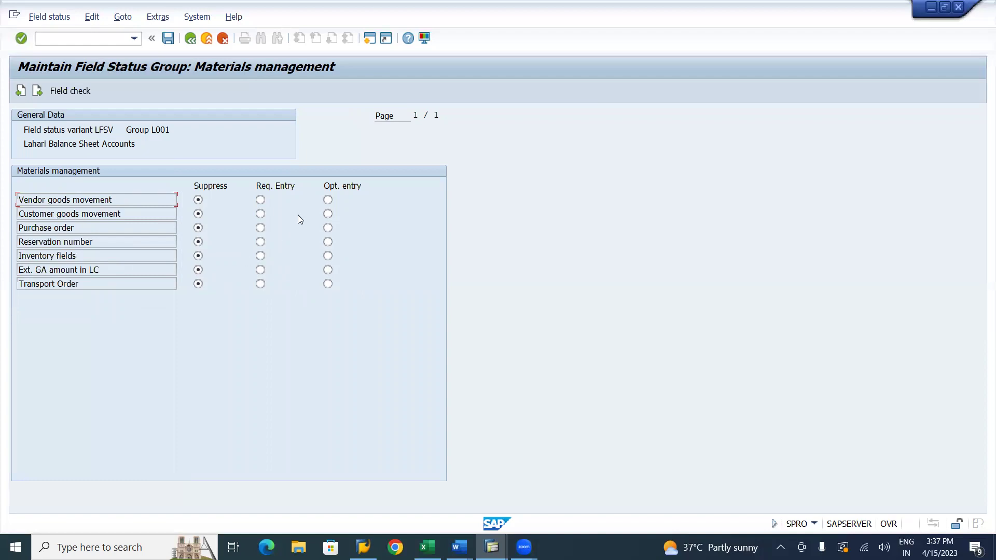
pyautogui.click(193, 38)
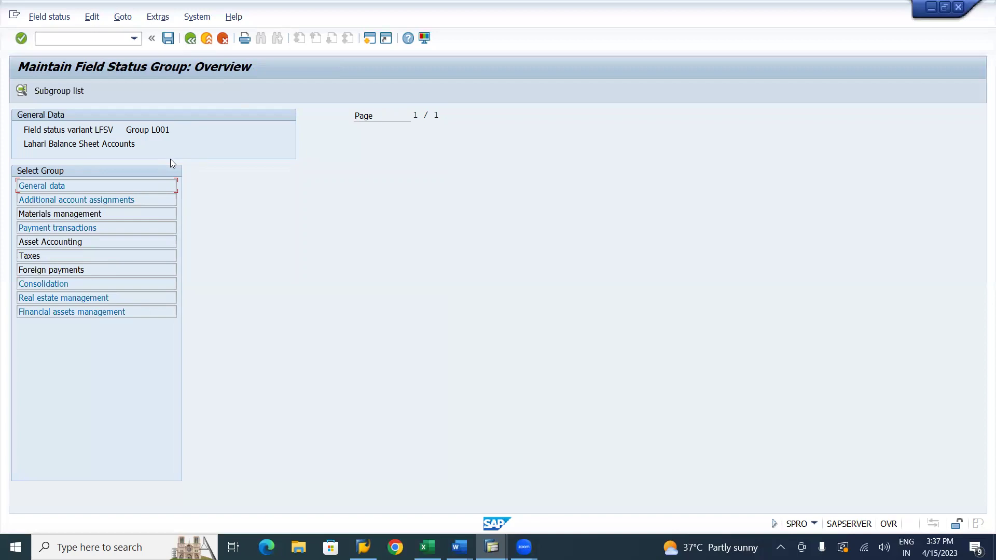
# Set Vendor goods movement in L001's Materials management subgroup to optional entry as a trial, and restore it to suppressed
pyautogui.doubleClick(70, 218)
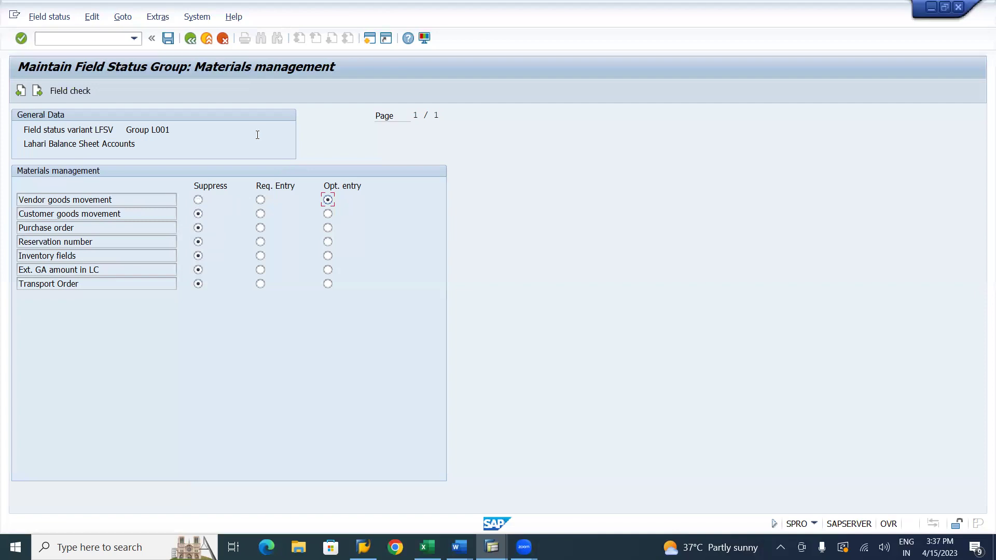
pyautogui.click(191, 39)
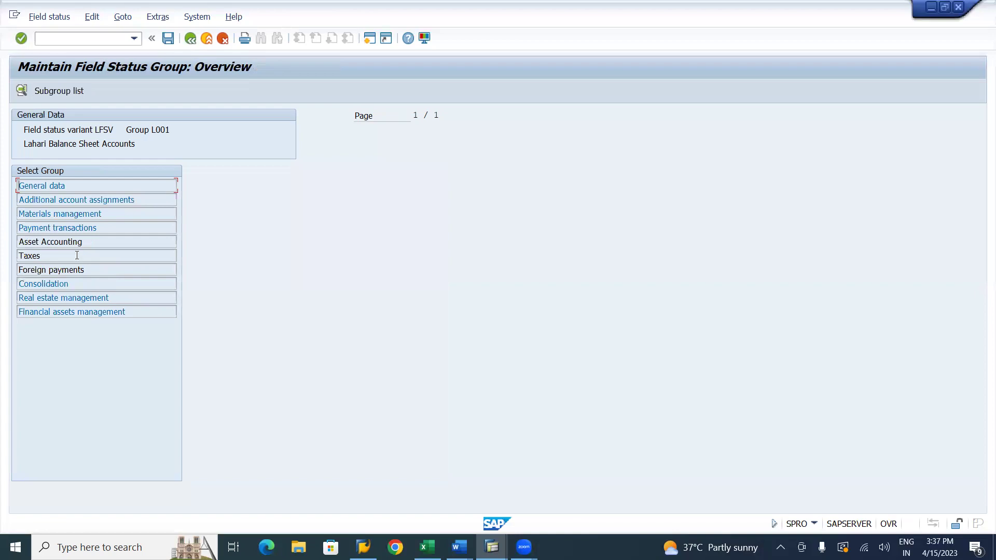
pyautogui.doubleClick(78, 214)
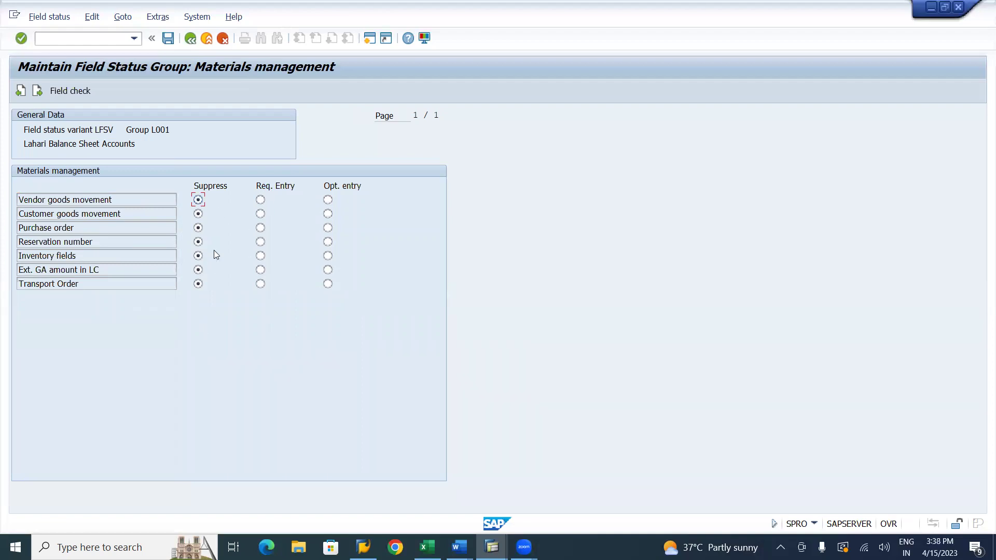
pyautogui.click(191, 40)
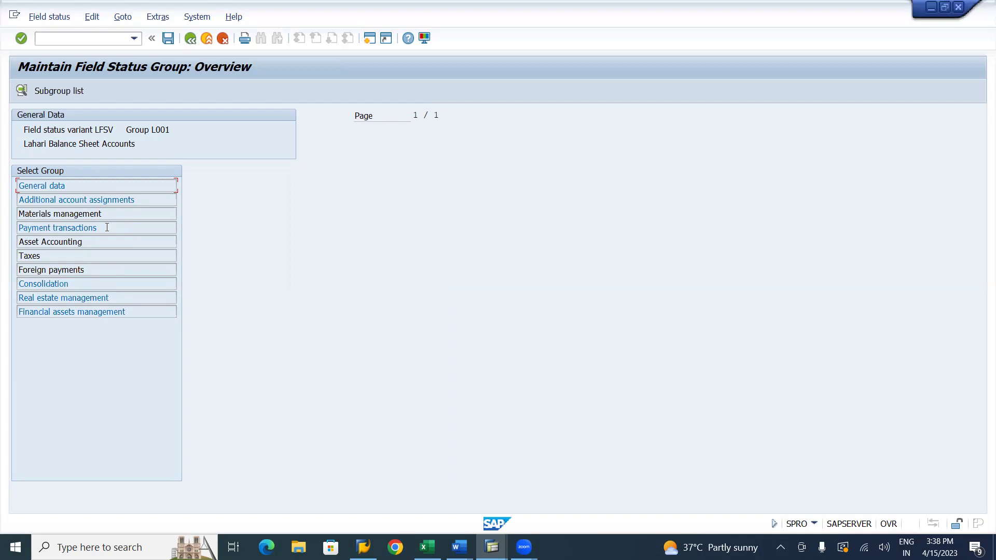
# Make Profit Center, Segment and Functional Area optional entries in L001's Additional account assignments, alongside Business Area, and save
pyautogui.click(106, 200)
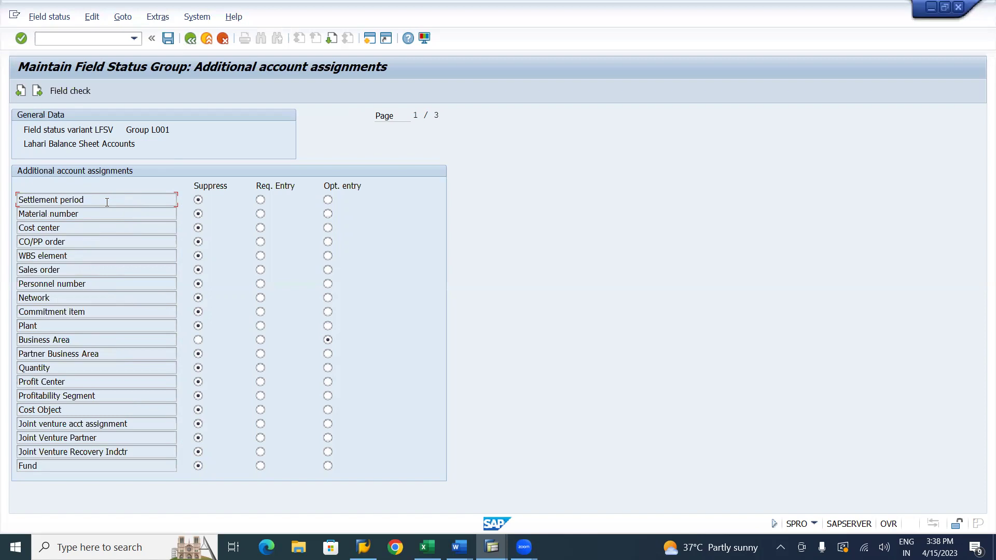
pyautogui.click(328, 339)
pyautogui.press('pagedown')
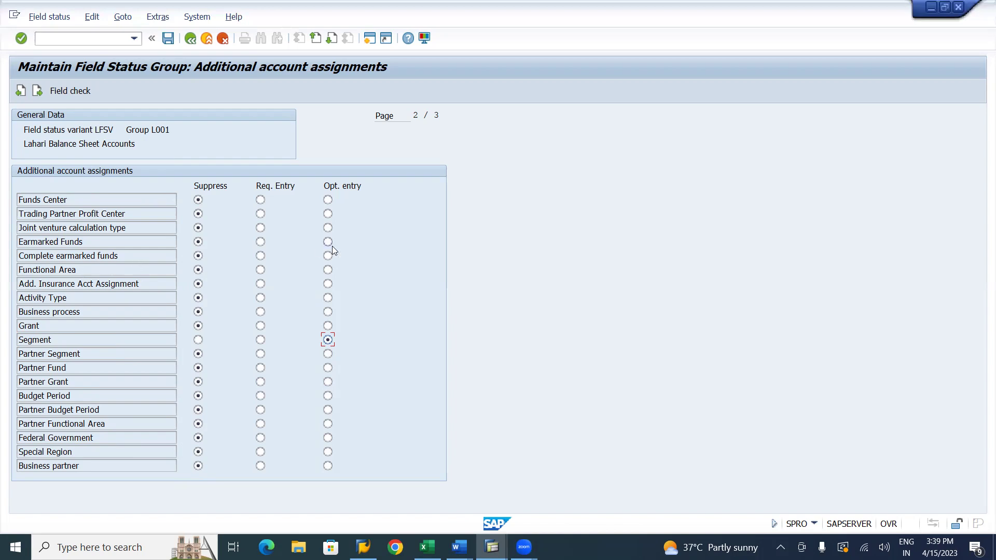
pyautogui.click(328, 269)
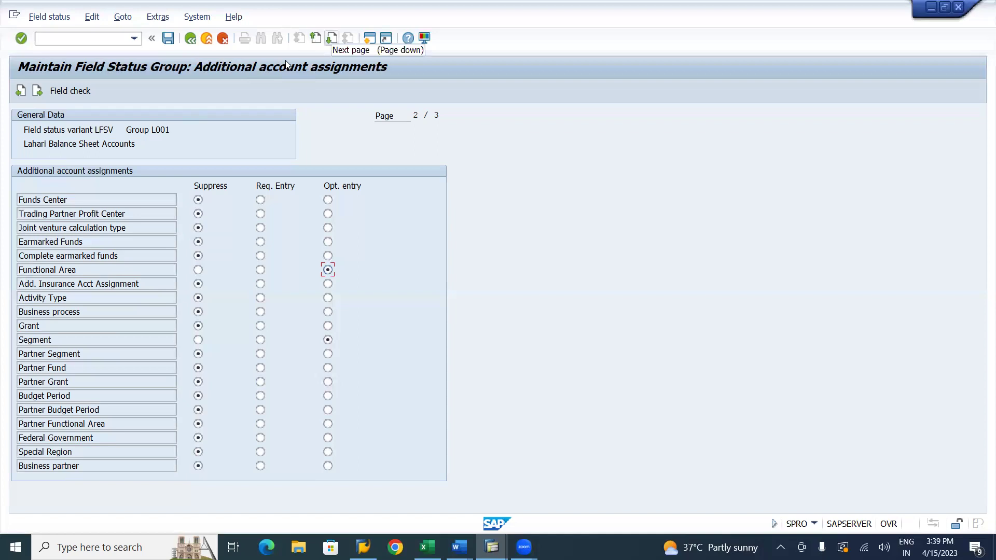
pyautogui.press('pagedown')
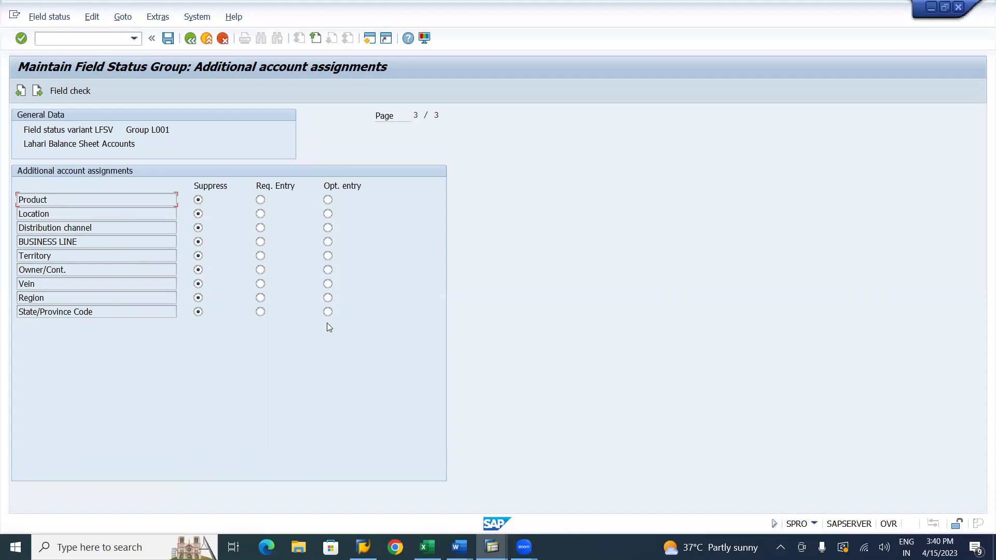
pyautogui.click(168, 42)
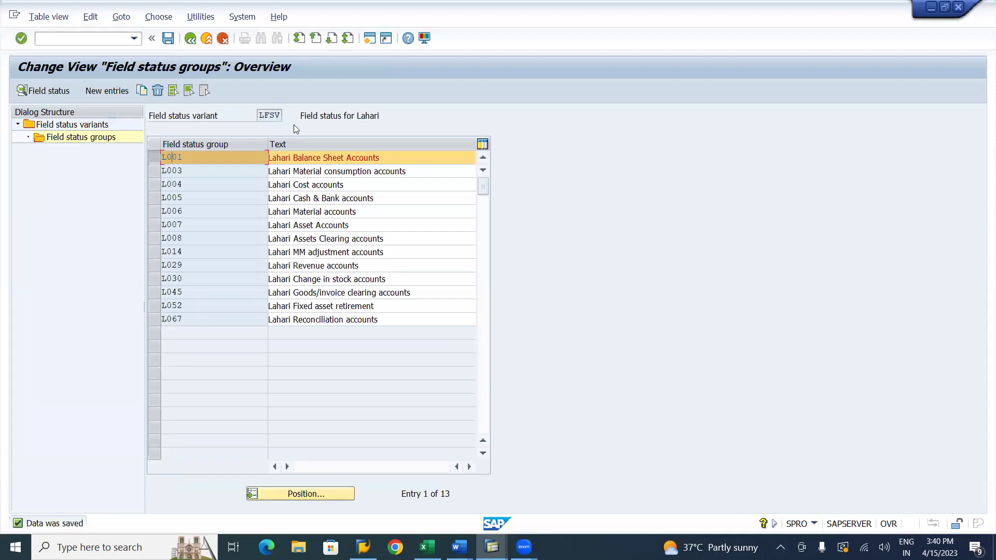
# Reopen L001's Additional account assignments to verify the Business Area, Profit Center, Functional Area and Segment statuses, and save back to the group list
pyautogui.doubleClick(302, 159)
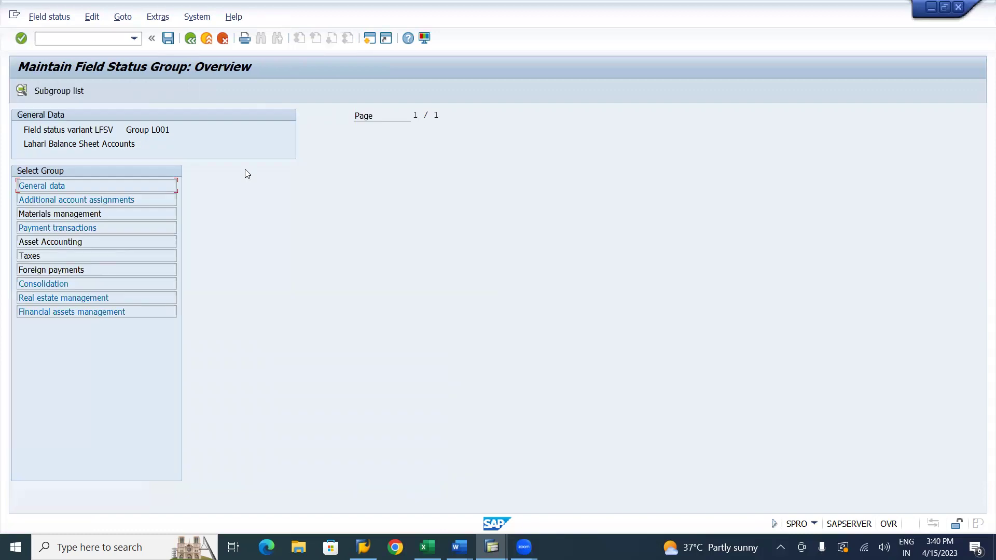
pyautogui.doubleClick(102, 200)
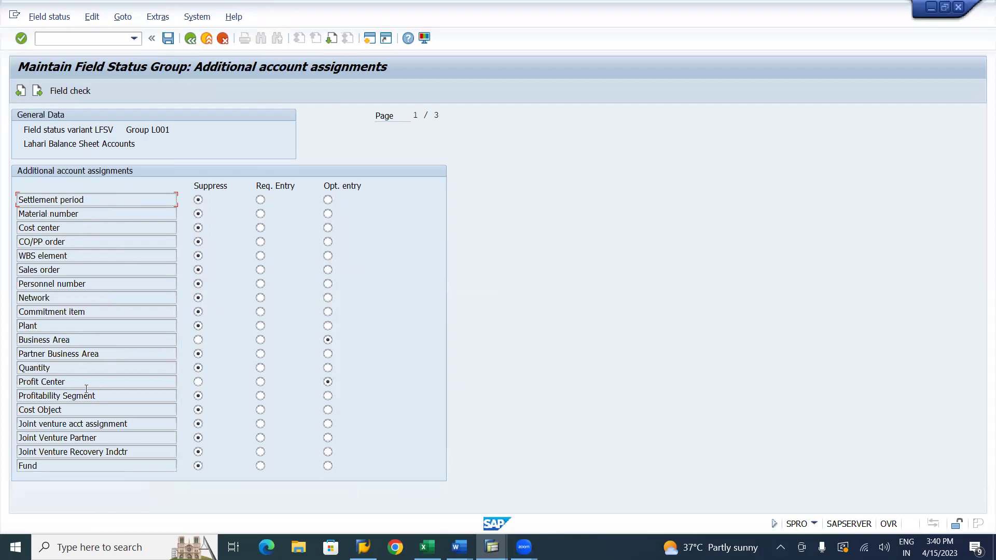
pyautogui.press('pagedown')
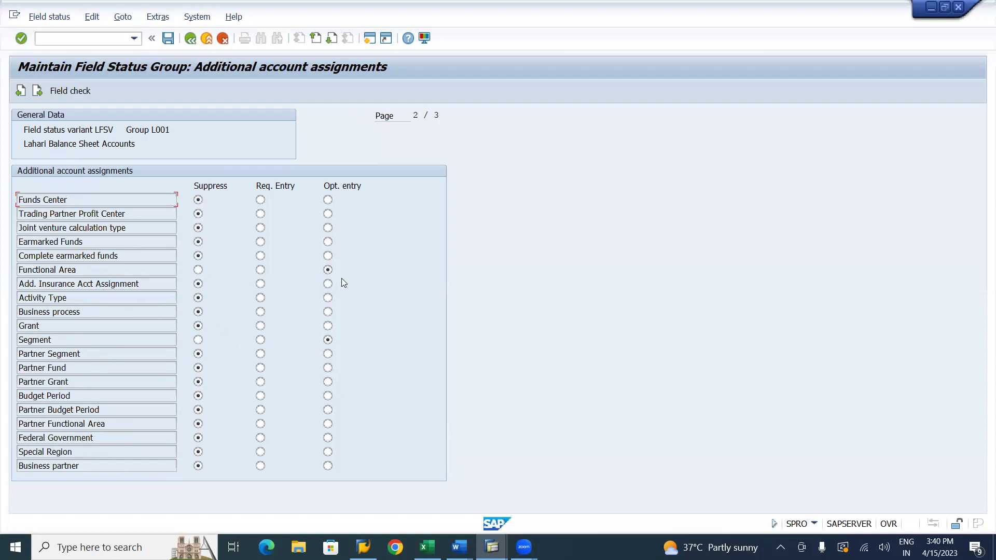
pyautogui.click(167, 39)
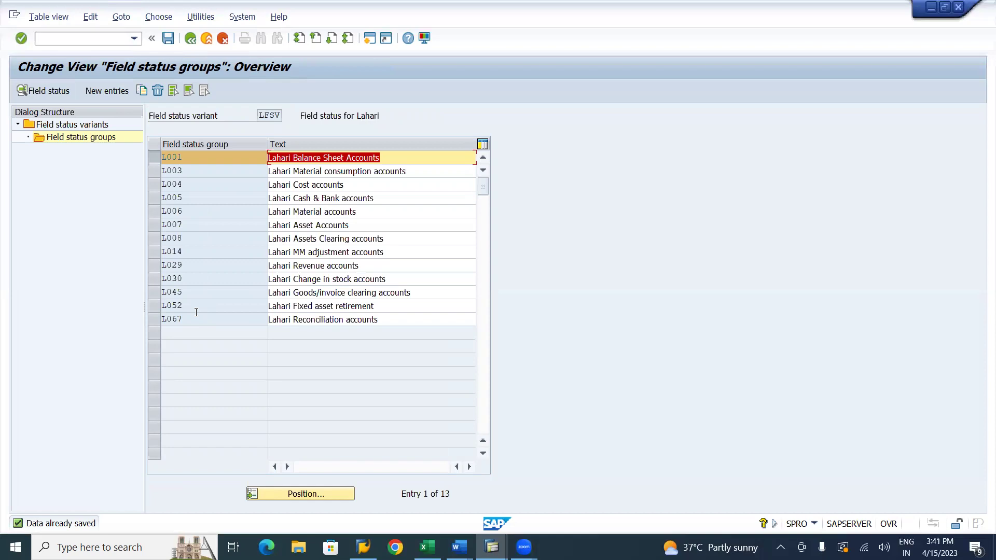
# Deselect group L001 and select the field status groups L003, L004, L005, L006, L007 and L008
pyautogui.click(155, 157)
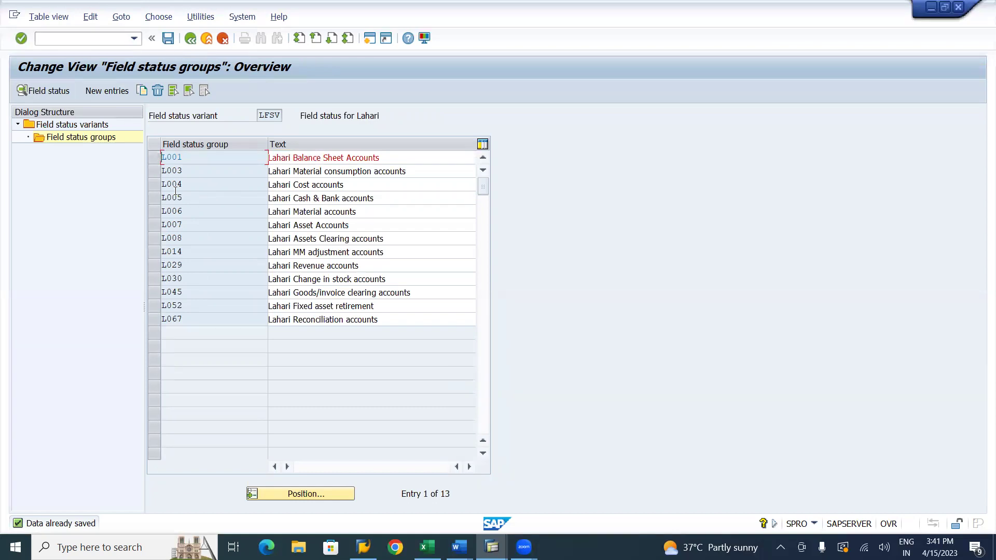
pyautogui.click(155, 171)
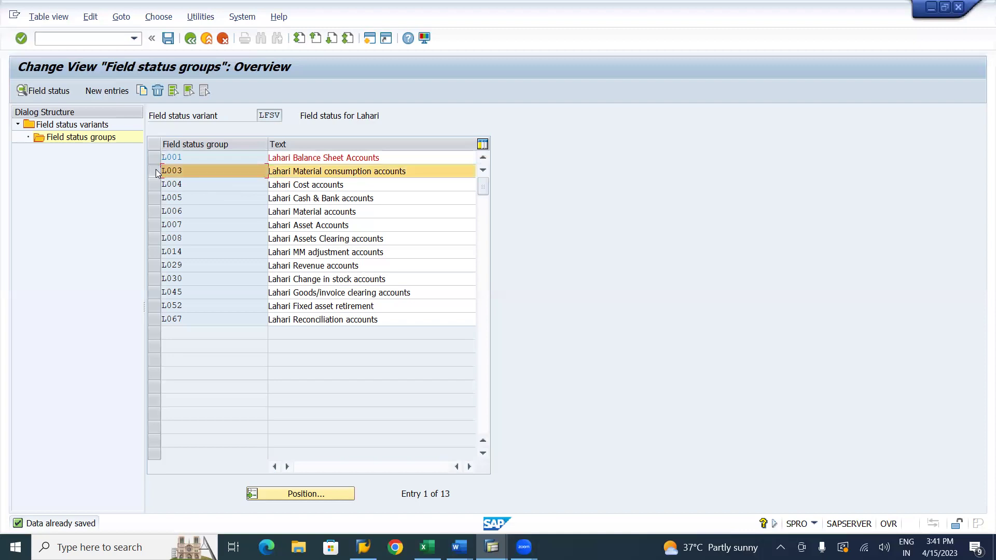
pyautogui.click(155, 185)
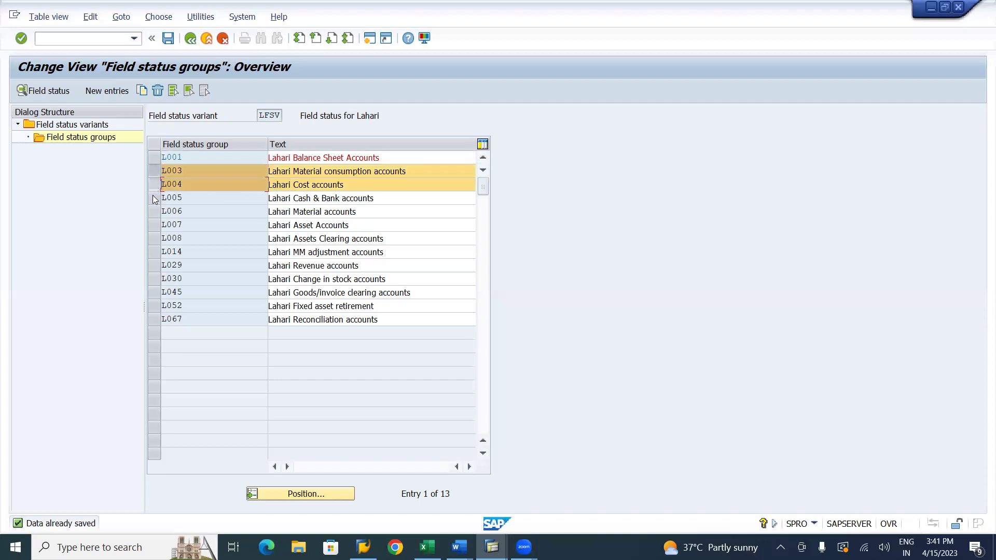
pyautogui.click(155, 201)
pyautogui.click(154, 225)
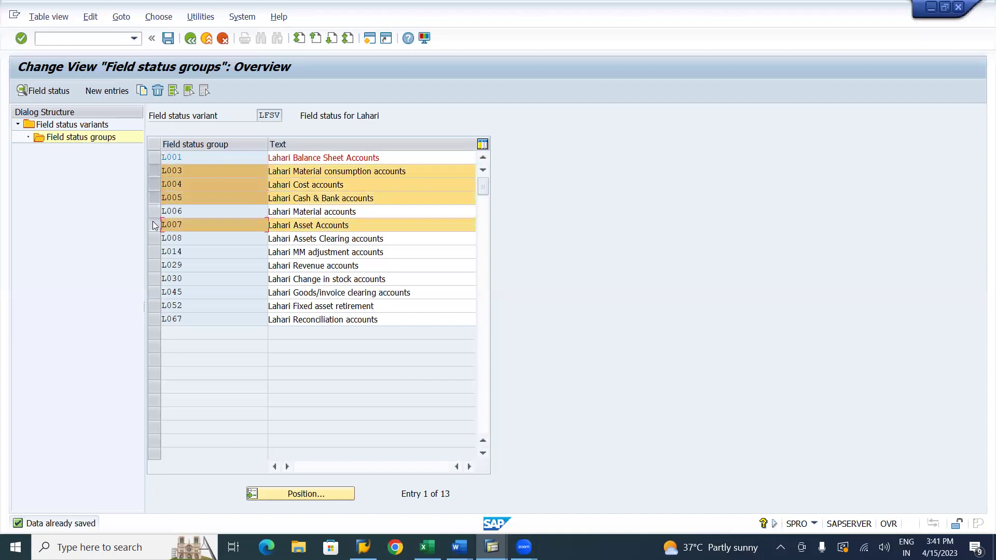
pyautogui.click(155, 212)
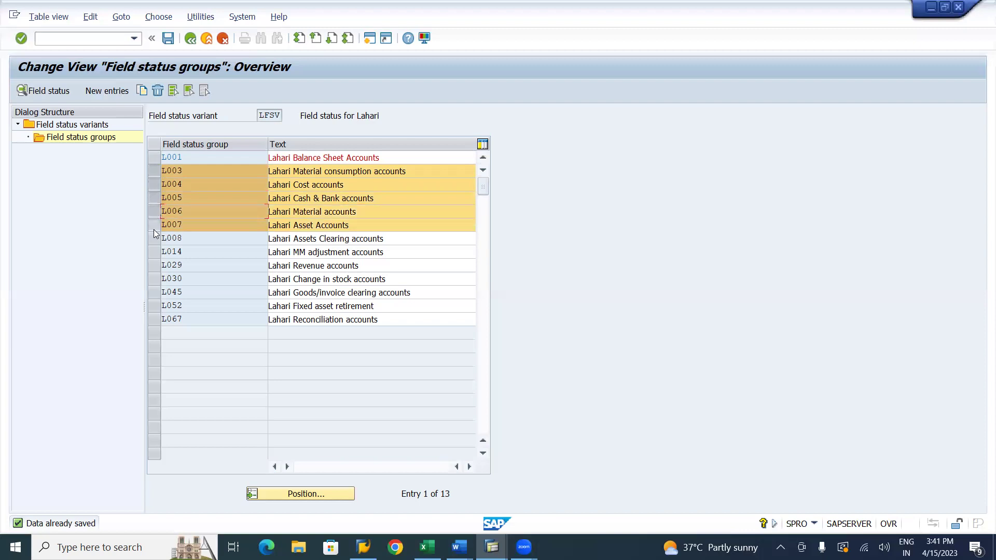
pyautogui.click(154, 238)
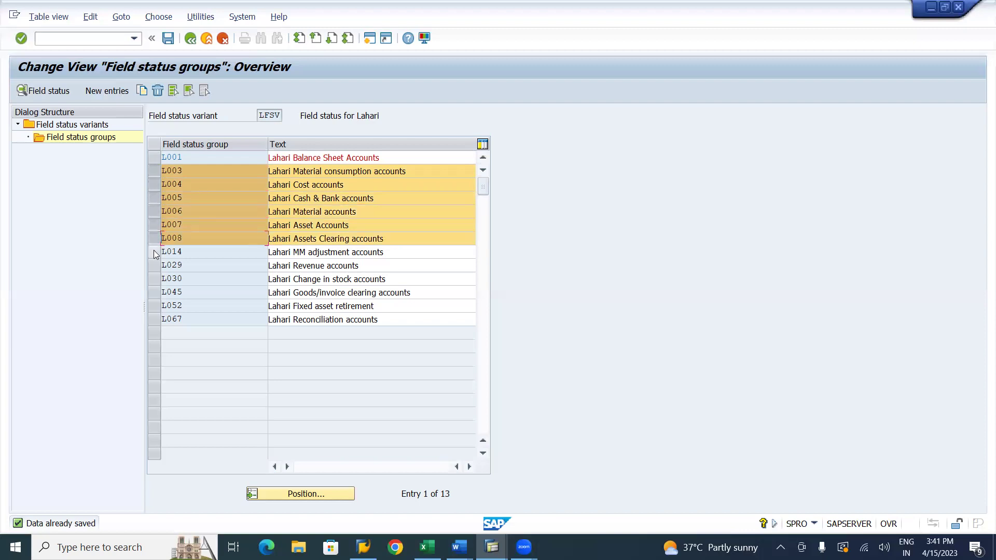
# Add the field status groups L014 through L067 to the selected rows
pyautogui.click(155, 252)
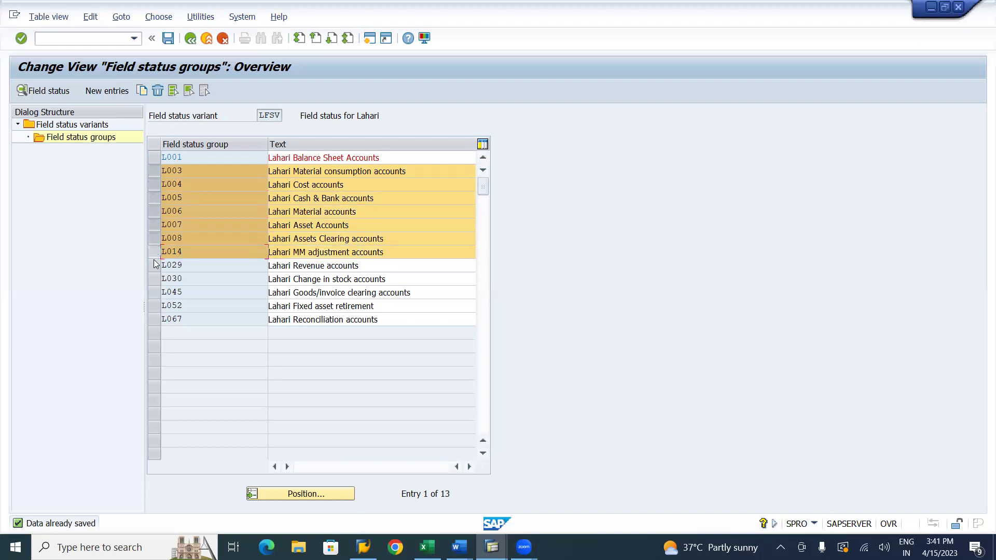
pyautogui.click(155, 266)
pyautogui.click(155, 280)
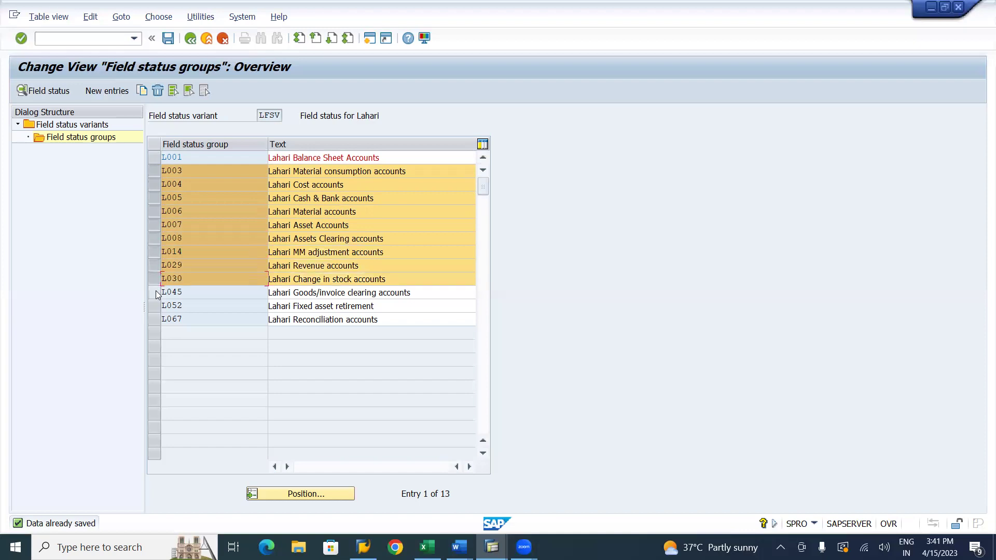
pyautogui.click(154, 293)
pyautogui.click(156, 306)
pyautogui.click(158, 319)
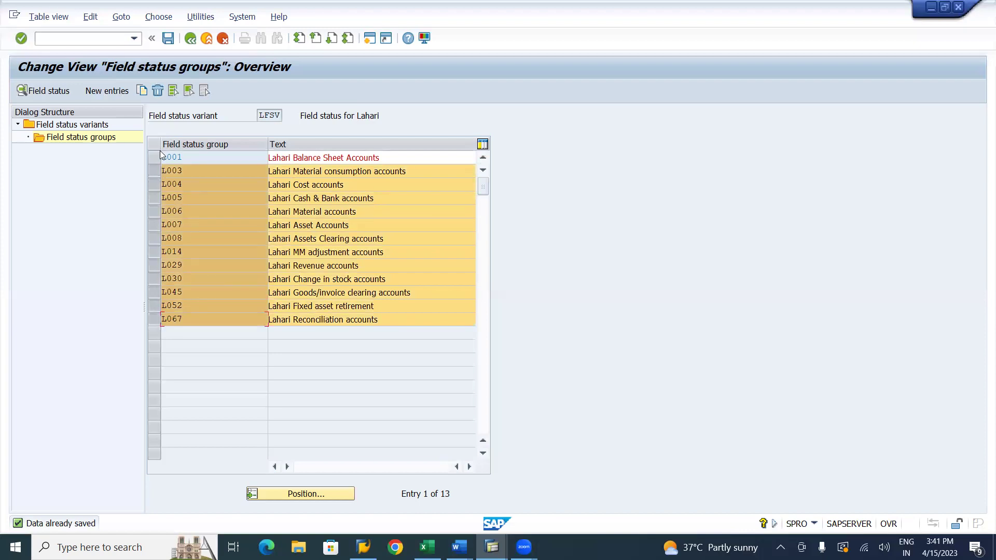
# Deselect the field status groups L003 through L067
pyautogui.click(154, 171)
pyautogui.click(154, 186)
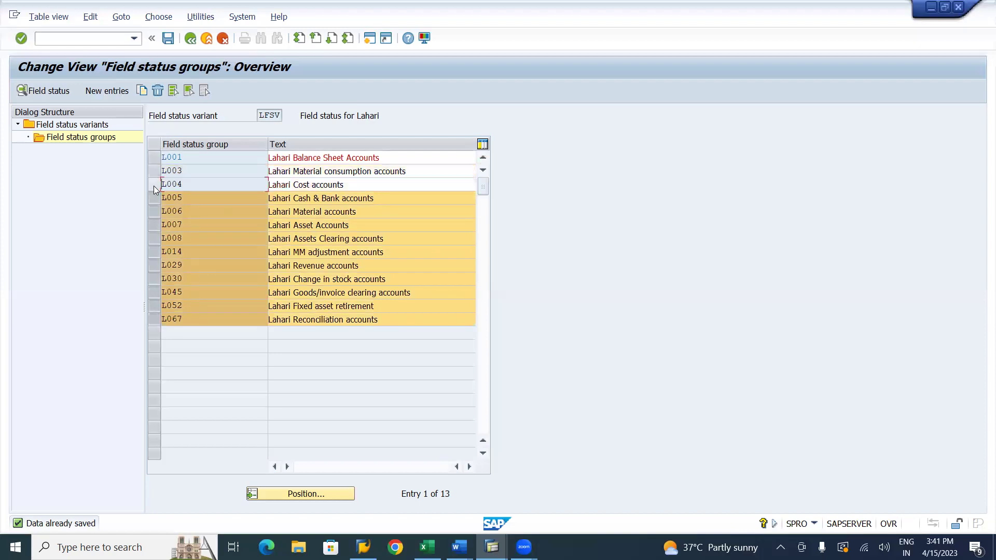
pyautogui.click(154, 200)
pyautogui.click(154, 214)
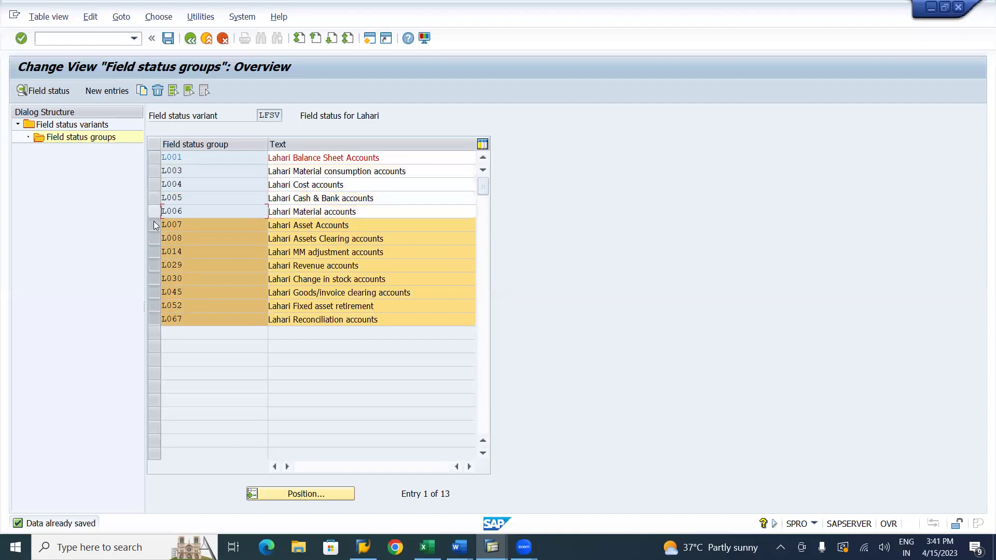
pyautogui.click(153, 227)
pyautogui.click(153, 237)
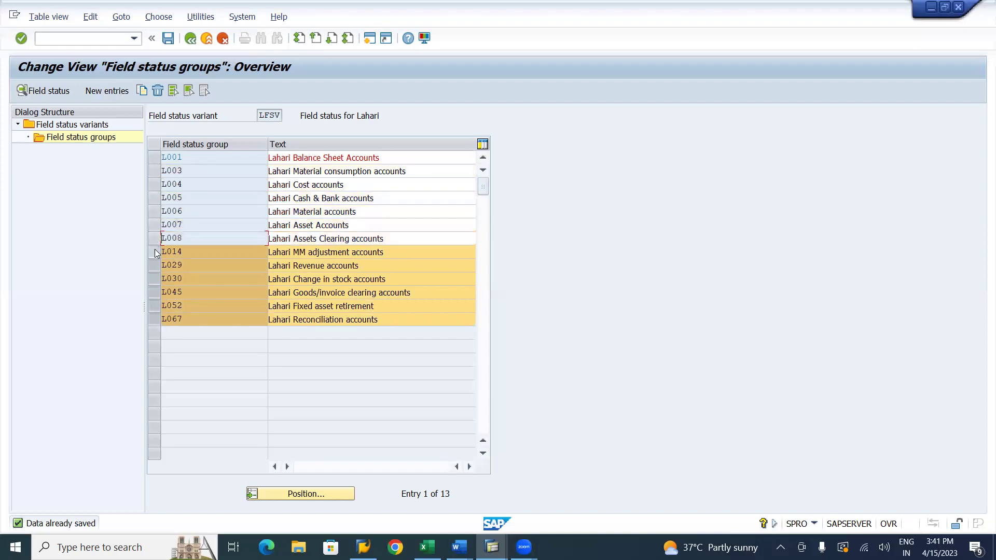
pyautogui.click(154, 251)
pyautogui.click(154, 265)
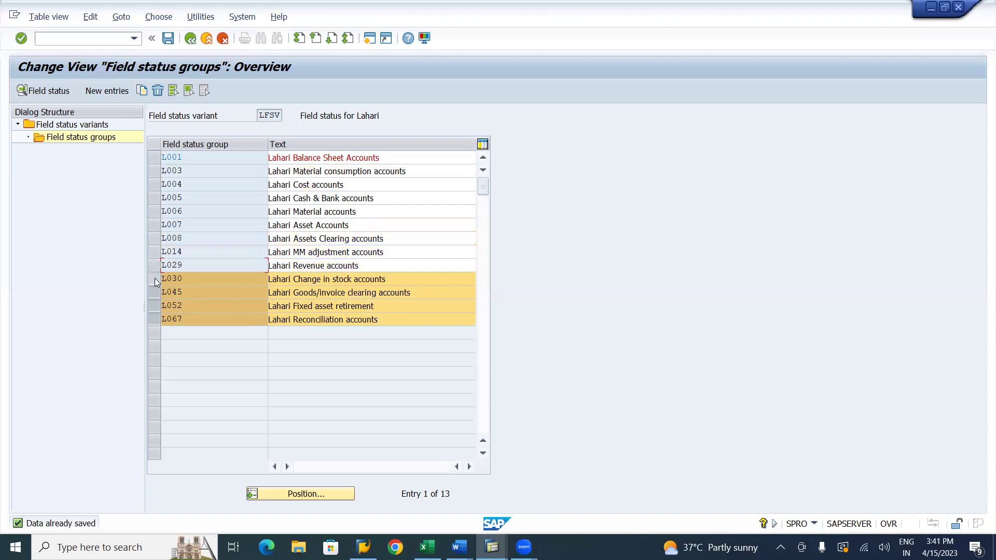
pyautogui.click(154, 279)
pyautogui.click(154, 292)
pyautogui.click(154, 306)
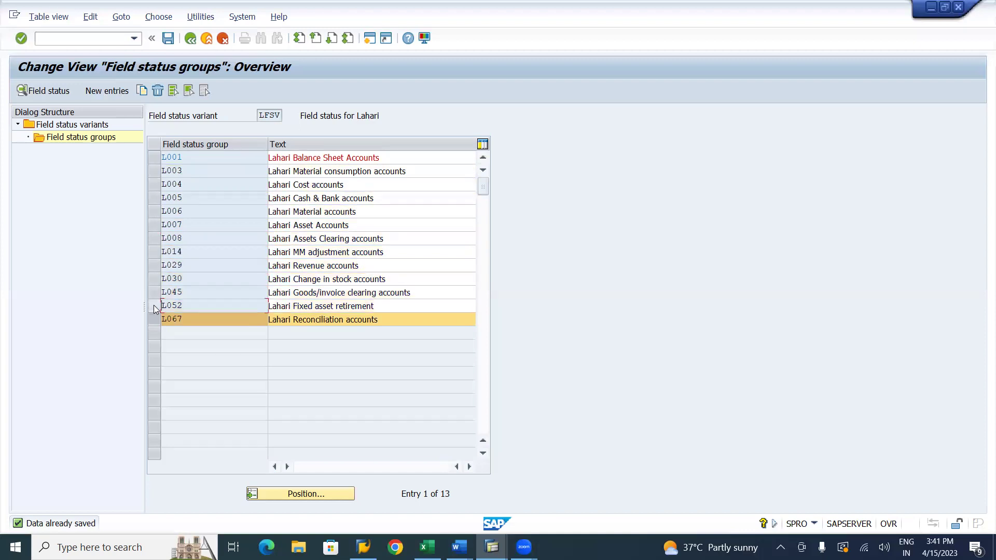
pyautogui.click(154, 319)
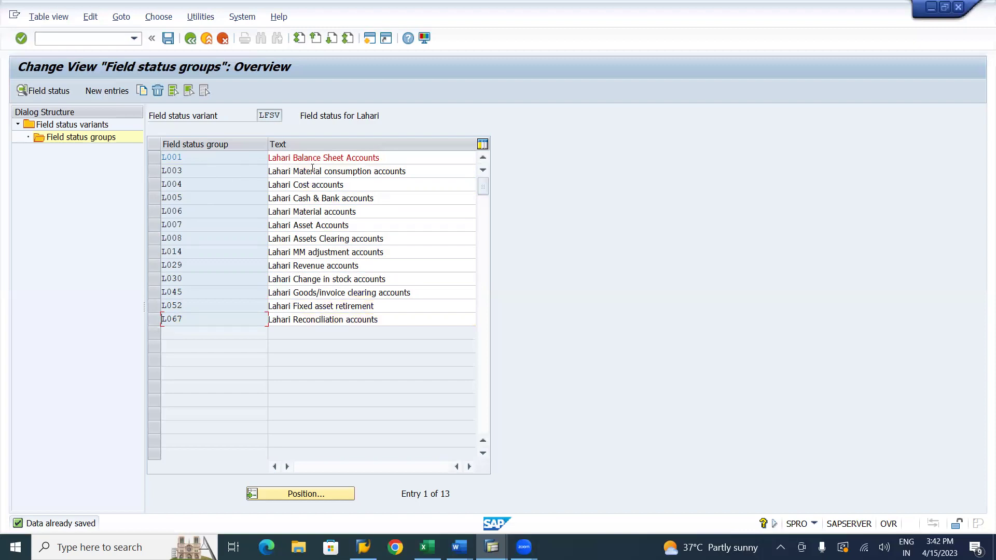
# Make Functional Area and Segment optional entries in the additional account assignments of group L003, and save
pyautogui.doubleClick(233, 174)
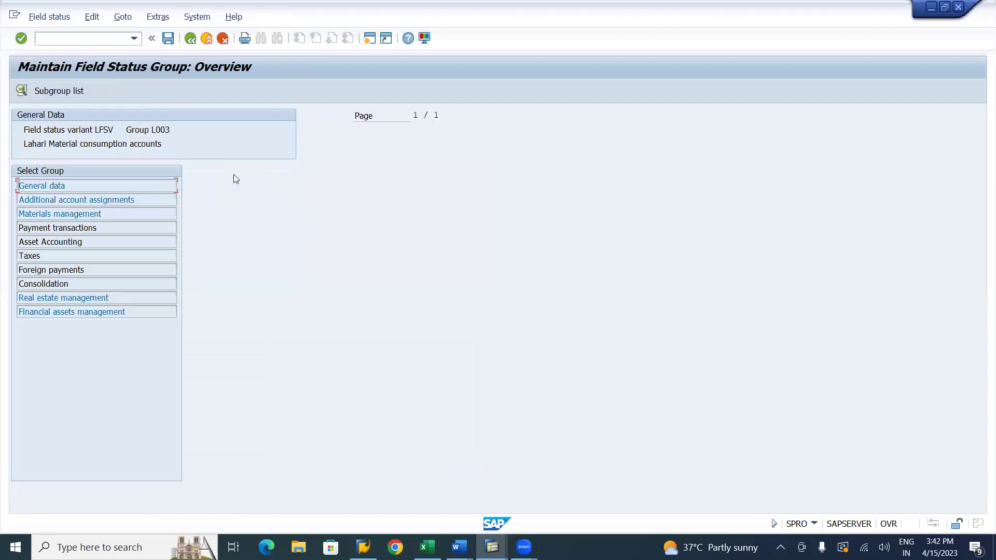
pyautogui.doubleClick(68, 200)
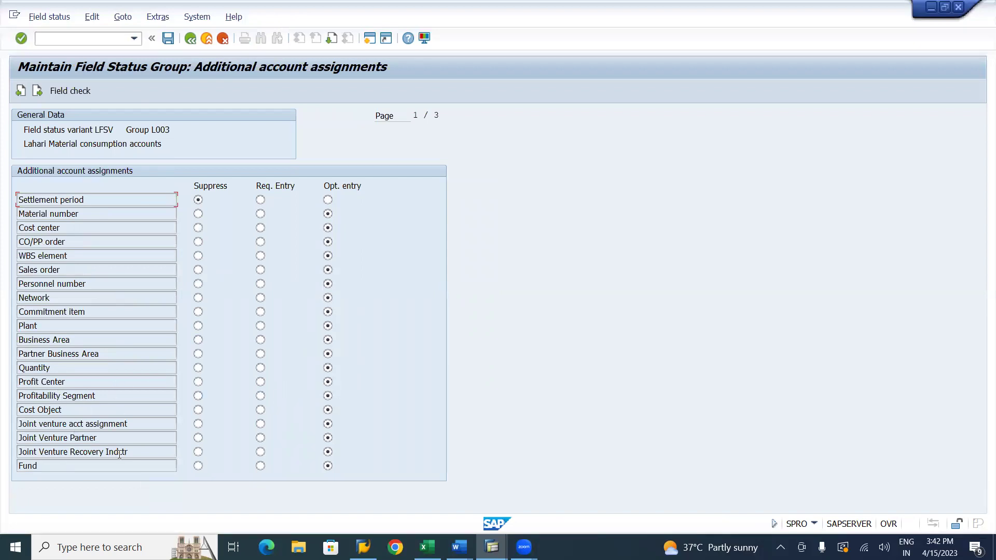
pyautogui.press('pagedown')
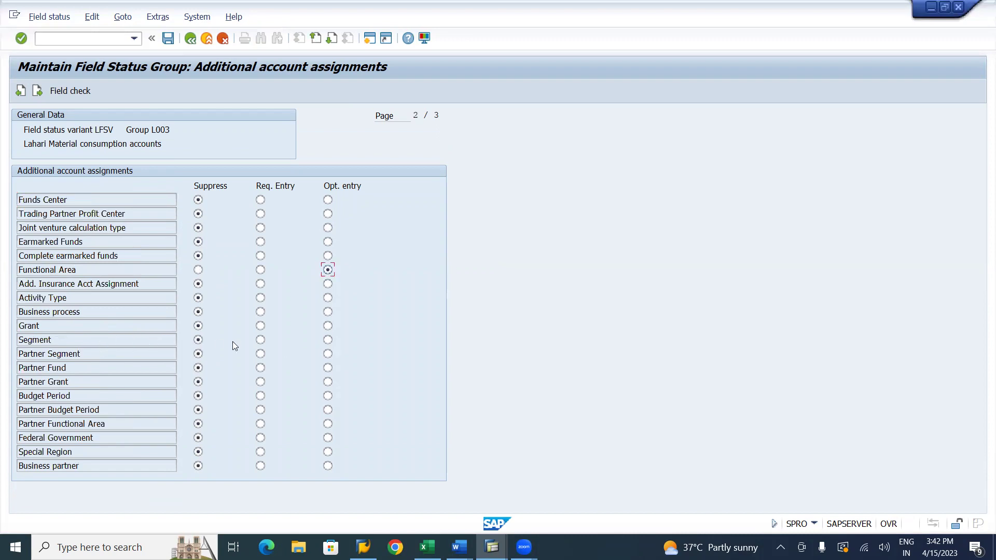
pyautogui.click(329, 341)
pyautogui.click(168, 38)
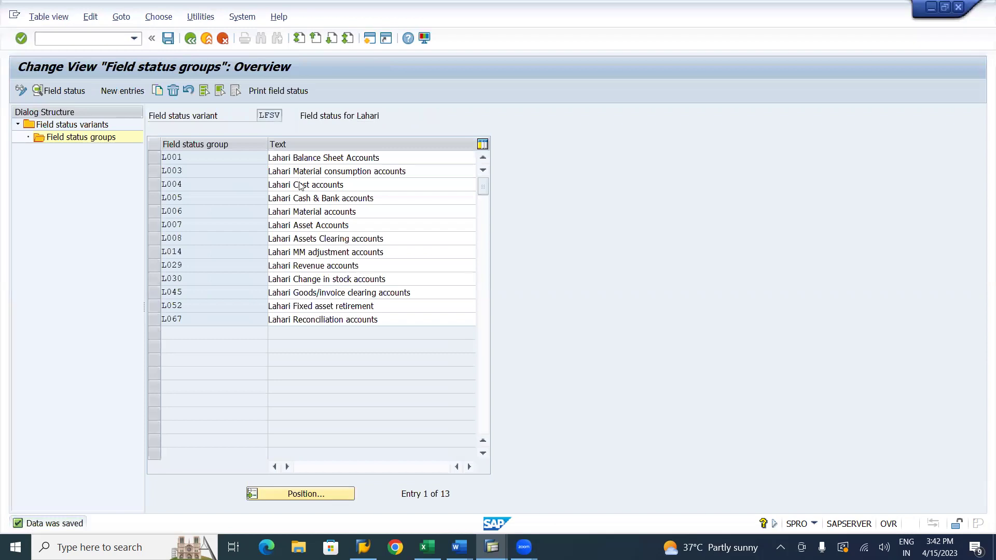
# Make Functional Area an optional entry in the additional account assignments of group L004, leave Grant suppressed, and save
pyautogui.doubleClick(300, 185)
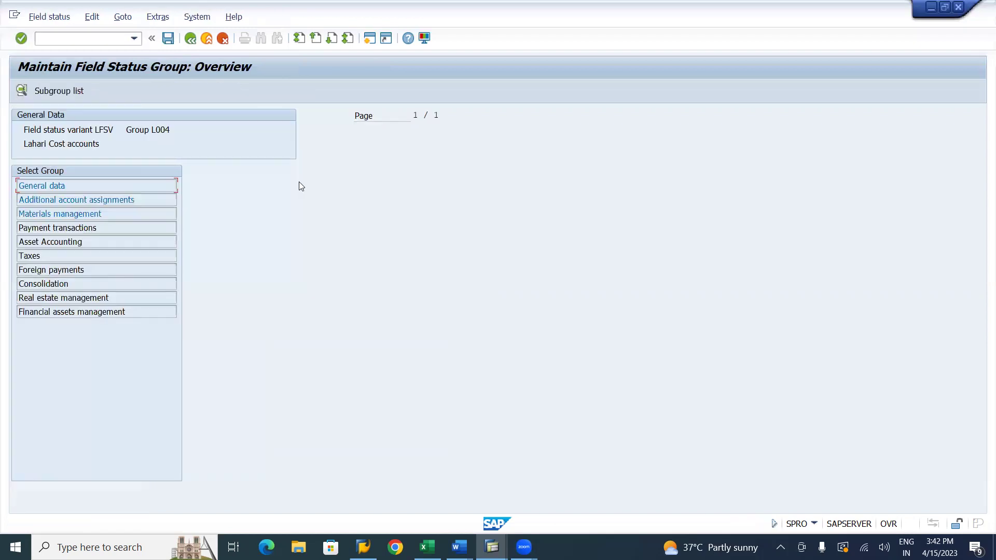
pyautogui.doubleClick(95, 202)
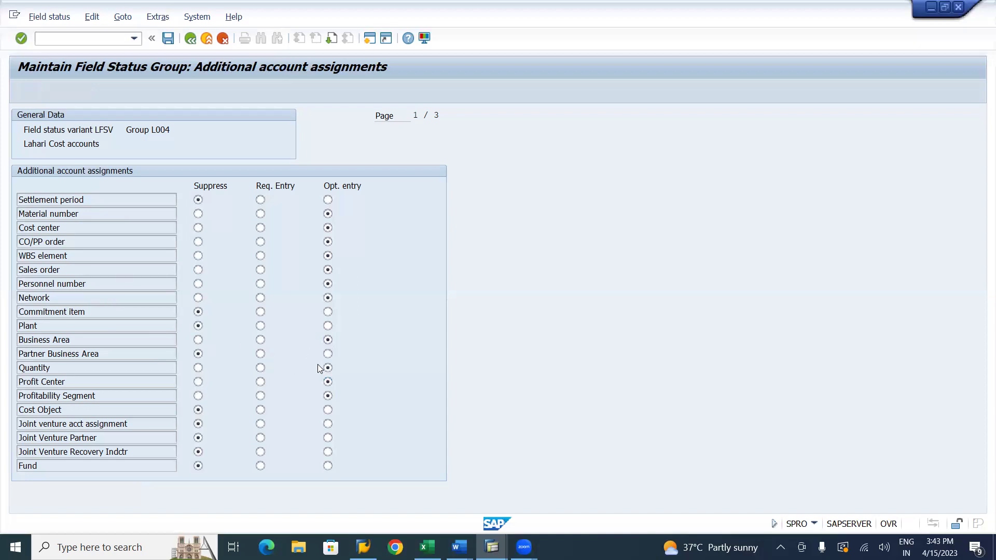
pyautogui.press('pagedown')
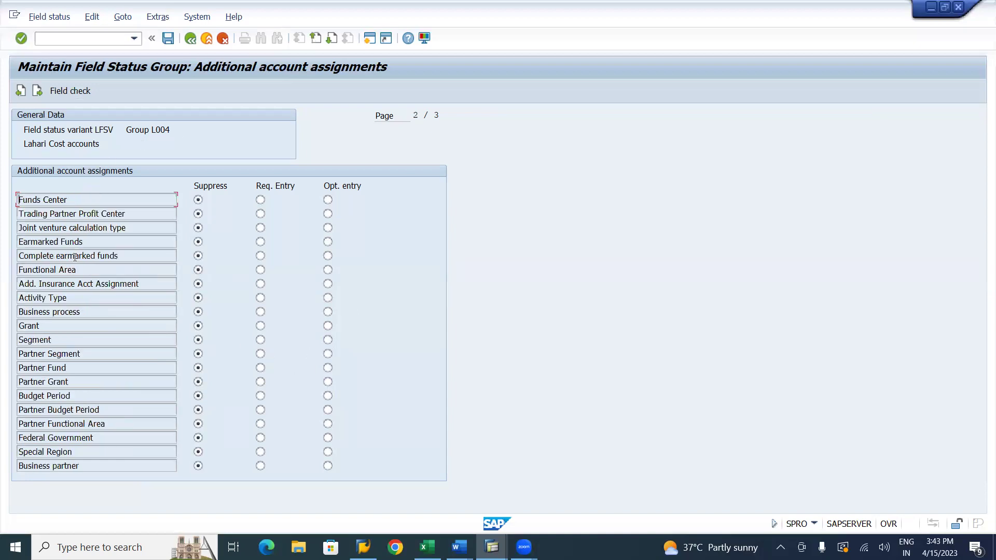
pyautogui.click(327, 269)
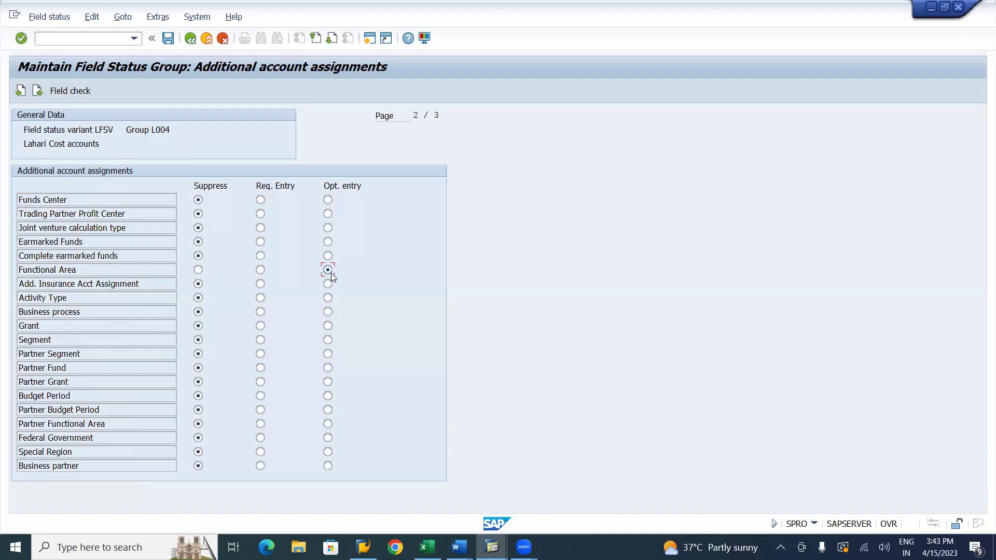
pyautogui.click(328, 326)
pyautogui.click(199, 326)
pyautogui.click(168, 38)
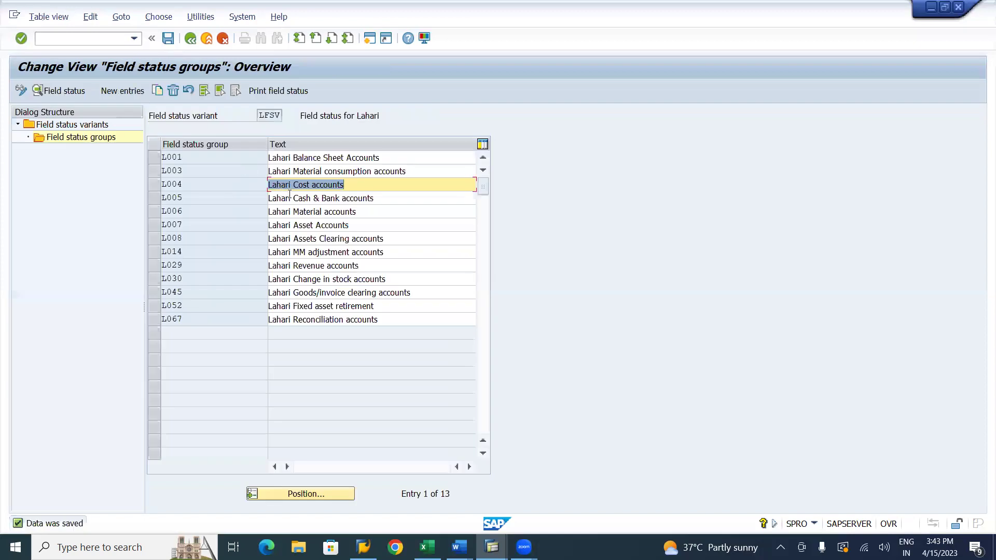
# Make Functional Area and Segment optional entries in the additional account assignments of group L005, and save
pyautogui.doubleClick(290, 198)
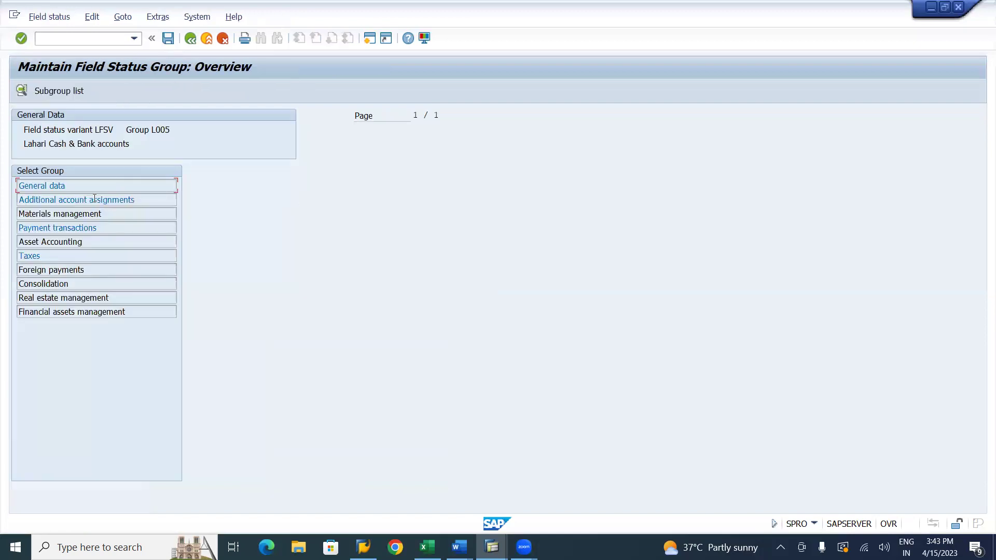
pyautogui.doubleClick(90, 201)
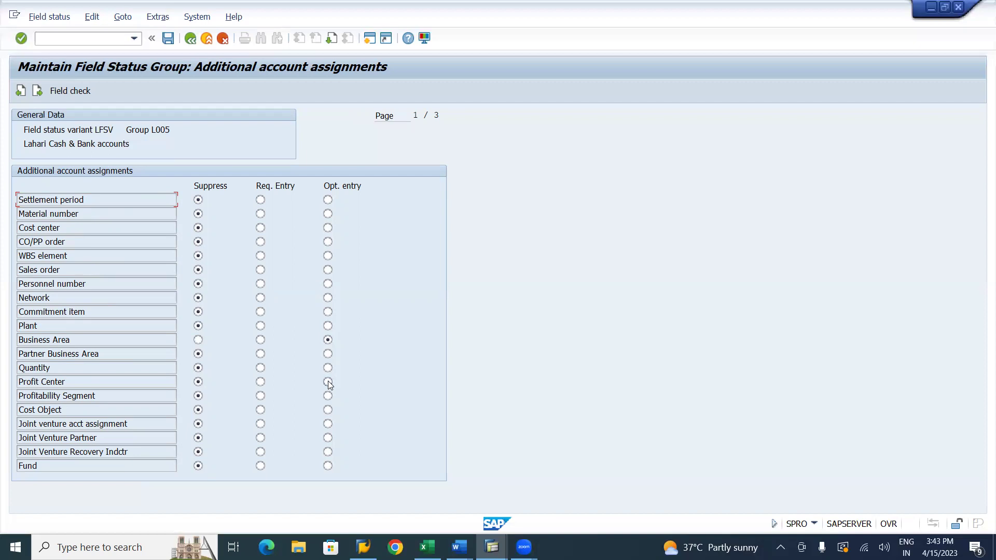
pyautogui.press('pagedown')
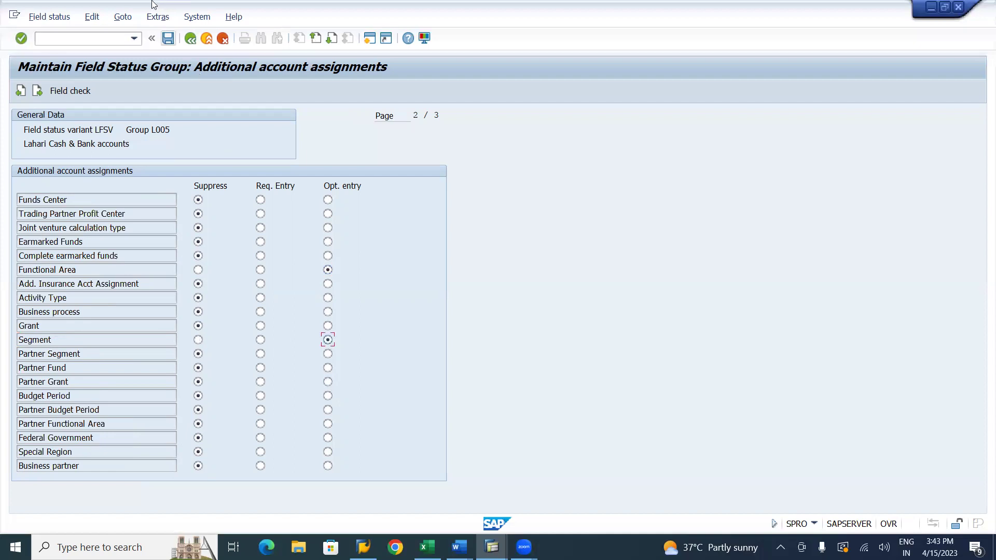
pyautogui.click(168, 41)
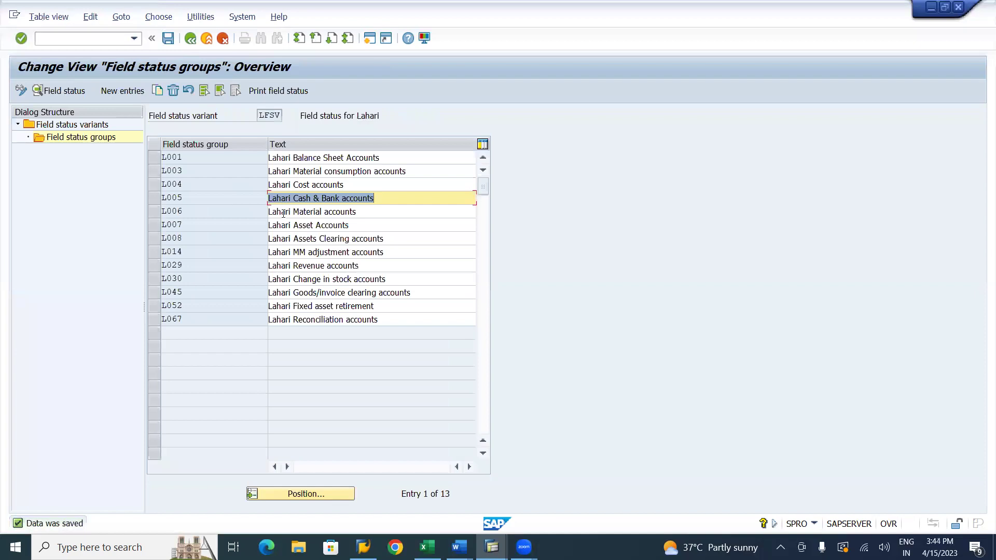
# Make Profit Center, Functional Area and Segment optional entries in the additional account assignments of group L006, and save
pyautogui.doubleClick(283, 212)
pyautogui.doubleClick(83, 200)
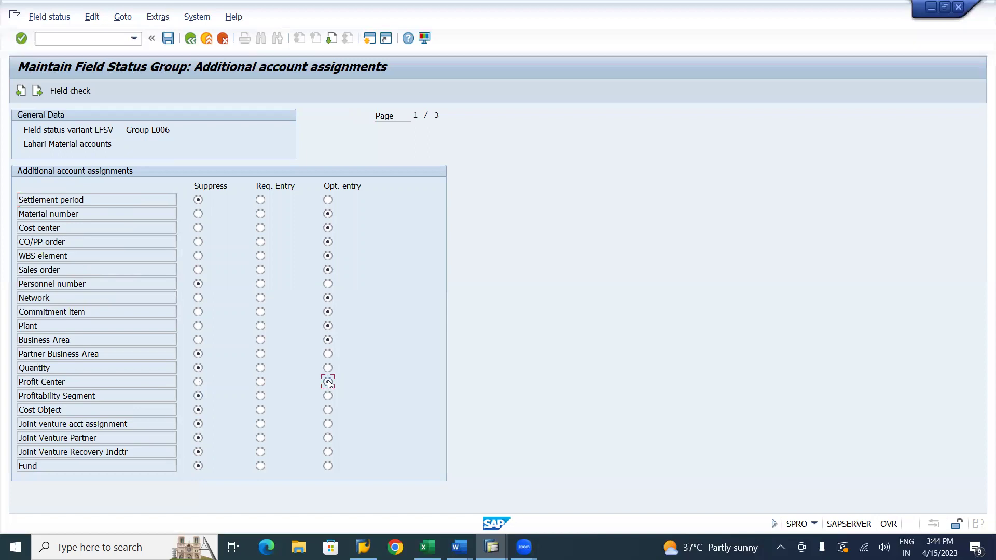
pyautogui.press('pagedown')
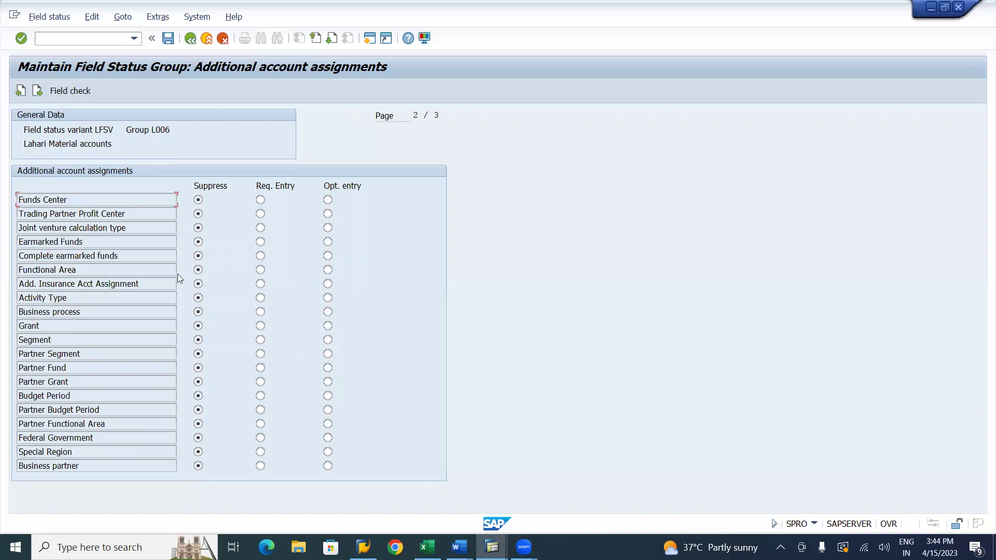
pyautogui.click(328, 270)
pyautogui.click(327, 340)
pyautogui.click(169, 38)
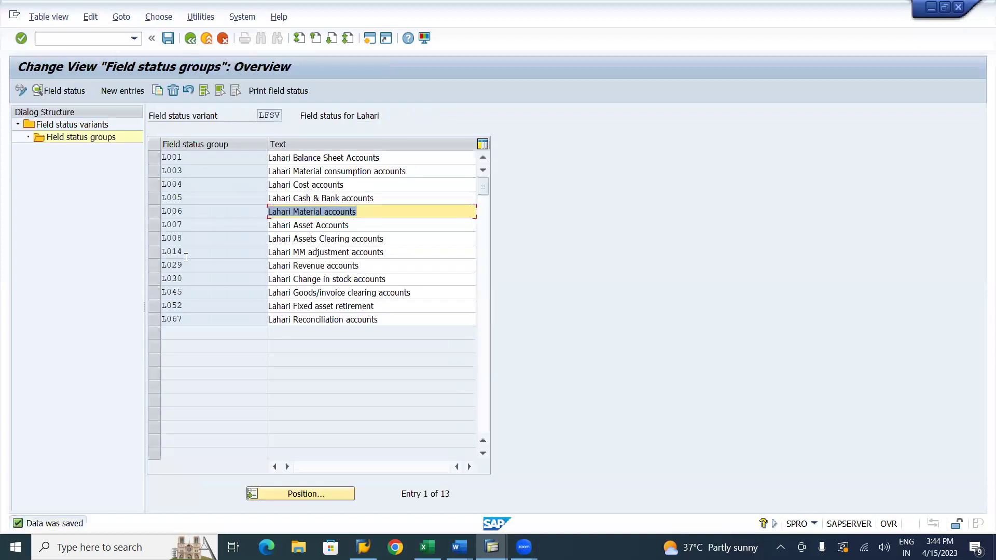
# Make Profit Center, Segment and Functional Area optional entries in the additional account assignments of group L007, and save
pyautogui.doubleClick(305, 226)
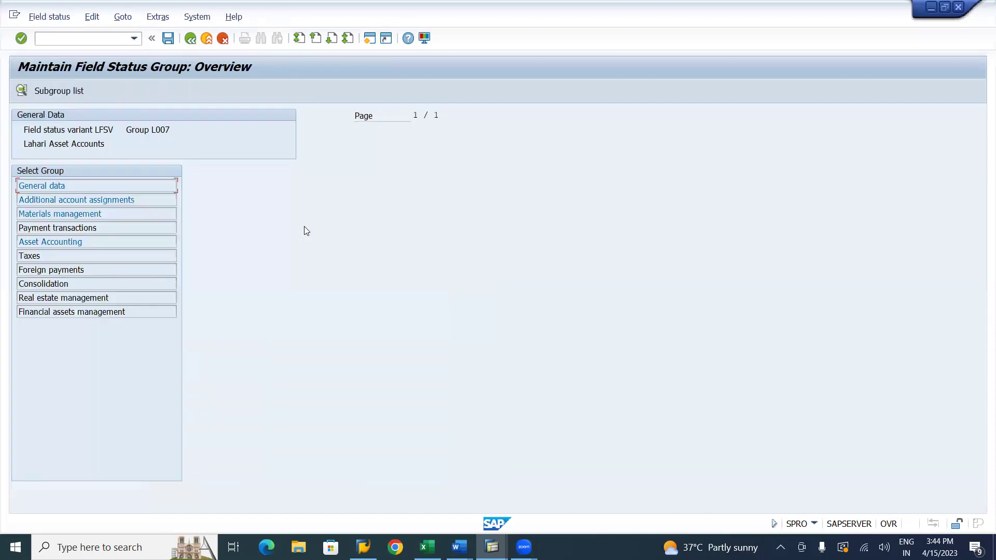
pyautogui.doubleClick(55, 200)
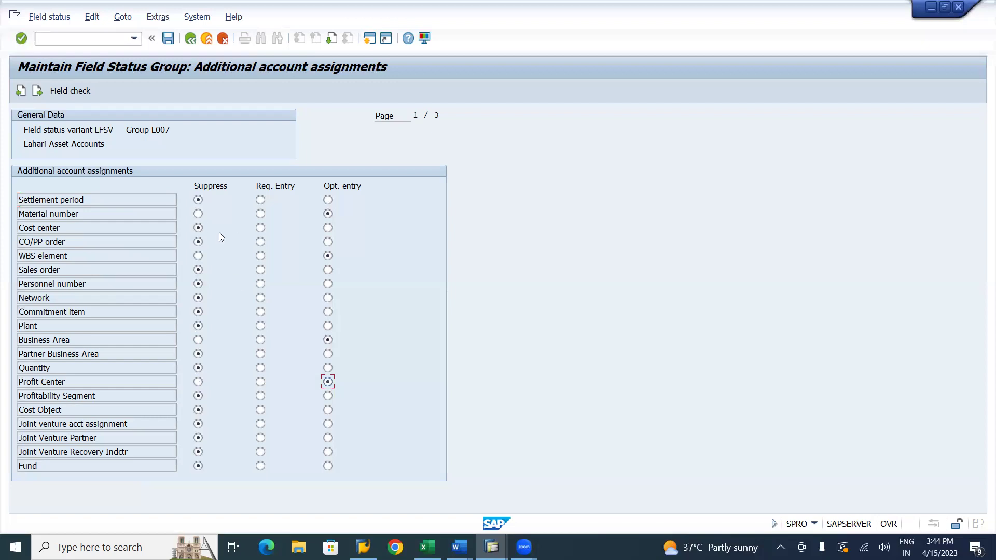
pyautogui.press('pagedown')
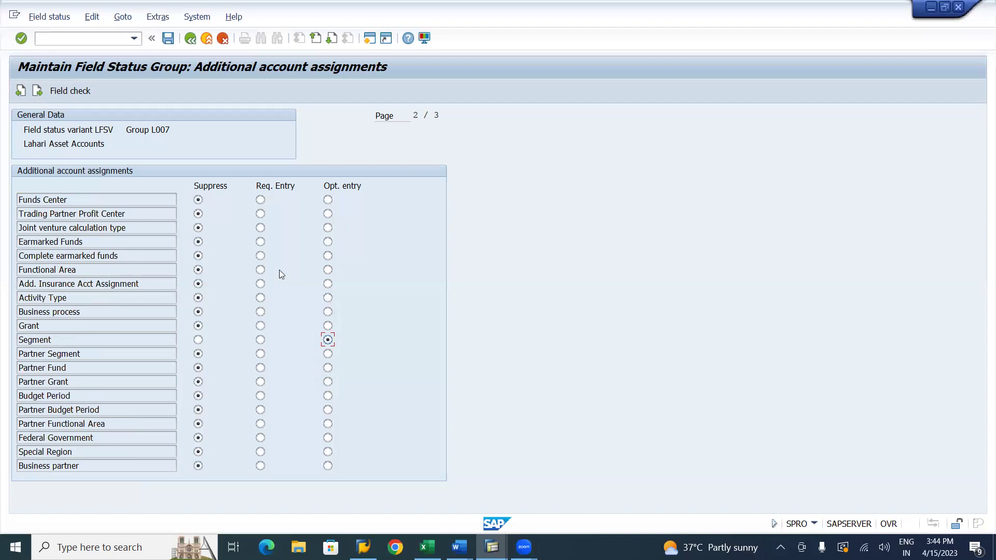
pyautogui.click(327, 269)
pyautogui.click(168, 38)
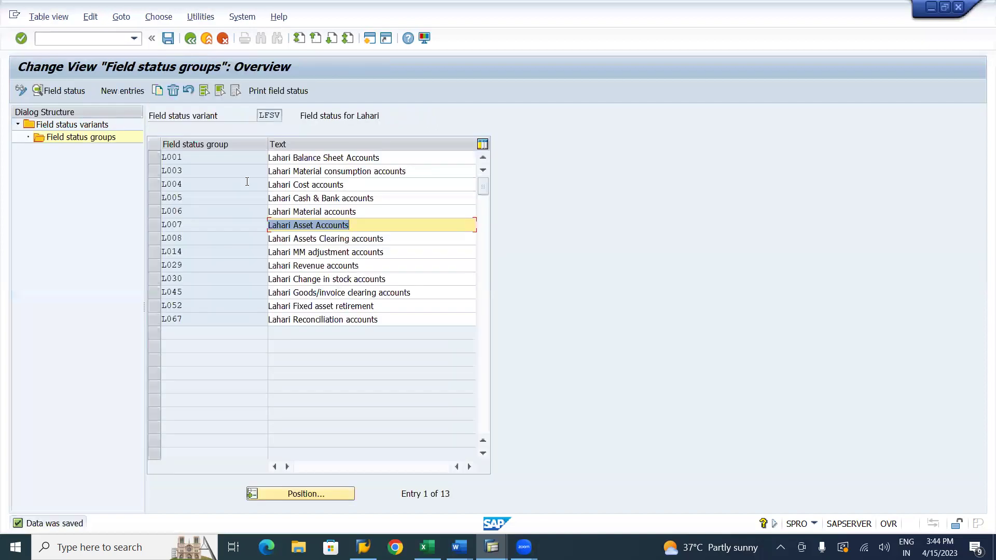
# Make Profit Center, Functional Area and Segment optional entries in the additional account assignments of group L008, and save
pyautogui.doubleClick(332, 239)
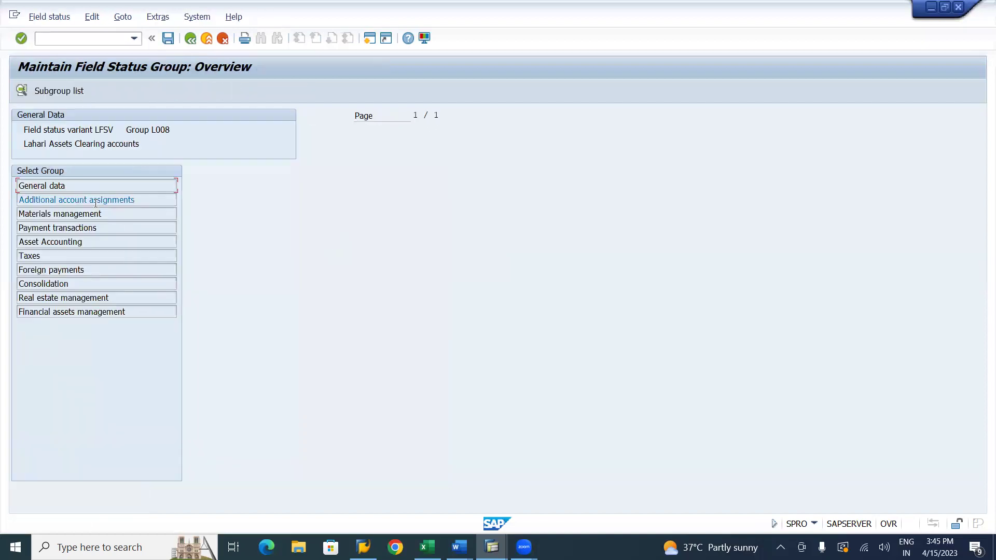
pyautogui.click(90, 199)
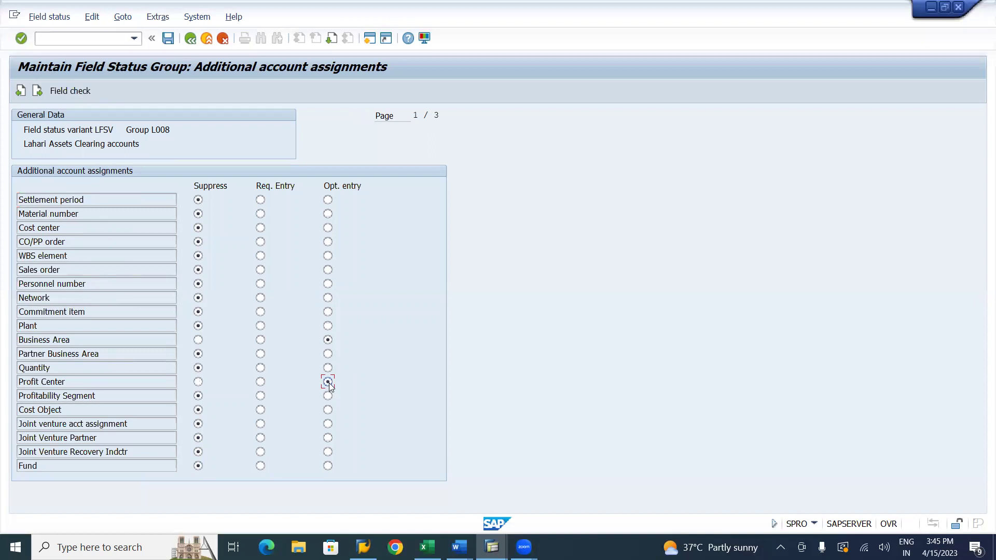
pyautogui.press('pagedown')
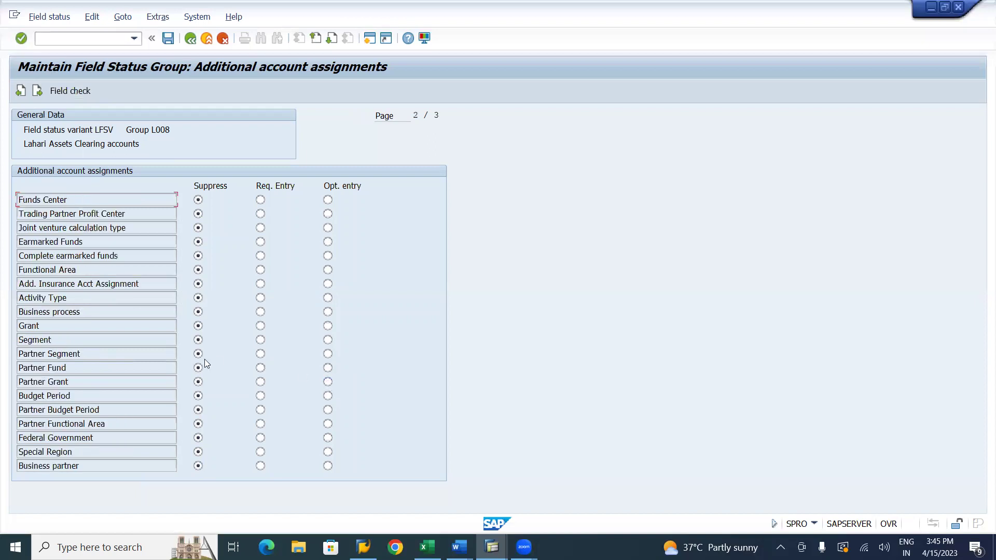
pyautogui.click(327, 270)
pyautogui.click(328, 339)
pyautogui.click(167, 39)
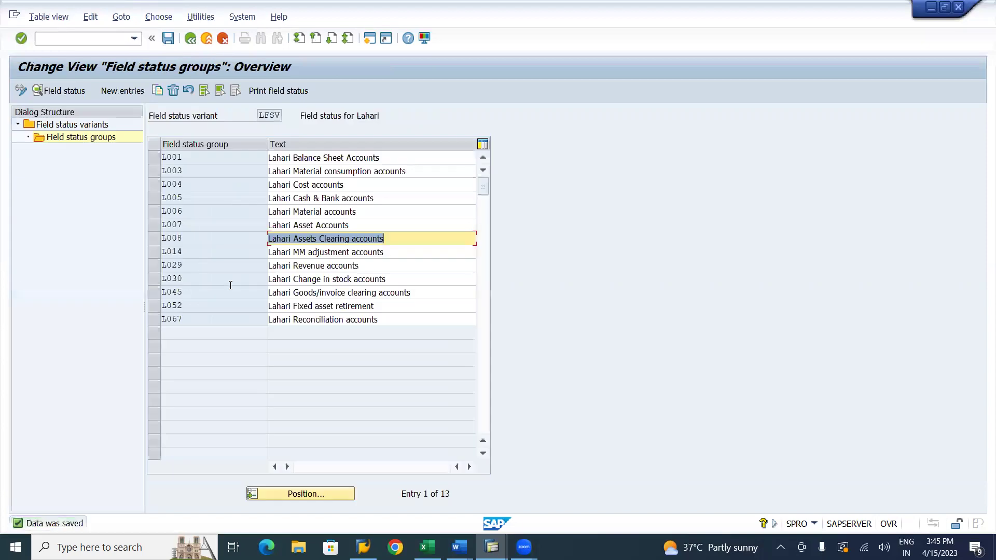
# Make Profit Center, Functional Area and Segment optional entries in the additional account assignments of group L014, and save
pyautogui.doubleClick(298, 251)
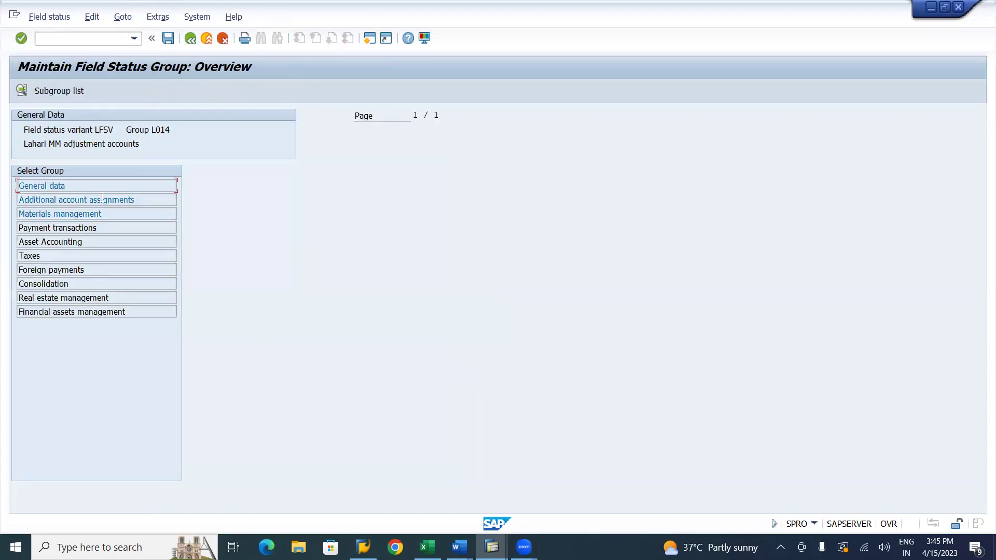
pyautogui.doubleClick(101, 200)
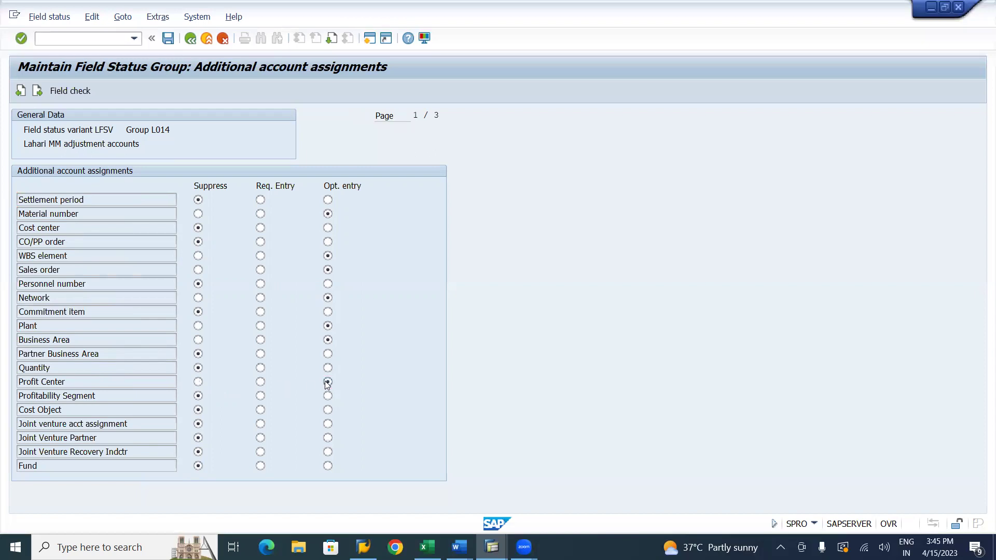
pyautogui.press('pagedown')
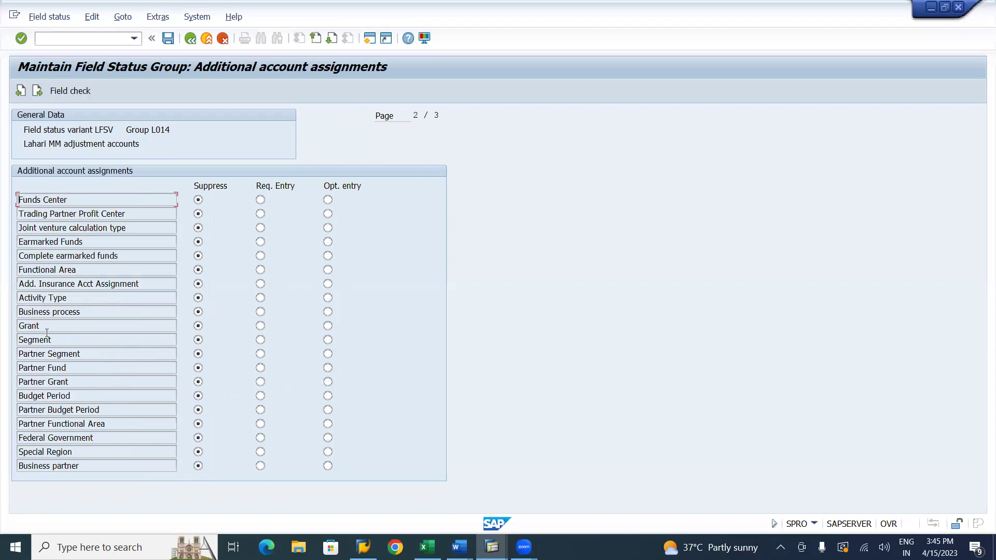
pyautogui.click(328, 340)
pyautogui.click(327, 270)
pyautogui.click(168, 38)
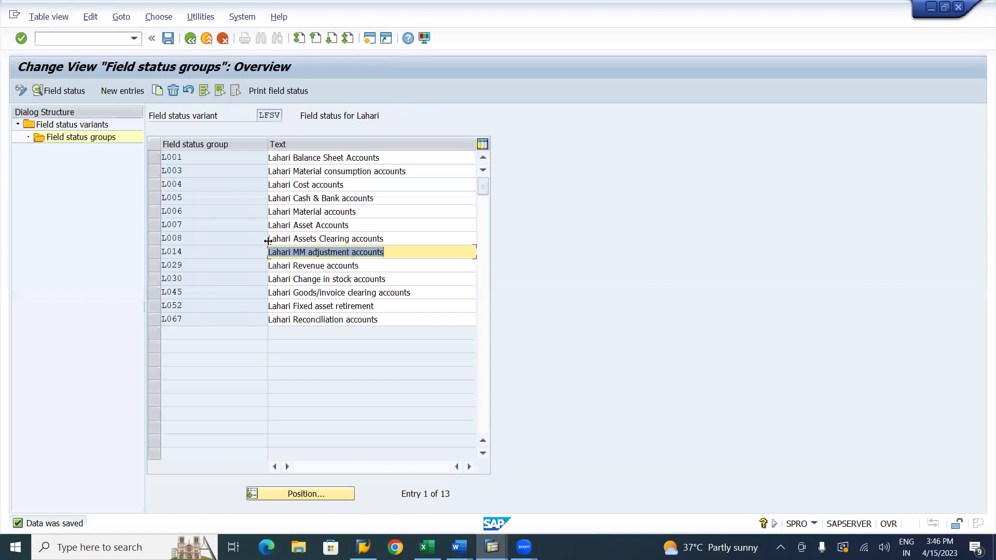
# Make Segment and Functional Area optional entries in the additional account assignments of group L029, and save
pyautogui.doubleClick(327, 265)
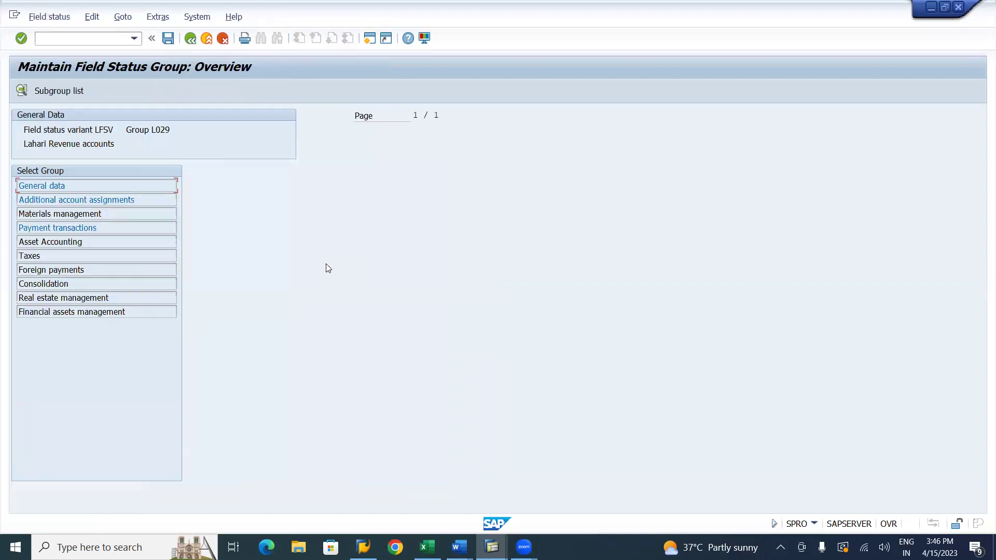
pyautogui.doubleClick(118, 201)
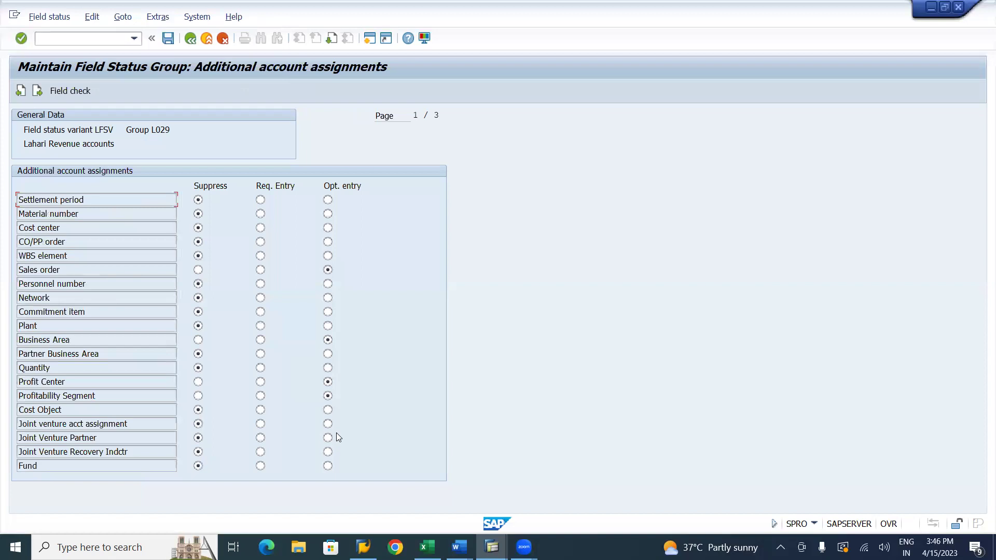
pyautogui.press('pagedown')
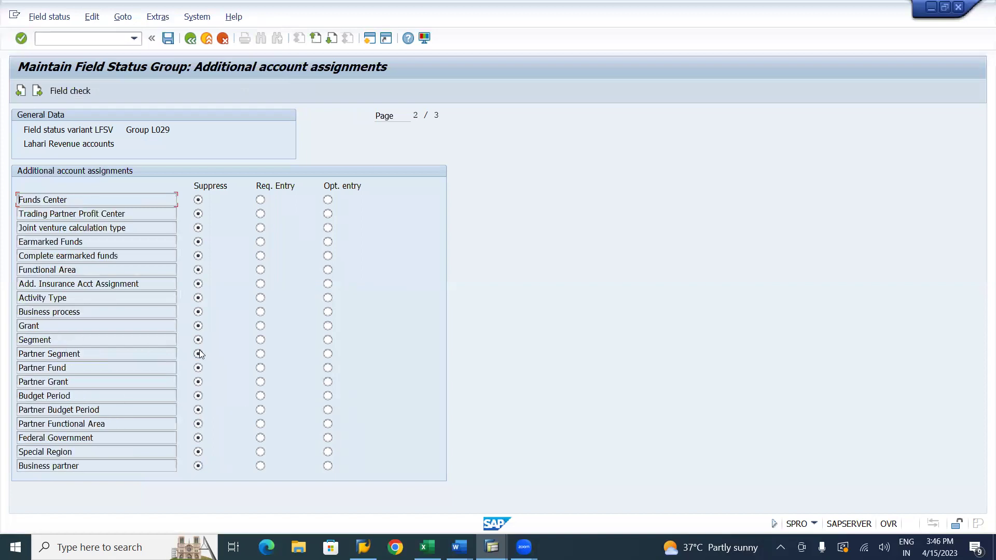
pyautogui.click(328, 340)
pyautogui.click(327, 270)
pyautogui.click(168, 38)
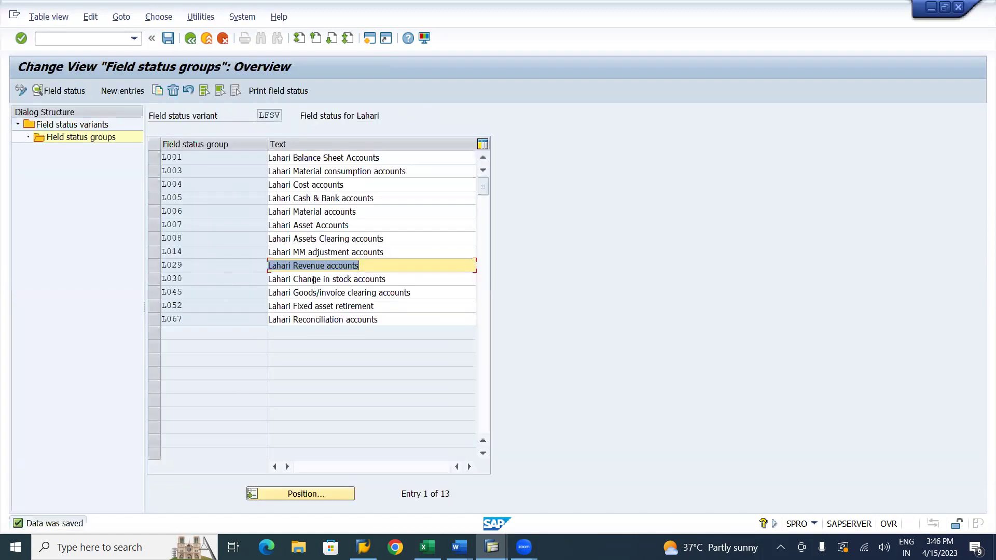
# Make Functional Area and Segment optional entries in the additional account assignments of group L030, and save
pyautogui.doubleClick(313, 281)
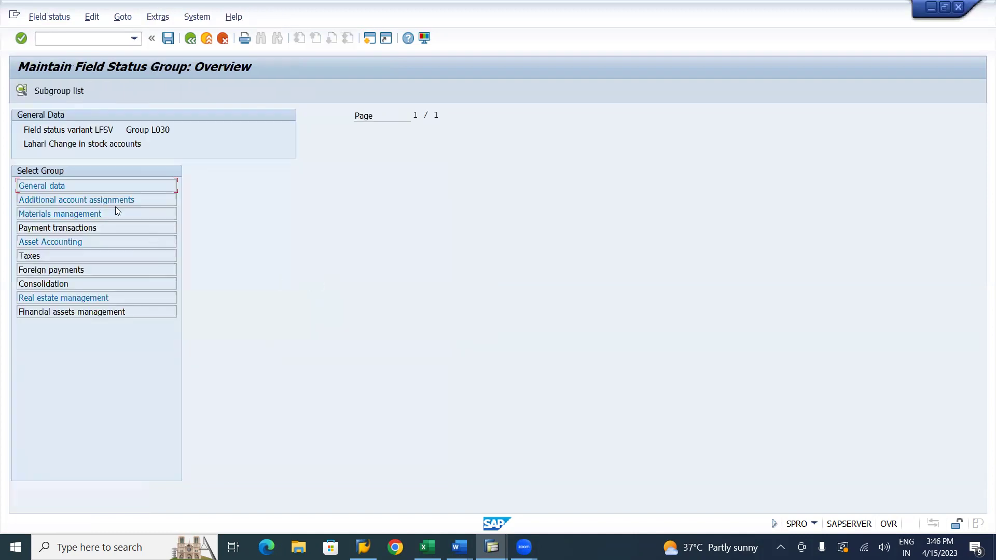
pyautogui.doubleClick(109, 199)
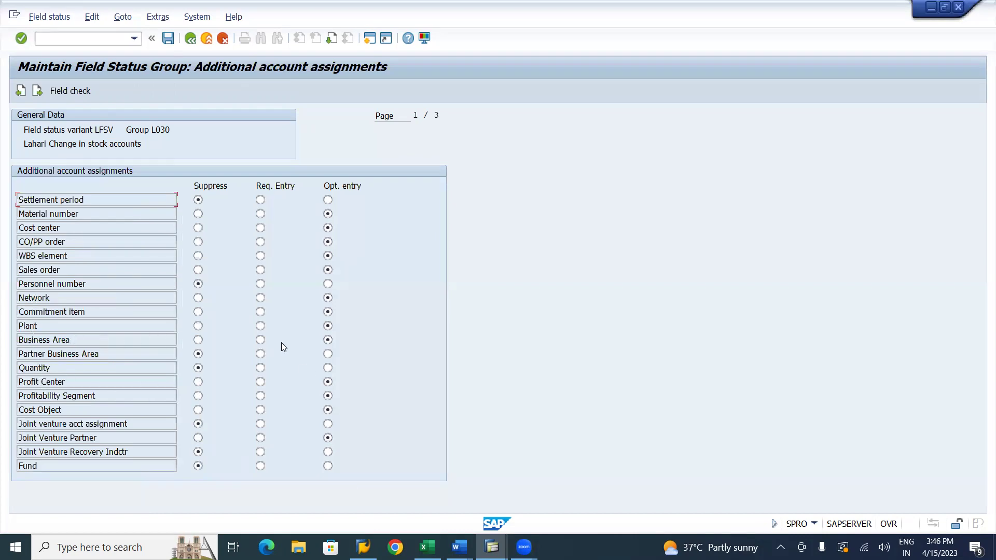
pyautogui.press('pagedown')
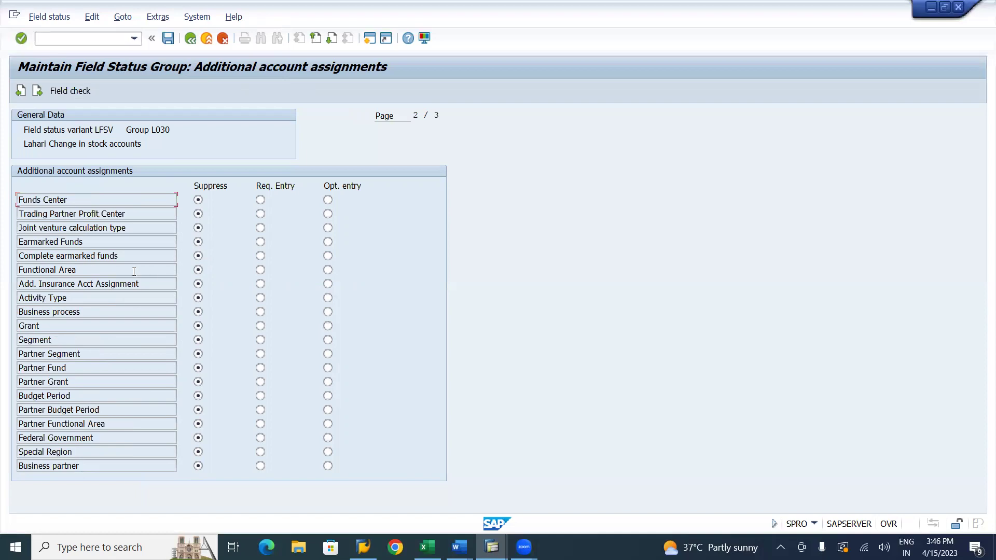
pyautogui.click(328, 270)
pyautogui.click(329, 339)
pyautogui.click(172, 44)
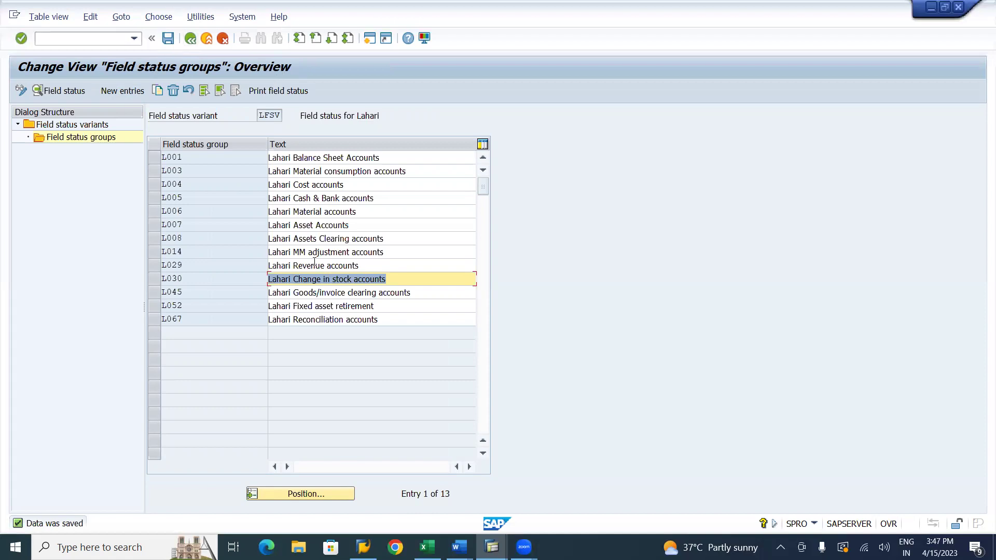
# Make Functional Area an optional entry in the additional account assignments of group L045, and save
pyautogui.doubleClick(310, 294)
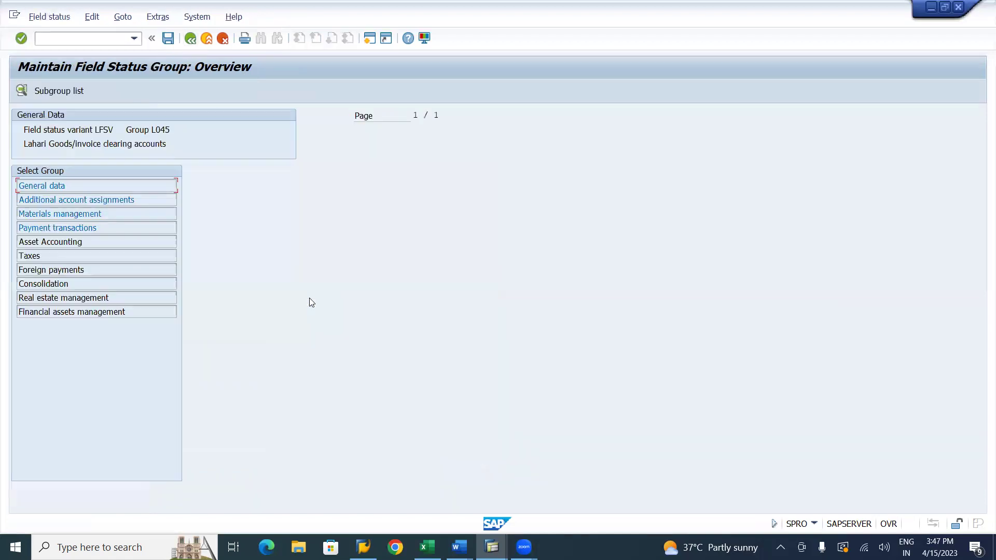
pyautogui.doubleClick(91, 200)
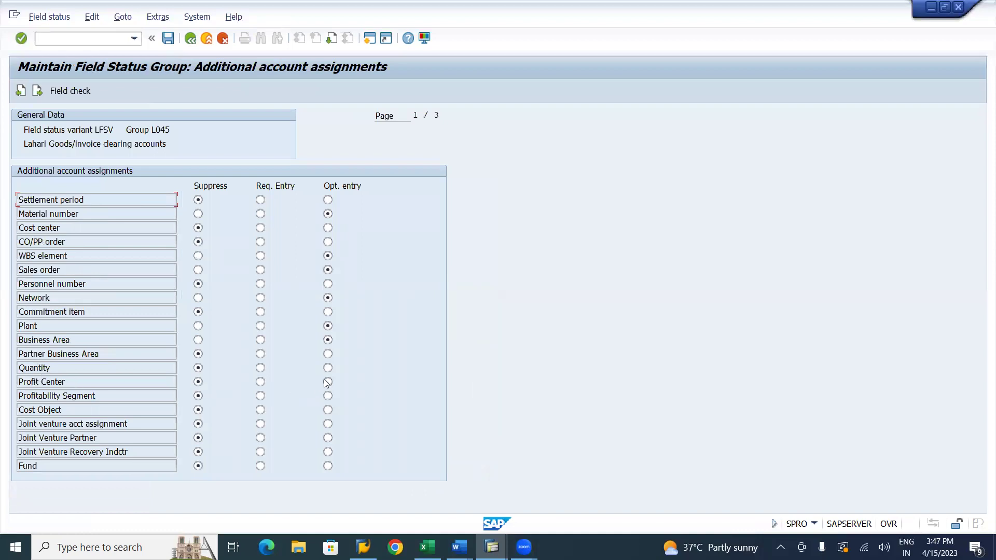
pyautogui.press('pagedown')
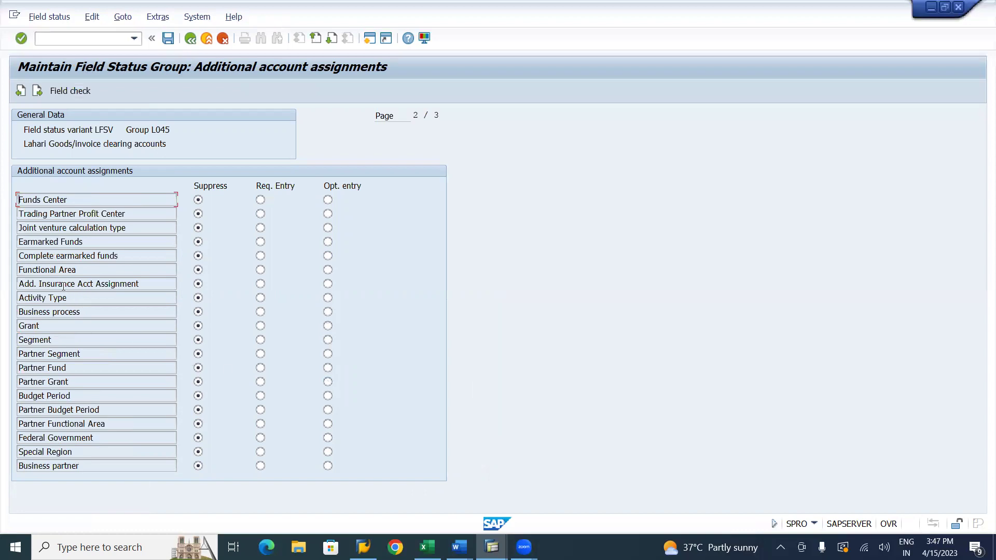
pyautogui.click(328, 270)
pyautogui.click(167, 43)
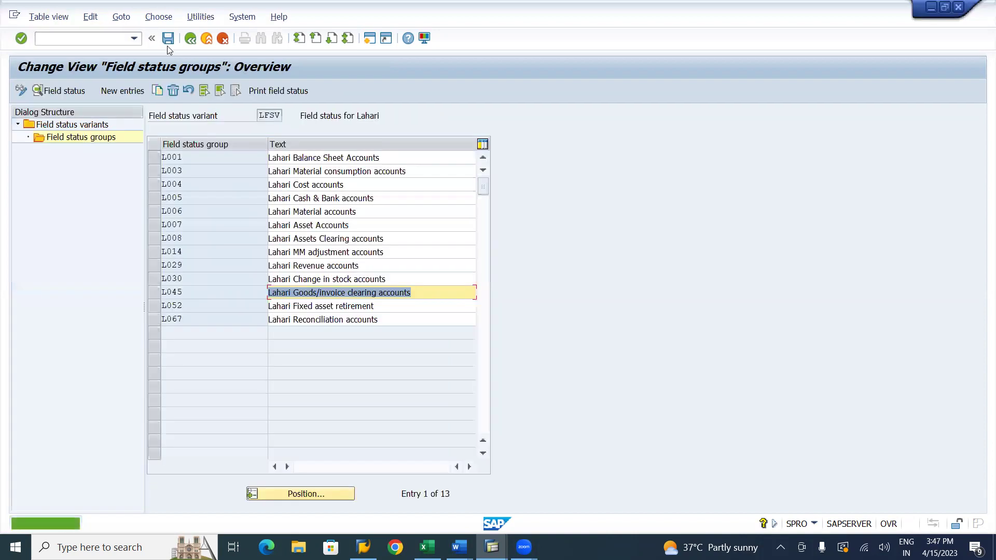
# Make Profit Center and Functional Area optional entries in the additional account assignments of group L052, and save
pyautogui.doubleClick(320, 306)
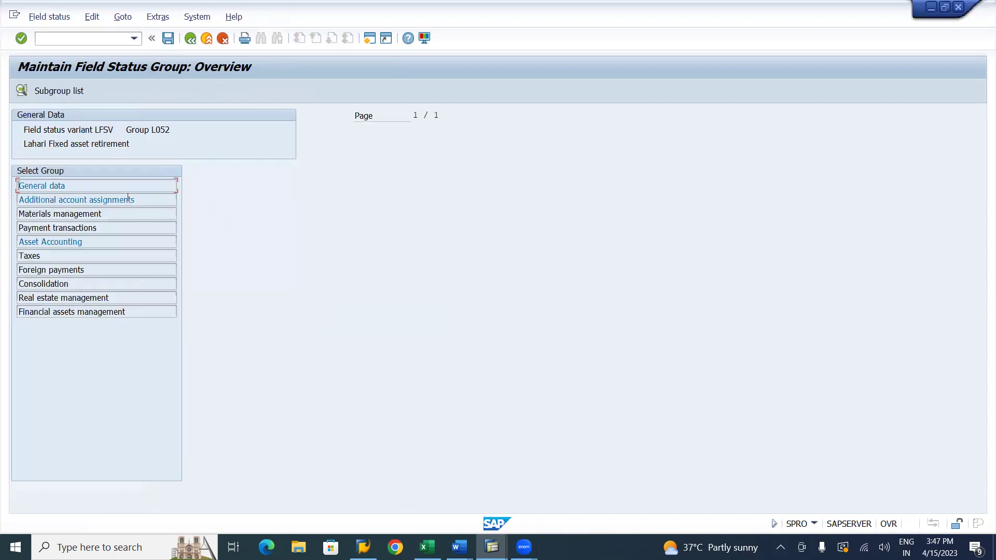
pyautogui.doubleClick(128, 199)
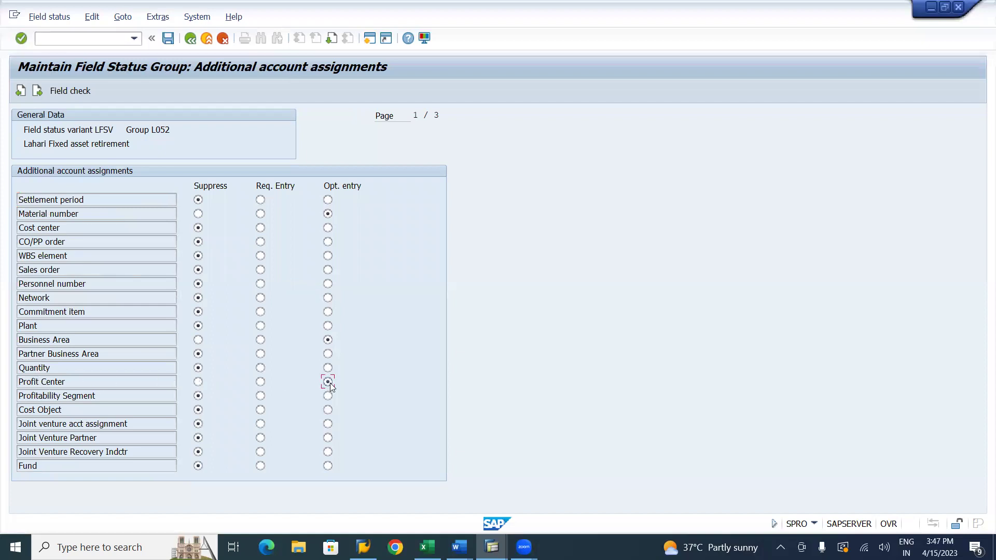
pyautogui.press('pagedown')
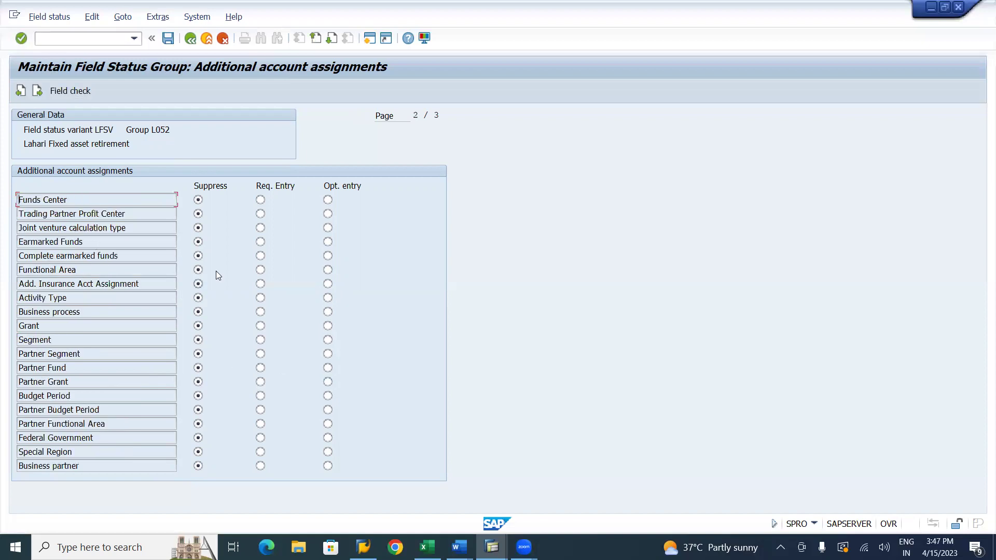
pyautogui.click(329, 273)
pyautogui.click(168, 39)
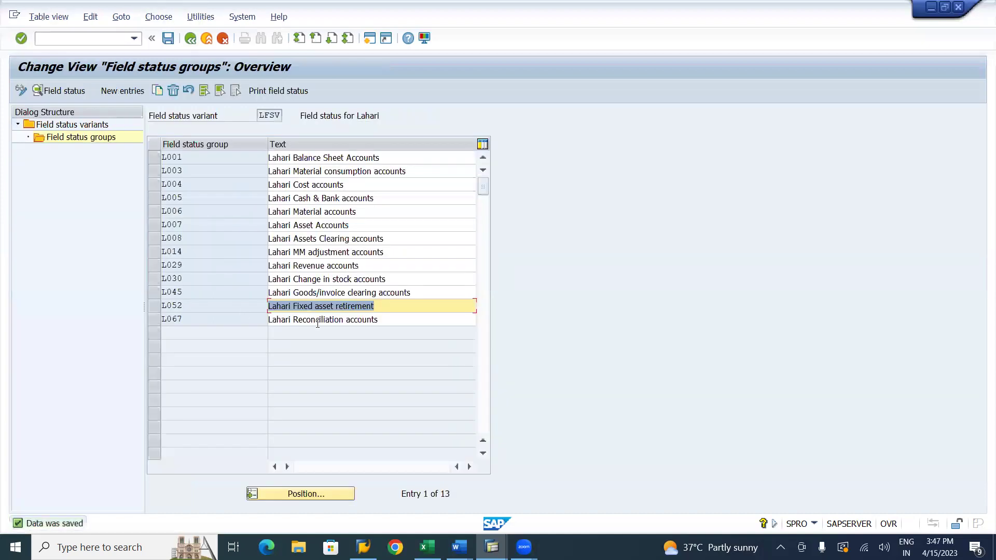
# Make Profit Center, Segment and Functional Area optional entries in the additional account assignments of group L067, and save
pyautogui.doubleClick(317, 322)
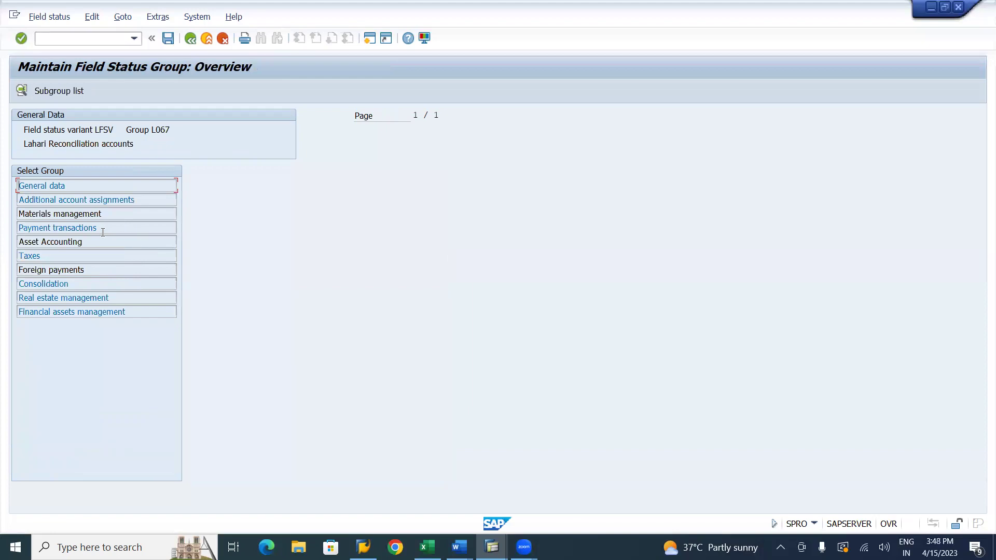
pyautogui.doubleClick(72, 200)
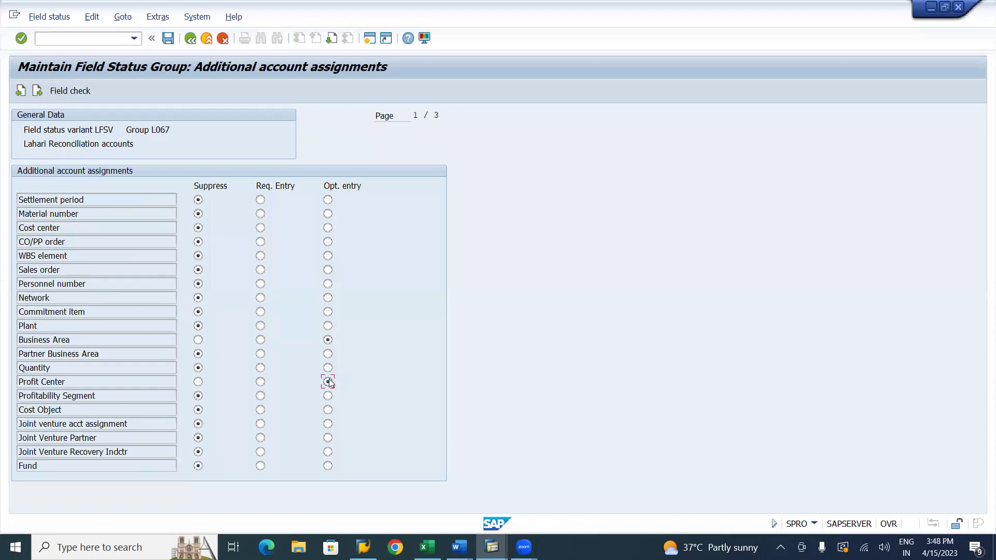
pyautogui.press('pagedown')
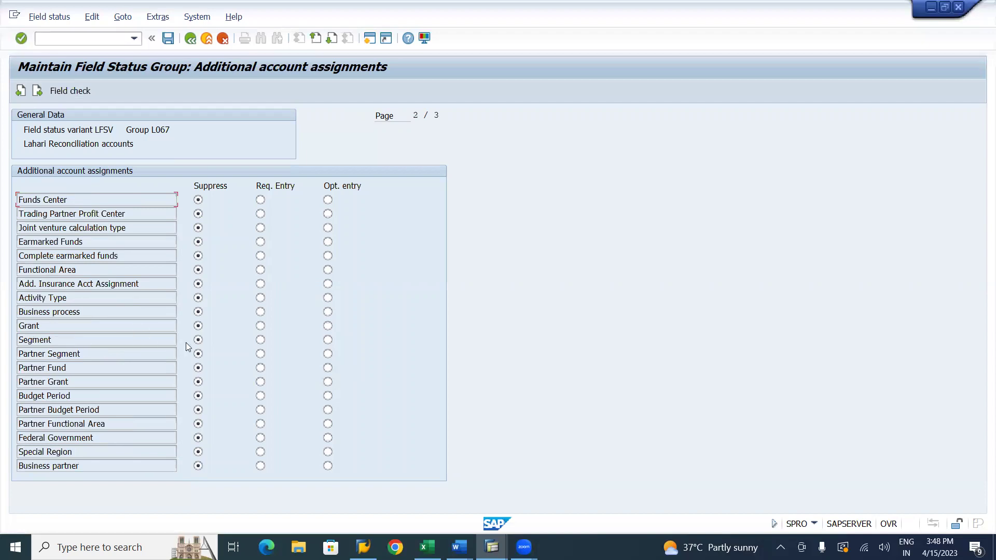
pyautogui.click(328, 340)
pyautogui.click(328, 270)
pyautogui.click(168, 39)
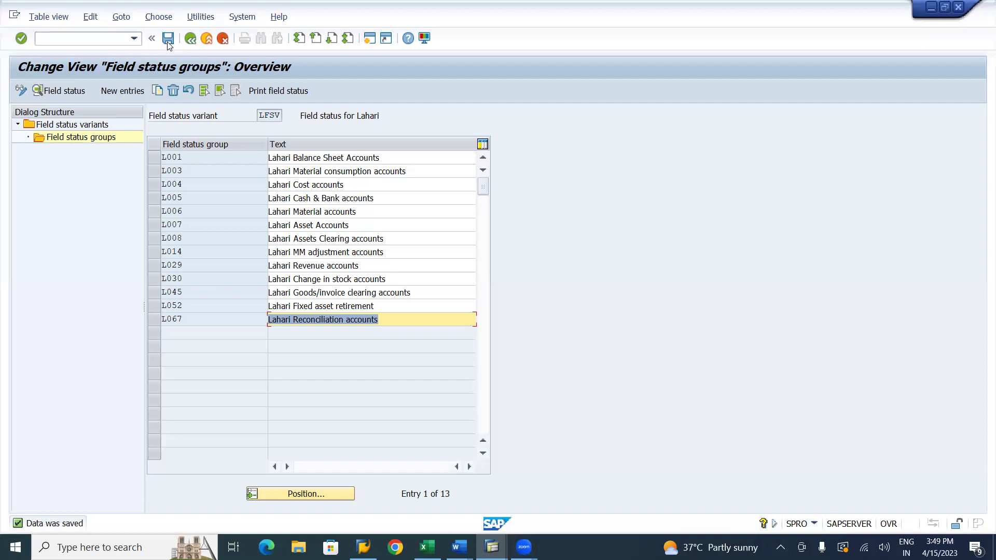
# Switch to the SAP FICO course notes in Word, review the section on assigning company codes to field status variants, and return to SAP
pyautogui.hotkey('alt', 'Tab')
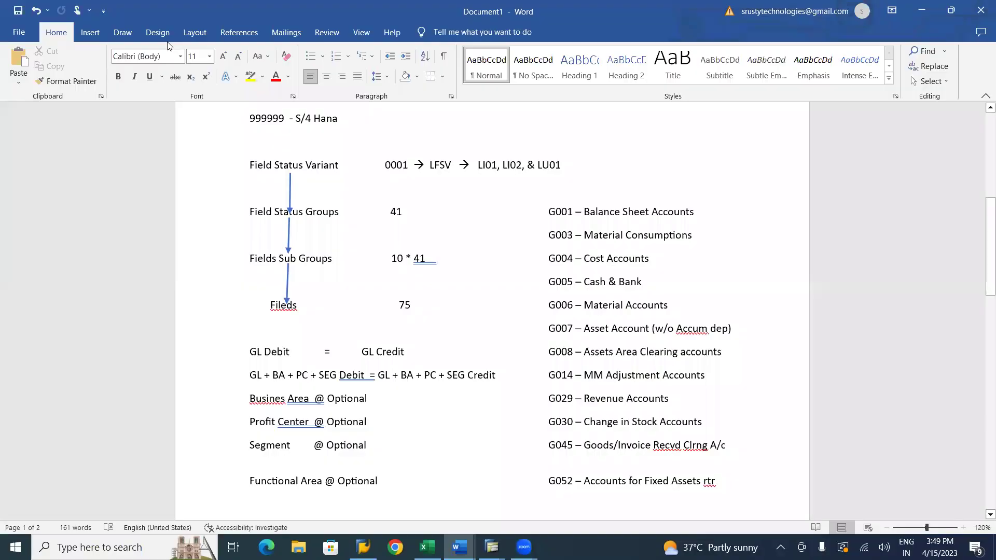
pyautogui.hotkey('alt', 'Tab')
pyautogui.hotkey('alt', 'Tab')
pyautogui.hotkey('alt', 'Tab')
pyautogui.hotkey('alt', 'Tab')
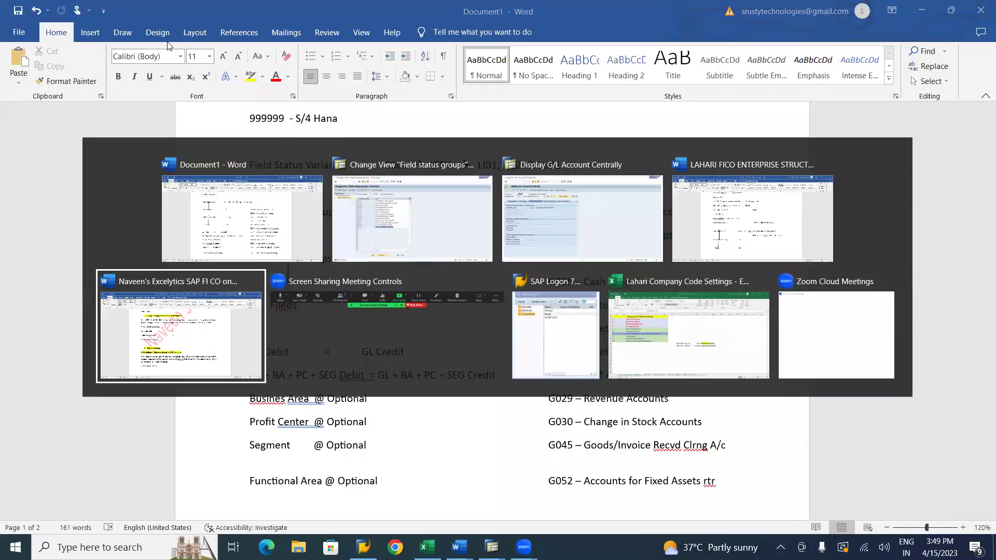
pyautogui.scroll(4, 167, 46)
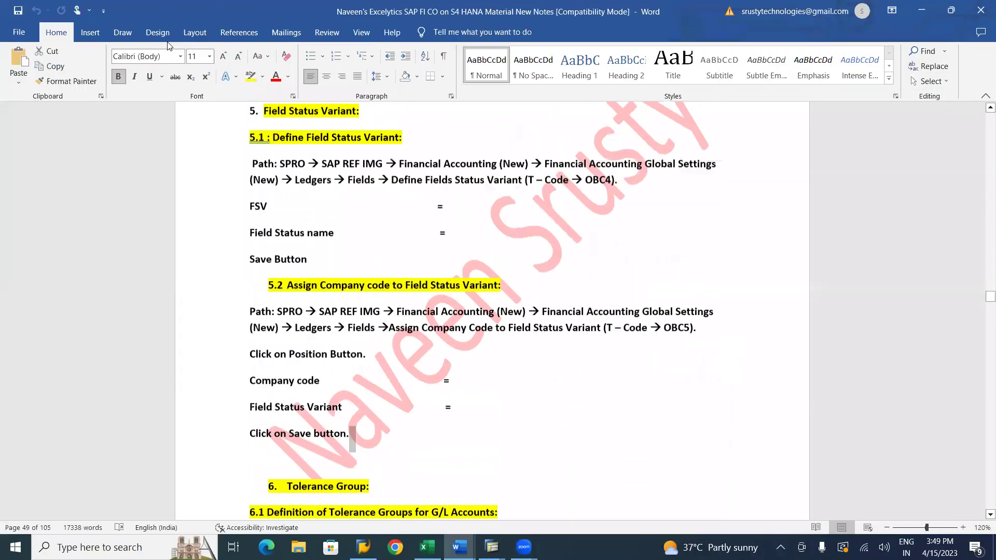
pyautogui.scroll(-3, 167, 46)
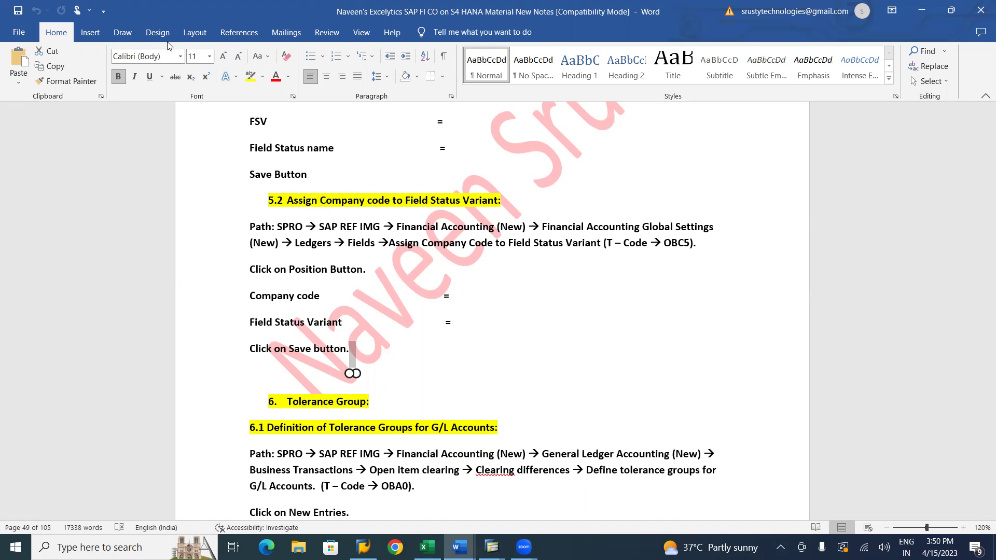
pyautogui.hotkey('alt', 'Tab')
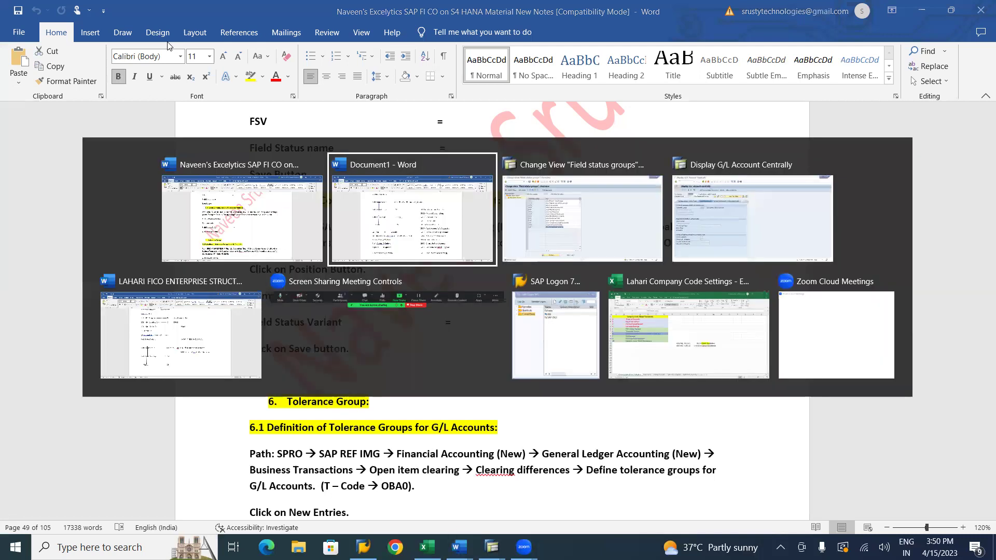
pyautogui.hotkey('alt', 'Tab')
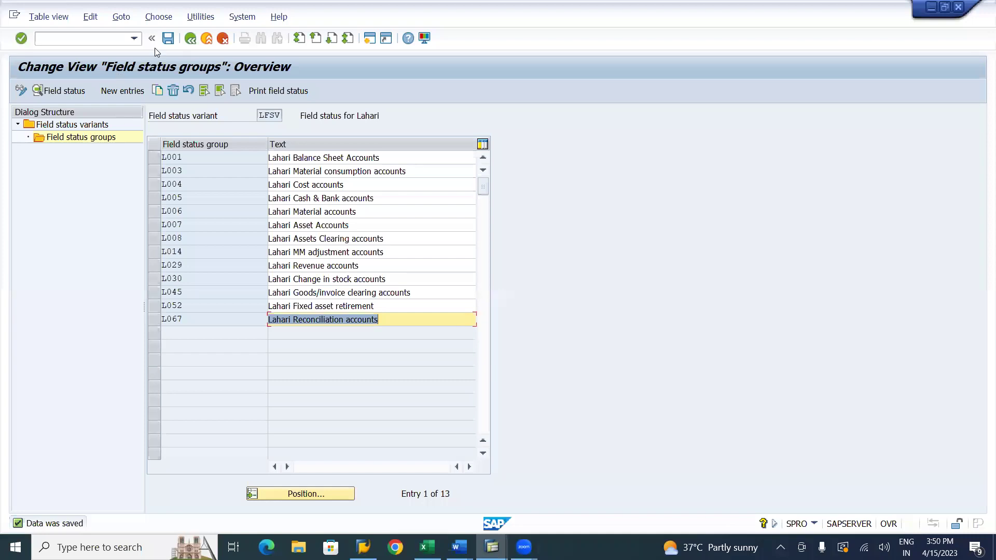
# Save the field status groups and variants, and return to the implementation guide structure
pyautogui.click(168, 39)
pyautogui.click(168, 39)
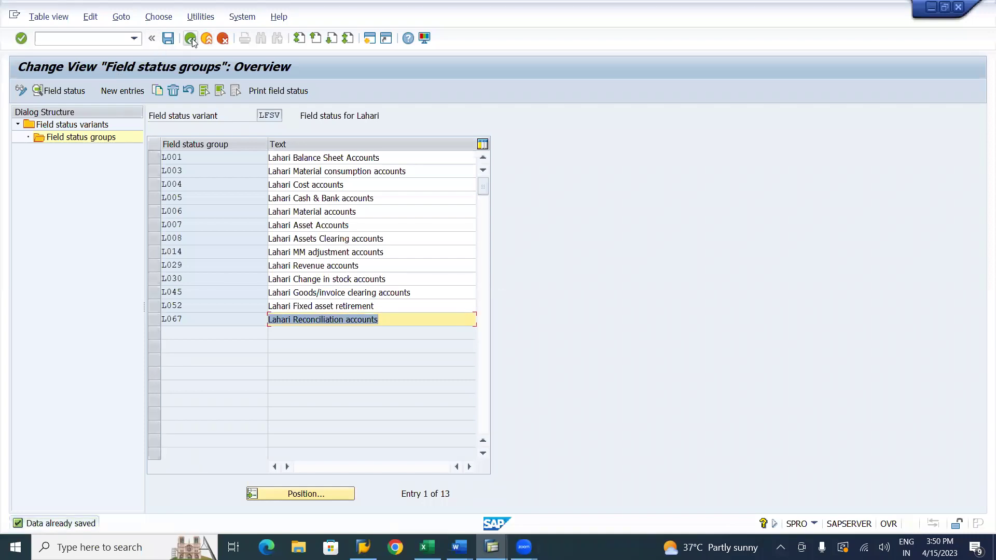
pyautogui.click(191, 40)
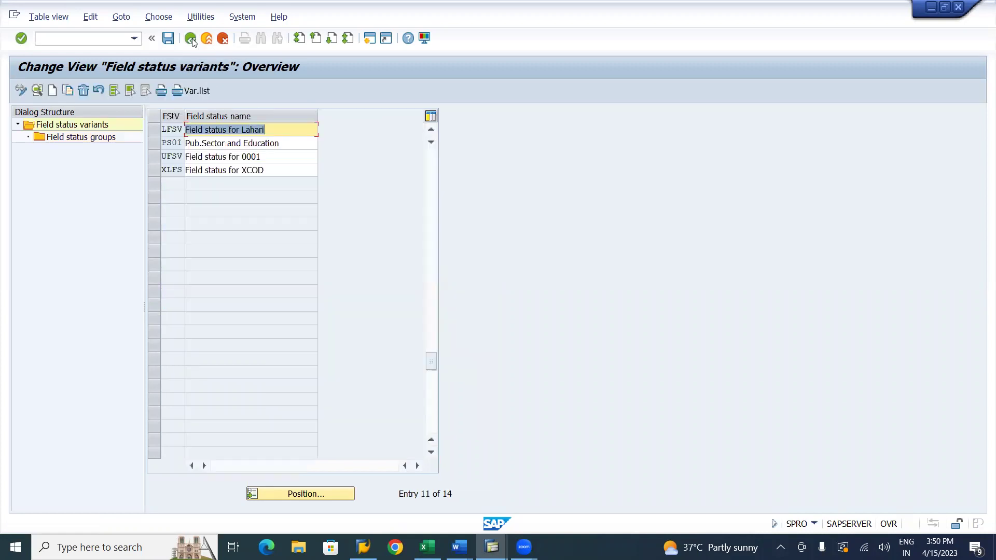
pyautogui.click(169, 39)
pyautogui.click(191, 41)
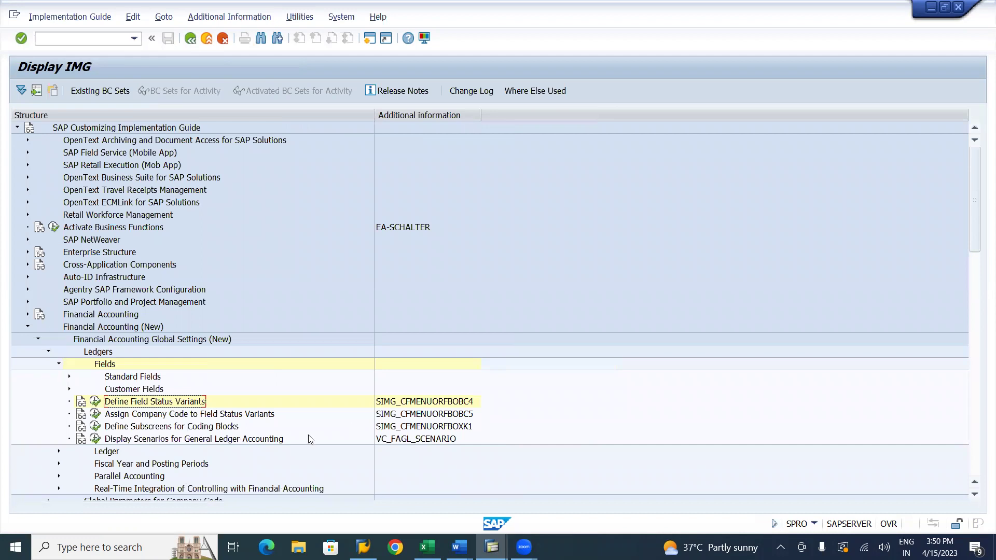
# Open the assignment of company codes to field status variants and position the list at company code LI01
pyautogui.click(96, 415)
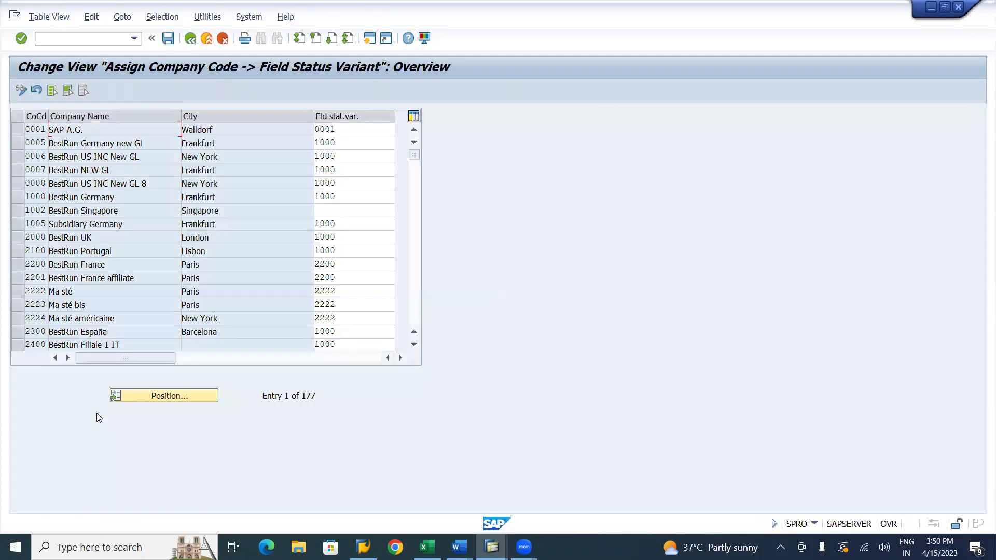
pyautogui.click(158, 394)
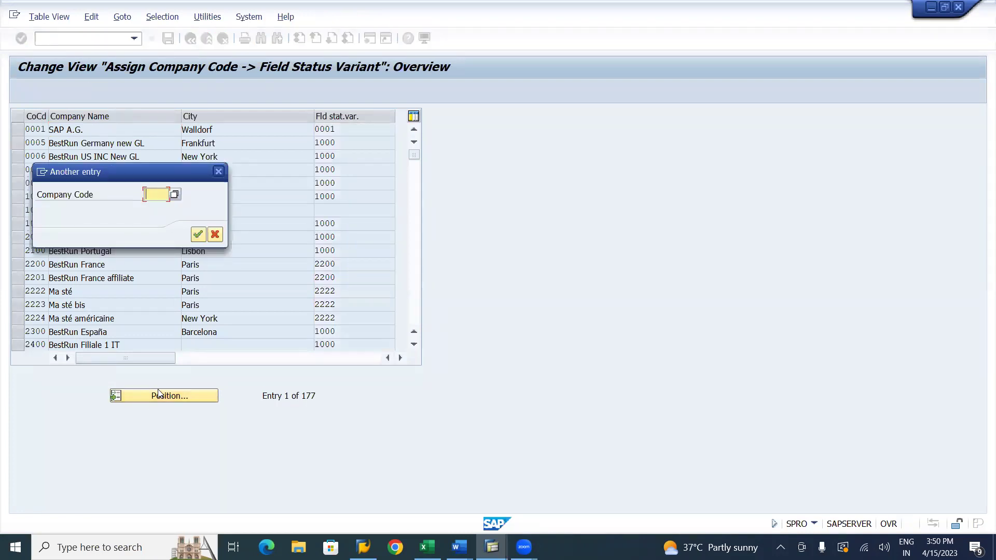
pyautogui.write('L')
pyautogui.press('BackSpace')
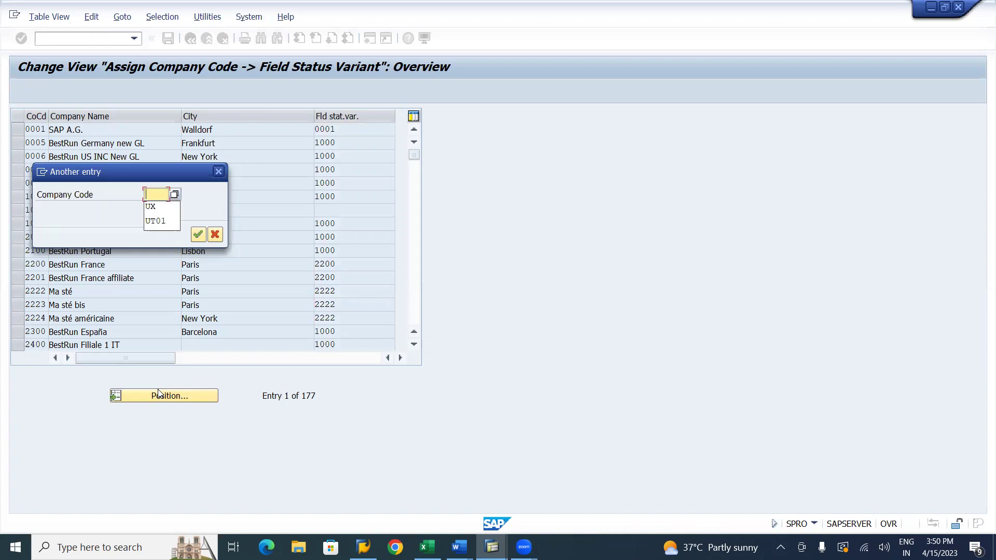
pyautogui.write('LI01')
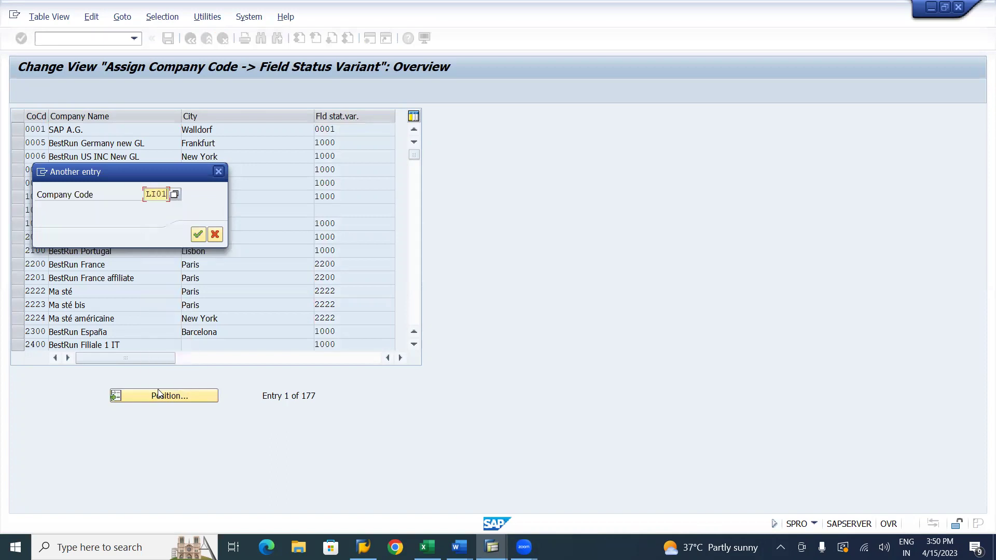
pyautogui.press('Return')
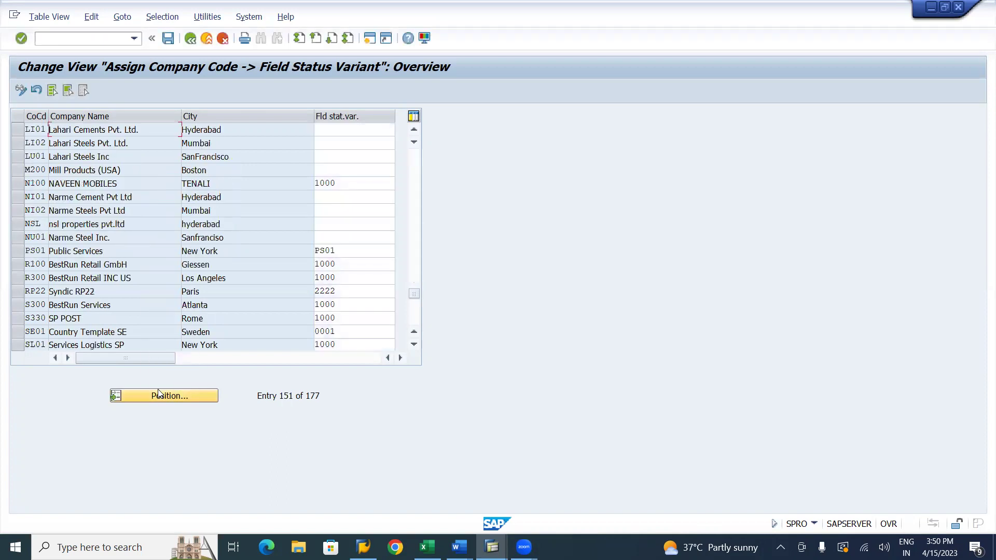
# Assign field status variant LFSV to company codes LI01, LI02 and LU01
pyautogui.click(369, 135)
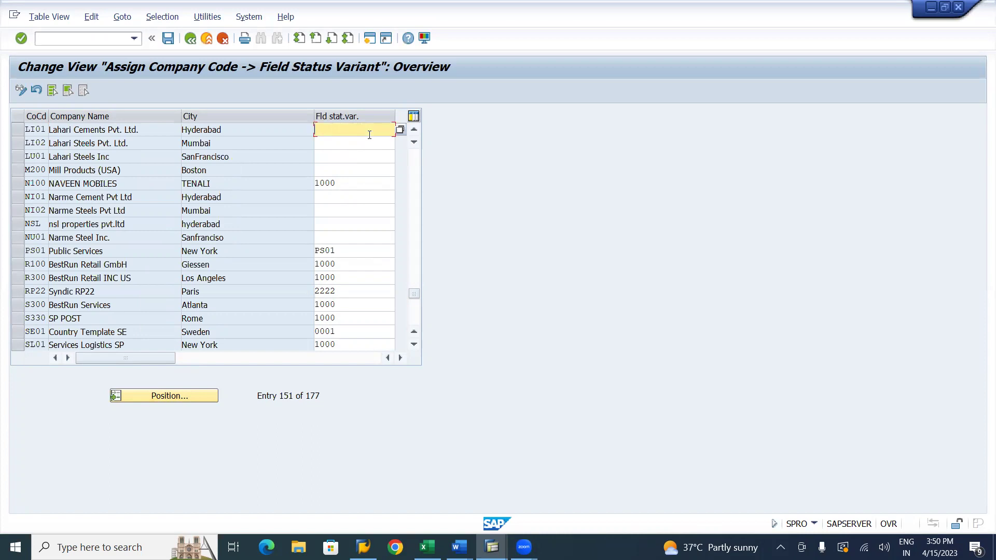
pyautogui.click(401, 130)
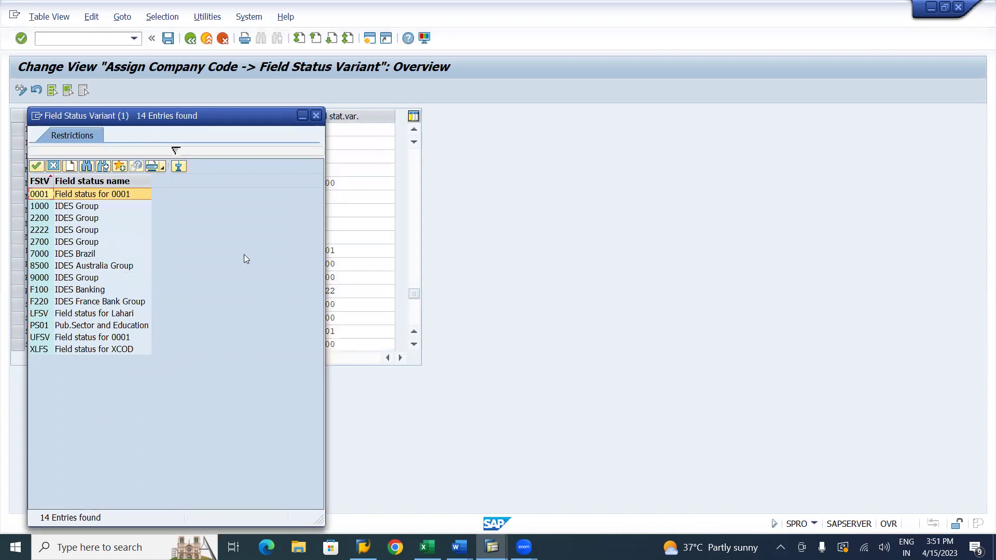
pyautogui.doubleClick(96, 313)
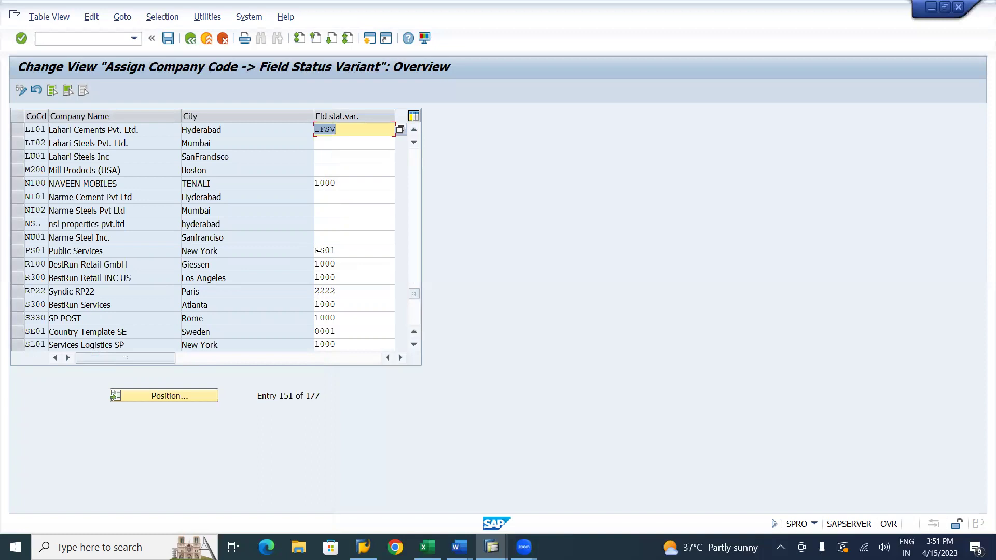
pyautogui.click(358, 145)
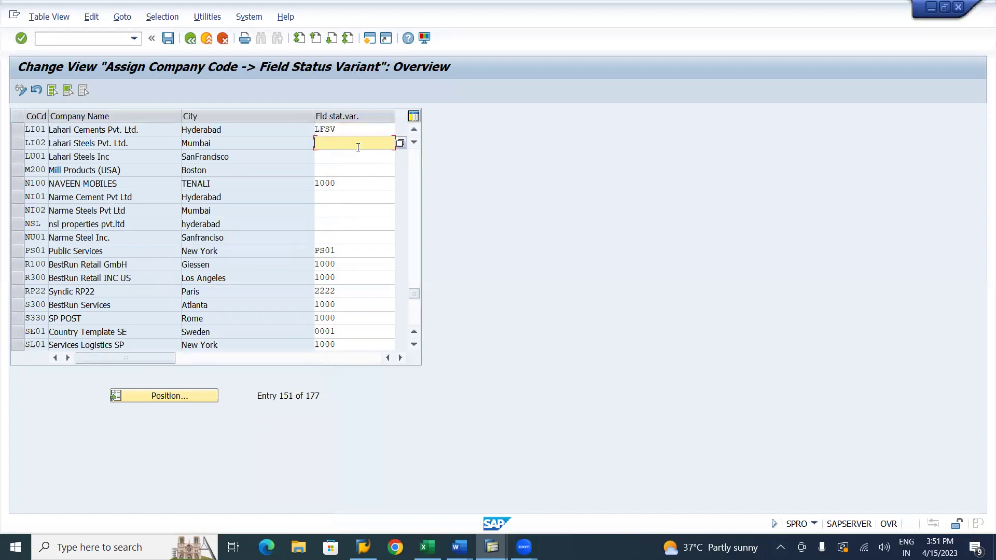
pyautogui.write('LFSV')
pyautogui.press('Tab')
pyautogui.write('LFSV')
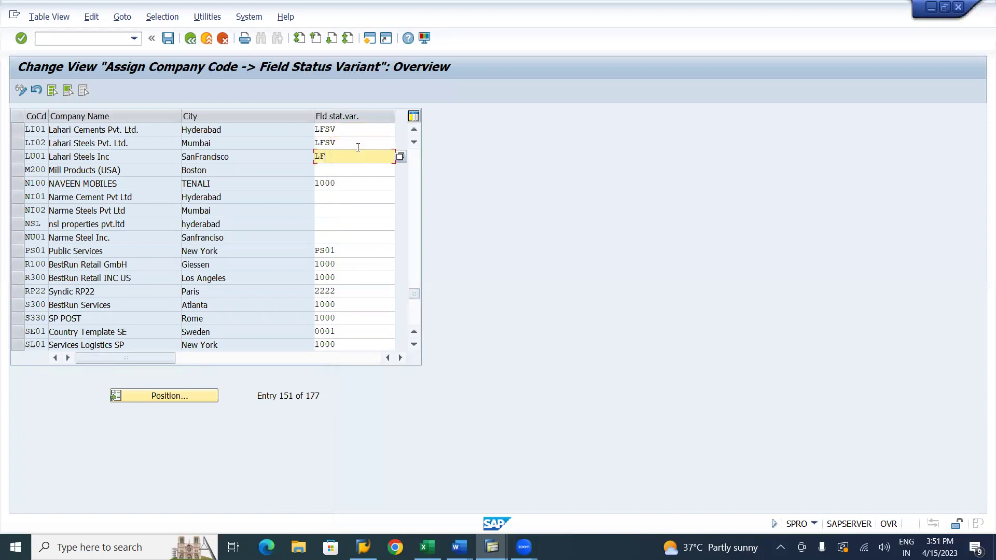
pyautogui.press('Return')
# Select the rows of company codes LI01, LI02 and LU01 and save the assignments to the proposed customizing request
pyautogui.click(18, 156)
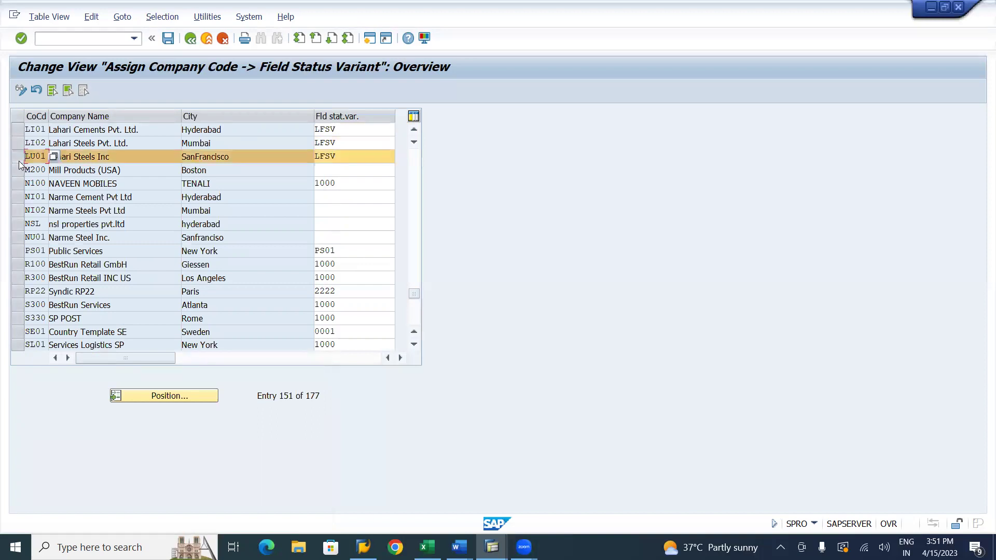
pyautogui.click(20, 143)
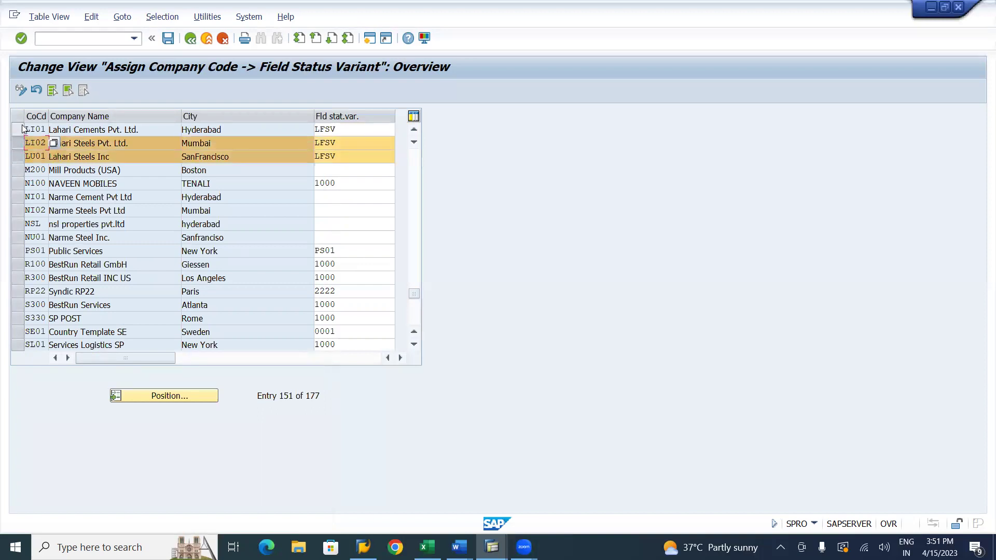
pyautogui.click(23, 129)
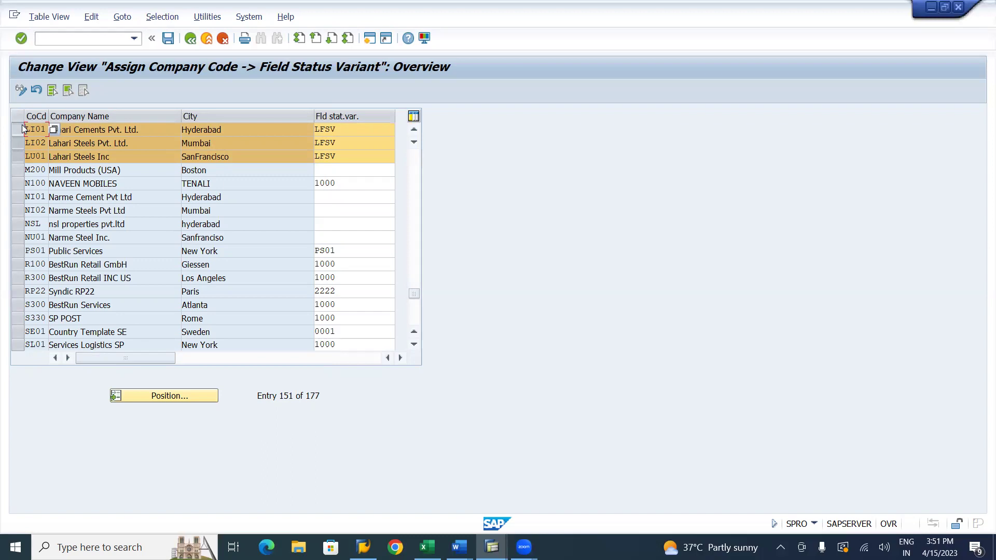
pyautogui.click(168, 39)
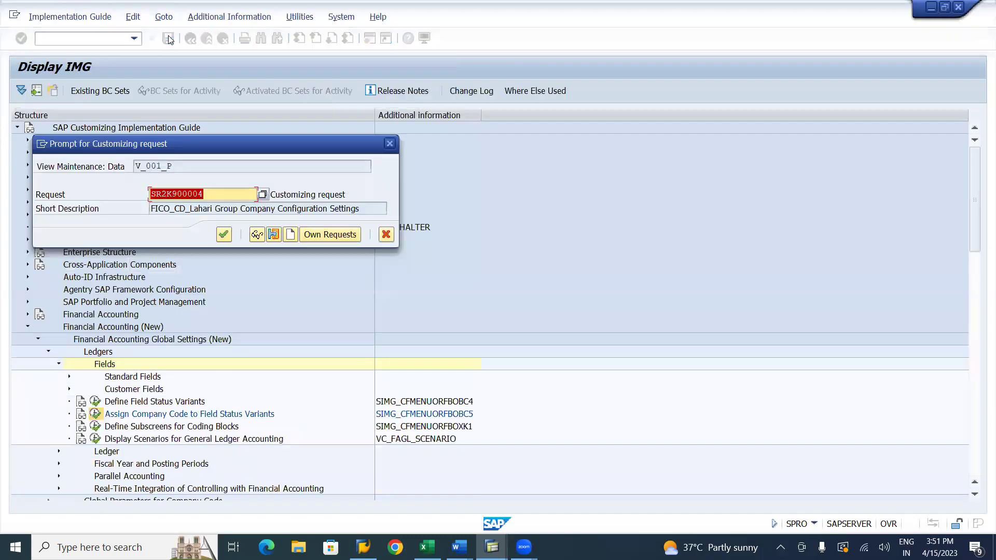
pyautogui.click(229, 242)
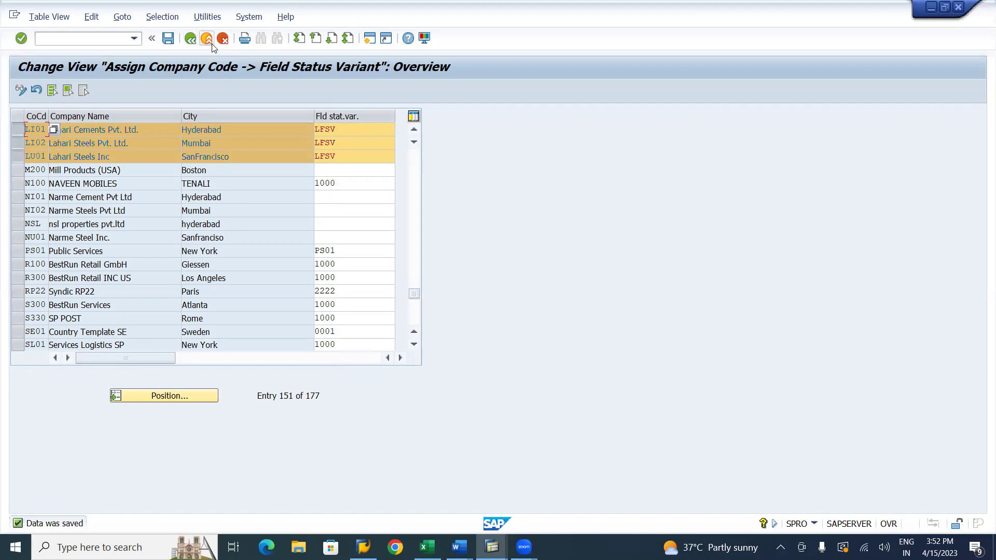
# Switch to the Lahari Company Code Settings workbook in Excel and colour the Field Status Variant entry's text red
pyautogui.hotkey('alt', 'Tab')
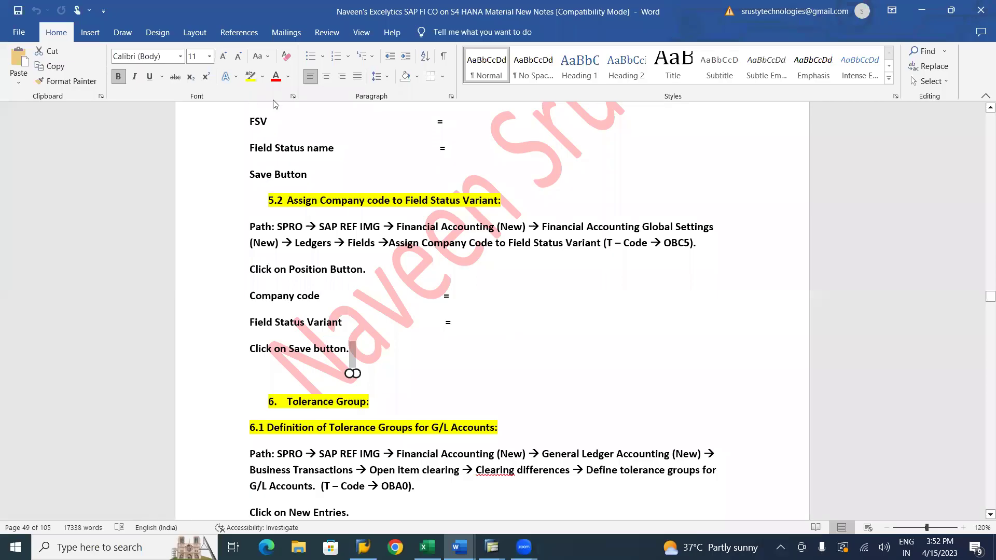
pyautogui.hotkey('alt', 'Tab')
pyautogui.press('Tab')
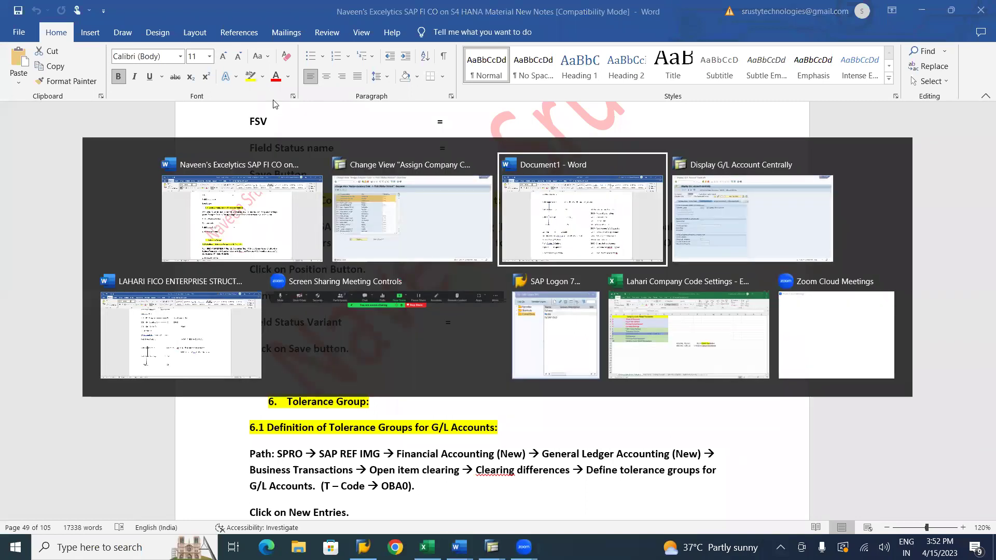
pyautogui.press('Tab')
pyautogui.press('Tab')
pyautogui.press('Tab')
pyautogui.press('Tab')
pyautogui.press('Tab')
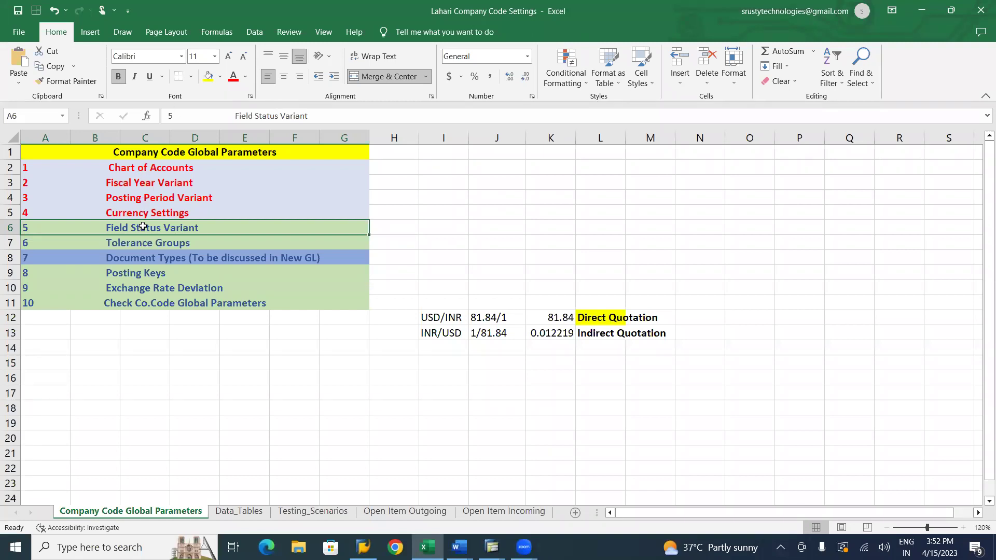
pyautogui.click(234, 76)
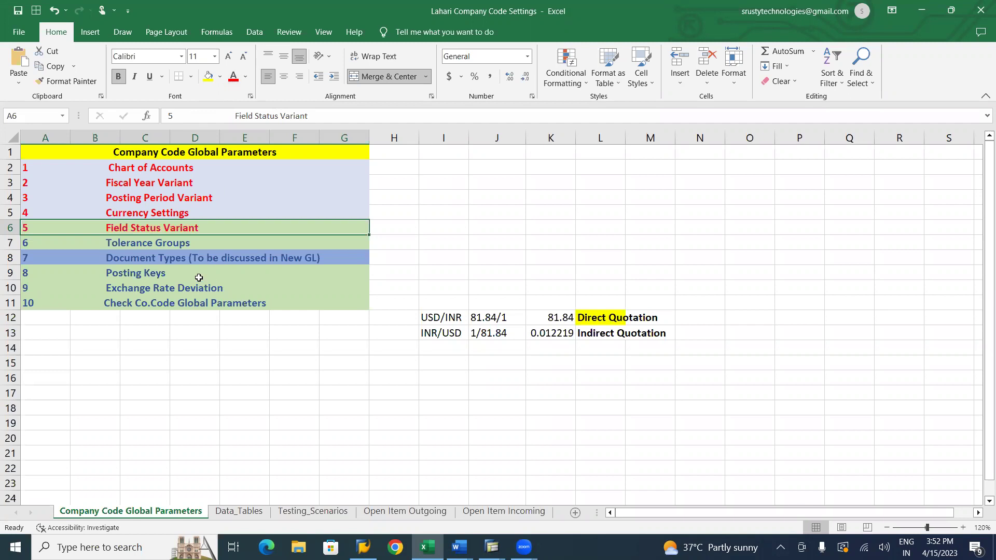
# Shorten item 6 of the Company Code Global Parameters list to "Tolerance Group"
pyautogui.click(156, 242)
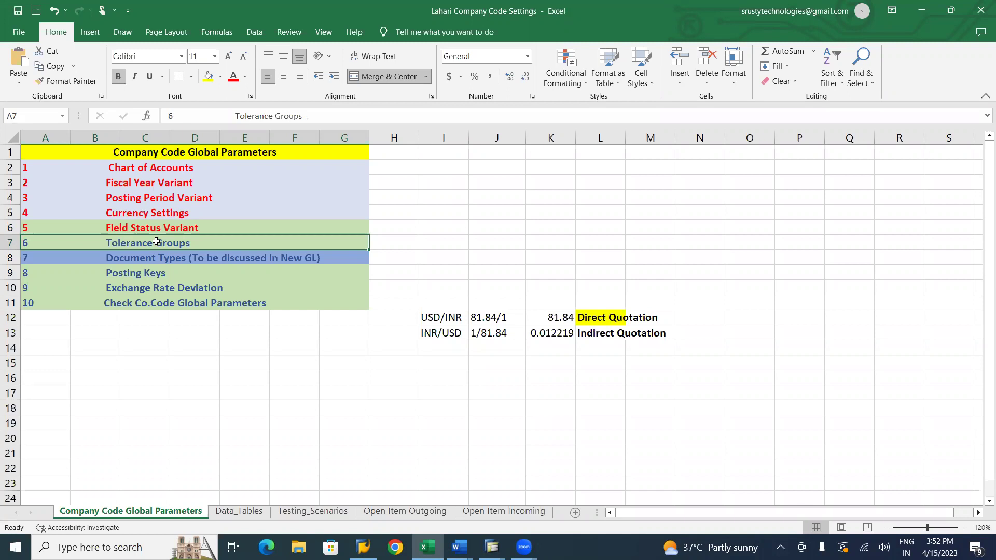
pyautogui.click(323, 117)
pyautogui.press('BackSpace')
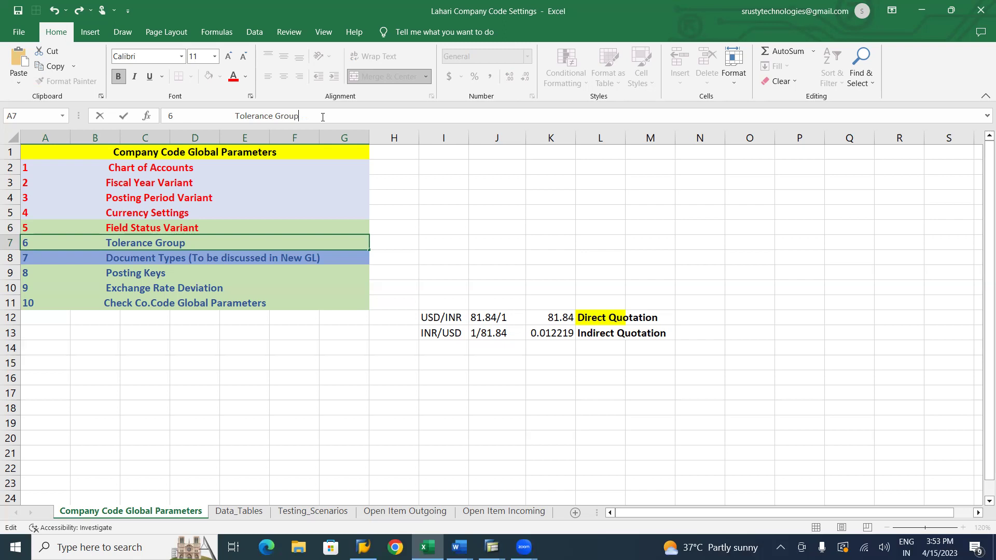
# Enter the sample amounts 100 in cell O8 and 70 in cell P8
pyautogui.click(756, 251)
pyautogui.write('1000')
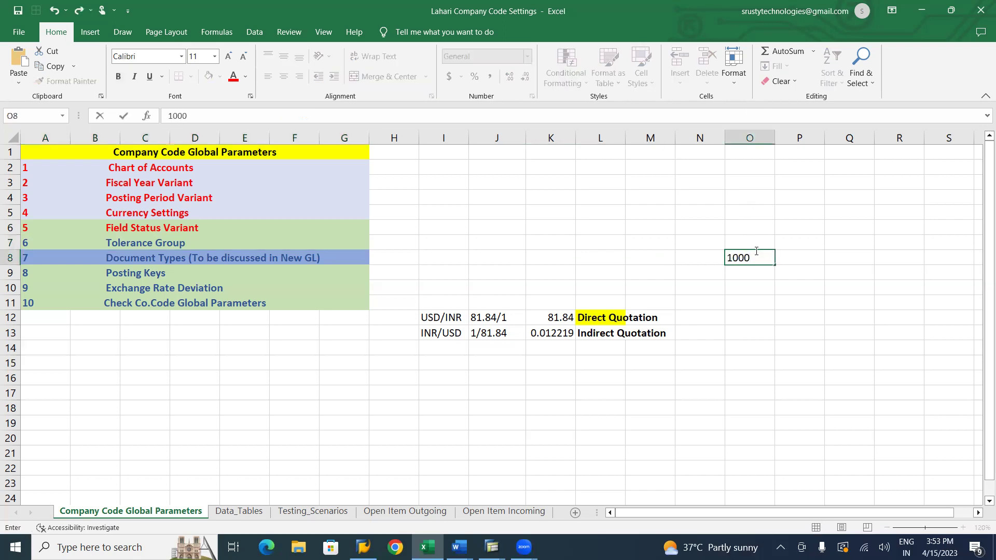
pyautogui.press('BackSpace')
pyautogui.click(806, 259)
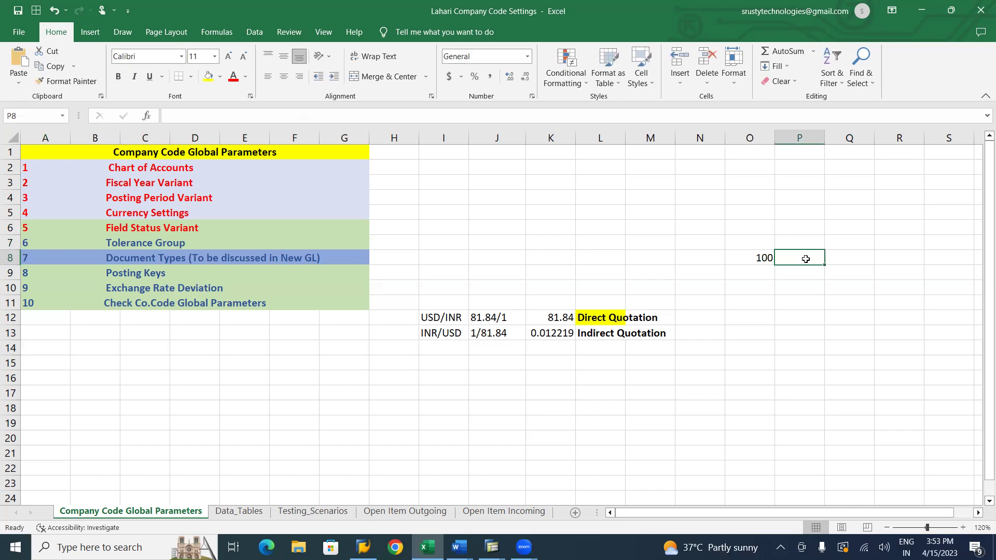
pyautogui.write('70')
pyautogui.click(844, 265)
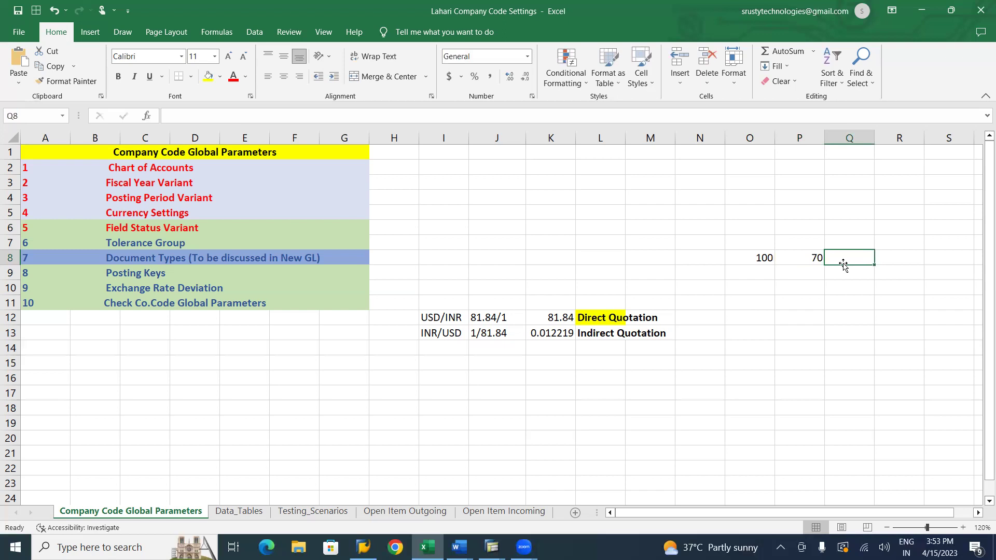
# Raise the sample amount in cell O8 to 1000 and finally to 10000
pyautogui.click(742, 260)
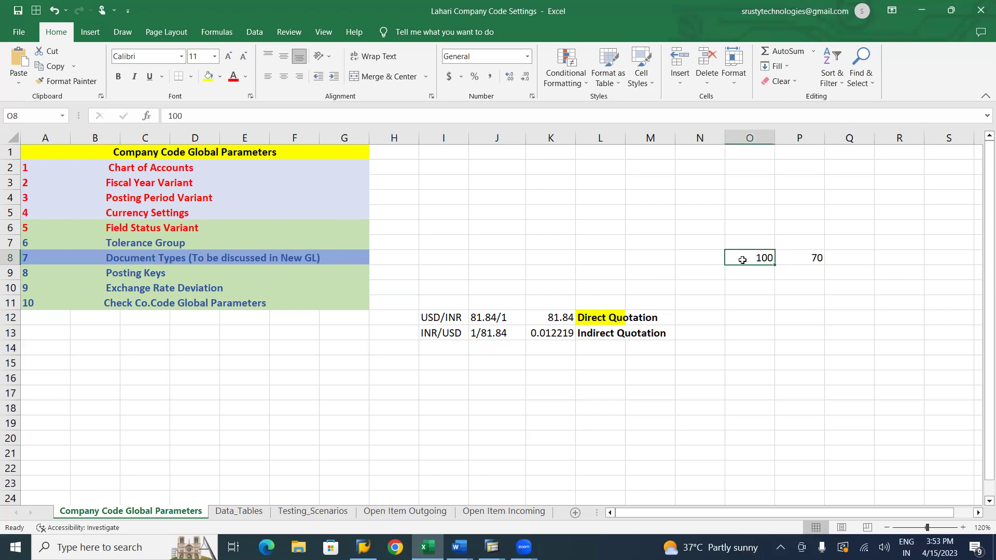
pyautogui.write('1000')
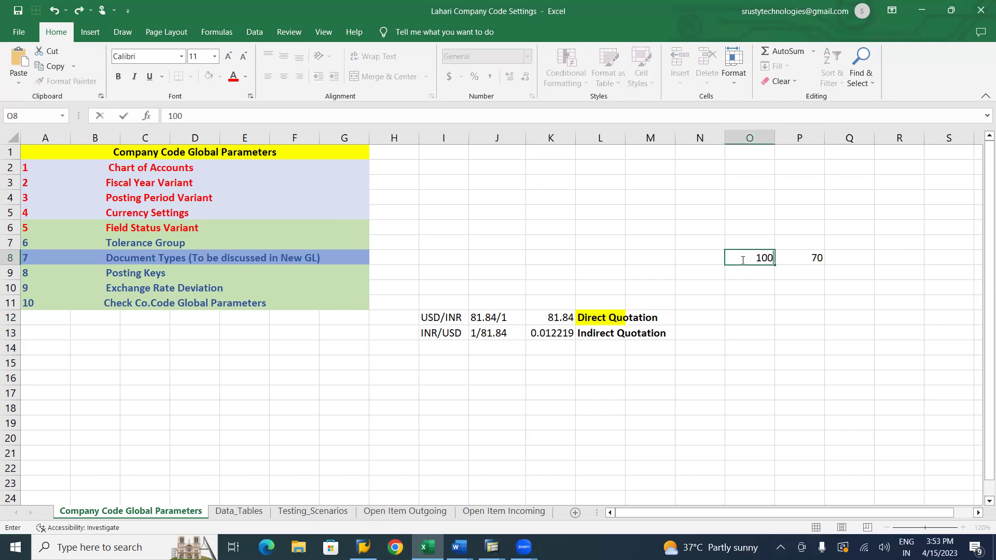
pyautogui.click(805, 256)
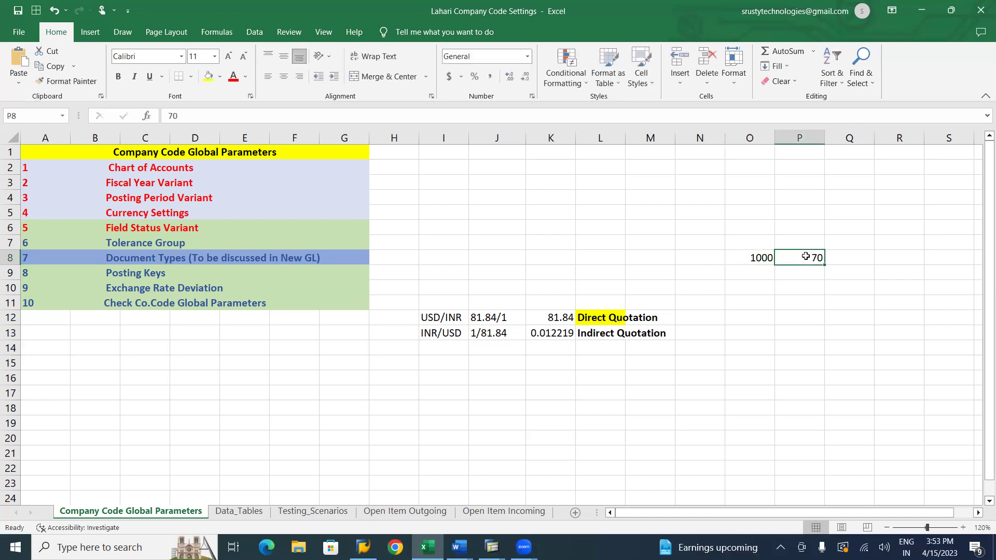
pyautogui.click(746, 262)
pyautogui.write('100000')
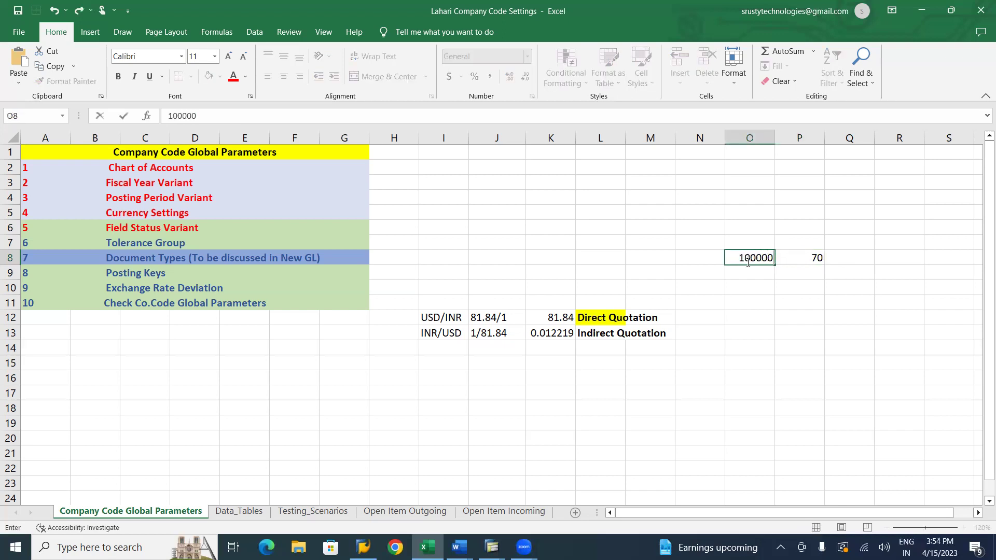
pyautogui.press('BackSpace')
pyautogui.click(814, 257)
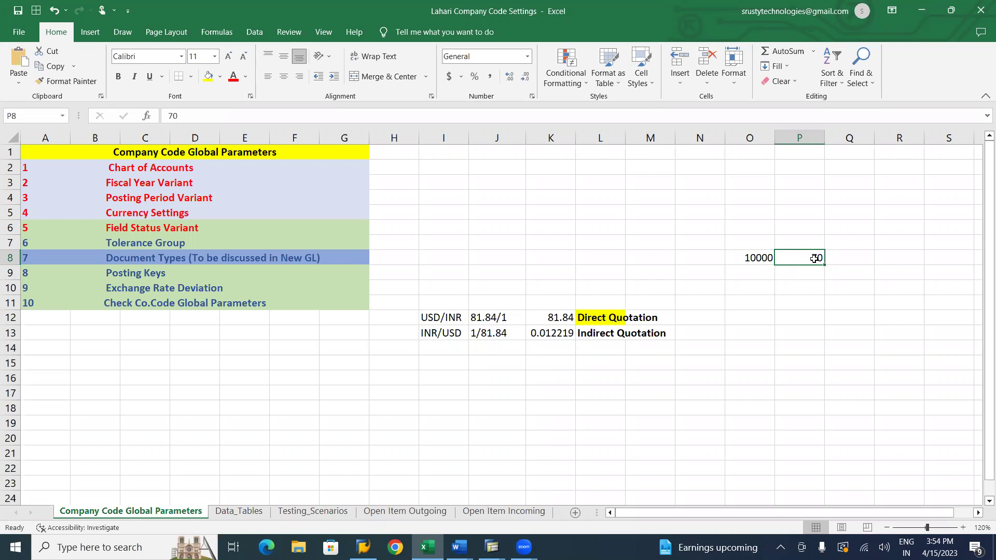
# Switch to the Document1 notes in Word, go to the blank area below the G067 entry, and undo the last edit
pyautogui.hotkey('alt', 'Tab')
pyautogui.hotkey('alt', 'Tab')
pyautogui.hotkey('alt', 'Tab')
pyautogui.click(814, 260)
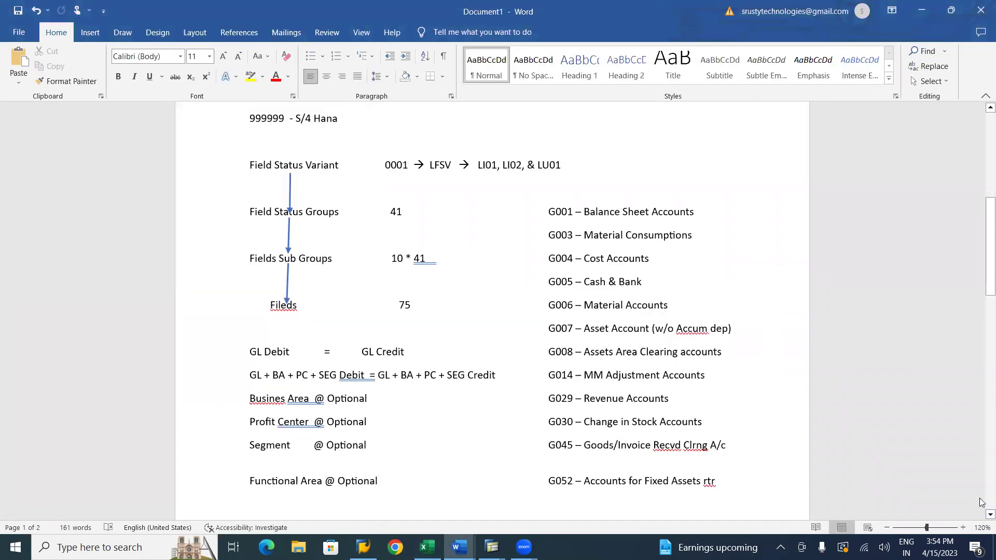
pyautogui.scroll(-10, 982, 503)
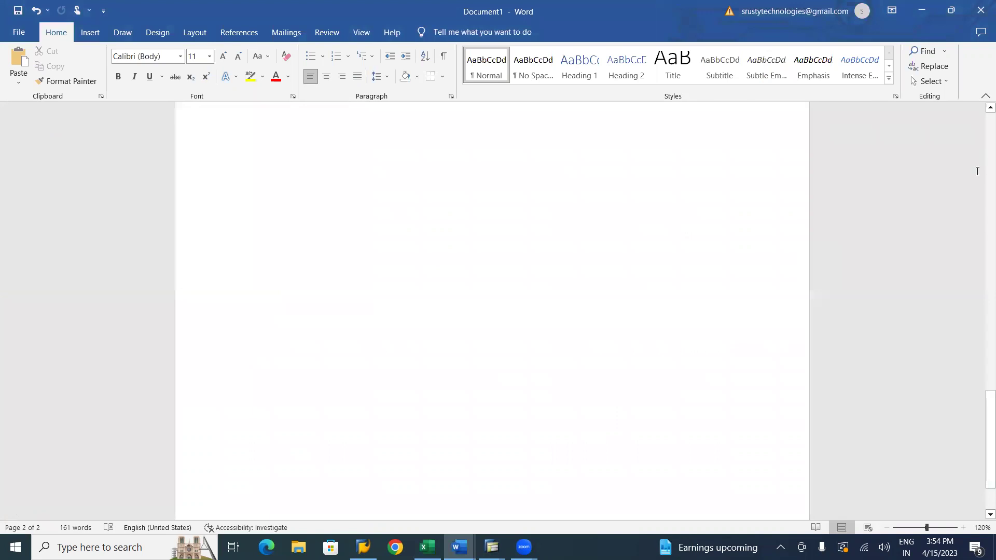
pyautogui.click(990, 108)
pyautogui.scroll(3, 751, 205)
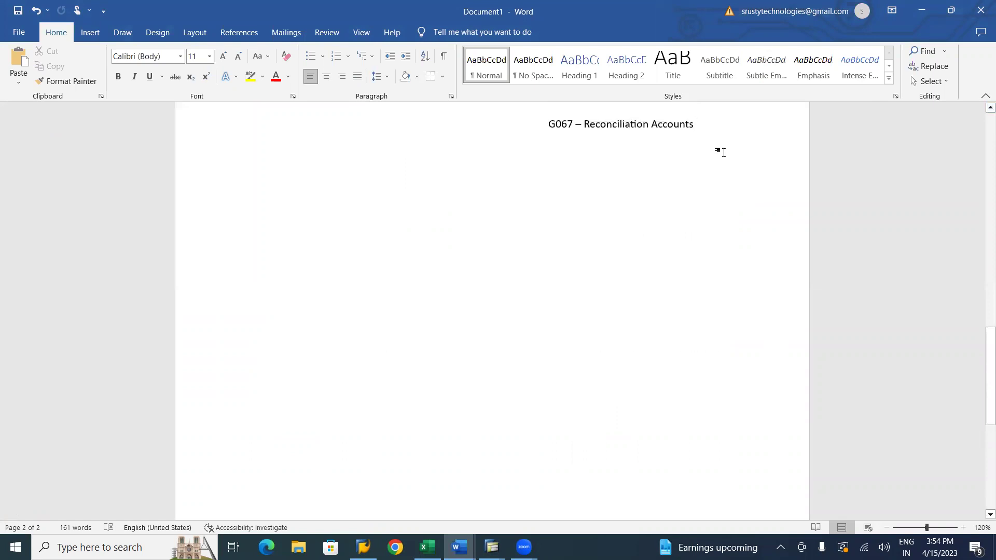
pyautogui.hotkey('ctrl', 'z')
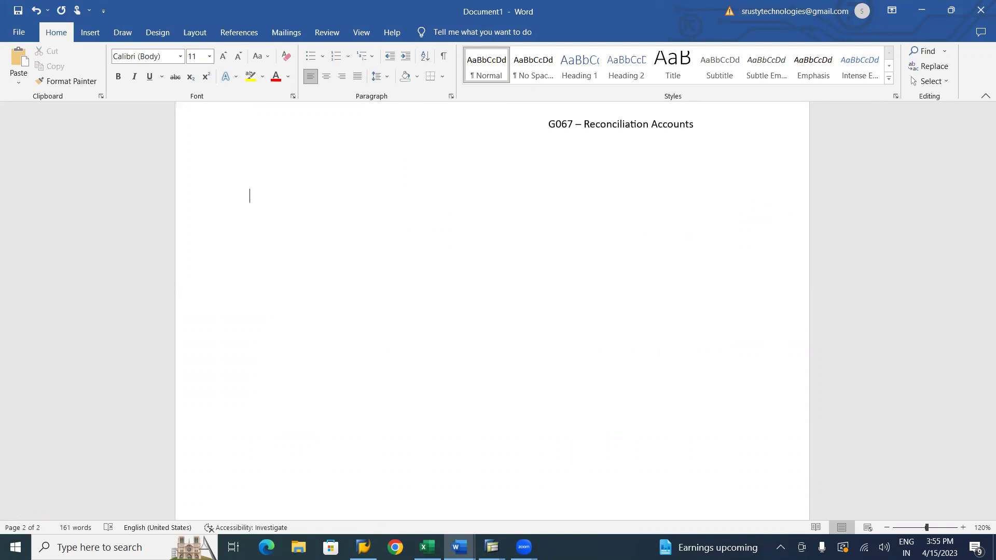
# Write the line "GL Tolerance" in the blank area below the G067 entry
pyautogui.write('GL')
pyautogui.write('T')
pyautogui.write('olera')
pyautogui.write('nce')
# Add the line "Employee Tolerance" a few lines below "GL Tolerance", correcting its spelling
pyautogui.write('E')
pyautogui.write('mpoyee ')
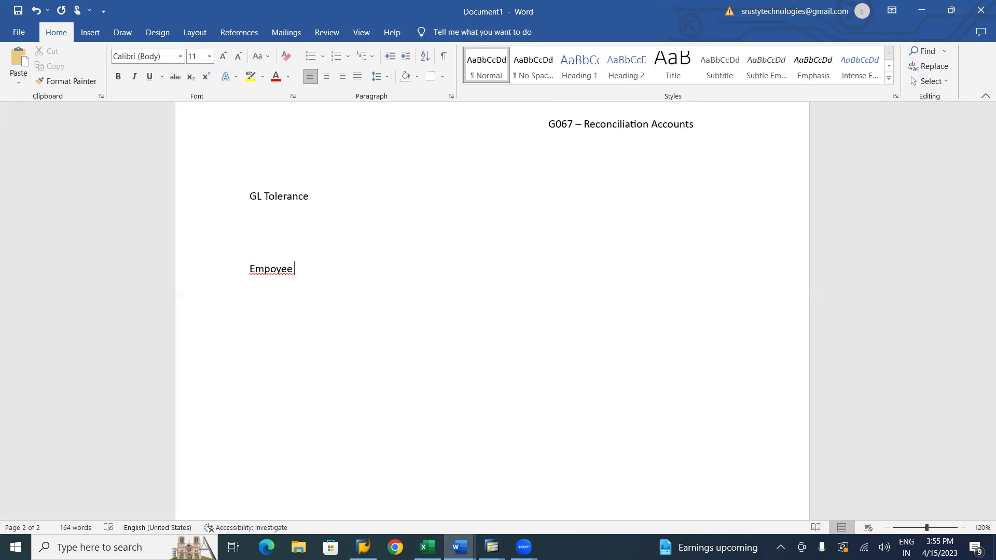
pyautogui.write('Te')
pyautogui.press('BackSpace')
pyautogui.press('BackSpace')
pyautogui.press('BackSpace')
pyautogui.press('BackSpace')
pyautogui.press('BackSpace')
pyautogui.press('BackSpace')
pyautogui.press('BackSpace')
pyautogui.write('loyee Tolerance')
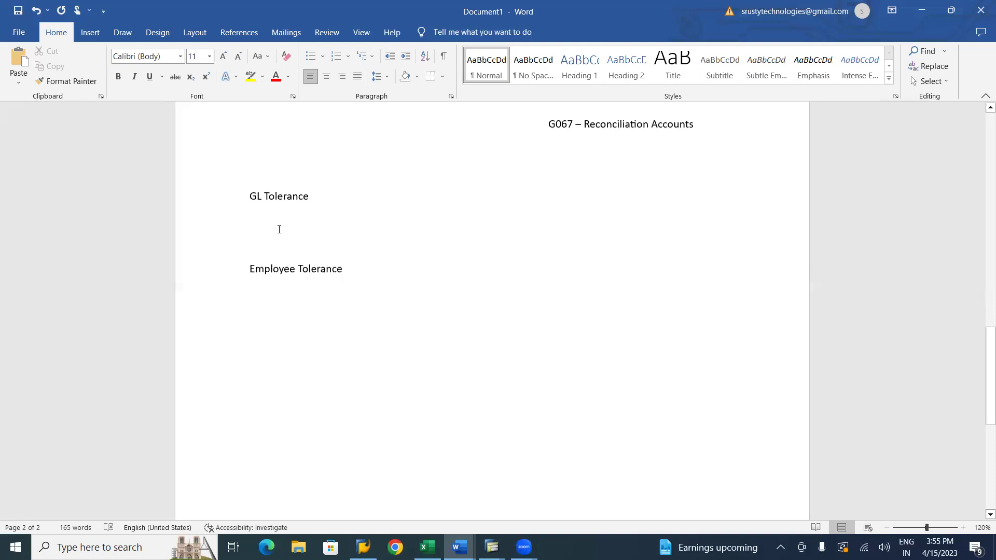
# Add the sample amounts 23565.42 and 23564 on separate lines below the "GL Tolerance" heading
pyautogui.click(279, 229)
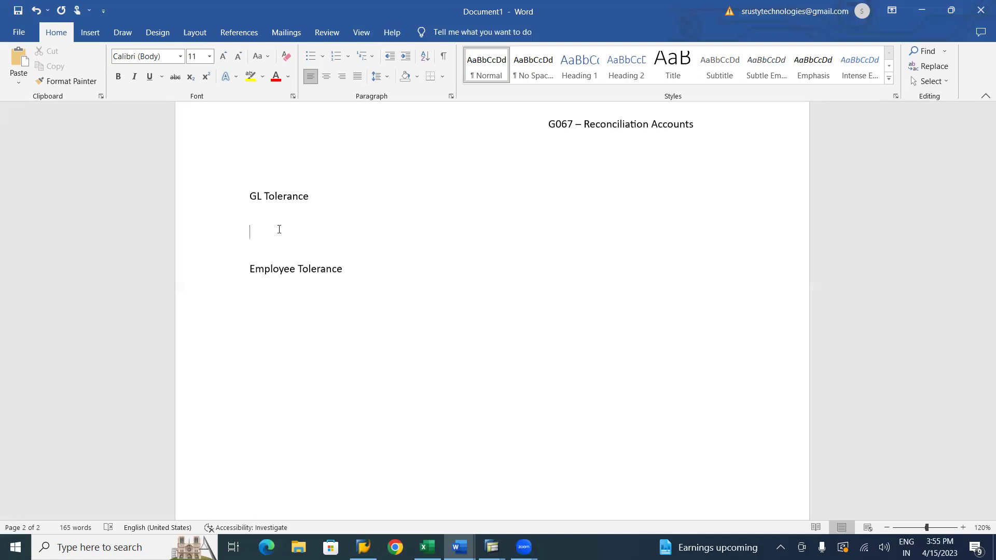
pyautogui.write('23565.')
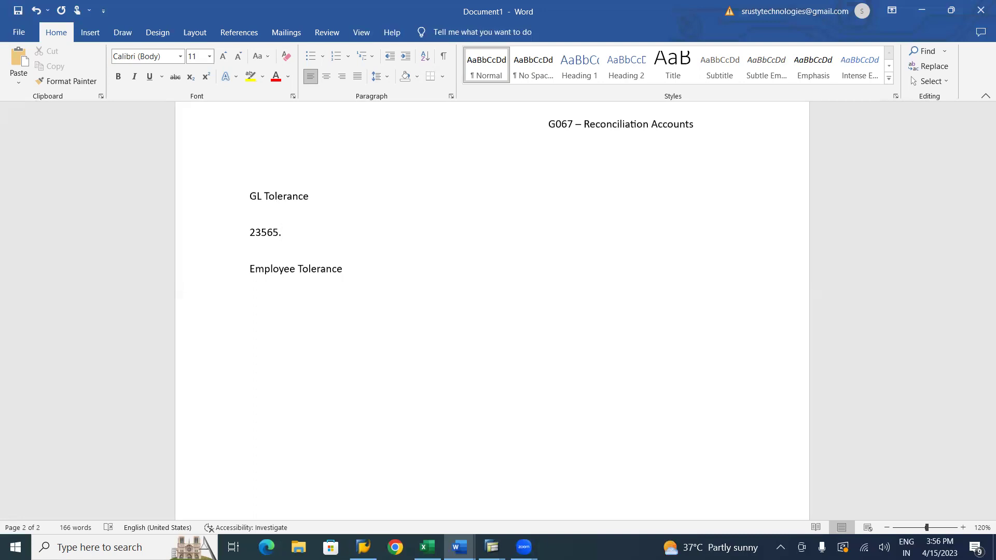
pyautogui.write('42')
pyautogui.press('Return')
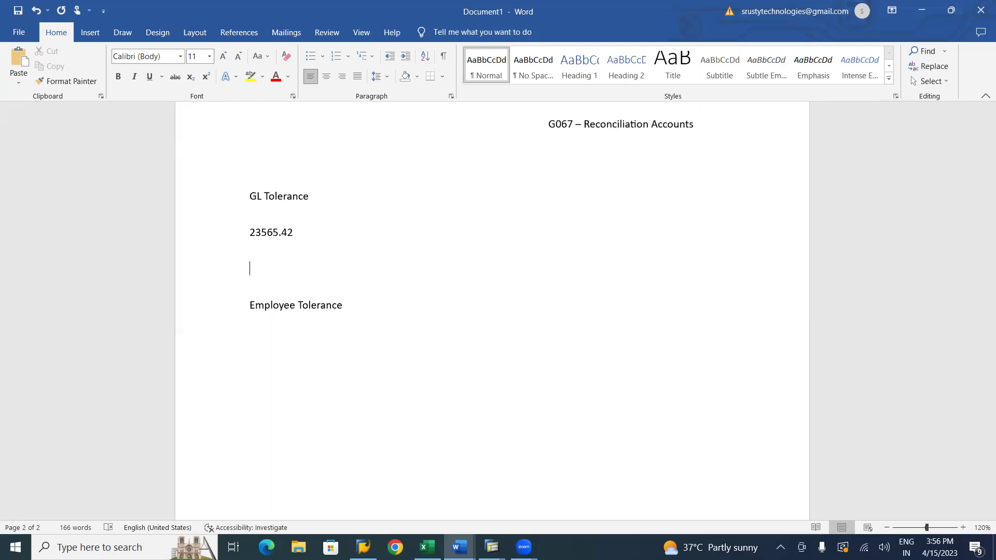
pyautogui.write('23')
pyautogui.write('5')
pyautogui.write('6')
pyautogui.write('5')
pyautogui.write('.')
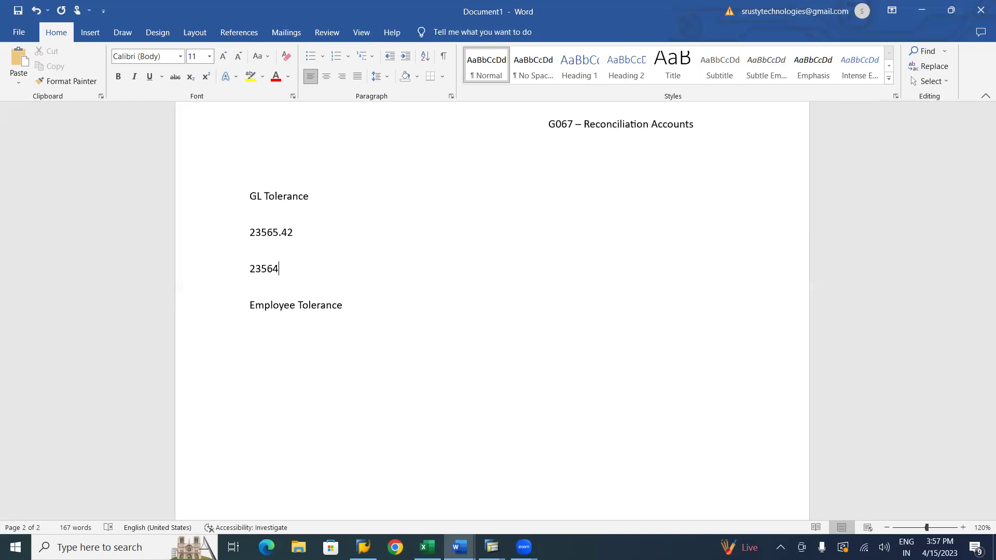
pyautogui.press('Return')
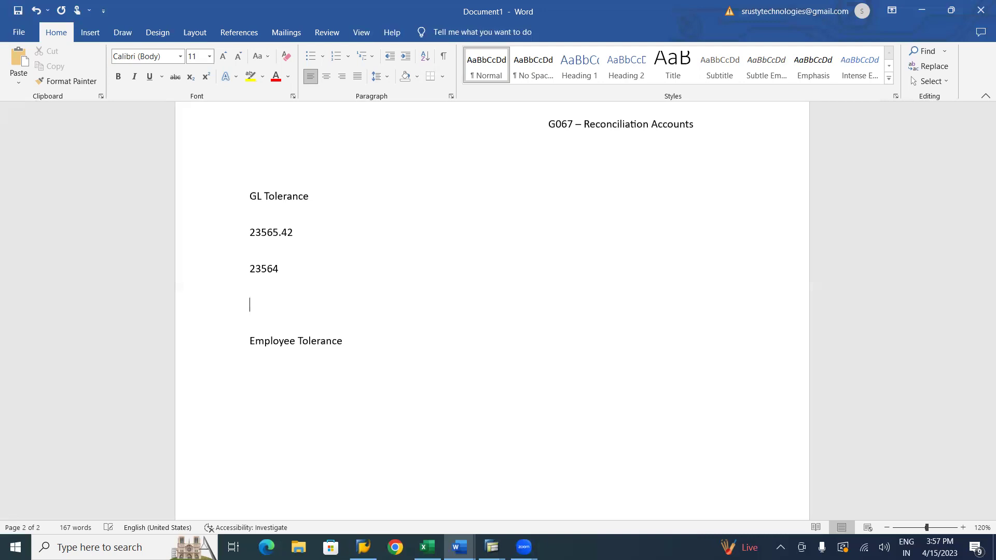
# Add the line "Industry Standard 10 or 1% on invoice value which ever less" below the amount 23564
pyautogui.write('10  or 1')
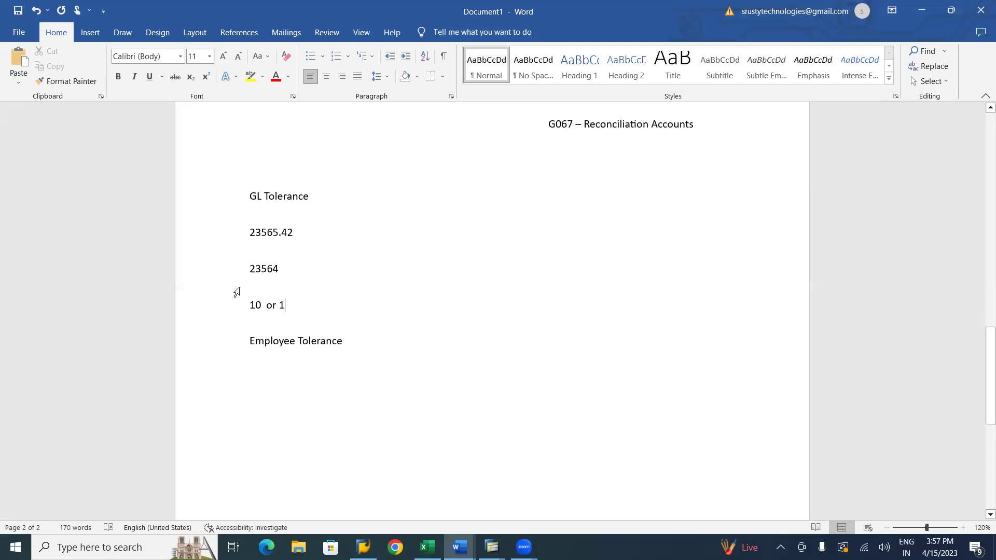
pyautogui.click(252, 305)
pyautogui.write('Industry Standard')
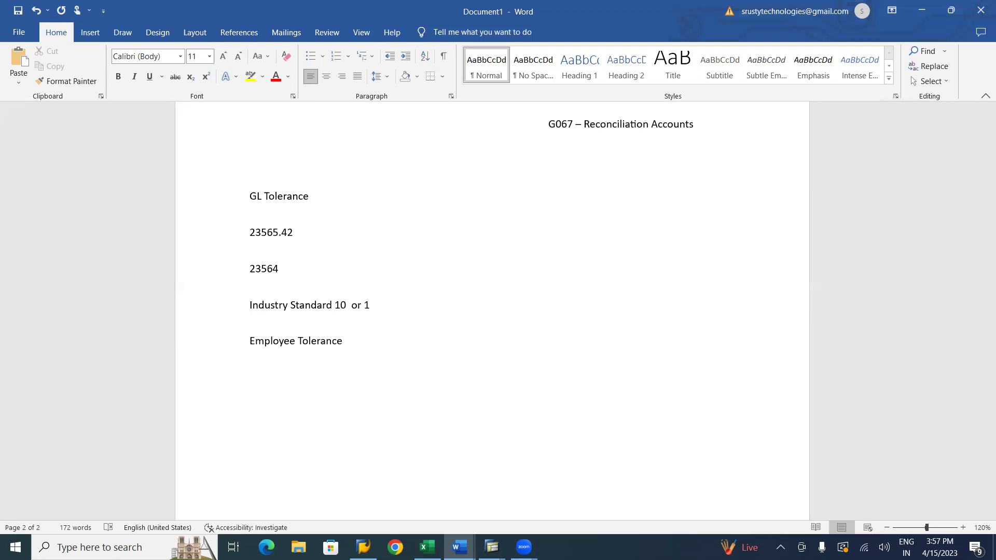
pyautogui.press('Up')
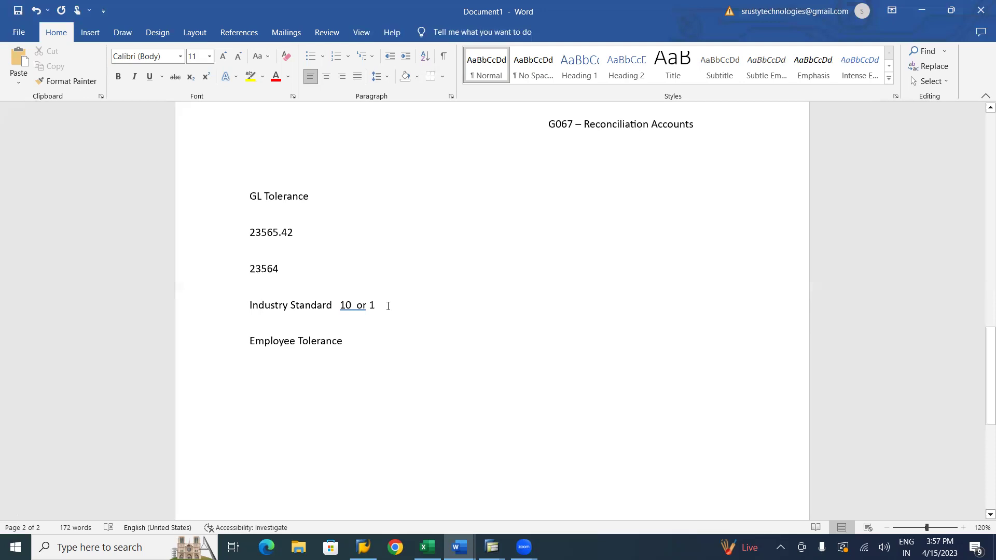
pyautogui.write('%')
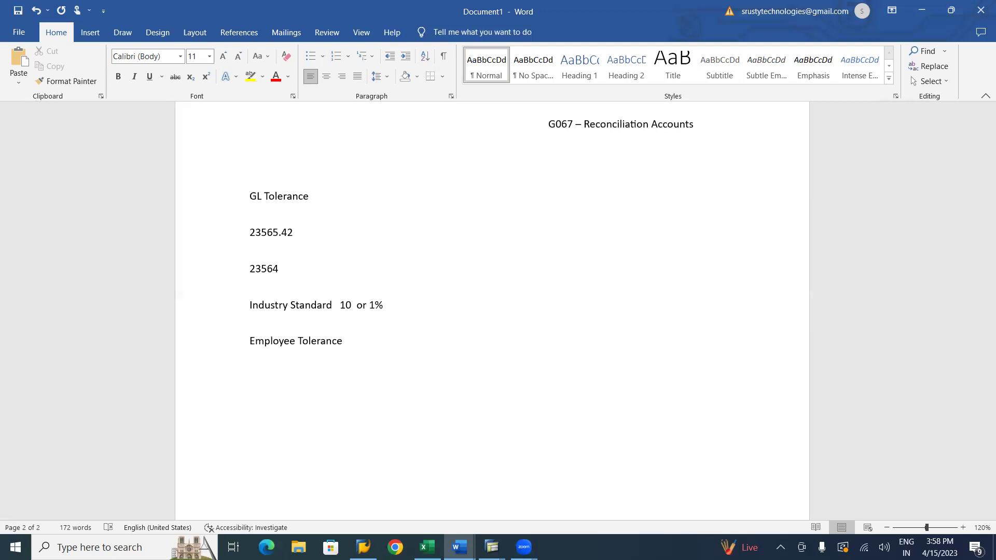
pyautogui.write('on invoice value which ever less')
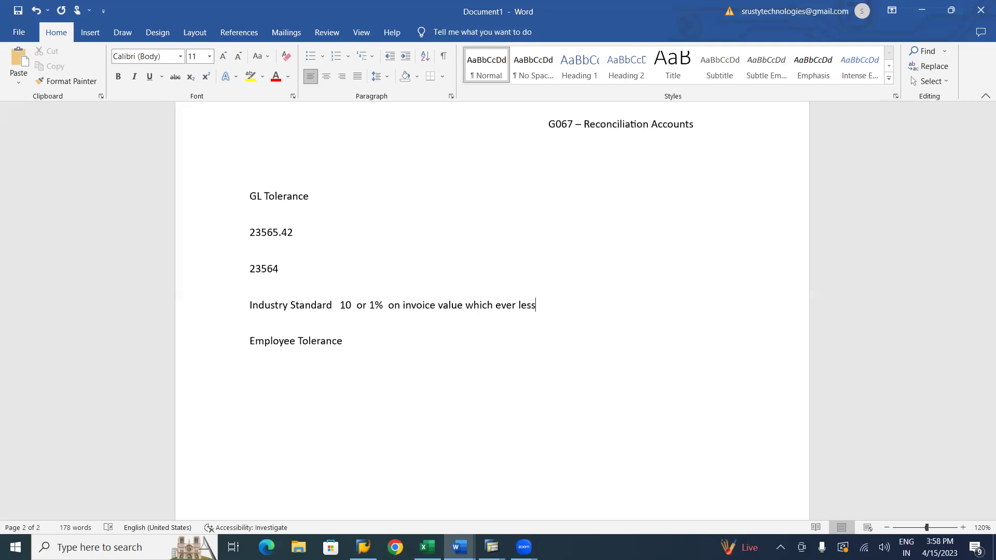
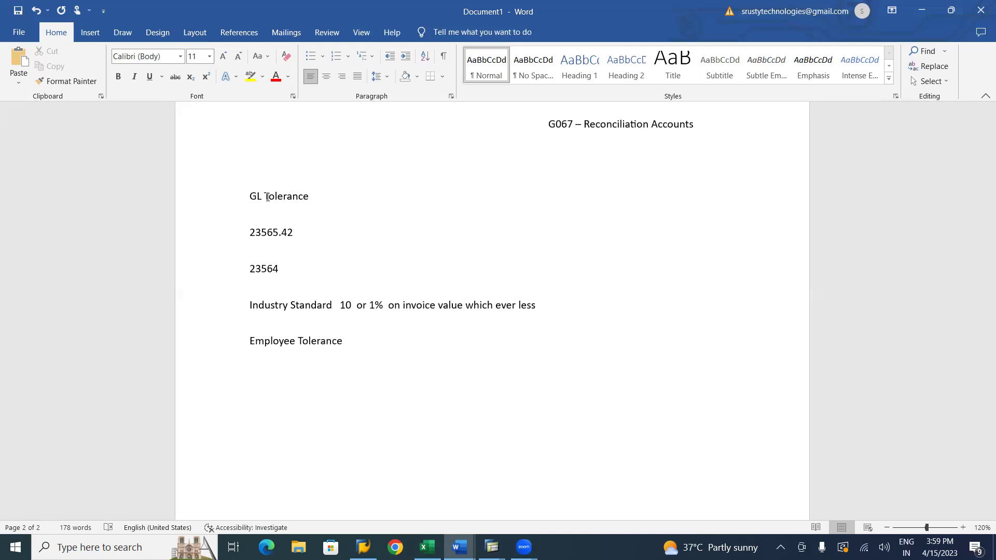
pyautogui.hotkey('ctrl', 's')
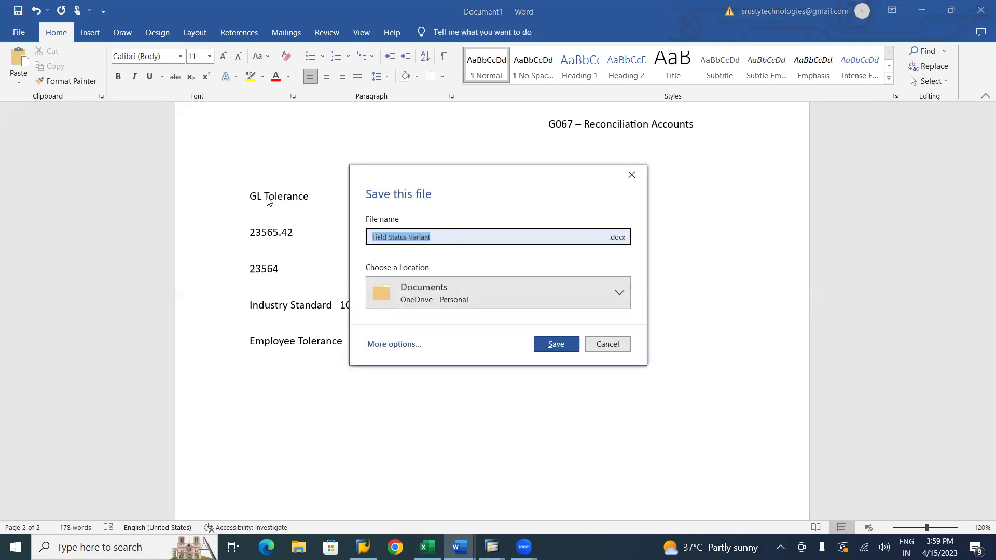
pyautogui.click(608, 345)
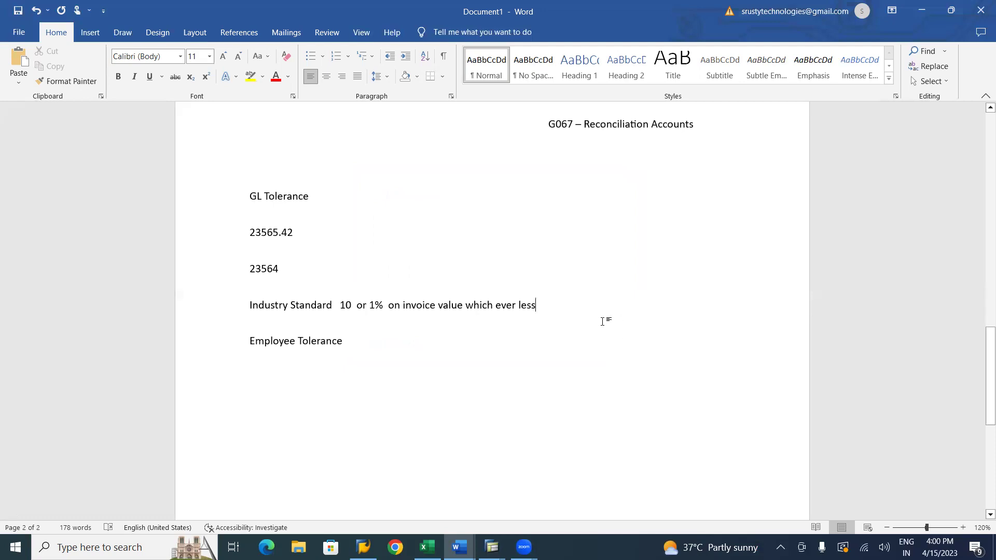
# Add the journal line "Advertisement A/c Dr 23565.42" below the Industry Standard line
pyautogui.press('Return')
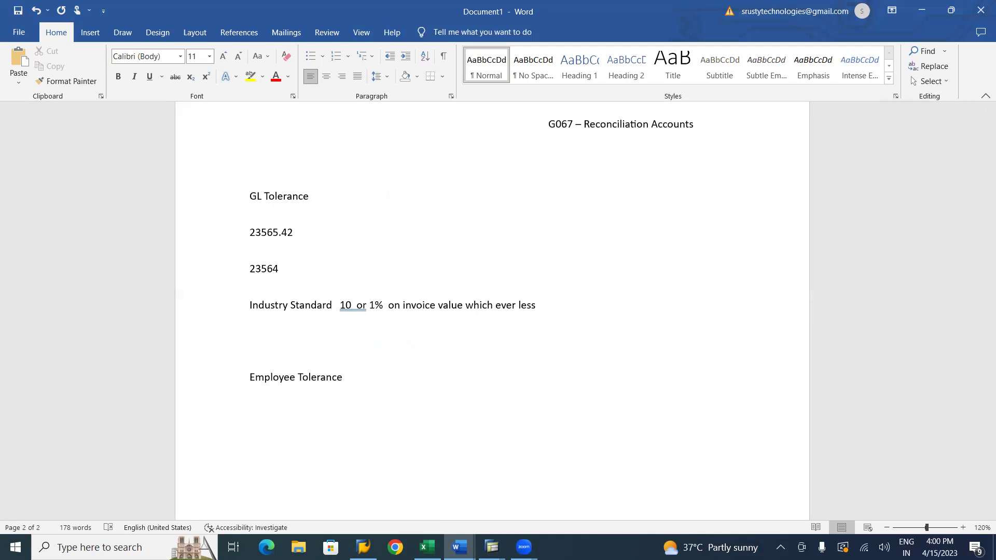
pyautogui.write('Advertisement A/c               Dr  23564')
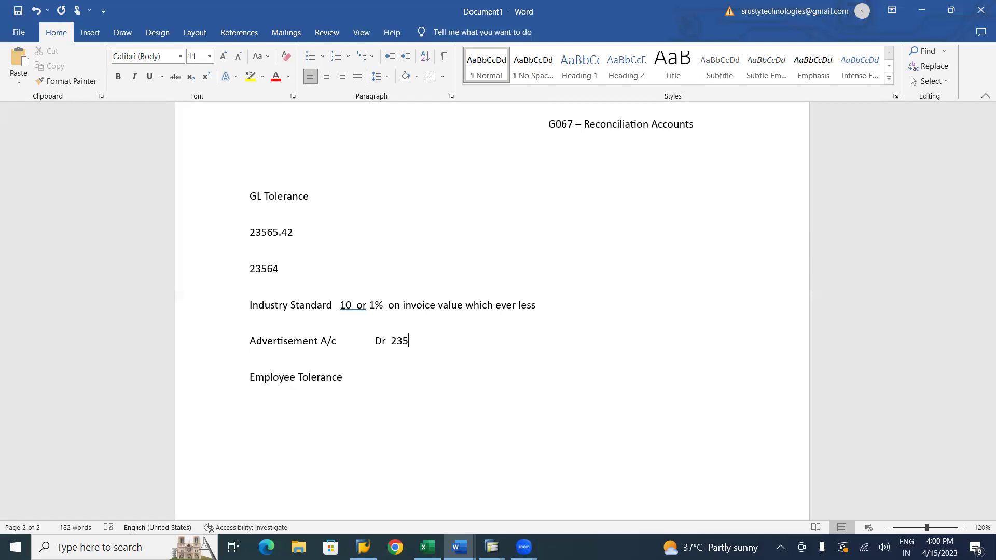
pyautogui.press('BackSpace')
pyautogui.write('5.42')
pyautogui.press('Return')
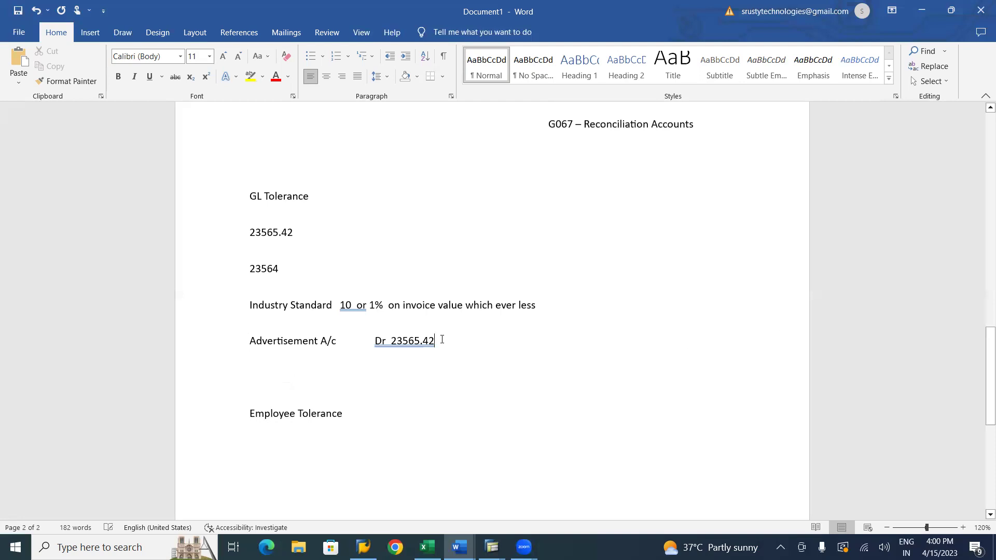
pyautogui.press('Return')
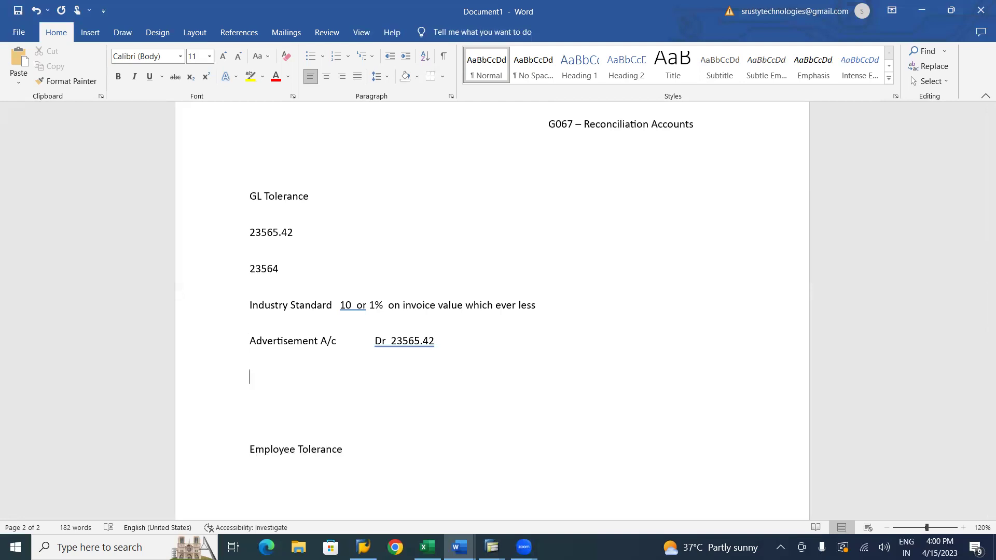
# Add the credit line "To XYZ Trading Company 23656.42" below the Advertisement line
pyautogui.write('To XYZ Trading c')
pyautogui.press('BackSpace')
pyautogui.press('BackSpace')
pyautogui.write('Company ')
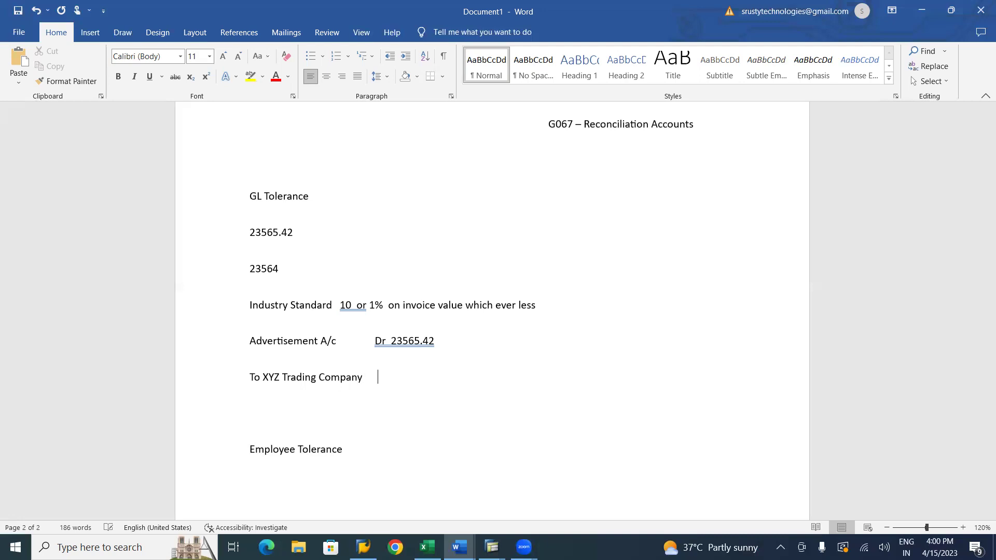
pyautogui.write('        23656.42')
pyautogui.press('Return')
pyautogui.press('Return')
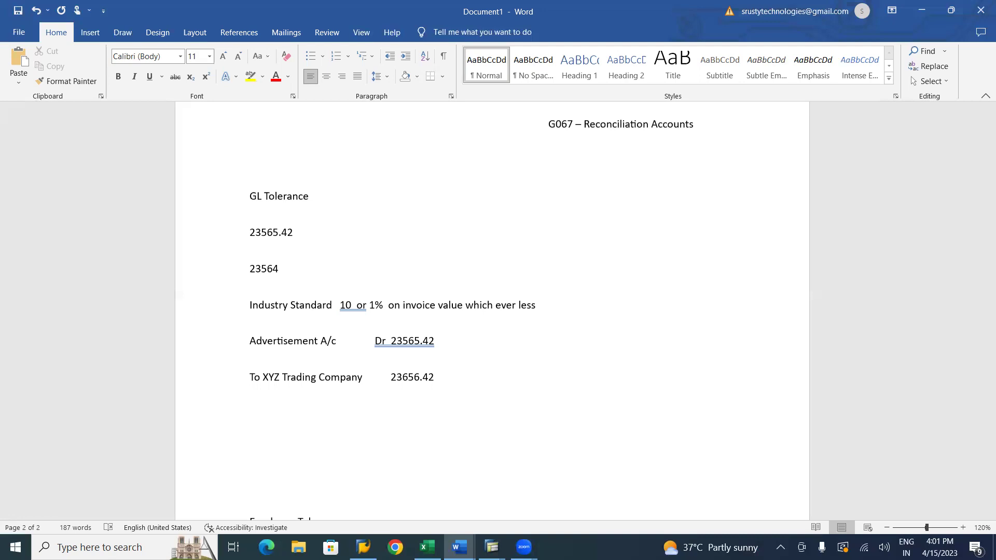
pyautogui.press('BackSpace')
# Start the payment entry with the line "XYZ Trading Company A/c Dr 23565.42"
pyautogui.write('XYZ')
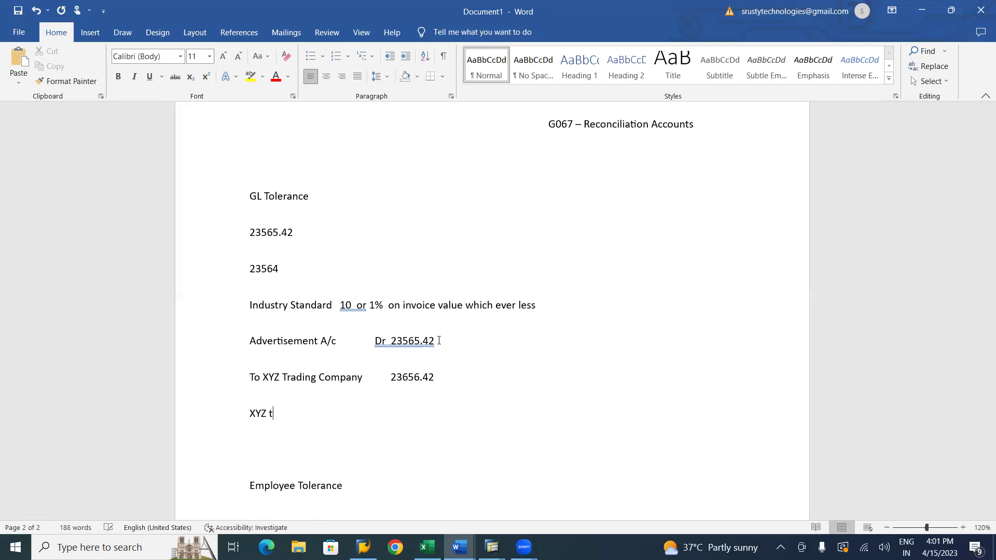
pyautogui.write(' Tradingg')
pyautogui.press('BackSpace')
pyautogui.press('BackSpace')
pyautogui.write('g Company A/c')
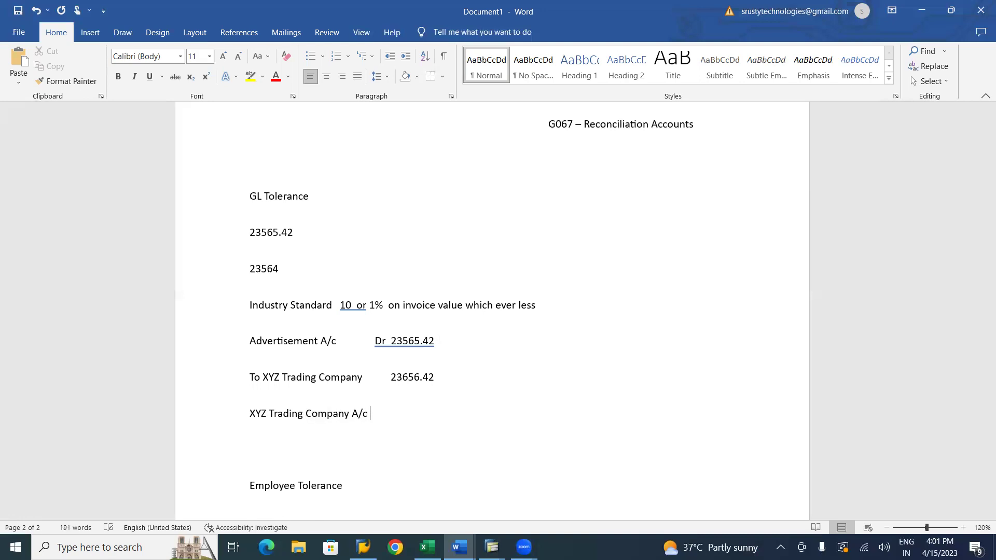
pyautogui.write('        Dr  23565.42')
pyautogui.press('Return')
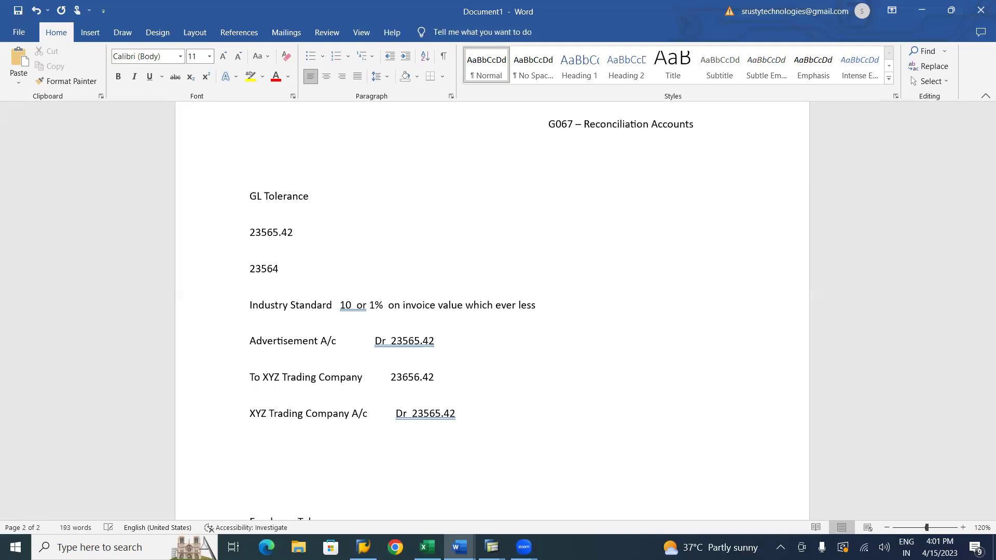
# Add the credit line "To Bank Outgoing" with the amount 23651 to the payment entry
pyautogui.write('To  Bank Outgoing')
pyautogui.write('23')
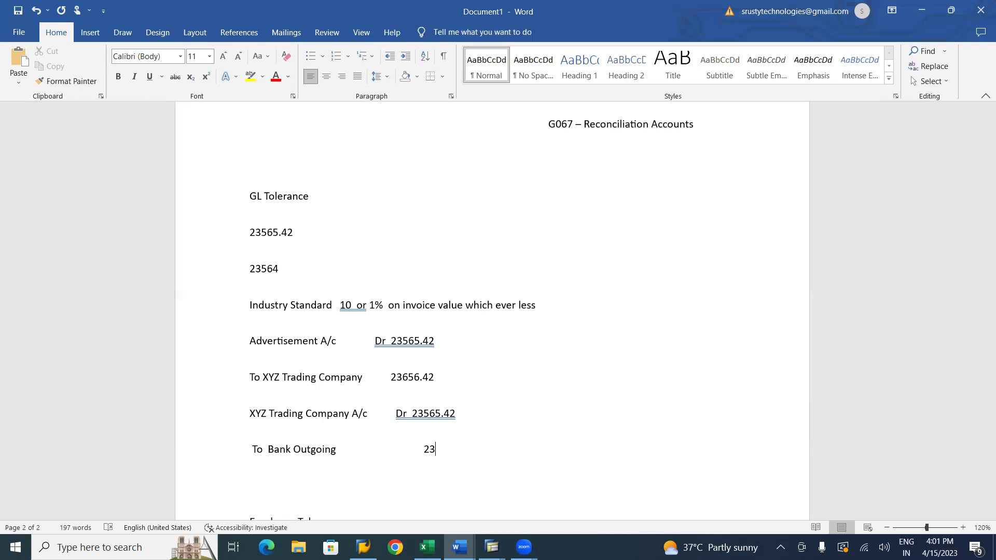
pyautogui.write('65')
pyautogui.write('1')
# Add the credit line "To Payment Difference A/C" with the amount 5.42 to the payment entry
pyautogui.write('To ')
pyautogui.write('Payment')
pyautogui.write('Dif')
pyautogui.press('BackSpace')
pyautogui.press('BackSpace')
pyautogui.write('ifferenc')
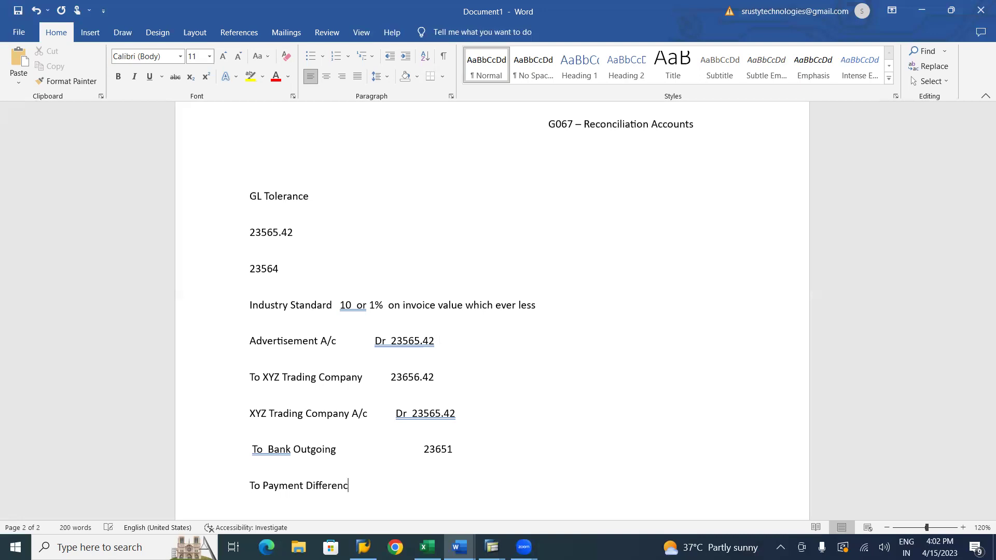
pyautogui.write('e a/c')
pyautogui.press('BackSpace')
pyautogui.press('BackSpace')
pyautogui.press('BackSpace')
pyautogui.write('A/C5.42')
# Make the second heading read "Employee Tolerance:" with no space before the colon, directly below the Payment Difference line
pyautogui.press('Return')
pyautogui.press('Return')
pyautogui.write('Employee Tolerance')
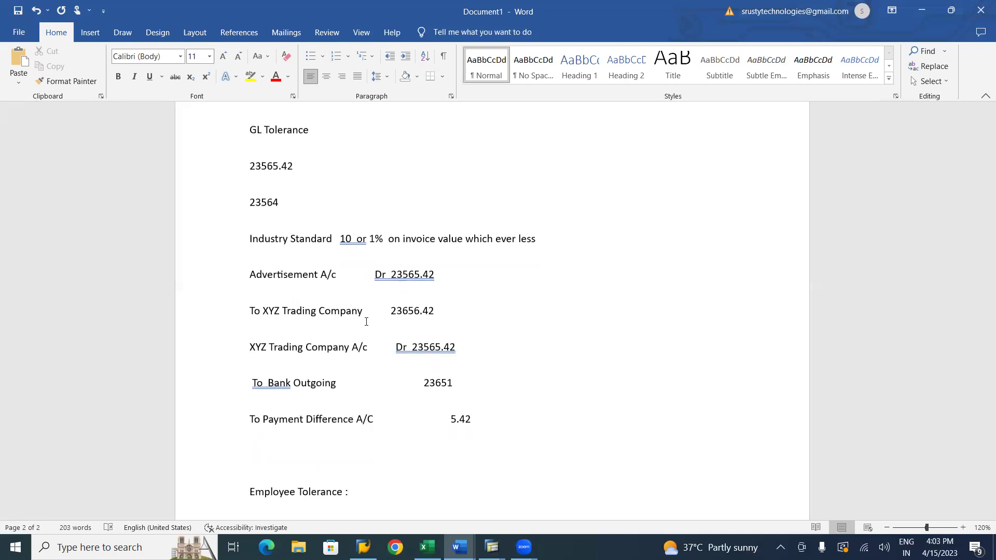
pyautogui.press('Return')
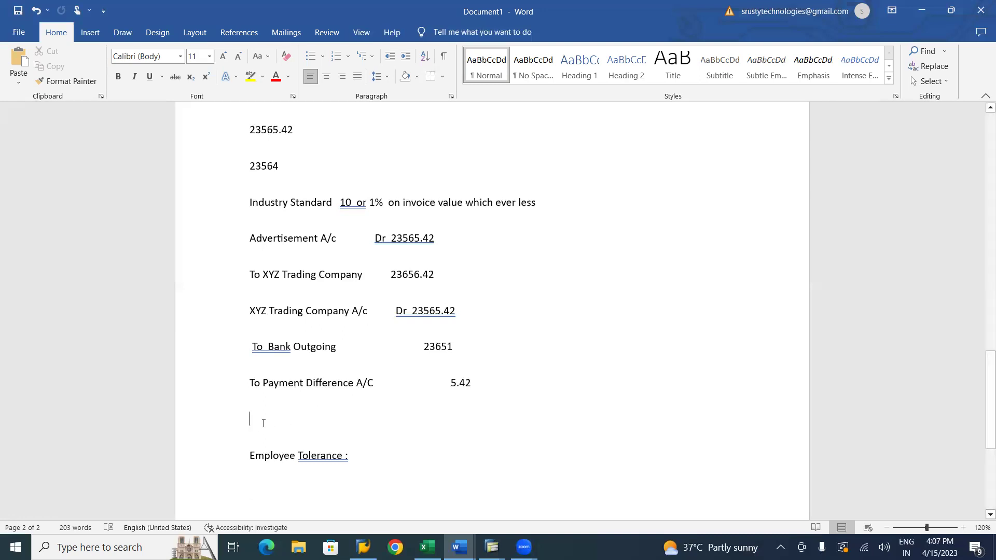
pyautogui.press('Delete')
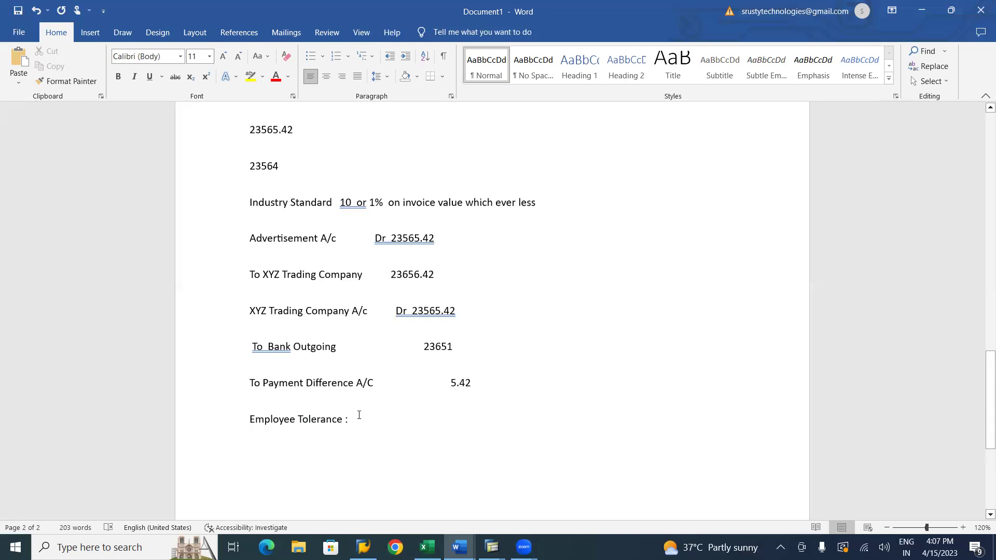
pyautogui.press('Return')
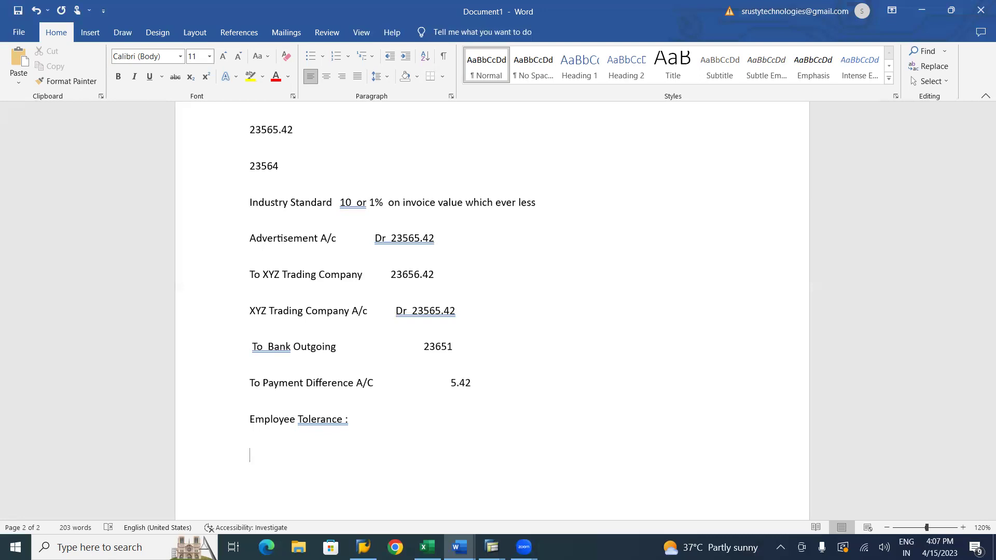
pyautogui.press('Return')
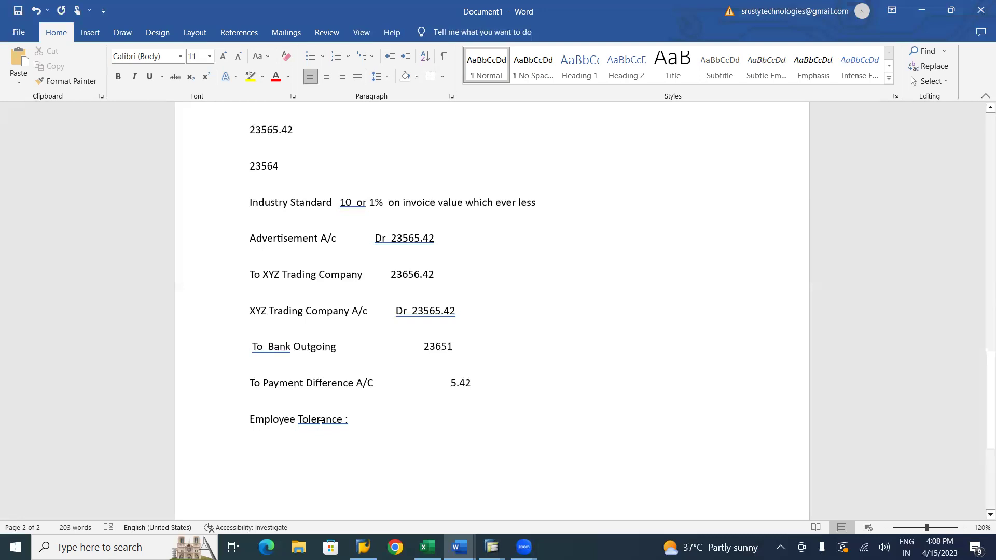
pyautogui.rightClick(320, 424)
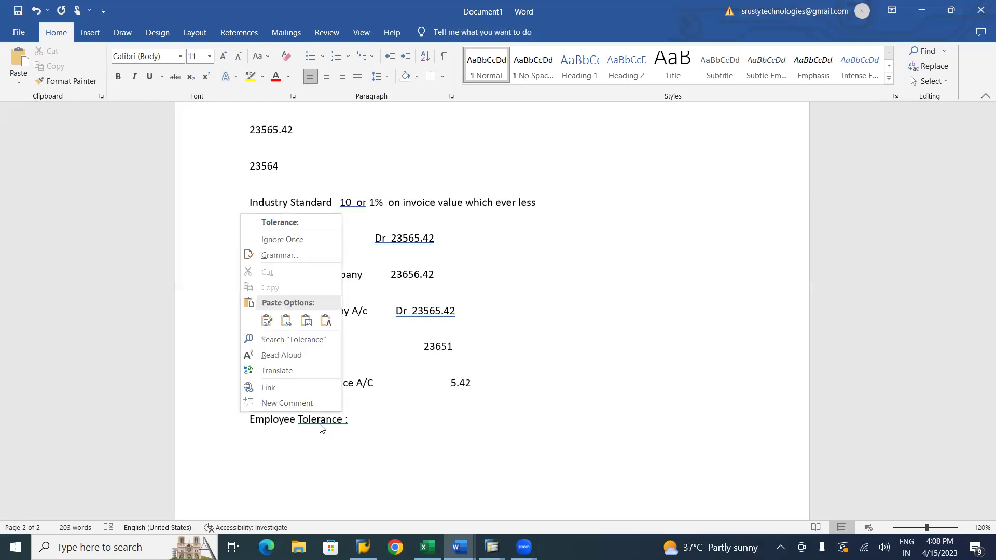
pyautogui.click(293, 222)
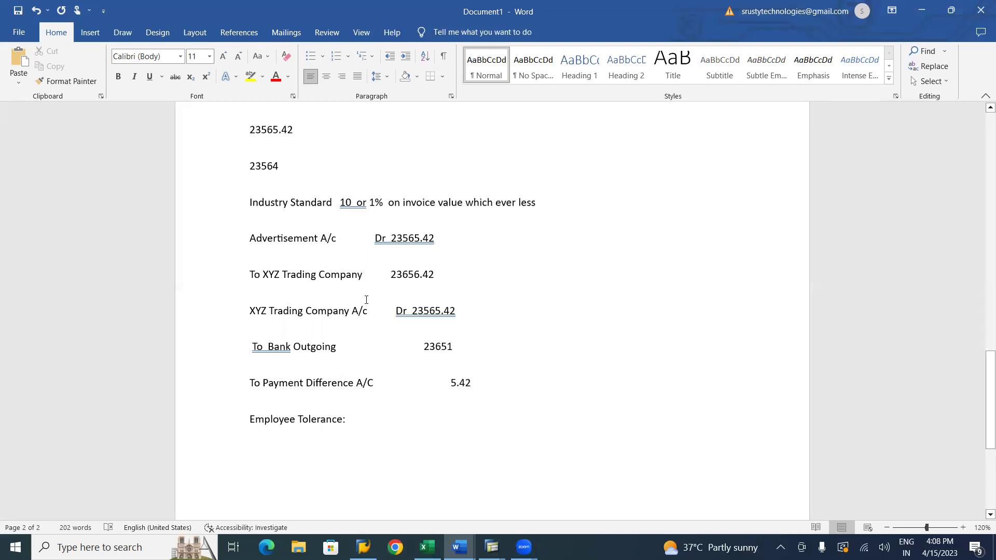
# Below the Employee Tolerance heading, write the column titles "User ID", "Tol. Grp", "Max Doc. Amnt" and "Max paymnt" on one line
pyautogui.press('Return')
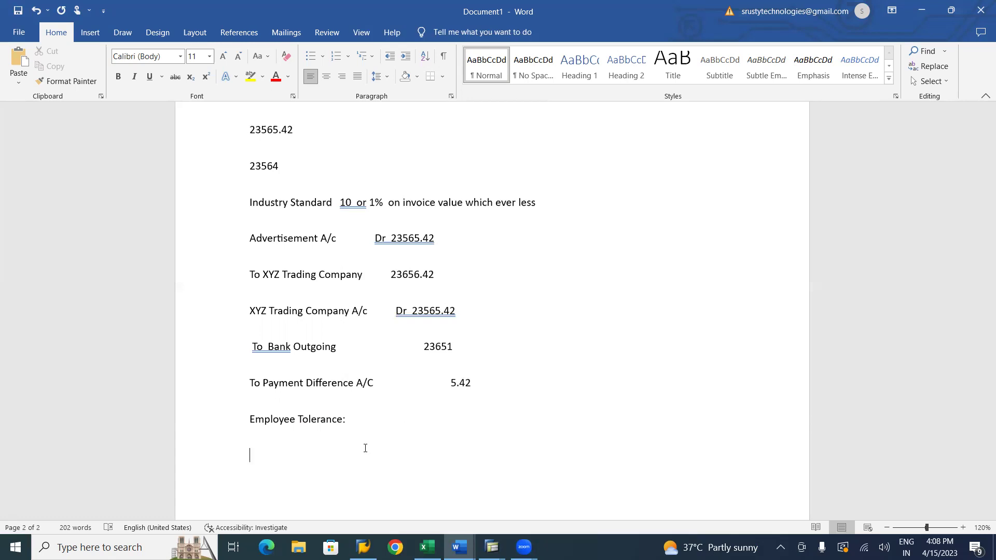
pyautogui.write('User Id')
pyautogui.press('BackSpace')
pyautogui.write('D')
pyautogui.press('Tab')
pyautogui.write('Tol. grp Max Doc. Amoun')
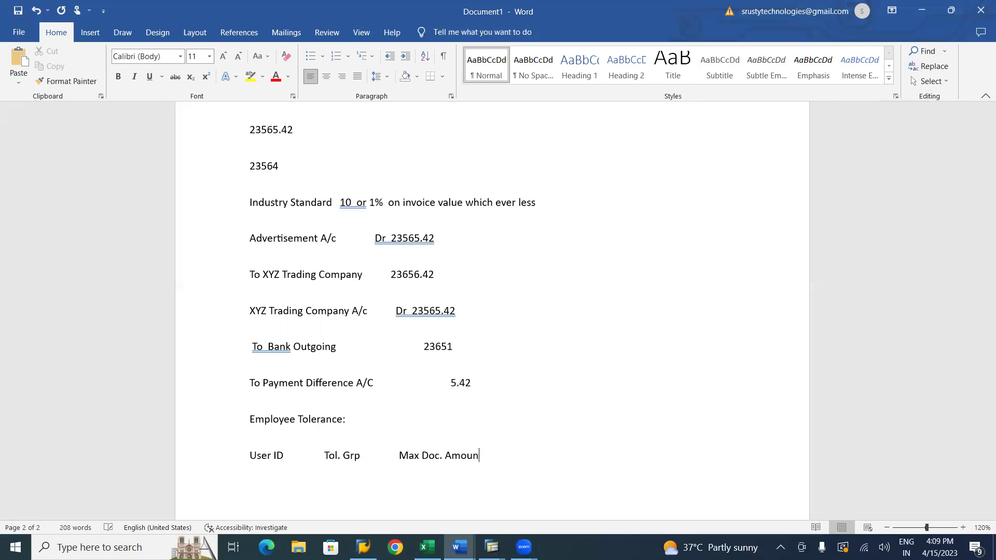
pyautogui.press('BackSpace')
pyautogui.press('BackSpace')
pyautogui.write('nt                   Max paymnt')
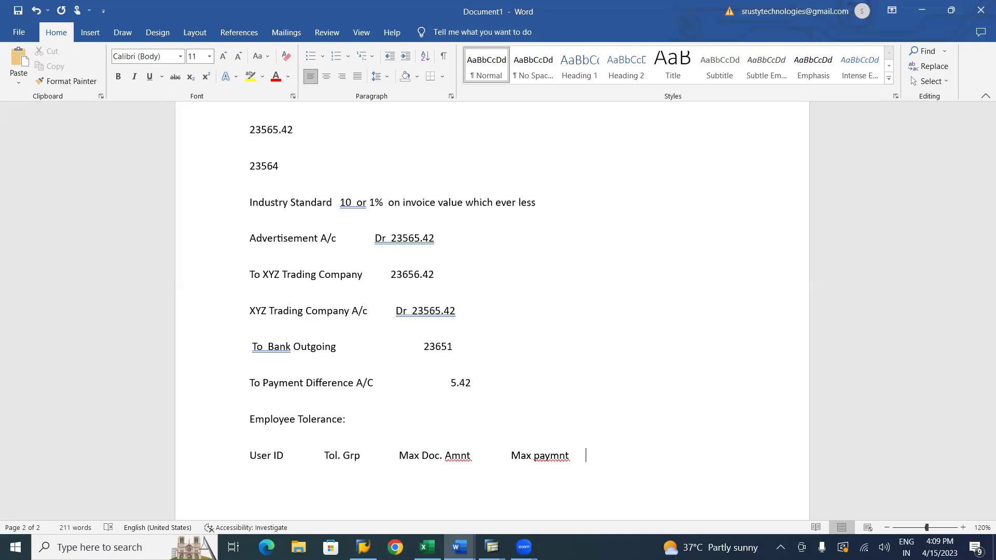
# Extend the Employee Tolerance column titles on the same line with "Max Dis", "Tol. Dr" and "Tol. Cr"
pyautogui.write('     m')
pyautogui.press('BackSpace')
pyautogui.write('Max Dis')
pyautogui.write('Tol. Dr')
pyautogui.write('Tol')
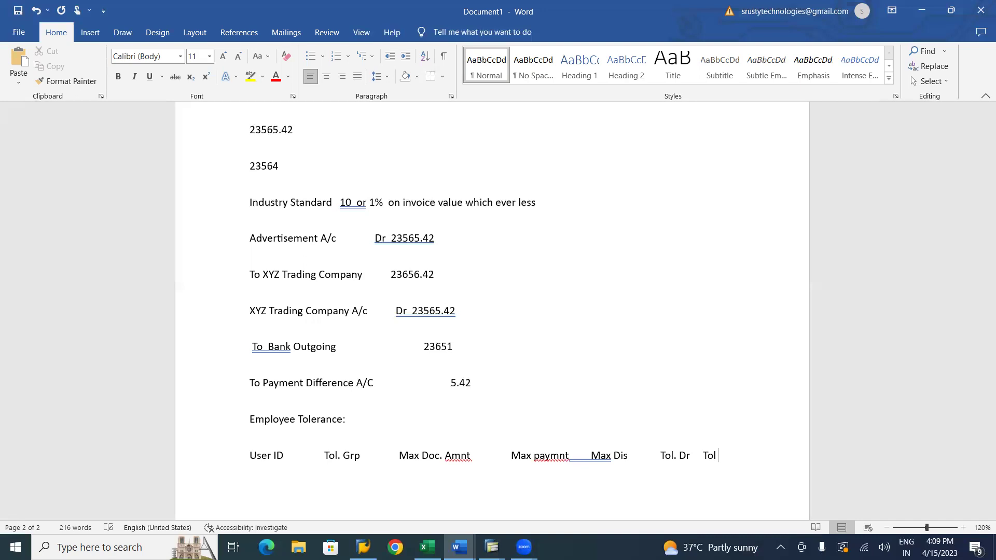
pyautogui.write('. Cr')
# Adjust the gaps between the Employee Tolerance column titles so that all seven sit evenly on one line
pyautogui.click(294, 463)
pyautogui.press('Delete')
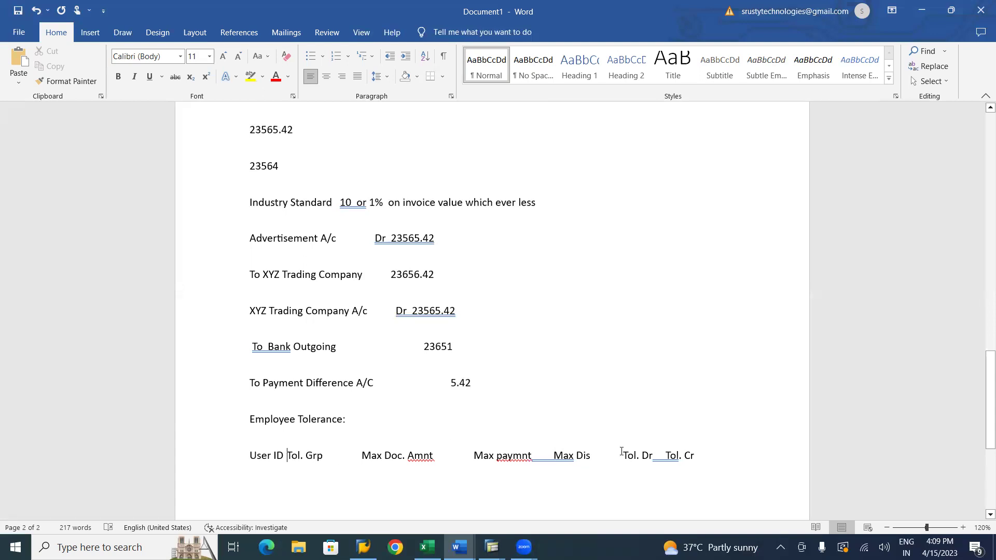
pyautogui.click(667, 456)
pyautogui.press('Tab')
pyautogui.press('BackSpace')
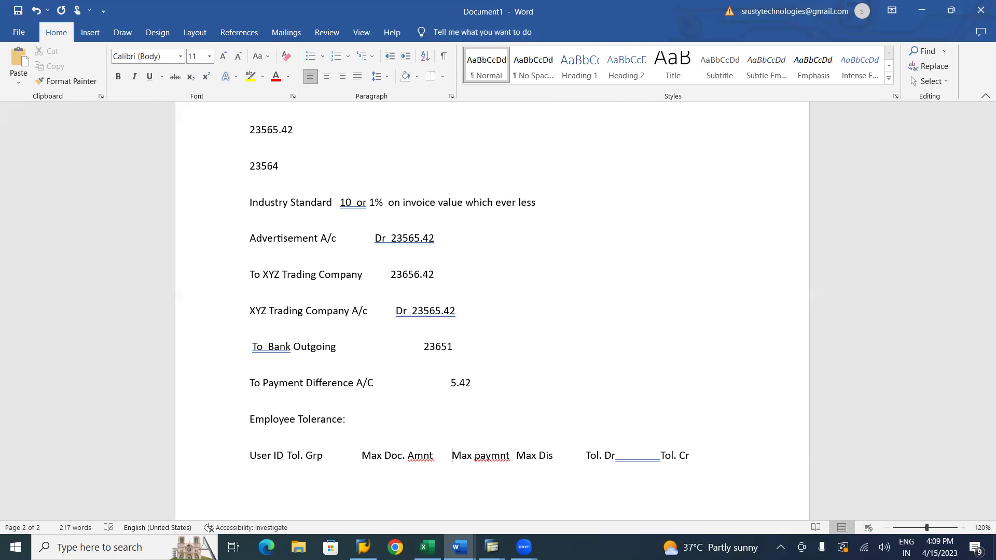
pyautogui.click(517, 457)
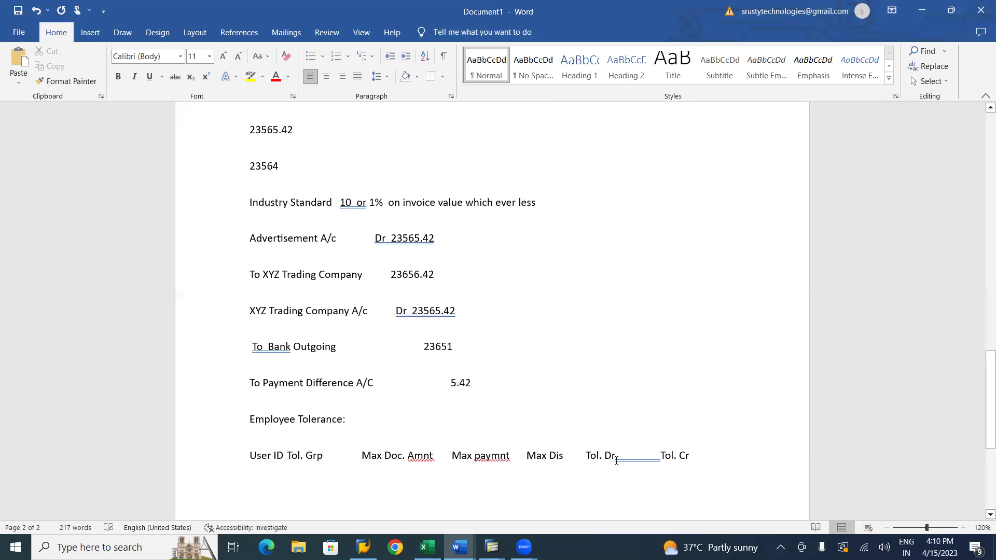
pyautogui.click(586, 456)
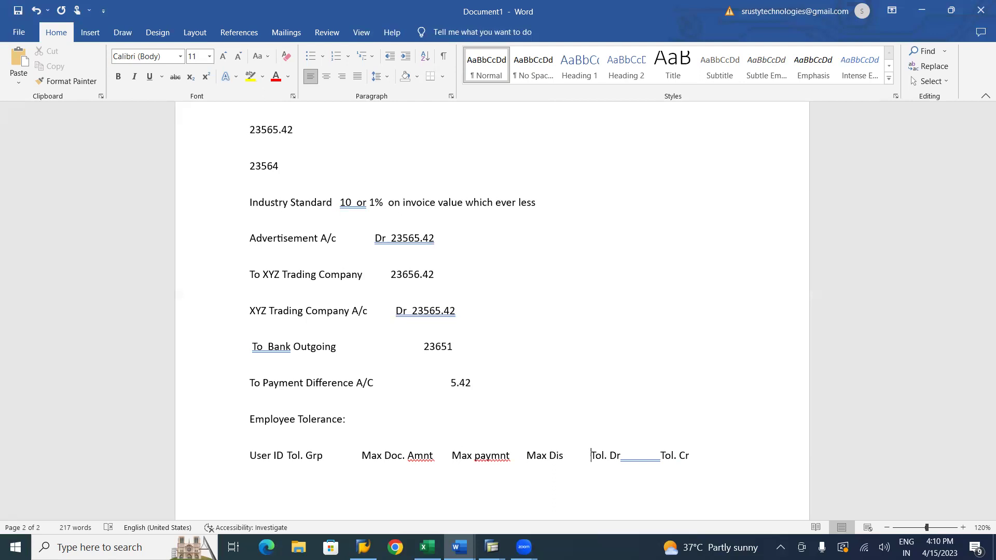
# Below the column titles, enter the user IDs "E1,E2,E3,E4" on one line and "E5,E6,E7,E8" on the next
pyautogui.click(707, 451)
pyautogui.press('Return')
pyautogui.write('E1,E2,E3,E4')
pyautogui.press('Return')
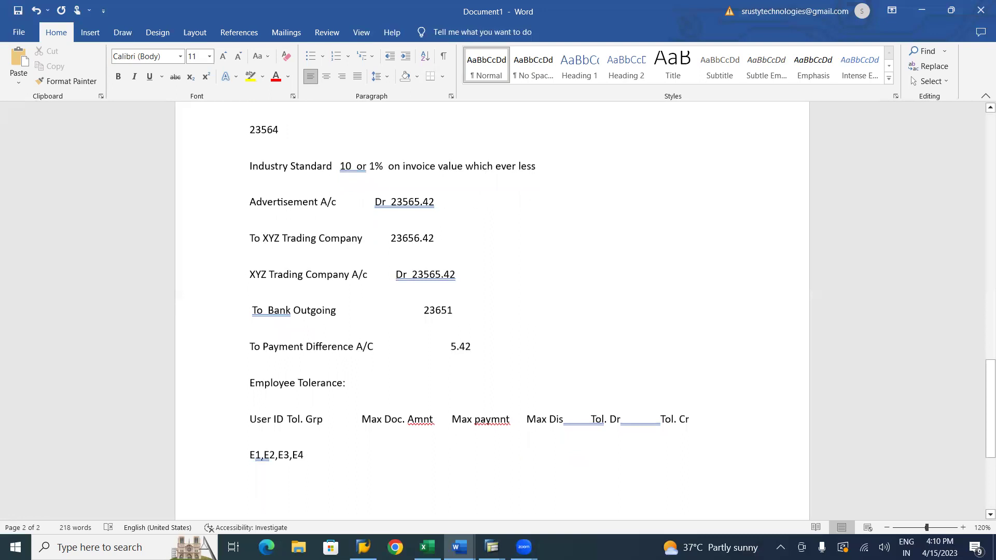
pyautogui.write('E5,')
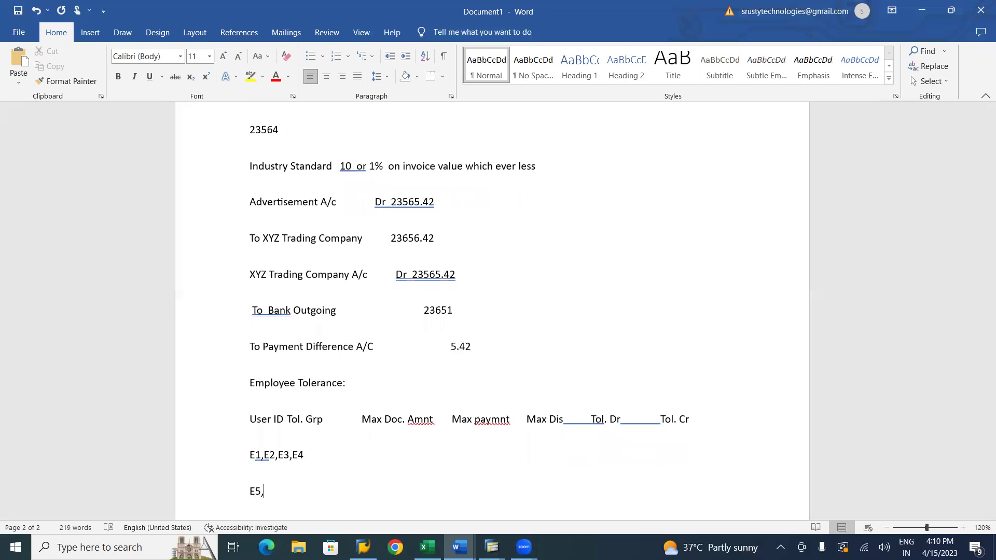
pyautogui.write('E6,E7')
pyautogui.press('BackSpace')
pyautogui.write(',E8')
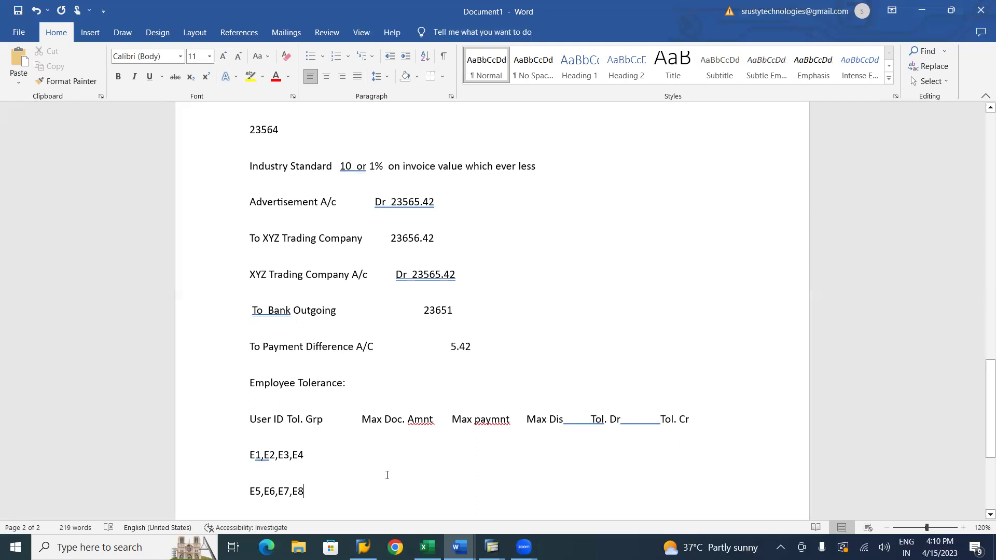
# Widen the gap between the "User ID" and "Tol. Grp" titles, keep the title row on one line, and add spacing after E8
pyautogui.press('Tab')
pyautogui.press('Tab')
pyautogui.click(284, 419)
pyautogui.press('Tab')
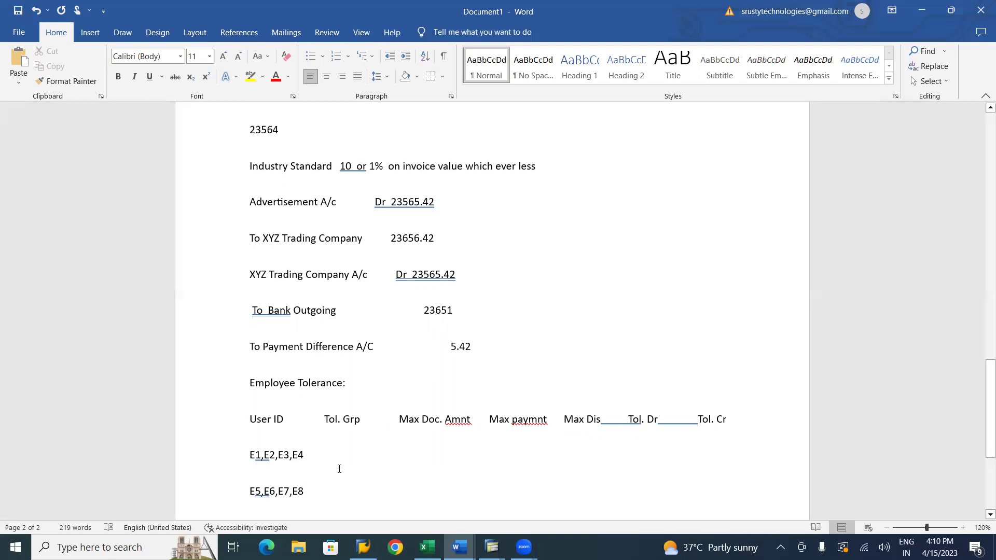
pyautogui.click(323, 416)
pyautogui.press('Tab')
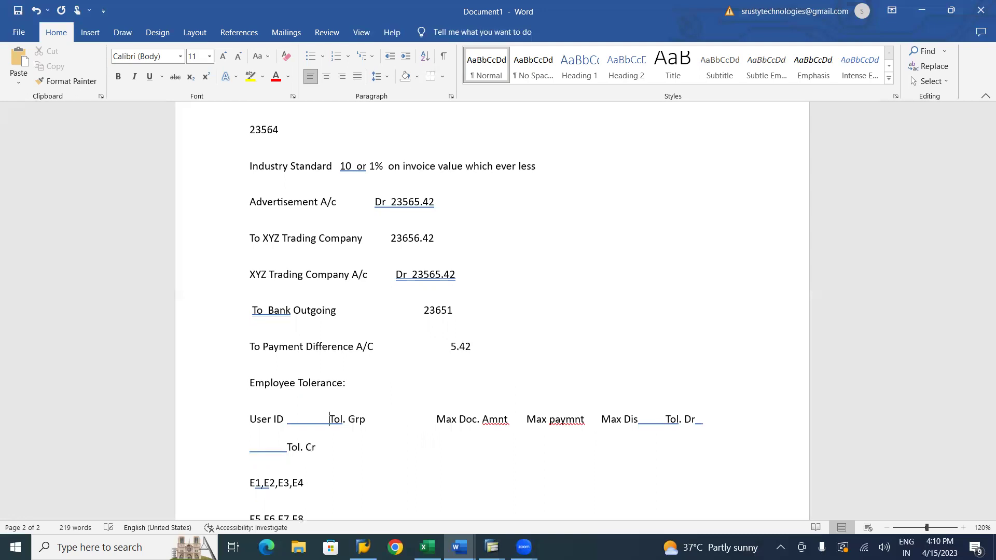
pyautogui.click(378, 418)
pyautogui.press('Delete')
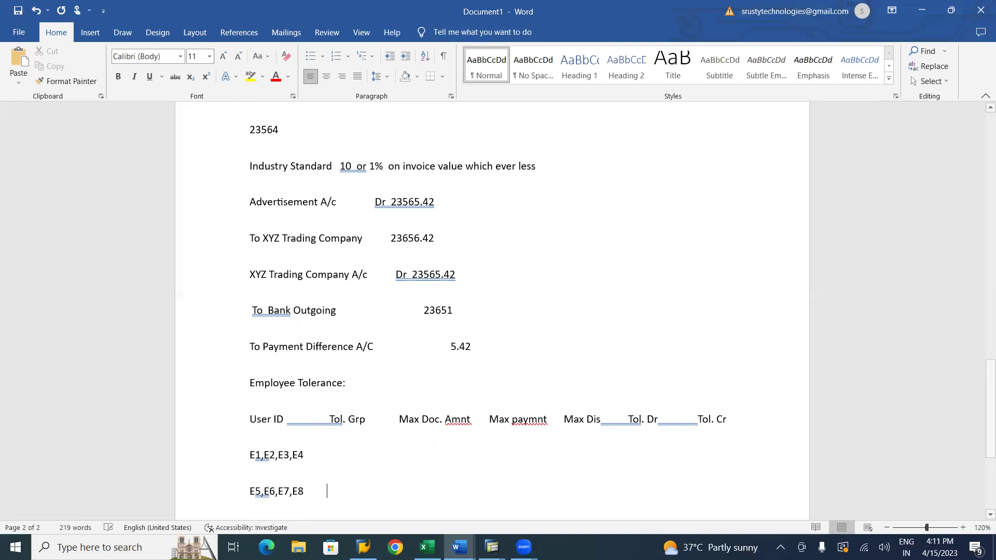
# In the E5,E6,E7,E8 row, enter tolerance group EXE, document amount 500000, payment amount 1000000 and discount 2%
pyautogui.write('EXC')
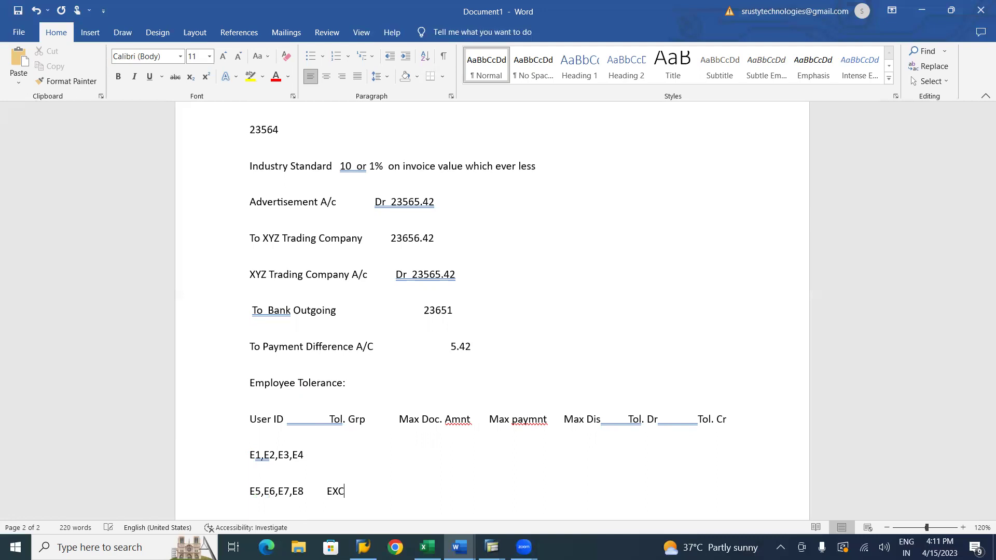
pyautogui.press('BackSpace')
pyautogui.write('E')
pyautogui.press('Tab')
pyautogui.press('Tab')
pyautogui.write('500000')
pyautogui.write('1000000')
pyautogui.write('2%')
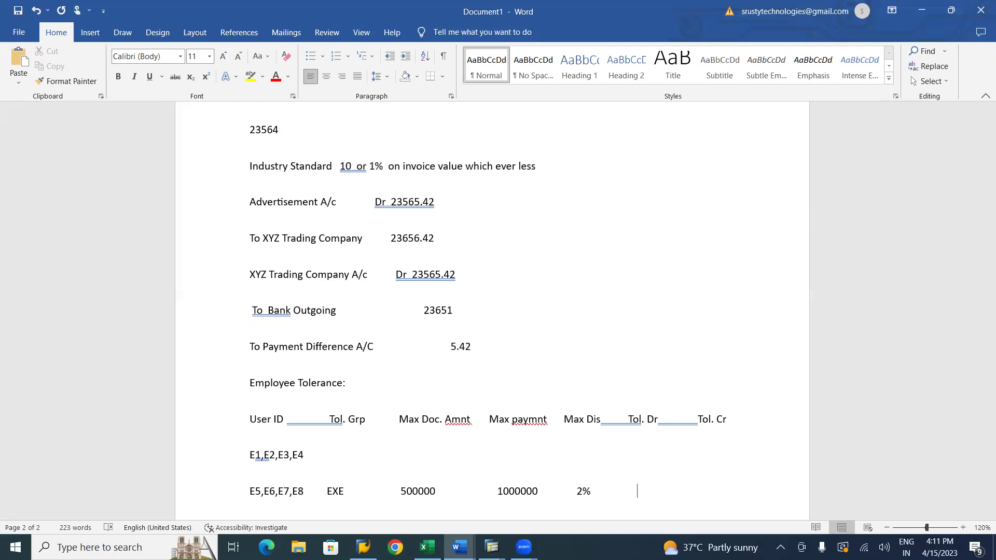
# Enter "2 or 0.2%" for both the debit and credit tolerance of the EXE row, spaced to fit on one line
pyautogui.write('2 OR')
pyautogui.press('BackSpace')
pyautogui.press('BackSpace')
pyautogui.write('or 0.2%     2 or 0.2%')
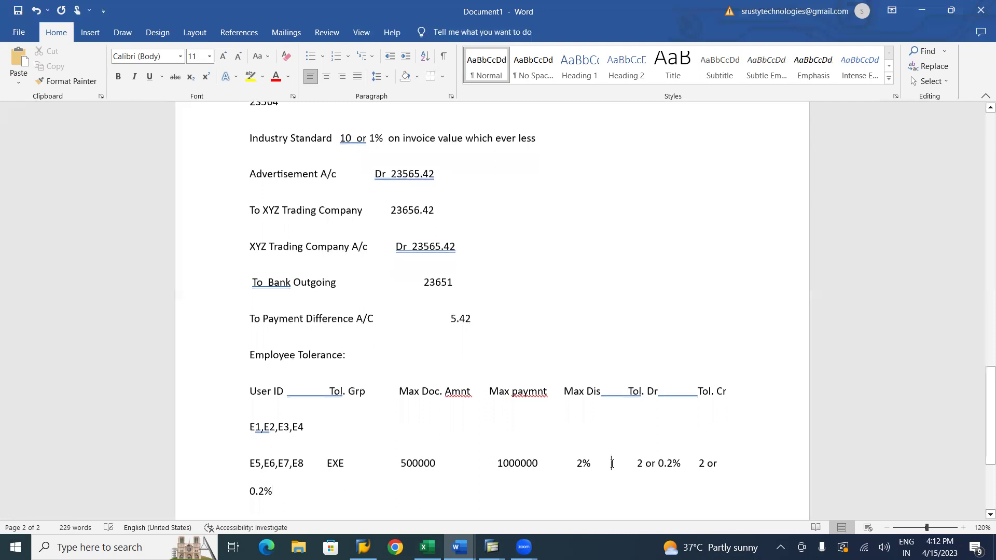
pyautogui.press('BackSpace')
pyautogui.press('BackSpace')
pyautogui.press('BackSpace')
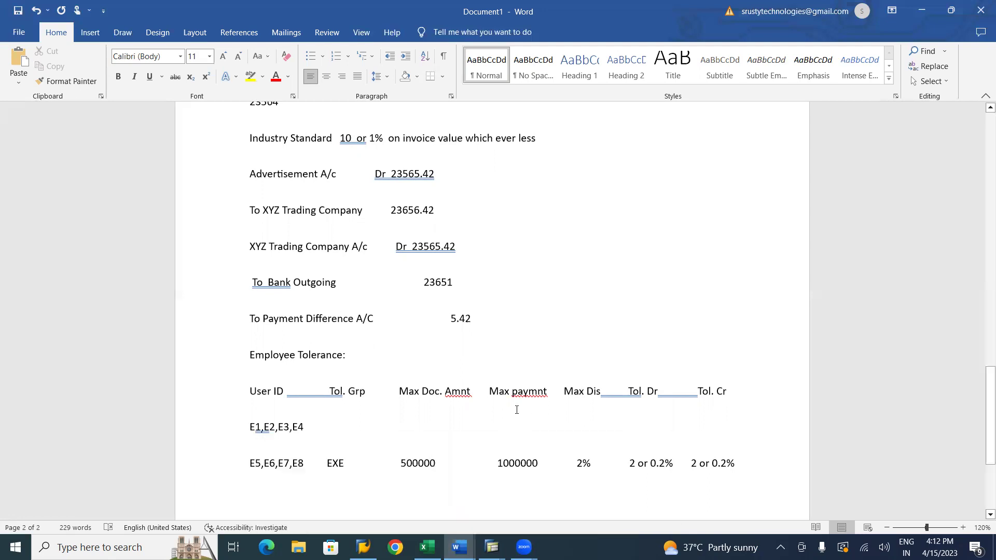
# Correct the EXE row's maximum payment to 100000 and start a new line below the row
pyautogui.press('Delete')
pyautogui.press('Delete')
pyautogui.press('Return')
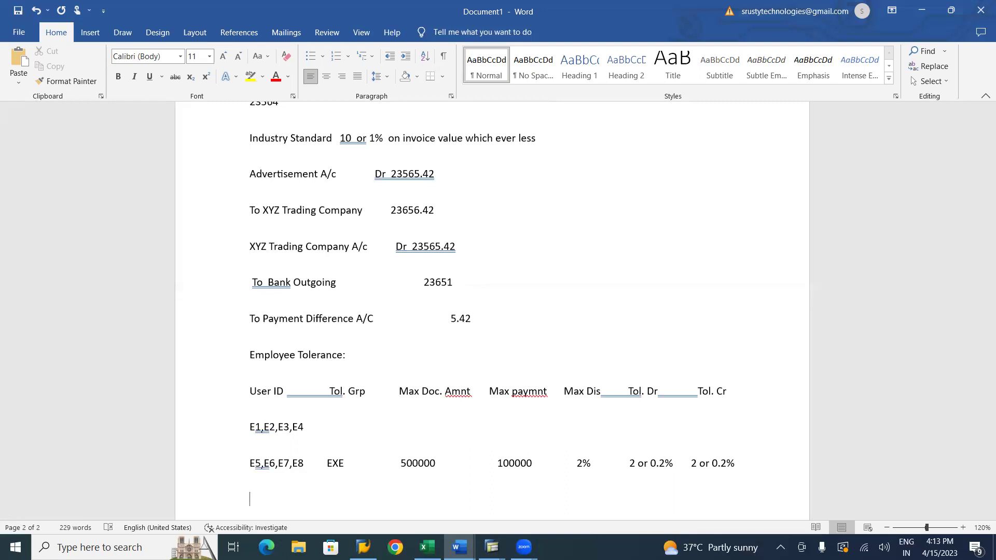
# Add the user IDs "S1,S2,S3,S4" on one line and "S5,S6" with tolerance group SUP on the next
pyautogui.write('S1,')
pyautogui.write('s1,')
pyautogui.press('BackSpace')
pyautogui.press('BackSpace')
pyautogui.press('BackSpace')
pyautogui.write('S2,S3')
pyautogui.write(',S4')
pyautogui.press('Return')
pyautogui.write('S5M')
pyautogui.press('BackSpace')
pyautogui.write(',S')
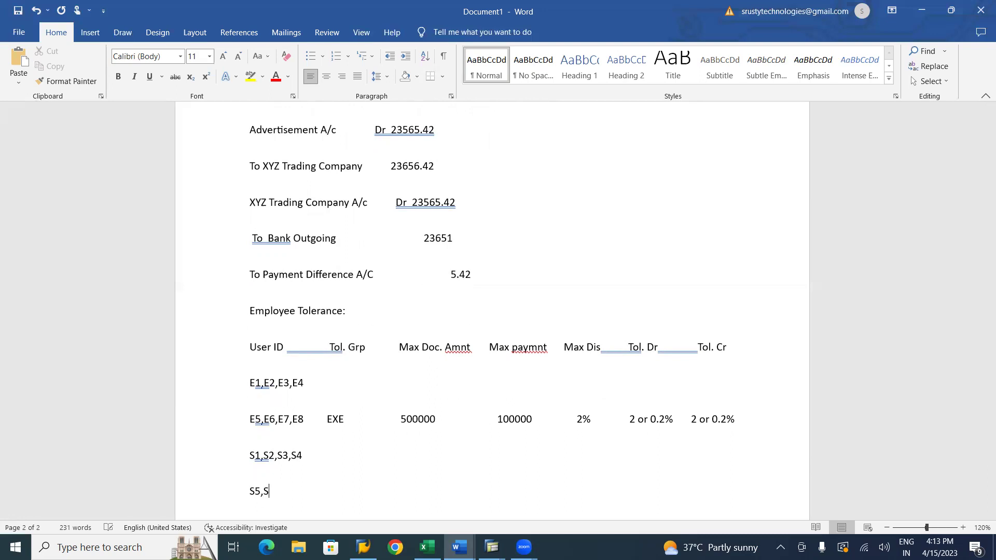
pyautogui.write('6\tSUP')
# In the SUP row, enter document amount 5000000, payment amount 1000000 and discount 5%
pyautogui.press('Tab')
pyautogui.write('5000000')
pyautogui.write('1000000')
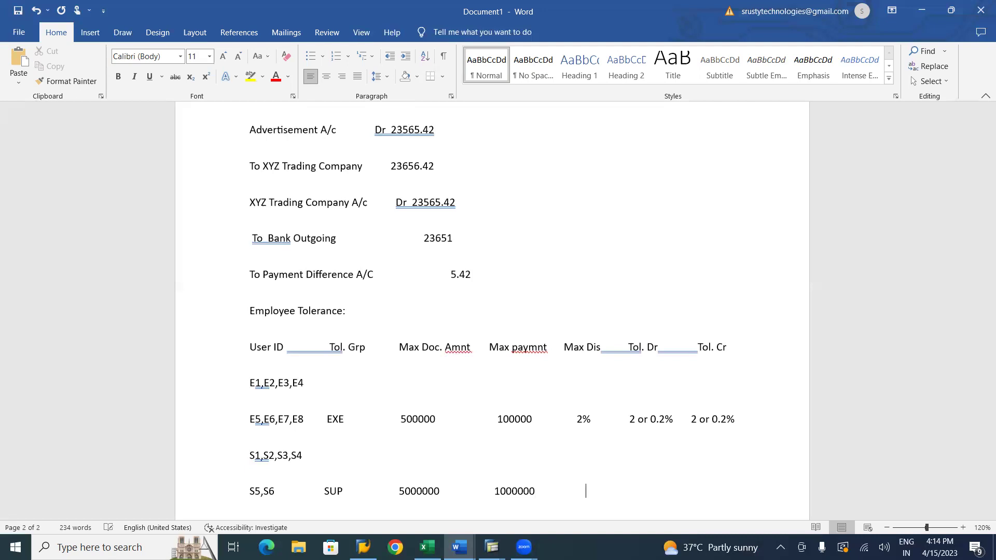
pyautogui.write('5')
pyautogui.press('BackSpace')
pyautogui.write('5%')
pyautogui.press('Tab')
# Enter "5 or 0.5%" for both the debit and credit tolerance of the SUP row, spaced to fit on one line
pyautogui.write('5OR')
pyautogui.press('BackSpace')
pyautogui.press('BackSpace')
pyautogui.press('BackSpace')
pyautogui.write('or 0.5% 5')
pyautogui.press('BackSpace')
pyautogui.press('BackSpace')
pyautogui.press('BackSpace')
pyautogui.hotkey('ctrl', 'z')
pyautogui.press('Tab')
pyautogui.write('5 or 0.5%')
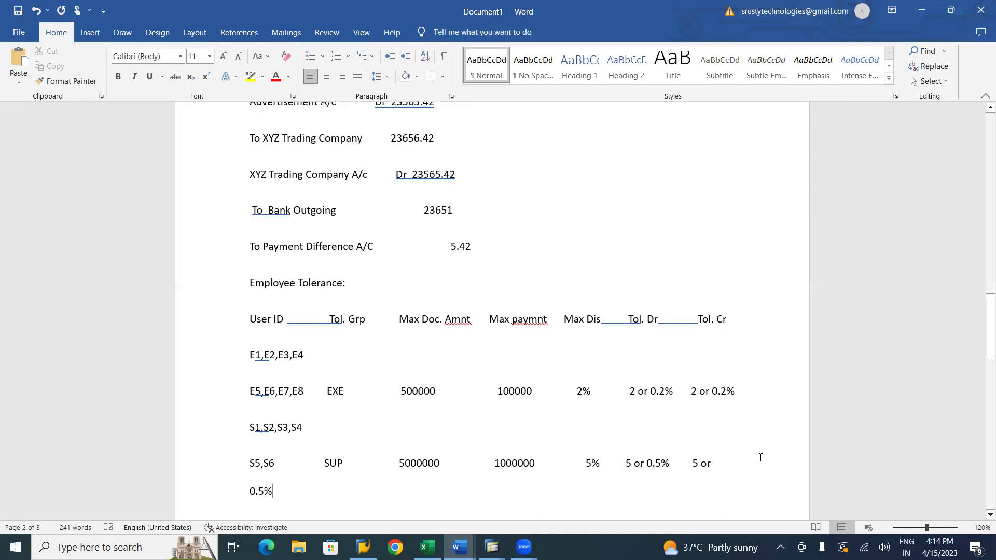
pyautogui.click(685, 462)
pyautogui.press('BackSpace')
# Copy the "S1,S2,S3,S4" line onto a new line below the SUP row
pyautogui.click(755, 462)
pyautogui.press('Return')
pyautogui.moveTo(306, 426); pyautogui.dragTo(253, 426)
pyautogui.hotkey('ctrl', 'c')
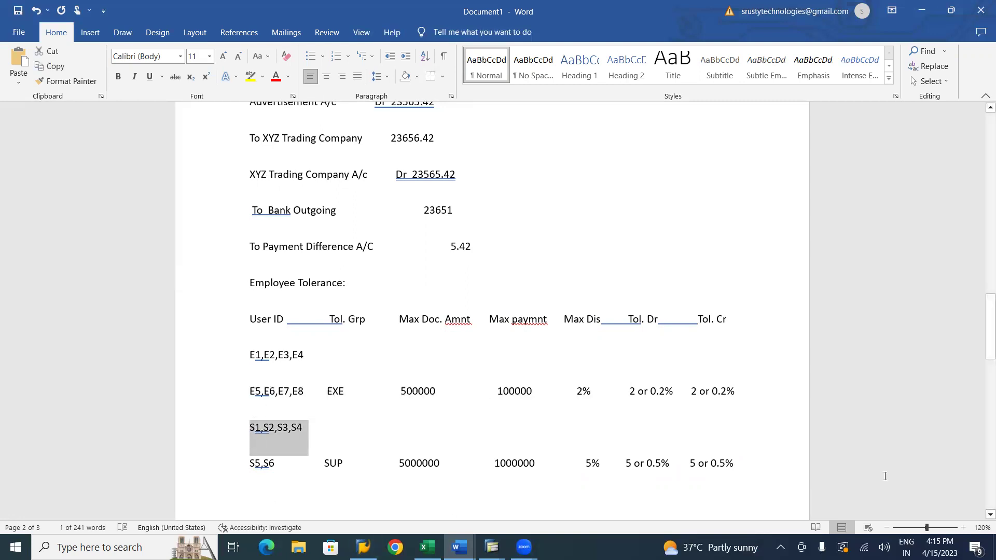
pyautogui.scroll(-1, 980, 516)
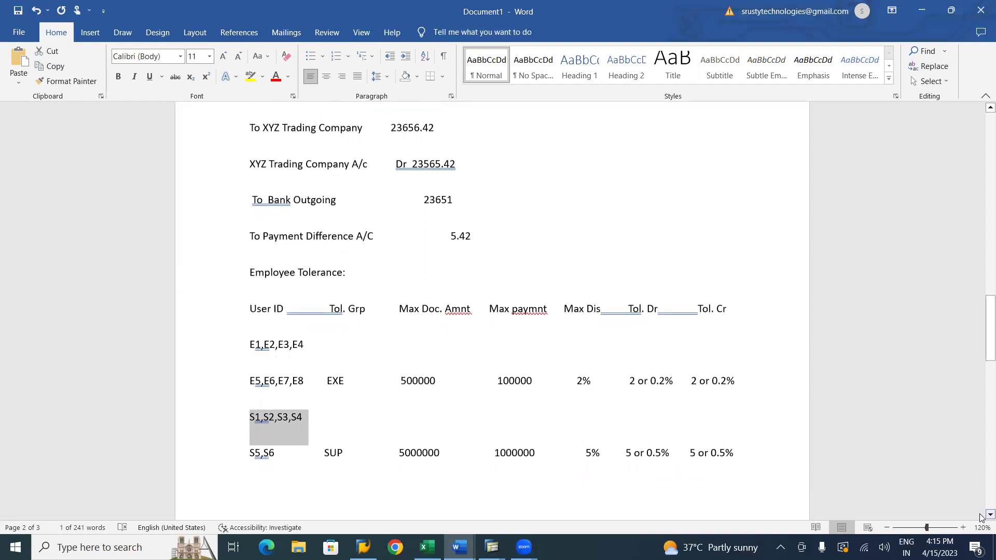
pyautogui.scroll(-2, 980, 516)
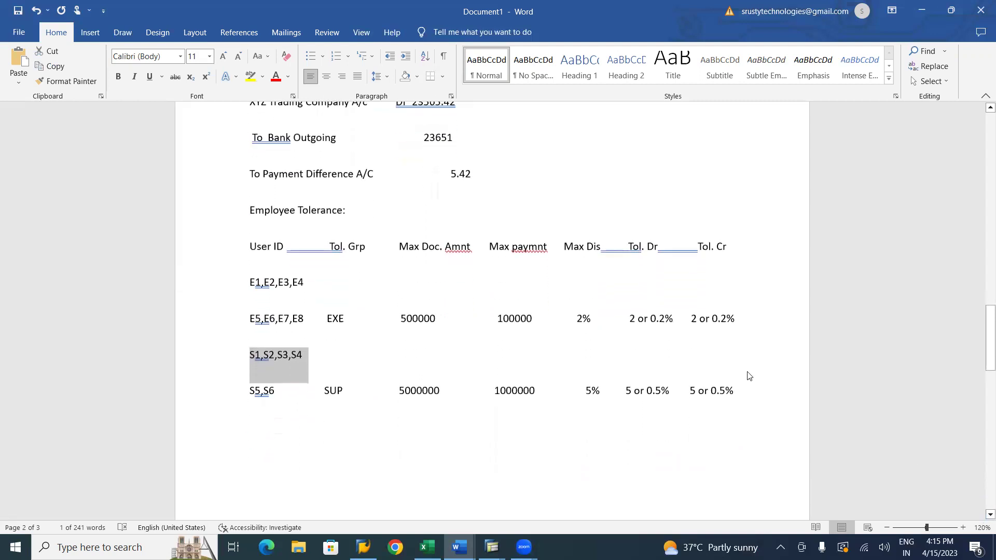
pyautogui.click(746, 386)
pyautogui.press('Return')
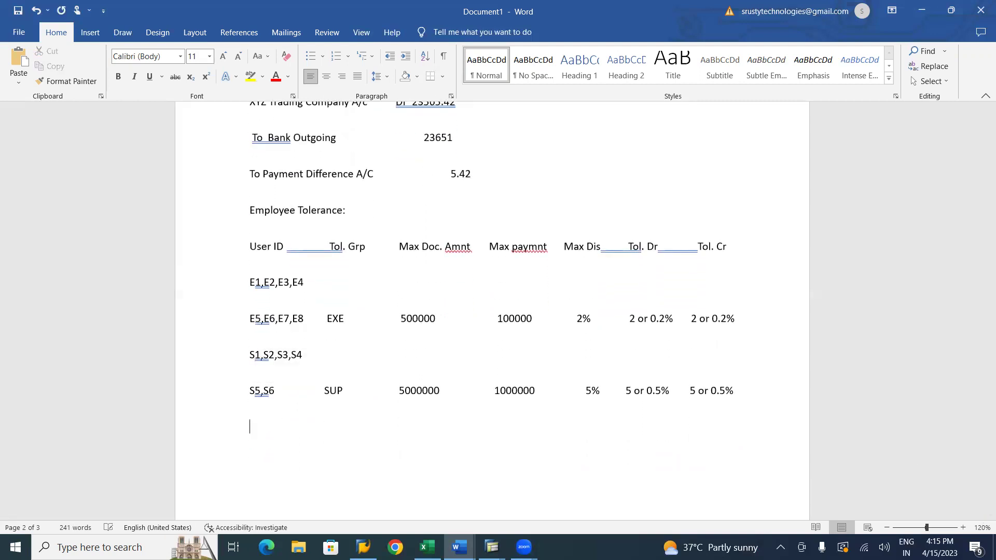
pyautogui.hotkey('ctrl', 'v')
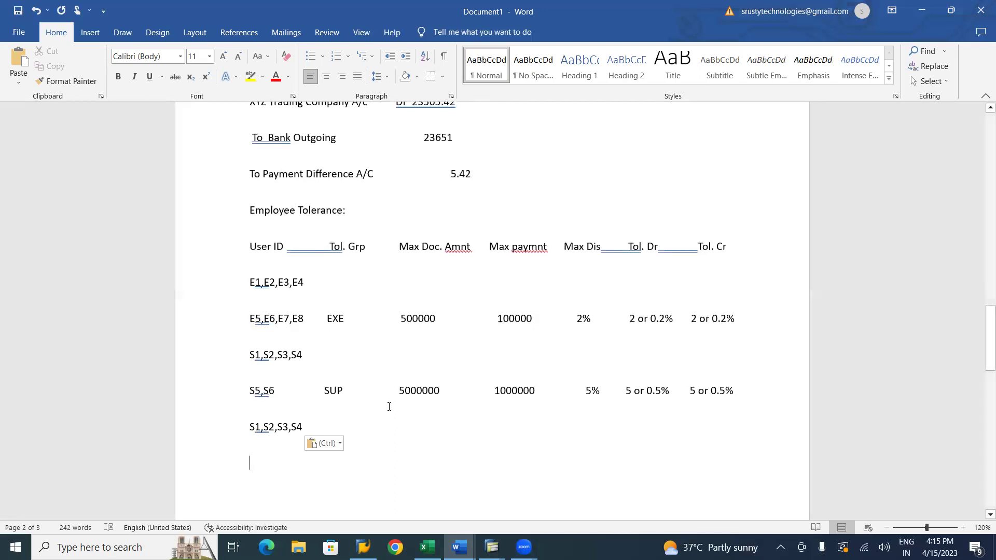
# Copy the tolerance group, amounts and percentages of the SUP row onto the new row after its user IDs
pyautogui.moveTo(326, 392); pyautogui.dragTo(589, 378)
pyautogui.moveTo(656, 392); pyautogui.dragTo(740, 388)
pyautogui.hotkey('ctrl', 'c')
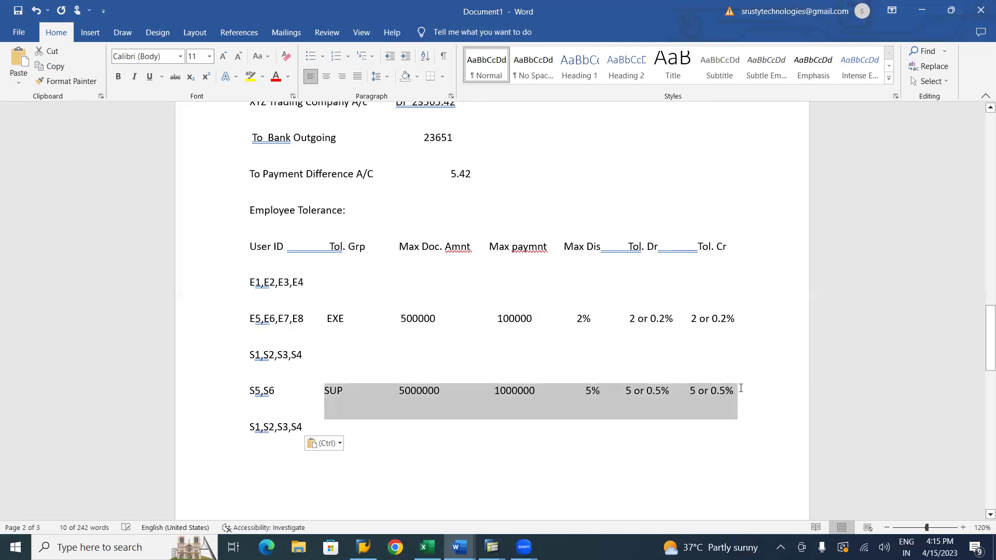
pyautogui.click(311, 424)
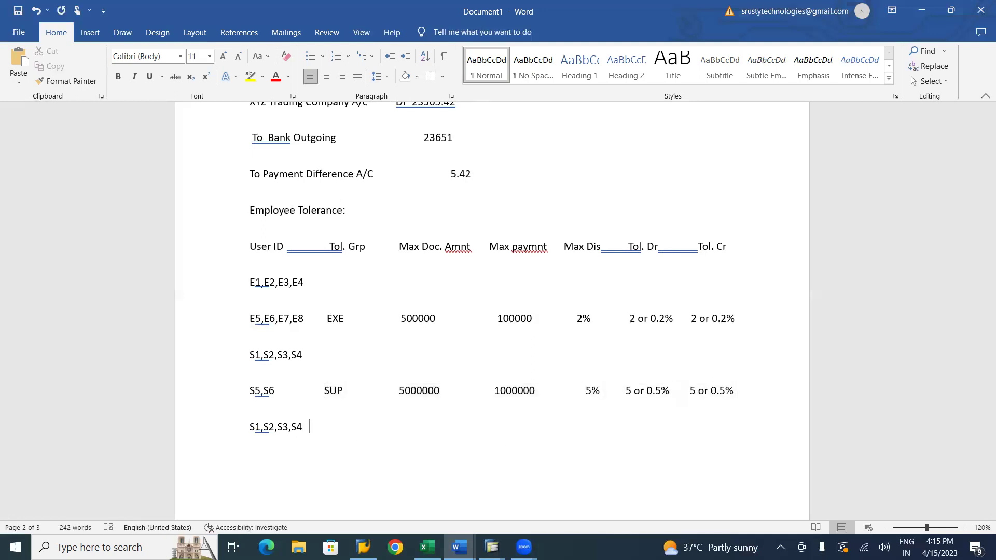
pyautogui.hotkey('ctrl', 'v')
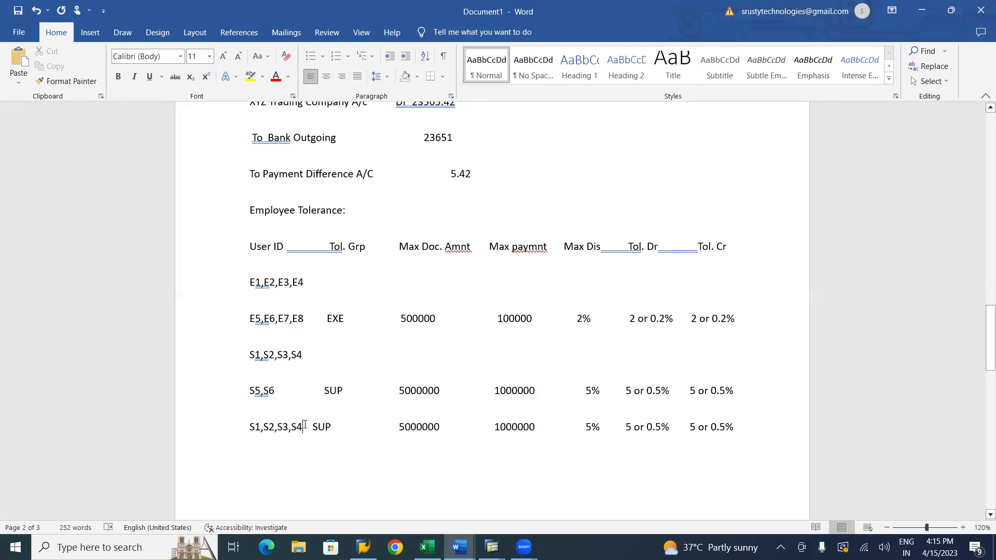
# Change the user IDs in the last row to "M1,M2,M3"
pyautogui.press('BackSpace')
pyautogui.press('BackSpace')
pyautogui.press('BackSpace')
pyautogui.press('Left')
pyautogui.press('BackSpace')
pyautogui.write('M')
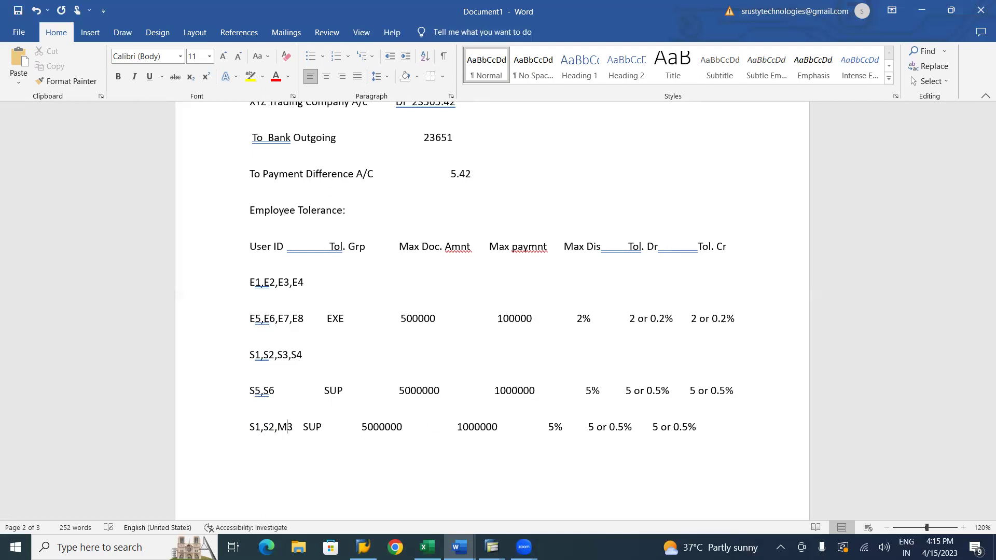
pyautogui.press('BackSpace')
pyautogui.write('M')
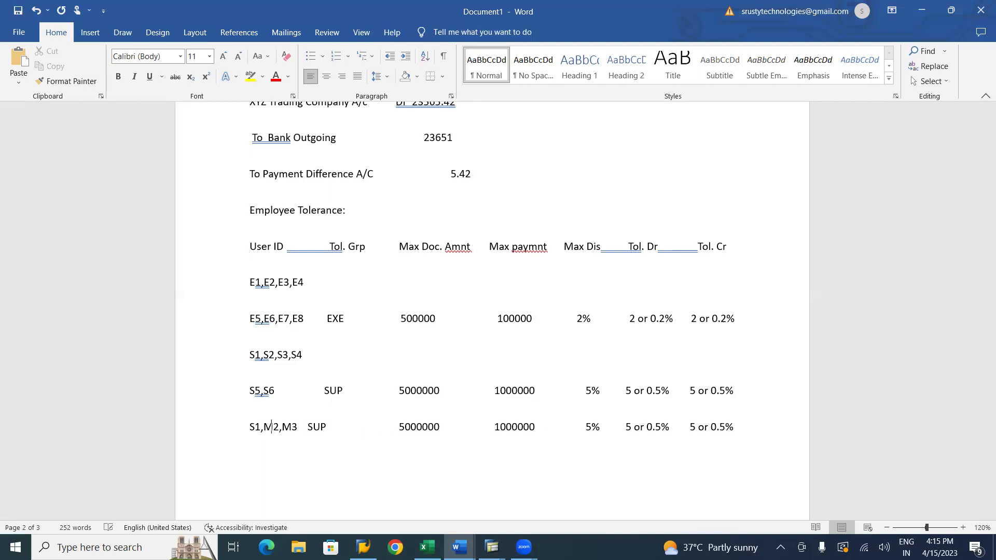
pyautogui.press('Left')
pyautogui.press('Left')
pyautogui.press('Left')
pyautogui.press('BackSpace')
pyautogui.write('M')
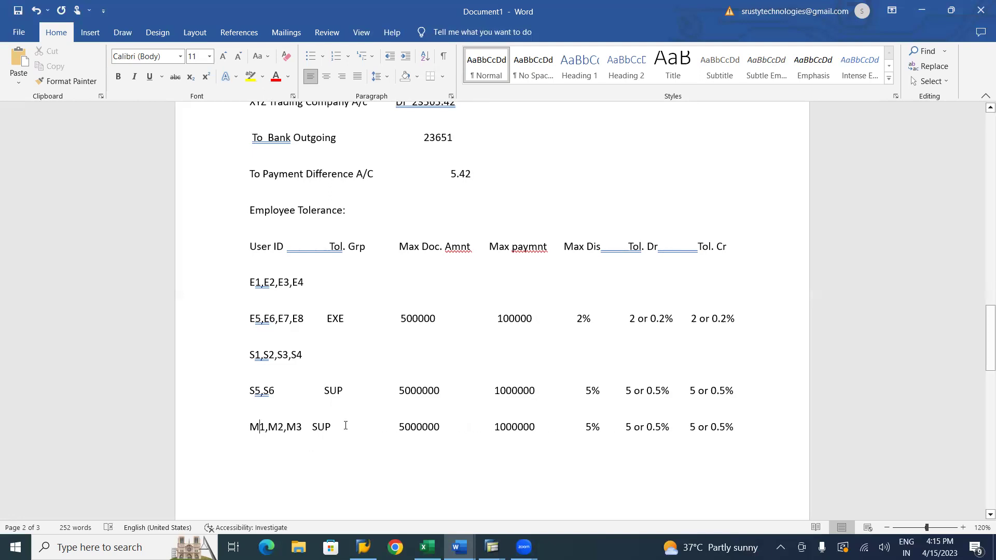
# Replace the tolerance group in the M1,M2,M3 row with MGR
pyautogui.click(317, 425)
pyautogui.press('Delete')
pyautogui.press('Delete')
pyautogui.press('Delete')
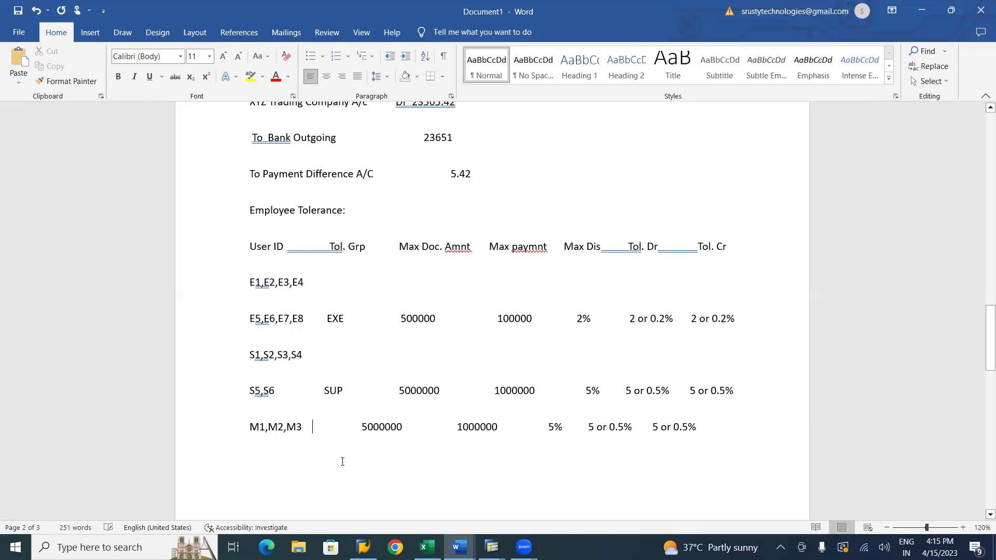
pyautogui.write('MFR')
pyautogui.press('BackSpace')
pyautogui.press('BackSpace')
pyautogui.write('GR')
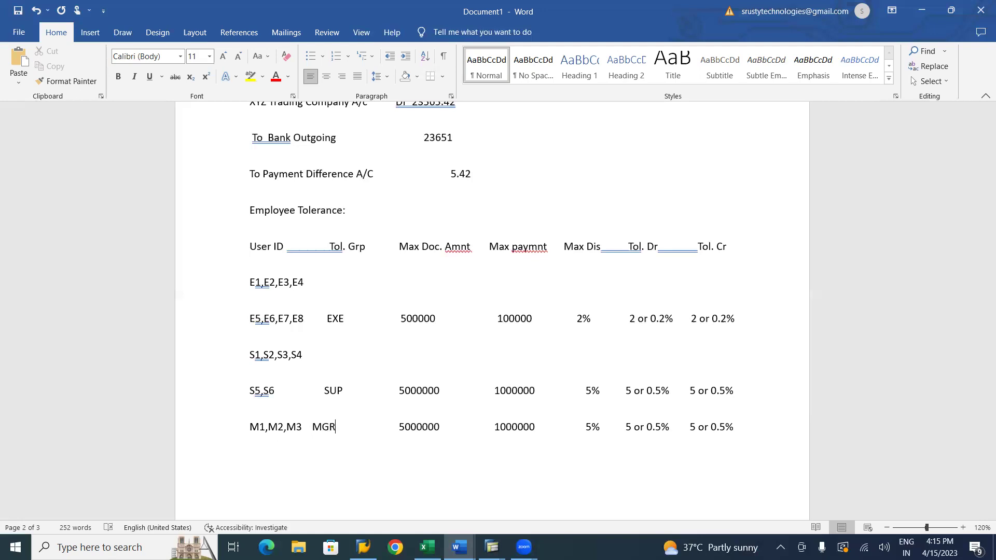
# Remove the extra spacing before the amounts in the MGR and SUP rows so their values line up
pyautogui.click(379, 427)
pyautogui.press('BackSpace')
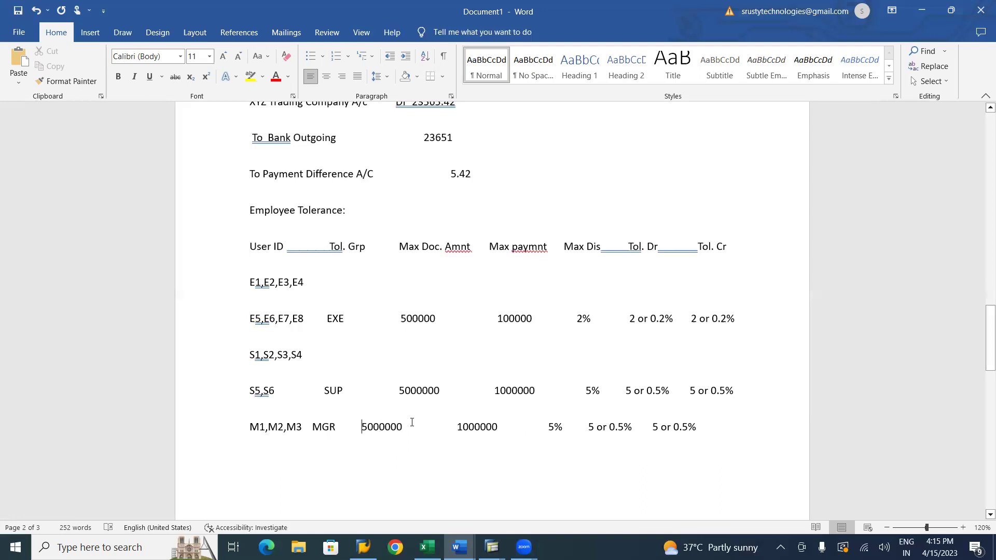
pyautogui.click(353, 388)
pyautogui.press('Delete')
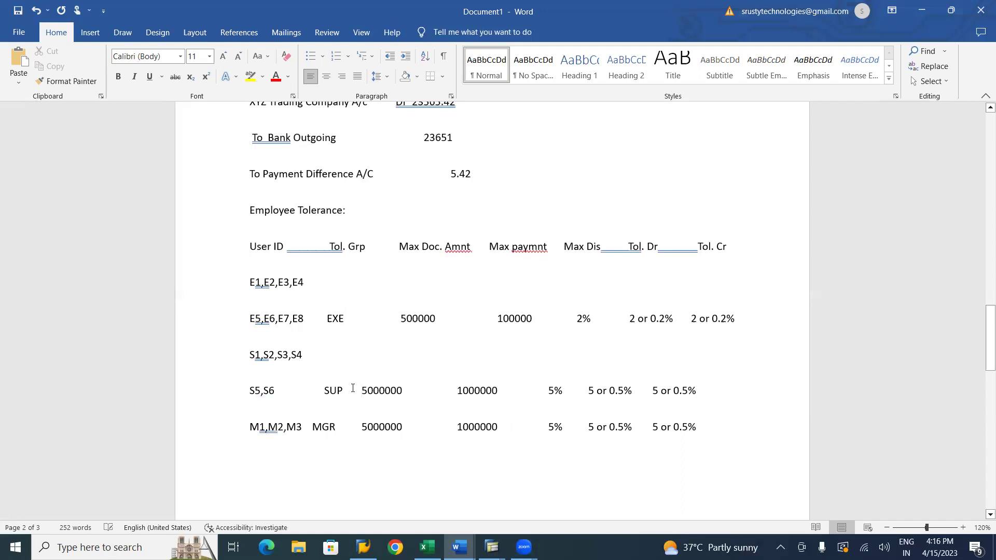
# Close the gaps before the amounts in the EXE row and before the Max Doc. Amnt heading to match the lower rows
pyautogui.press('BackSpace')
pyautogui.hotkey('ctrl', 'z')
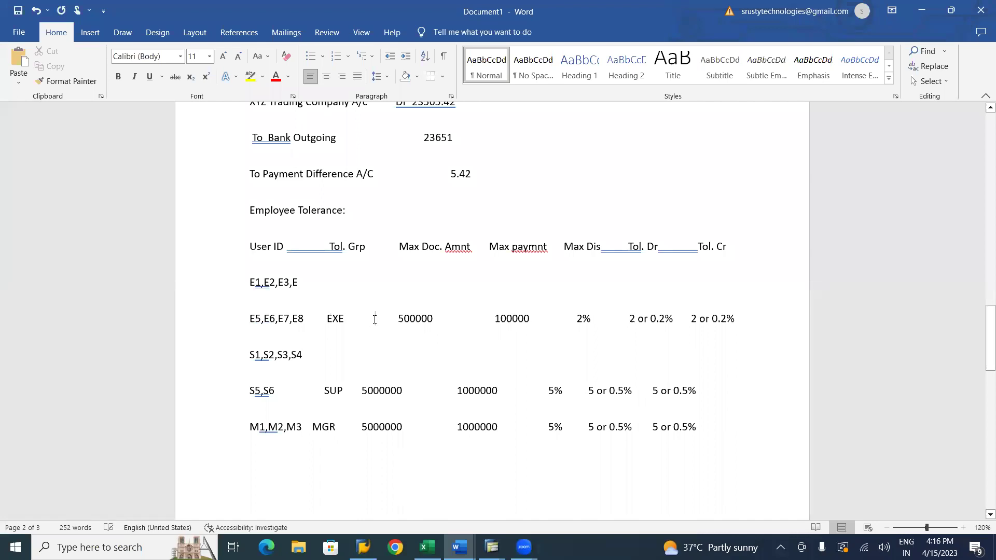
pyautogui.press('BackSpace')
pyautogui.press('BackSpace')
pyautogui.press('BackSpace')
pyautogui.press('BackSpace')
pyautogui.press('BackSpace')
pyautogui.press('BackSpace')
pyautogui.press('BackSpace')
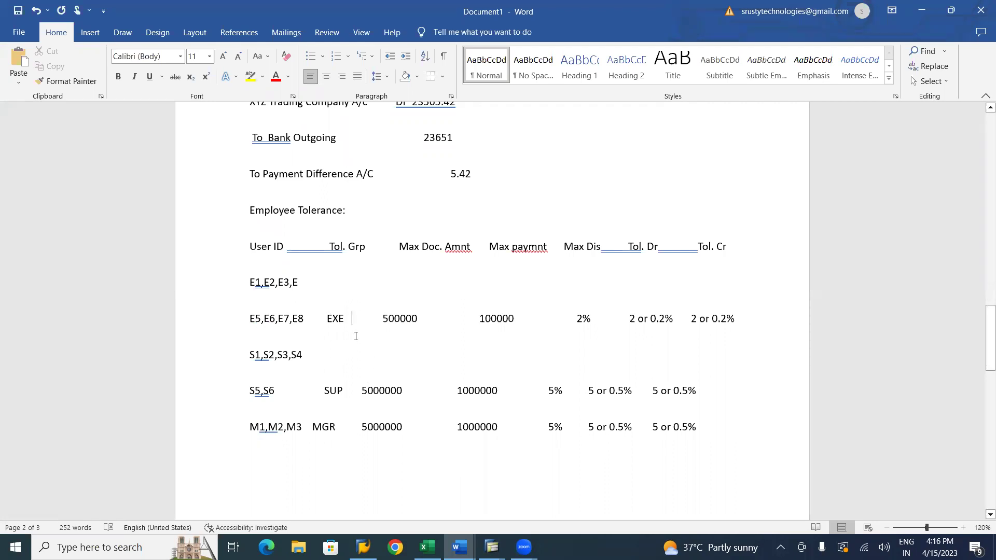
pyautogui.press('Delete')
pyautogui.press('Delete')
pyautogui.press('Delete')
pyautogui.press('Delete')
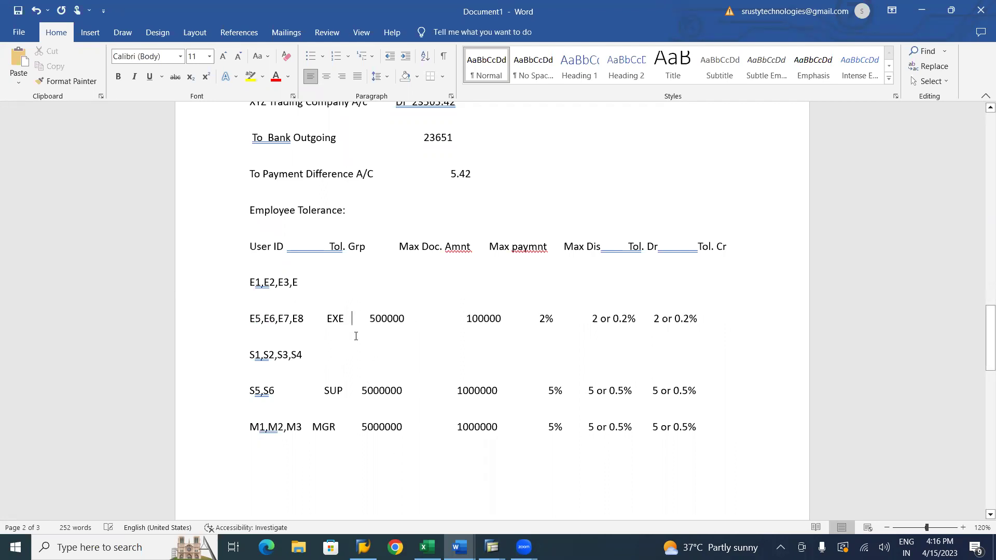
pyautogui.click(376, 247)
pyautogui.press('Delete')
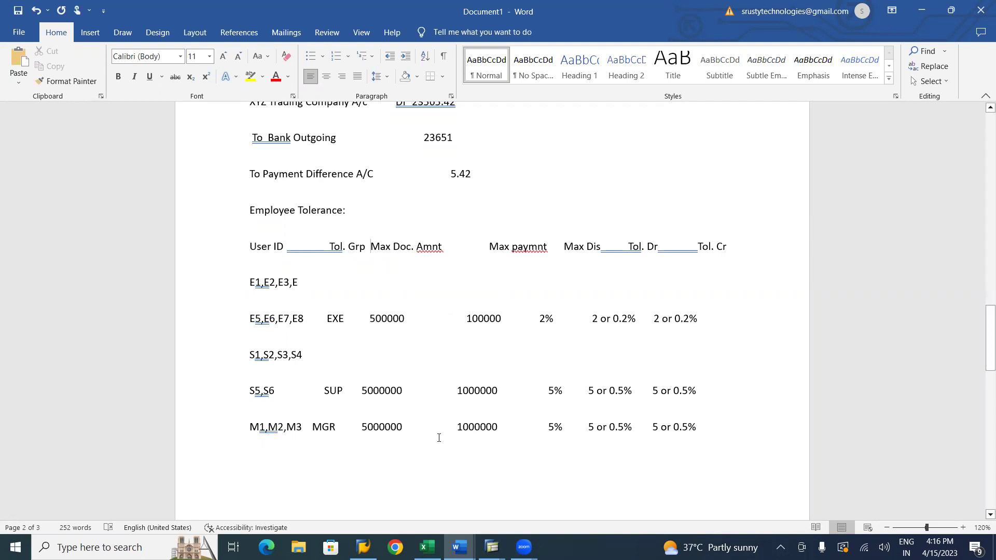
# Set the MGR row's maximum document amount to 50000000, maximum payment to 10000000 and maximum discount to 7%
pyautogui.write('00')
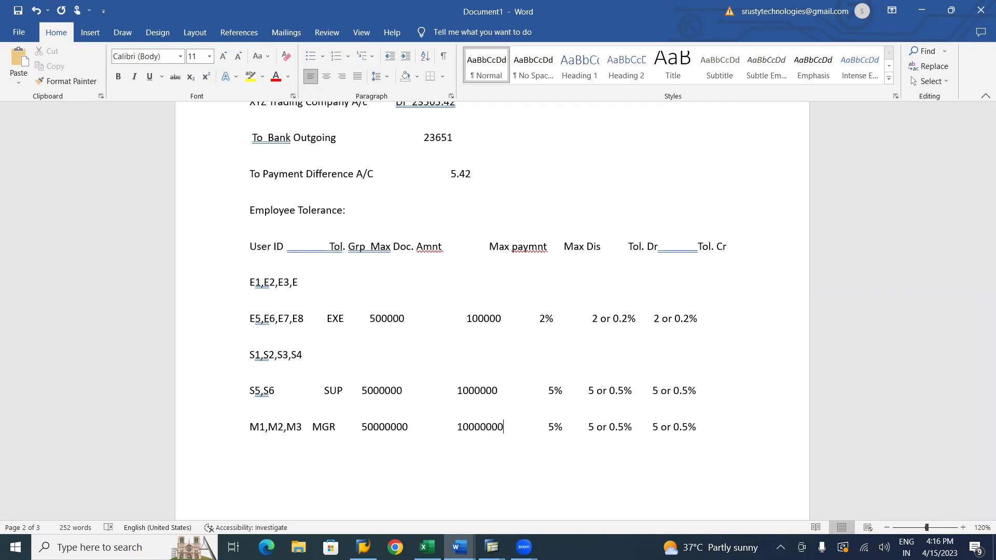
pyautogui.click(555, 428)
pyautogui.press('BackSpace')
pyautogui.write('7')
# Set both the debit and credit tolerances in the MGR row to "7 or 0.7%"
pyautogui.click(594, 427)
pyautogui.press('BackSpace')
pyautogui.write('7%       7 or 0.')
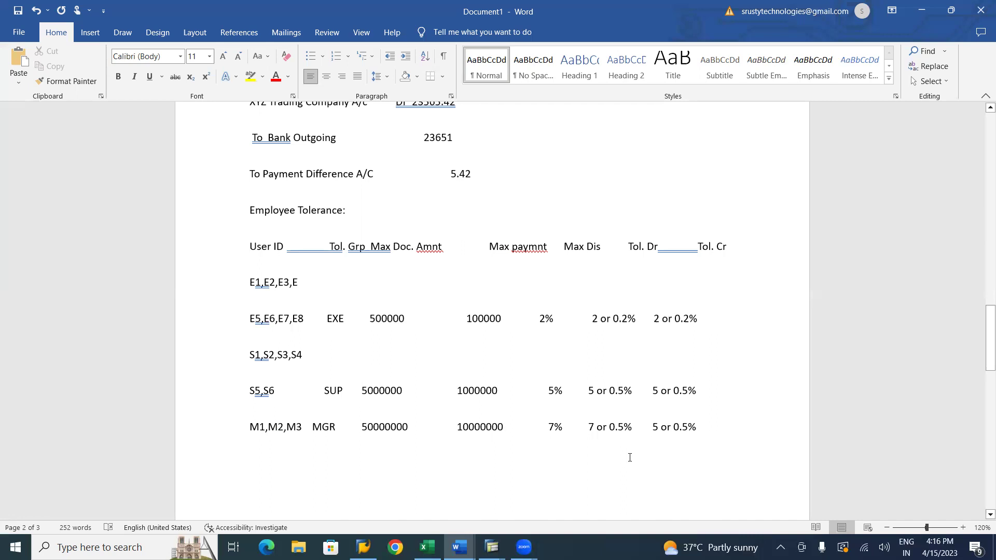
pyautogui.click(625, 427)
pyautogui.press('BackSpace')
pyautogui.write('7')
pyautogui.click(657, 427)
pyautogui.press('BackSpace')
pyautogui.write('7')
pyautogui.press('BackSpace')
pyautogui.write('7')
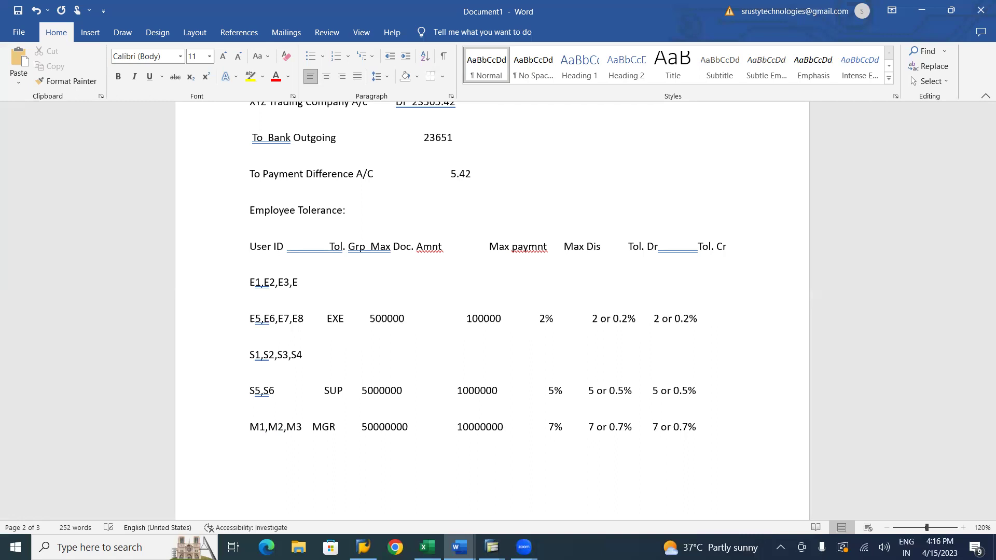
# Add a row for user and group CEO with maximum document amount 99999999999.99, maximum payment 9999999999.99 and discount 10%
pyautogui.press('Return')
pyautogui.write('CEO  CEO')
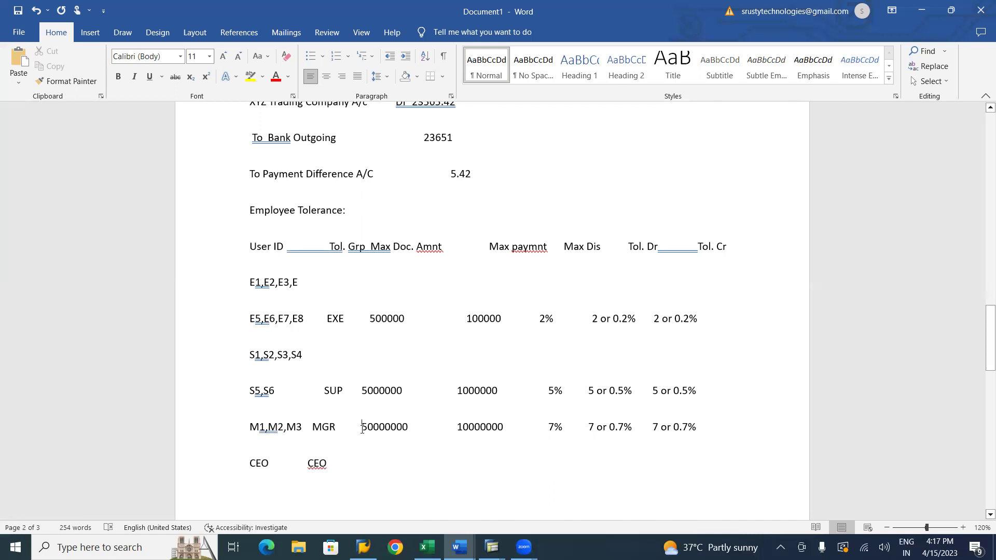
pyautogui.press('Tab')
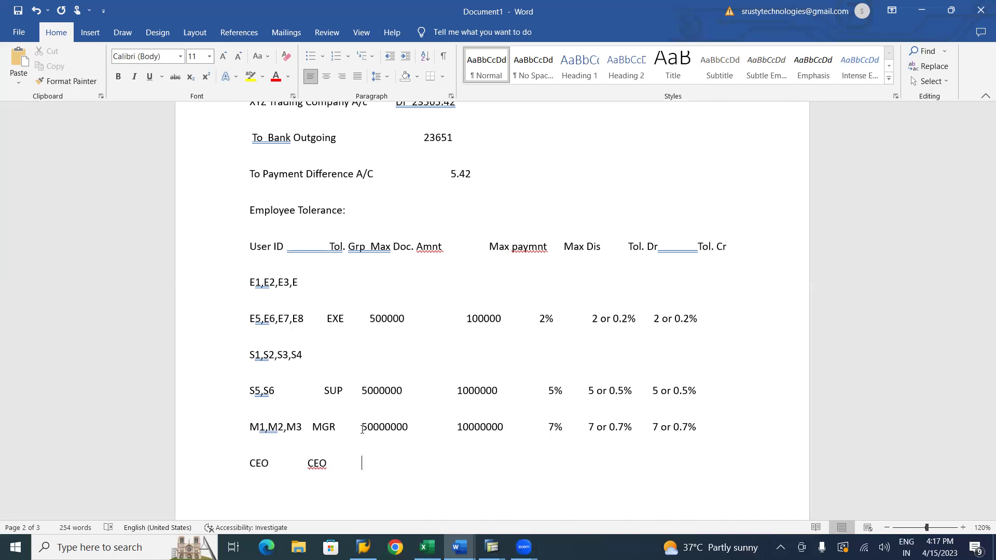
pyautogui.press('Tab')
pyautogui.write('99999999999.99')
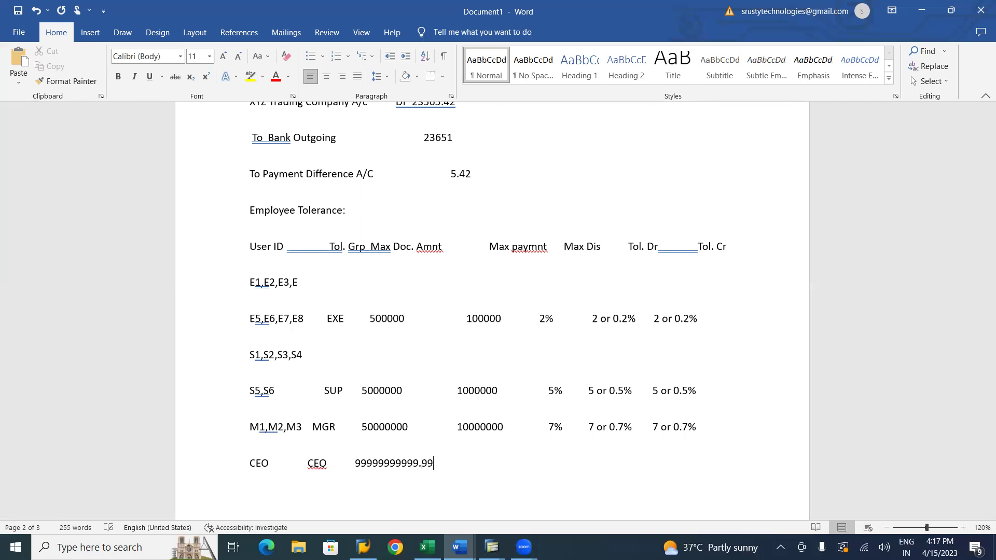
pyautogui.write(' 9999999999.99                 10%')
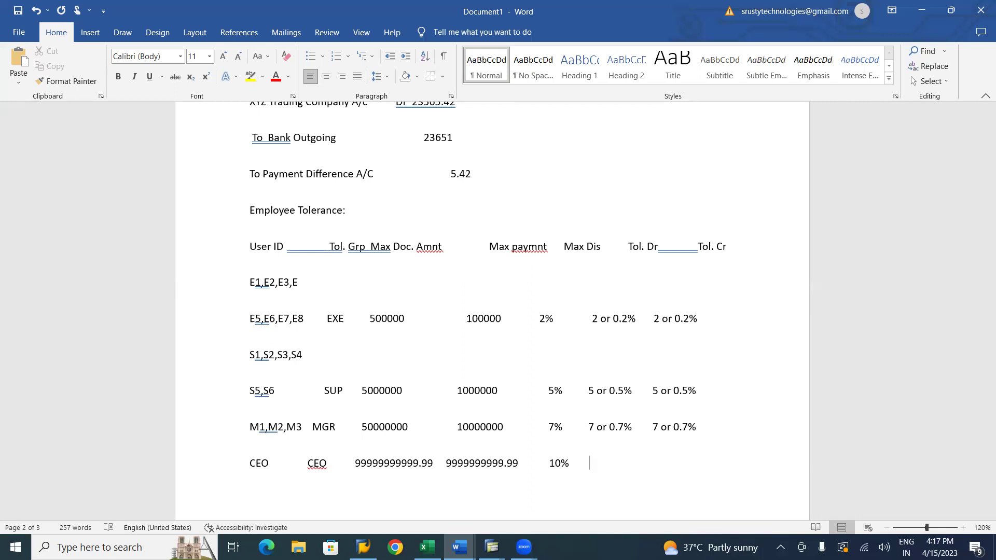
# Enter "10 or 1%" as both the debit and credit tolerances in the CEO row
pyautogui.write('     10')
pyautogui.write(' o')
pyautogui.press('BackSpace')
pyautogui.write('or 1%')
pyautogui.press('Tab')
pyautogui.write('10 or 1%')
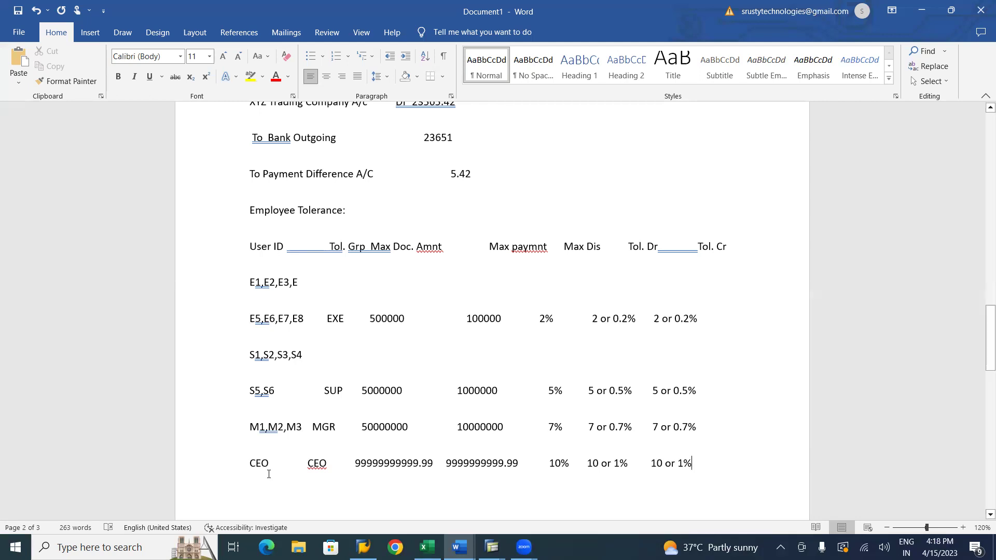
# Replace the user ID in the CEO row with C1
pyautogui.press('BackSpace')
pyautogui.press('BackSpace')
pyautogui.press('BackSpace')
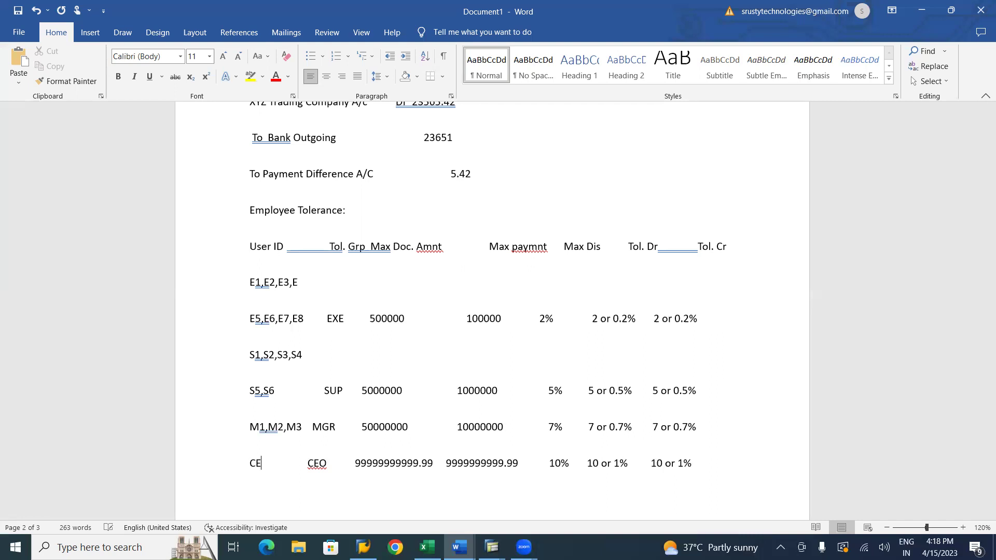
pyautogui.write('1')
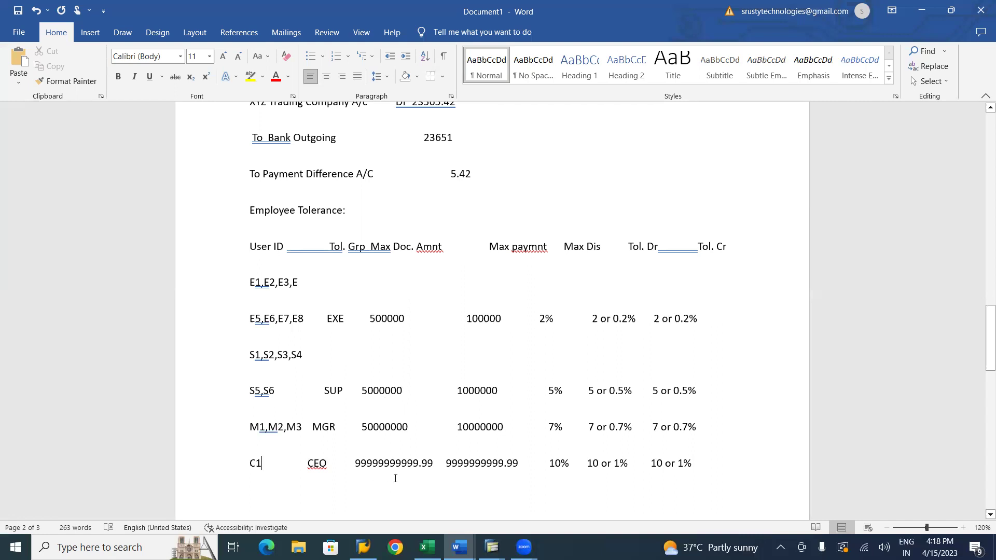
# Switch to the SAP FI CO on S4 HANA notes and review sections 6.1 to 6.3 for tolerance group paths and transaction codes
pyautogui.moveTo(351, 544)
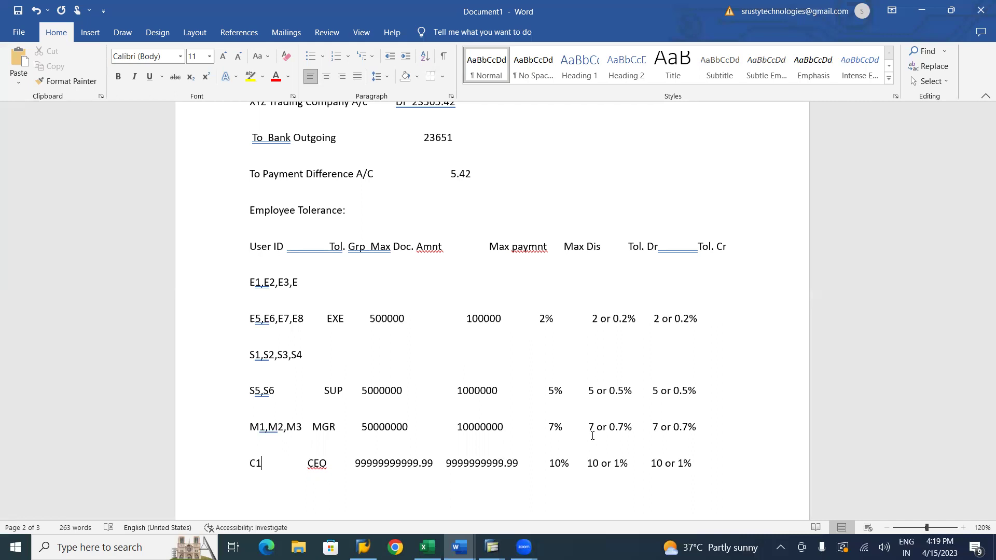
pyautogui.hotkey('alt', 'Tab')
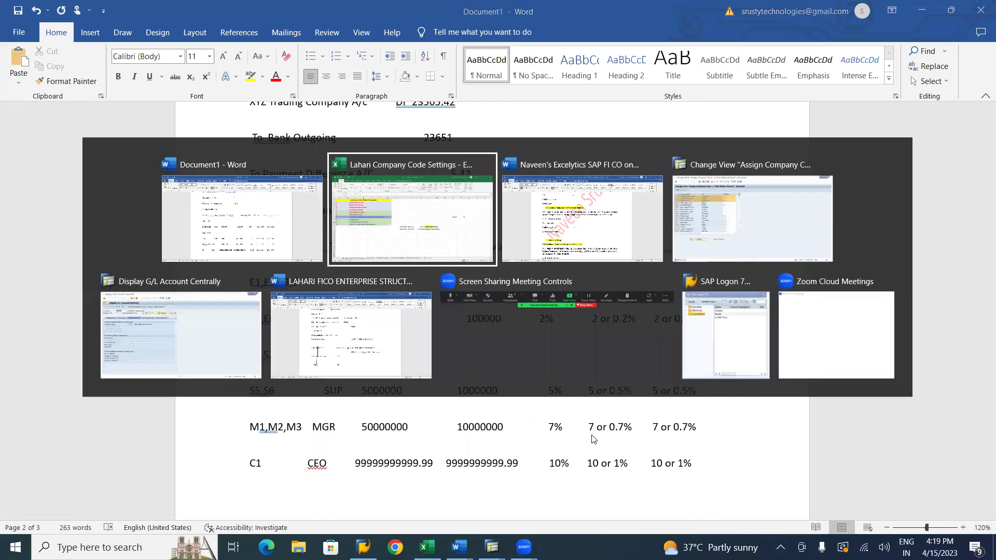
pyautogui.hotkey('alt', 'Tab')
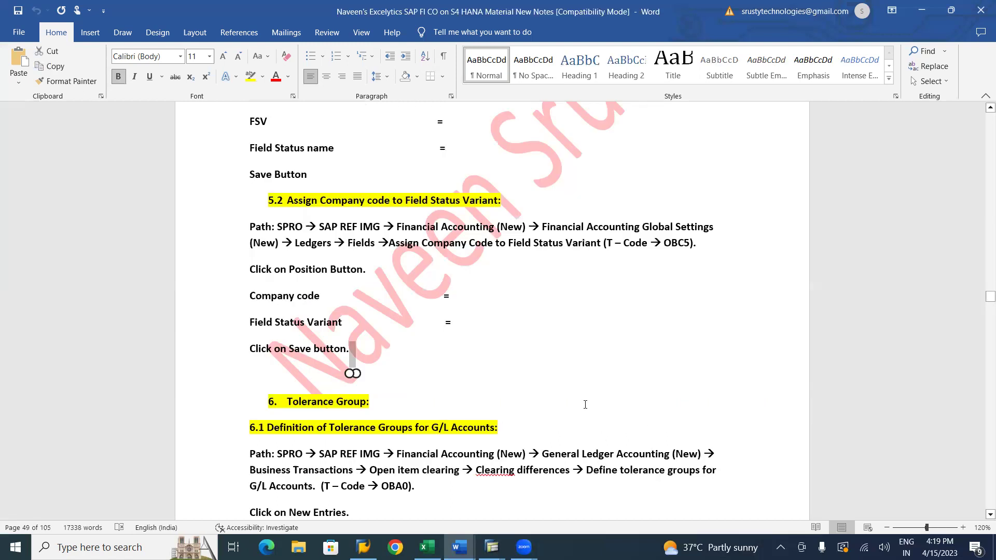
pyautogui.click(427, 384)
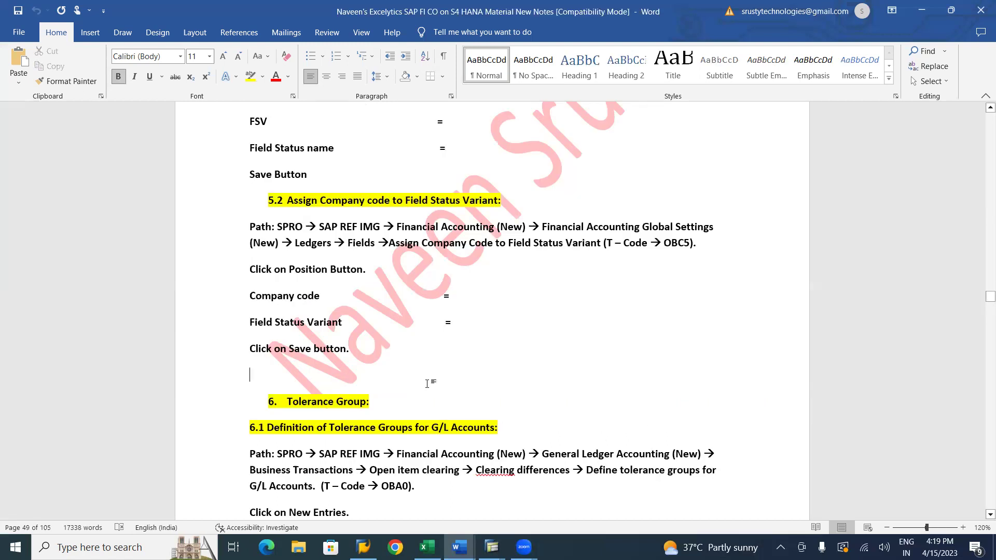
pyautogui.press('Down')
pyautogui.press('Down')
pyautogui.press('Down')
pyautogui.press('Down')
pyautogui.press('Down')
pyautogui.press('Down')
pyautogui.press('Down')
pyautogui.press('Down')
pyautogui.press('Down')
pyautogui.press('Down')
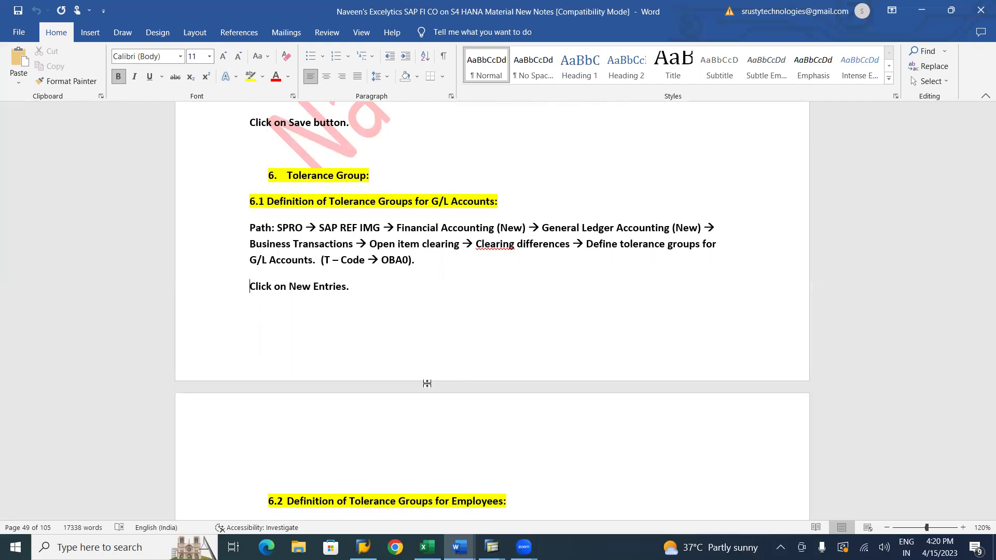
pyautogui.scroll(-4, 427, 384)
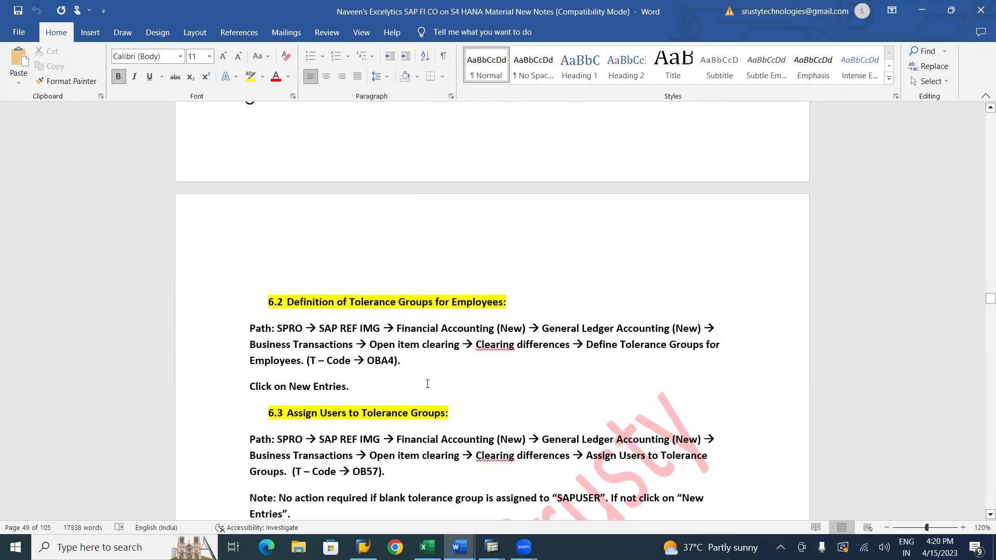
pyautogui.scroll(-4, 427, 383)
pyautogui.scroll(2, 427, 384)
pyautogui.scroll(2, 427, 384)
pyautogui.scroll(-1, 427, 384)
pyautogui.scroll(1, 427, 384)
pyautogui.scroll(-1, 427, 384)
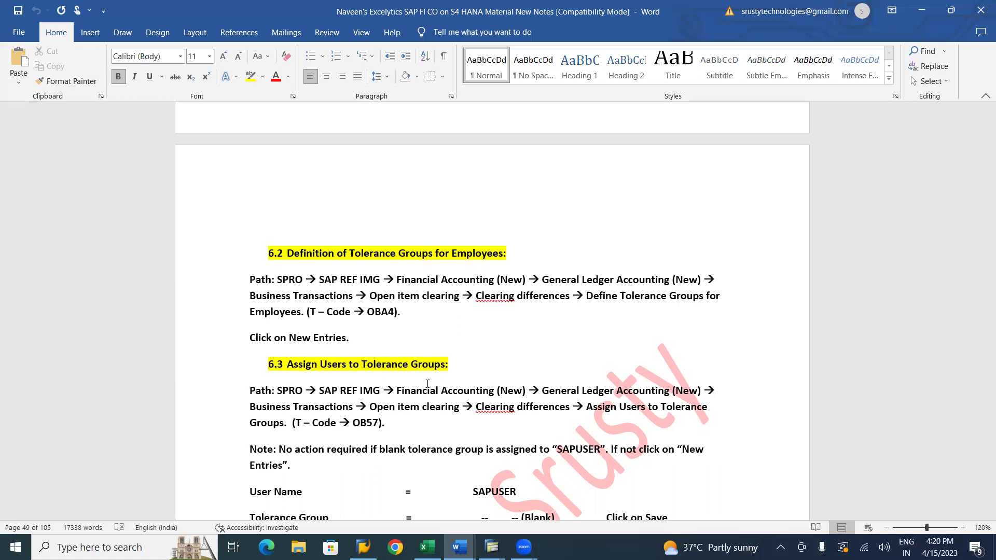
# Switch to SAP, save the company code to field status variant assignment and return to the implementation guide
pyautogui.hotkey('alt', 'Tab')
pyautogui.hotkey('alt', 'Tab')
pyautogui.hotkey('alt', 'Tab')
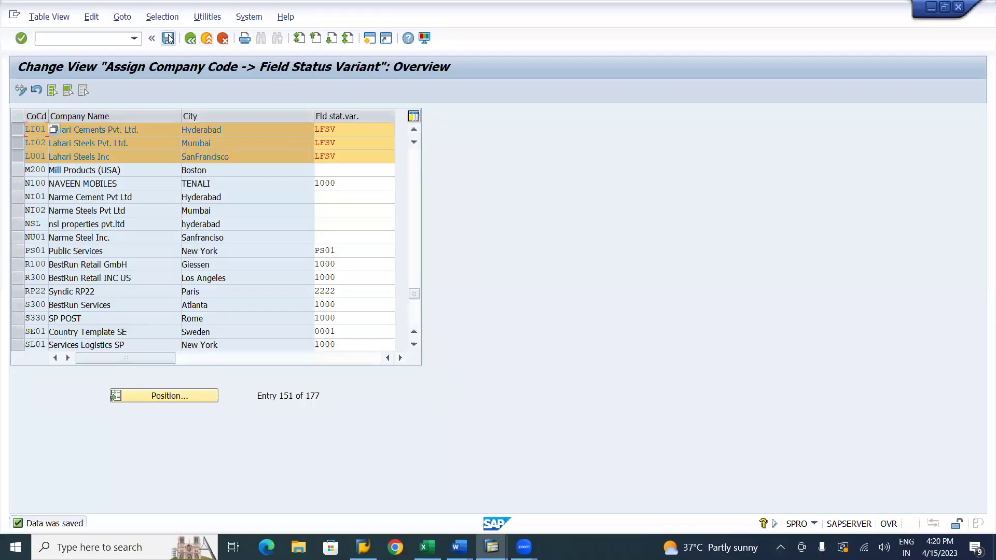
pyautogui.click(169, 39)
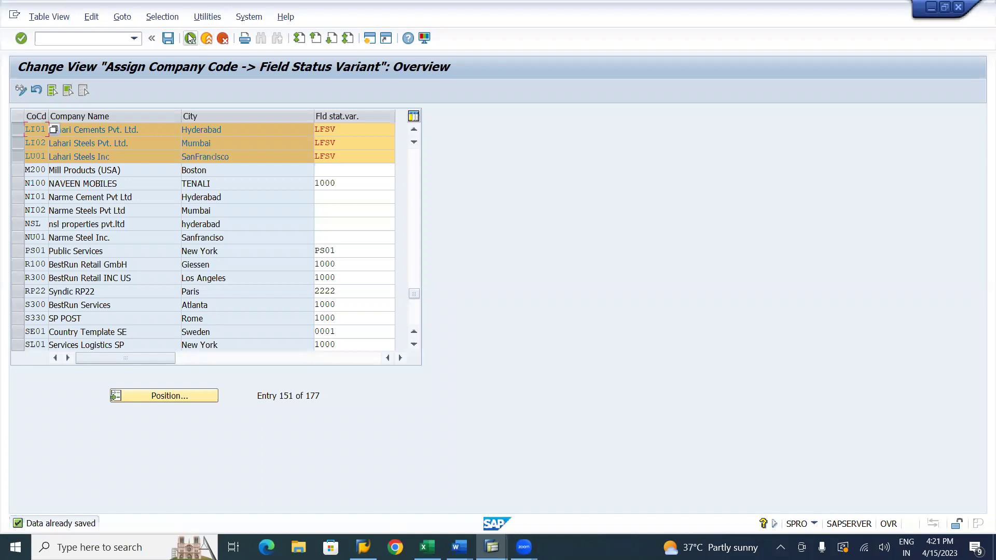
pyautogui.click(191, 38)
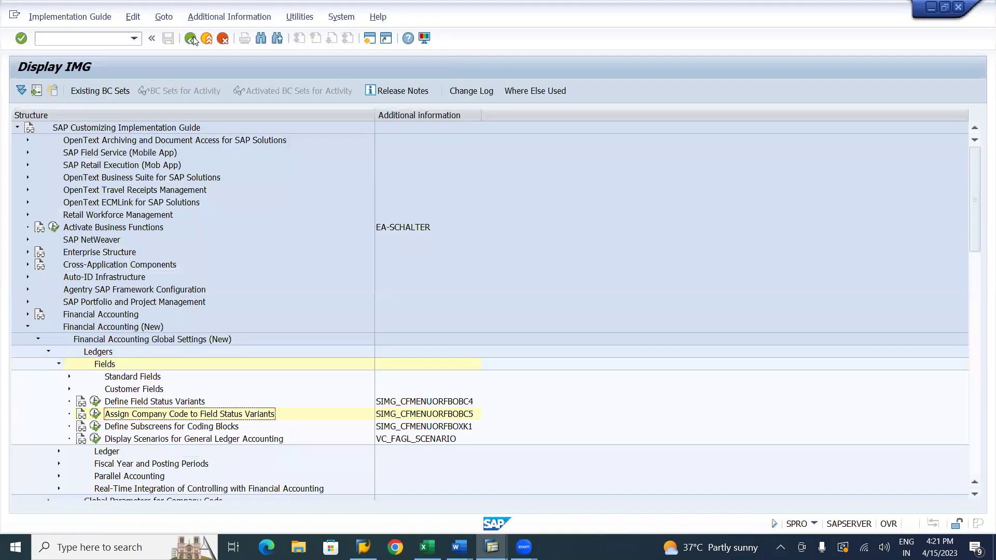
# Collapse Ledgers and Financial Accounting Global Settings (New), and expand General Ledger Accounting (New) in the implementation guide
pyautogui.click(48, 352)
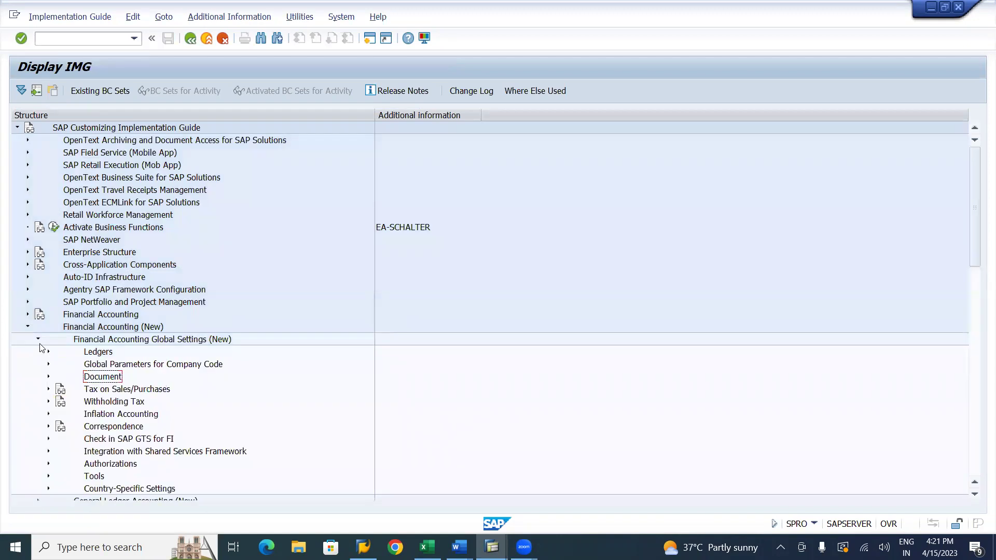
pyautogui.click(38, 340)
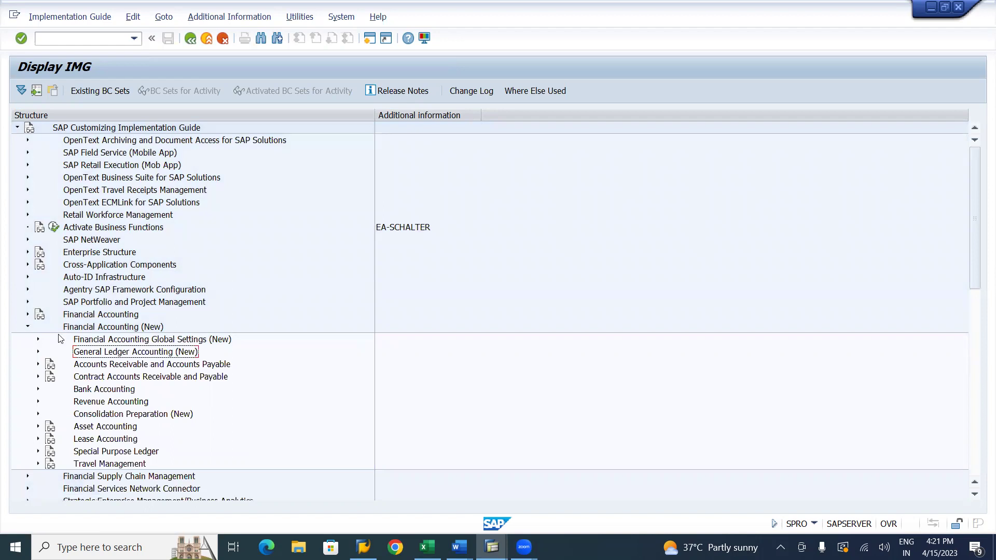
pyautogui.click(86, 329)
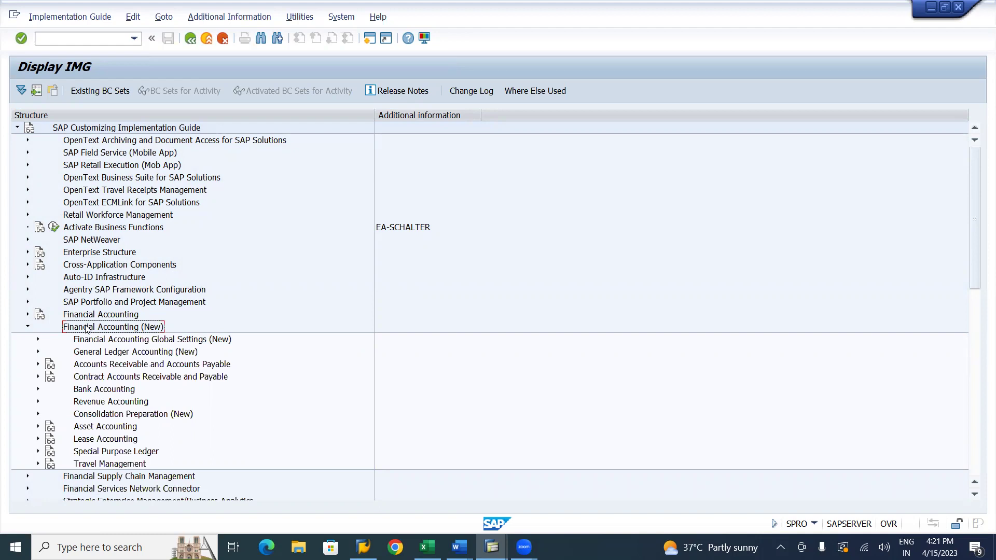
pyautogui.click(131, 354)
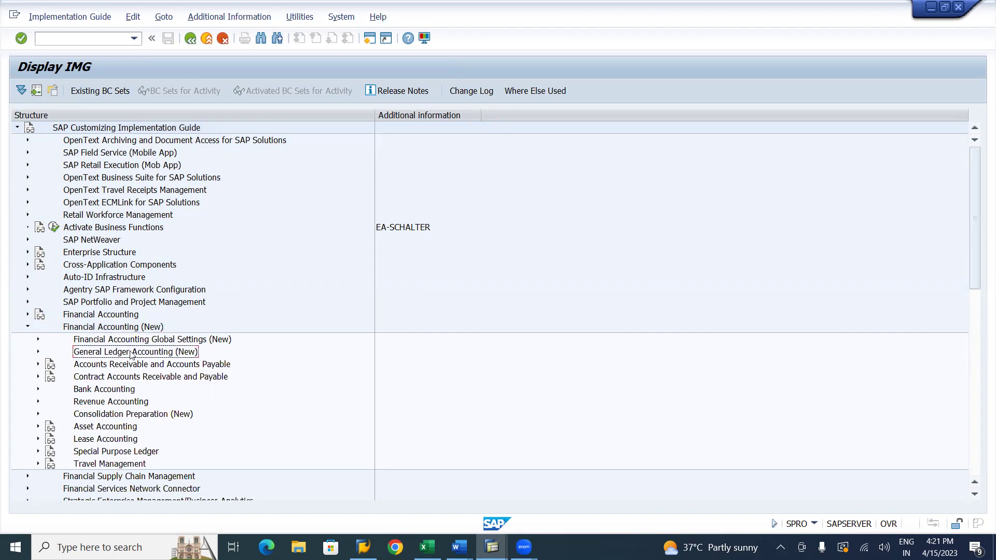
pyautogui.click(38, 354)
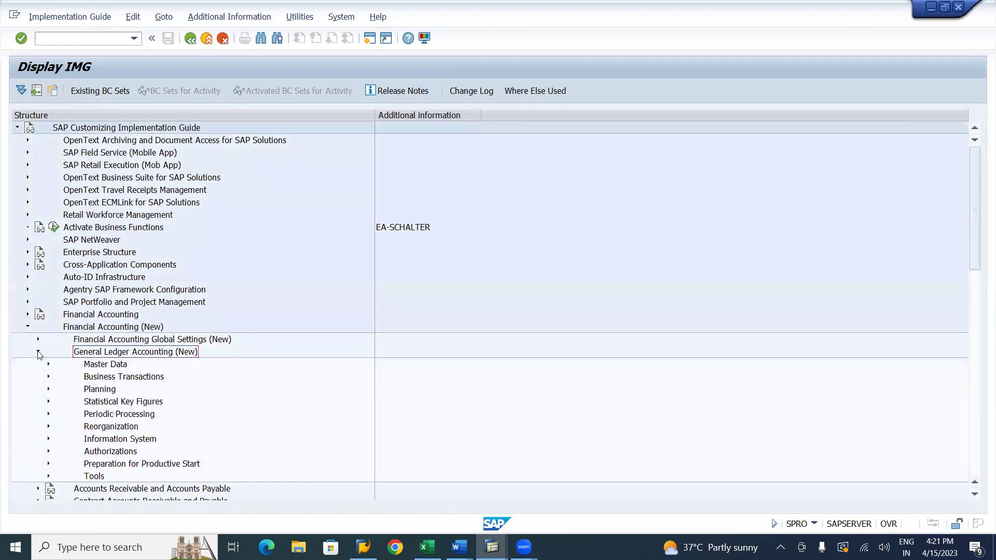
# Expand Business Transactions and its Open Item Clearing node under General Ledger Accounting (New)
pyautogui.click(129, 378)
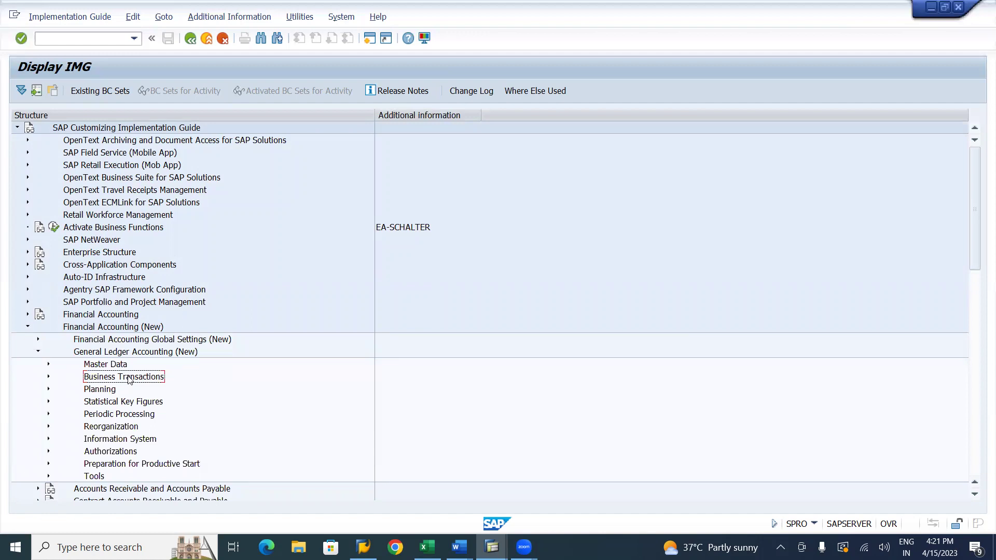
pyautogui.click(48, 376)
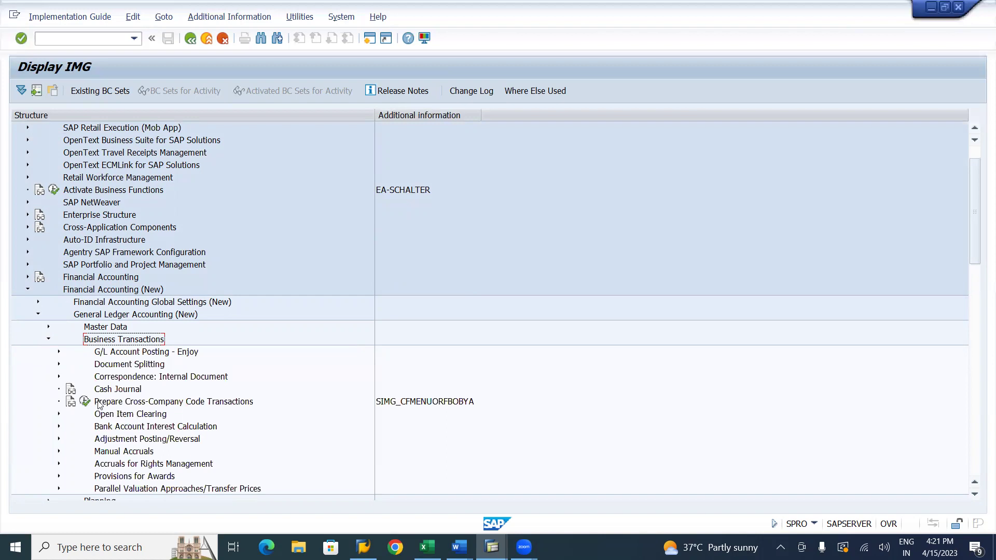
pyautogui.click(114, 414)
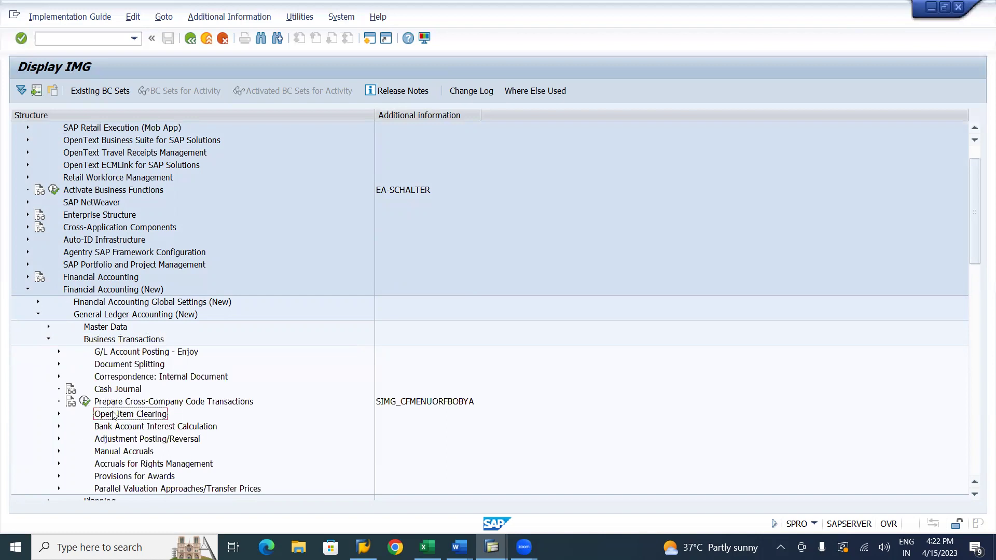
pyautogui.click(59, 414)
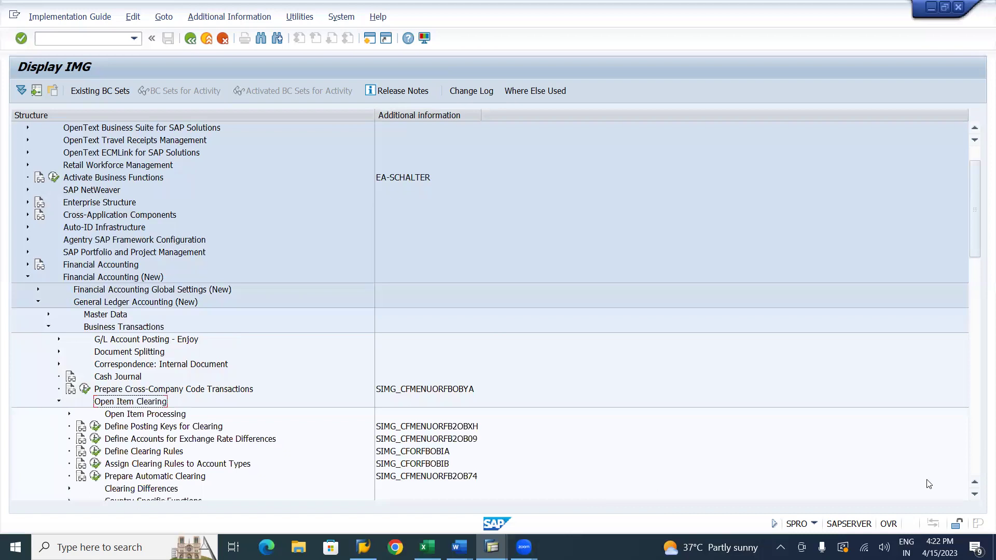
# Expand Clearing Differences under Open Item Clearing and open the Define Tolerance Groups for G/L Accounts activity
pyautogui.click(975, 495)
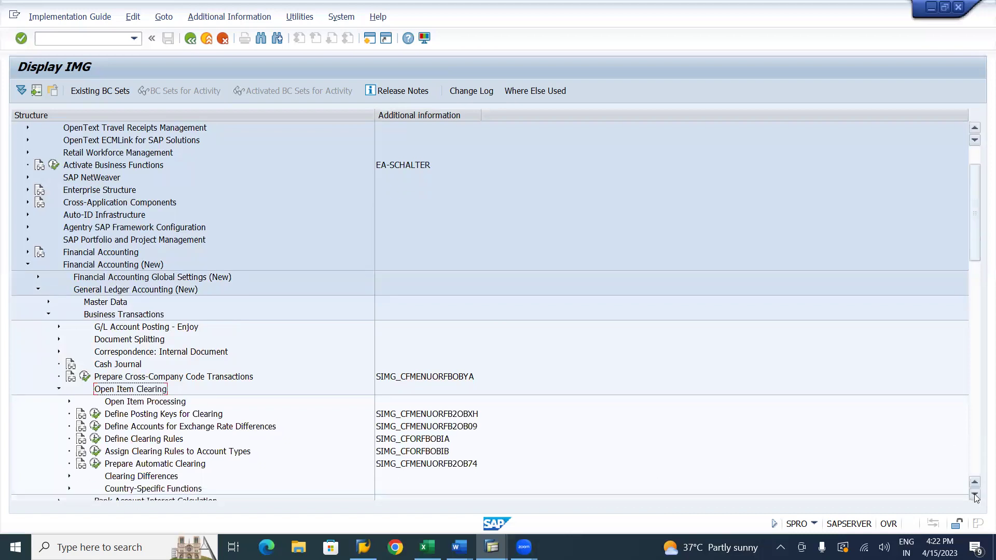
pyautogui.click(975, 495)
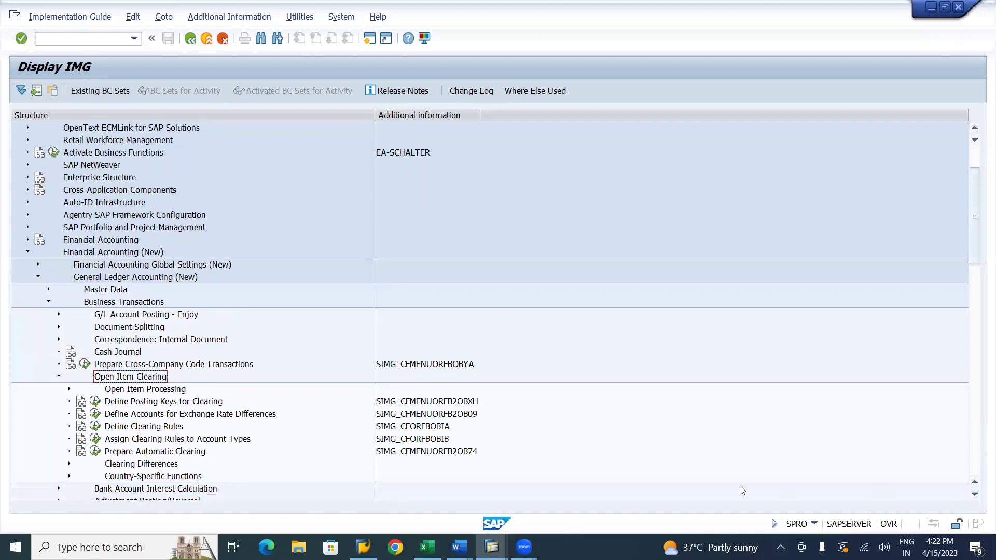
pyautogui.click(155, 464)
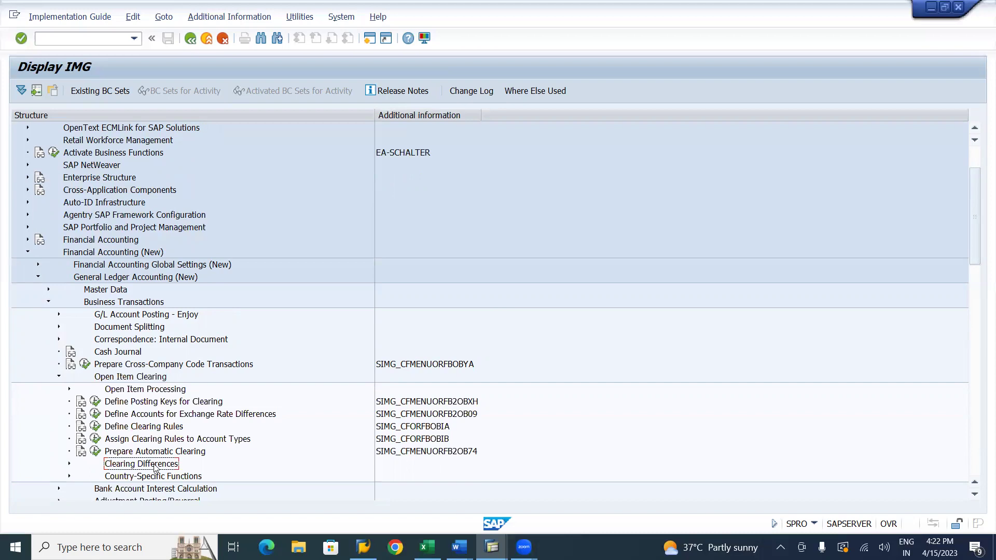
pyautogui.click(69, 464)
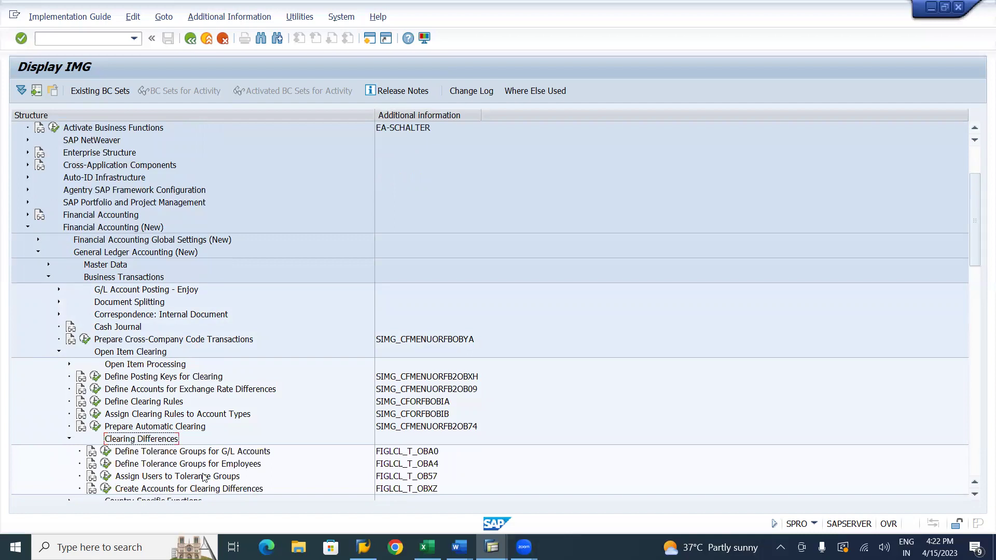
pyautogui.click(170, 453)
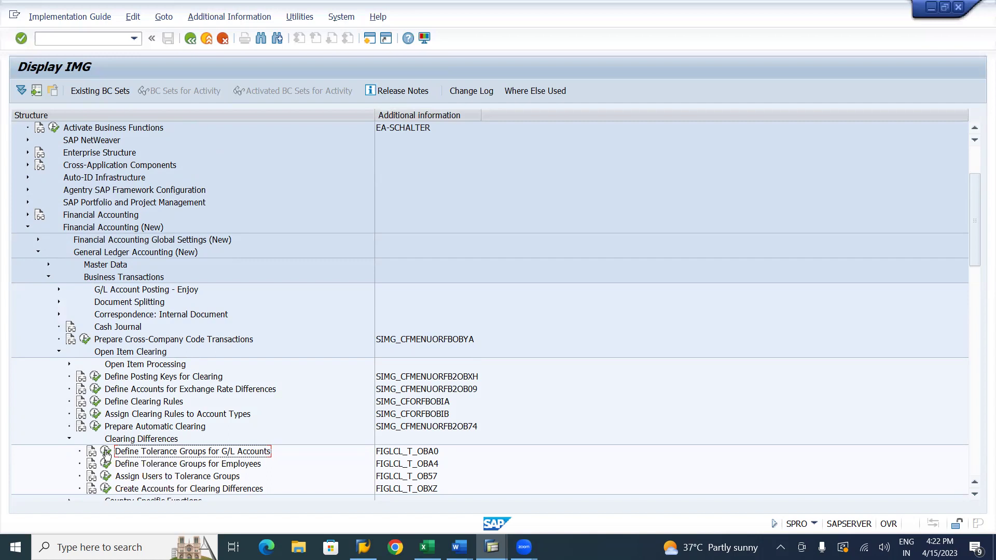
pyautogui.click(105, 453)
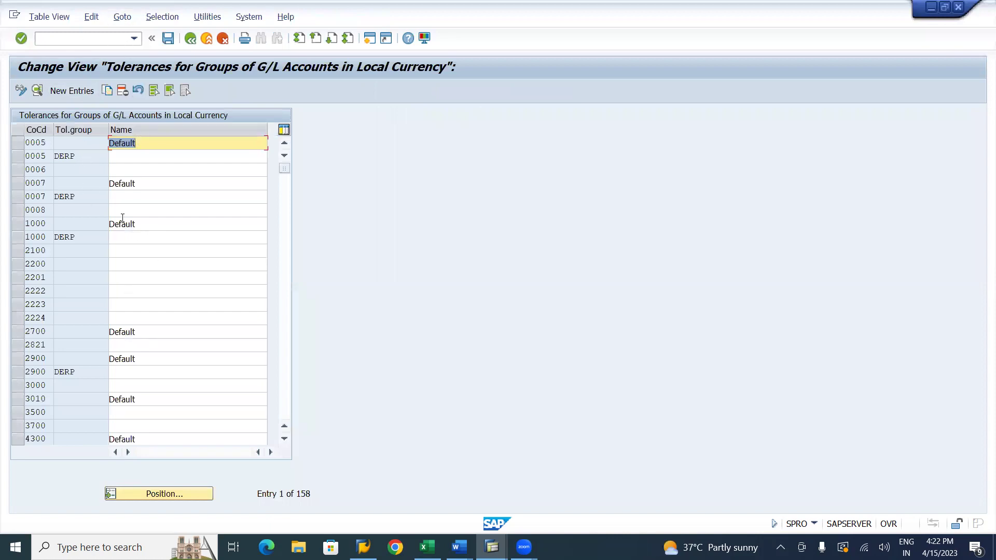
# Create a new G/L tolerance group entry for company code LI01, leaving the tolerance group key blank
pyautogui.click(73, 91)
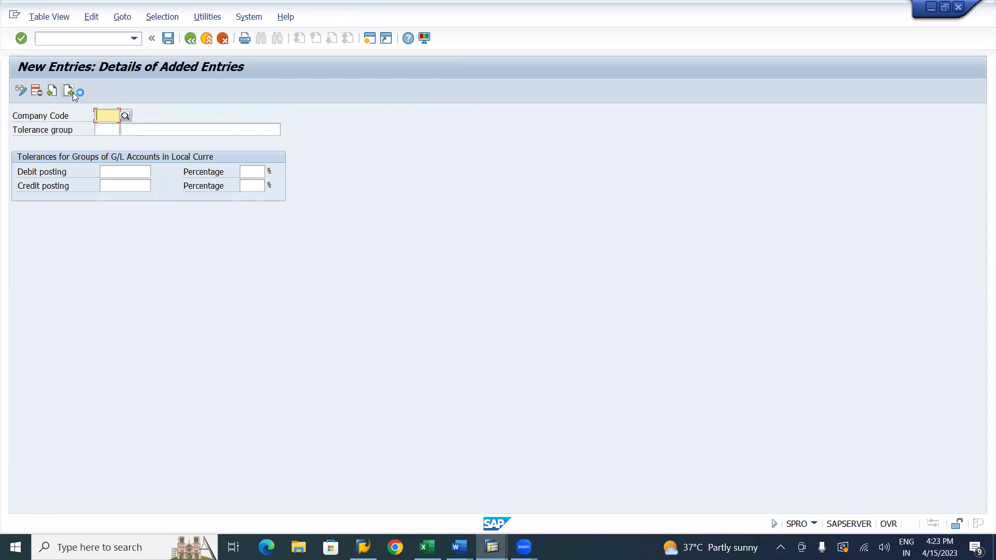
pyautogui.write('LI01')
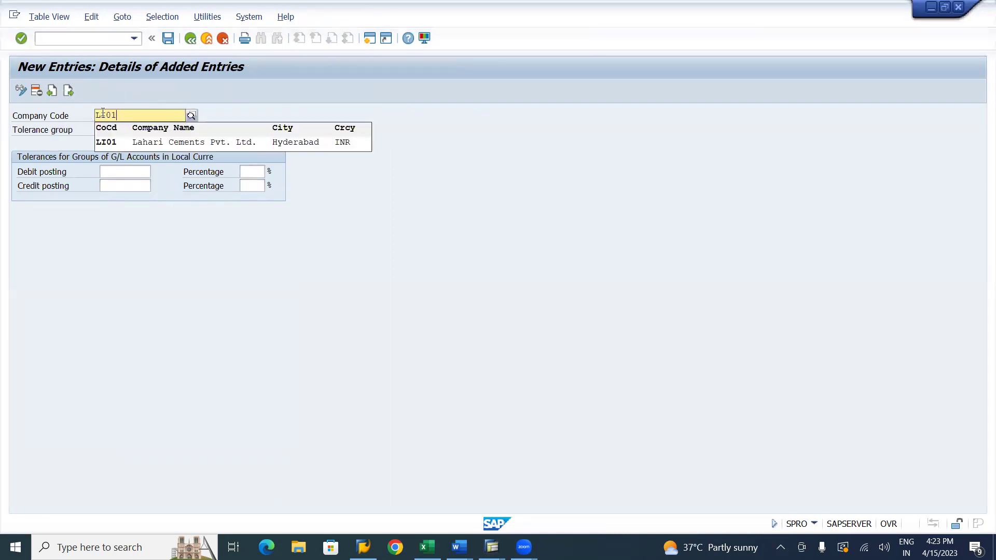
pyautogui.click(116, 143)
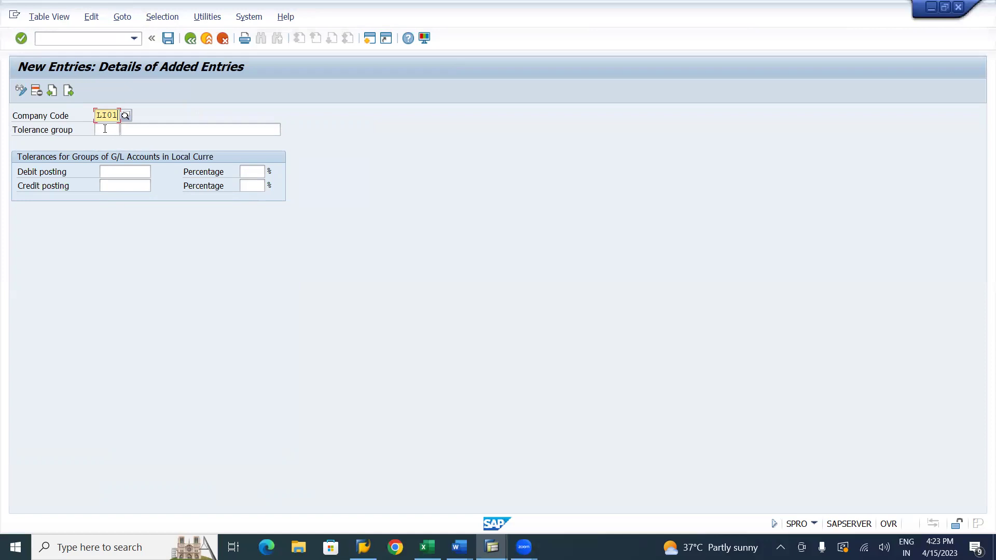
pyautogui.click(104, 128)
pyautogui.click(146, 130)
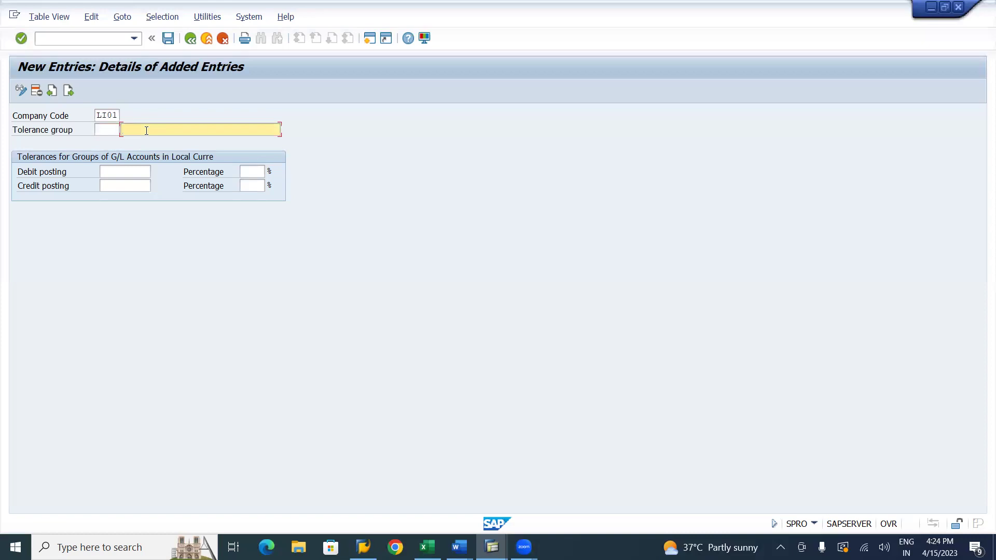
# Name the LI01 tolerance group "Lahari Tolerance Group - LI01"
pyautogui.write('LahariT')
pyautogui.write('olernce')
pyautogui.press('BackSpace')
pyautogui.press('BackSpace')
pyautogui.press('BackSpace')
pyautogui.write('ance ')
pyautogui.write('Group')
pyautogui.write(' for LI')
pyautogui.write('0')
pyautogui.click(204, 130)
pyautogui.press('BackSpace')
pyautogui.write('1')
# Set LI01's debit and credit posting tolerances to 10 and 1 % each, and save the entry in customizing request SR2K900004
pyautogui.click(129, 177)
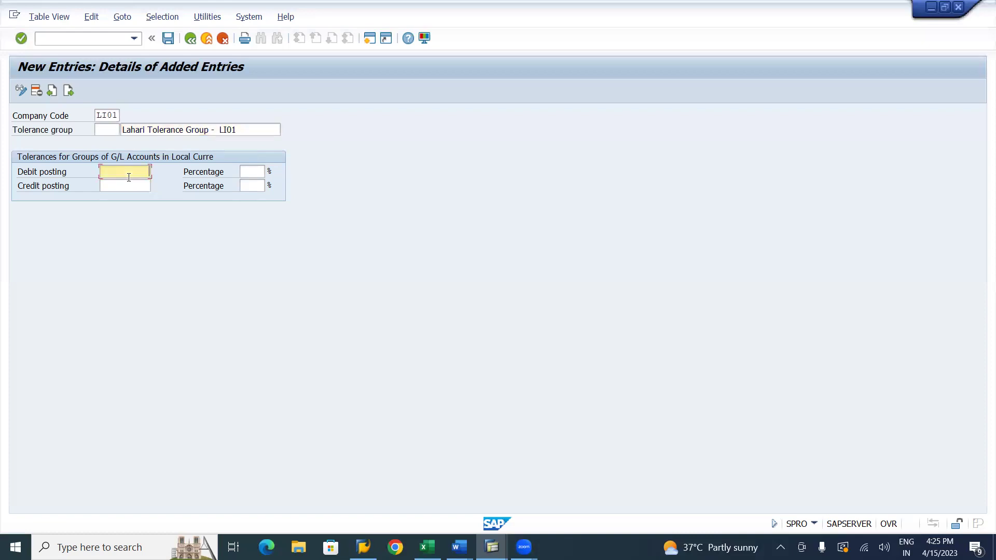
pyautogui.write('10')
pyautogui.press('Tab')
pyautogui.write('1')
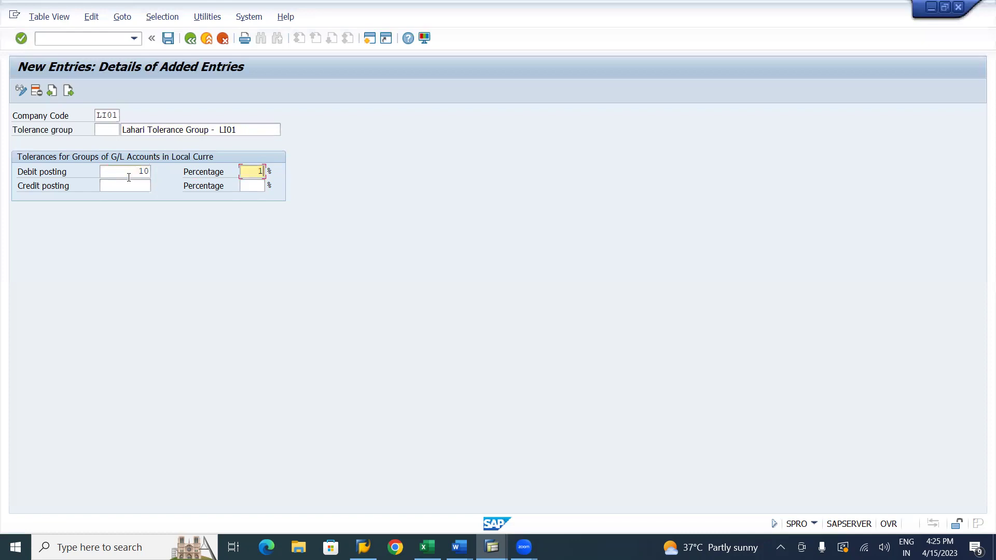
pyautogui.press('Tab')
pyautogui.write('10')
pyautogui.press('Tab')
pyautogui.write('1')
pyautogui.press('Return')
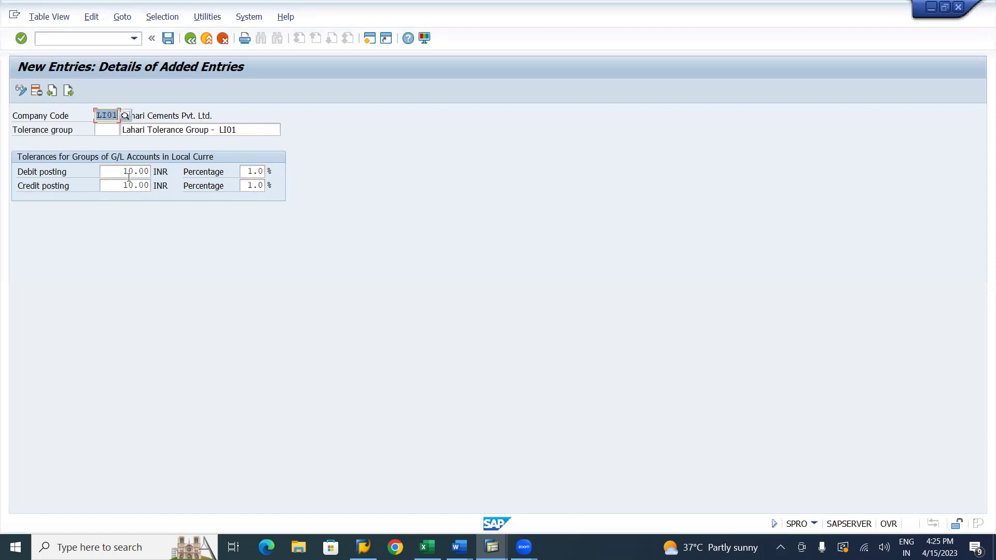
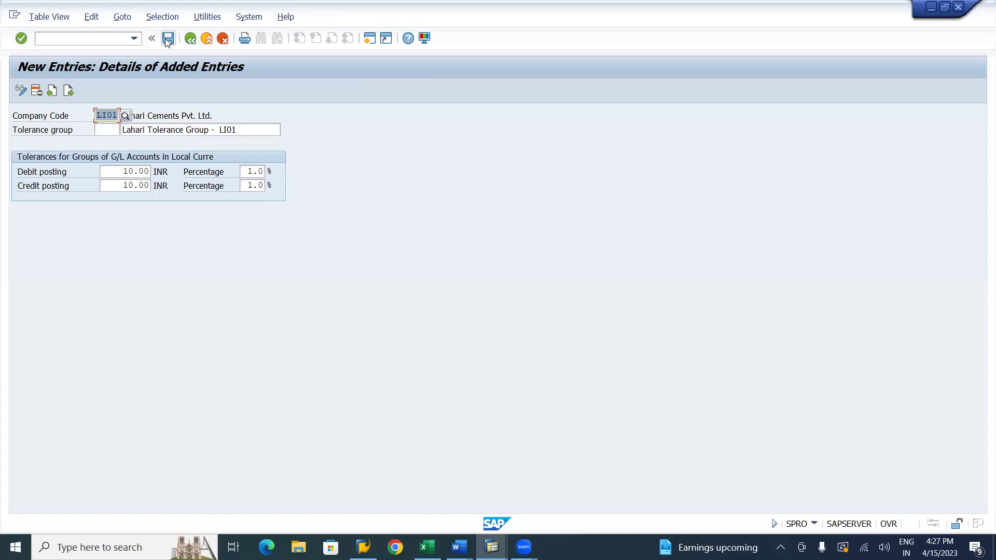
pyautogui.click(167, 38)
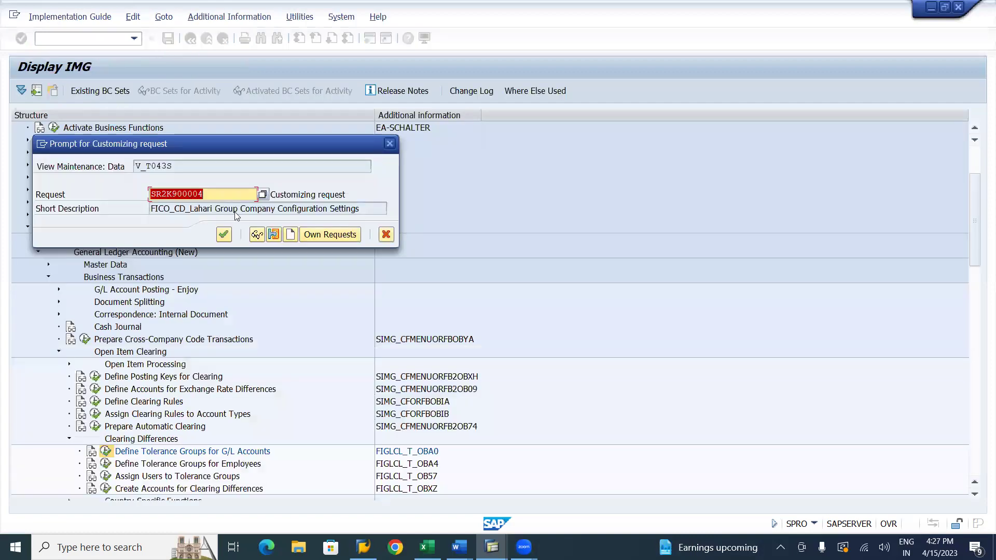
pyautogui.click(222, 235)
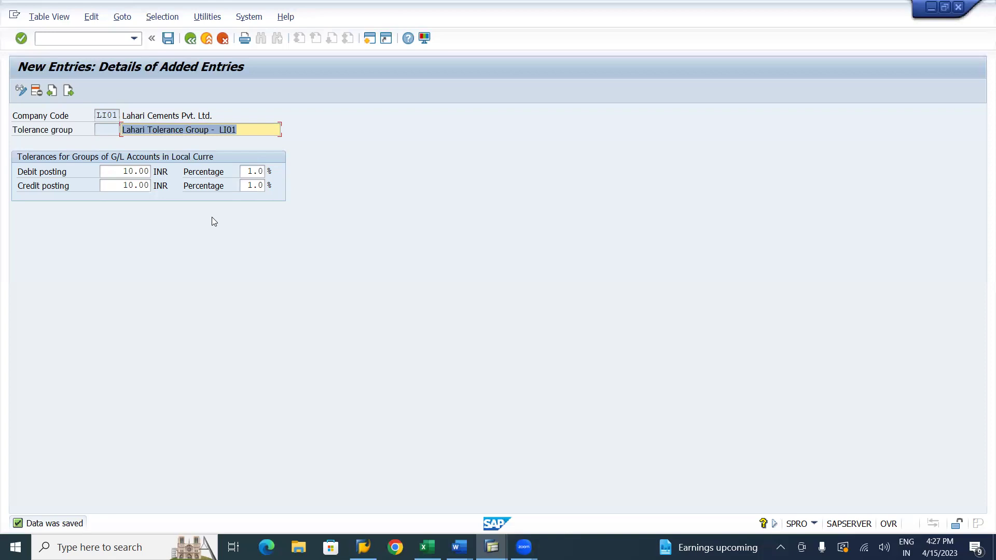
# Add another G/L tolerance entry for company code LI02 with a blank group key, named "Lahari Tolerance Group - LI02"
pyautogui.click(68, 92)
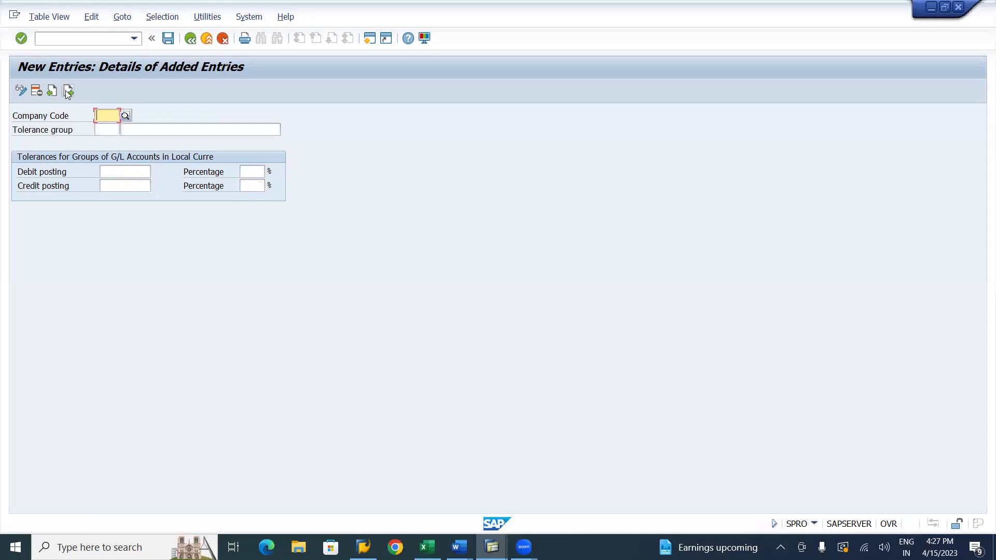
pyautogui.write('LI02')
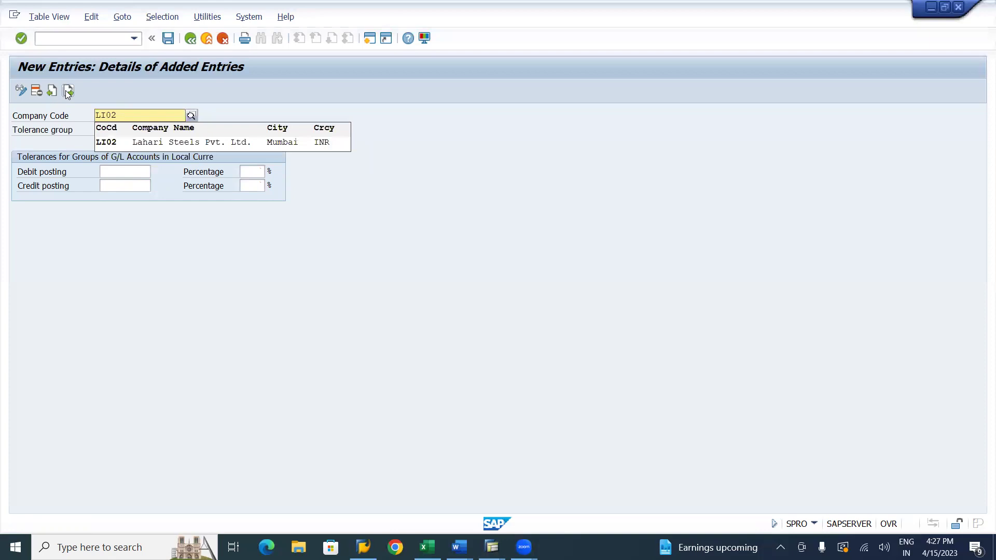
pyautogui.press('Down')
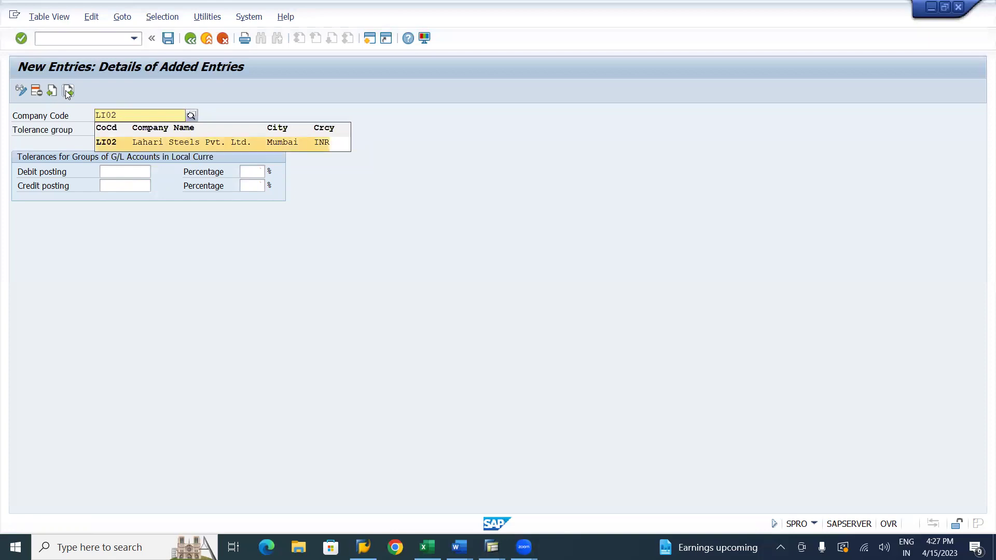
pyautogui.press('Tab')
pyautogui.press('Down')
pyautogui.press('Return')
pyautogui.press('Tab')
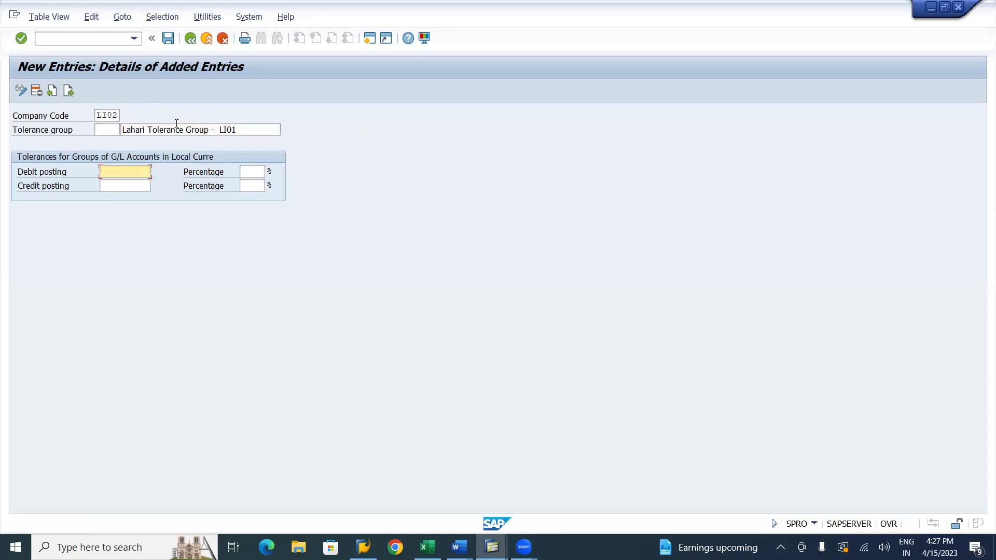
pyautogui.click(246, 130)
pyautogui.press('BackSpace')
pyautogui.write('2')
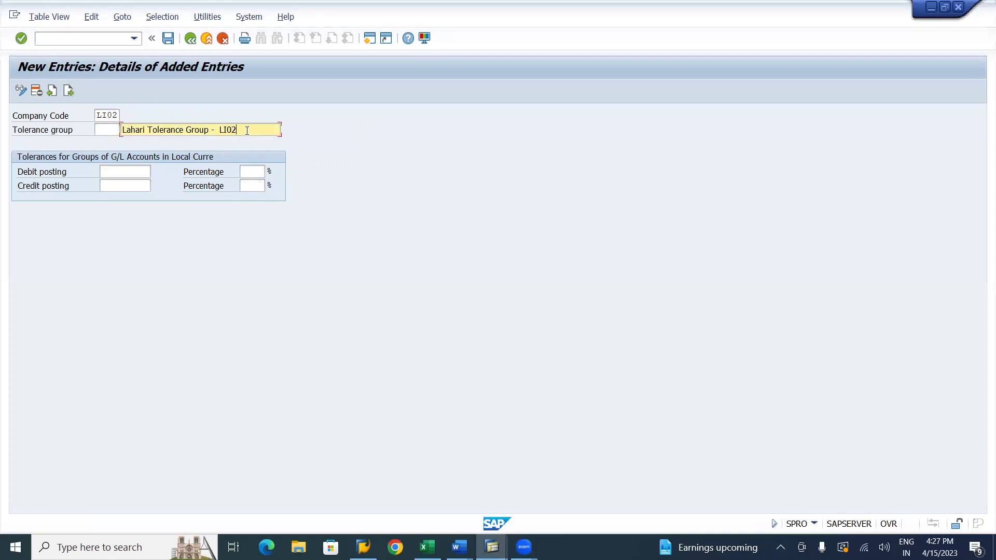
# Set LI02's debit and credit posting tolerances to 10 and 1 % each, and save the entry
pyautogui.press('Tab')
pyautogui.write('10')
pyautogui.press('Tab')
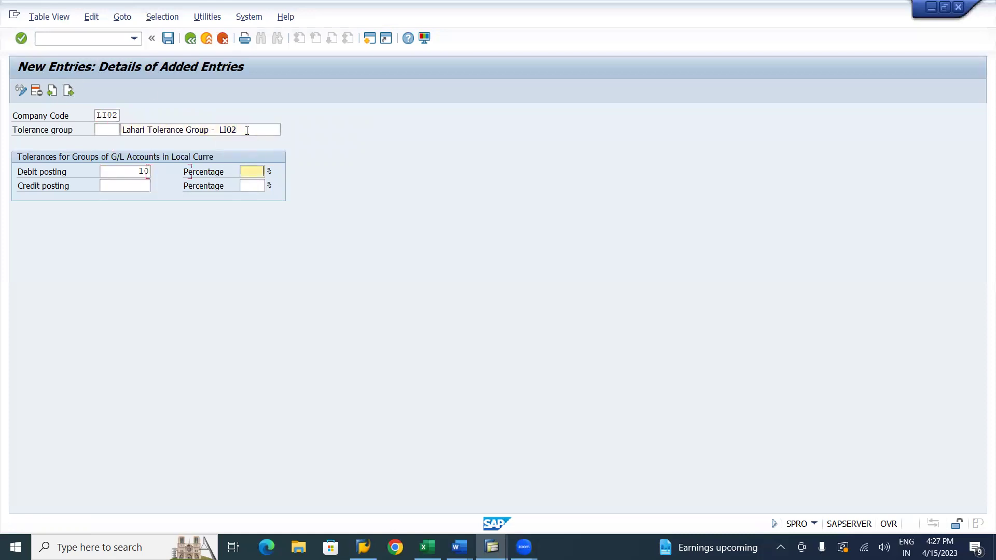
pyautogui.write('1')
pyautogui.press('Tab')
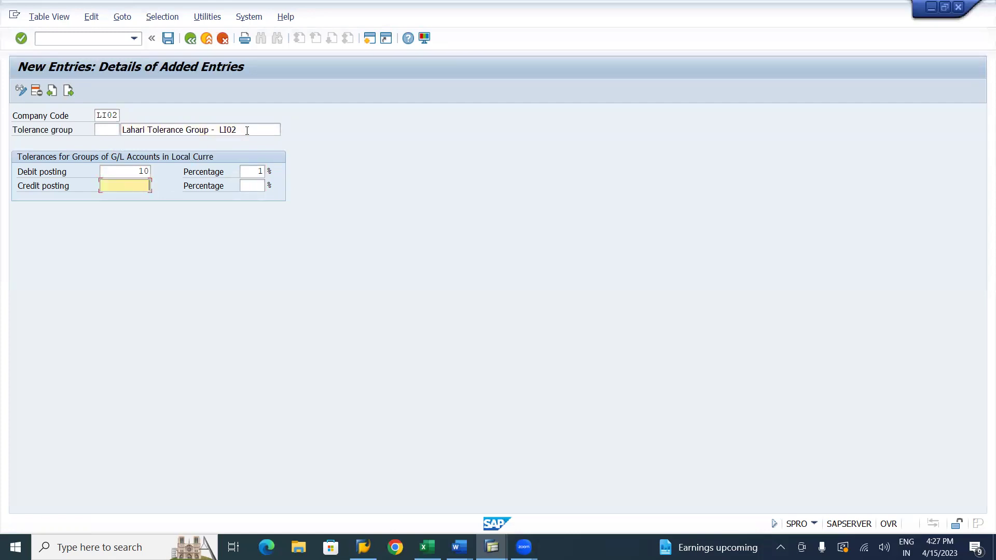
pyautogui.write('10')
pyautogui.press('Tab')
pyautogui.write('1')
pyautogui.press('Return')
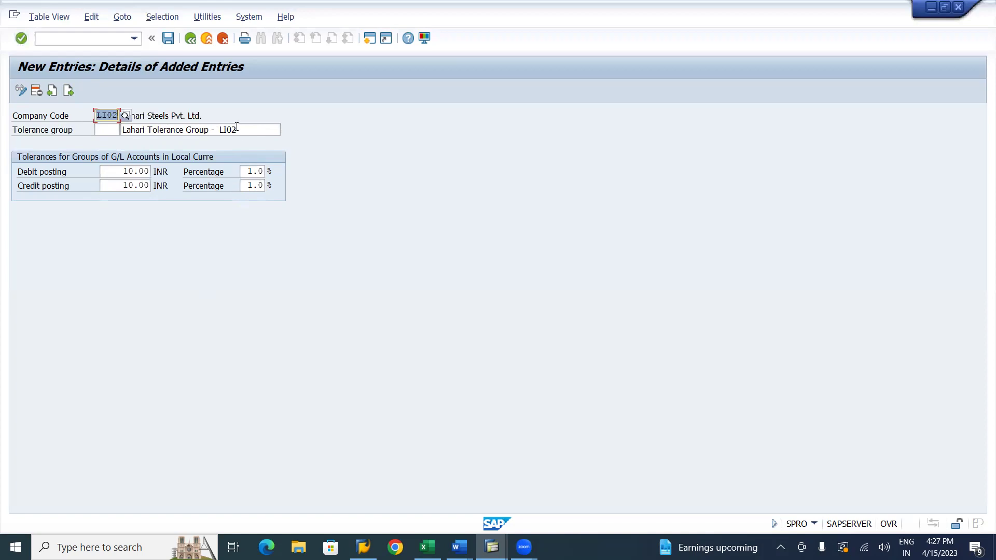
pyautogui.click(167, 40)
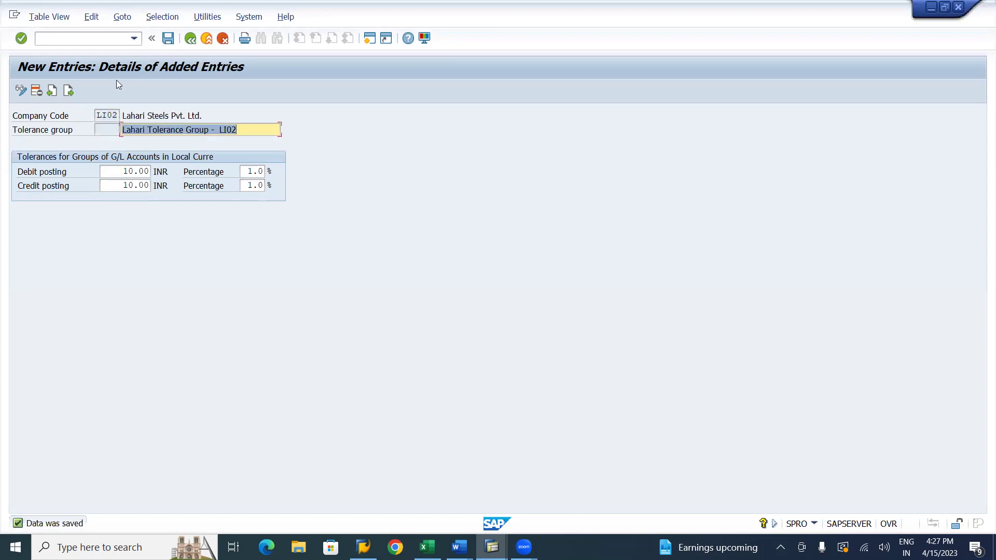
# Add another G/L tolerance entry for company code LU01 with a blank group key, named "Lahari Tolerance Group - LU01"
pyautogui.click(69, 91)
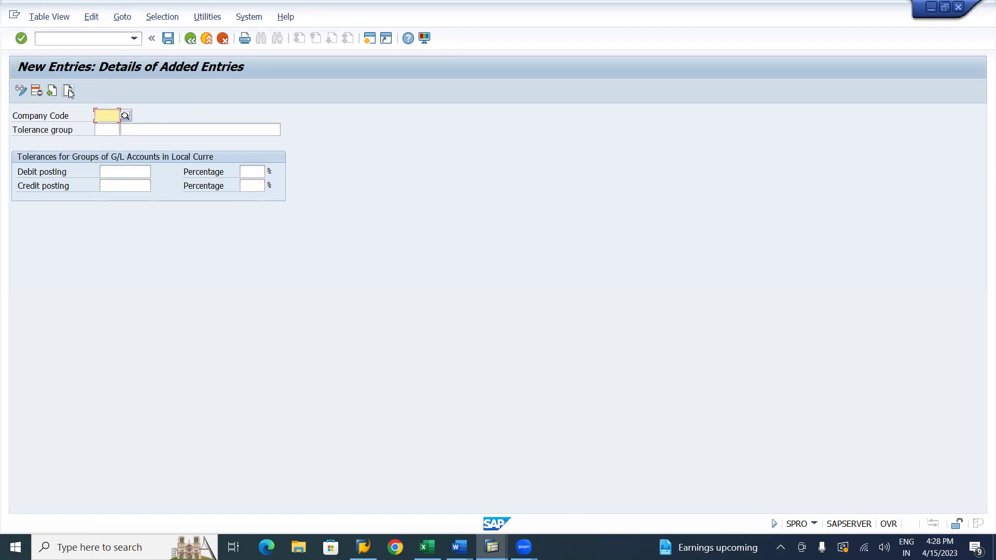
pyautogui.write('LU')
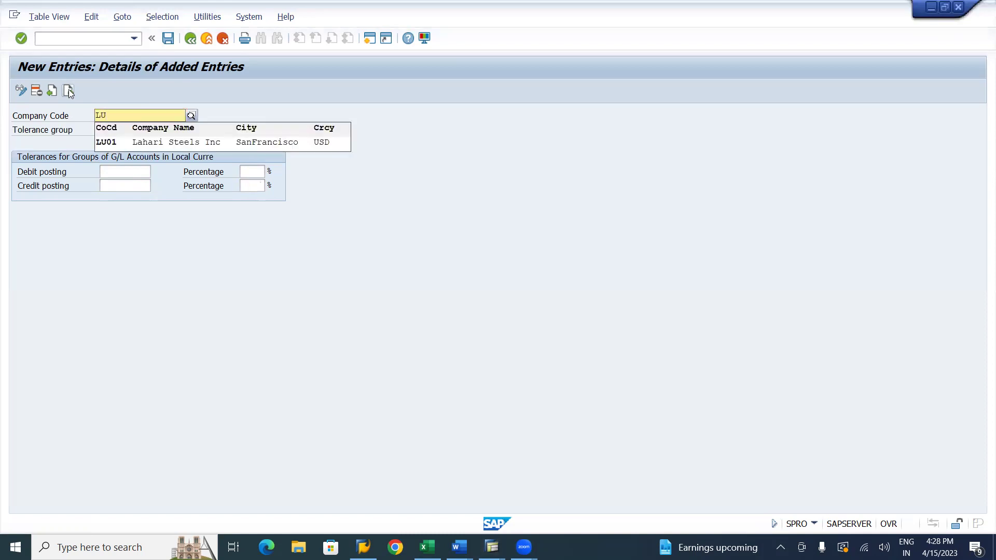
pyautogui.press('Down')
pyautogui.press('Return')
pyautogui.press('Down')
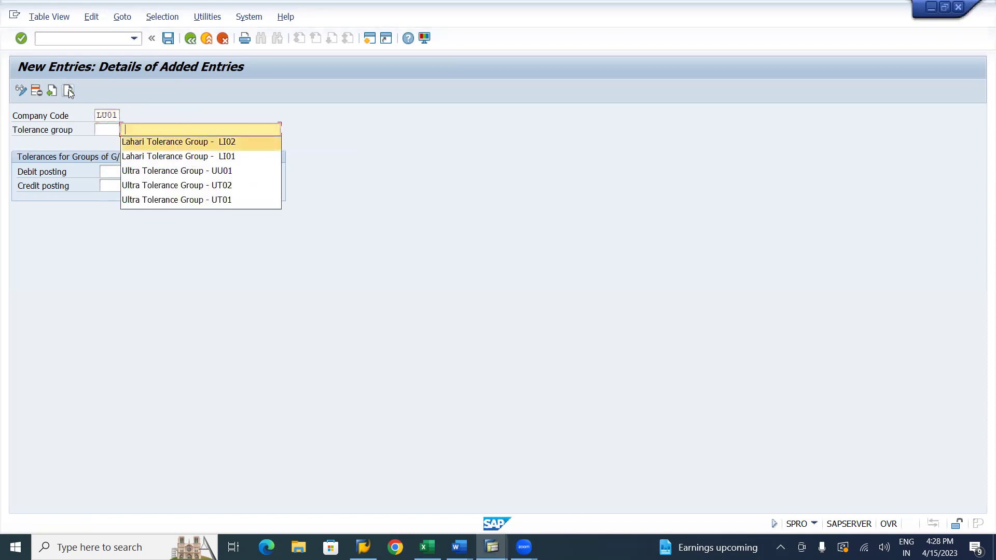
pyautogui.press('Return')
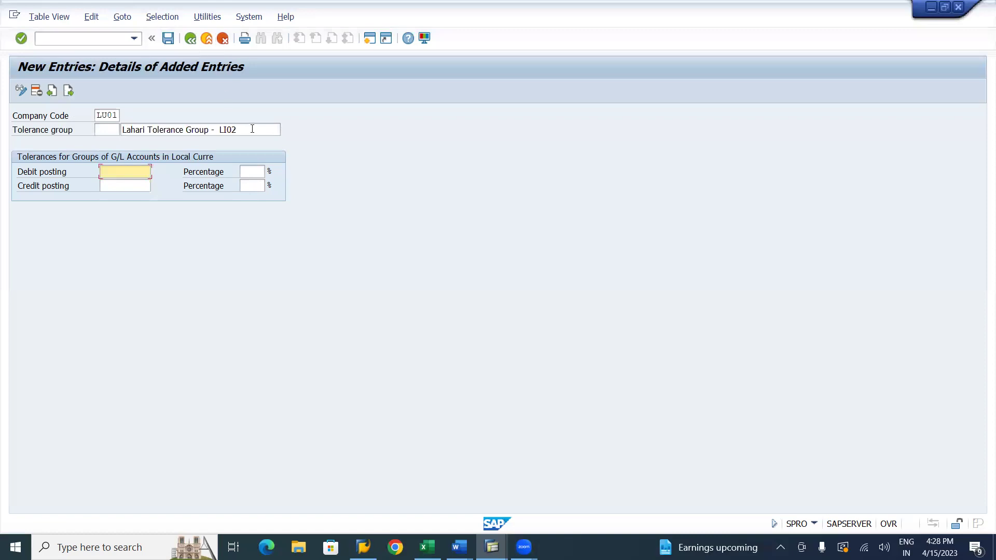
pyautogui.click(252, 129)
pyautogui.press('BackSpace')
pyautogui.press('BackSpace')
pyautogui.press('BackSpace')
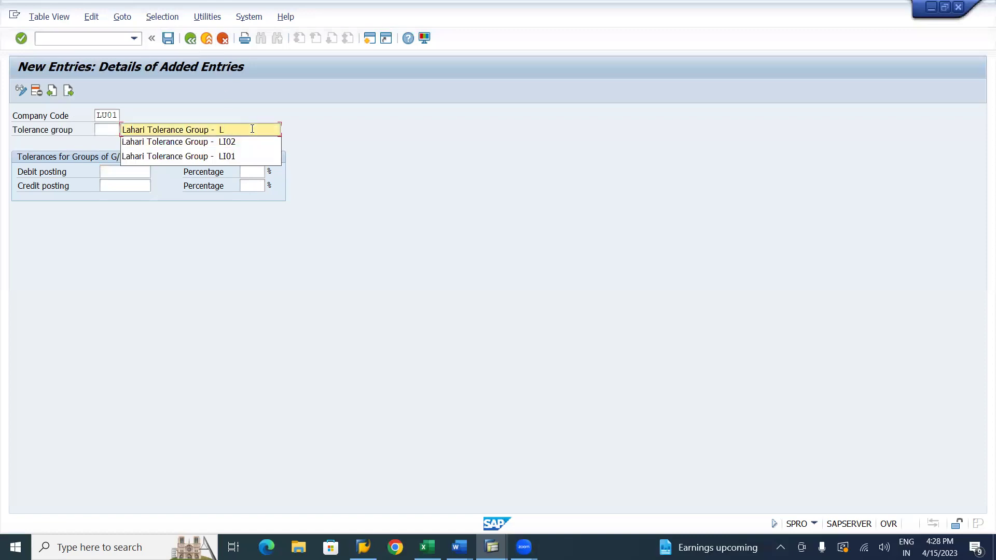
pyautogui.write('U01')
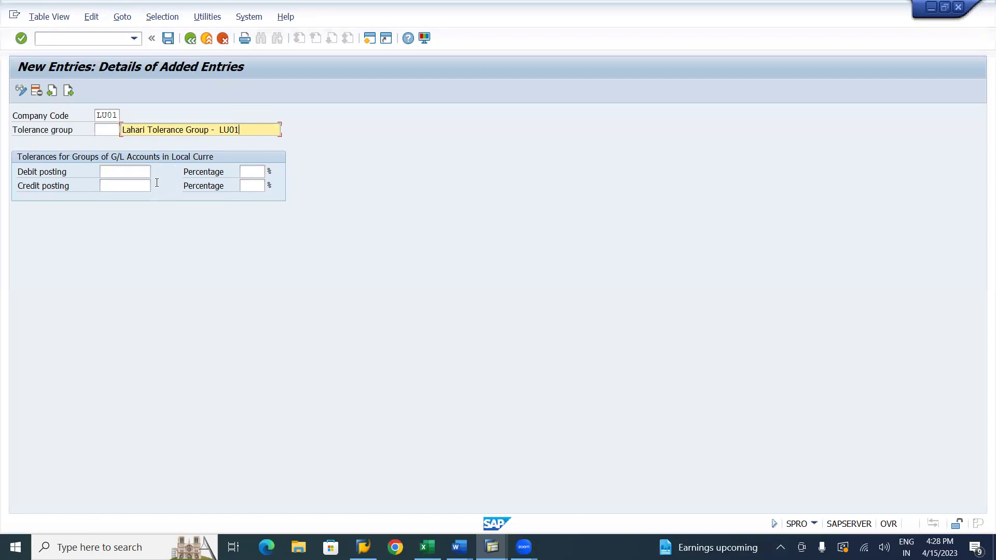
# Set LU01's debit and credit posting tolerances to 10 and 1 % each
pyautogui.click(126, 175)
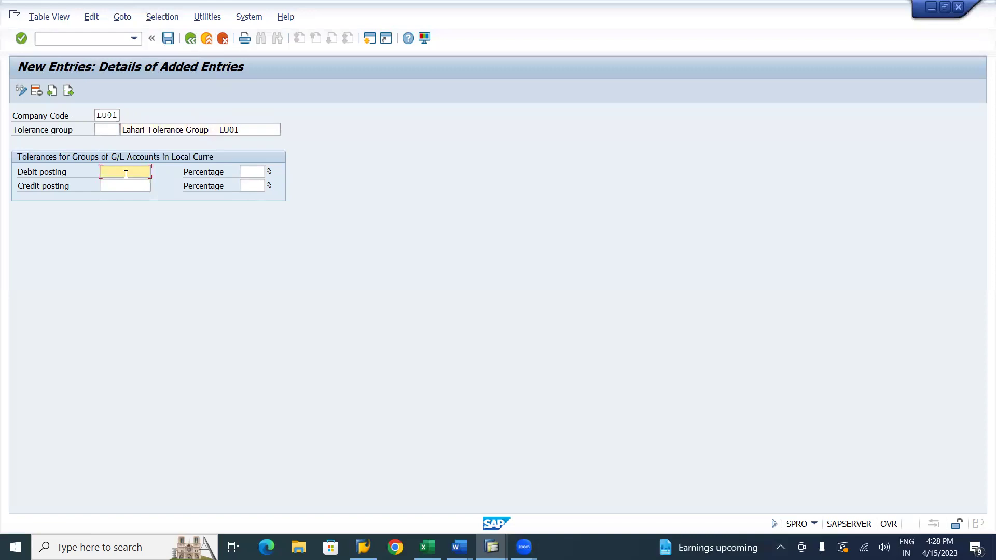
pyautogui.write('10')
pyautogui.press('Tab')
pyautogui.write('1')
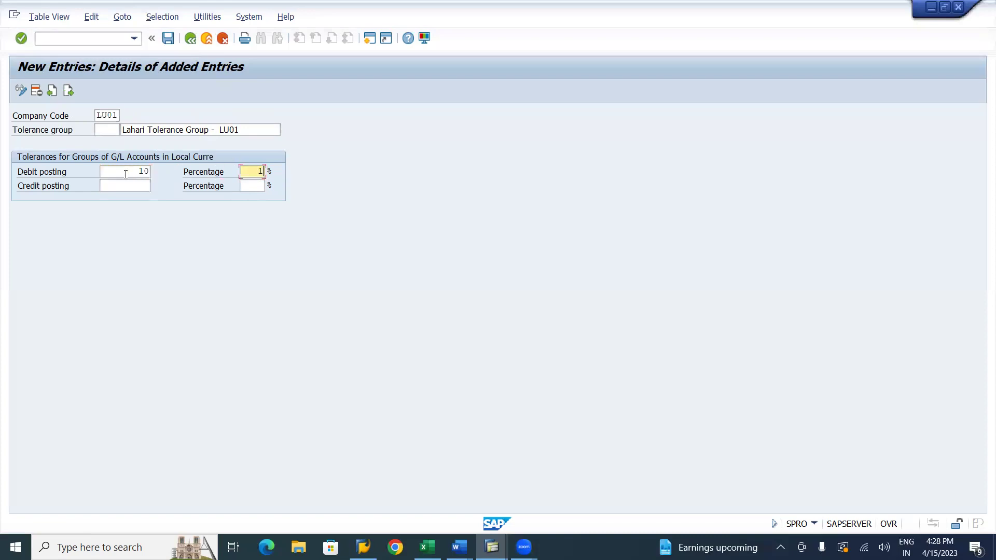
pyautogui.press('Tab')
pyautogui.write('10')
pyautogui.press('Tab')
pyautogui.write('1')
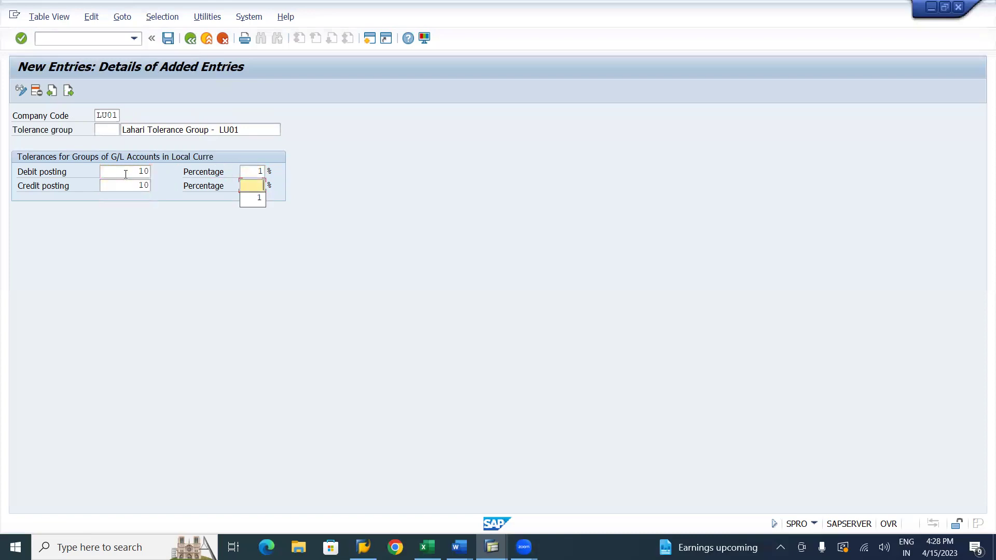
pyautogui.press('Return')
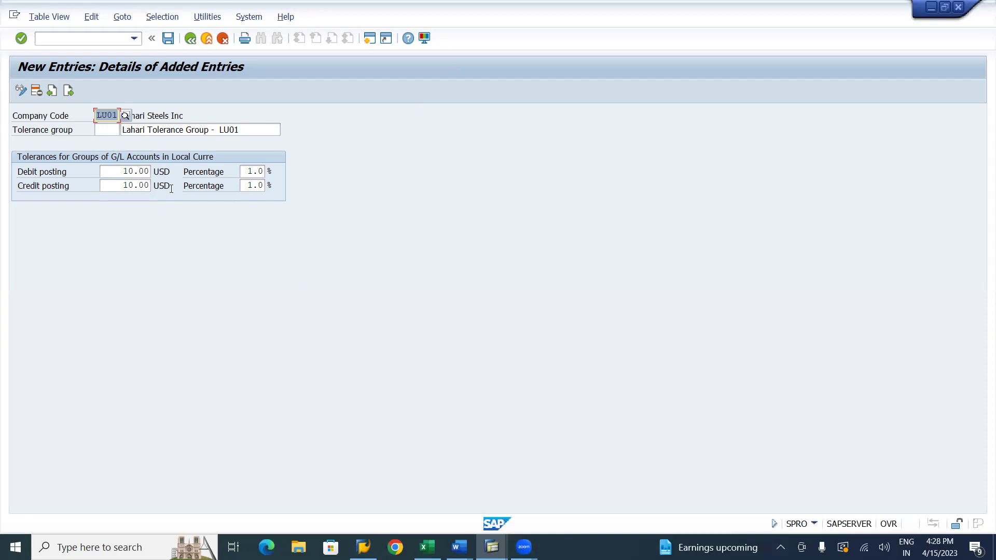
# Save the G/L tolerance entry for company code LU01
pyautogui.click(169, 39)
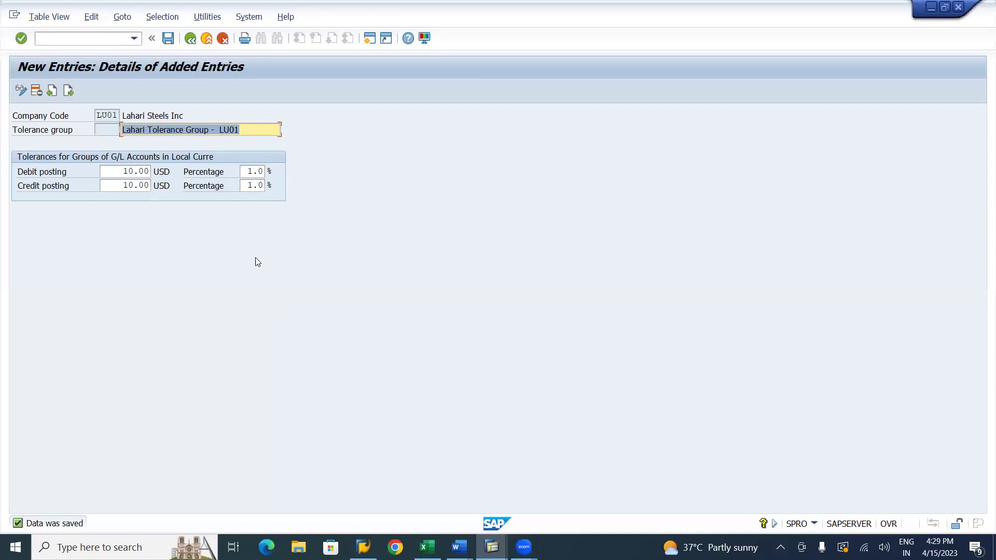
pyautogui.click(169, 41)
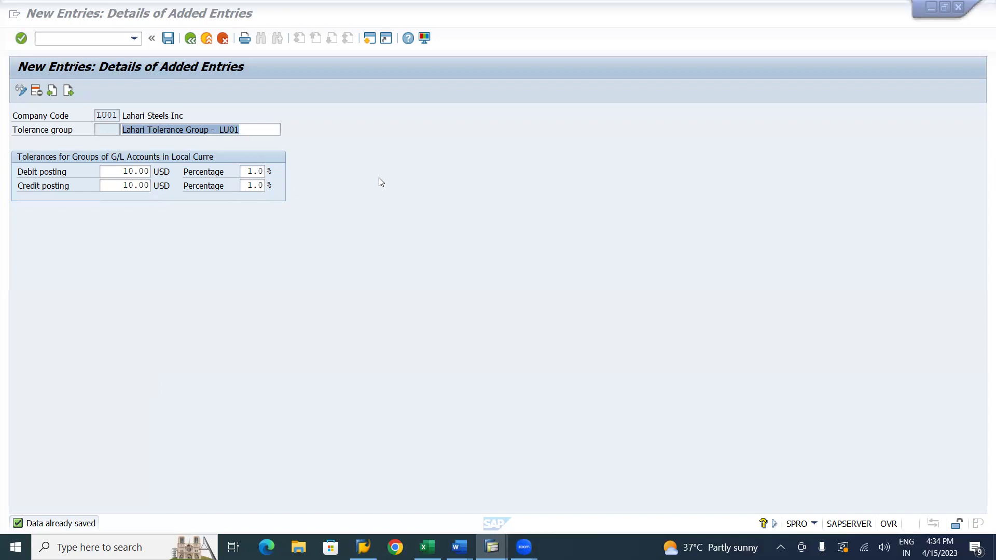
pyautogui.click(168, 39)
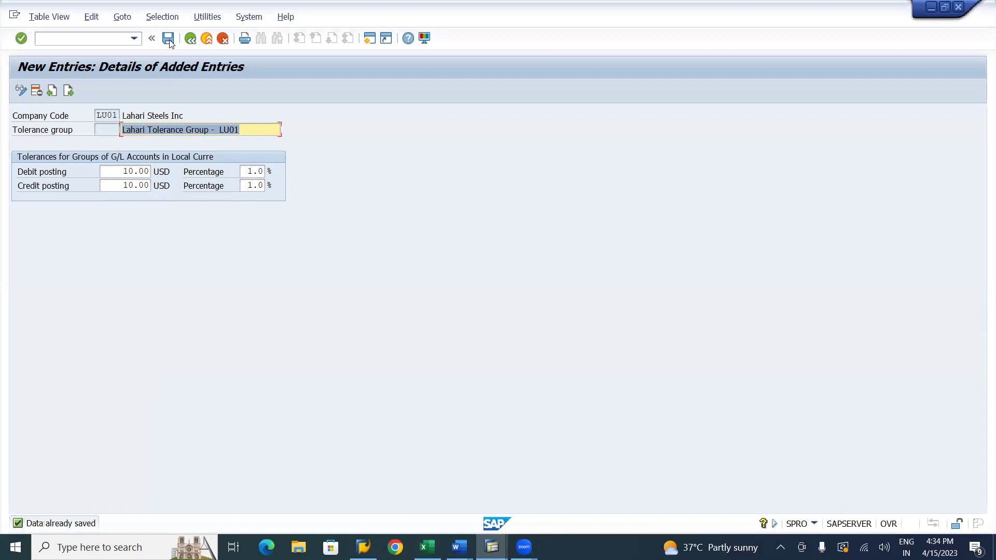
# Switch to the Word course notes and review the sections on defining employee tolerance groups and assigning users to them
pyautogui.hotkey('alt', 'Tab')
pyautogui.press('Tab')
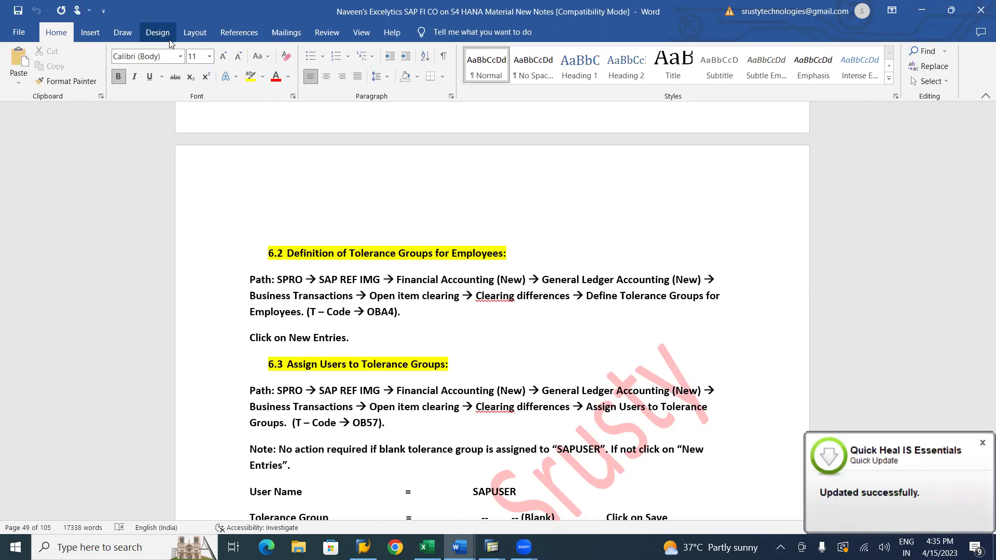
pyautogui.click(982, 444)
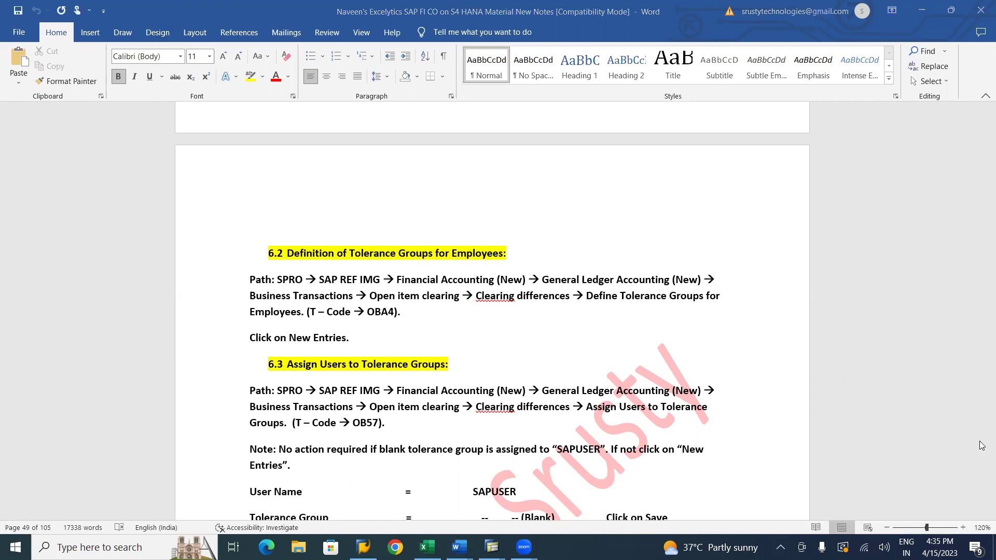
pyautogui.scroll(-5, 982, 445)
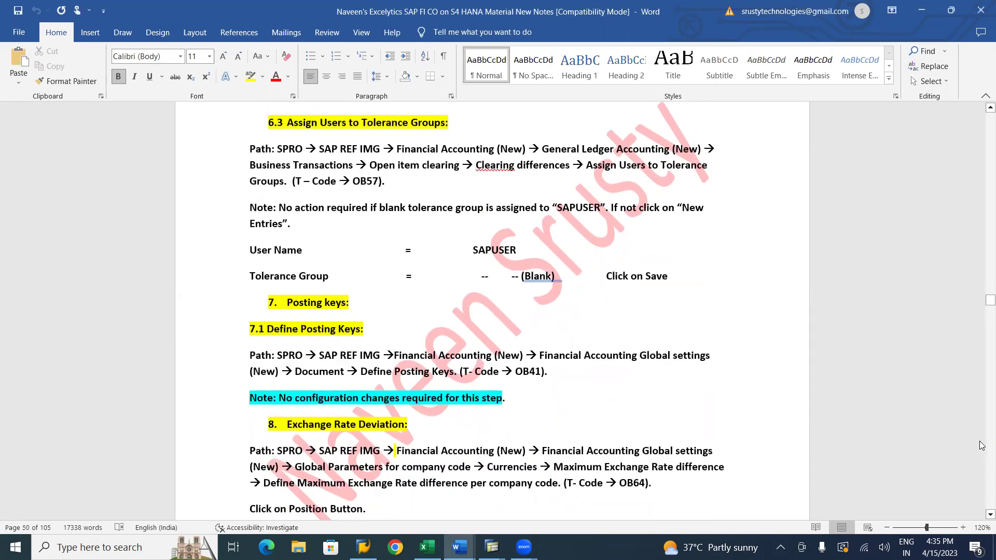
pyautogui.scroll(2, 982, 445)
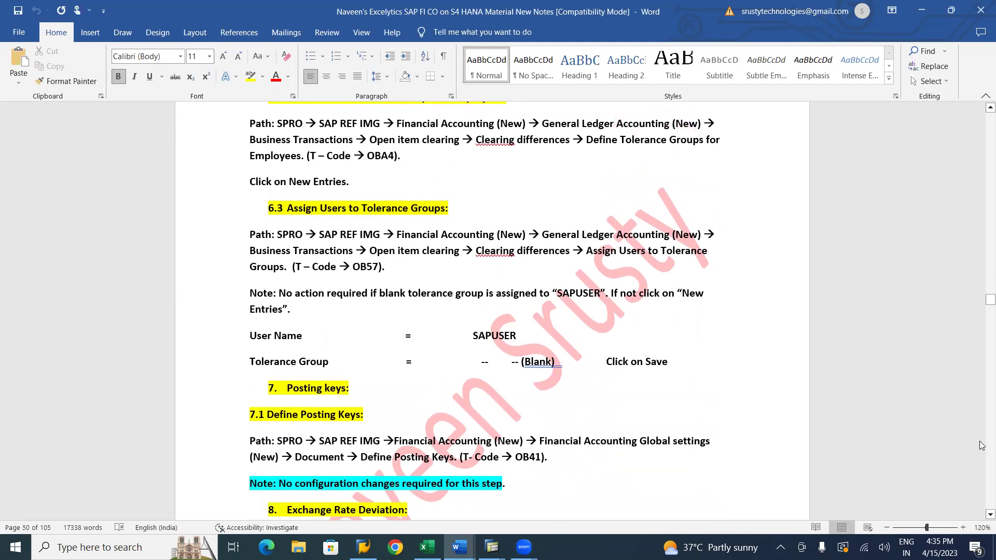
pyautogui.hotkey('alt', 'Tab')
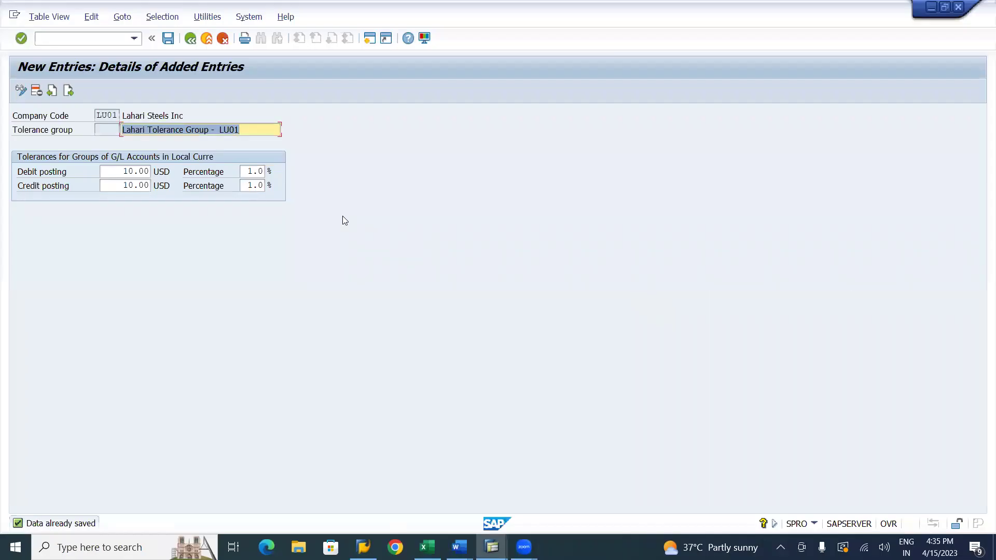
# Leave the saved G/L tolerance entries and return to the Display IMG structure
pyautogui.click(169, 41)
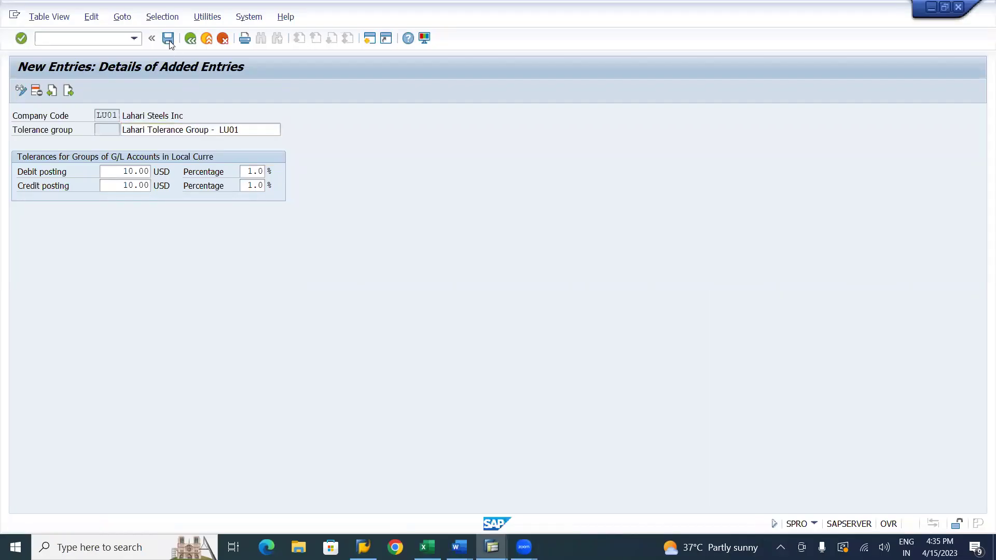
pyautogui.click(190, 40)
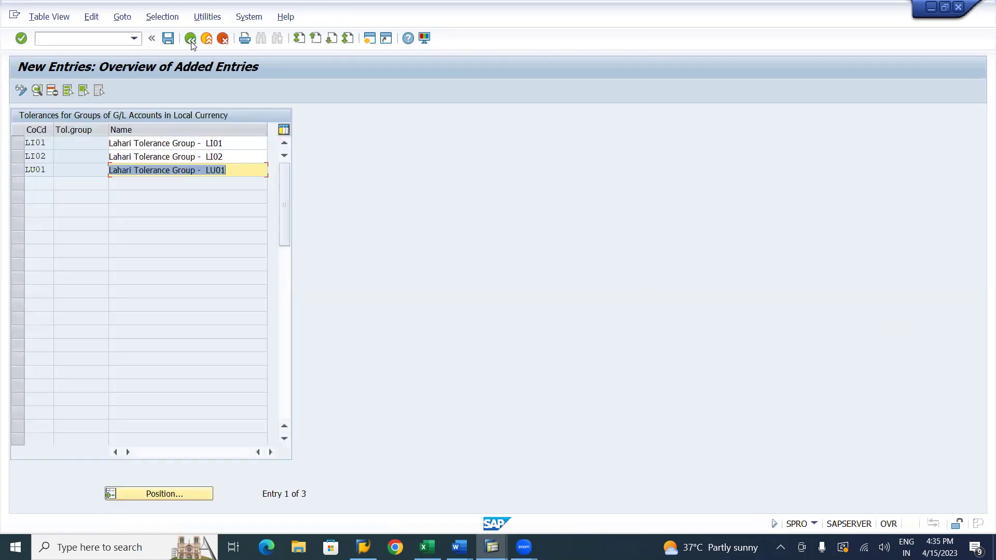
pyautogui.click(190, 40)
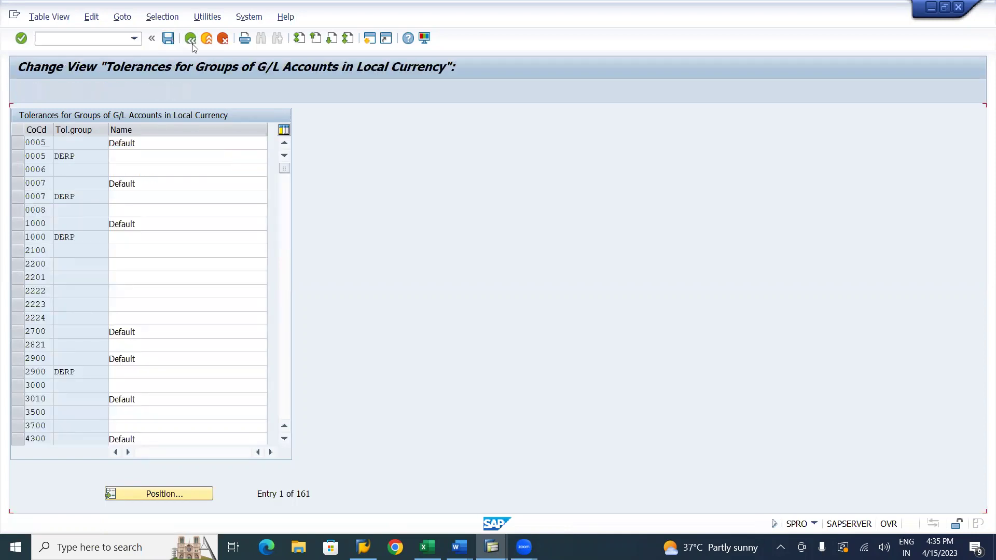
pyautogui.click(192, 41)
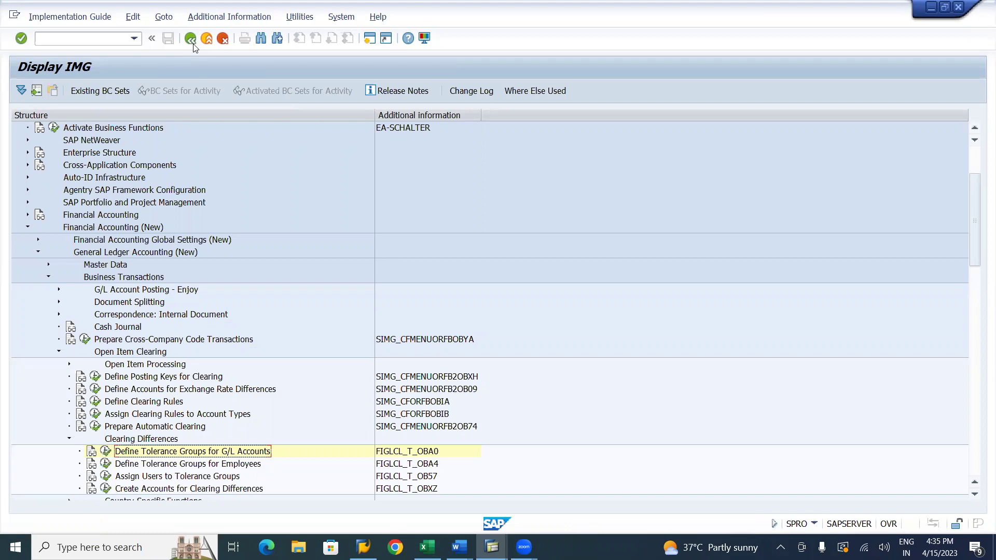
# Review the employee tolerance table in the Word document Document1, highlighting the limits in the CEO row
pyautogui.hotkey('alt', 'Tab')
pyautogui.press('Tab')
pyautogui.press('Tab')
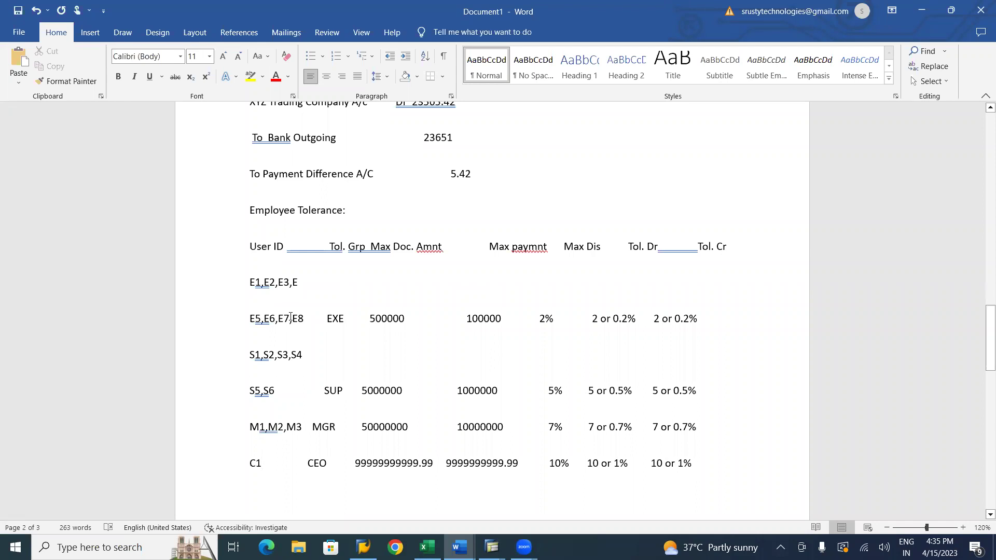
pyautogui.hotkey('alt', 'Tab')
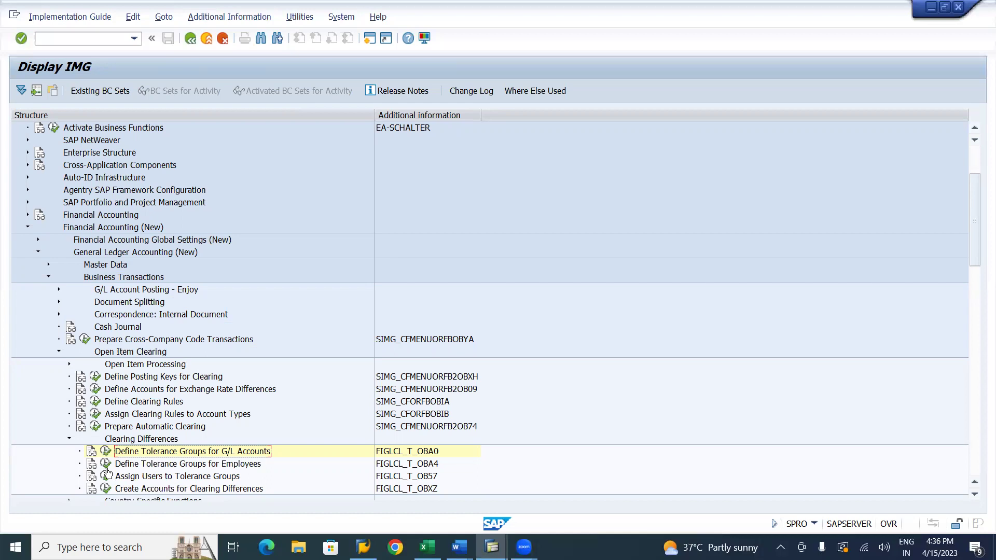
pyautogui.hotkey('alt', 'Tab')
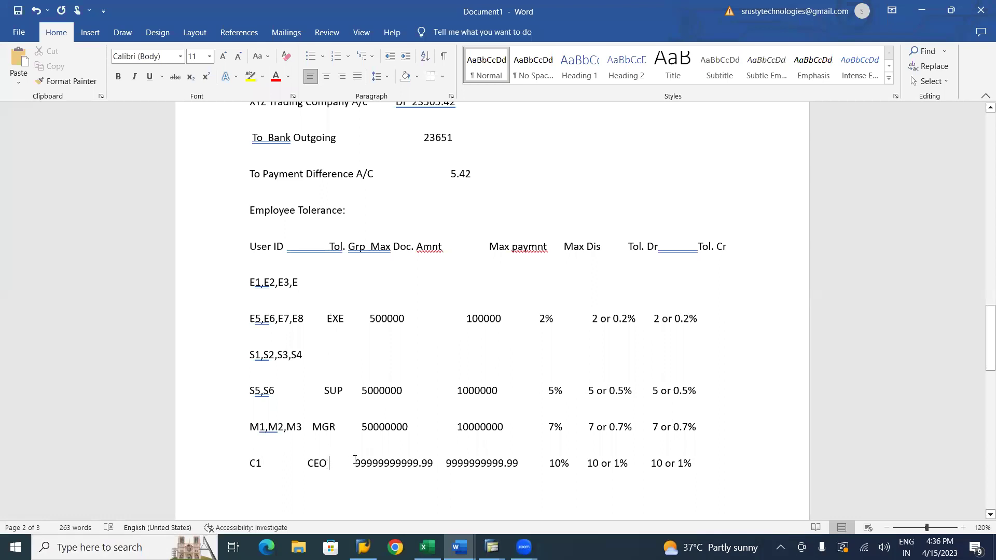
pyautogui.moveTo(355, 459); pyautogui.dragTo(702, 461)
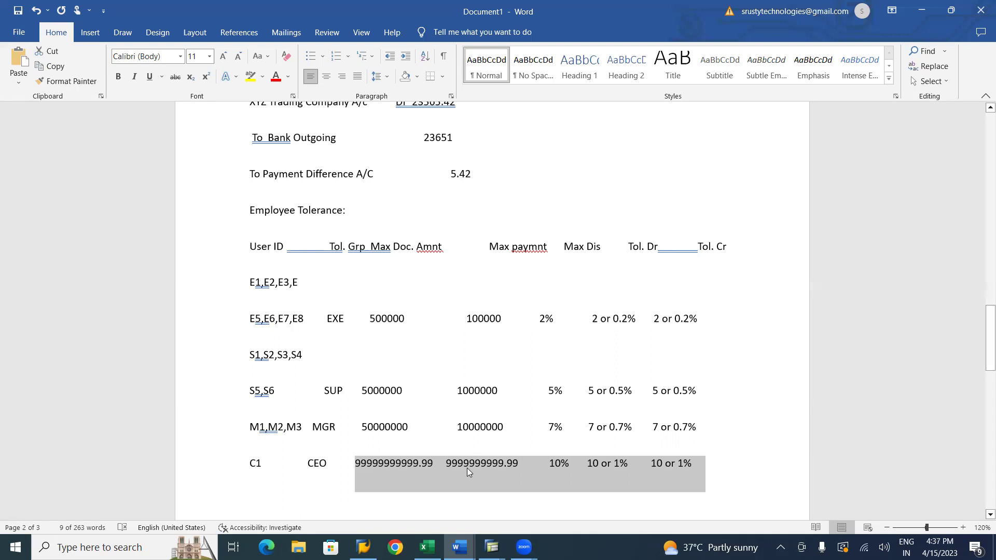
pyautogui.hotkey('alt', 'Tab')
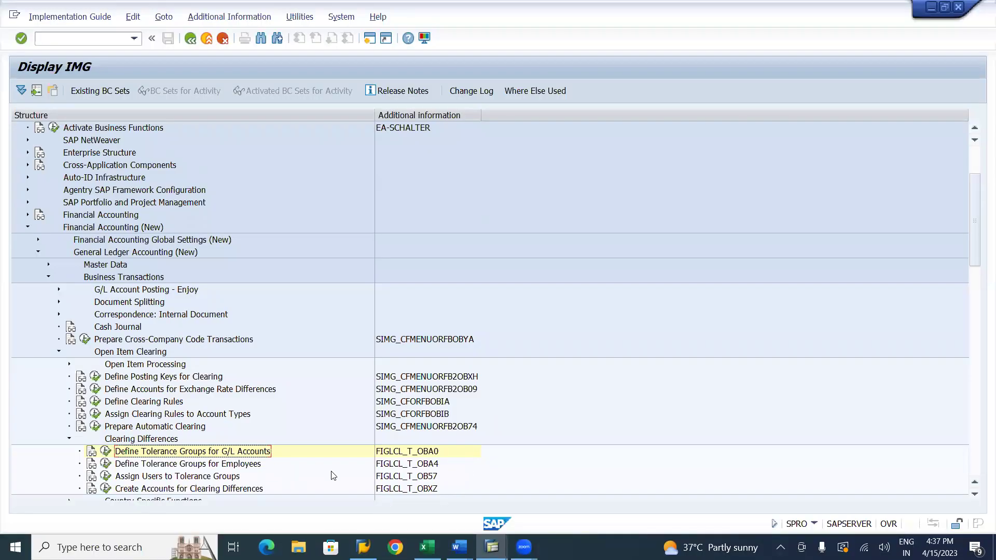
# Open Define Tolerance Groups for Employees in SAP and start a new entry for company code LI01 with a blank group
pyautogui.click(125, 468)
pyautogui.click(107, 474)
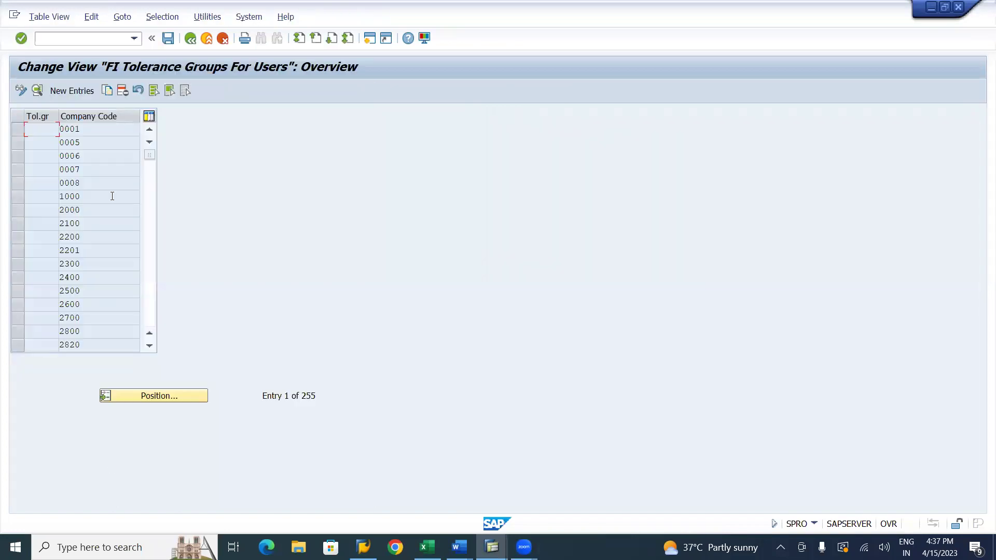
pyautogui.click(80, 90)
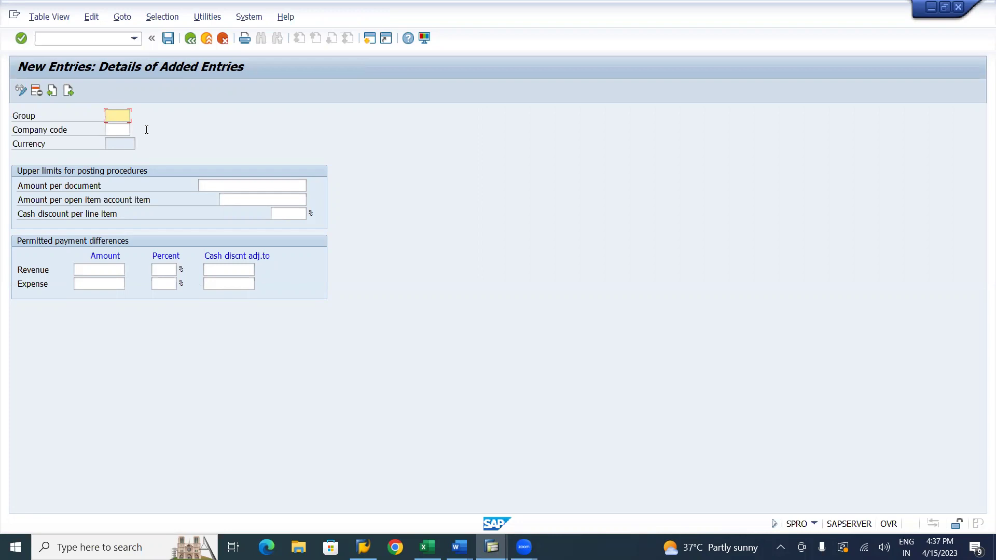
pyautogui.click(113, 129)
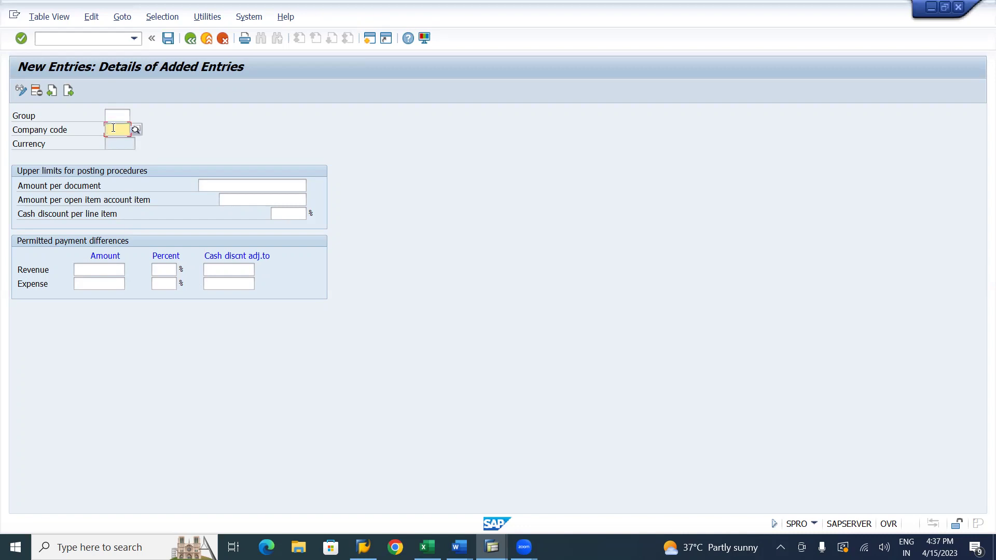
pyautogui.write('1')
pyautogui.press('Down')
pyautogui.press('Return')
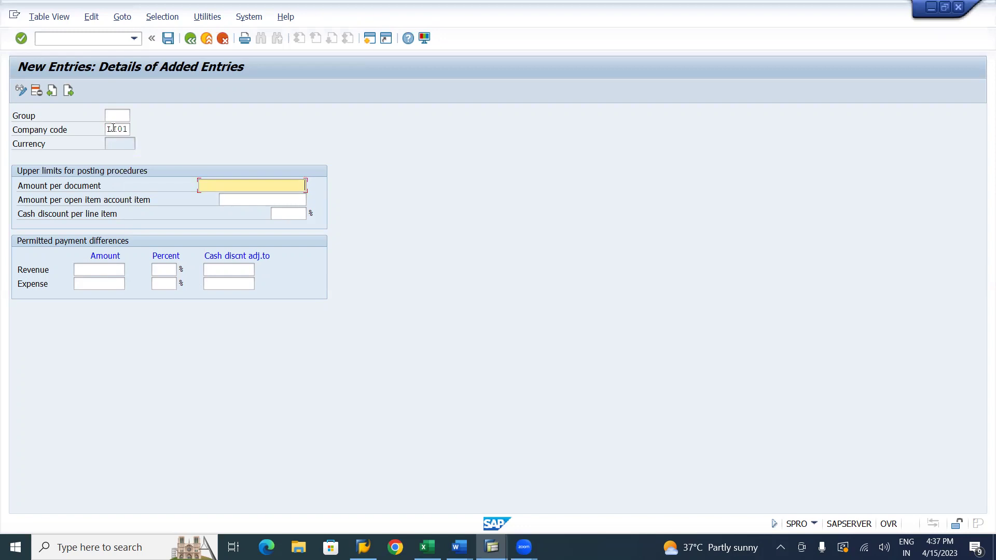
pyautogui.press('Return')
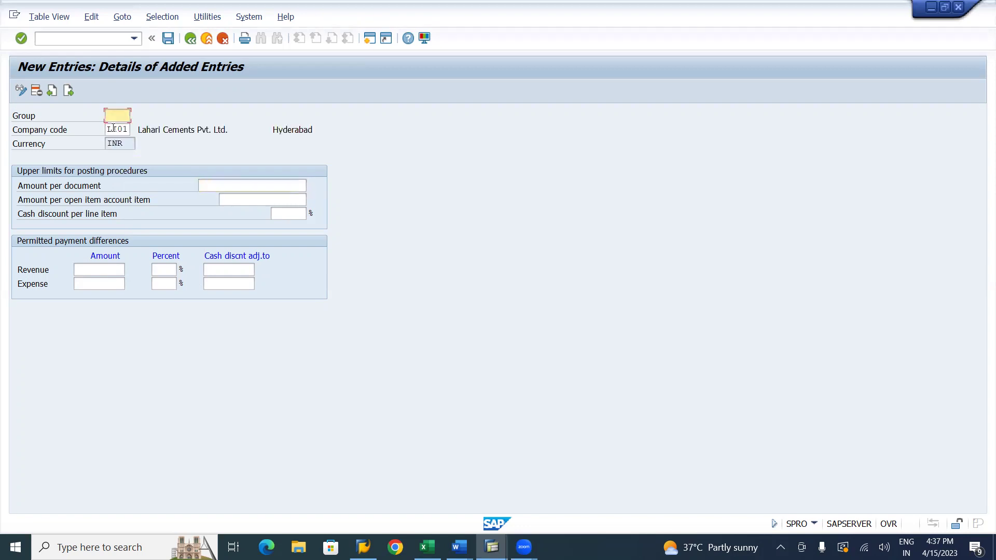
# Set LI01's upper limit for the amount per document to 9,999,999,999,999
pyautogui.click(216, 190)
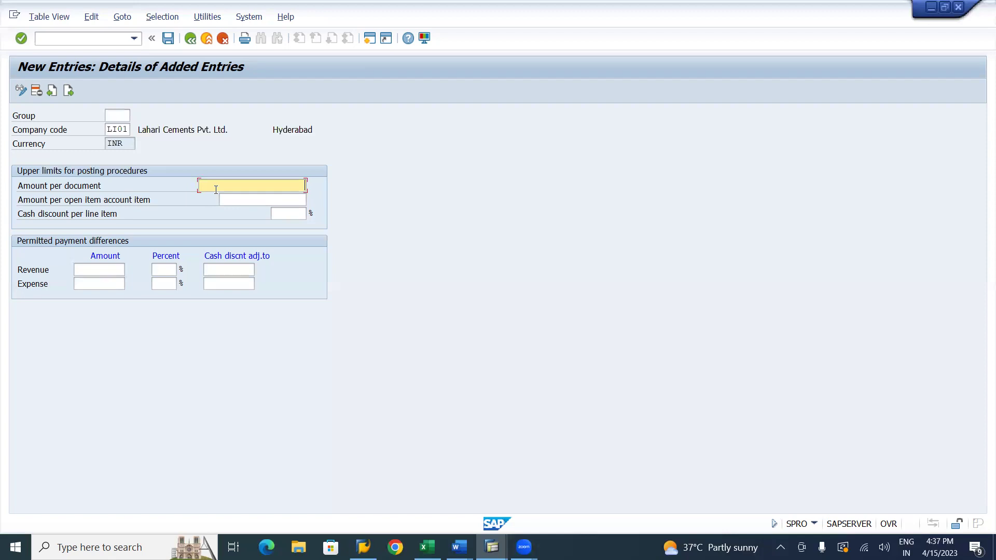
pyautogui.write('99999999999999')
pyautogui.press('Return')
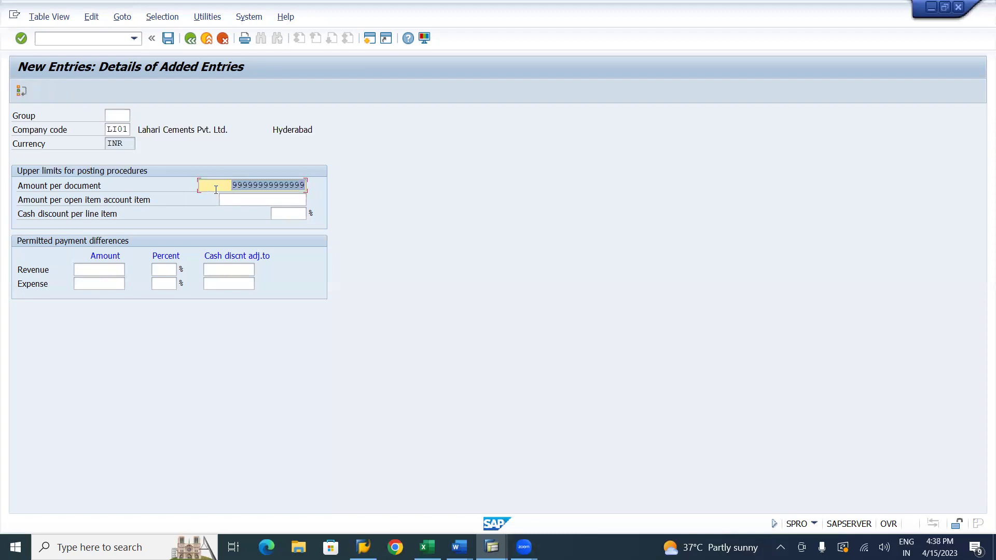
pyautogui.press('BackSpace')
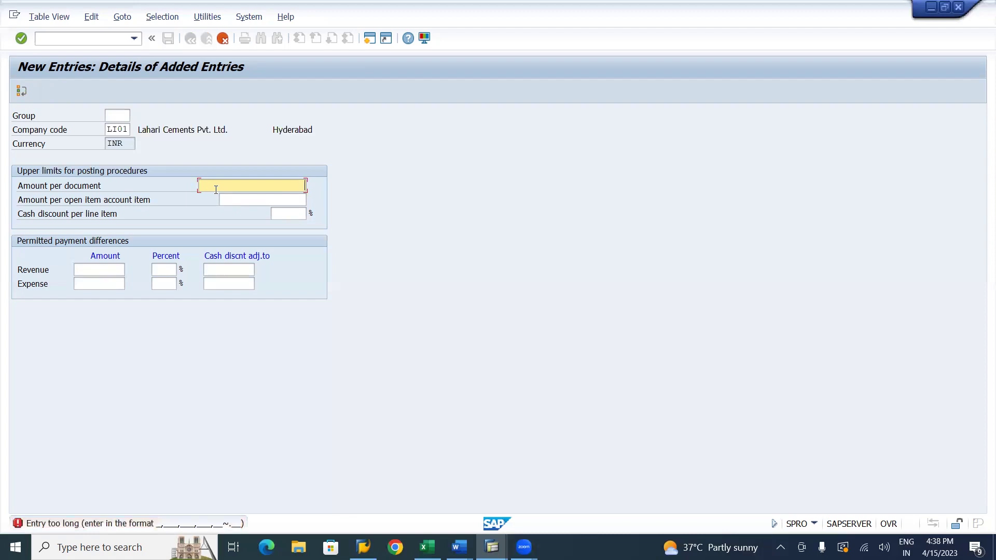
pyautogui.press('BackSpace')
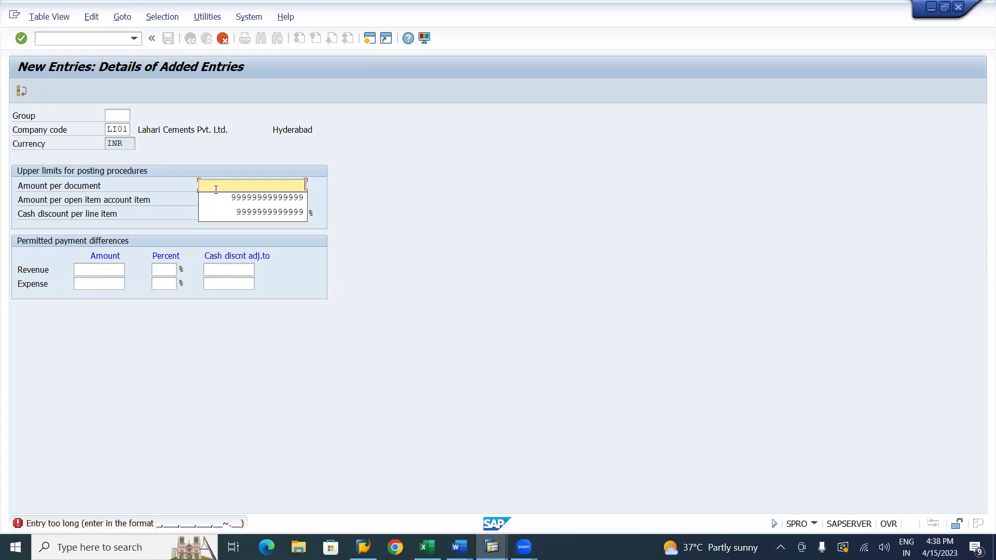
pyautogui.click(250, 217)
pyautogui.press('Return')
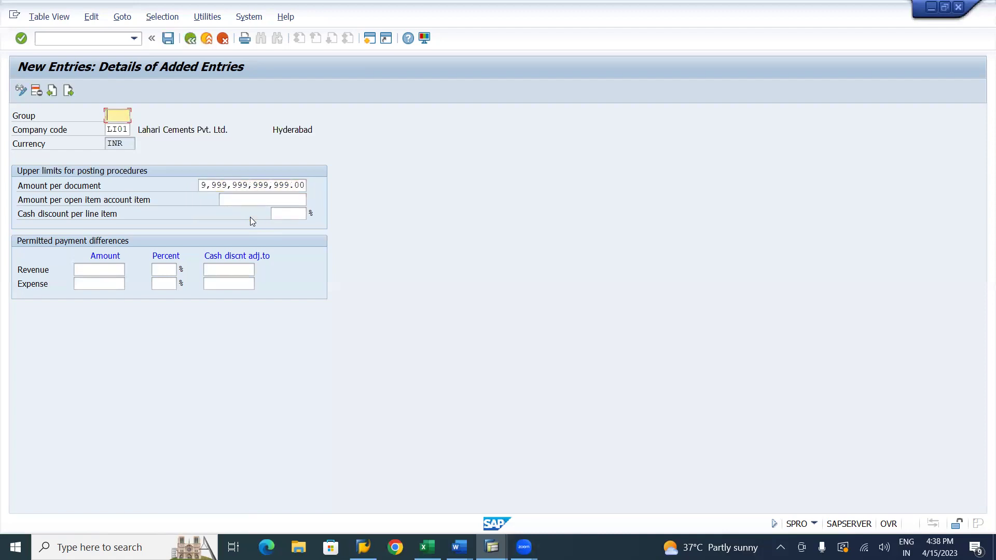
# Set the amount per open item account item to 9,999,999,999 and the cash discount per line item to 10 %
pyautogui.click(263, 199)
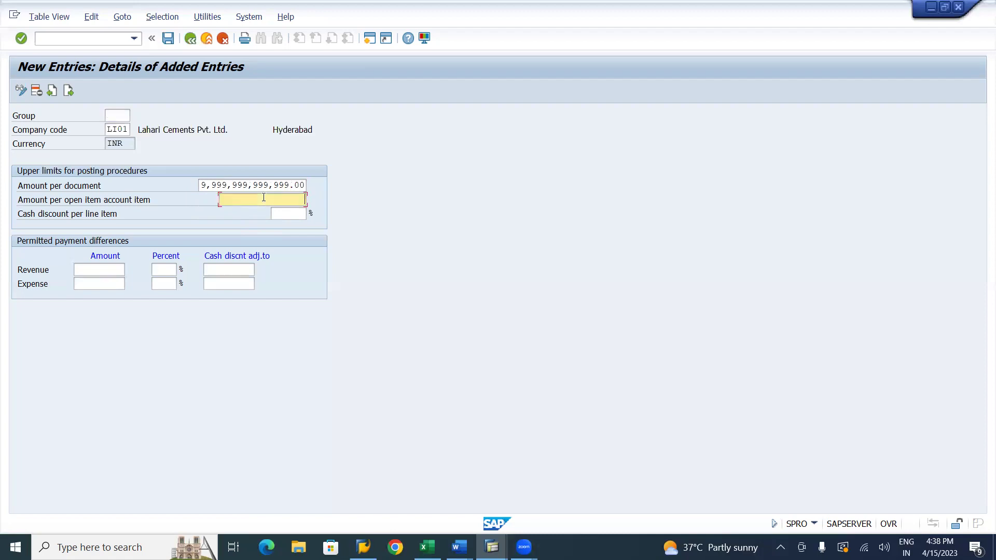
pyautogui.click(263, 198)
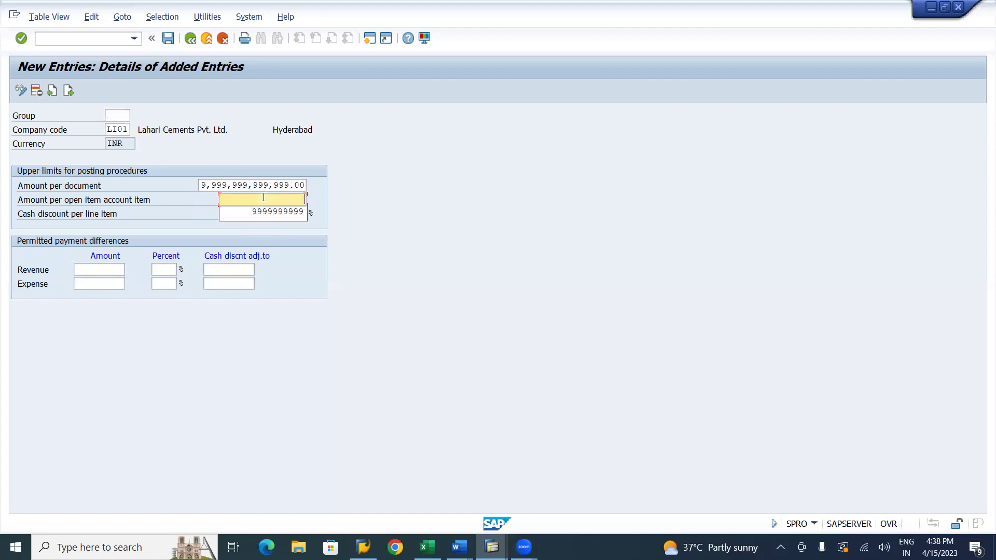
pyautogui.click(262, 215)
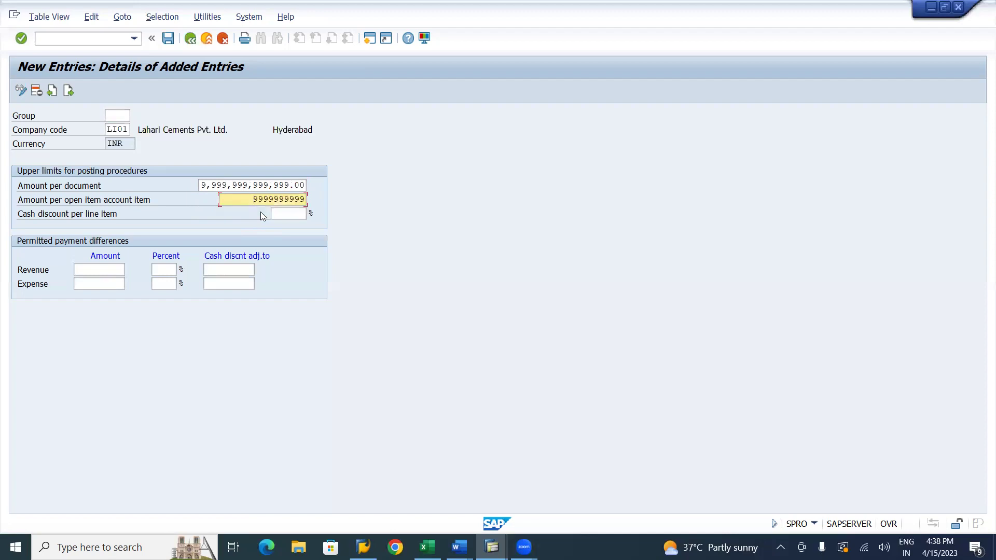
pyautogui.press('Return')
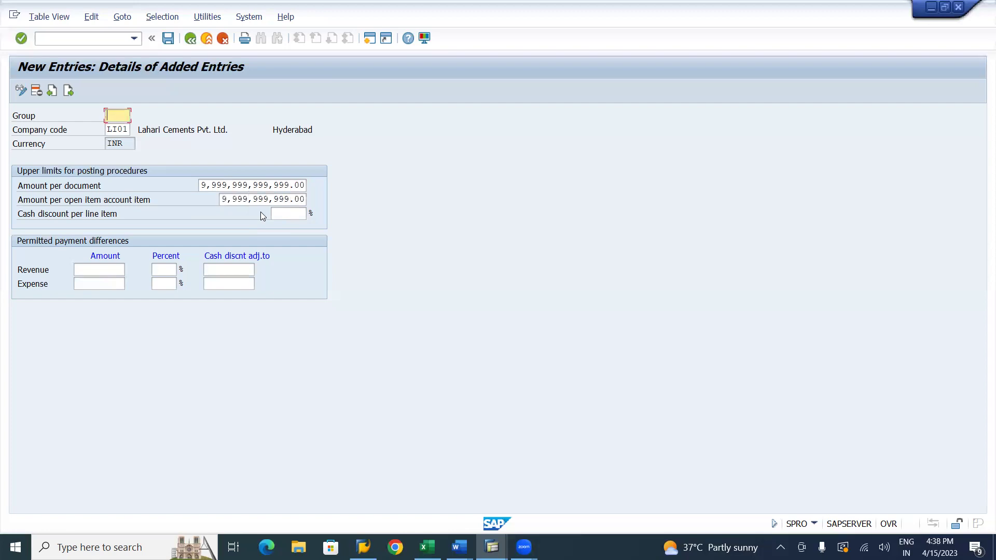
pyautogui.click(298, 212)
pyautogui.write('10')
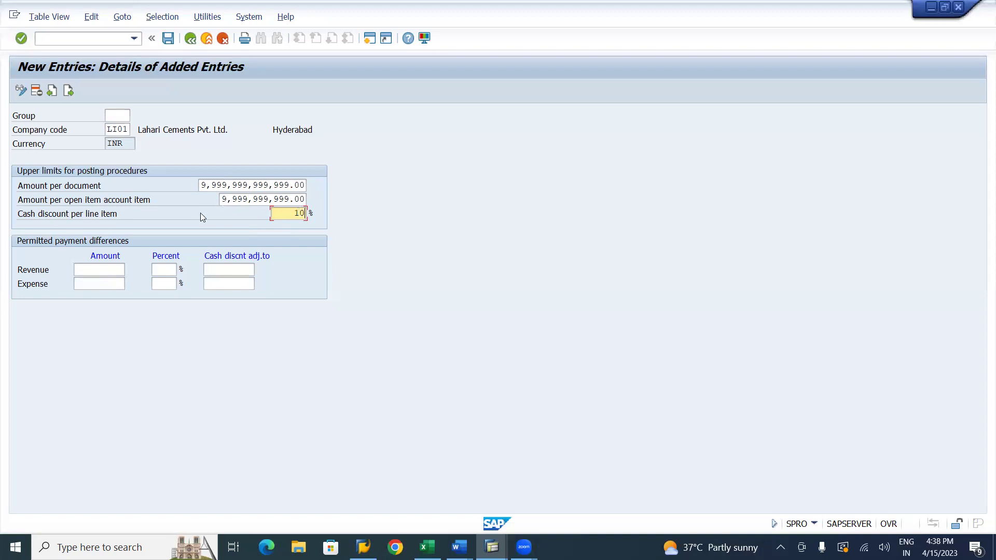
# Set LI01's permitted payment differences to 10 and 1 % for revenue and expense, and save under customizing request SR2K900004
pyautogui.click(115, 265)
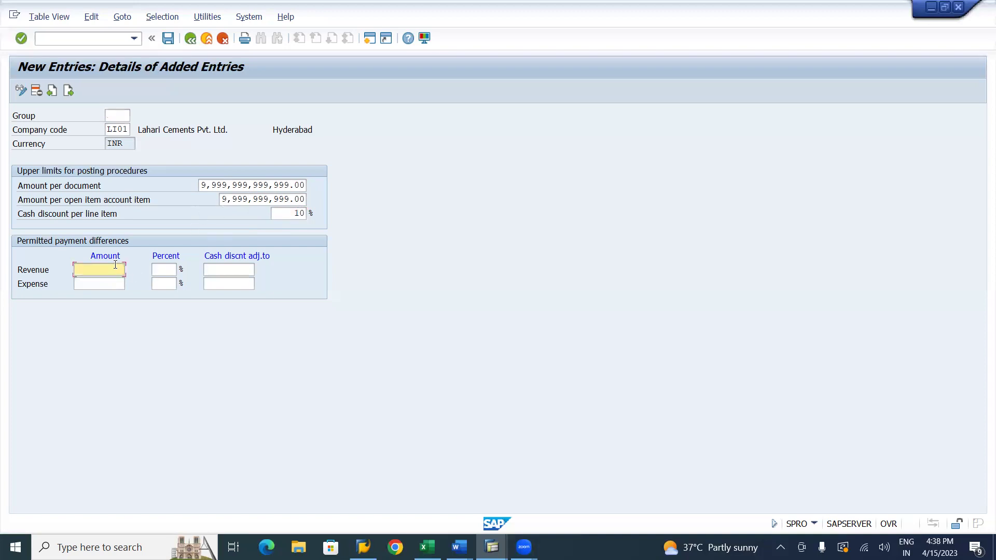
pyautogui.write('10')
pyautogui.press('Down')
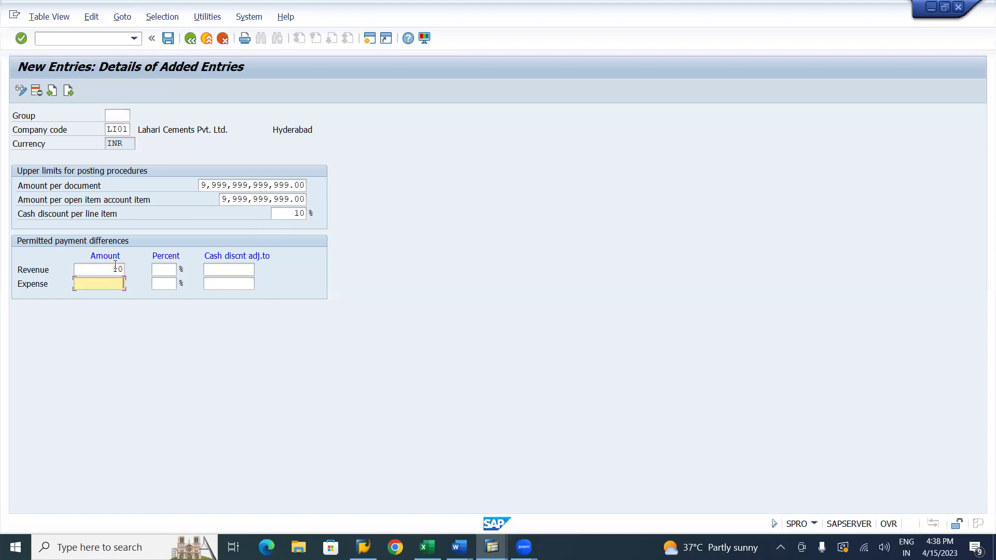
pyautogui.write('10')
pyautogui.click(163, 268)
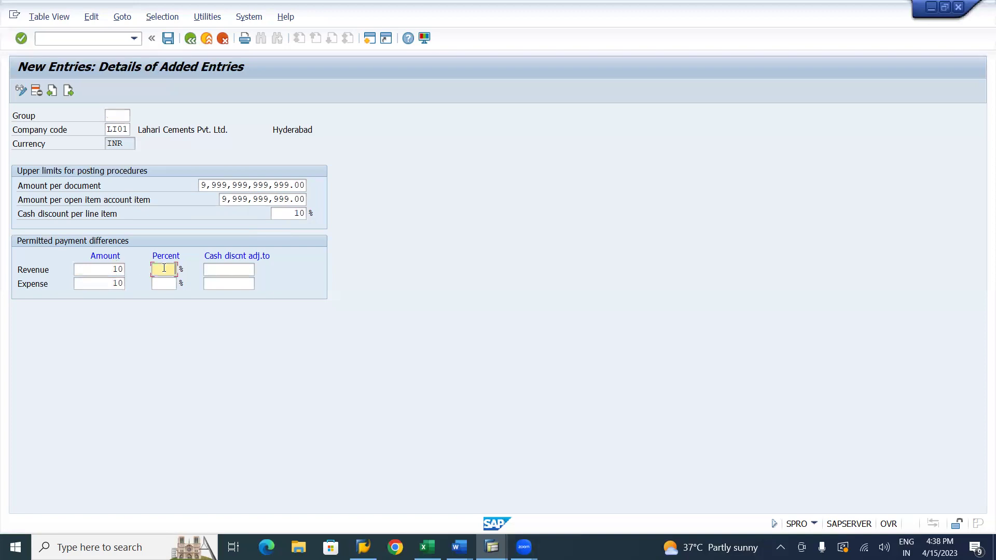
pyautogui.write('1')
pyautogui.press('Down')
pyautogui.write('1')
pyautogui.press('Return')
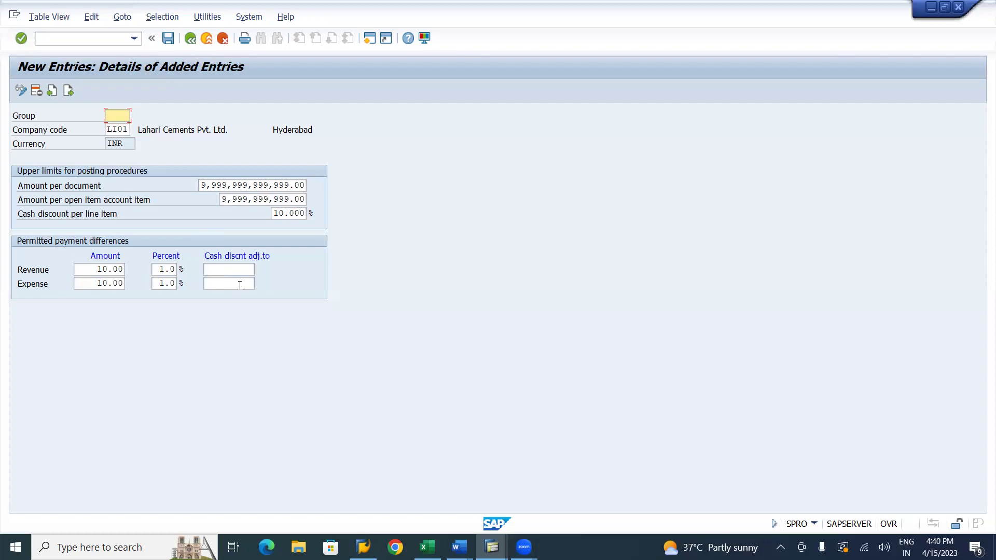
pyautogui.click(168, 36)
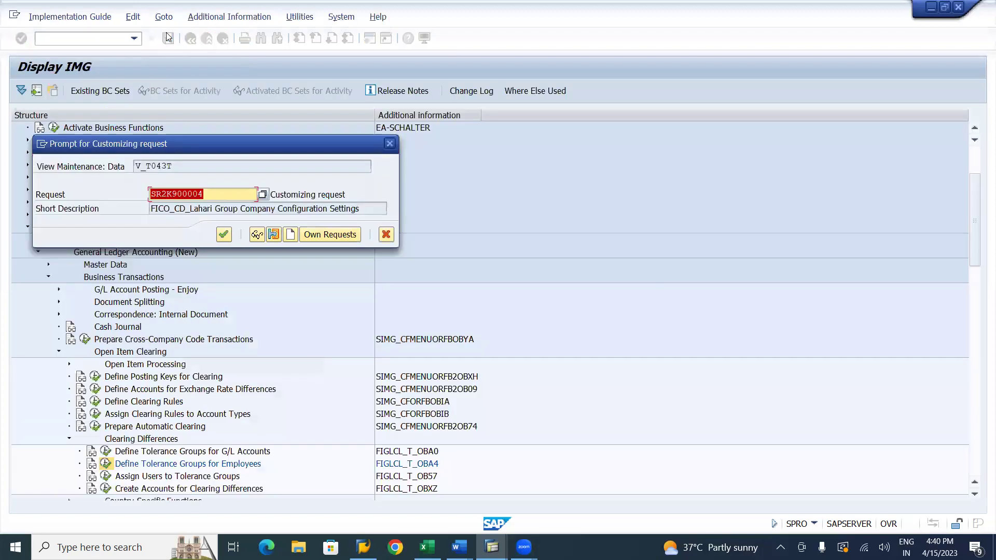
pyautogui.click(224, 235)
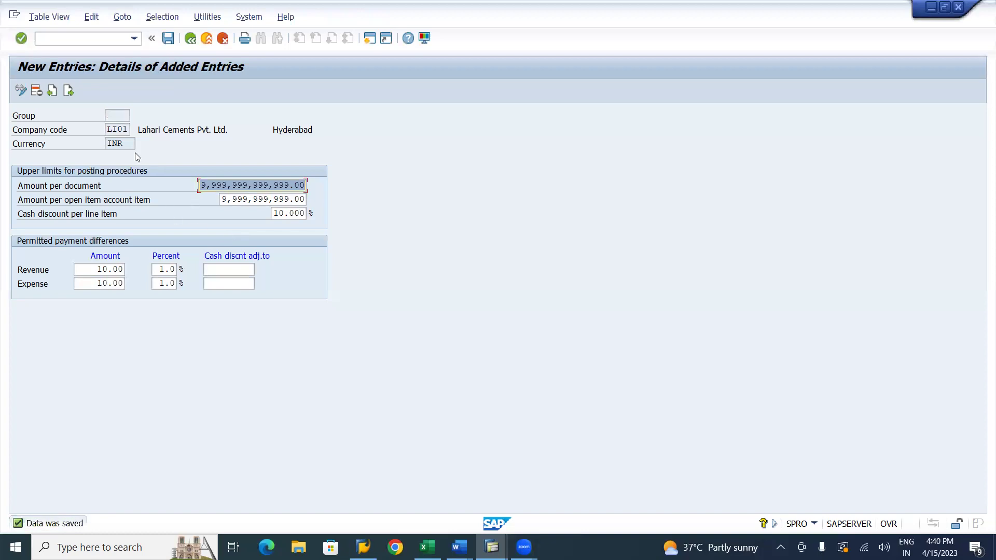
# Start the next employee tolerance entry for company code LI02 with a blank group
pyautogui.click(69, 91)
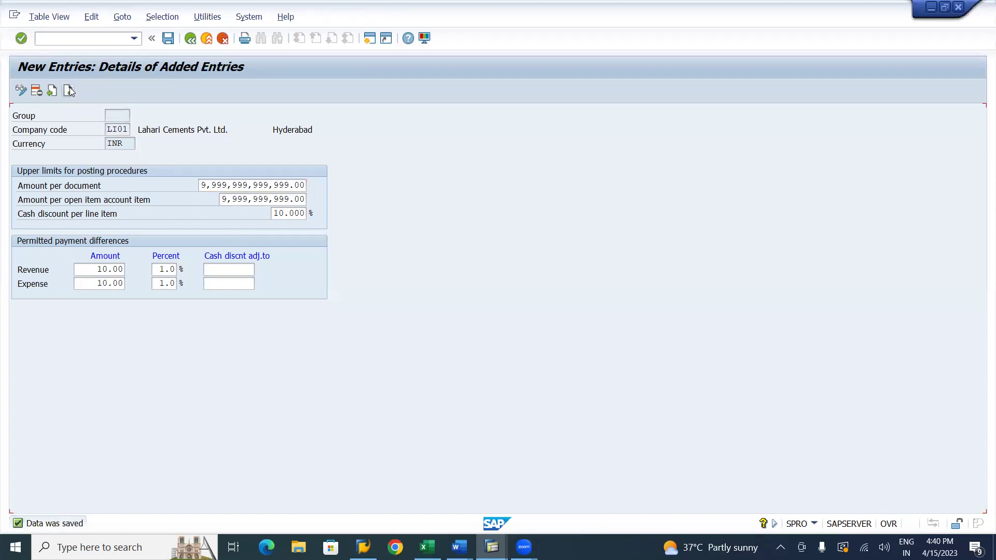
pyautogui.press('Tab')
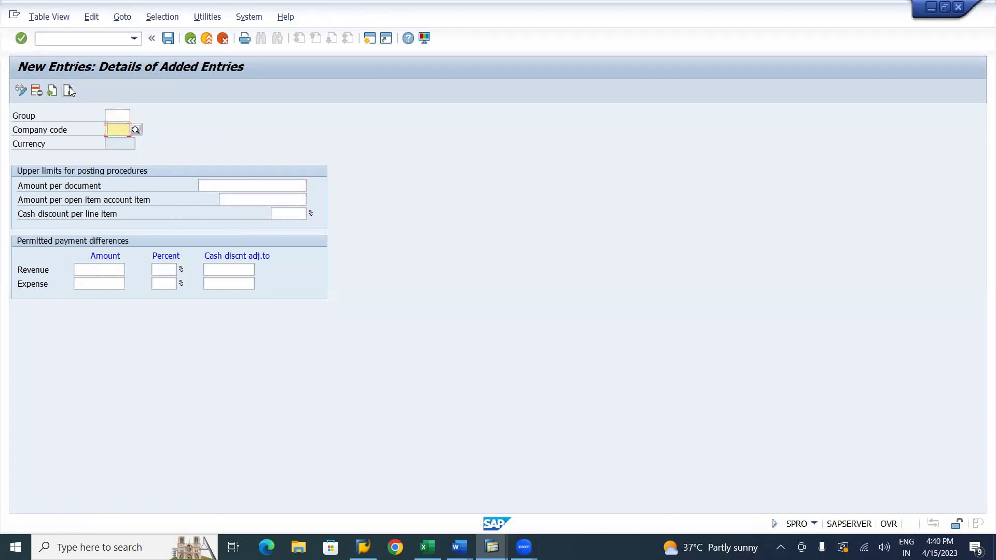
pyautogui.write('LI02')
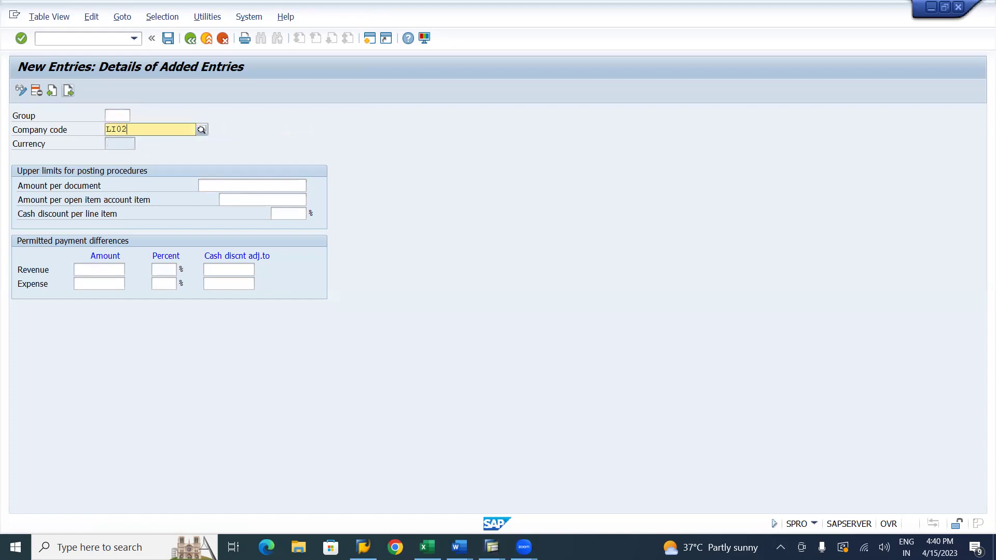
pyautogui.press('Down')
pyautogui.press('Tab')
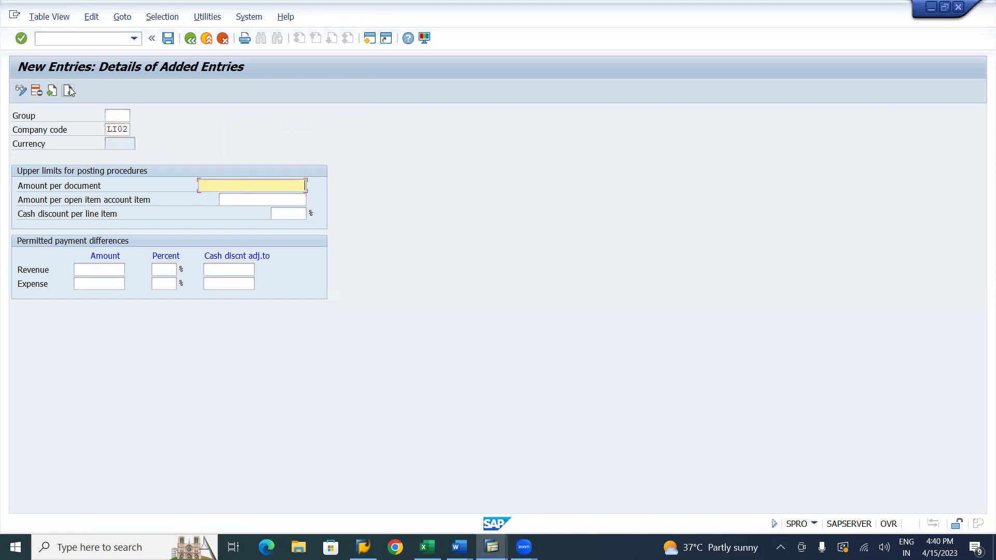
# Set LI02's upper limits to 9,999,999,999,999 per document, 9,999,999,999 per open item account item and 10 % cash discount per line item
pyautogui.press('Down')
pyautogui.press('Down')
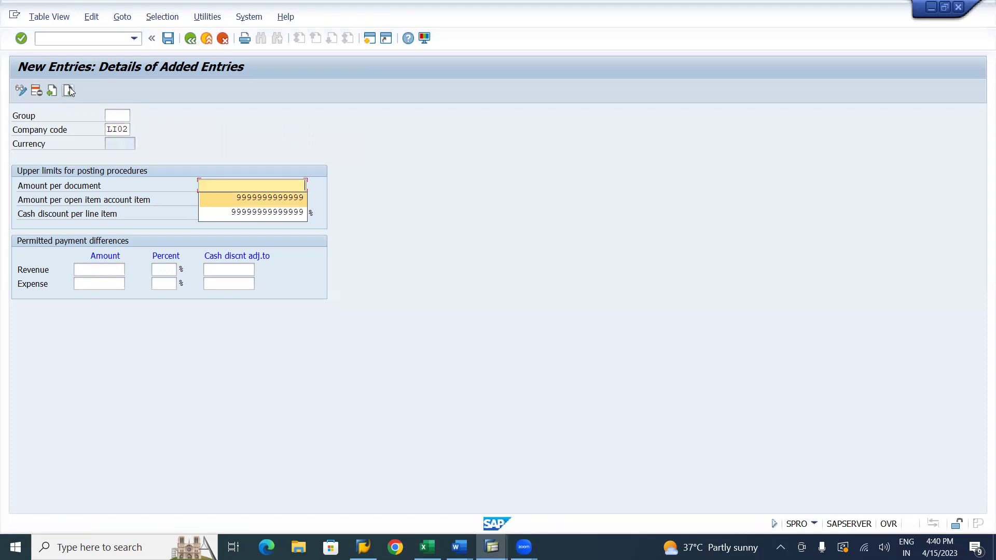
pyautogui.press('Tab')
pyautogui.press('Down')
pyautogui.press('Down')
pyautogui.press('Tab')
pyautogui.press('Down')
pyautogui.press('Down')
pyautogui.press('Tab')
# Set LI02's permitted payment differences to 10 and 1 % for both revenue and expense, and save the entry
pyautogui.press('Down')
pyautogui.press('Down')
pyautogui.press('Tab')
pyautogui.write('1')
pyautogui.press('Tab')
pyautogui.press('Tab')
pyautogui.press('Down')
pyautogui.press('Down')
pyautogui.press('Tab')
pyautogui.write('1')
pyautogui.press('Tab')
pyautogui.press('Return')
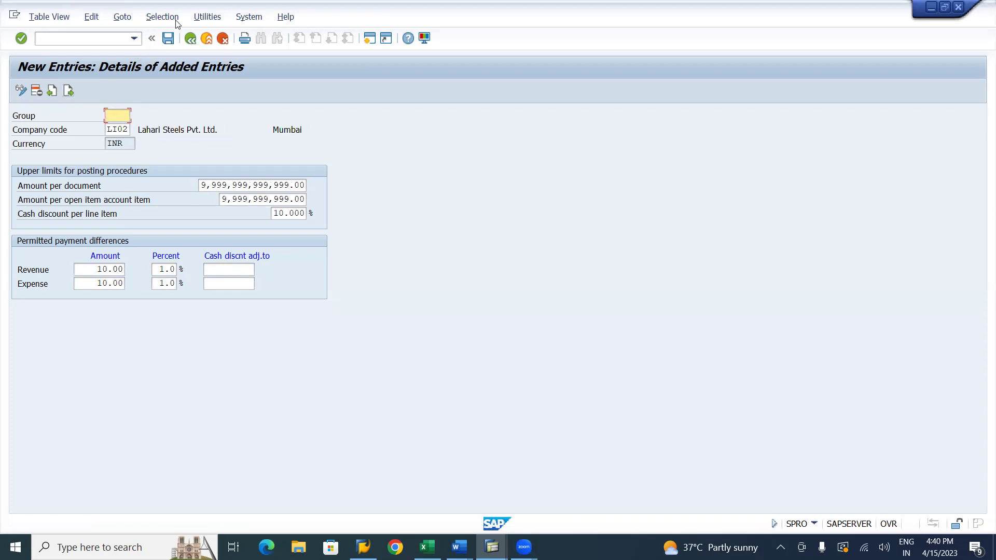
pyautogui.click(170, 39)
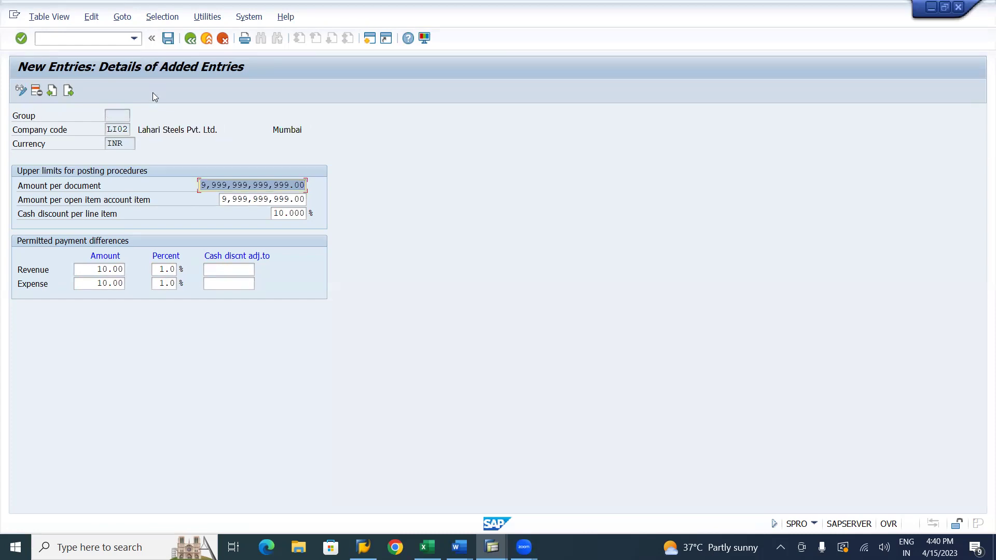
# Start another employee tolerance entry for company code LU01, leaving the group blank
pyautogui.click(69, 91)
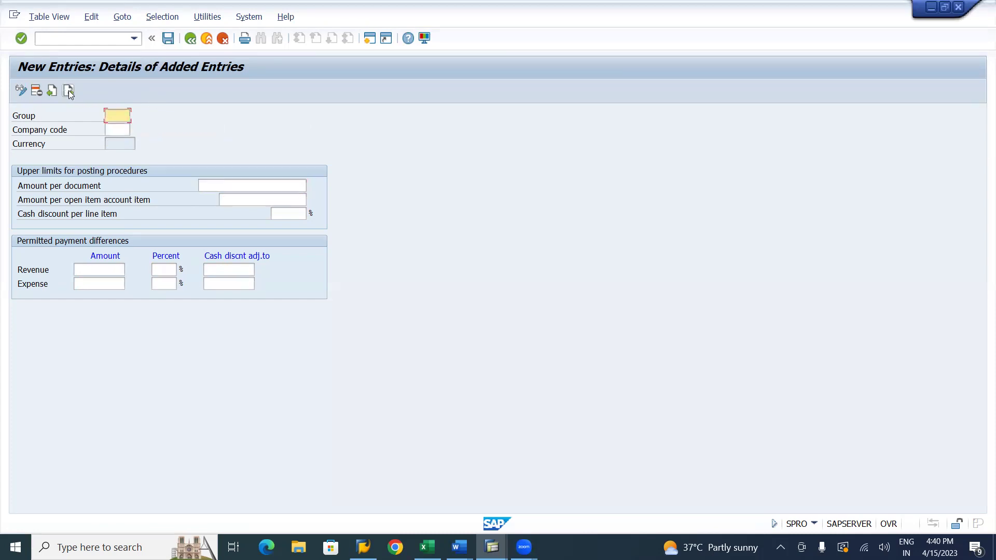
pyautogui.press('Tab')
pyautogui.press('Down')
pyautogui.press('Down')
pyautogui.press('Down')
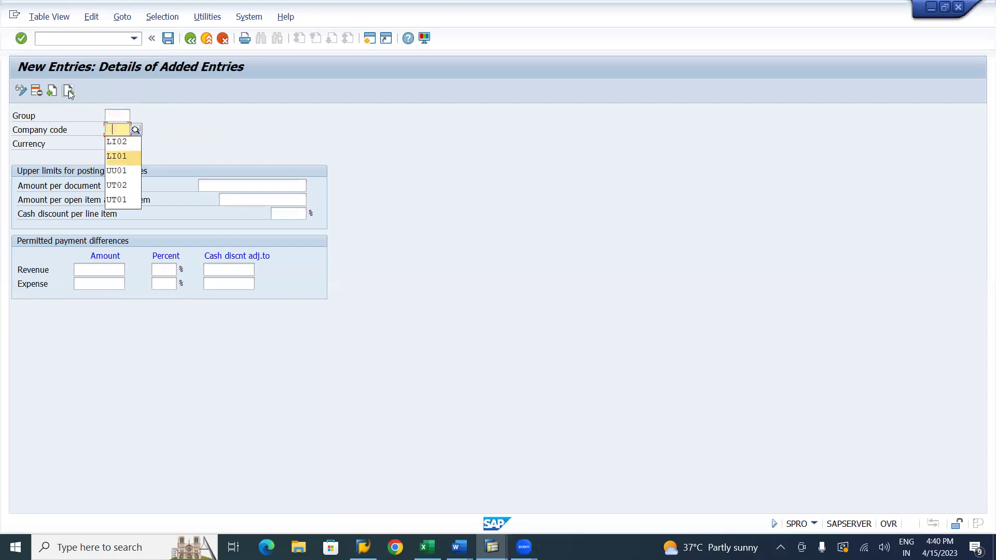
pyautogui.press('Down')
pyautogui.press('Up')
pyautogui.press('Up')
pyautogui.press('Up')
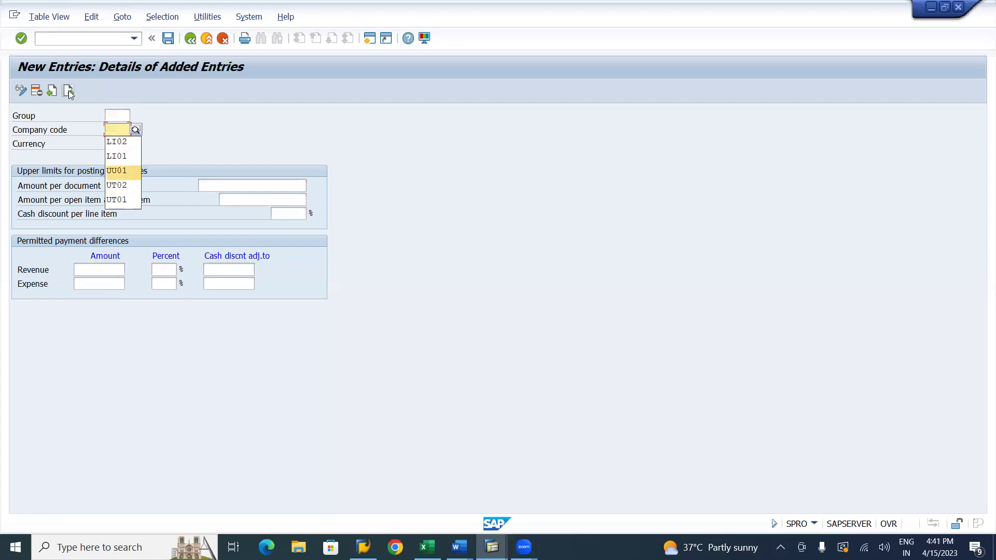
pyautogui.write('LU0')
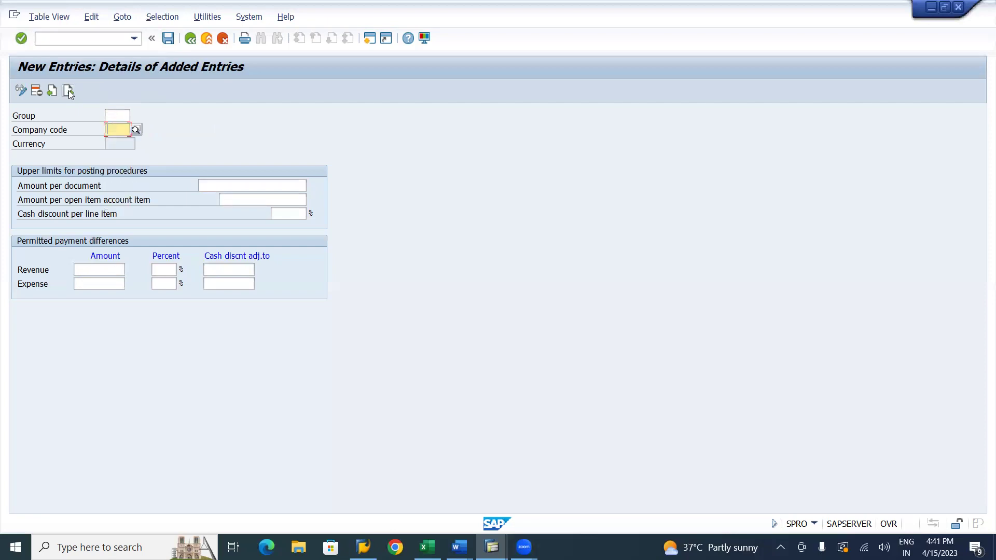
pyautogui.write('1')
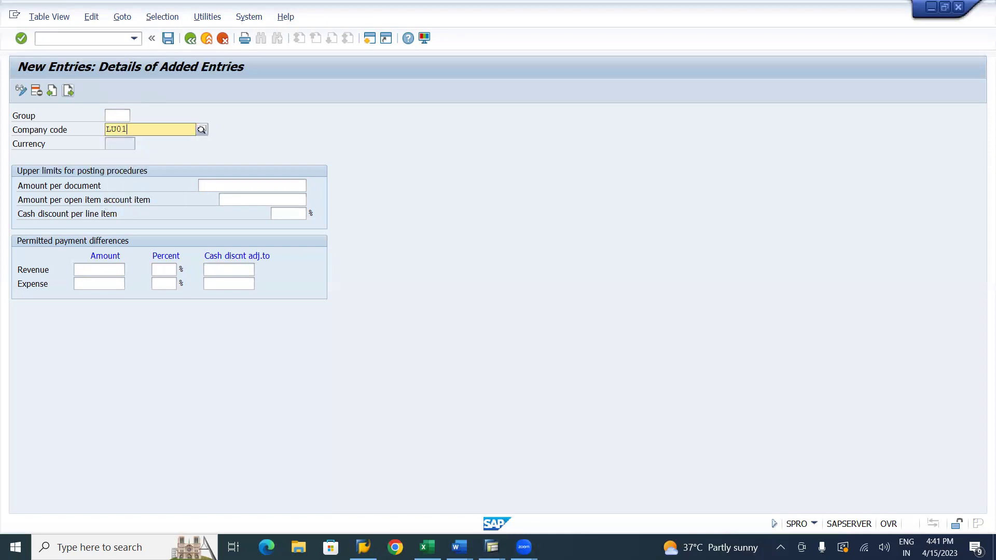
pyautogui.press('Tab')
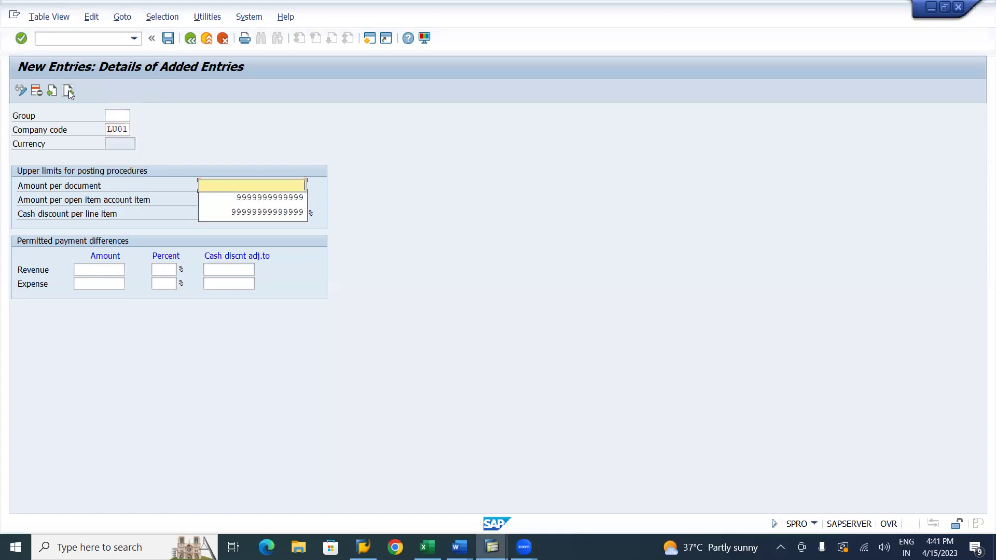
# Set LU01's upper limits to 9,999,999,999,999 per document, 9,999,999,999 per open item account item and 10 % cash discount per line item
pyautogui.press('Tab')
pyautogui.hotkey('shift', 'Tab')
pyautogui.write('9999999999999')
pyautogui.press('Tab')
pyautogui.write('9999999999')
pyautogui.press('Tab')
pyautogui.write('10')
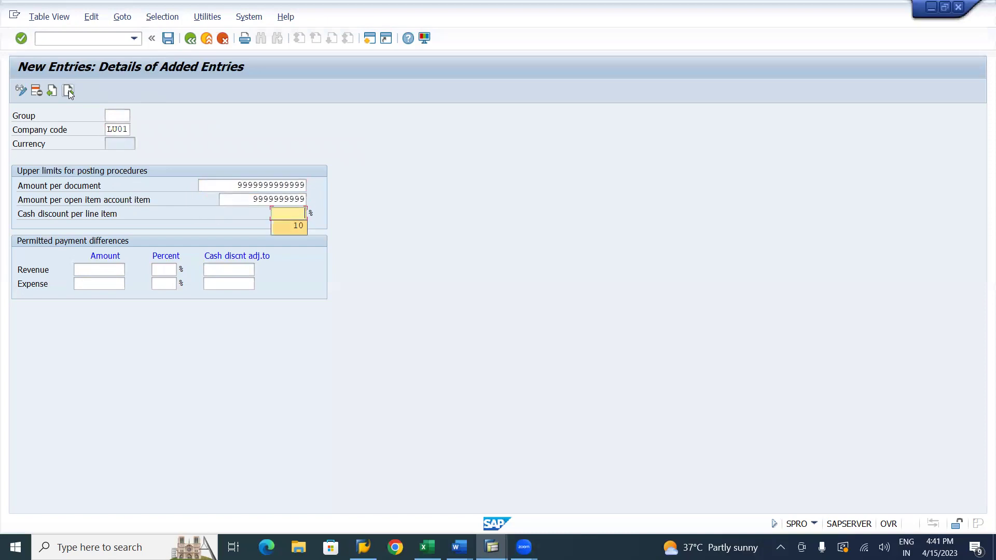
pyautogui.press('Tab')
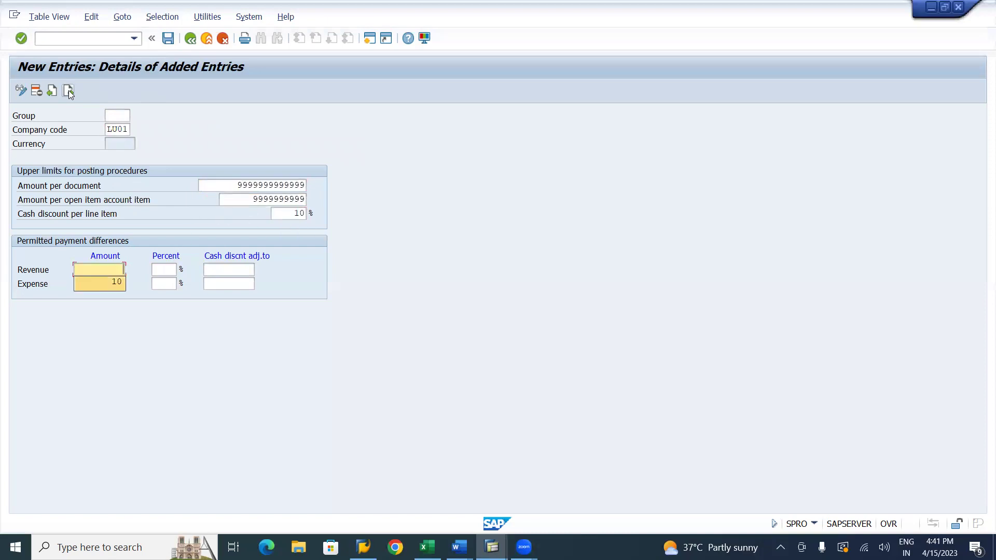
# Set LU01's permitted payment differences to 10 and 1 % for both revenue and expense, and save the entry
pyautogui.write('10')
pyautogui.press('Tab')
pyautogui.write('1')
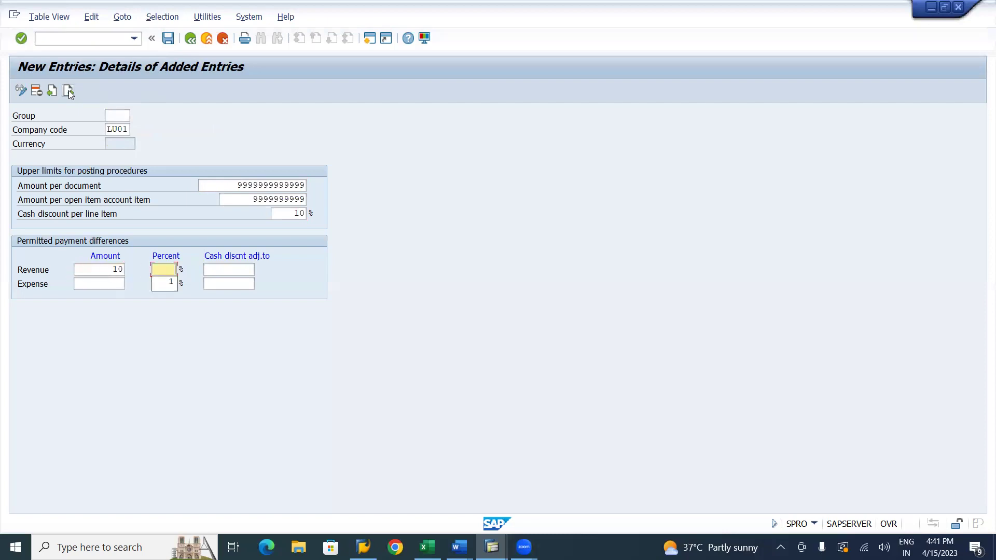
pyautogui.press('Tab')
pyautogui.press('Return')
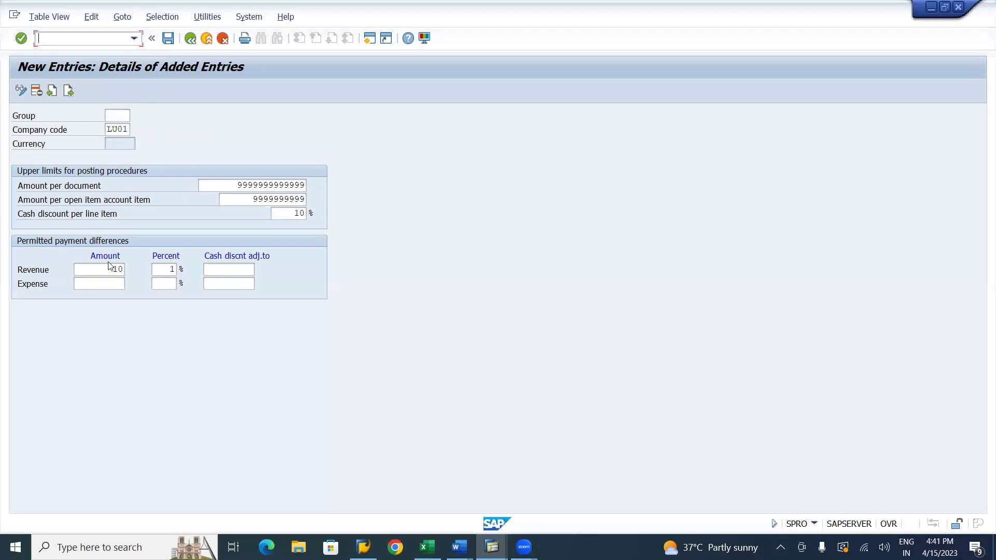
pyautogui.click(104, 280)
pyautogui.write('10')
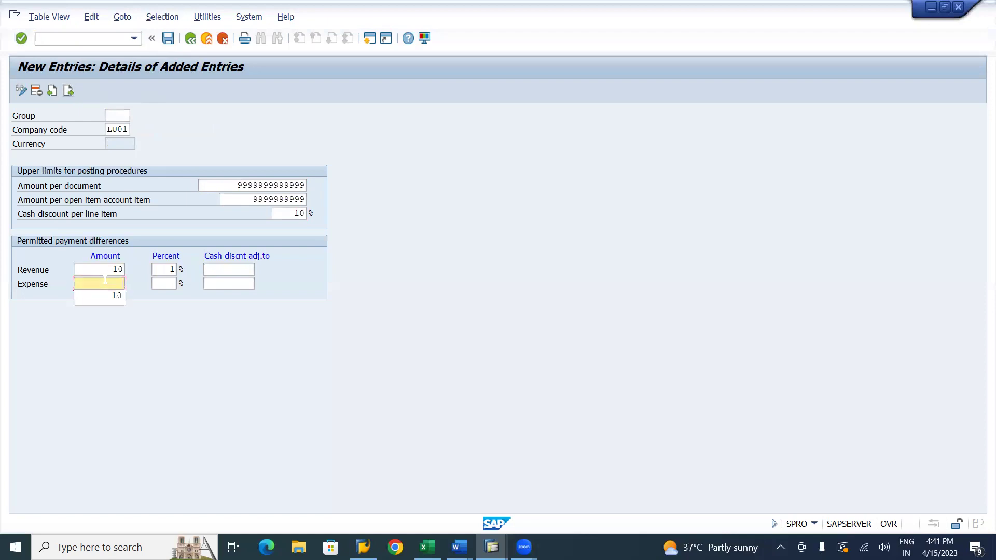
pyautogui.press('Tab')
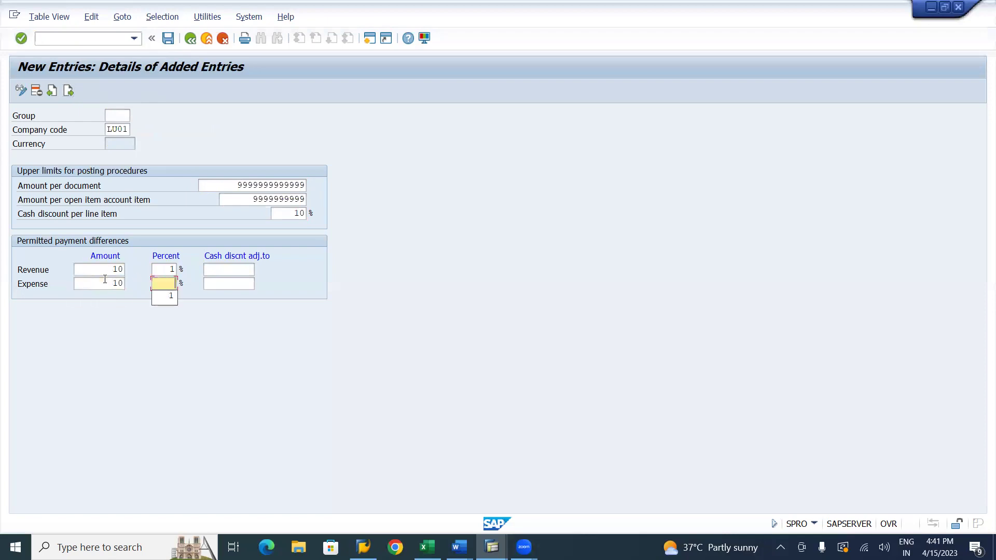
pyautogui.write('1')
pyautogui.press('Return')
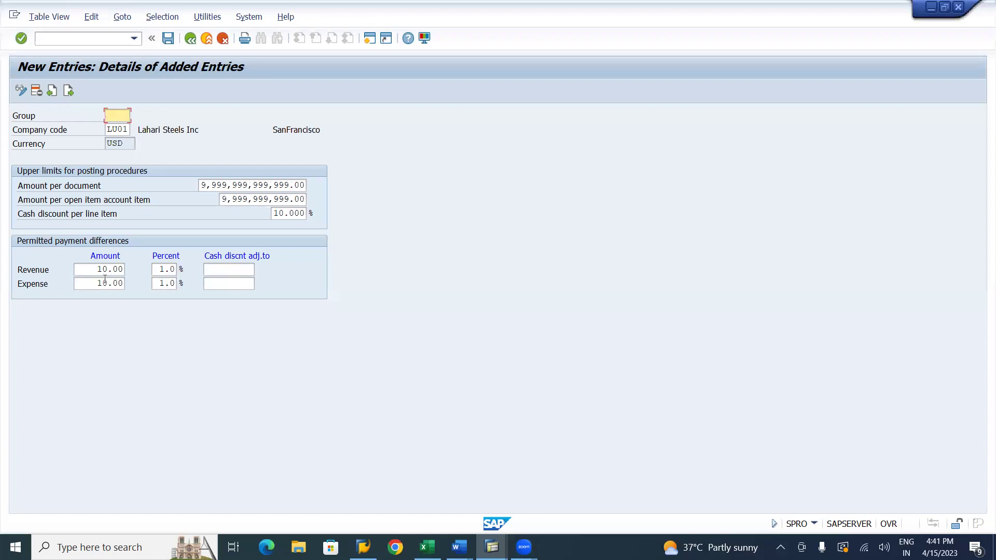
pyautogui.click(170, 43)
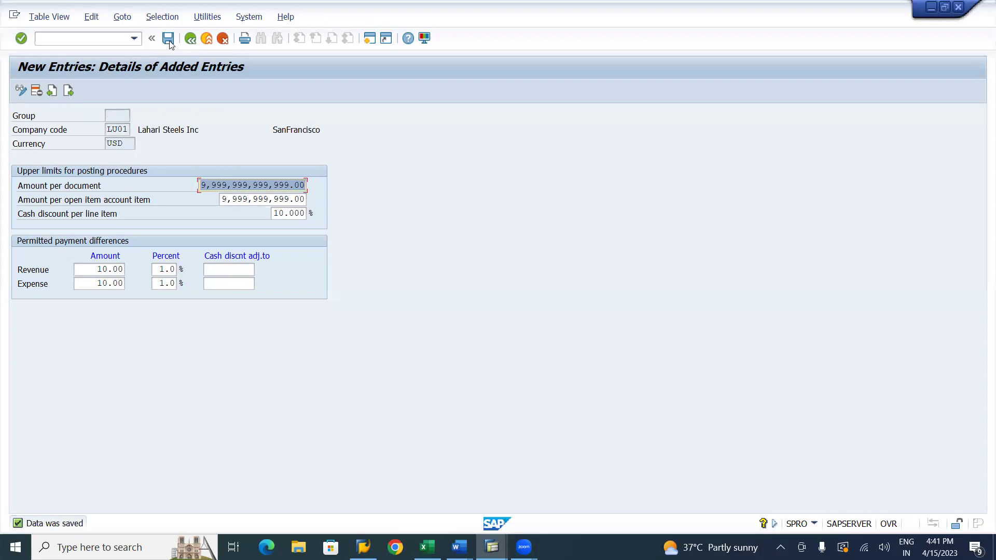
# Switch to the SAP FI CO notes in Word and review section 6.3, Assign Users to Tolerance Groups
pyautogui.hotkey('alt', 'Tab')
pyautogui.hotkey('alt', 'Tab')
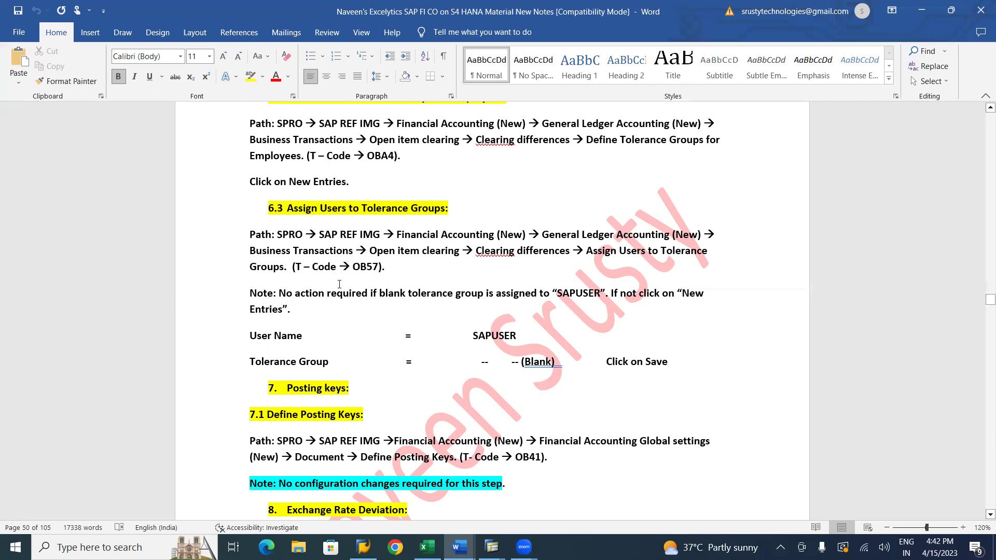
pyautogui.scroll(-15, 339, 284)
pyautogui.scroll(10, 340, 284)
pyautogui.scroll(3, 339, 285)
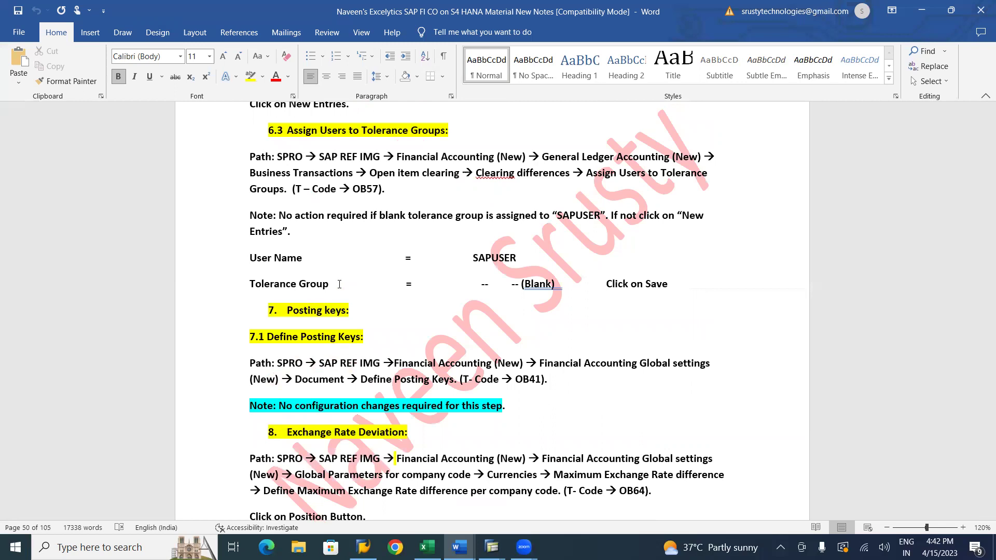
# Return to SAP, leave the employee tolerance groups, open Assign Users to Tolerance Groups and select the fifth user's row
pyautogui.hotkey('alt', 'Tab')
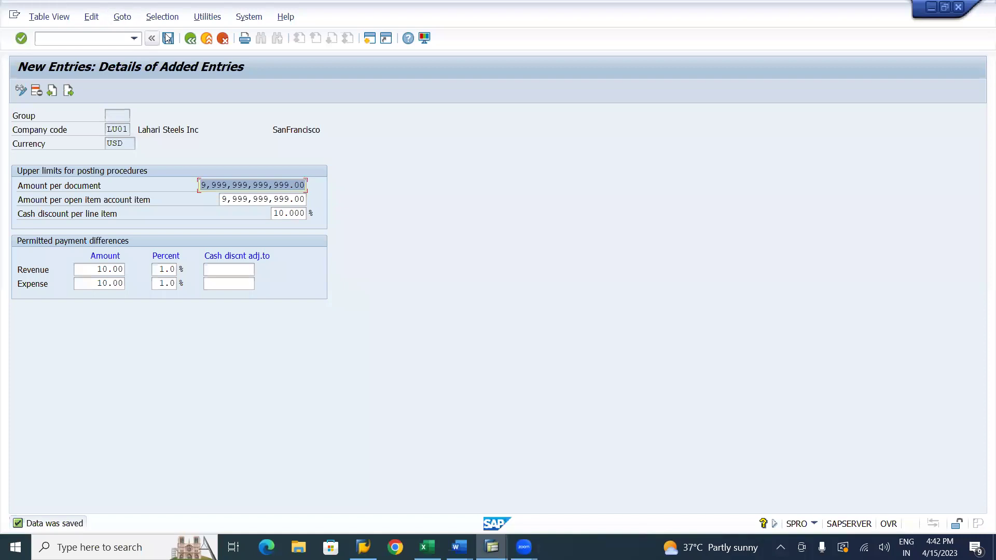
pyautogui.click(168, 38)
pyautogui.click(189, 39)
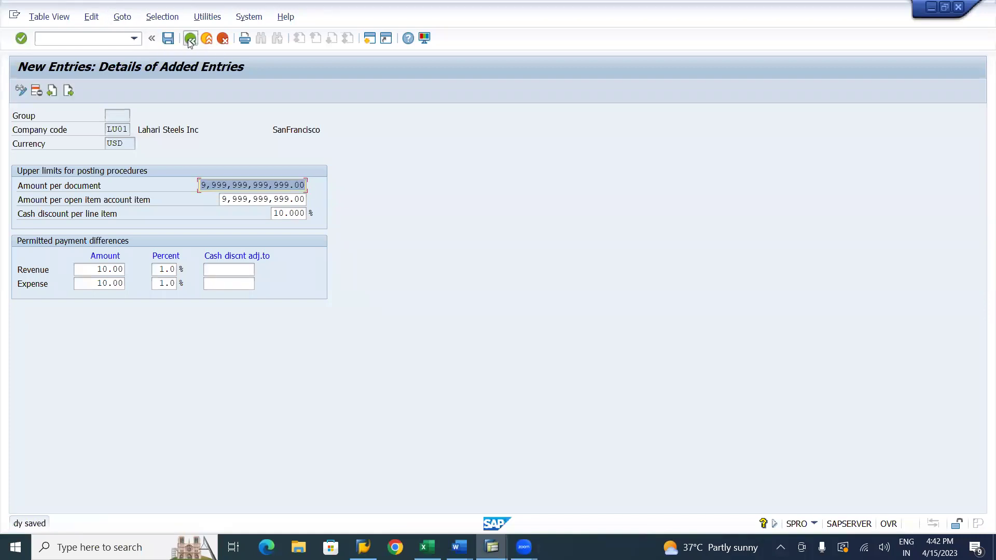
pyautogui.click(189, 39)
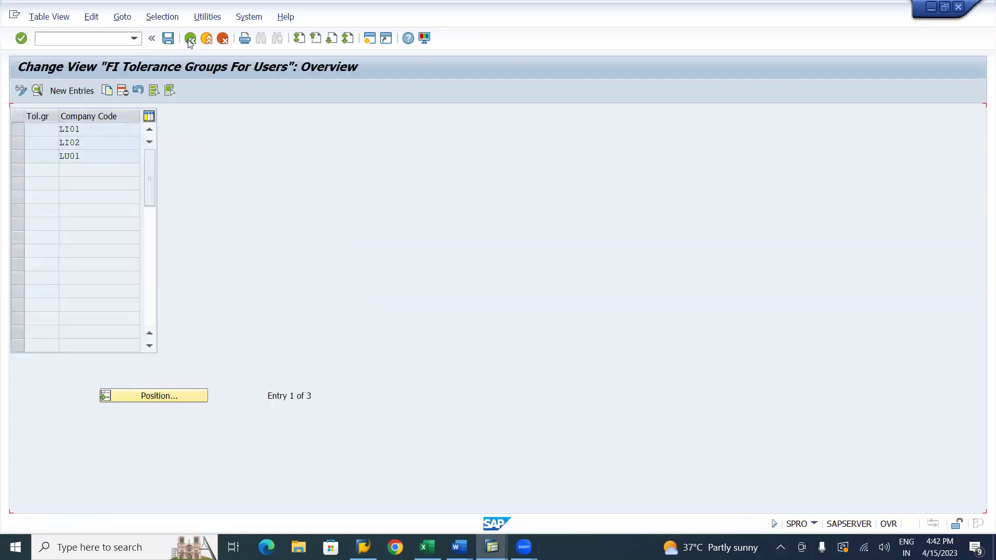
pyautogui.click(189, 39)
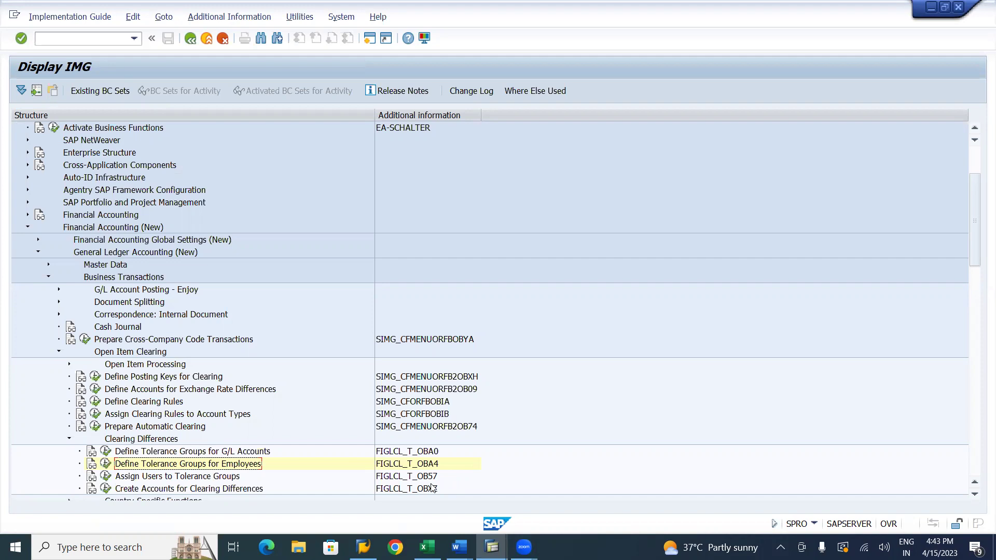
pyautogui.click(110, 476)
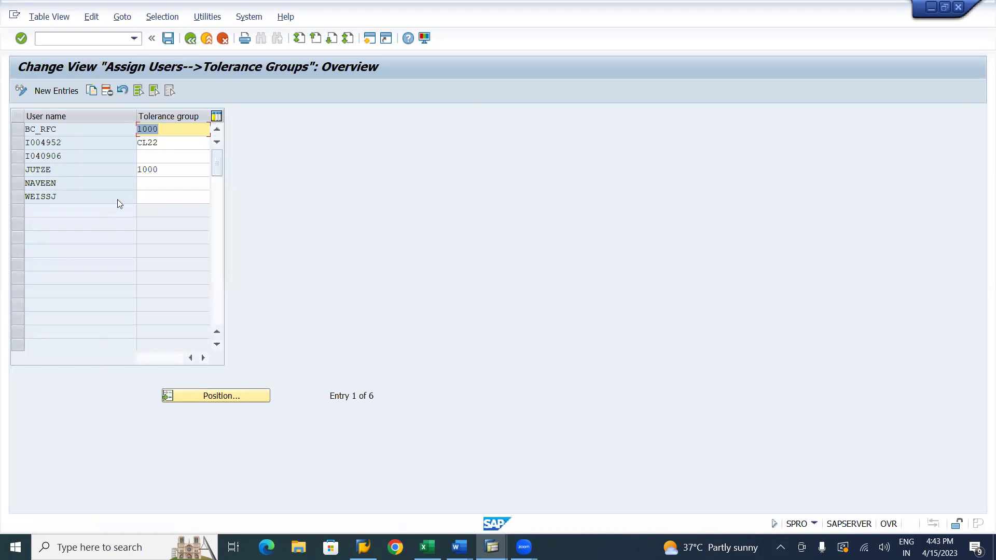
pyautogui.click(19, 183)
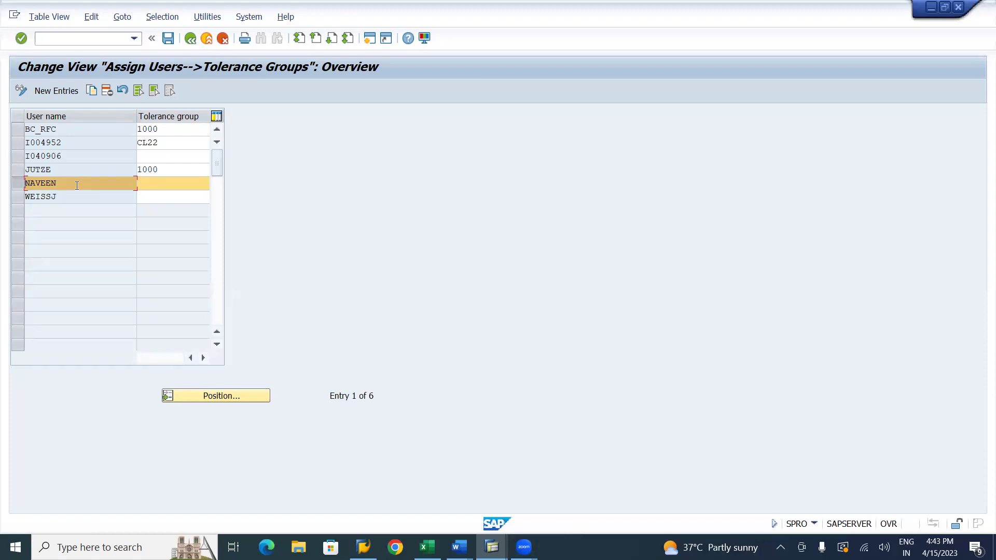
# Compare the Employee Tolerance table in the Word document Document1 with the user-to-tolerance-group assignments in SAP
pyautogui.hotkey('alt', 'Tab')
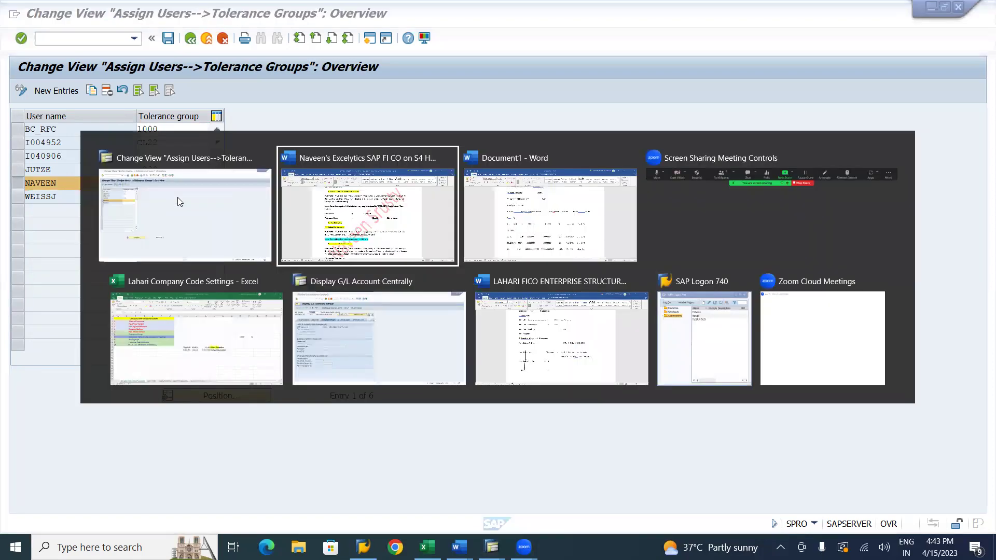
pyautogui.hotkey('alt', 'Tab')
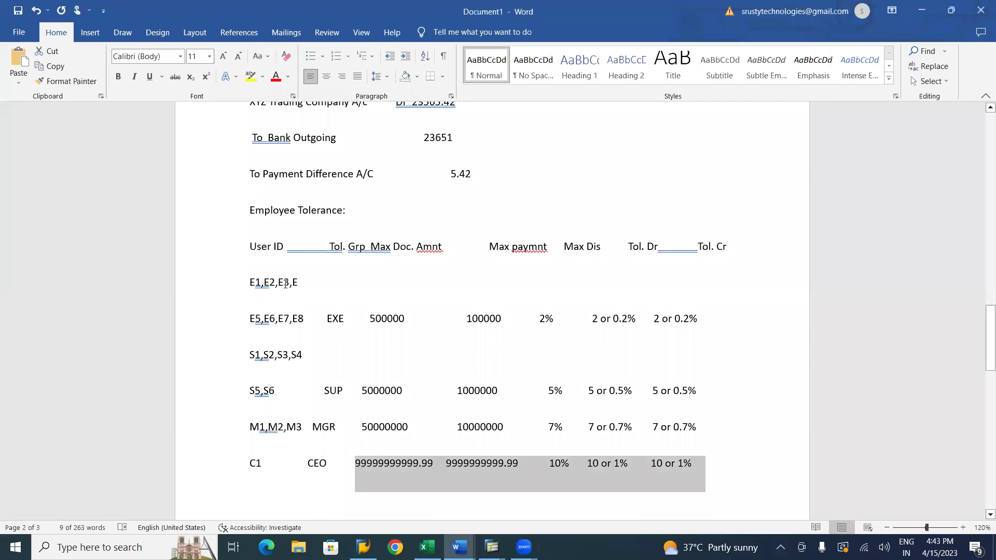
pyautogui.hotkey('alt', 'Tab')
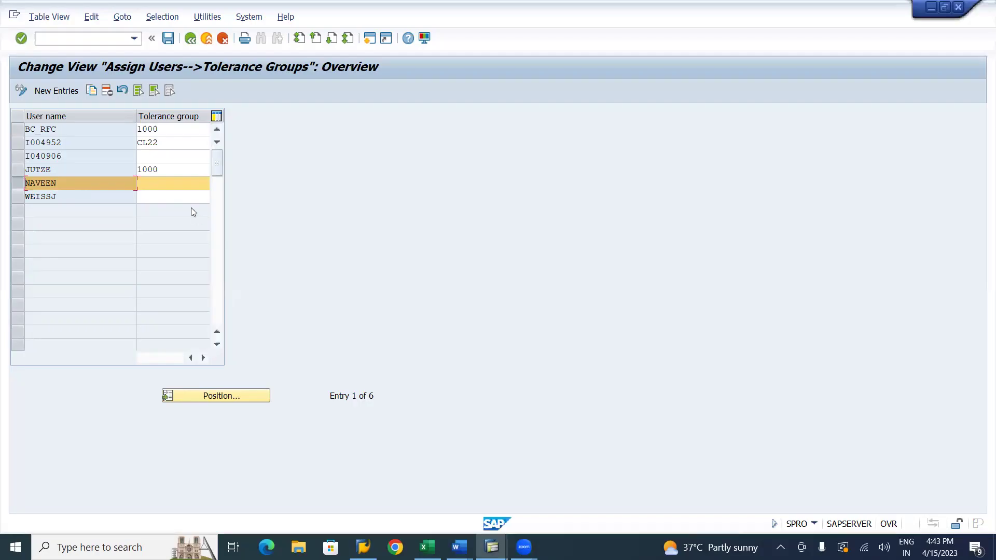
pyautogui.hotkey('alt', 'Tab')
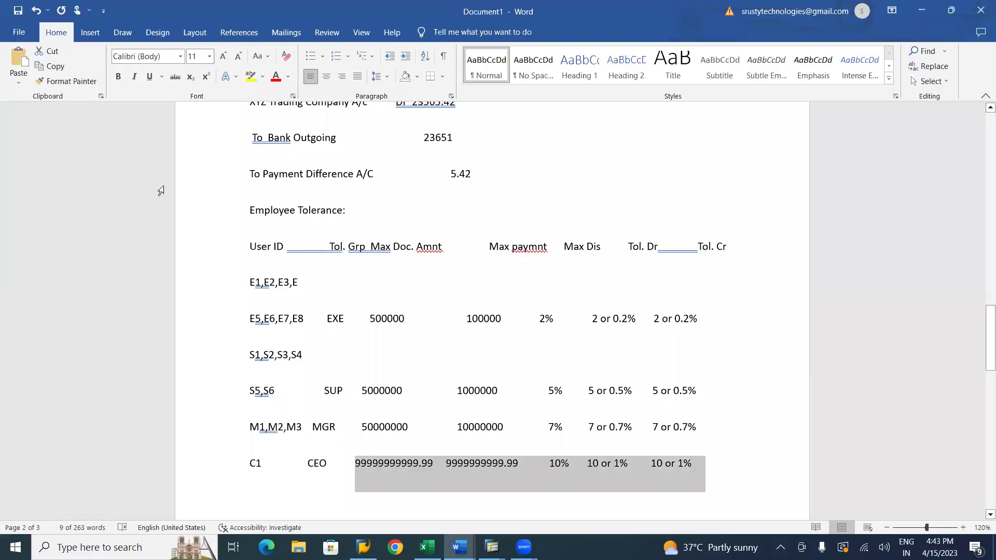
pyautogui.hotkey('alt', 'Tab')
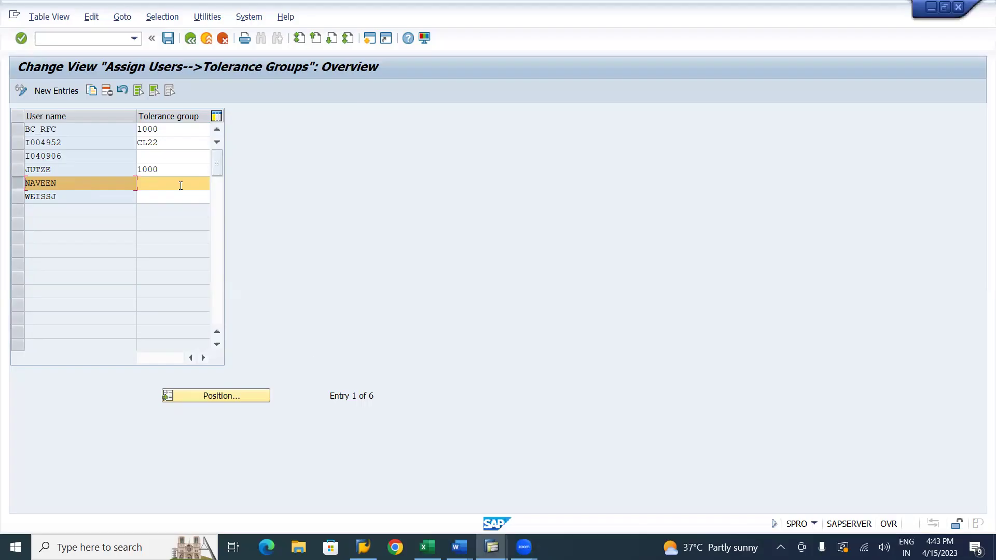
pyautogui.hotkey('alt', 'Tab')
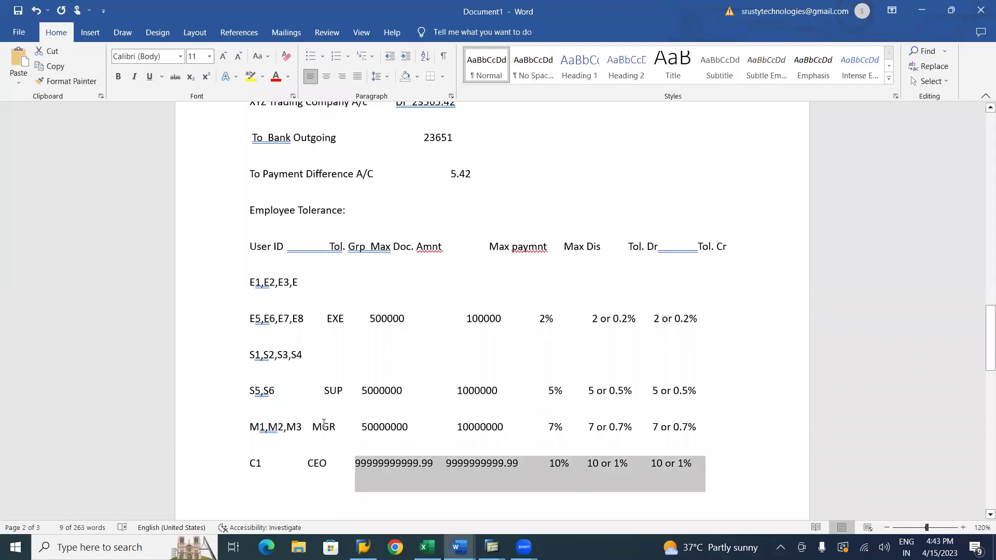
pyautogui.hotkey('alt', 'Tab')
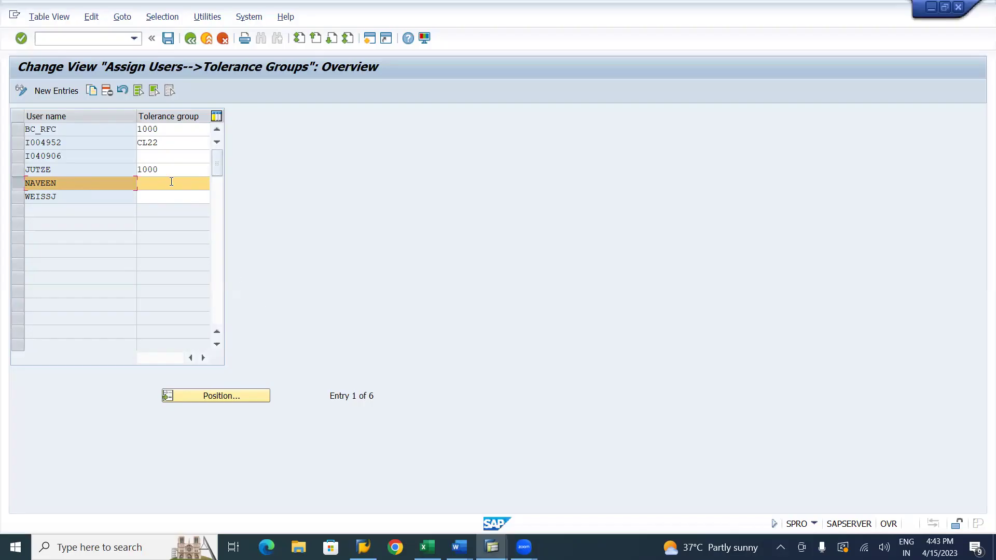
pyautogui.hotkey('alt', 'Tab')
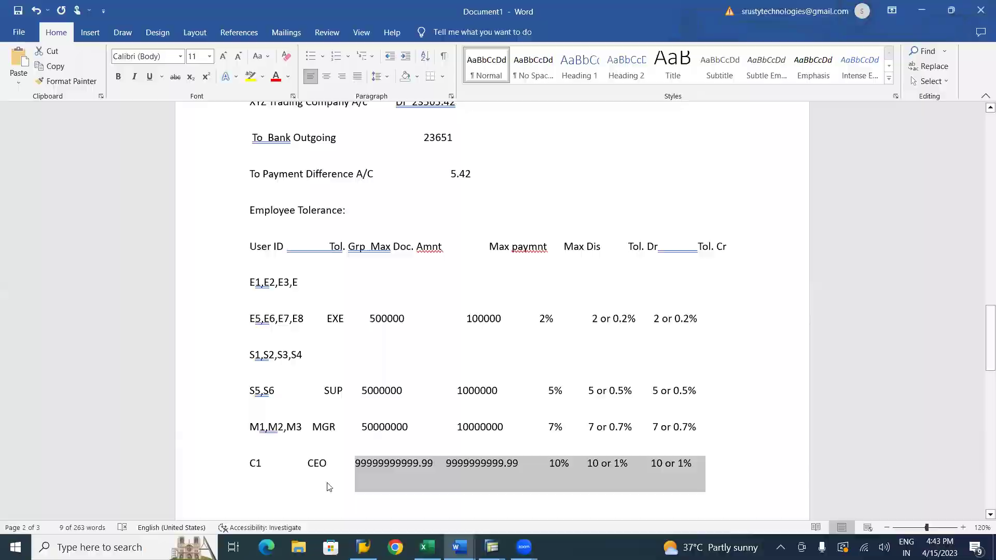
pyautogui.hotkey('alt', 'Tab')
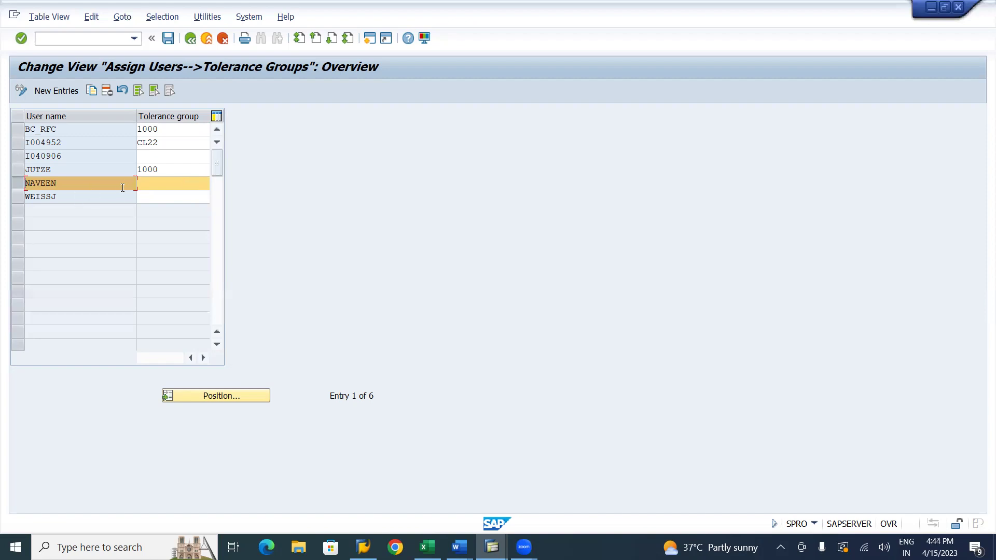
# Save the user assignments in SAP, leaving the fifth user's tolerance group blank
pyautogui.click(19, 186)
pyautogui.click(19, 185)
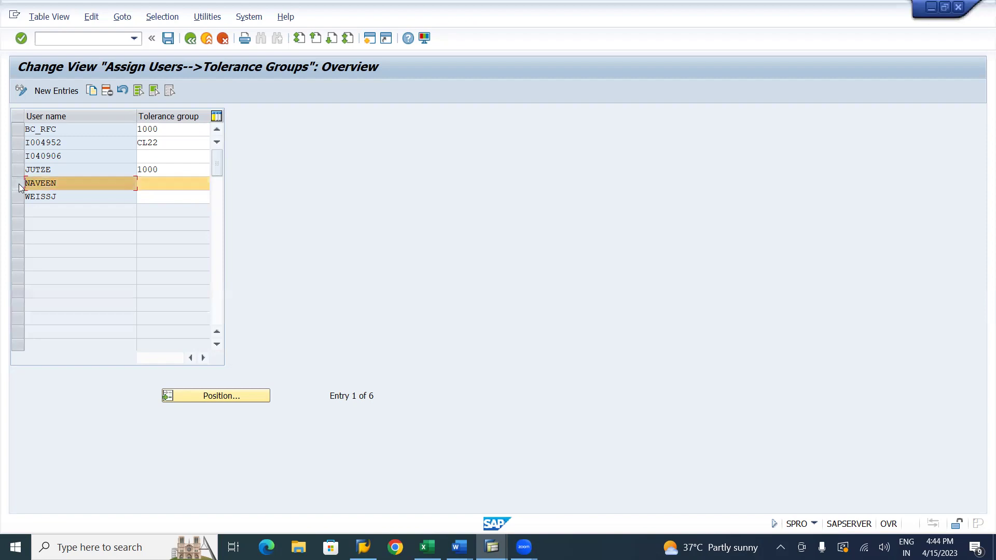
pyautogui.click(167, 38)
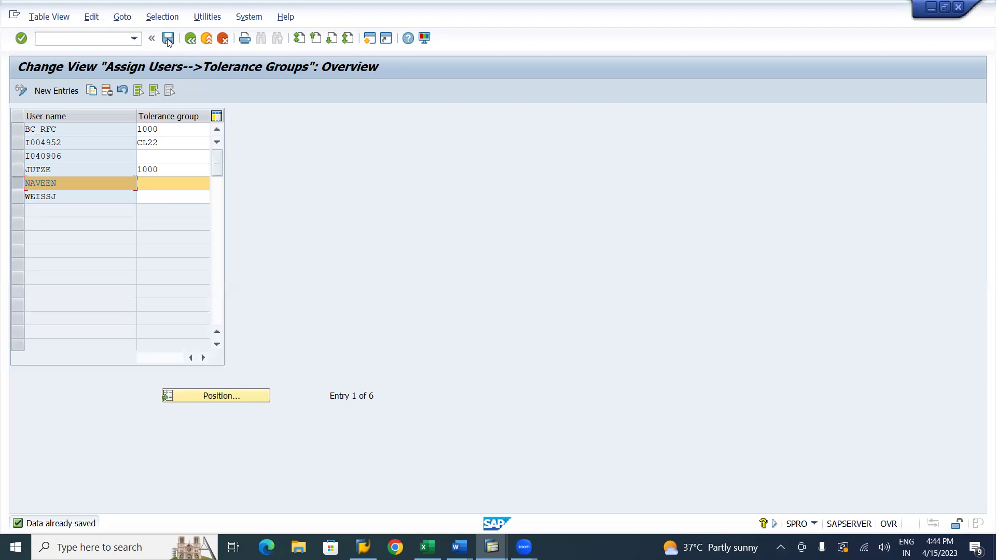
# Switch to the SAP FI CO notes in Word and review the sections from 6.3 and Posting keys through to New General Ledger
pyautogui.hotkey('alt', 'Tab')
pyautogui.hotkey('alt', 'Tab')
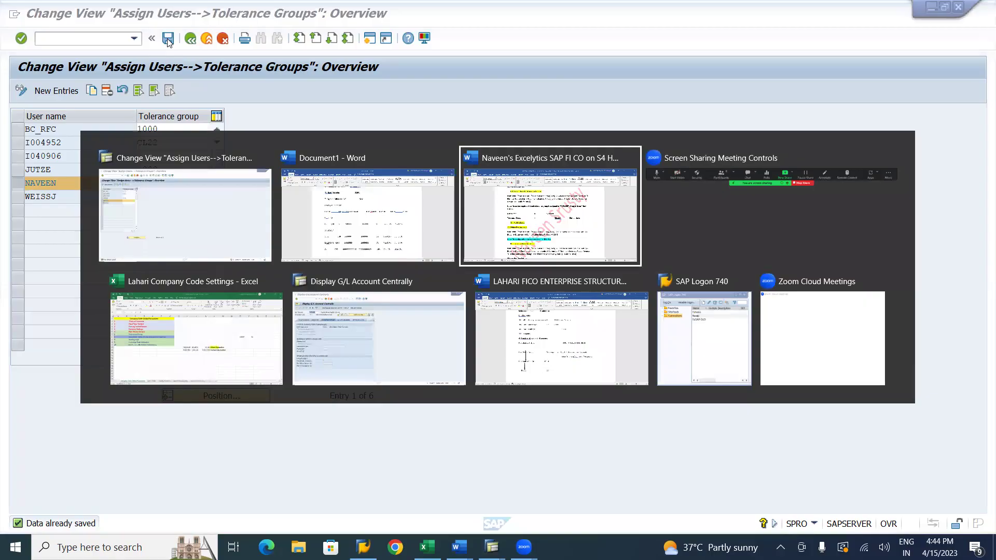
pyautogui.scroll(4, 167, 43)
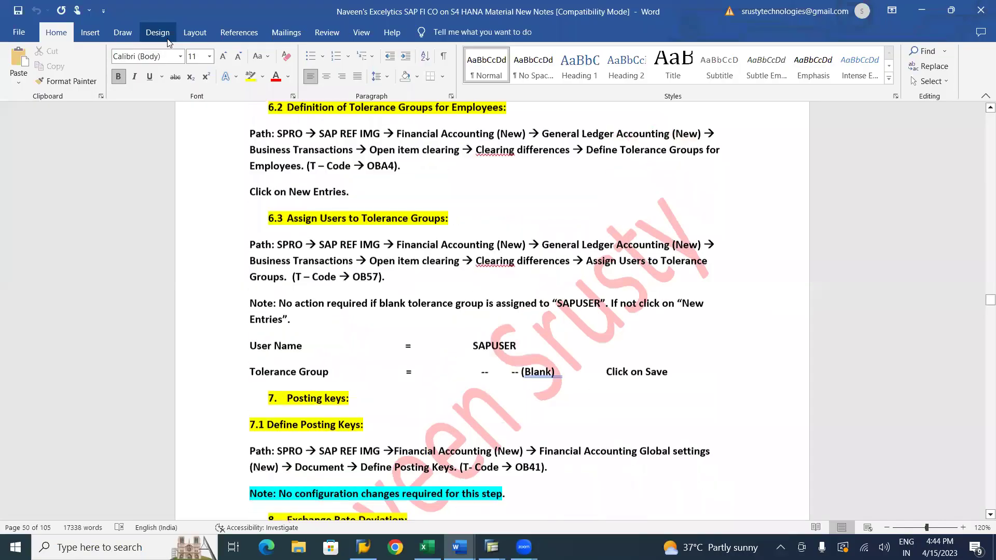
pyautogui.scroll(-5, 167, 42)
pyautogui.scroll(-3, 167, 42)
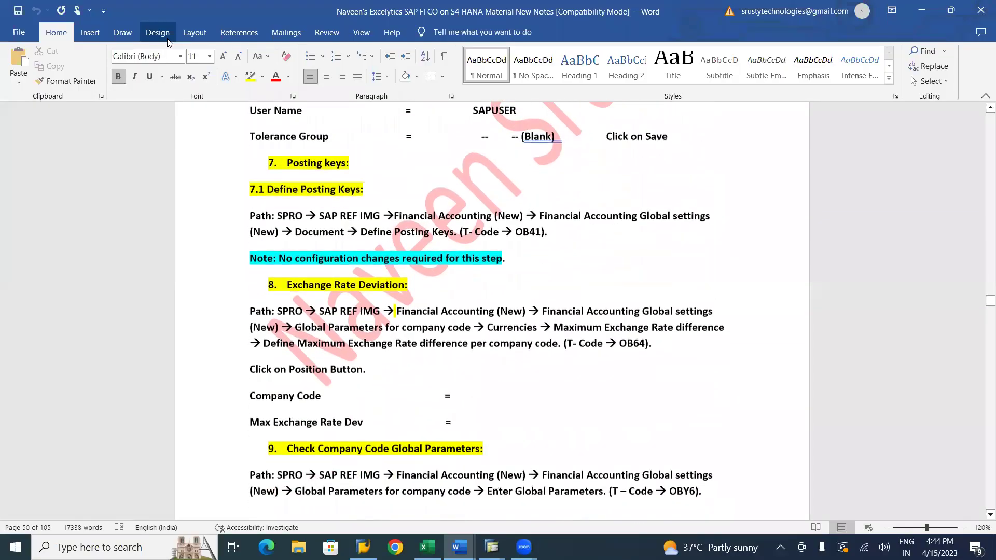
pyautogui.scroll(-12, 168, 43)
pyautogui.scroll(-7, 167, 43)
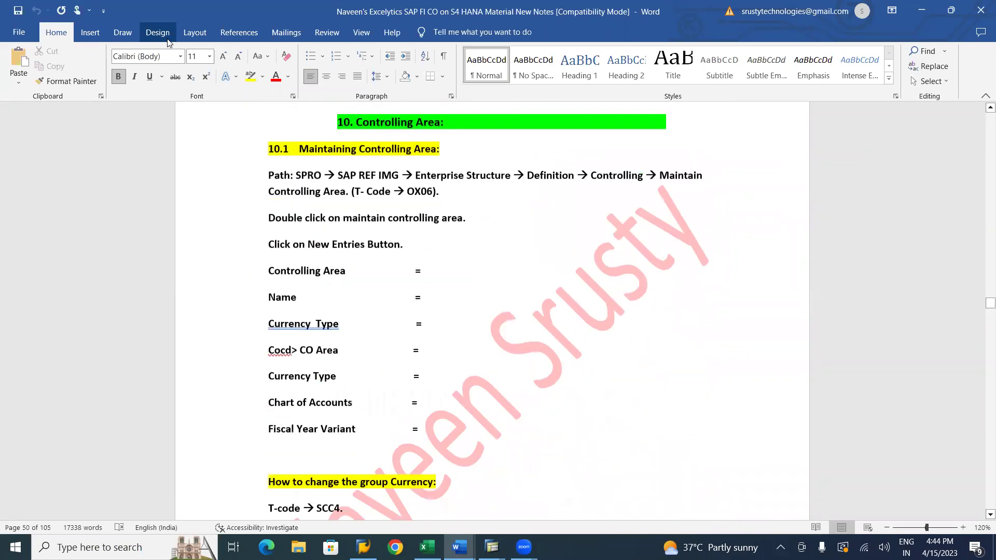
pyautogui.scroll(2, 167, 42)
pyautogui.scroll(2, 167, 42)
pyautogui.scroll(-17, 167, 43)
pyautogui.scroll(-5, 167, 42)
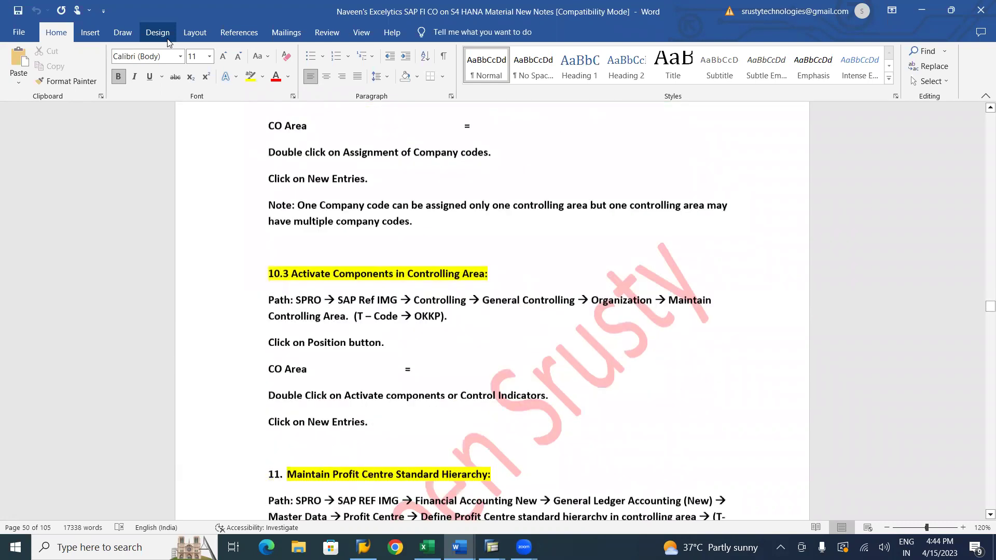
pyautogui.scroll(-18, 167, 43)
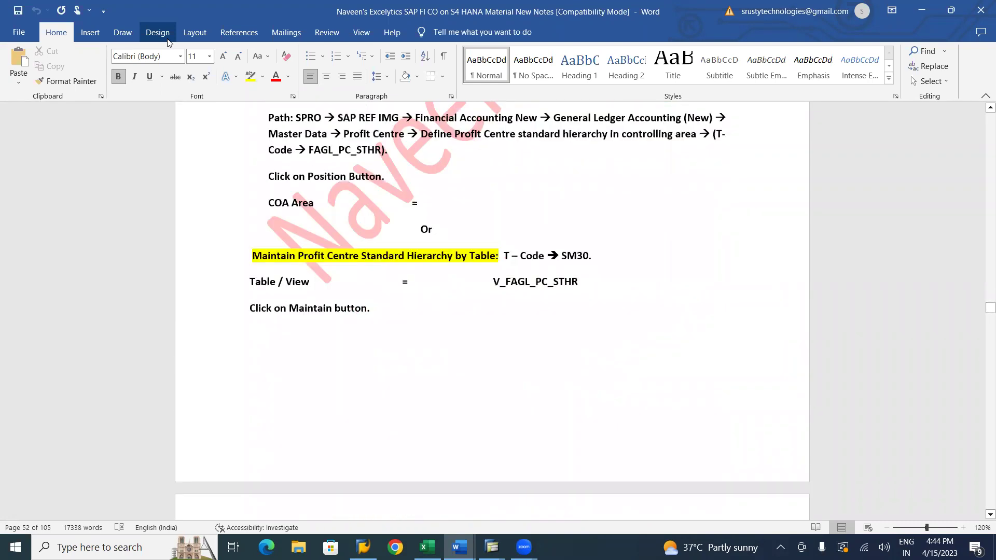
pyautogui.scroll(-10, 167, 42)
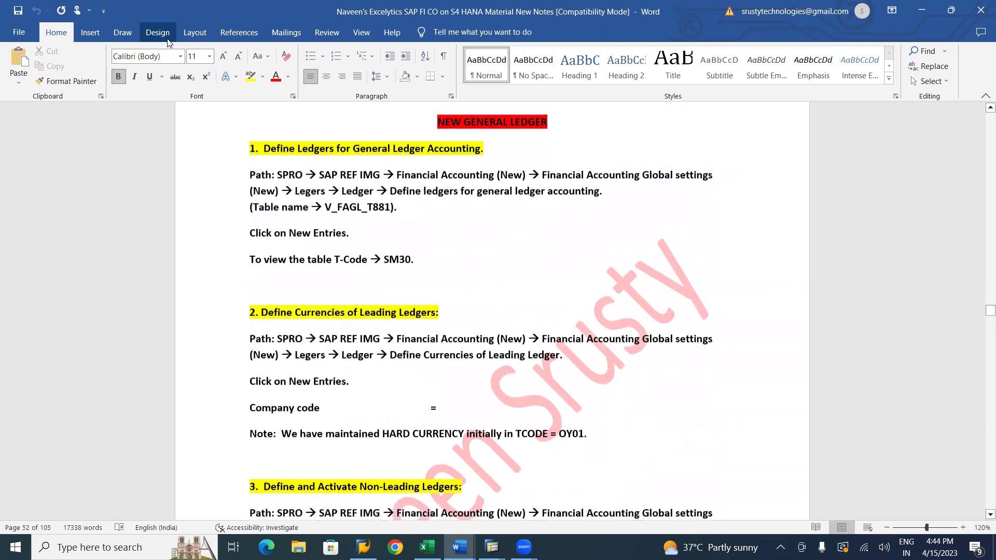
# Go back to the Controlling Area sections of the notes, and read on through the New General Ledger steps to Document Types
pyautogui.scroll(7, 167, 43)
pyautogui.scroll(20, 167, 42)
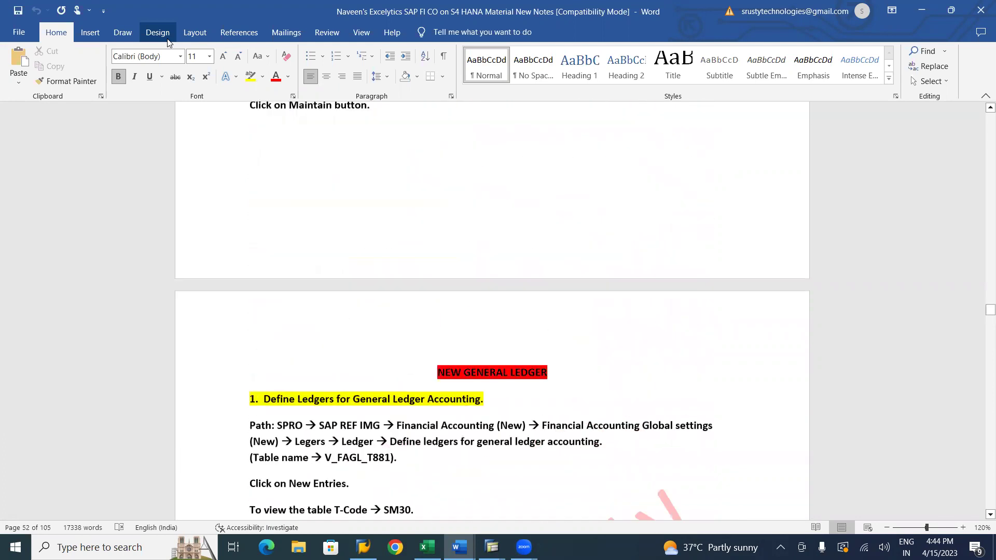
pyautogui.scroll(12, 167, 43)
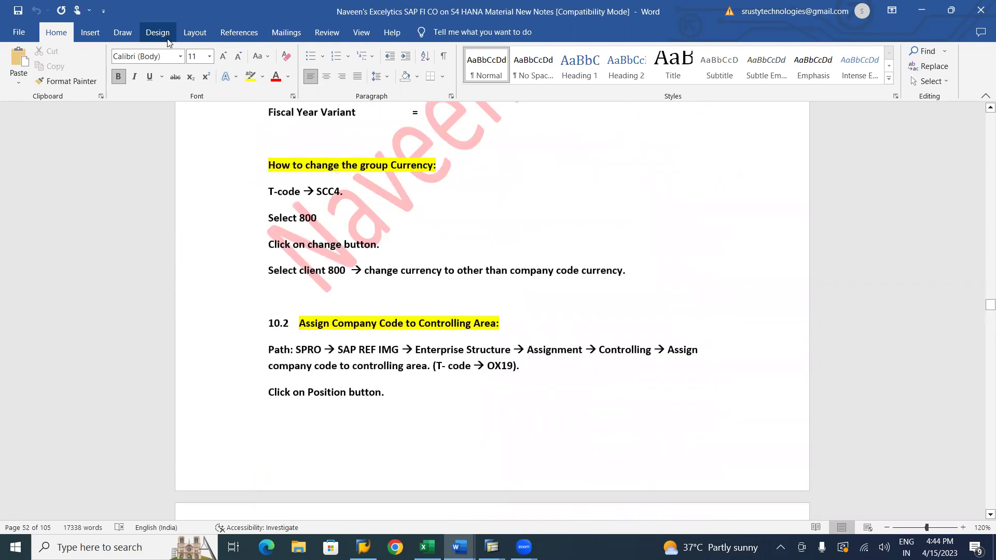
pyautogui.scroll(-15, 167, 43)
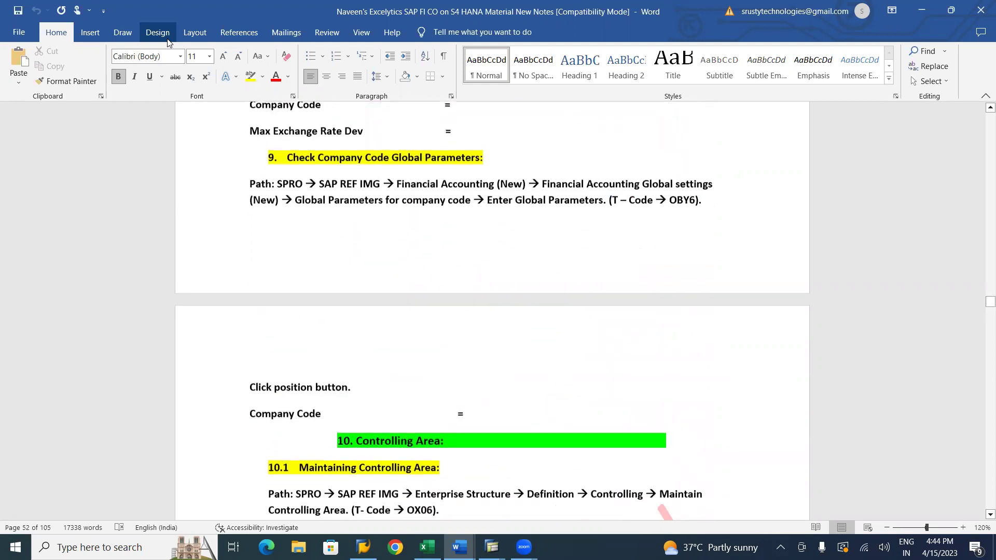
pyautogui.scroll(-15, 167, 42)
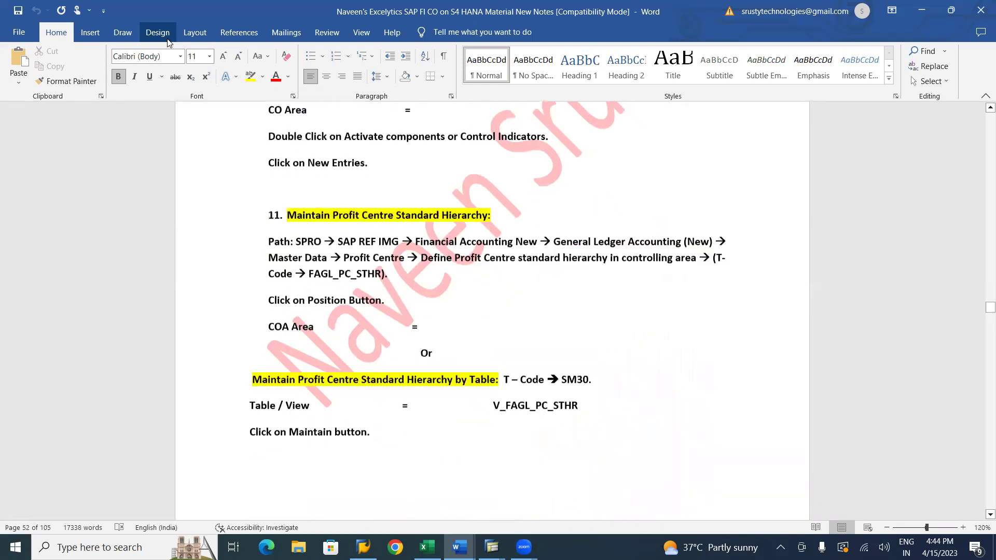
pyautogui.scroll(-15, 167, 43)
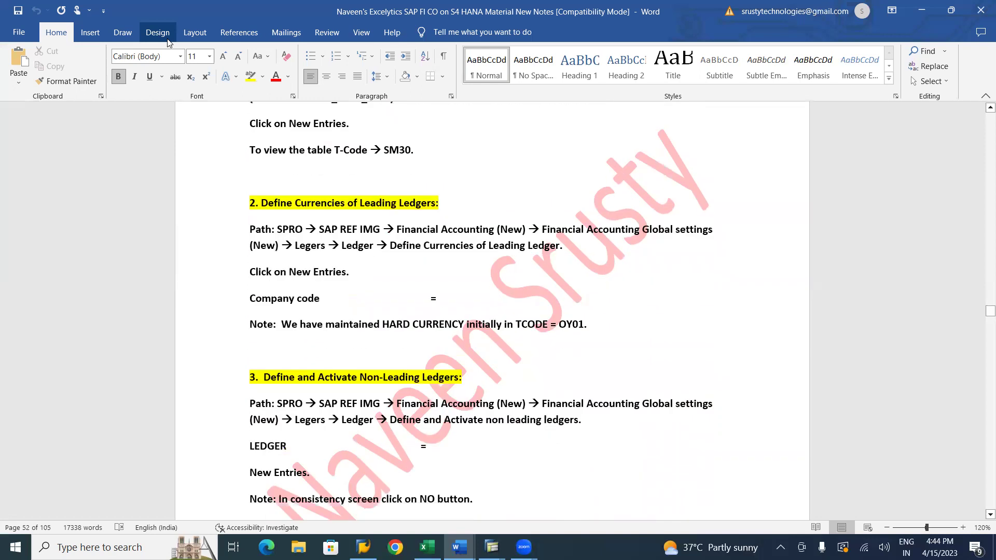
pyautogui.scroll(-10, 167, 42)
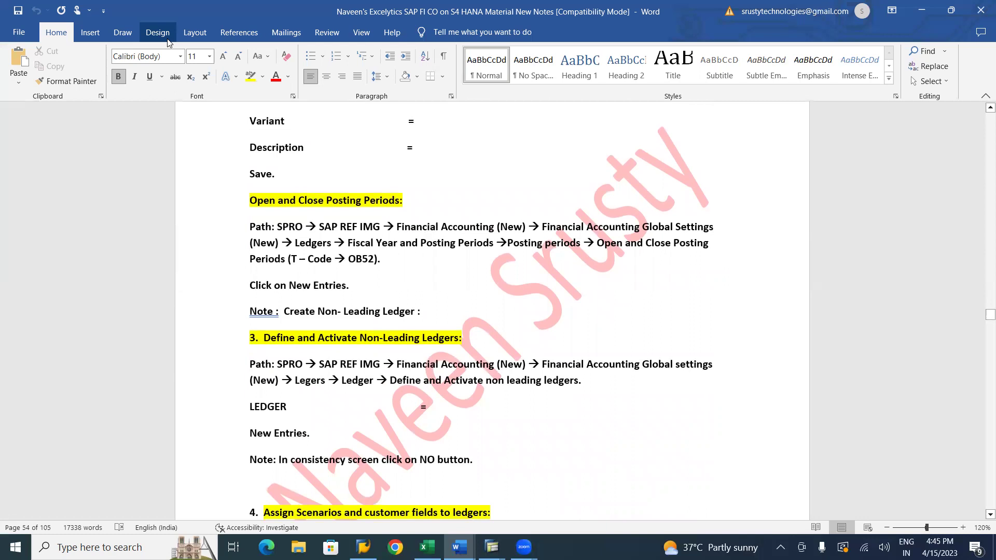
pyautogui.scroll(-15, 167, 43)
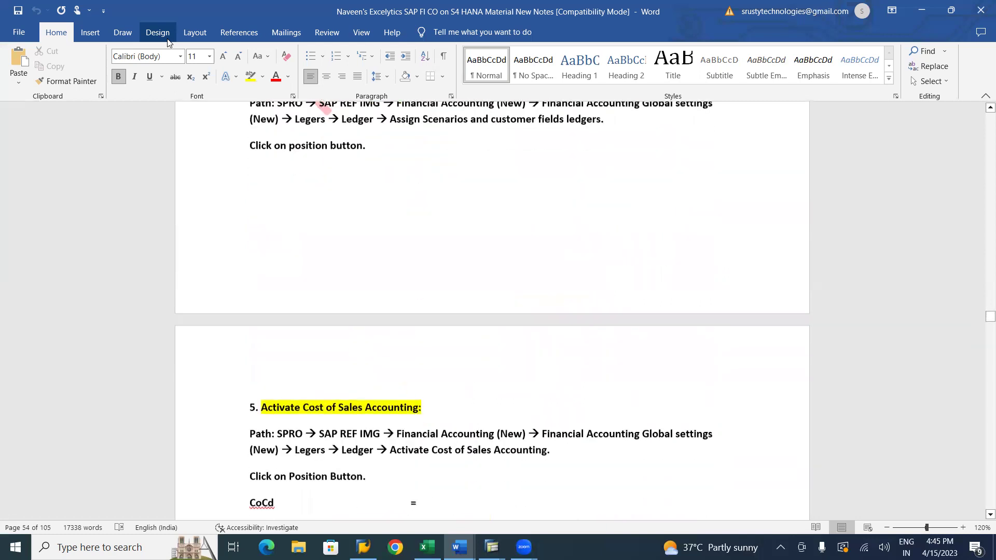
pyautogui.scroll(-15, 167, 42)
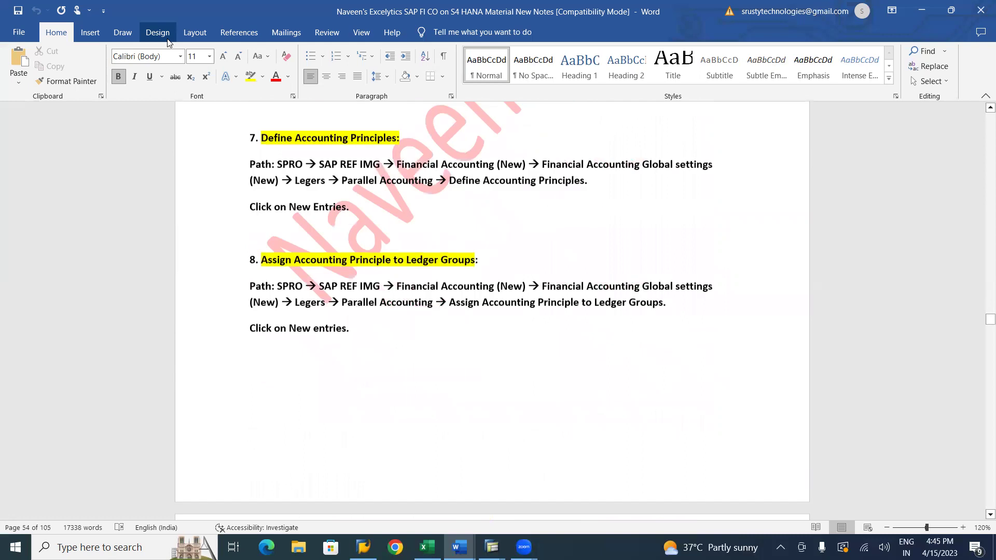
pyautogui.scroll(-5, 167, 43)
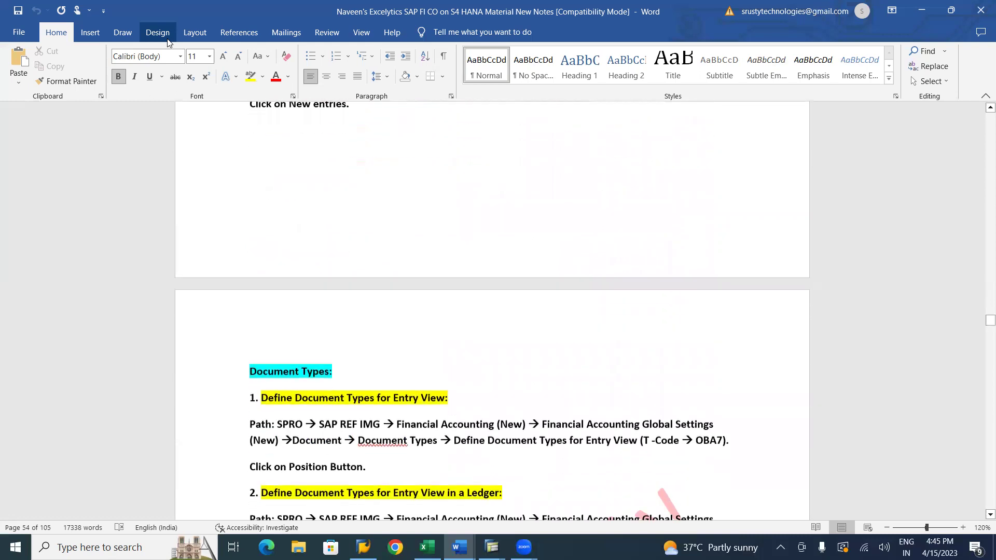